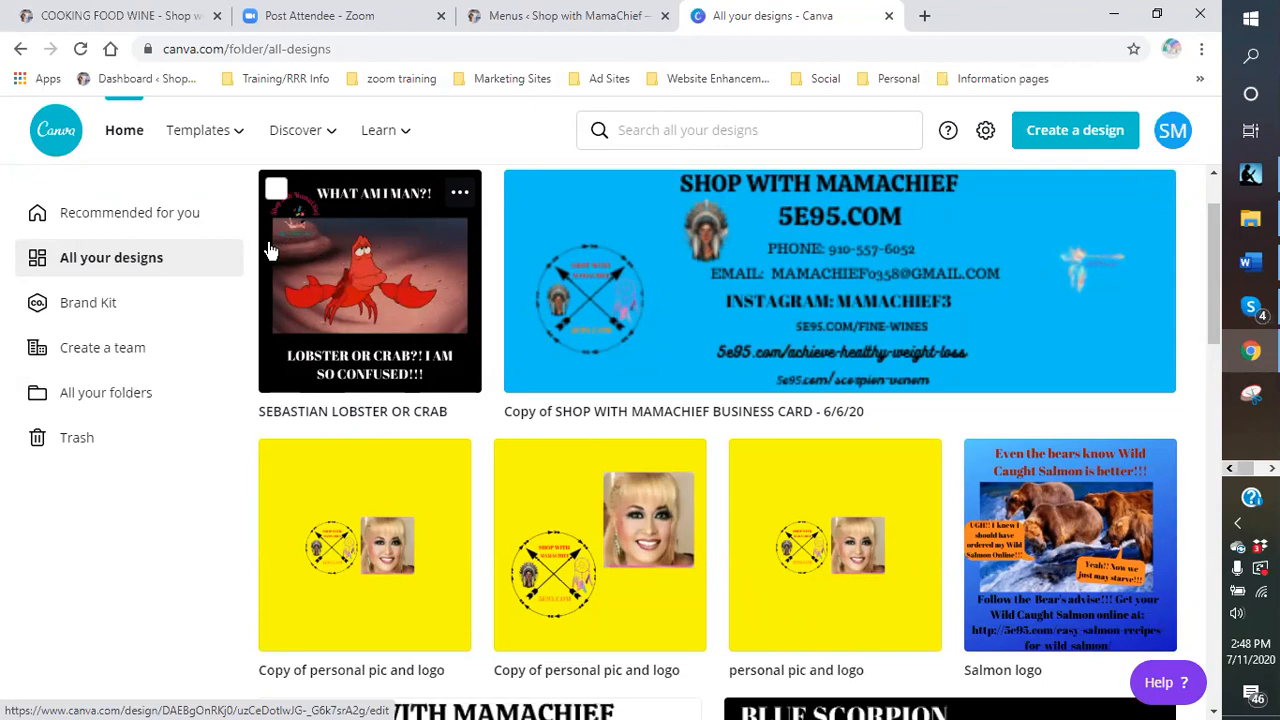
# Step: View the SEBASTIAN LOBSTER OR CRAB design and close it, returning to the list of all designs
pyautogui.click(348, 262)
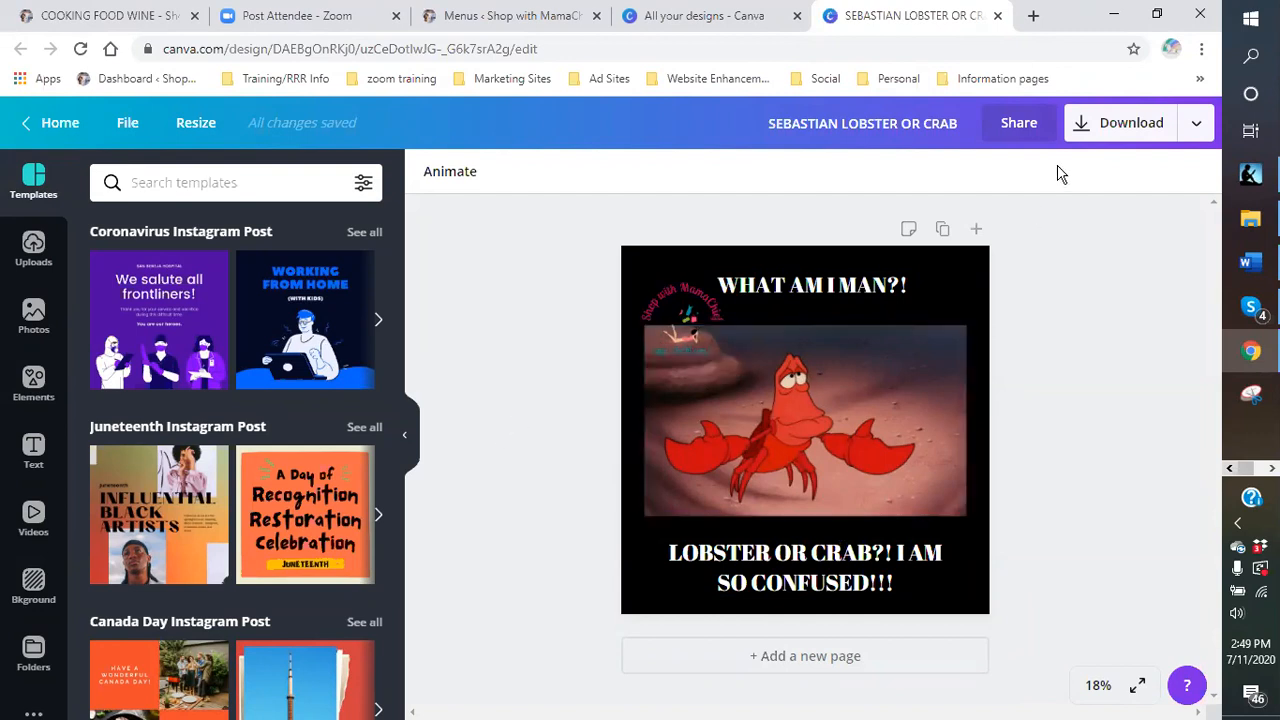
pyautogui.click(996, 15)
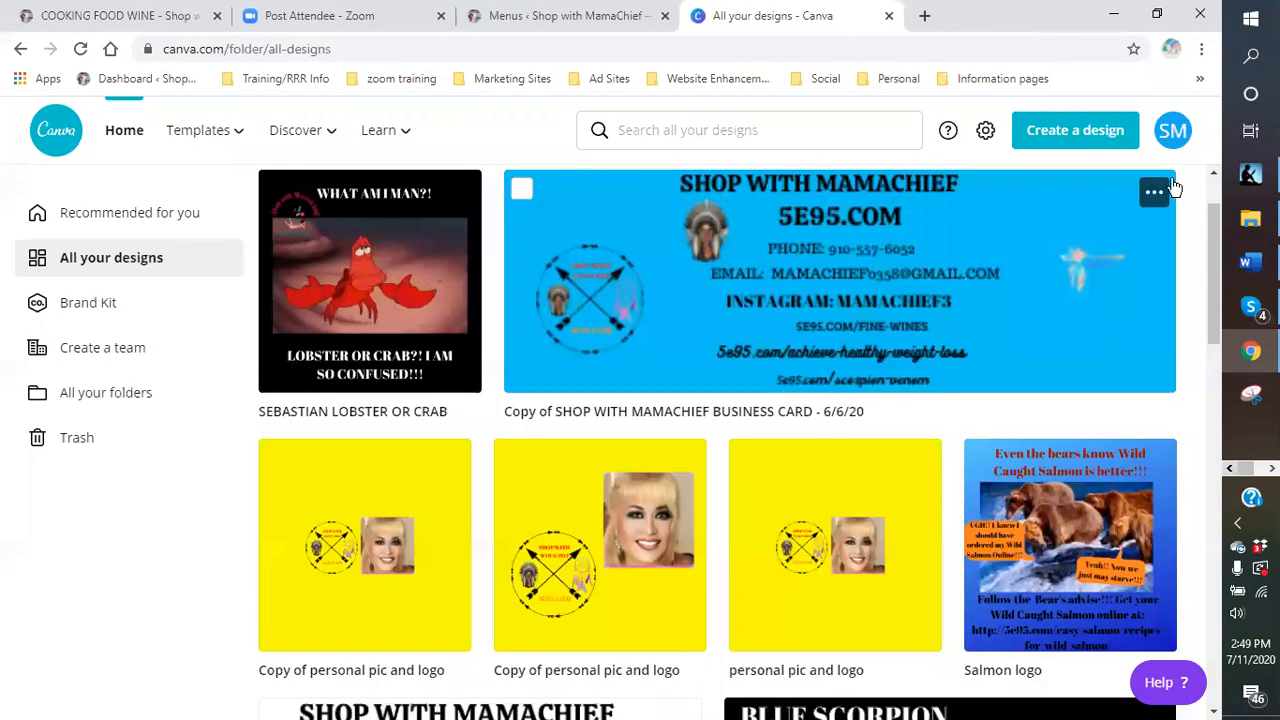
pyautogui.click(1051, 140)
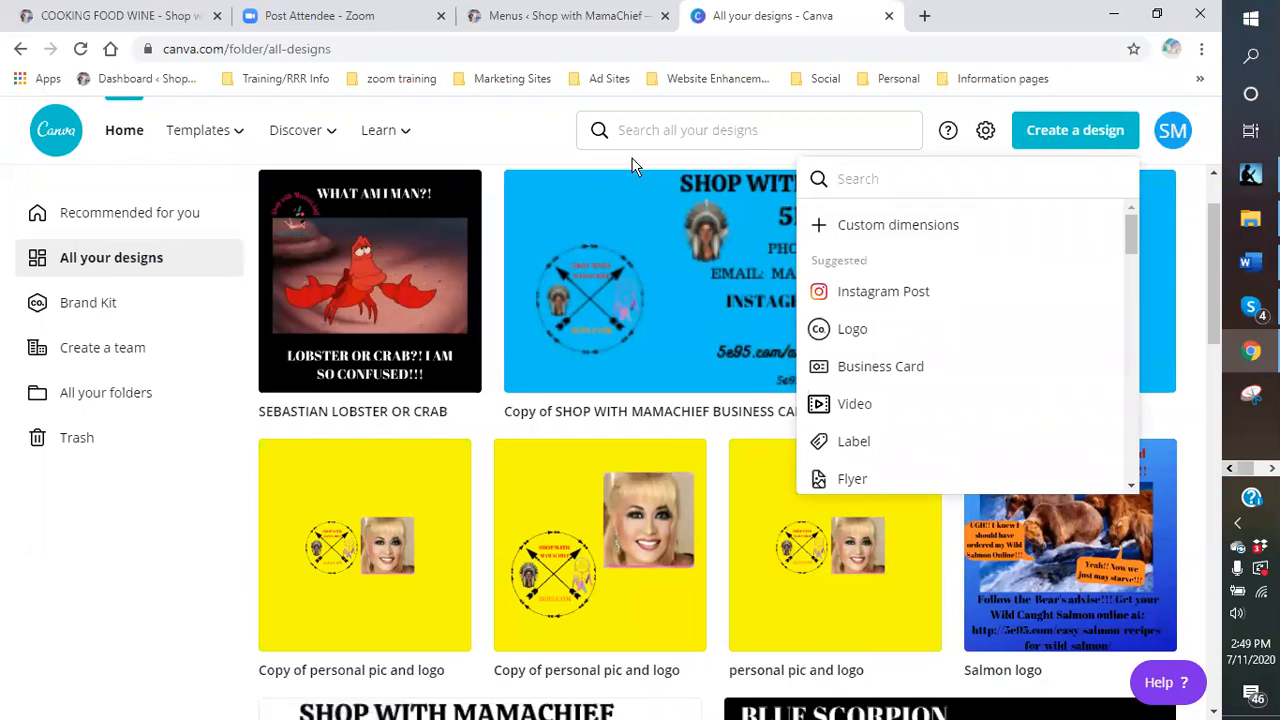
pyautogui.click(481, 129)
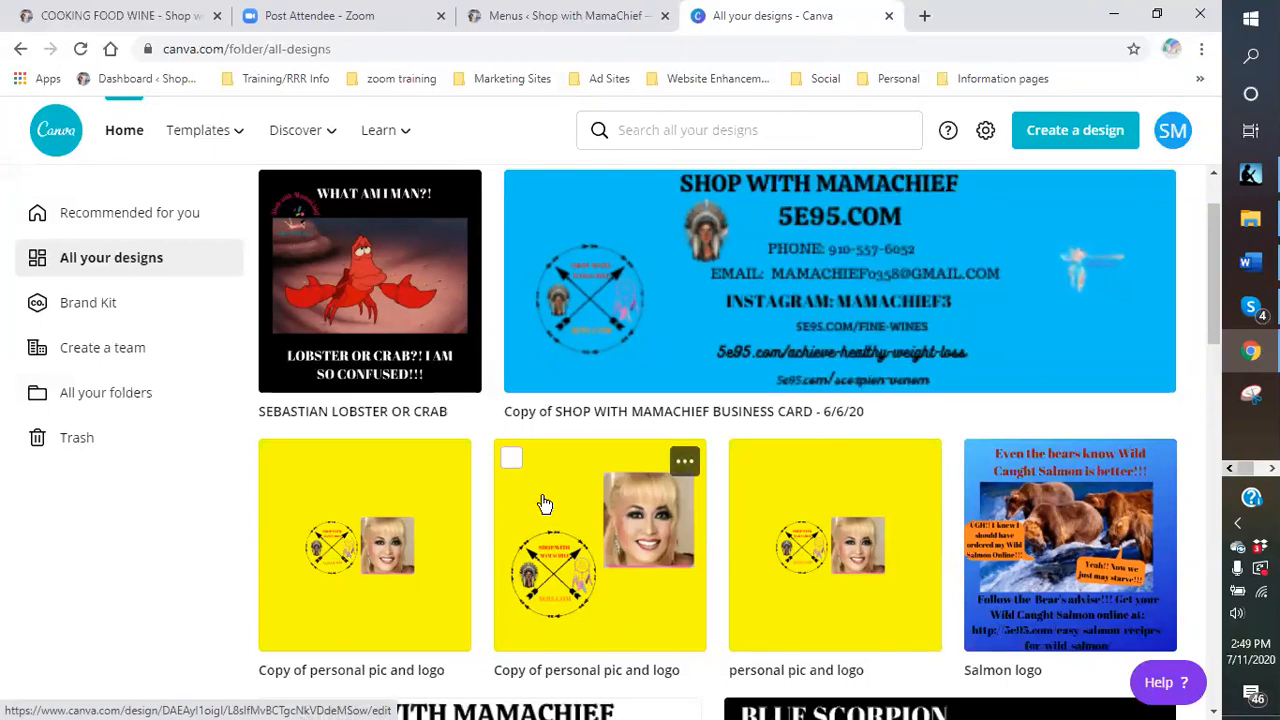
# Step: View the "personal pic and logo" design with the yellow background and close it again
pyautogui.click(845, 594)
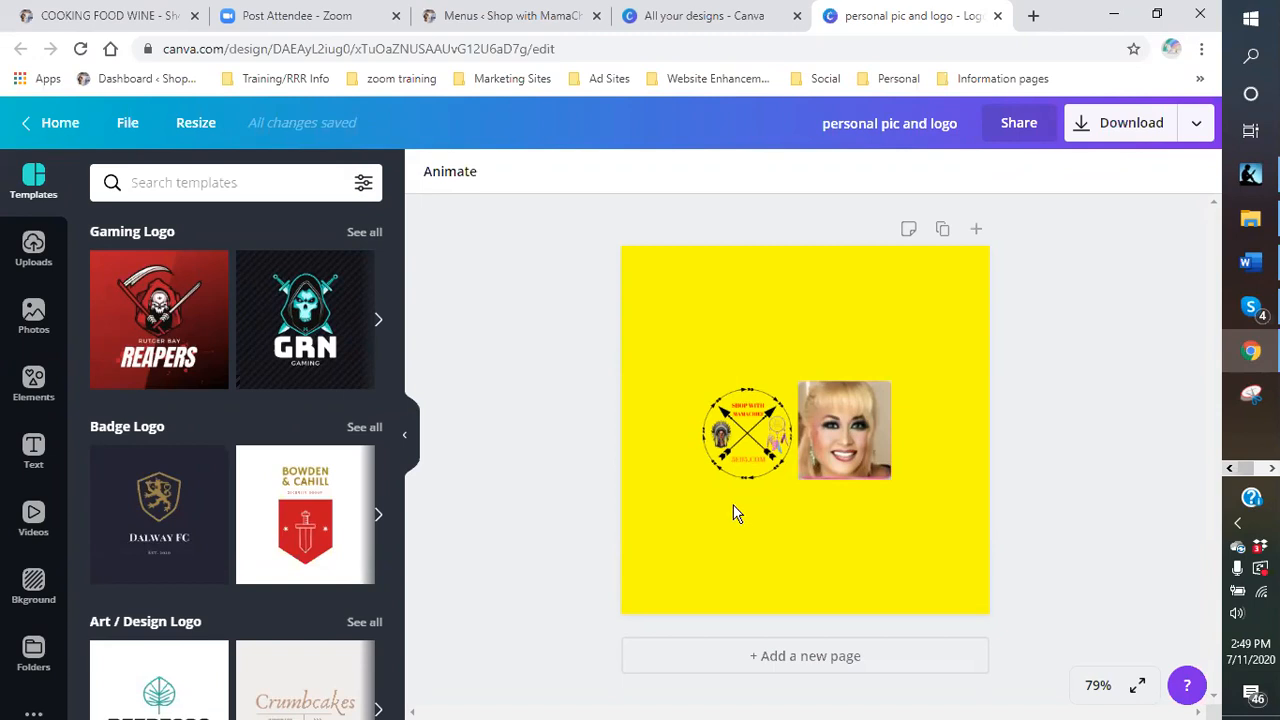
pyautogui.click(825, 80)
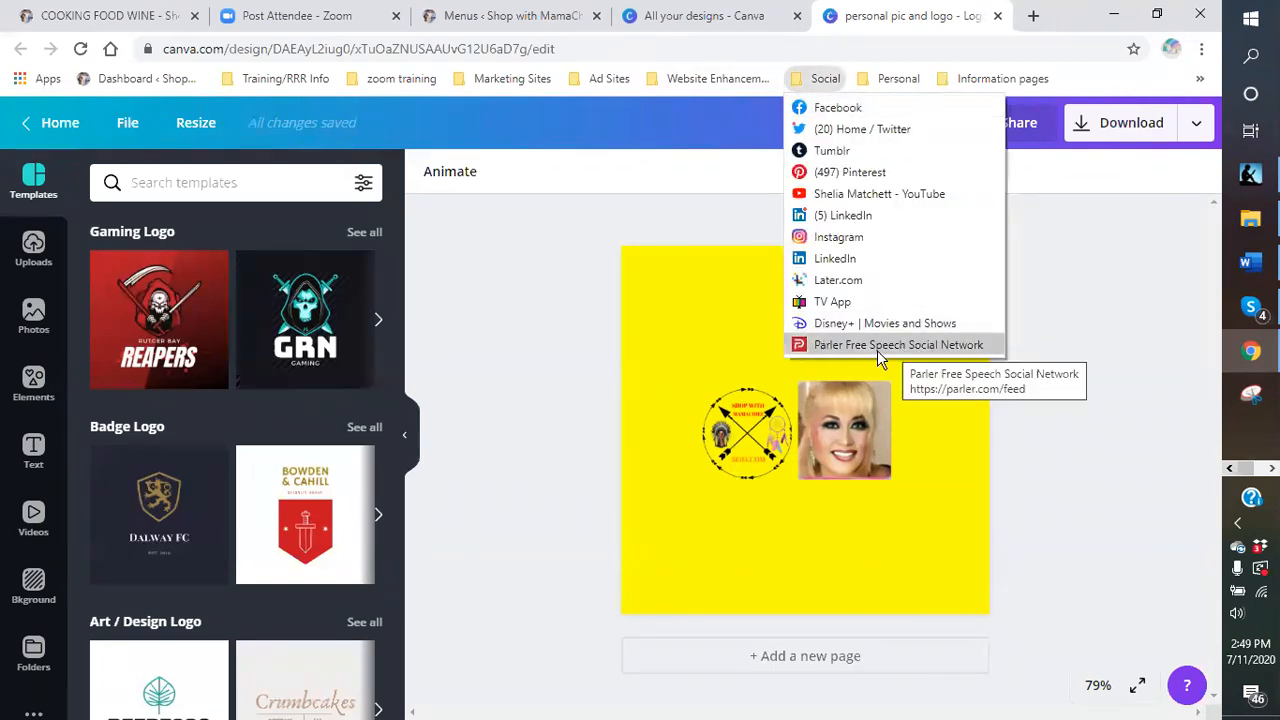
pyautogui.click(1086, 458)
pyautogui.click(720, 470)
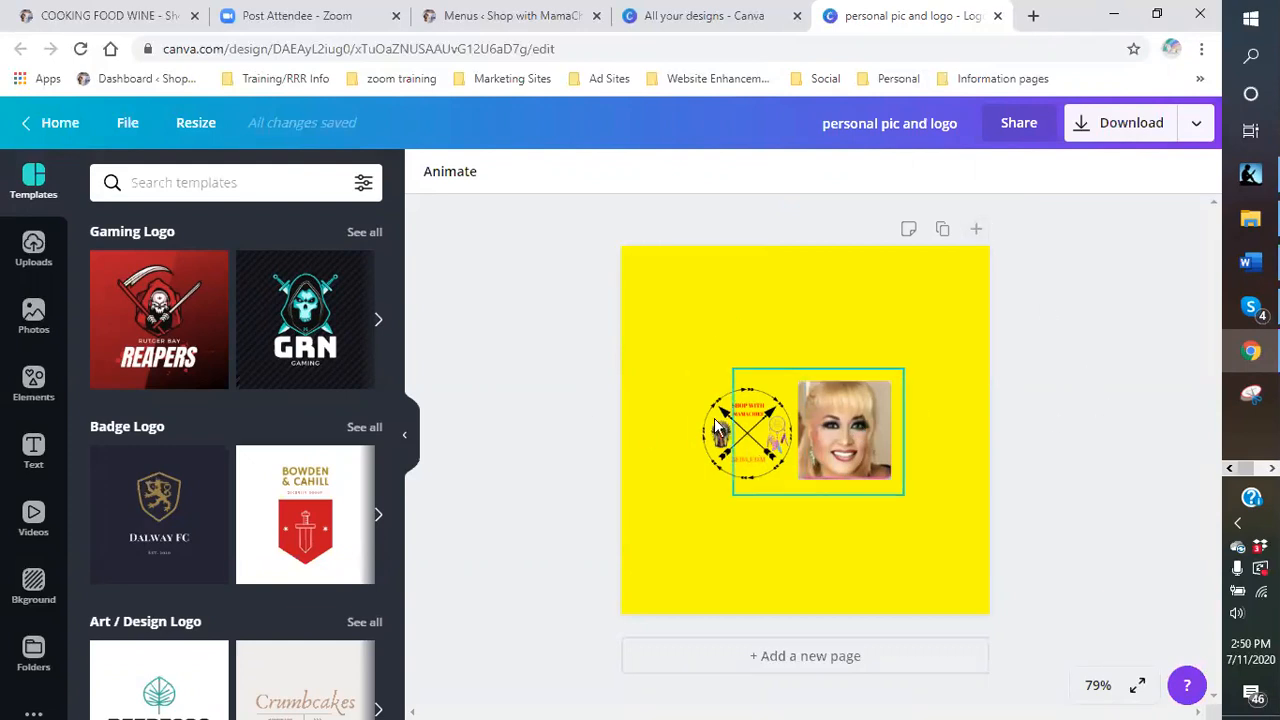
pyautogui.click(997, 16)
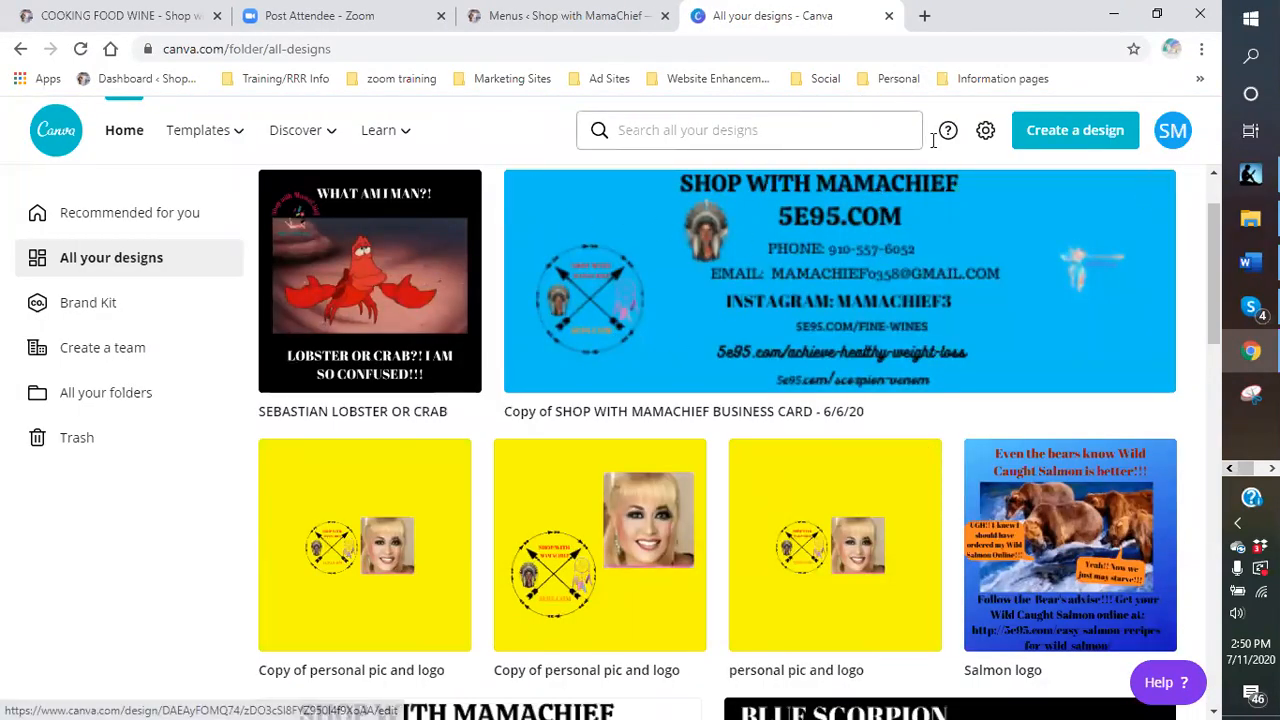
# Step: Examine the suggested design types offered for a new design, from Instagram Post to Infographic
pyautogui.click(1064, 140)
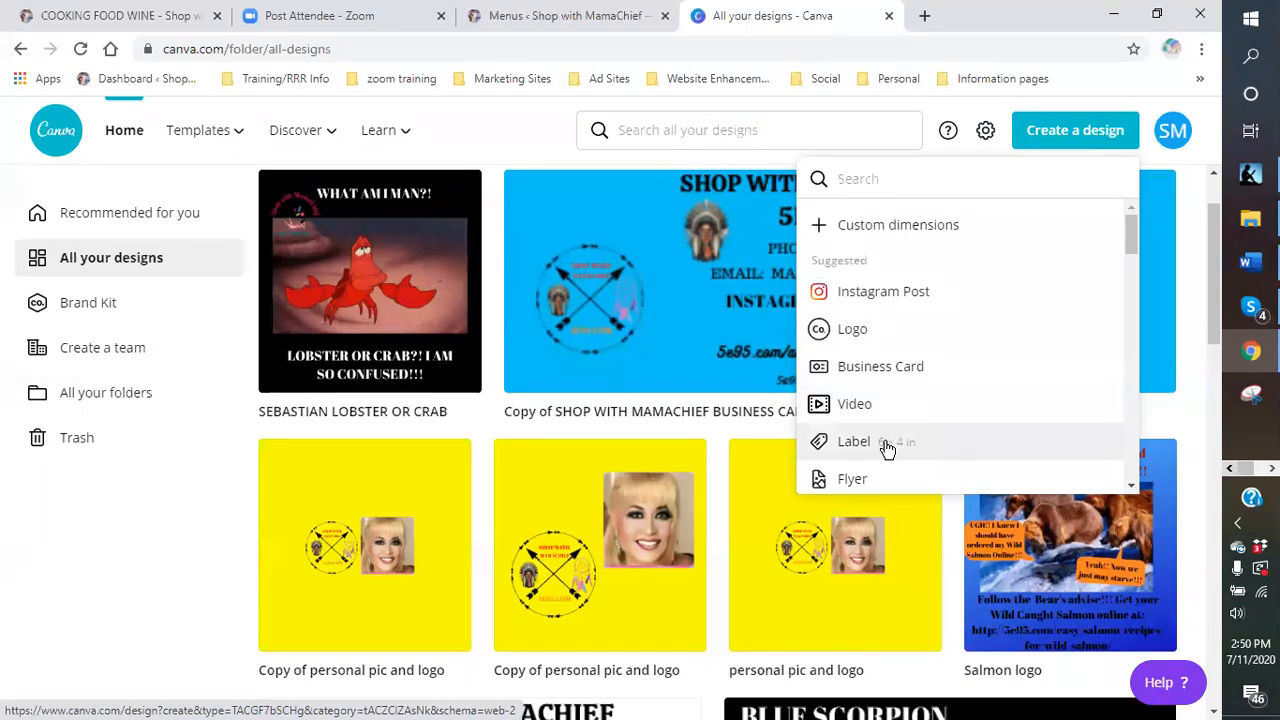
pyautogui.scroll(-1, 887, 449)
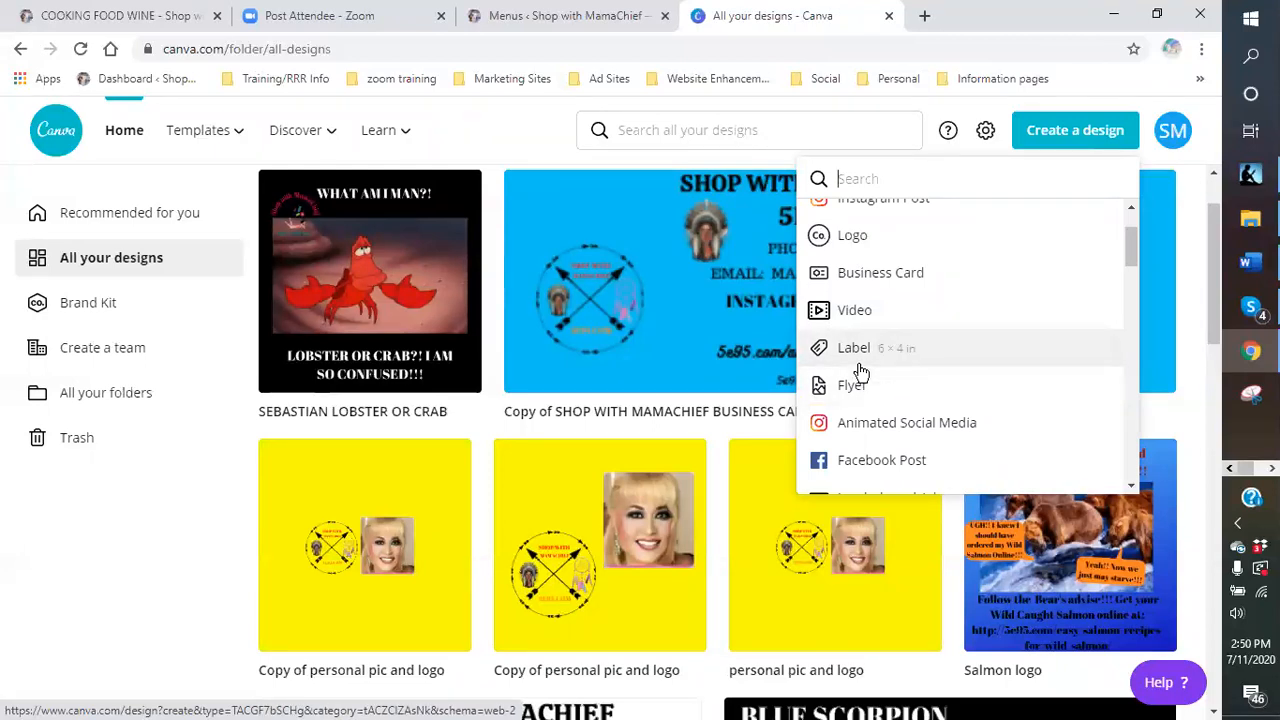
pyautogui.scroll(-1, 862, 365)
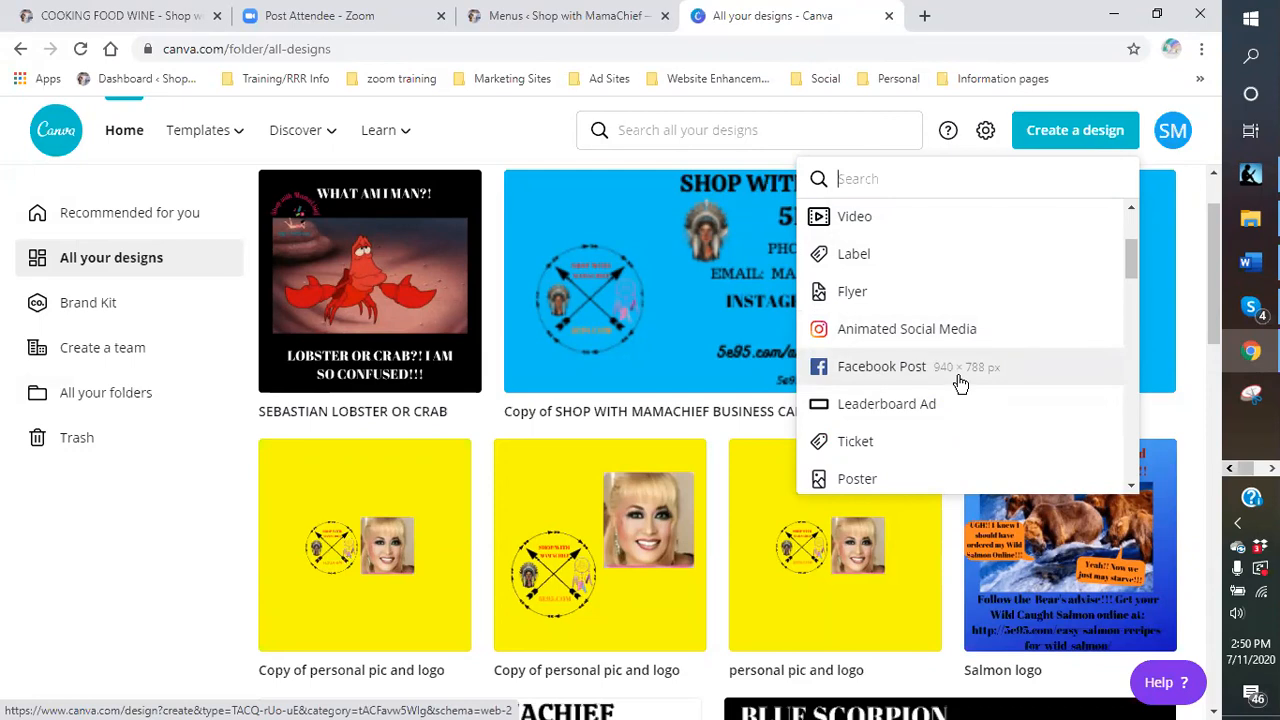
pyautogui.scroll(-1, 958, 380)
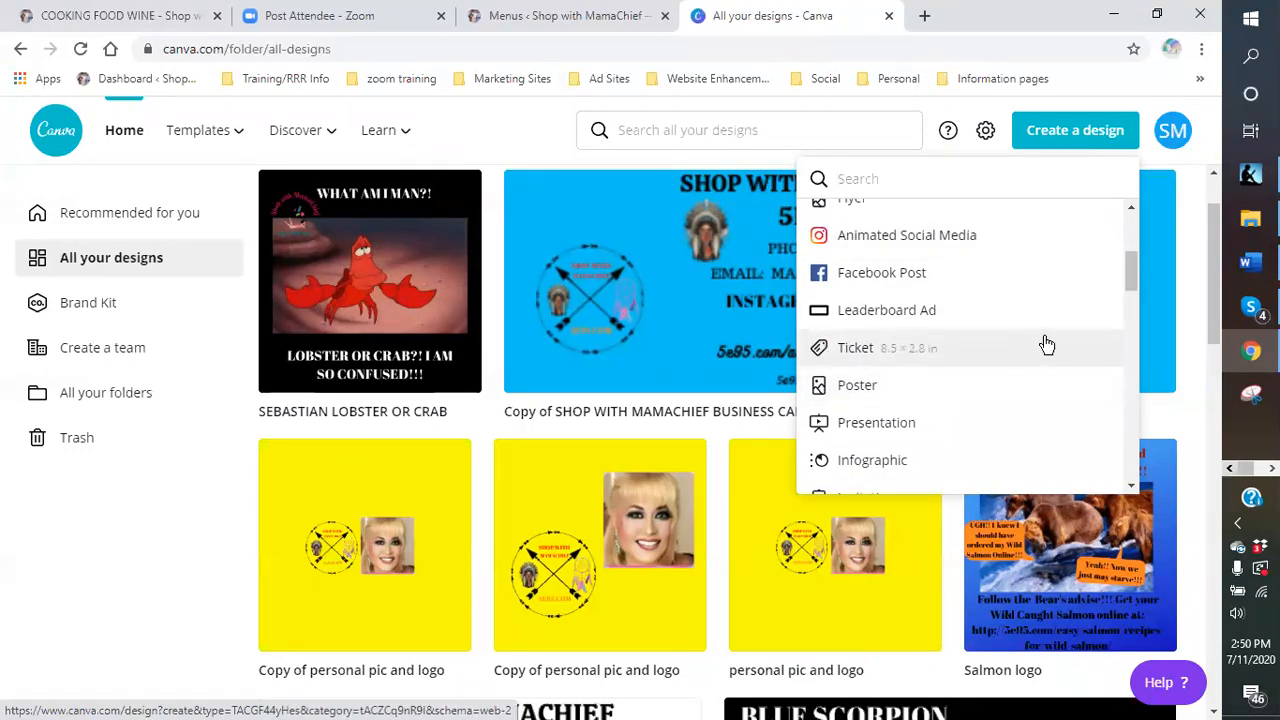
pyautogui.scroll(3, 1042, 348)
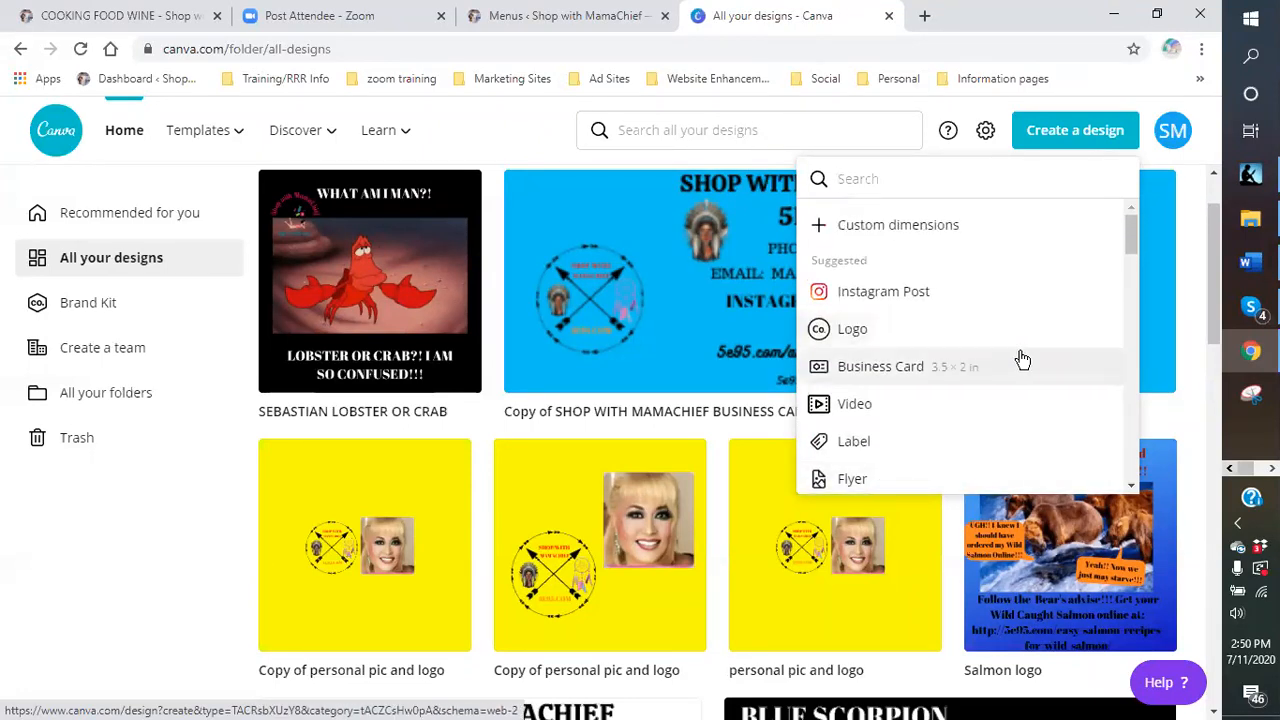
pyautogui.click(644, 128)
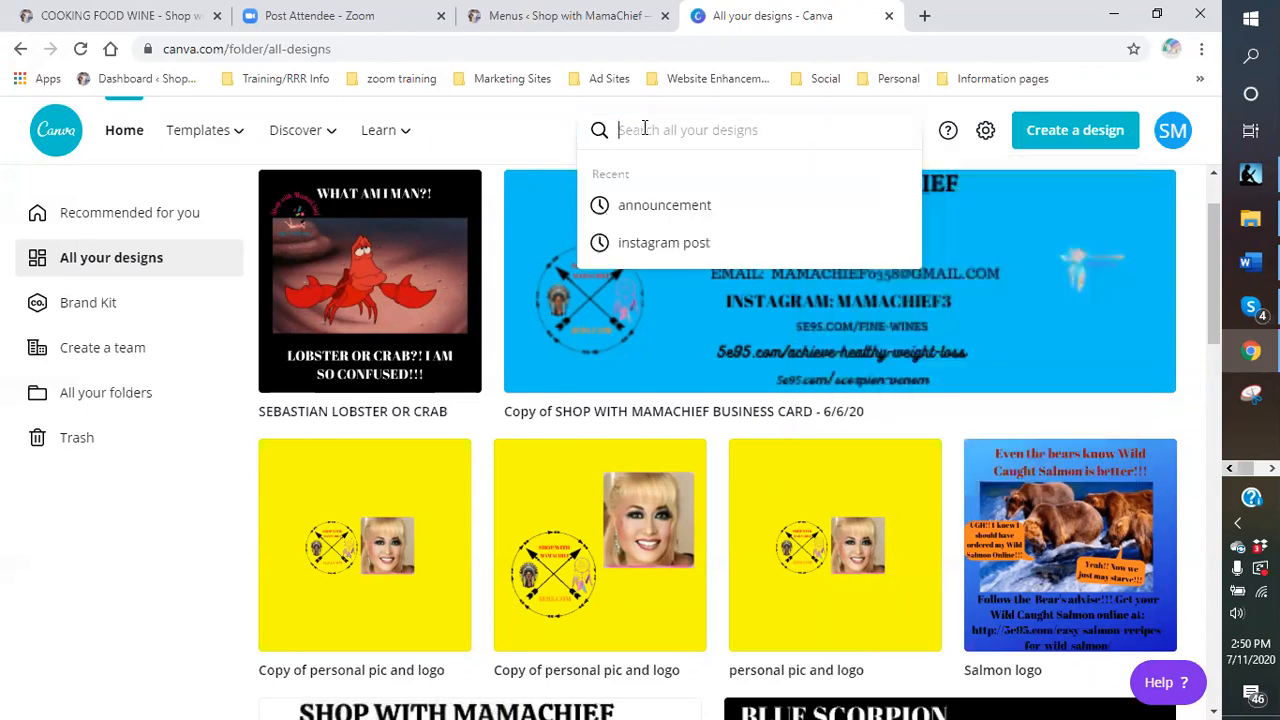
# Step: Create a new blank design using the suggested Instagram Post format
pyautogui.click(1076, 138)
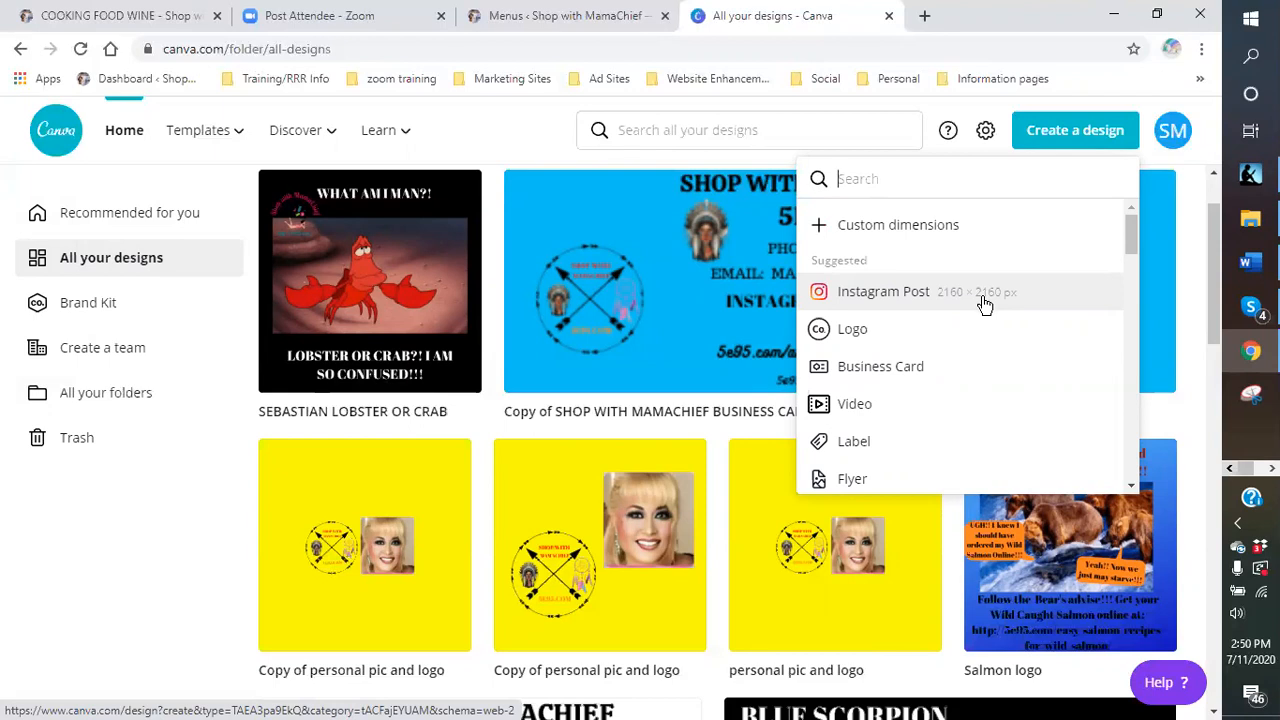
pyautogui.scroll(-5, 980, 306)
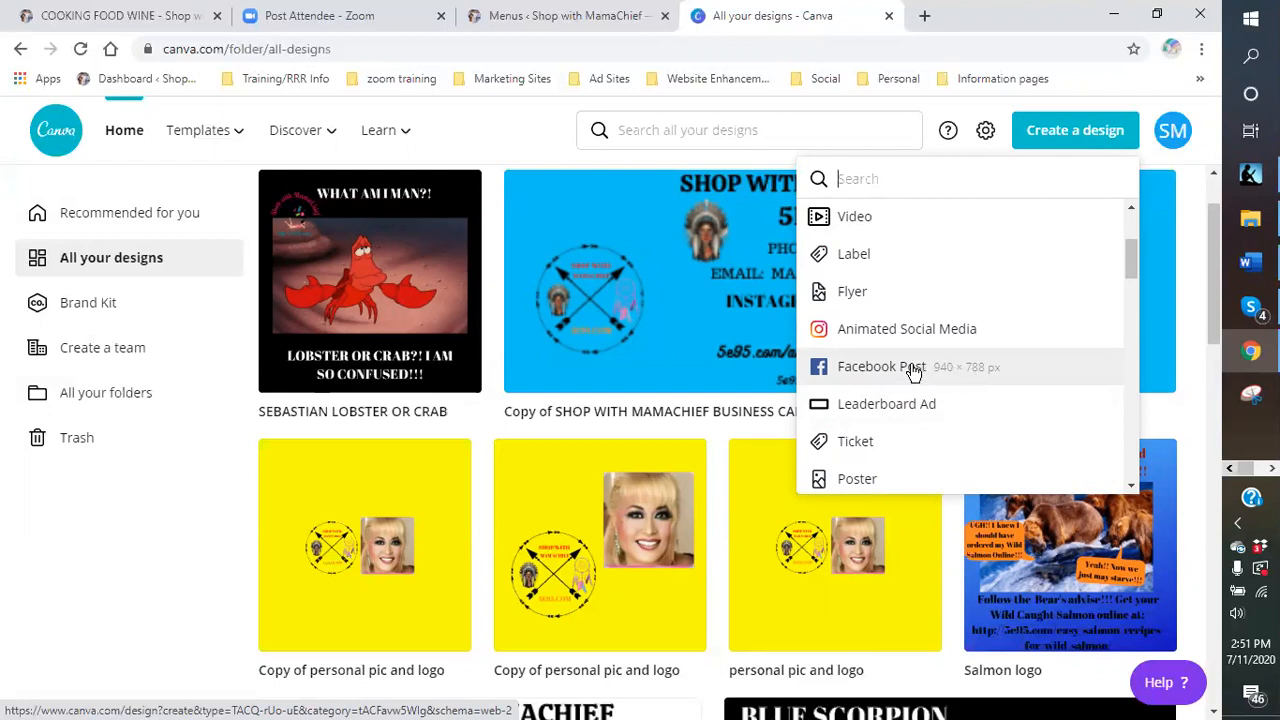
pyautogui.scroll(5, 909, 370)
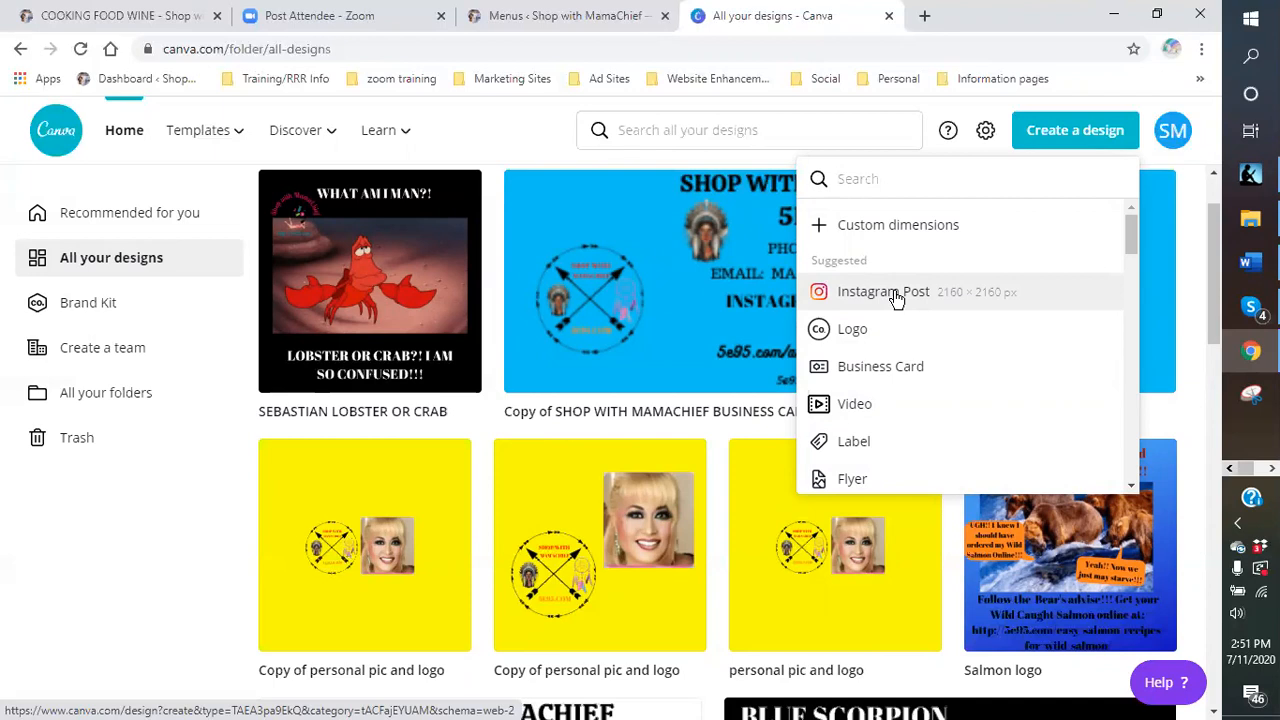
pyautogui.click(897, 298)
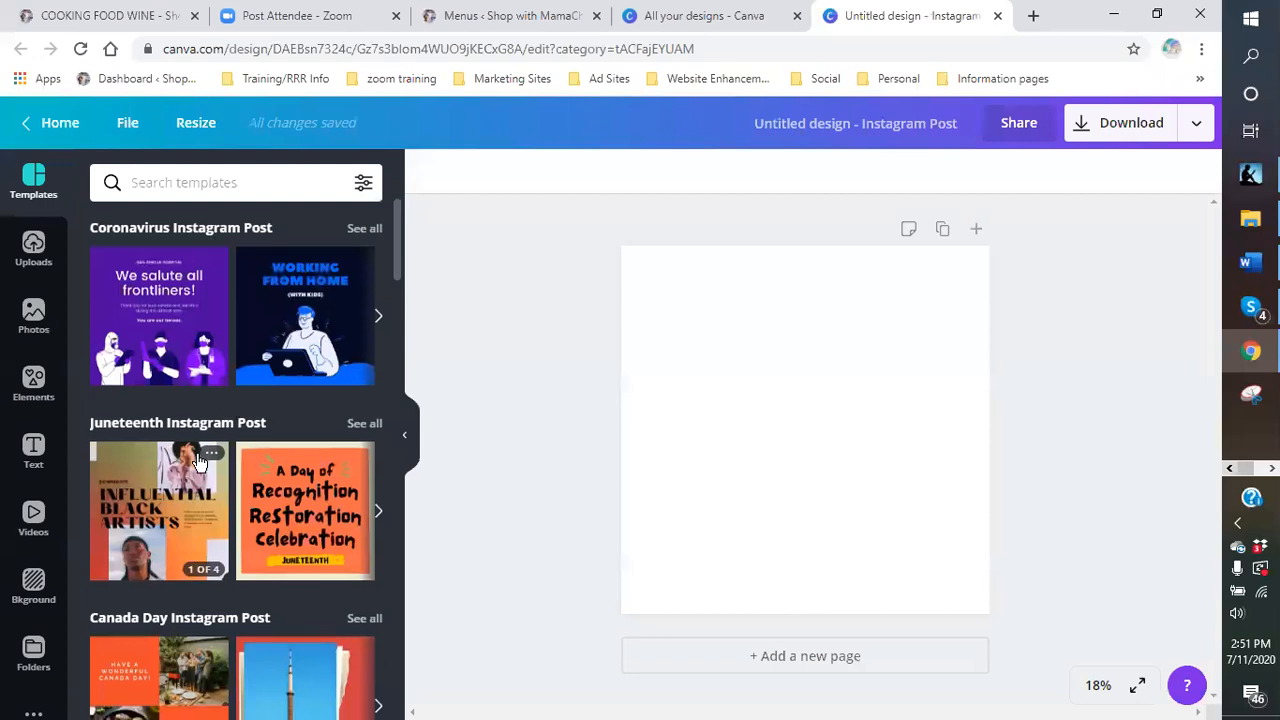
# Step: Examine the Instagram post template categories, such as love, food, sale, birthday, the seasons, wedding, travel and climate action
pyautogui.scroll(-4, 198, 450)
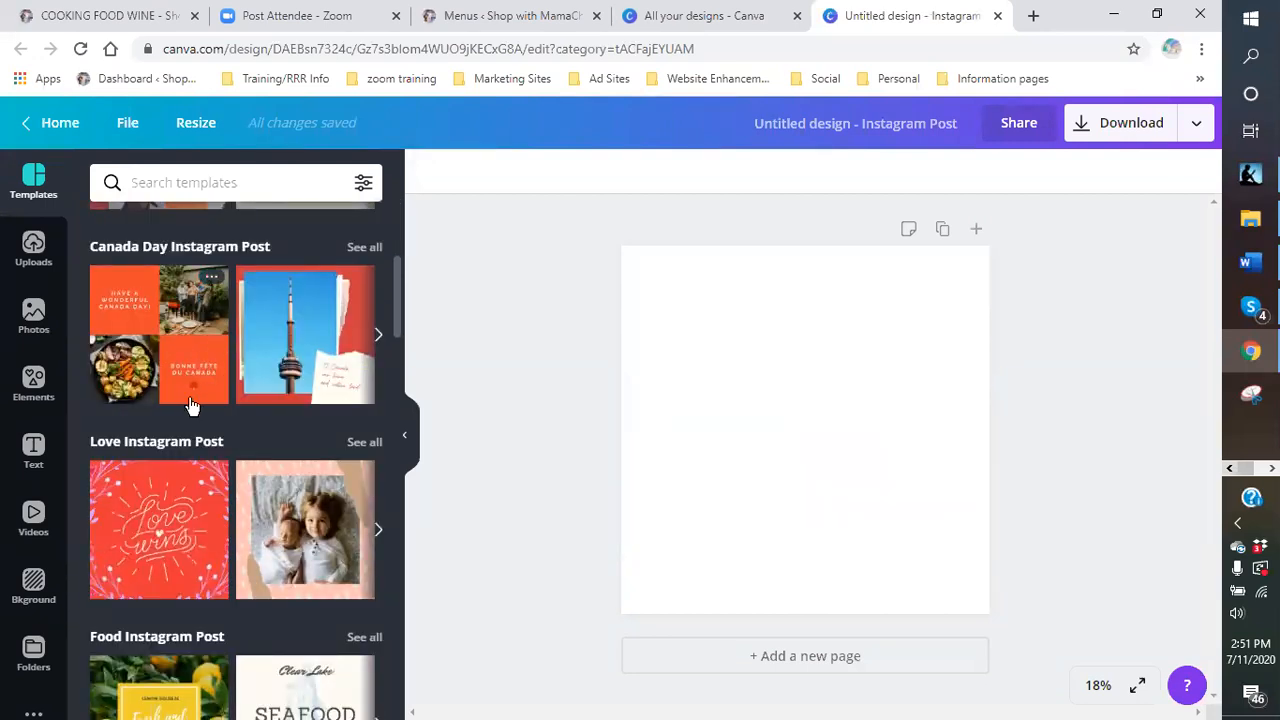
pyautogui.scroll(-2, 190, 408)
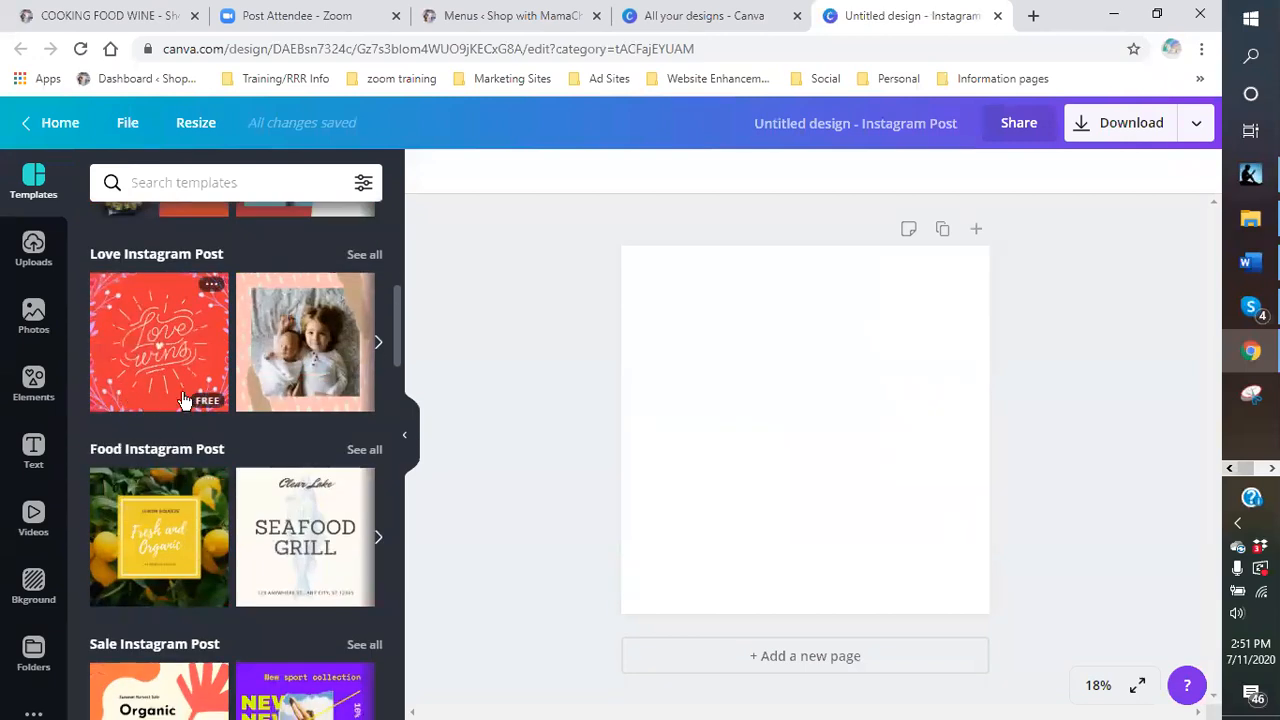
pyautogui.scroll(3, 188, 355)
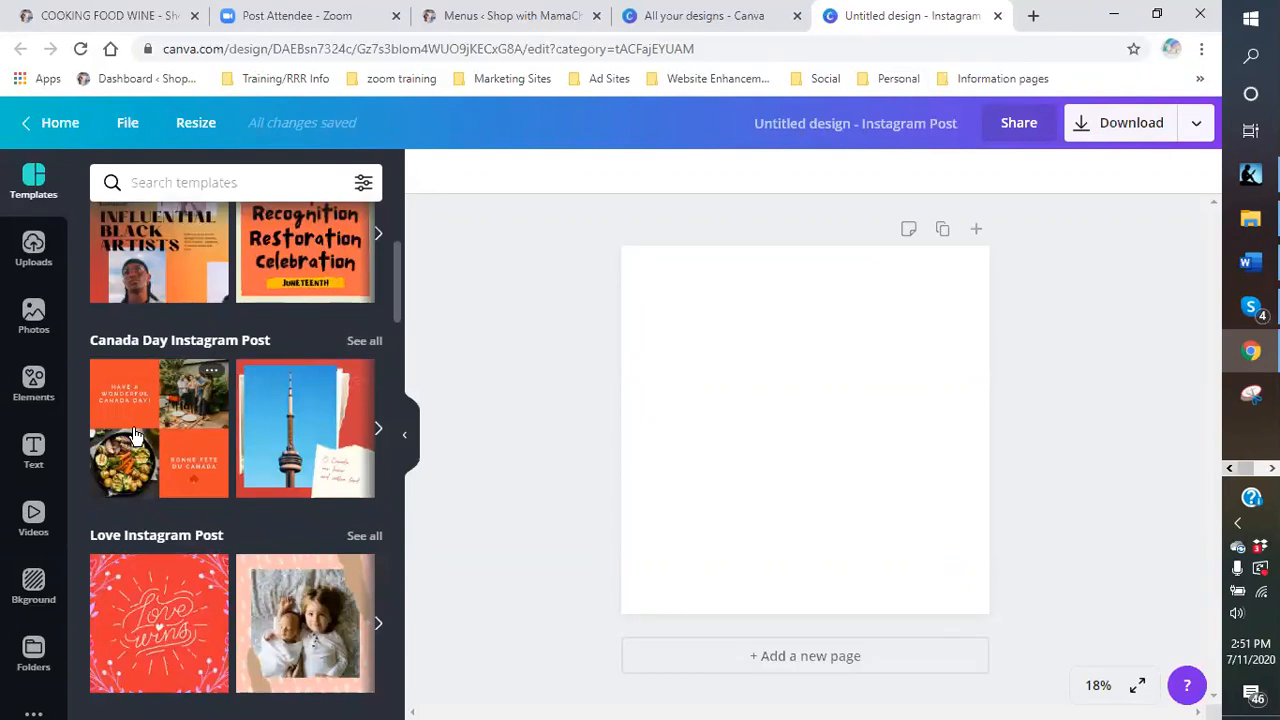
pyautogui.scroll(-2, 340, 484)
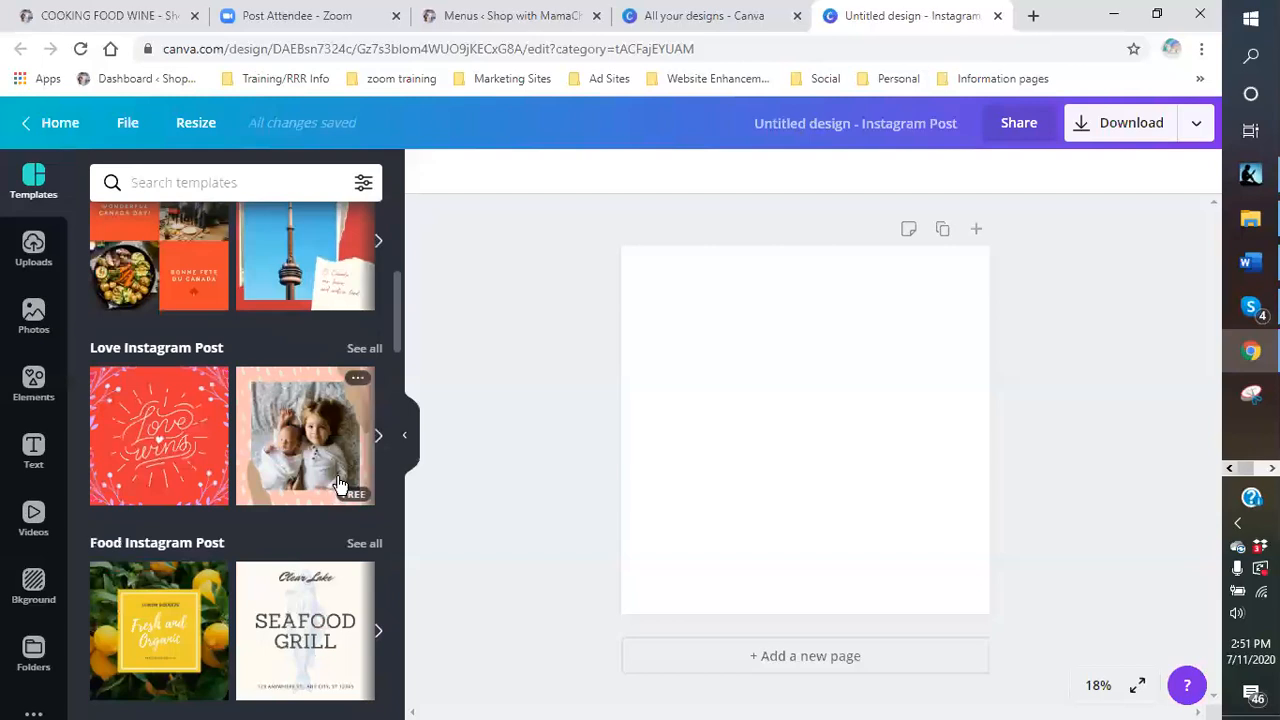
pyautogui.scroll(-2, 204, 504)
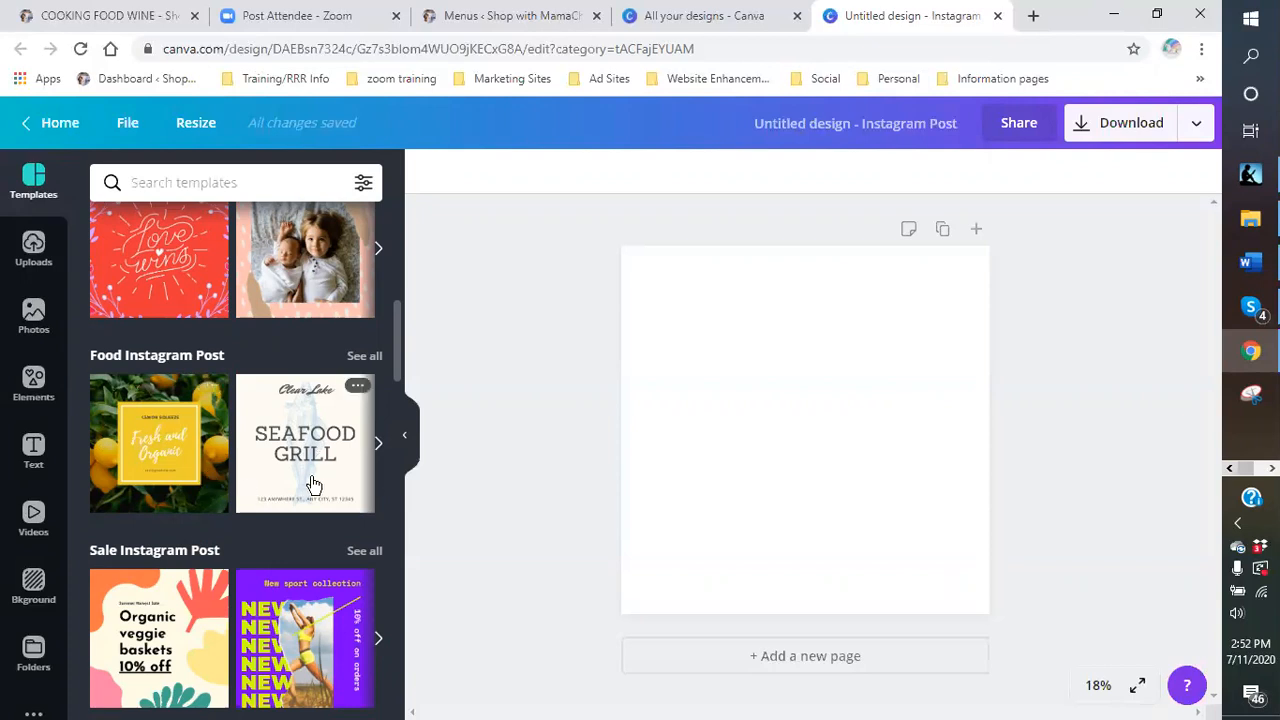
pyautogui.scroll(-3, 309, 480)
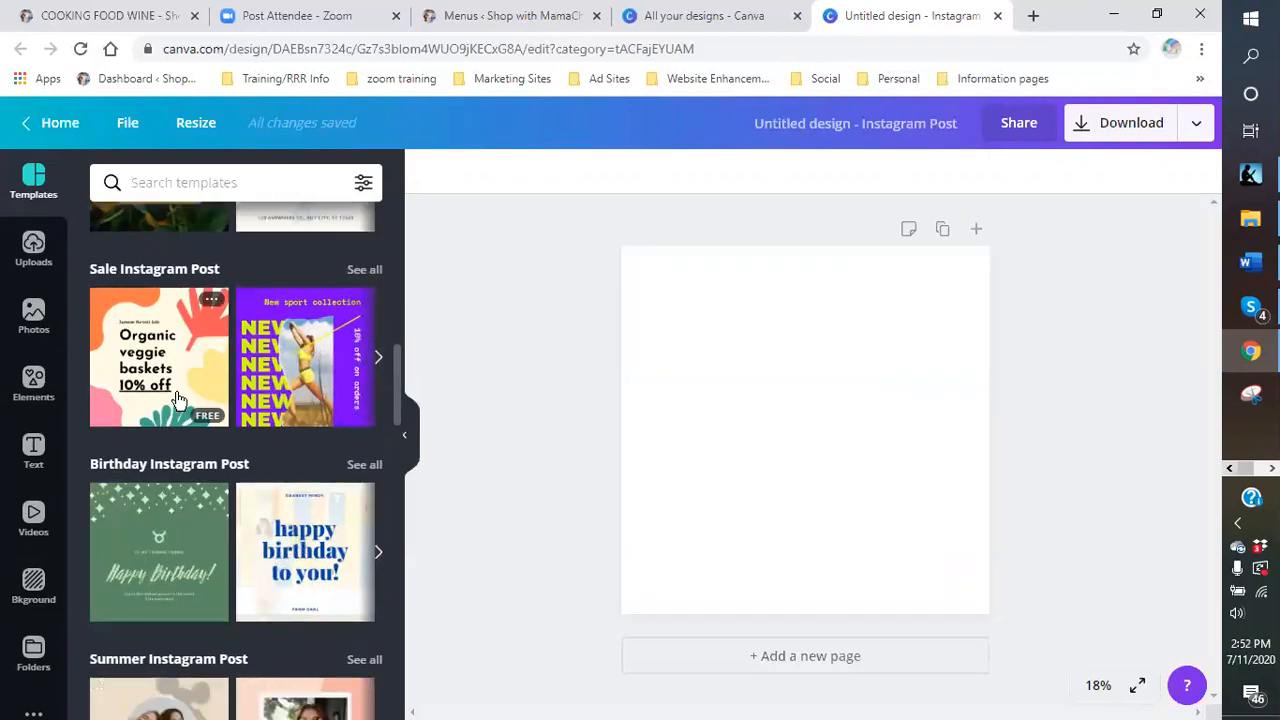
pyautogui.scroll(-2, 174, 416)
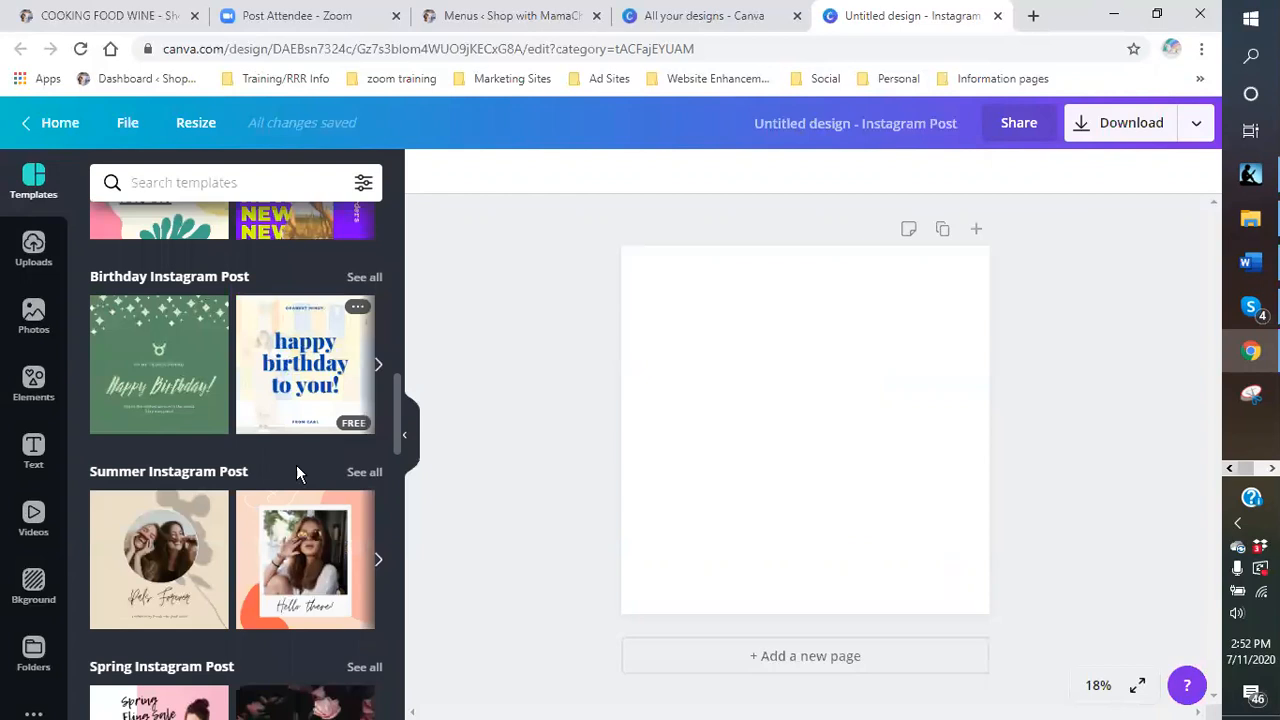
pyautogui.scroll(-2, 165, 607)
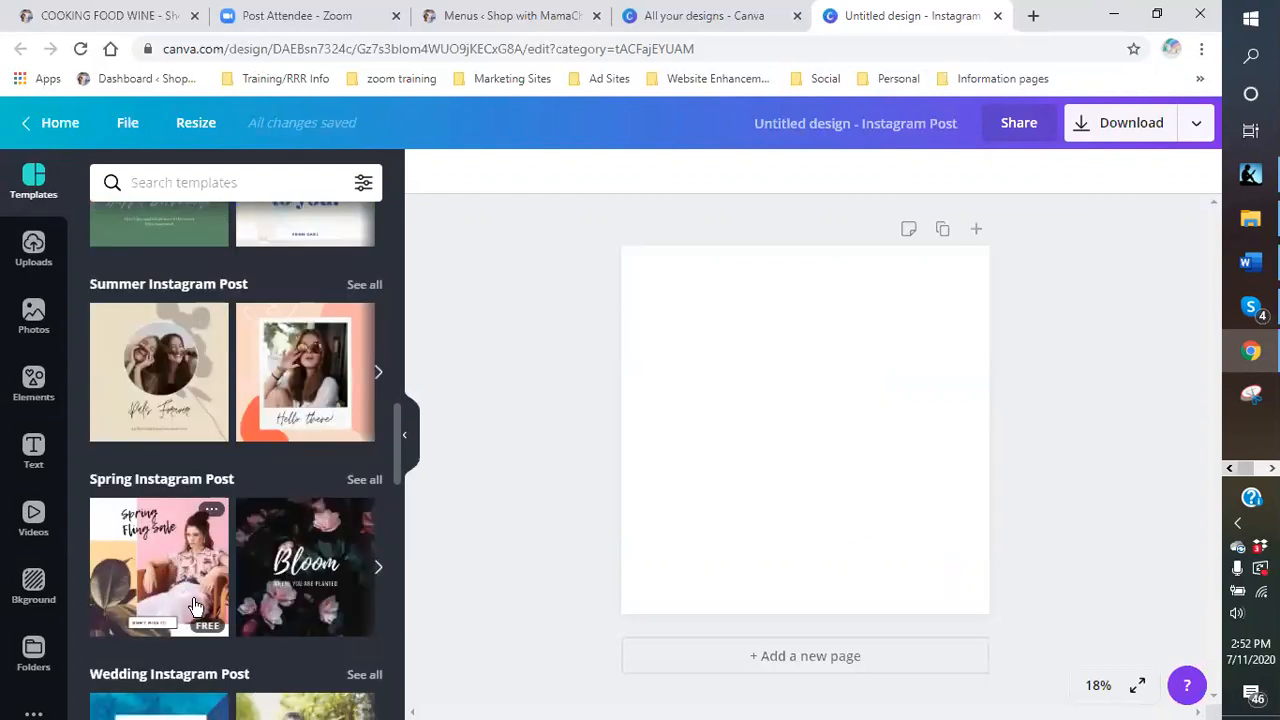
pyautogui.scroll(-1, 283, 600)
pyautogui.scroll(-2, 285, 598)
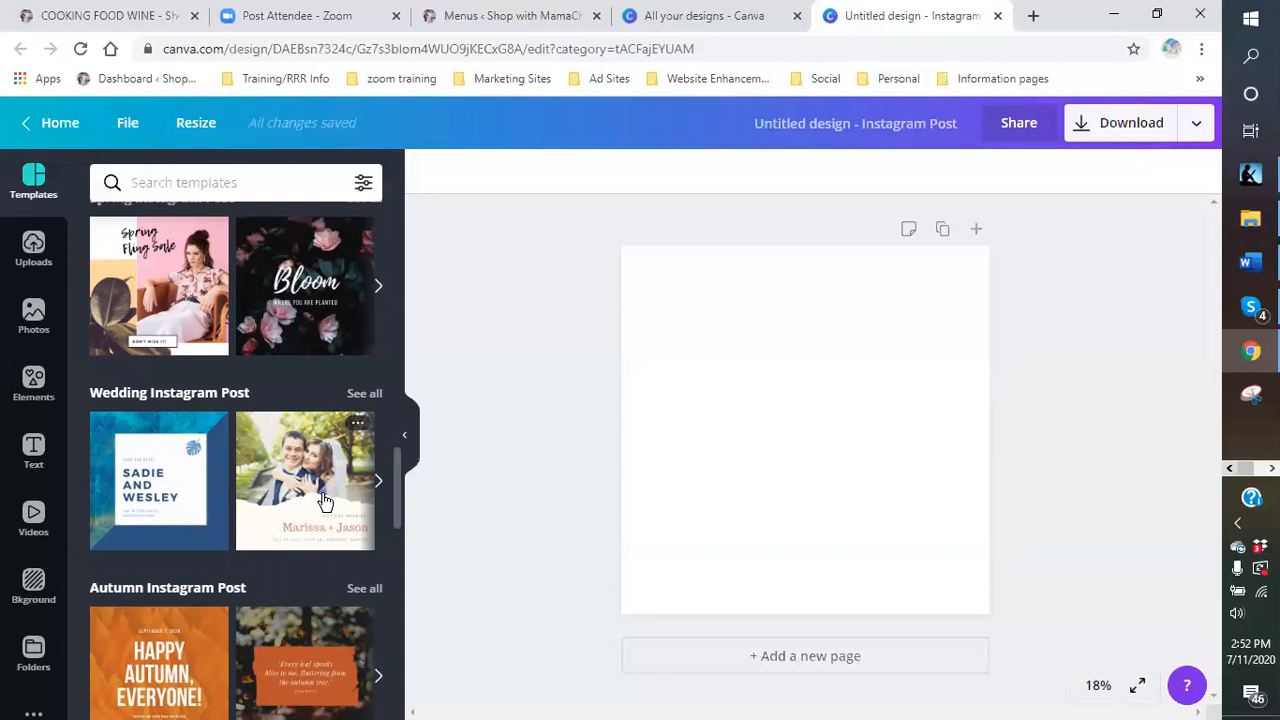
pyautogui.scroll(-2, 282, 495)
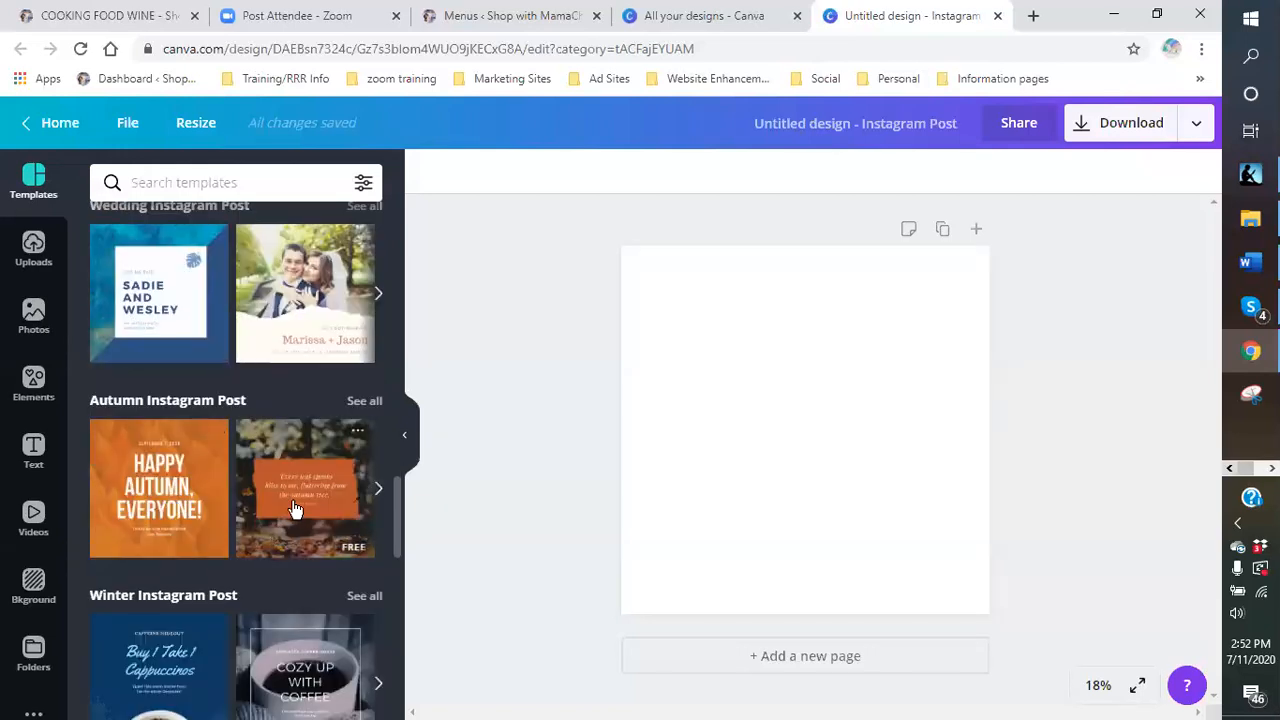
pyautogui.scroll(-2, 290, 512)
pyautogui.scroll(-2, 162, 522)
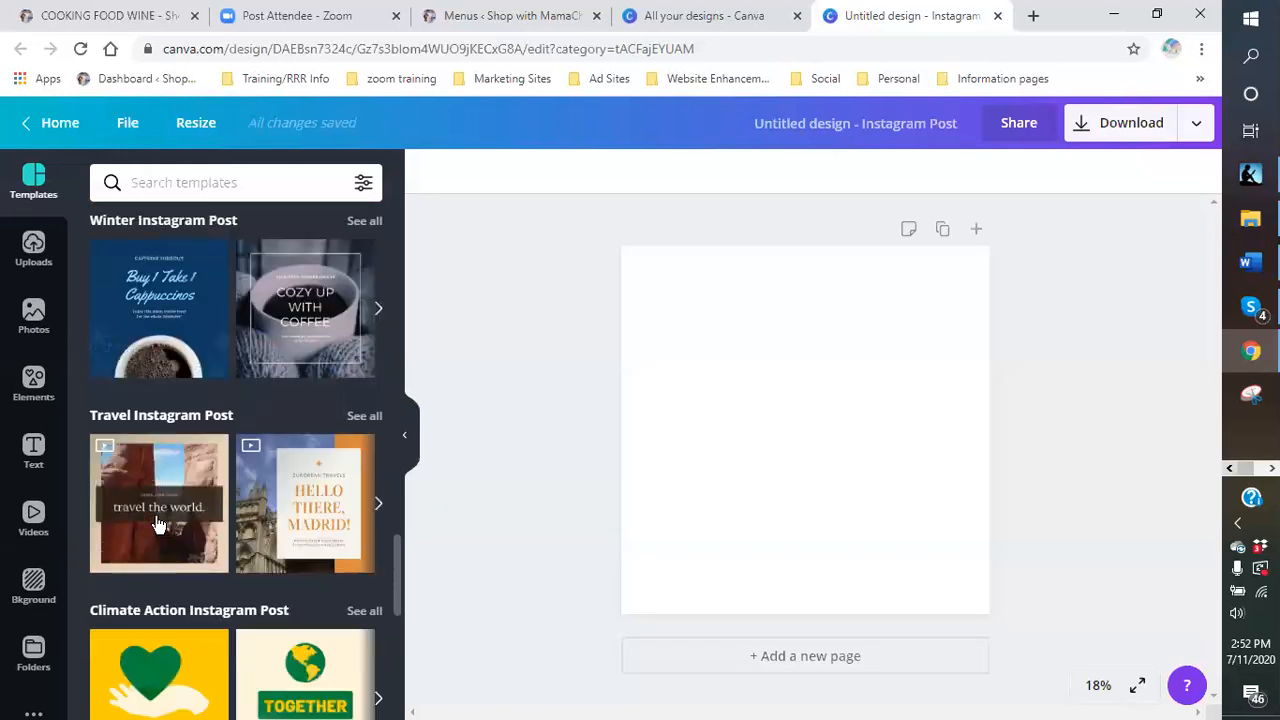
pyautogui.scroll(-2, 306, 540)
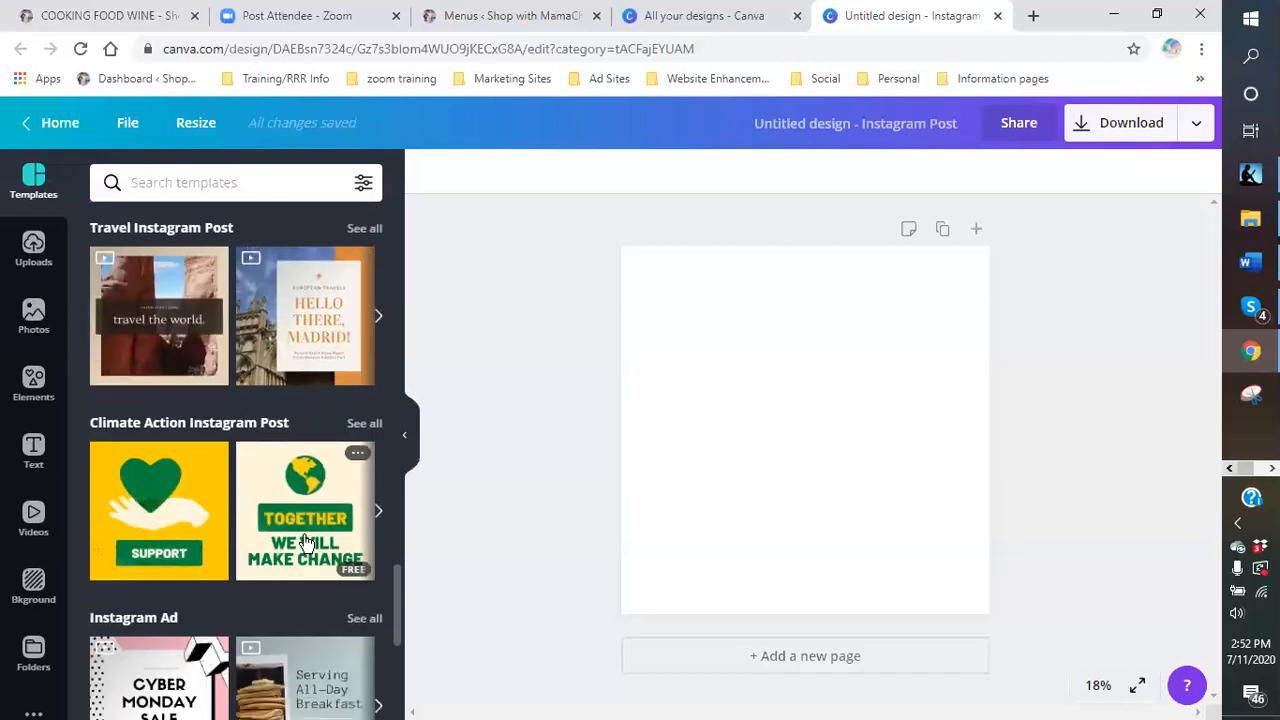
pyautogui.scroll(6, 165, 542)
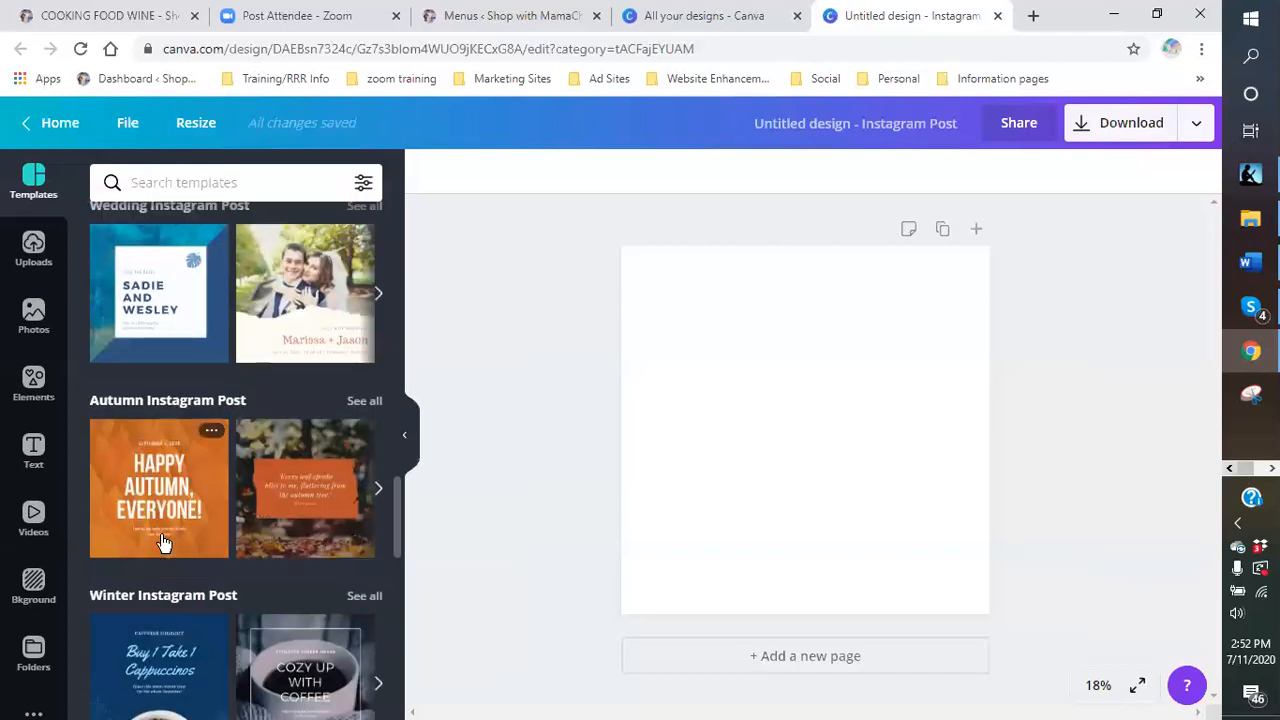
pyautogui.scroll(6, 165, 542)
pyautogui.scroll(4, 137, 451)
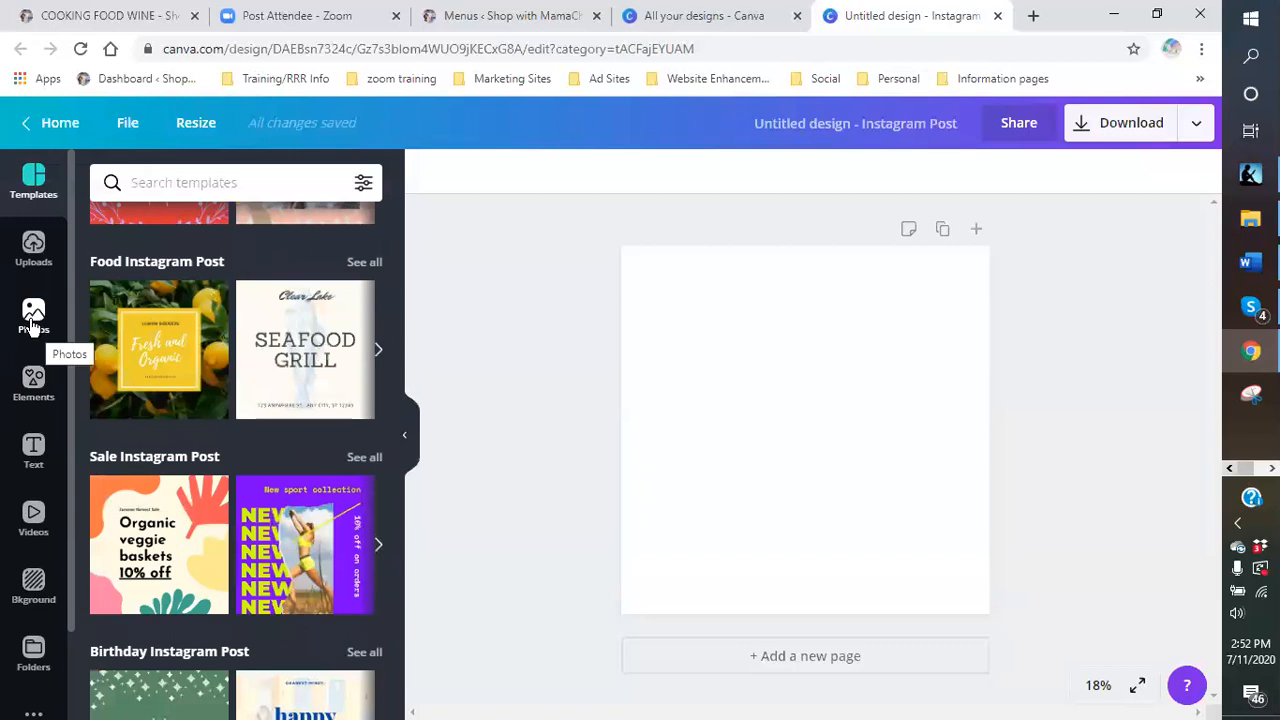
# Step: Start an image upload and browse to Dropbox > blogging pictures > advertising pics
pyautogui.click(33, 250)
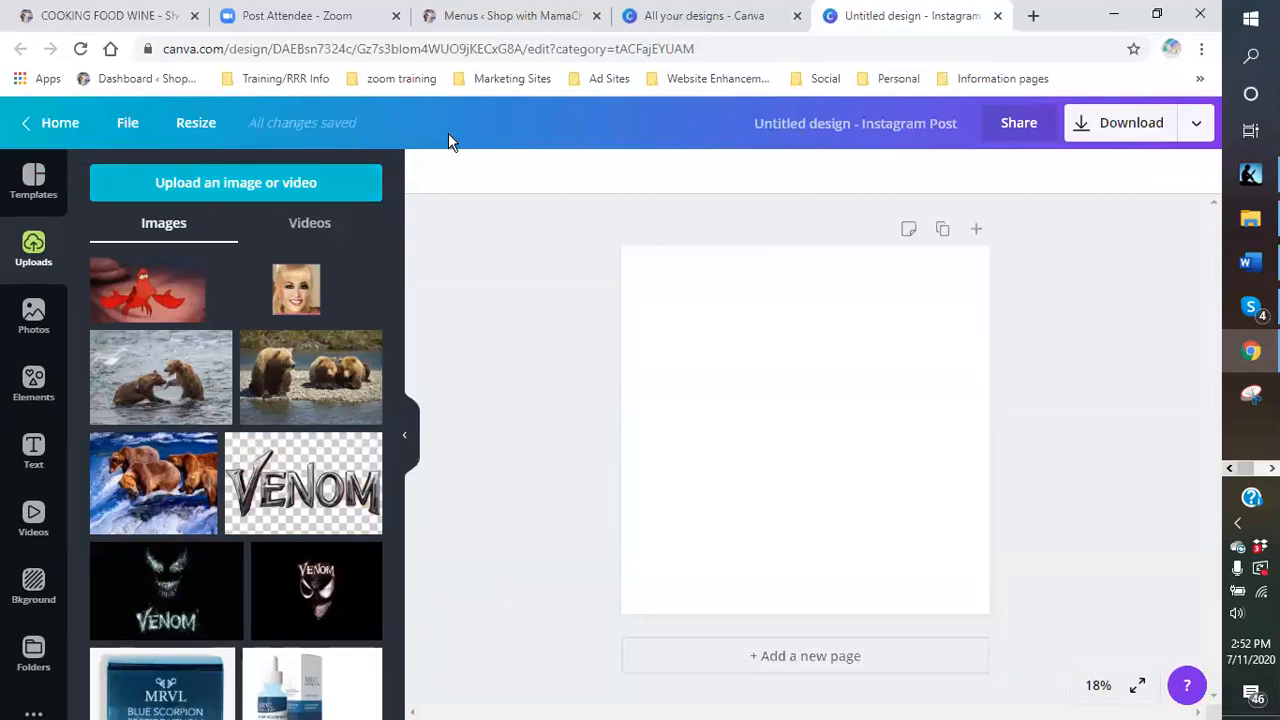
pyautogui.click(187, 186)
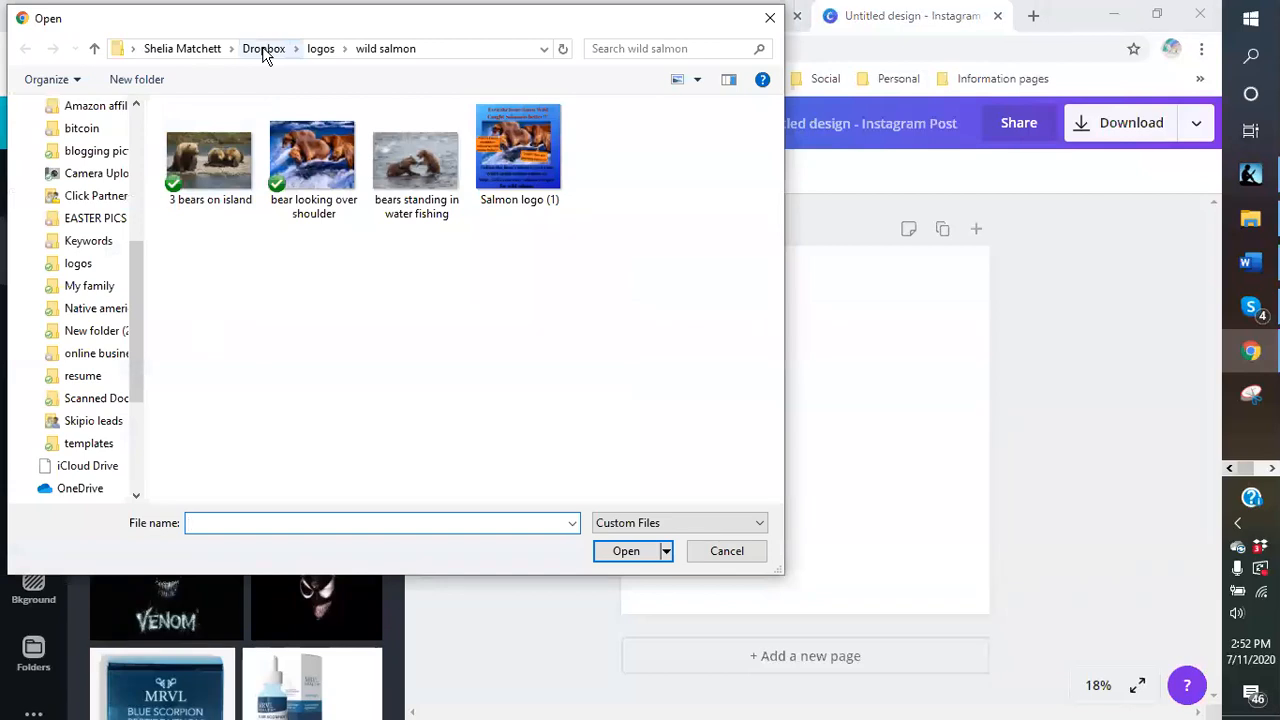
pyautogui.click(268, 50)
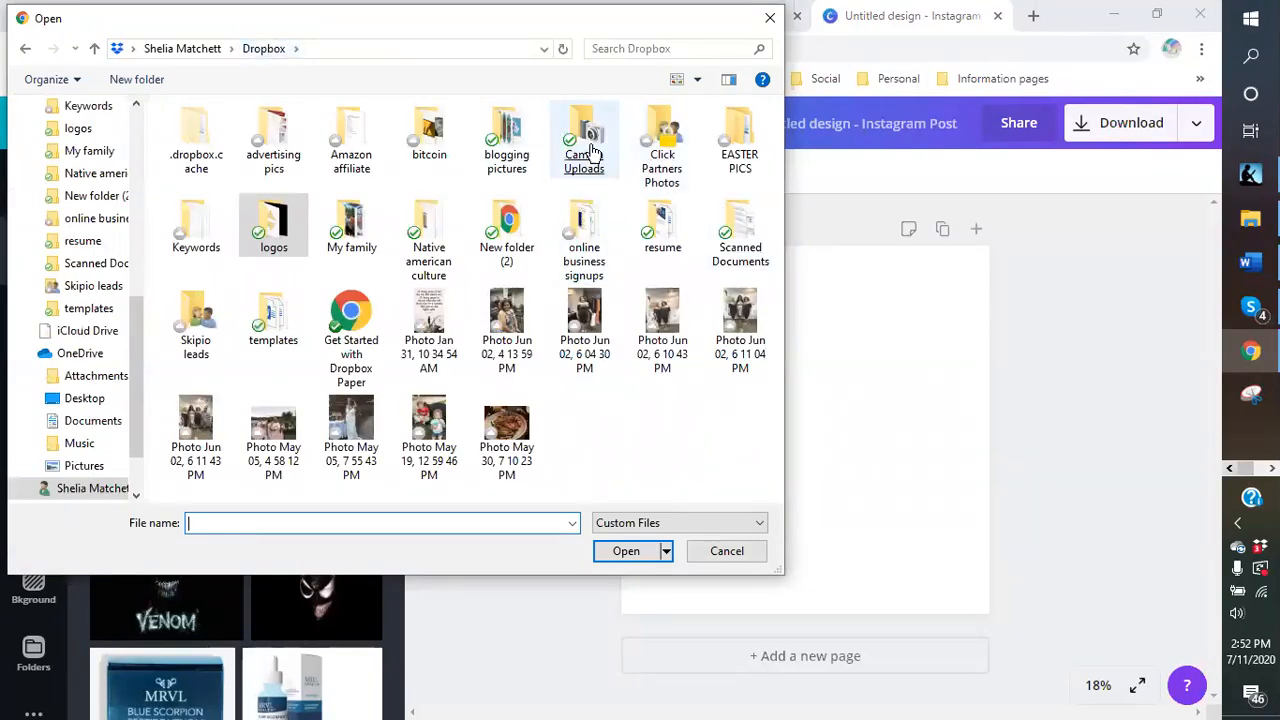
pyautogui.doubleClick(505, 148)
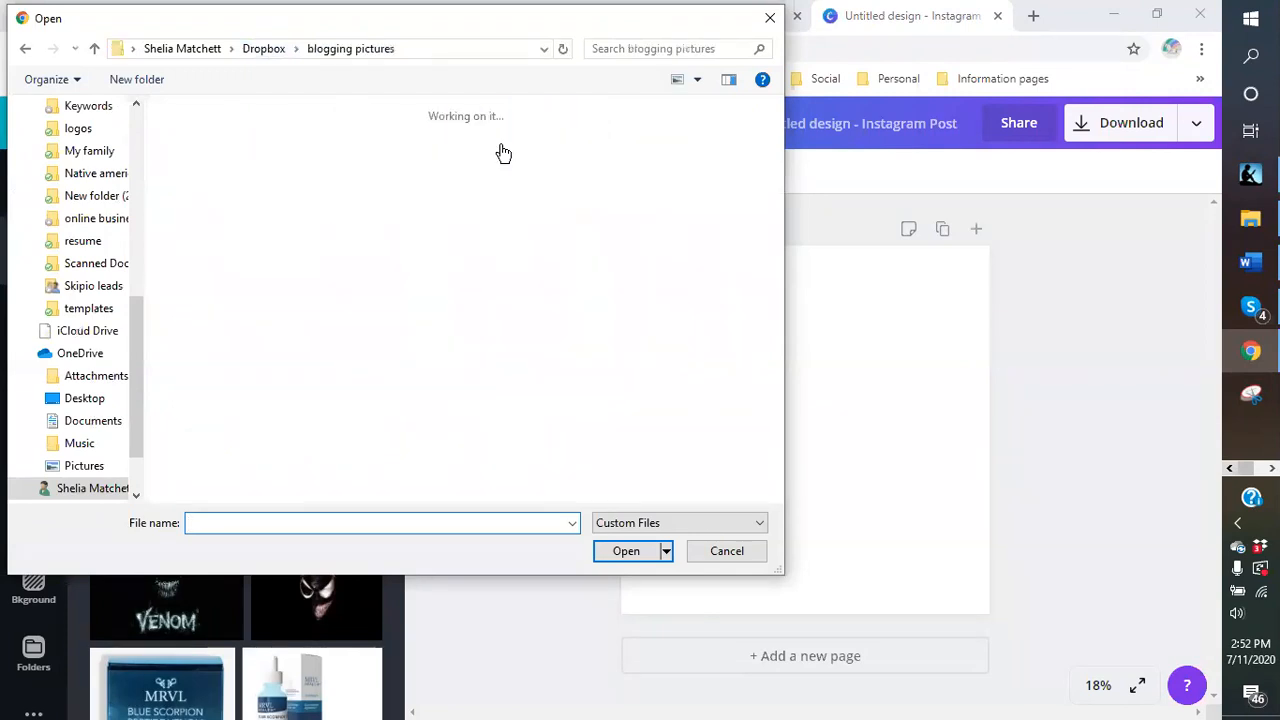
pyautogui.scroll(-3, 486, 366)
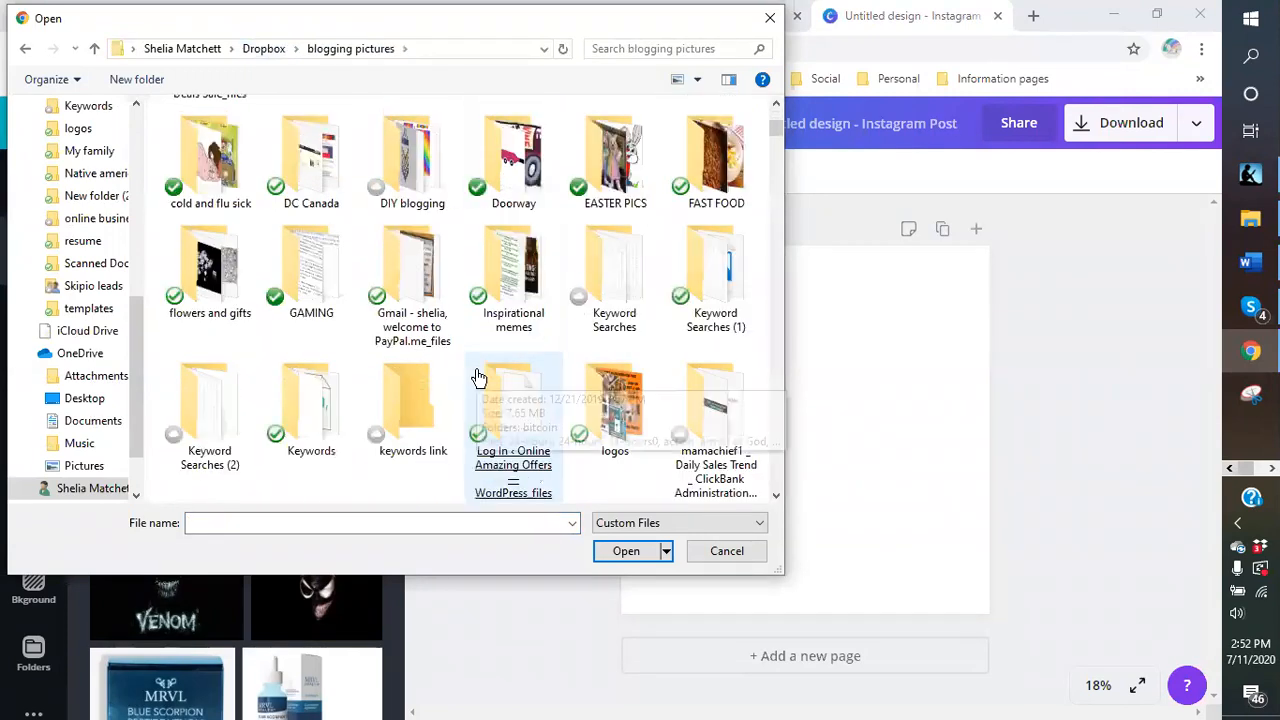
pyautogui.scroll(3, 472, 365)
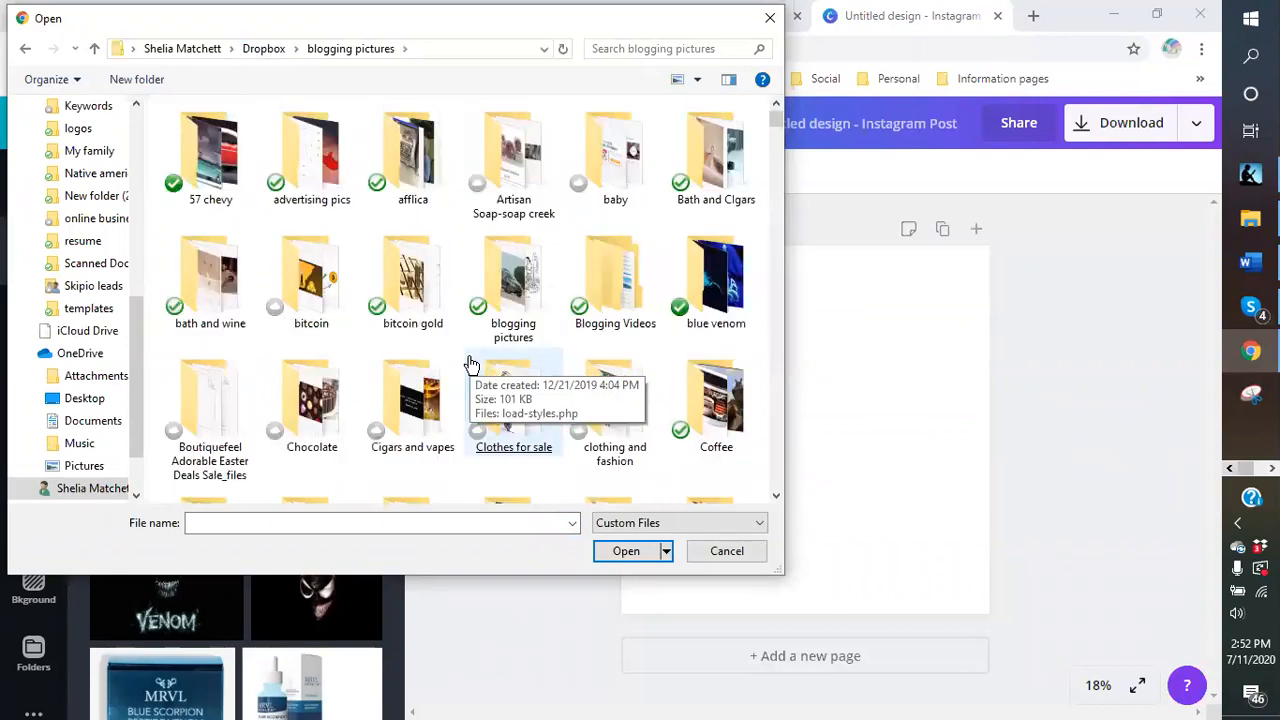
pyautogui.click(308, 173)
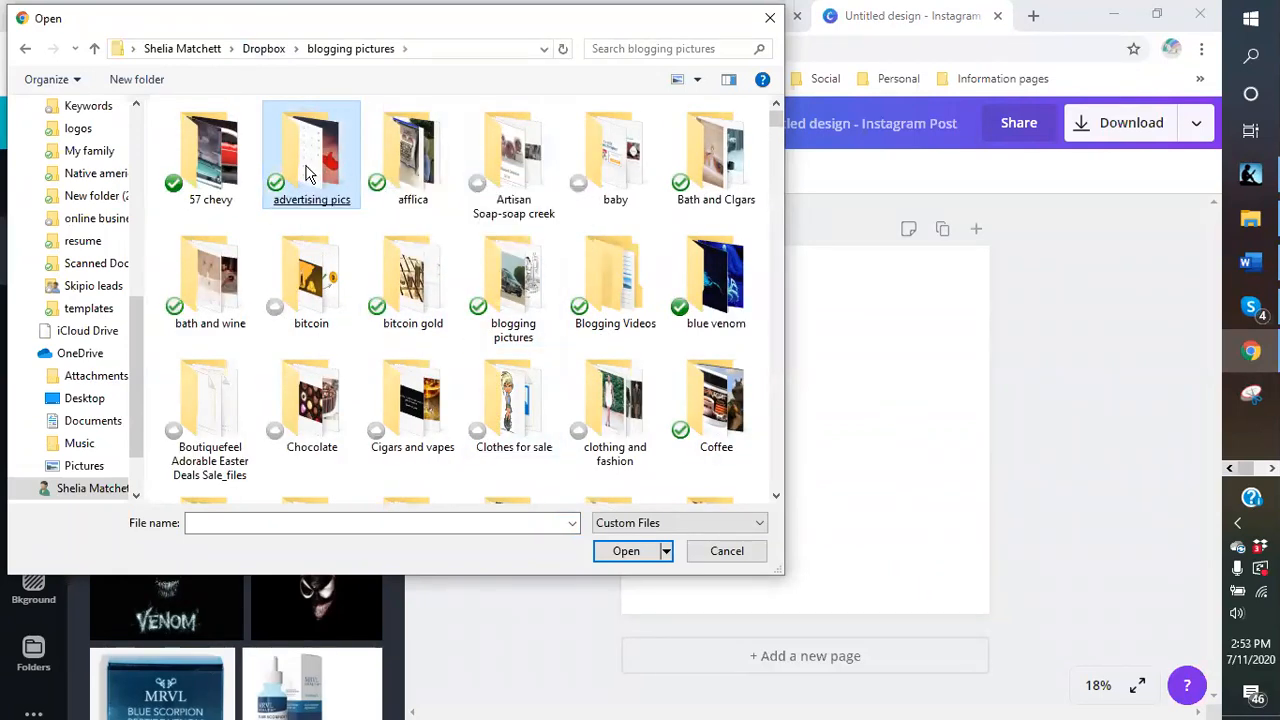
pyautogui.doubleClick(308, 173)
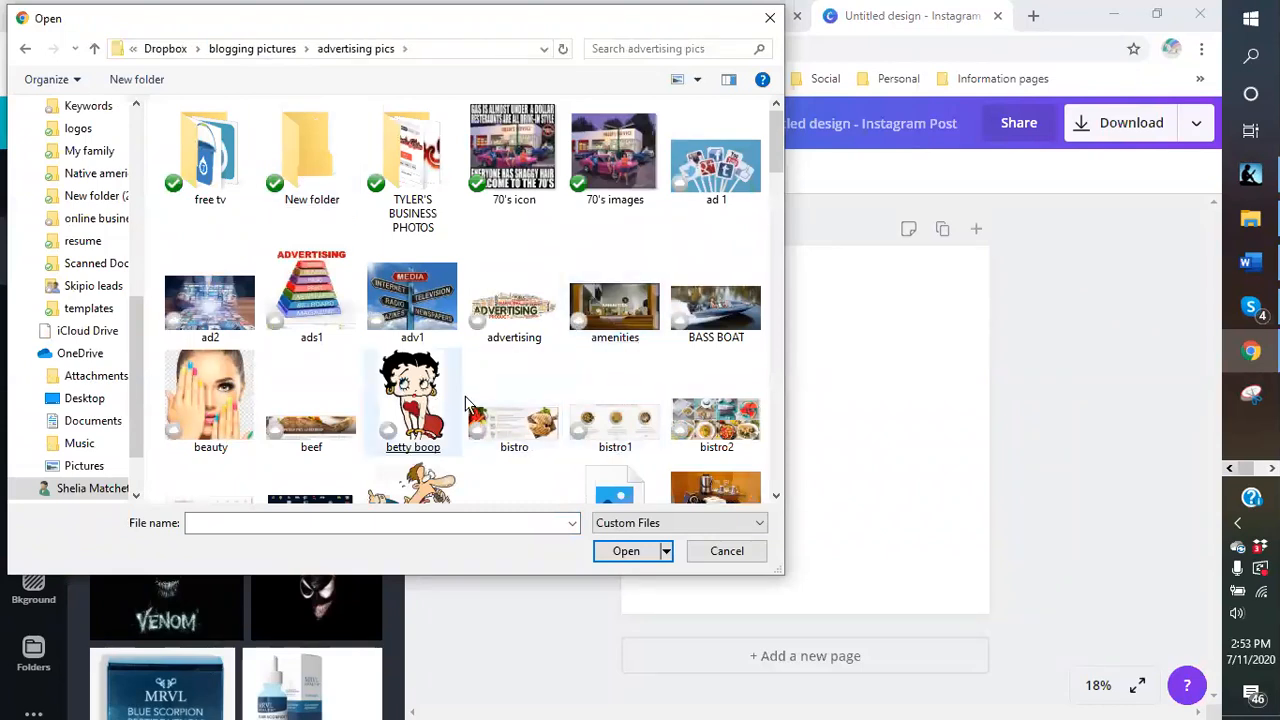
# Step: Find the "halibut" picture in the advertising pics folder and upload it
pyautogui.click(638, 365)
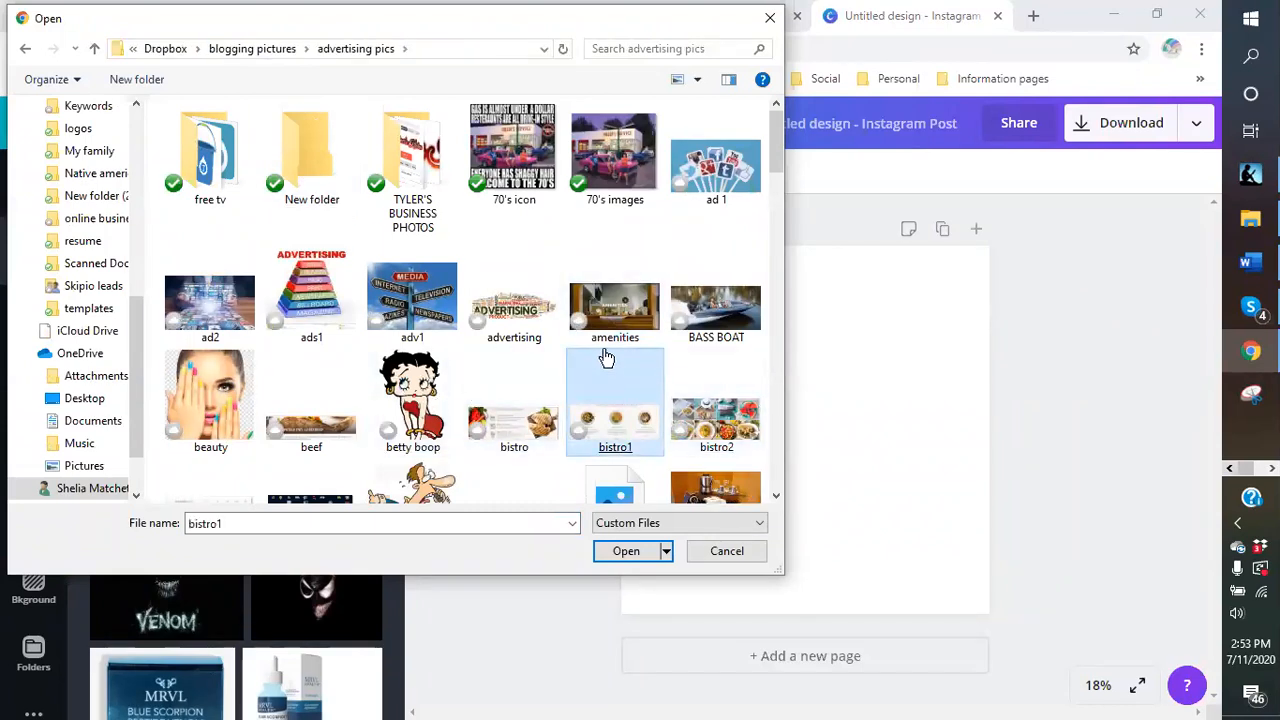
pyautogui.scroll(-2, 605, 358)
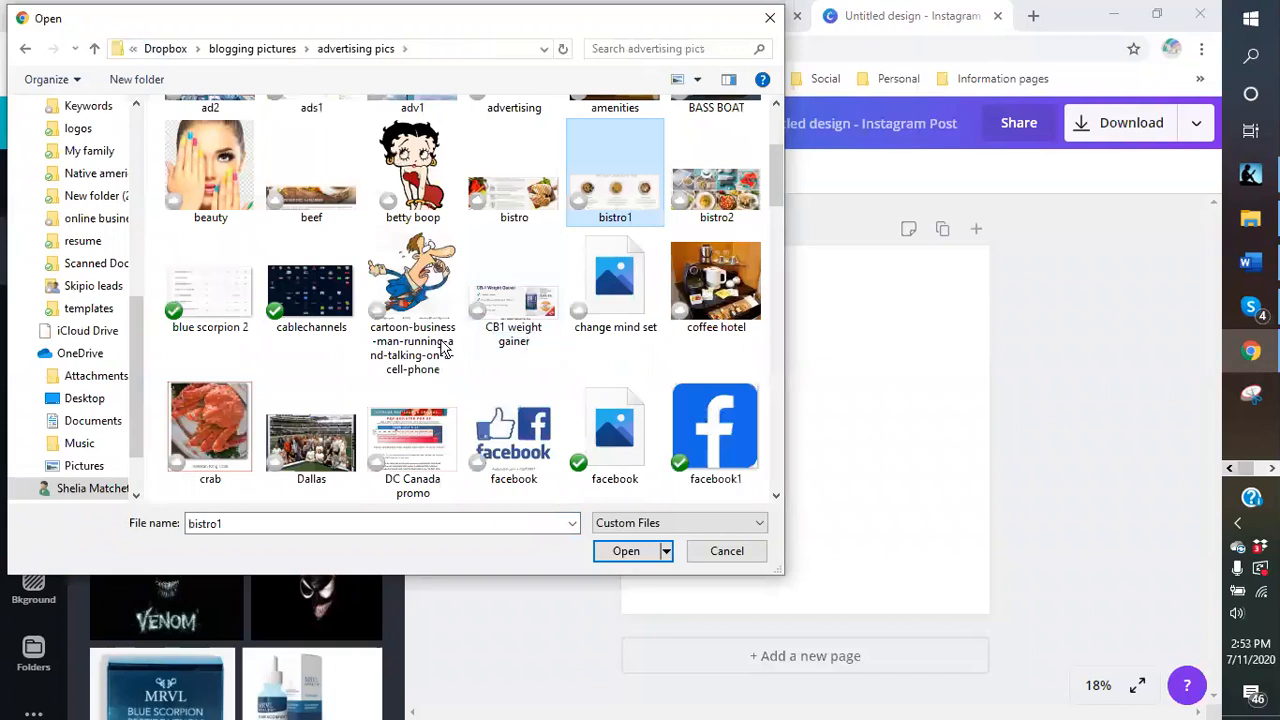
pyautogui.click(437, 183)
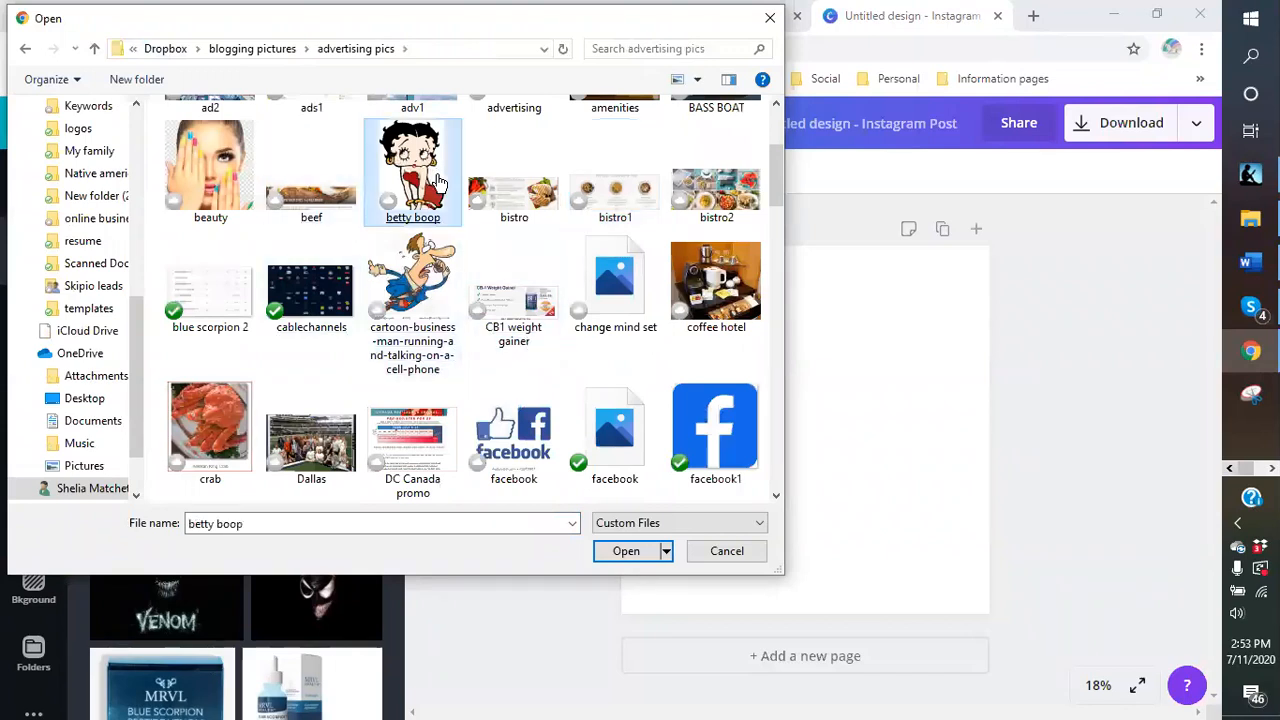
pyautogui.scroll(-2, 437, 183)
pyautogui.scroll(2, 437, 183)
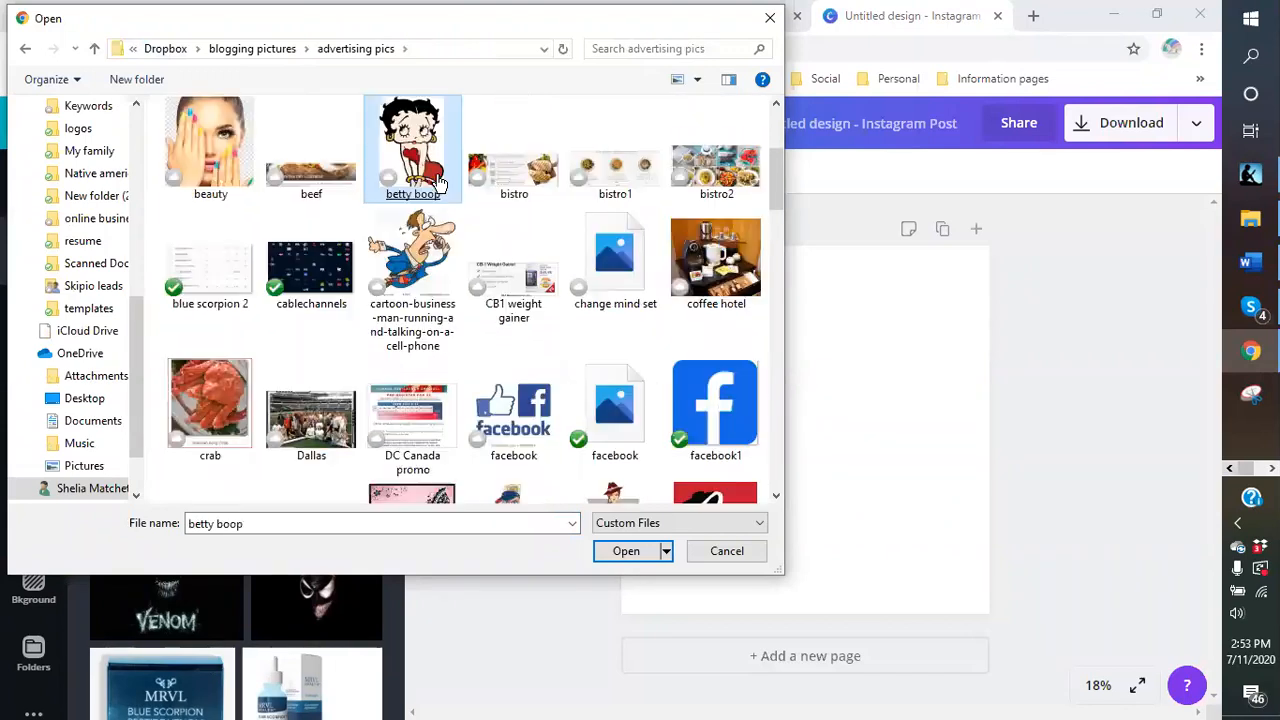
pyautogui.scroll(-2, 435, 180)
pyautogui.click(435, 180)
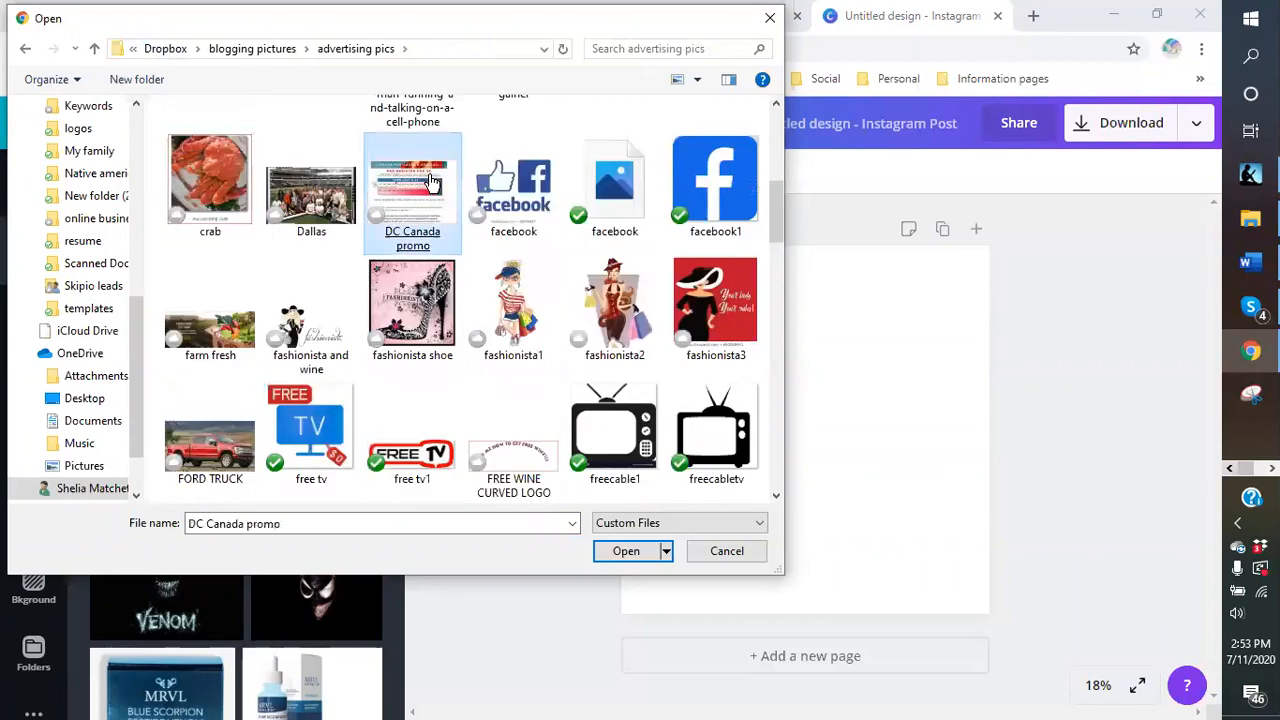
pyautogui.click(512, 300)
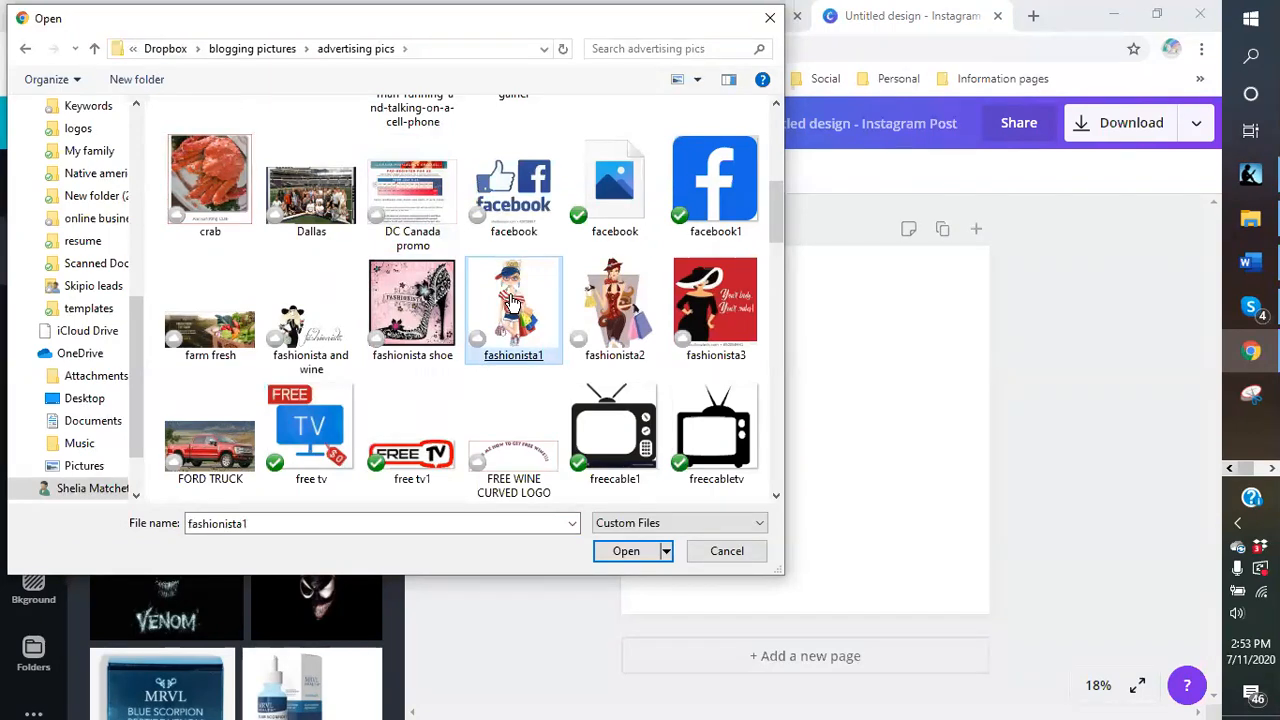
pyautogui.scroll(-2, 512, 300)
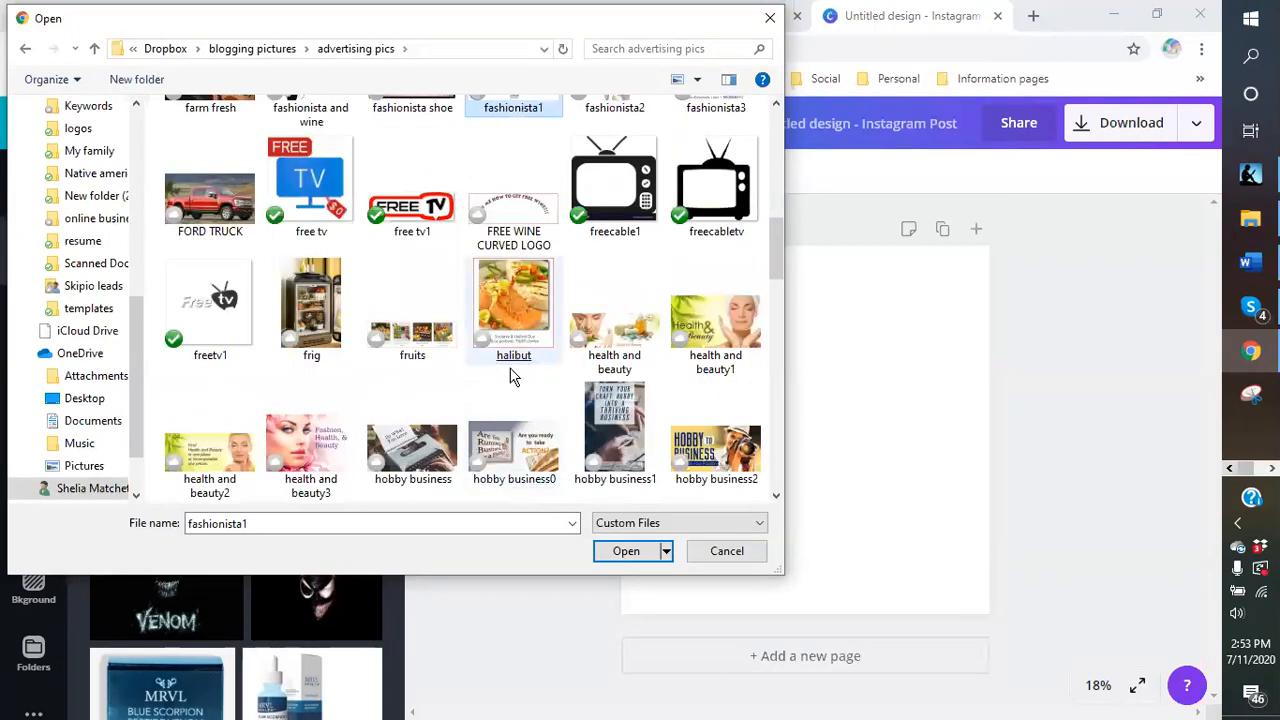
pyautogui.click(513, 325)
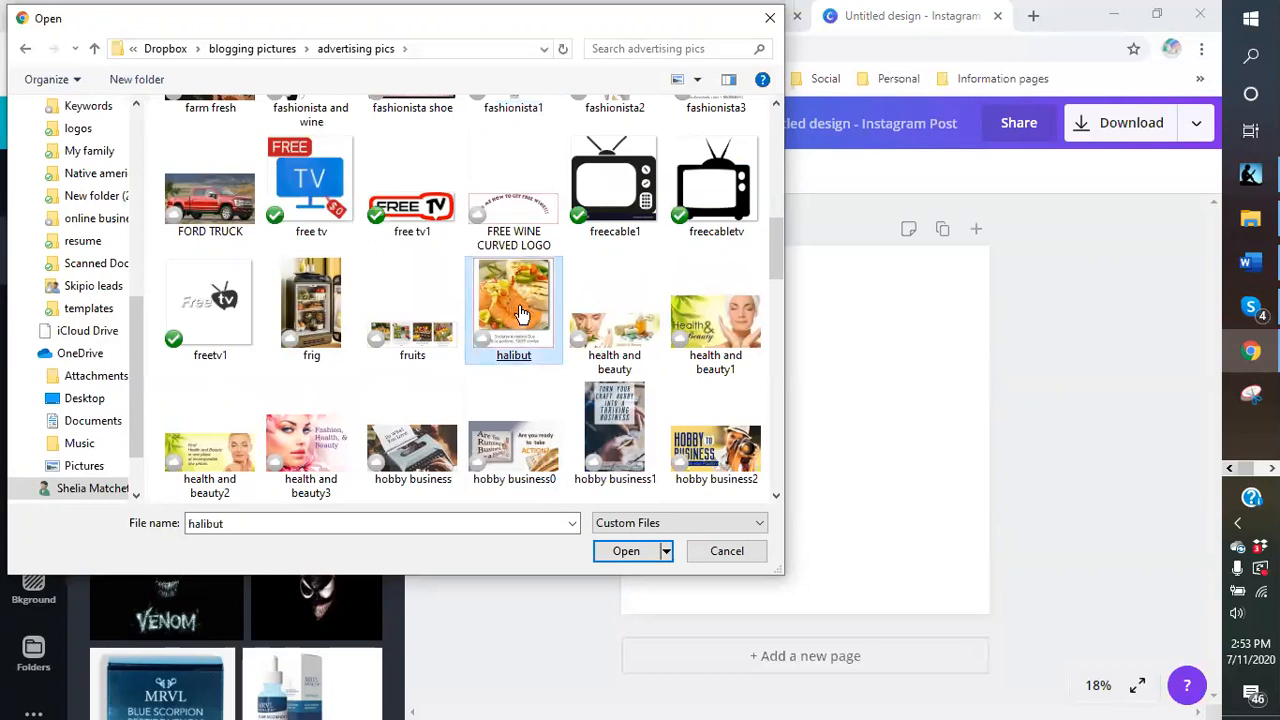
pyautogui.doubleClick(519, 303)
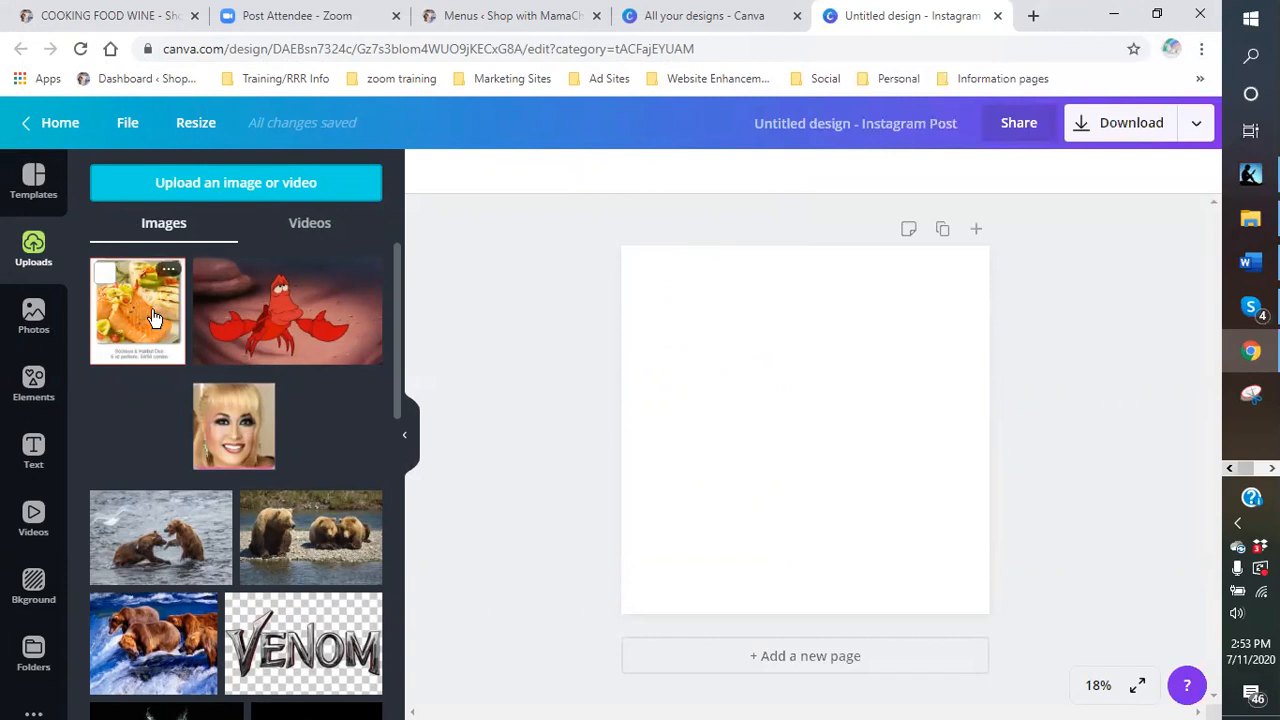
# Step: Place the uploaded salmon and halibut picture on the page, crop off its bottom caption and enlarge it
pyautogui.click(160, 314)
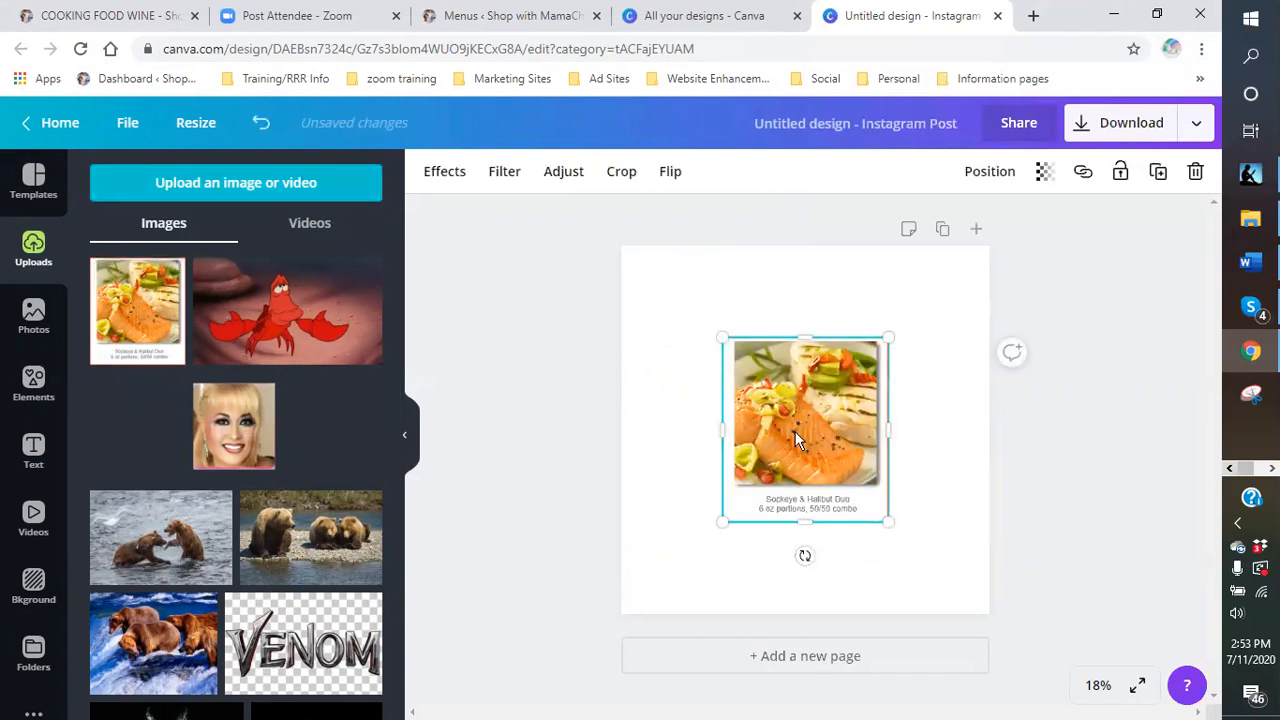
pyautogui.moveTo(800, 515); pyautogui.dragTo(800, 490)
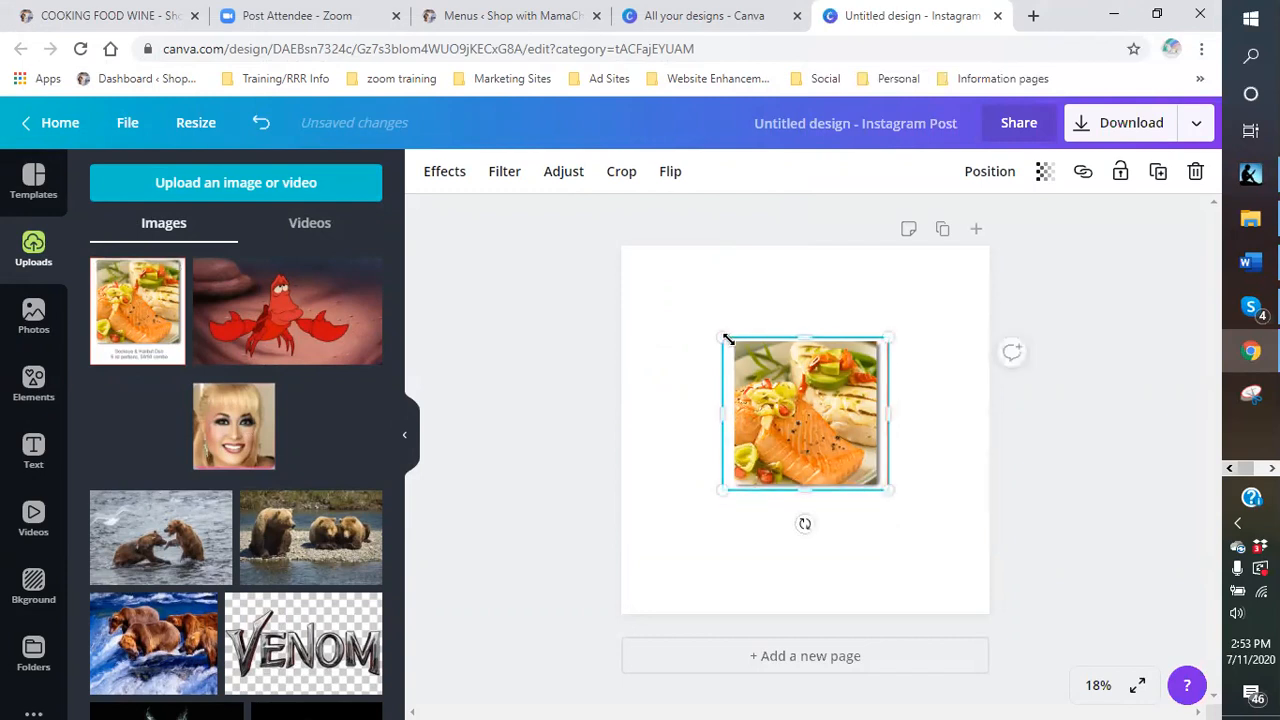
pyautogui.moveTo(724, 337); pyautogui.dragTo(681, 311)
pyautogui.moveTo(886, 490); pyautogui.dragTo(899, 519)
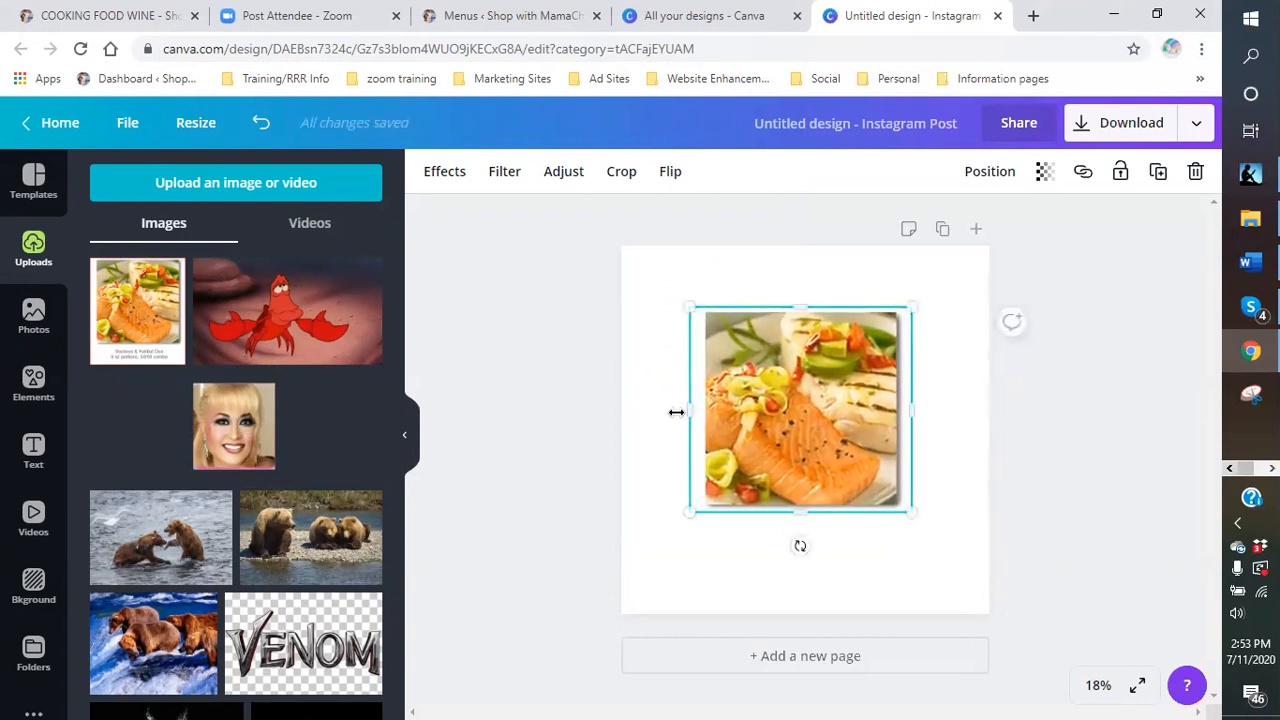
# Step: Crop the white margins from all four sides of the seafood photo
pyautogui.moveTo(685, 408); pyautogui.dragTo(696, 408)
pyautogui.moveTo(911, 409); pyautogui.dragTo(891, 412)
pyautogui.moveTo(797, 309); pyautogui.dragTo(803, 314)
pyautogui.moveTo(704, 413); pyautogui.dragTo(707, 415)
pyautogui.moveTo(807, 509); pyautogui.dragTo(803, 500)
pyautogui.click(926, 455)
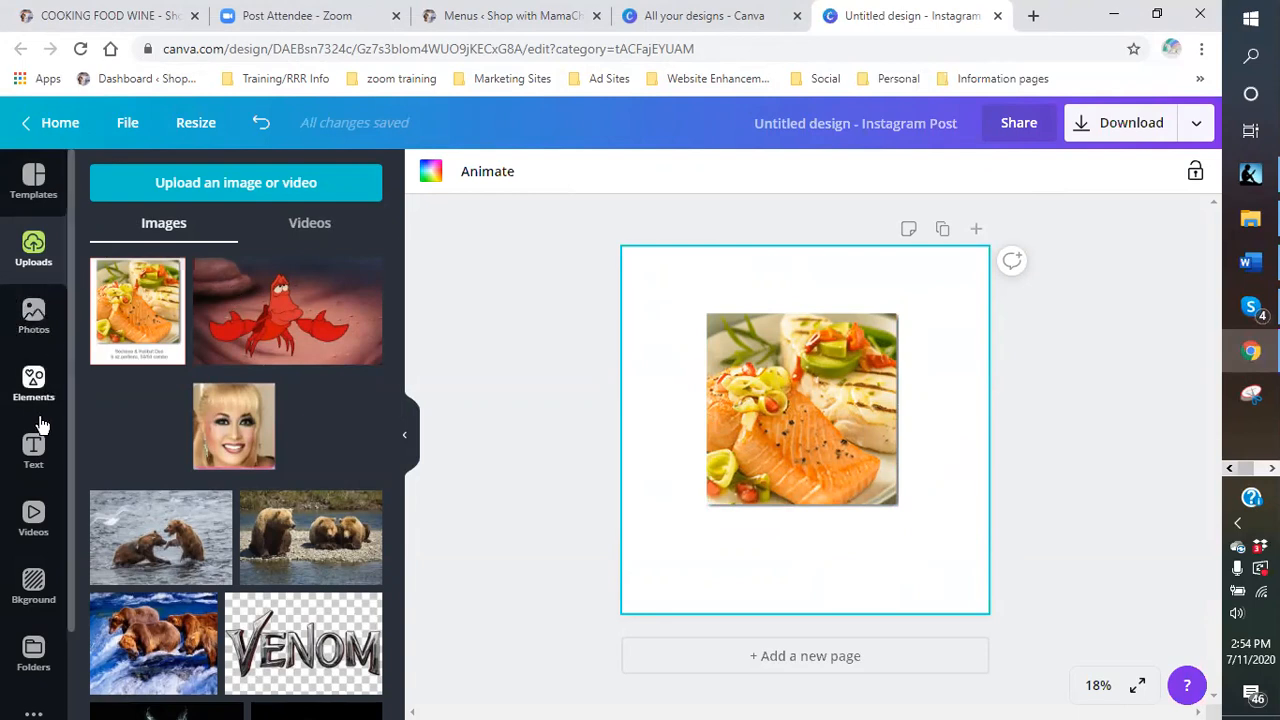
# Step: Add a heading text to the page and enlarge it to font size 147
pyautogui.click(34, 452)
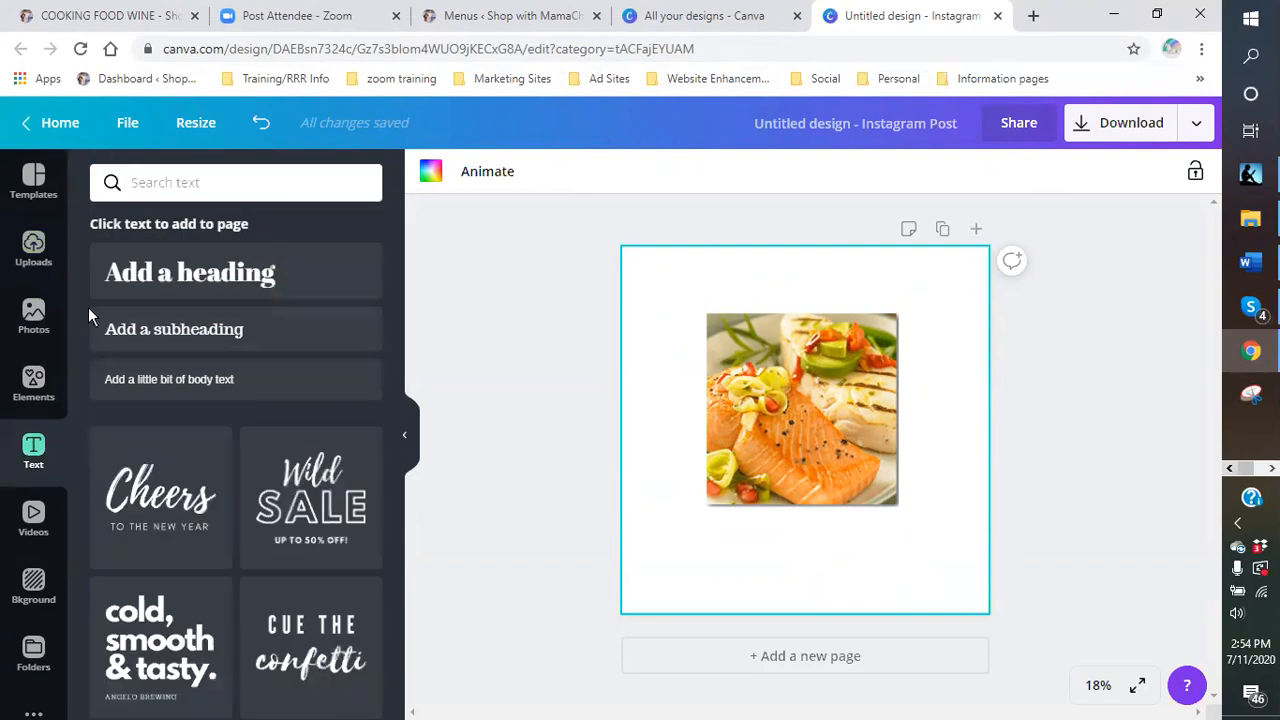
pyautogui.click(323, 343)
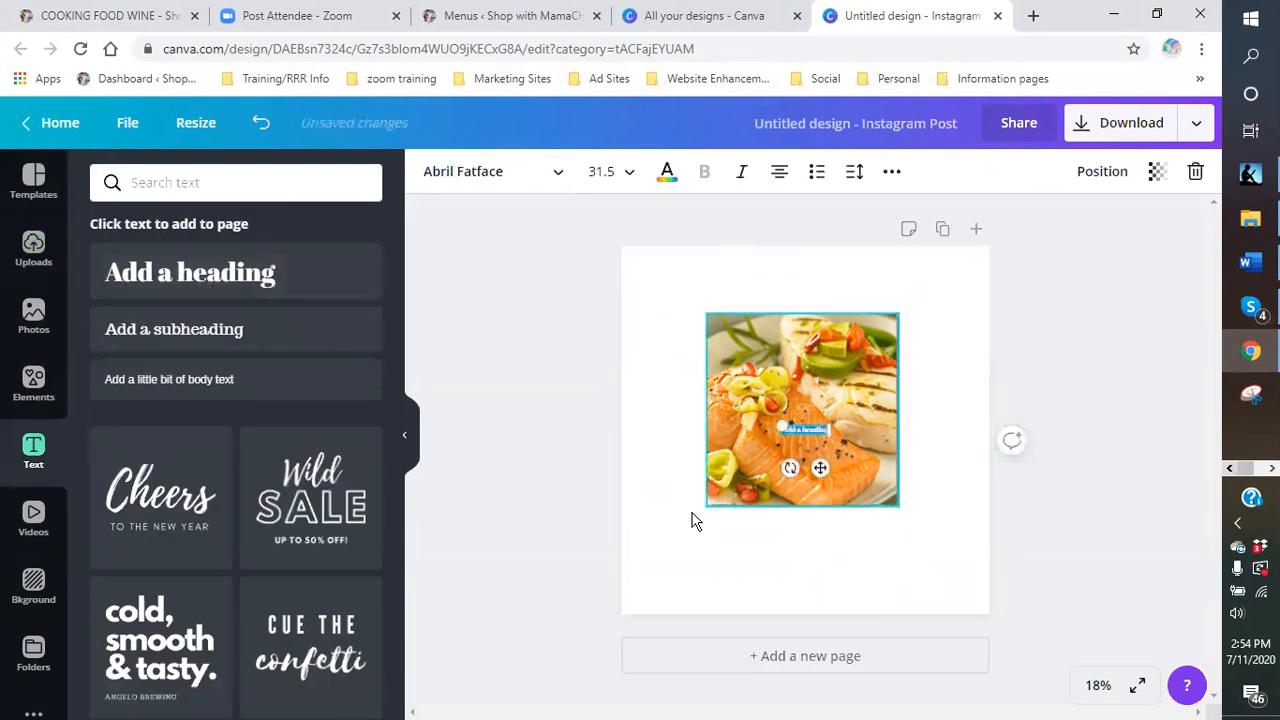
pyautogui.click(912, 502)
pyautogui.click(826, 431)
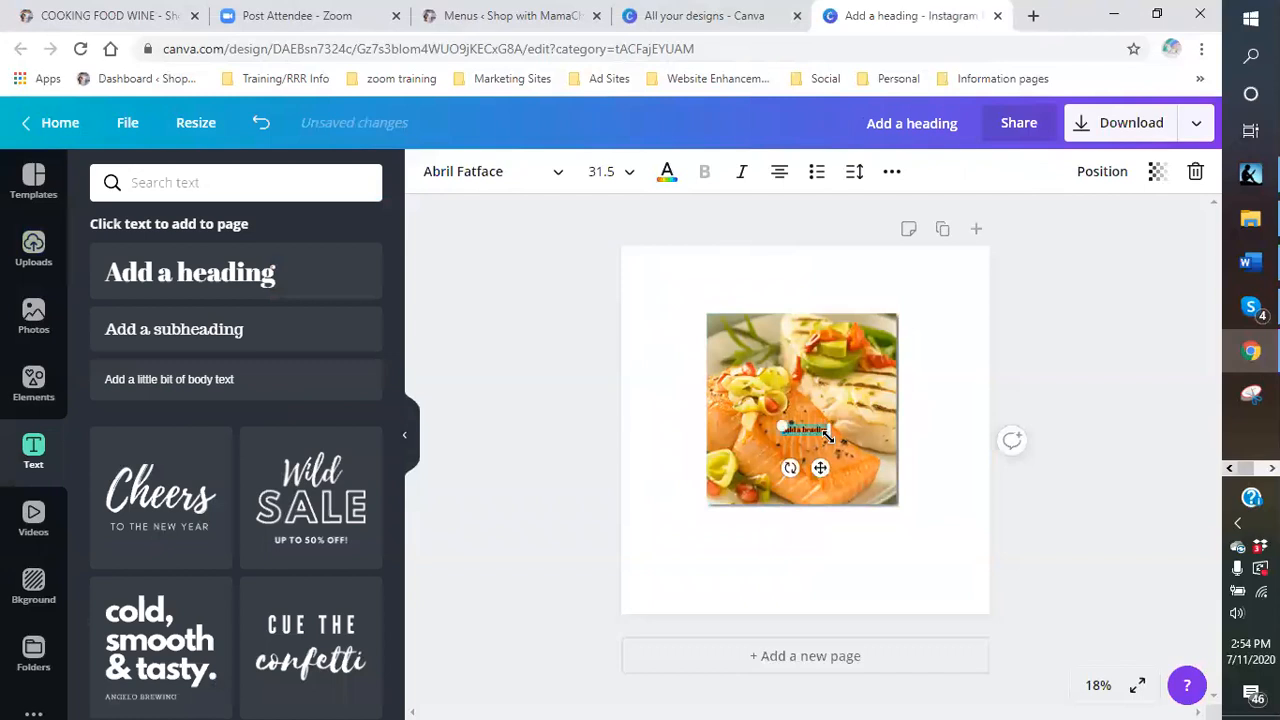
pyautogui.moveTo(833, 432); pyautogui.dragTo(916, 450)
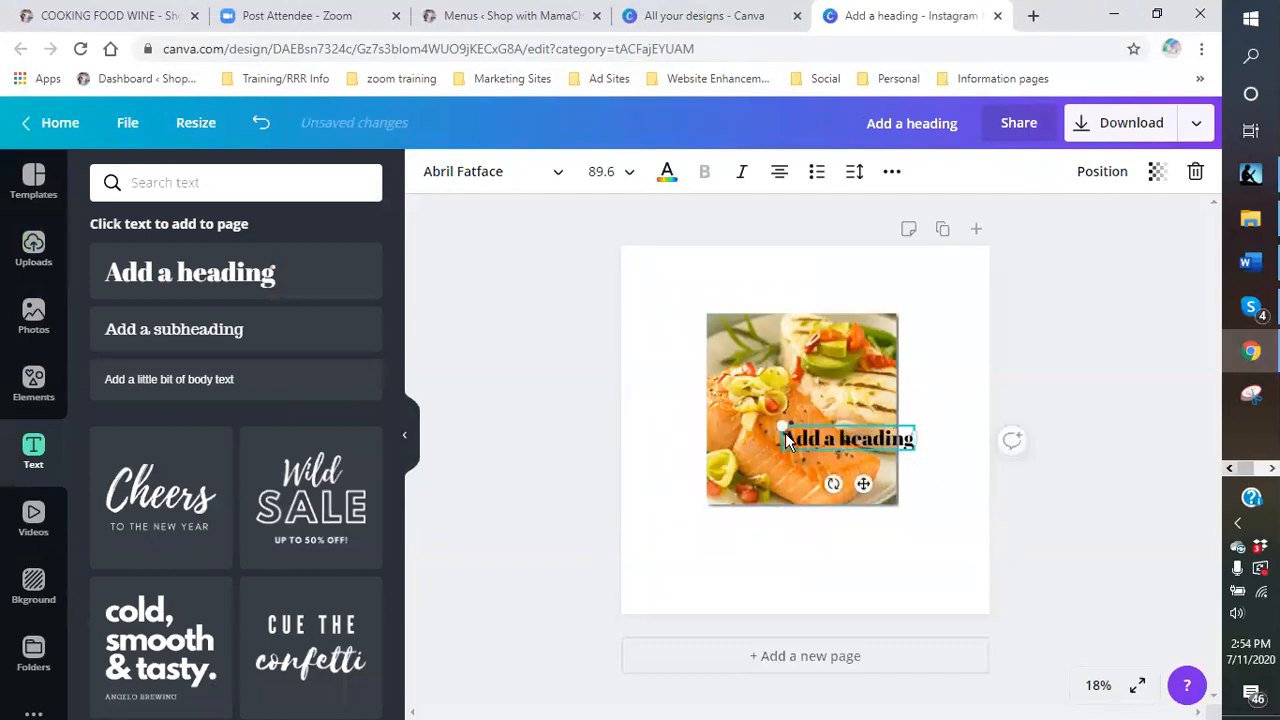
pyautogui.moveTo(745, 418); pyautogui.dragTo(690, 408)
pyautogui.click(821, 465)
pyautogui.click(792, 430)
# Step: Move the heading above the photo and widen its text box on both sides to nearly the page width
pyautogui.moveTo(795, 425); pyautogui.dragTo(800, 287)
pyautogui.moveTo(905, 277); pyautogui.dragTo(960, 285)
pyautogui.moveTo(678, 277); pyautogui.dragTo(628, 285)
# Step: Replace the heading text with "CALLING ALL SEAFOOD LOVERS"
pyautogui.moveTo(920, 282); pyautogui.dragTo(673, 296)
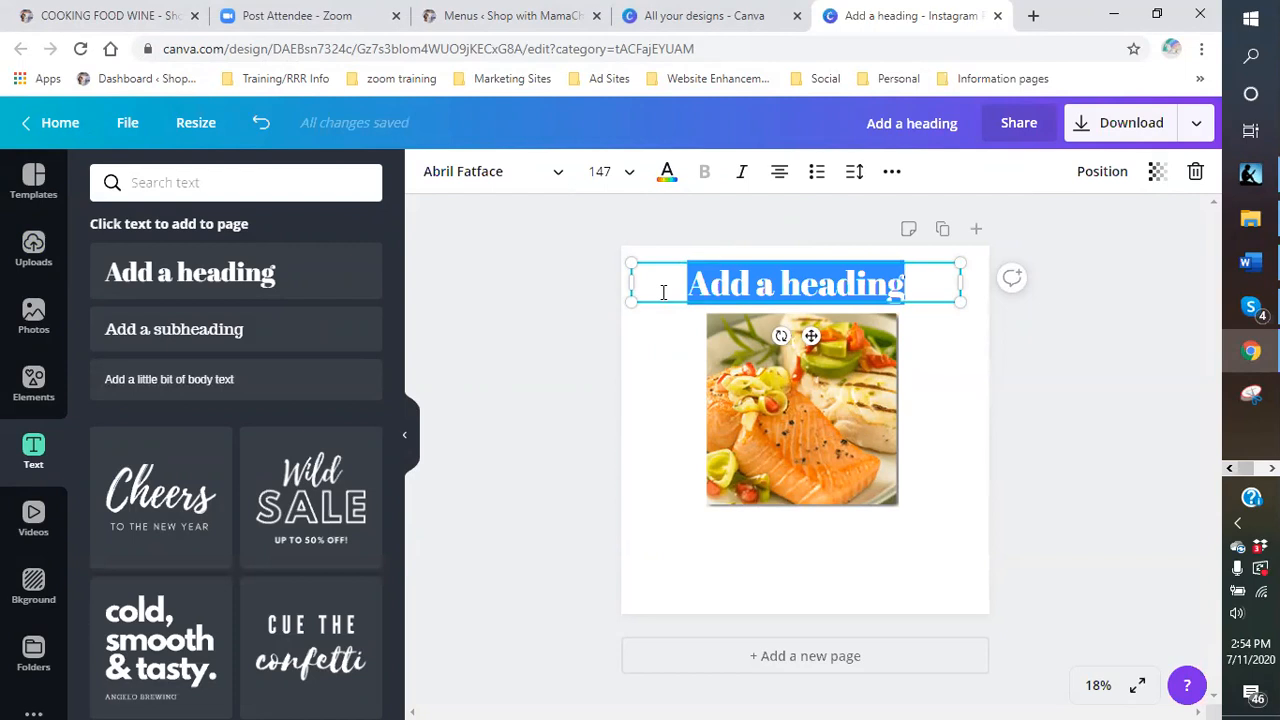
pyautogui.write('c')
pyautogui.write('CALLING ALL ')
pyautogui.write('SEAFOOD LOV')
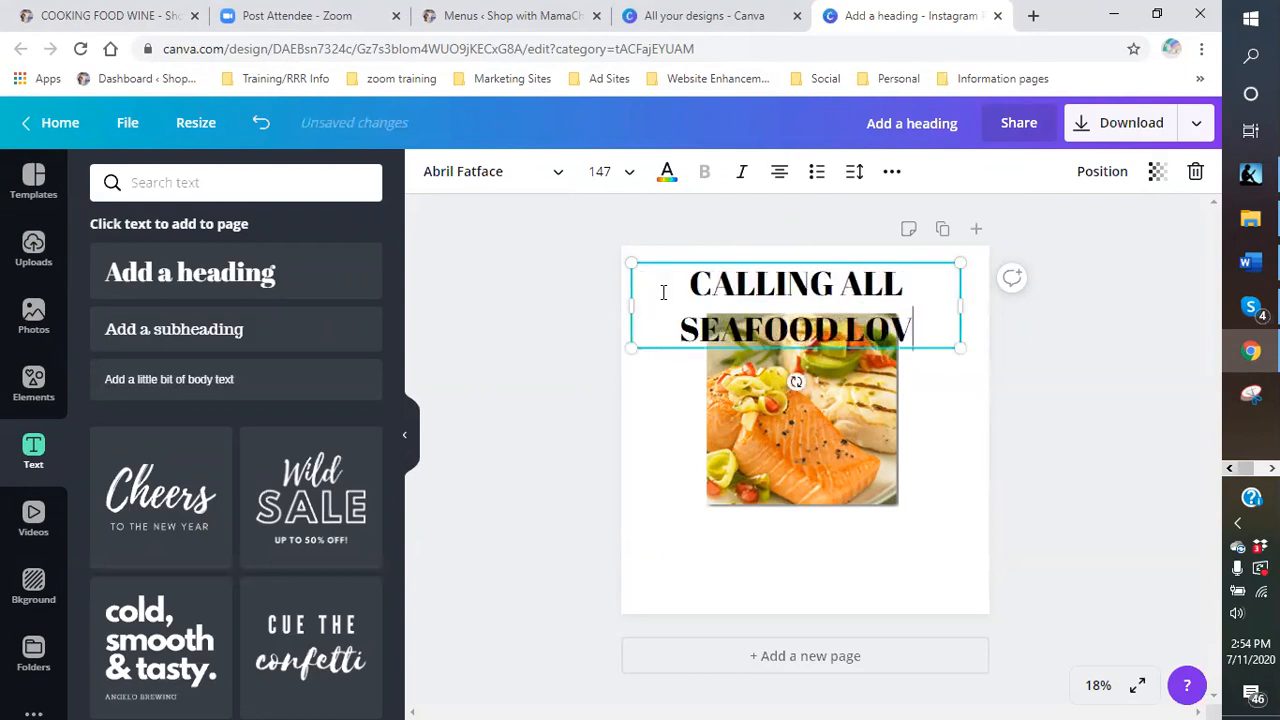
pyautogui.write('ERS')
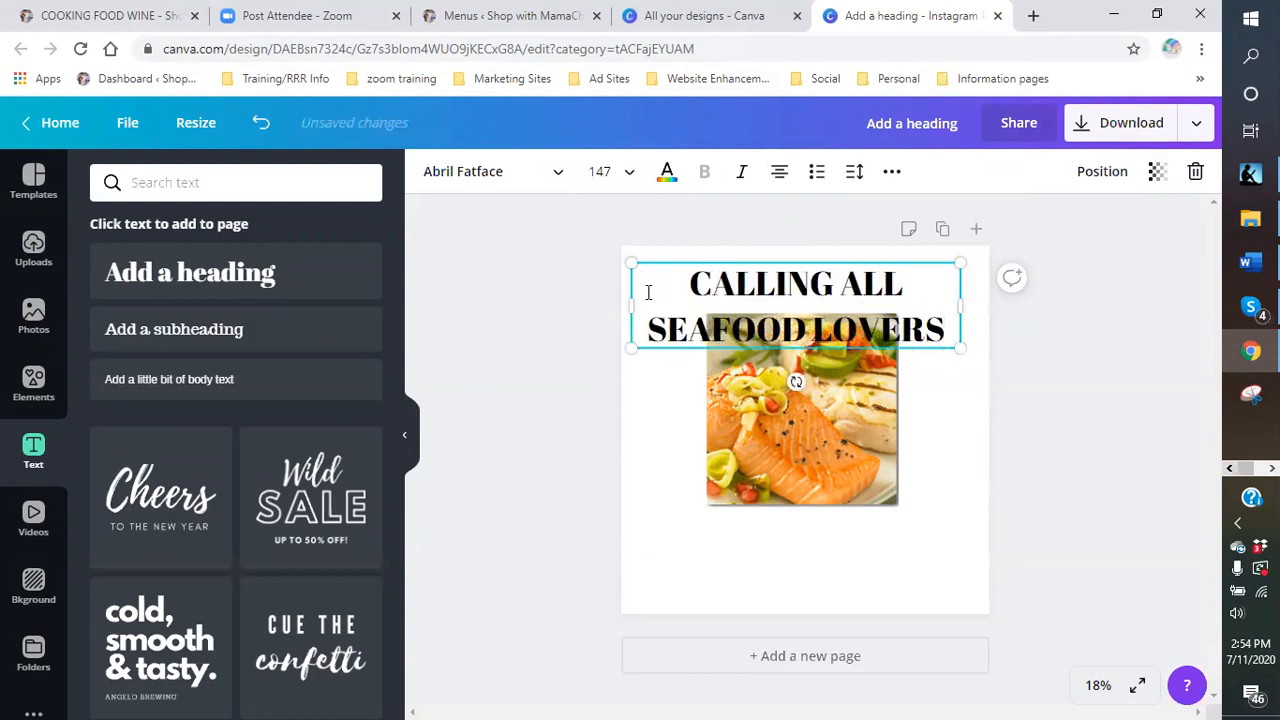
# Step: Shrink the heading to font size 101 and stretch its text box across nearly the full page width
pyautogui.click(955, 416)
pyautogui.click(953, 340)
pyautogui.moveTo(957, 343); pyautogui.dragTo(891, 328)
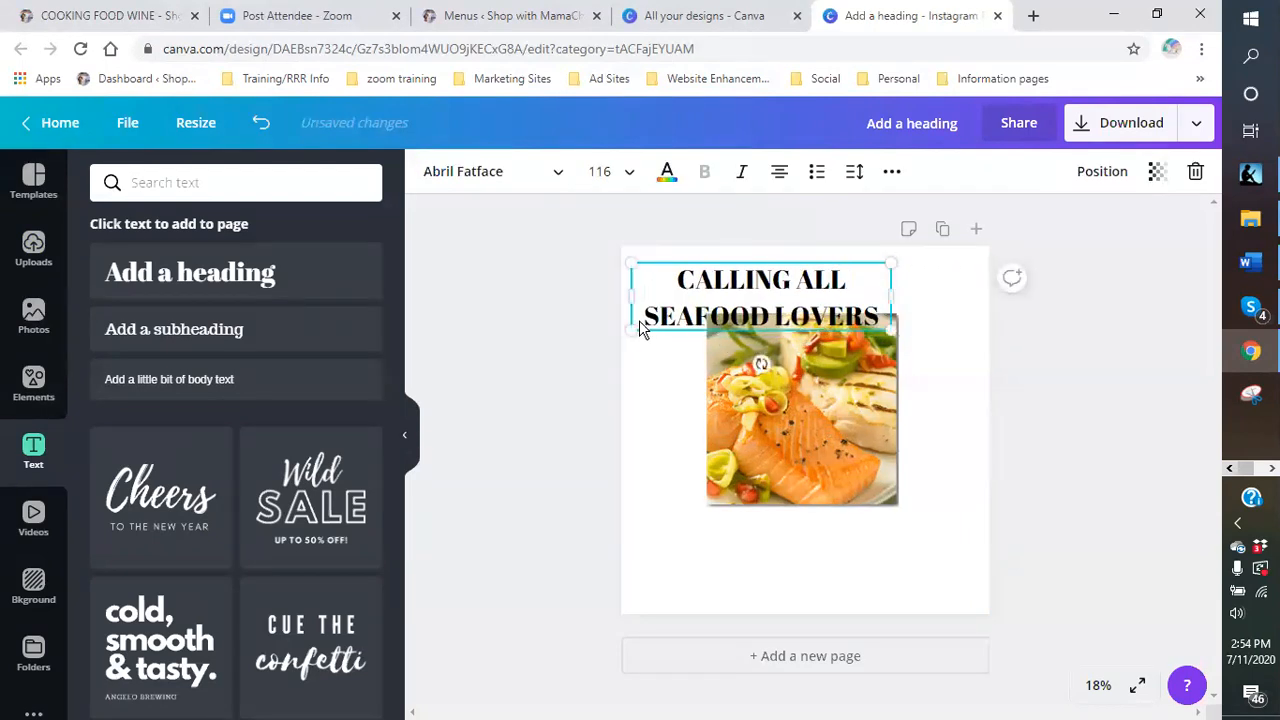
pyautogui.moveTo(632, 316); pyautogui.dragTo(664, 300)
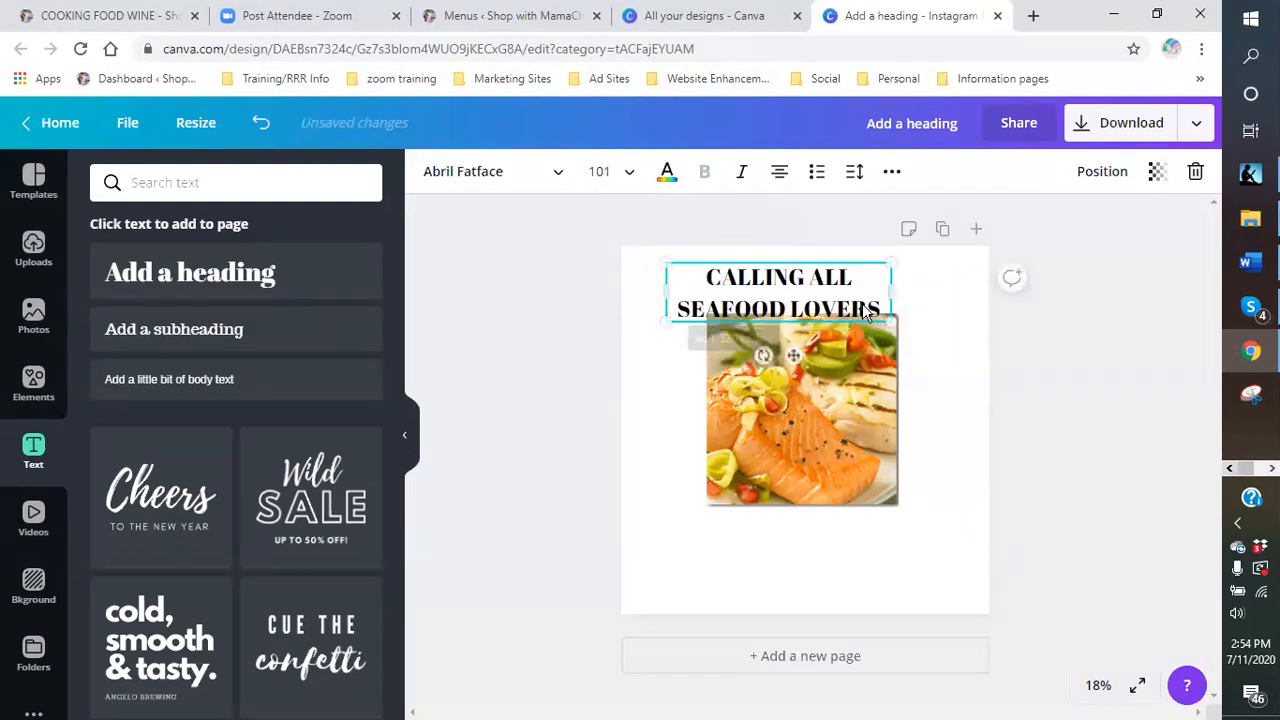
pyautogui.moveTo(897, 287); pyautogui.dragTo(966, 290)
pyautogui.moveTo(663, 283); pyautogui.dragTo(628, 283)
pyautogui.moveTo(965, 283); pyautogui.dragTo(963, 283)
# Step: Move the seafood photo down toward the page's left side and shift the heading up to the page's top edge
pyautogui.click(821, 401)
pyautogui.moveTo(821, 401); pyautogui.dragTo(770, 405)
pyautogui.moveTo(795, 294); pyautogui.dragTo(792, 284)
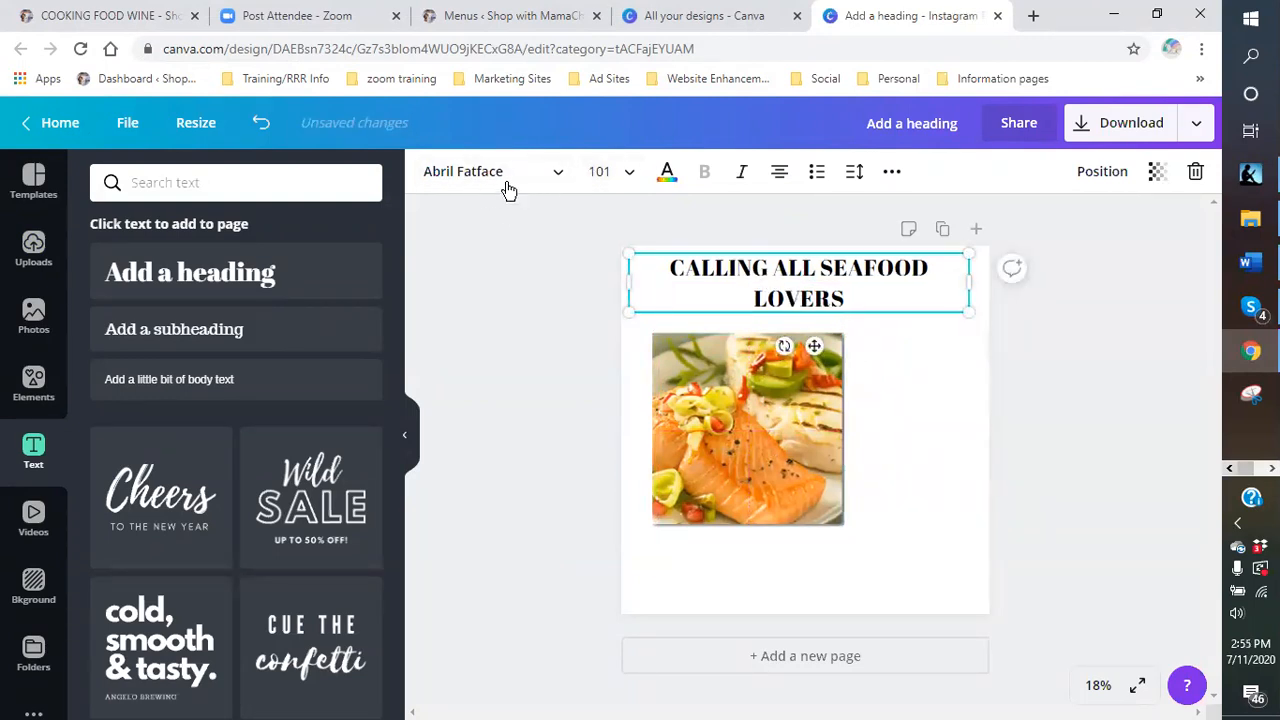
# Step: Change the heading's font to Boxing and its text color to the bright red brand color
pyautogui.click(562, 175)
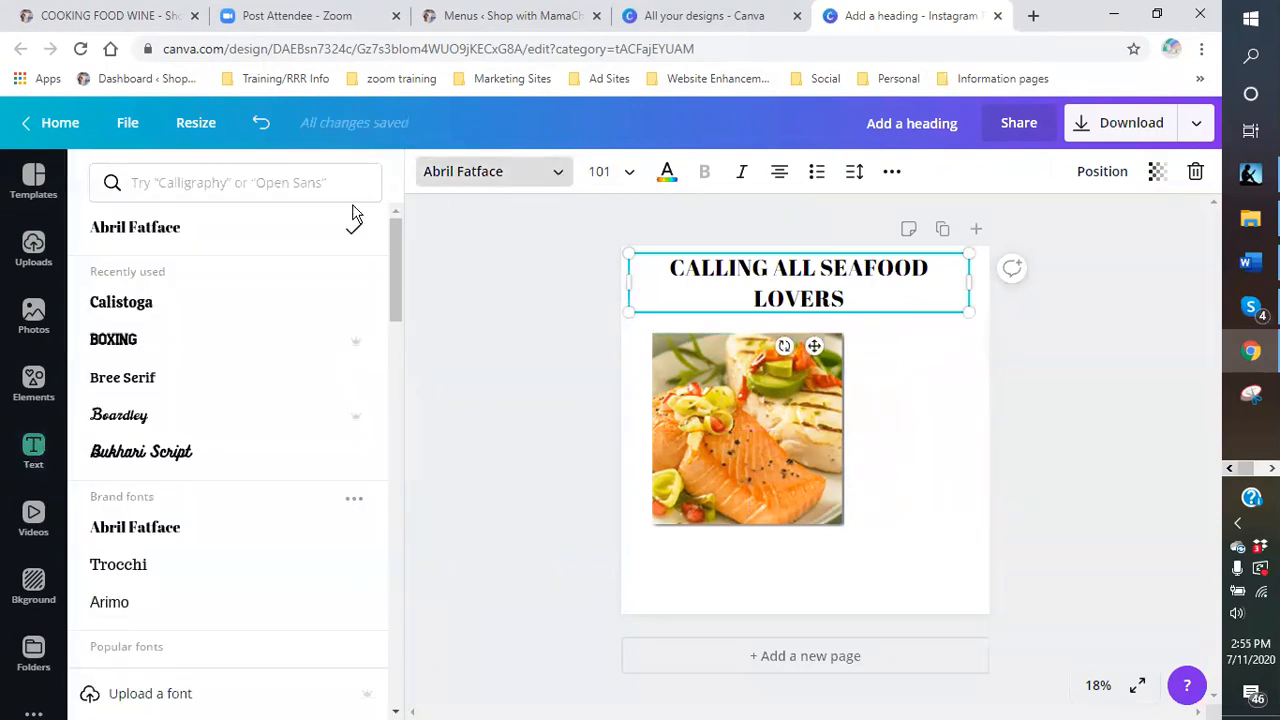
pyautogui.click(97, 340)
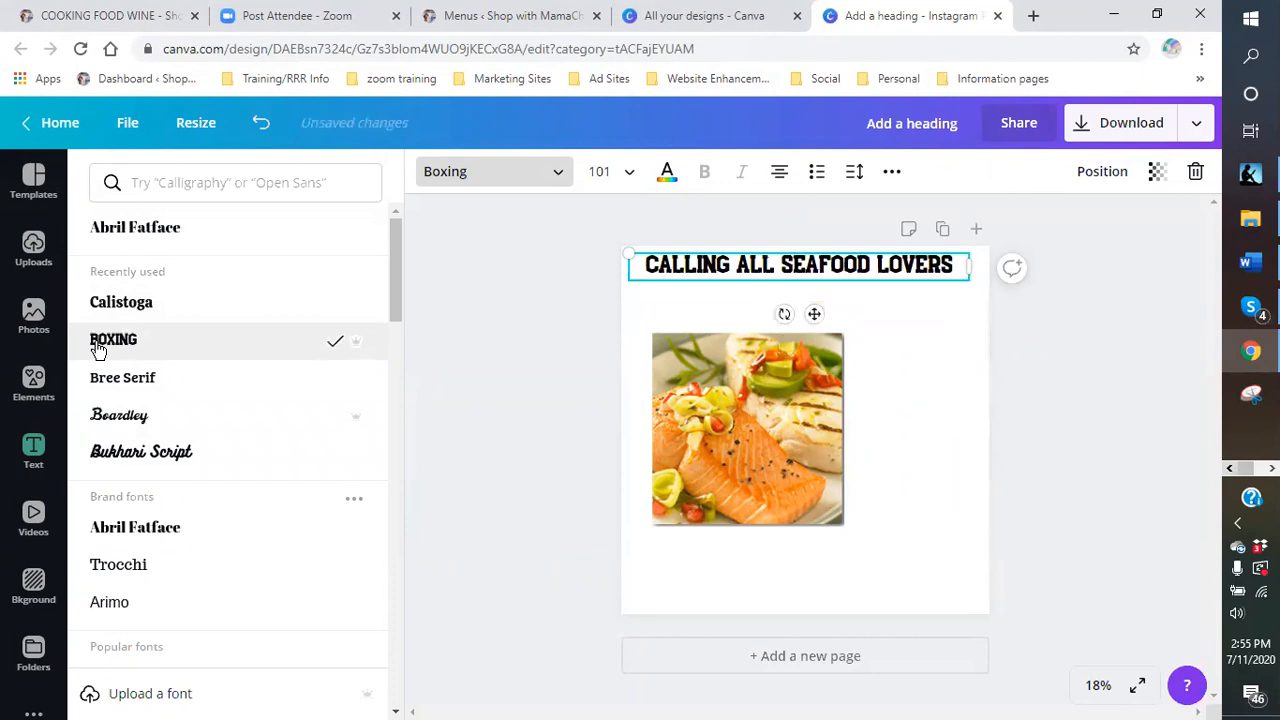
pyautogui.click(667, 173)
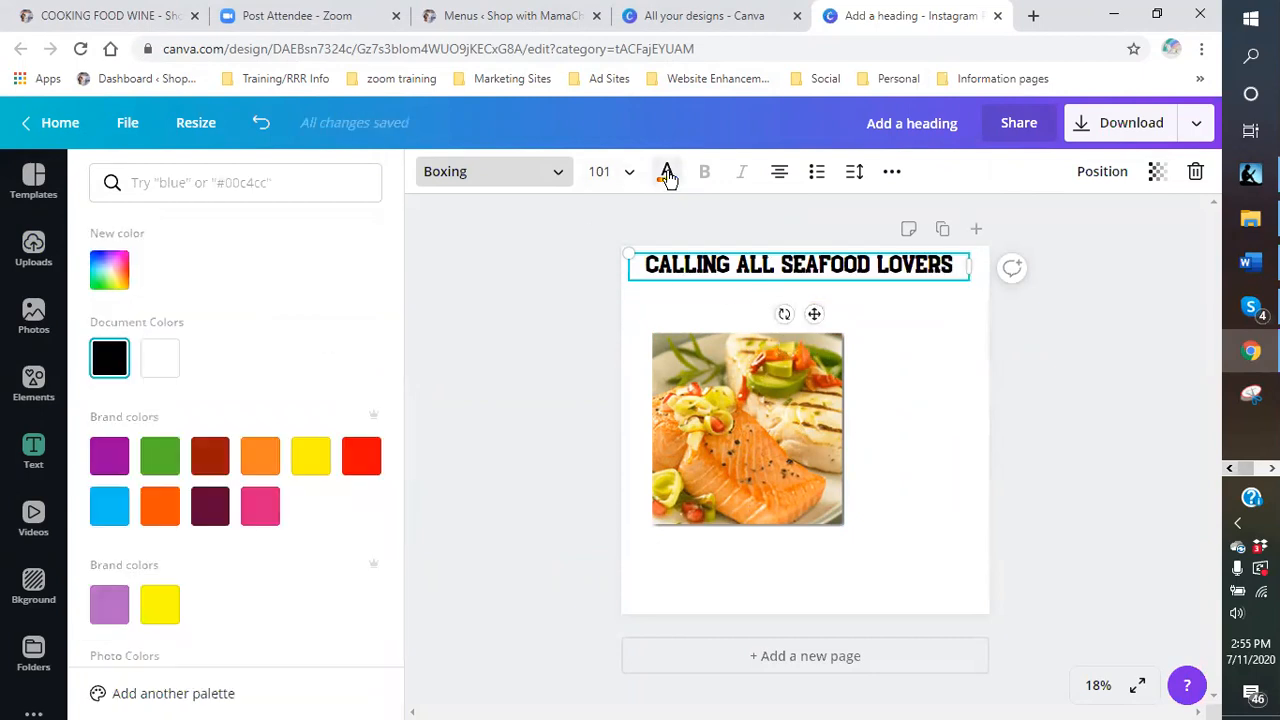
pyautogui.click(366, 460)
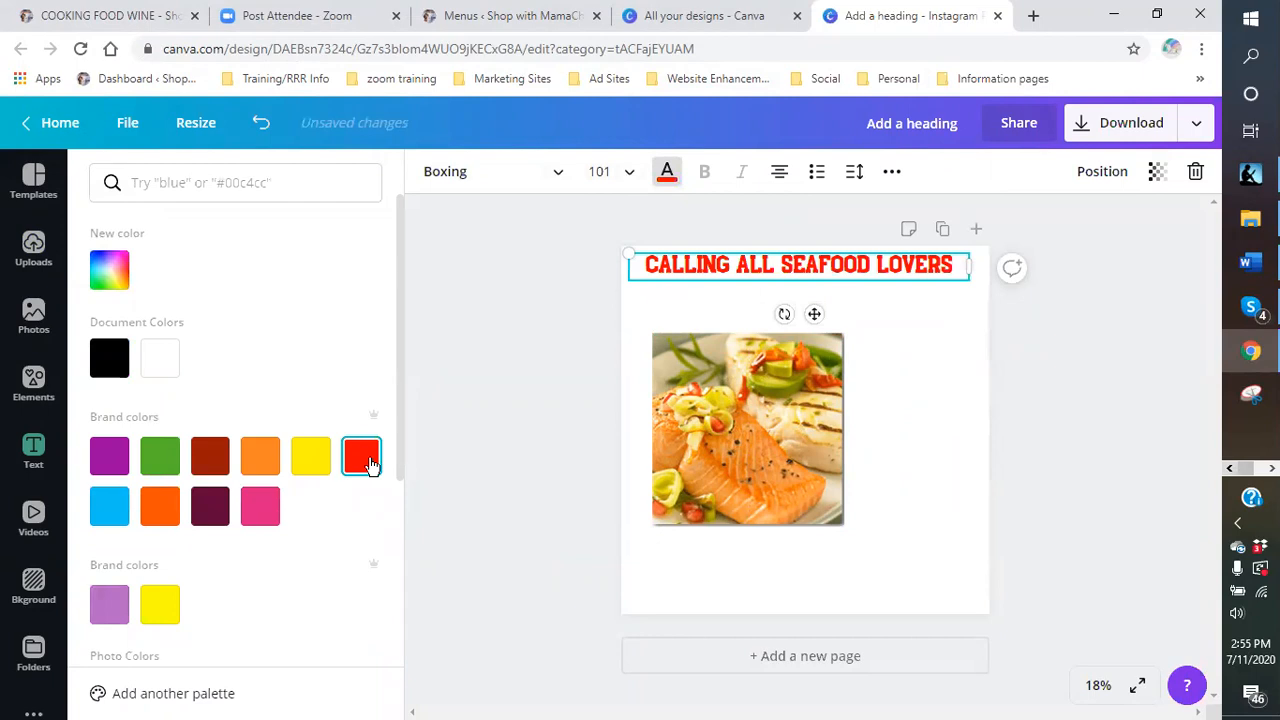
# Step: Try the Bukhari Script font on the "CALLING ALL SEAFOOD LOVERS" heading
pyautogui.click(466, 176)
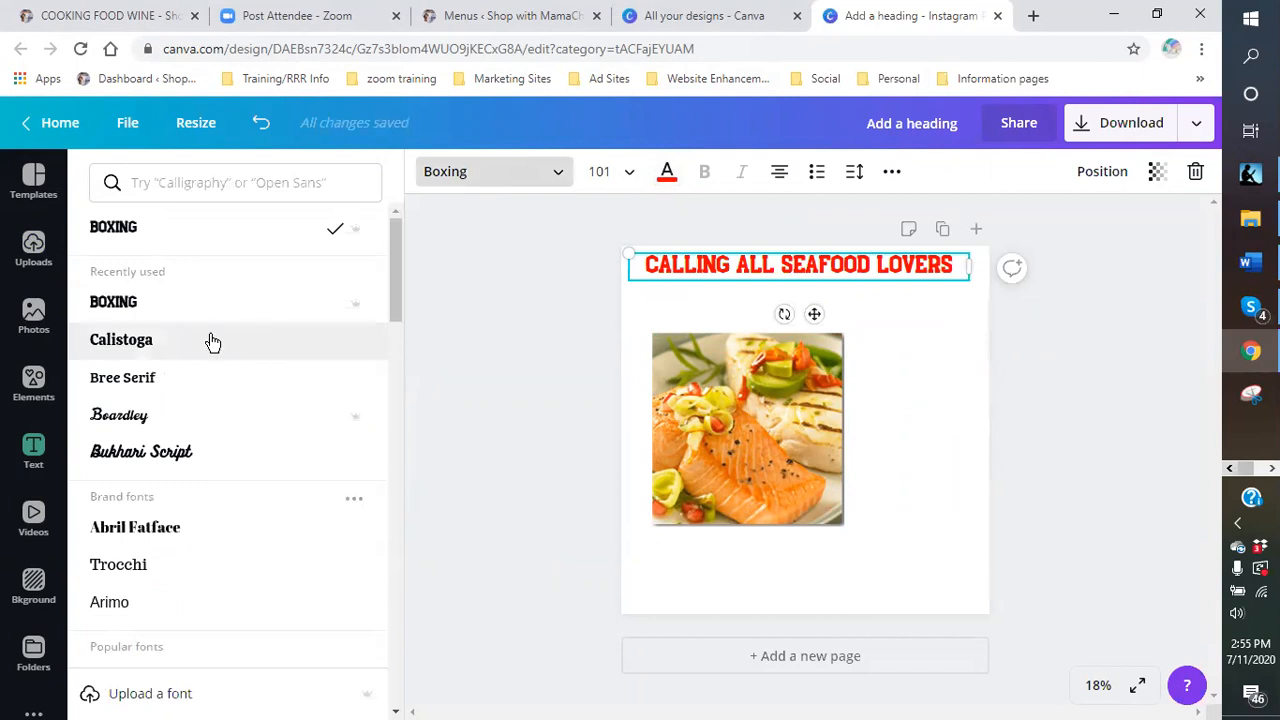
pyautogui.scroll(-5, 208, 345)
pyautogui.scroll(-5, 205, 352)
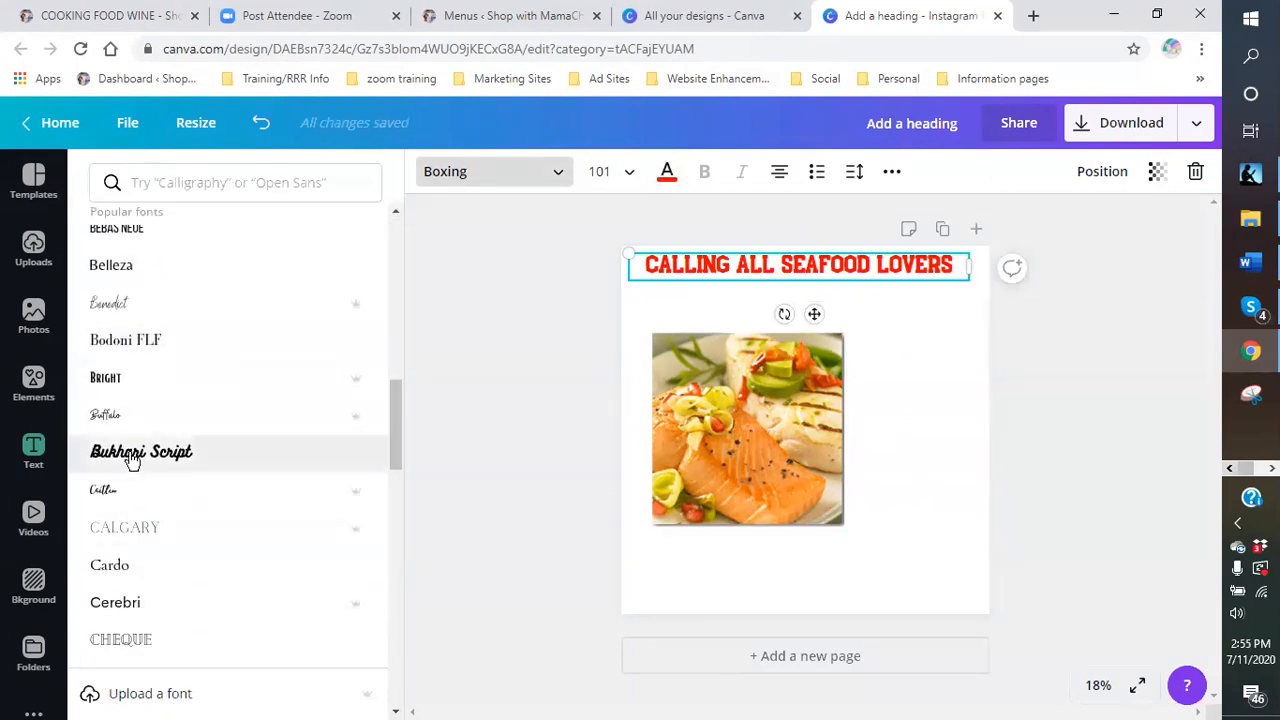
pyautogui.click(133, 456)
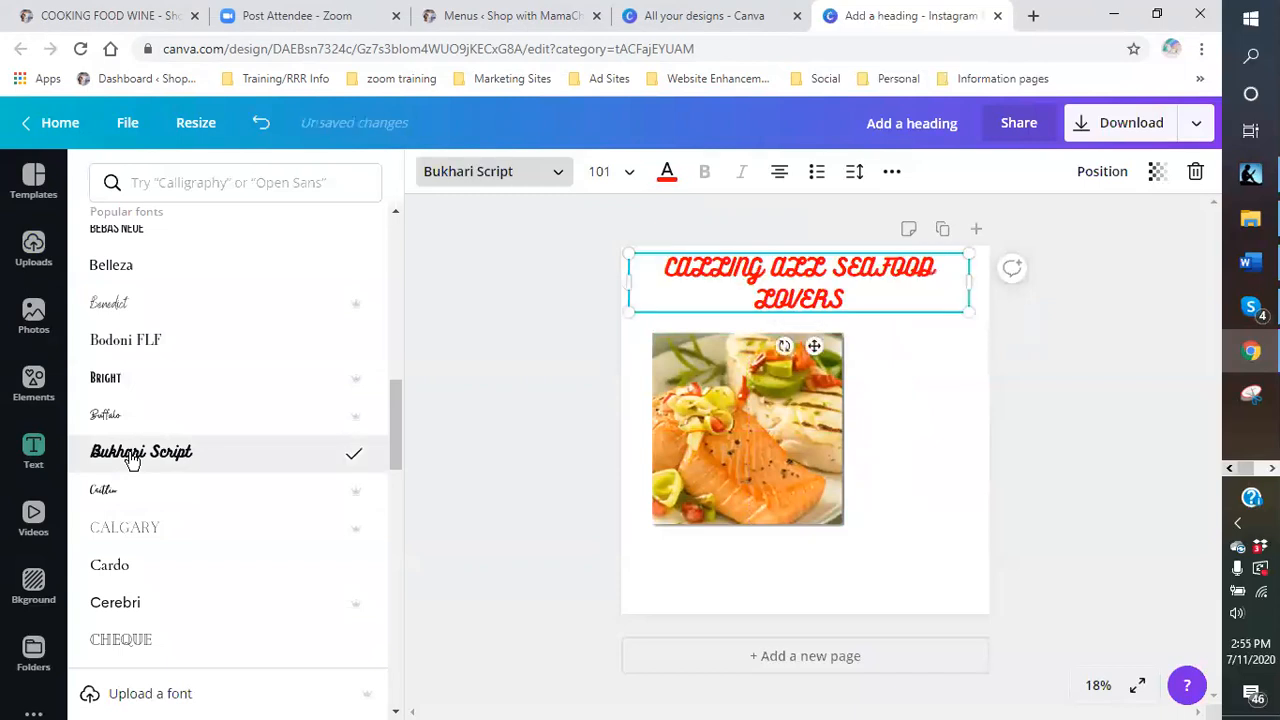
# Step: Look through further fonts in the list and try Gagalin on the red heading
pyautogui.scroll(-3, 192, 430)
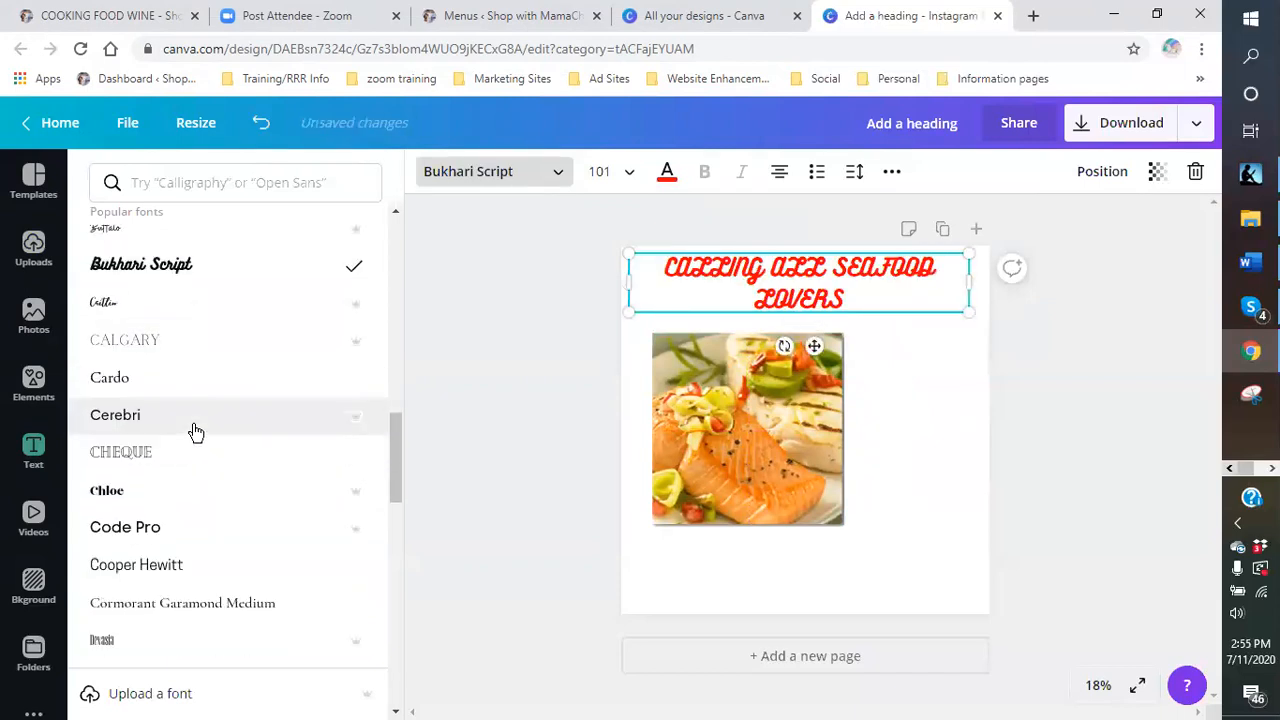
pyautogui.scroll(-2, 196, 431)
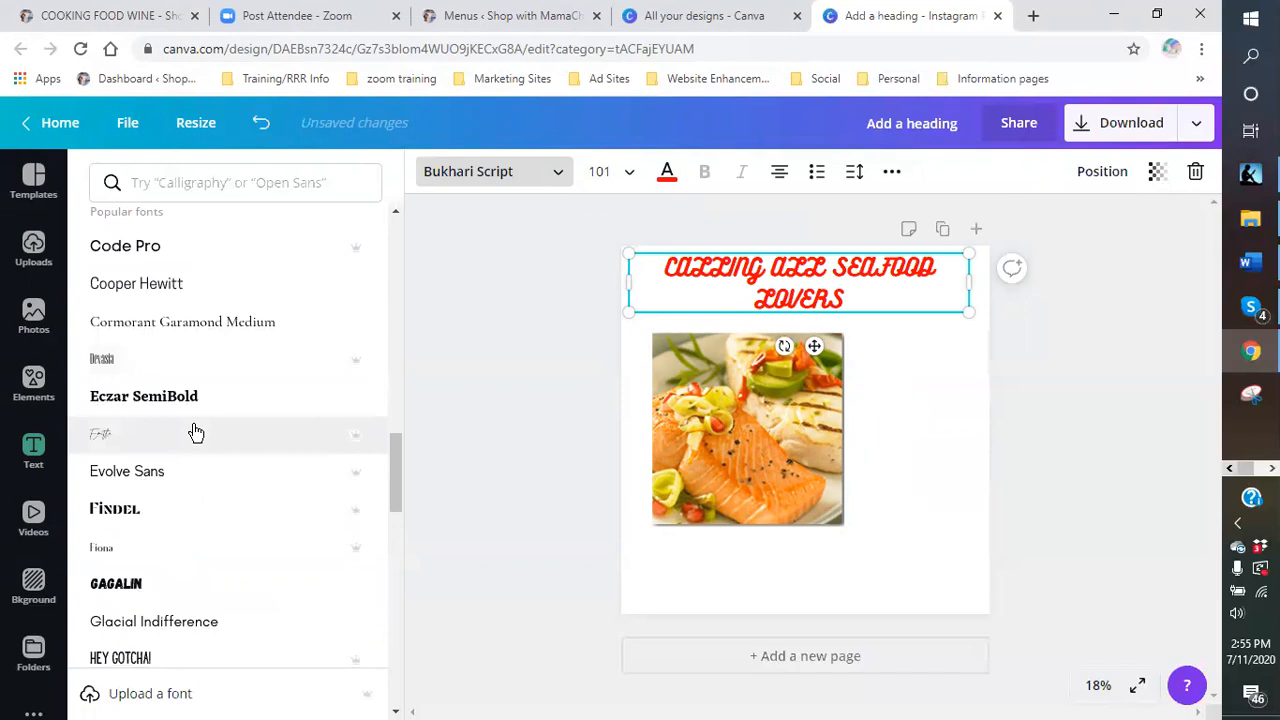
pyautogui.moveTo(357, 376)
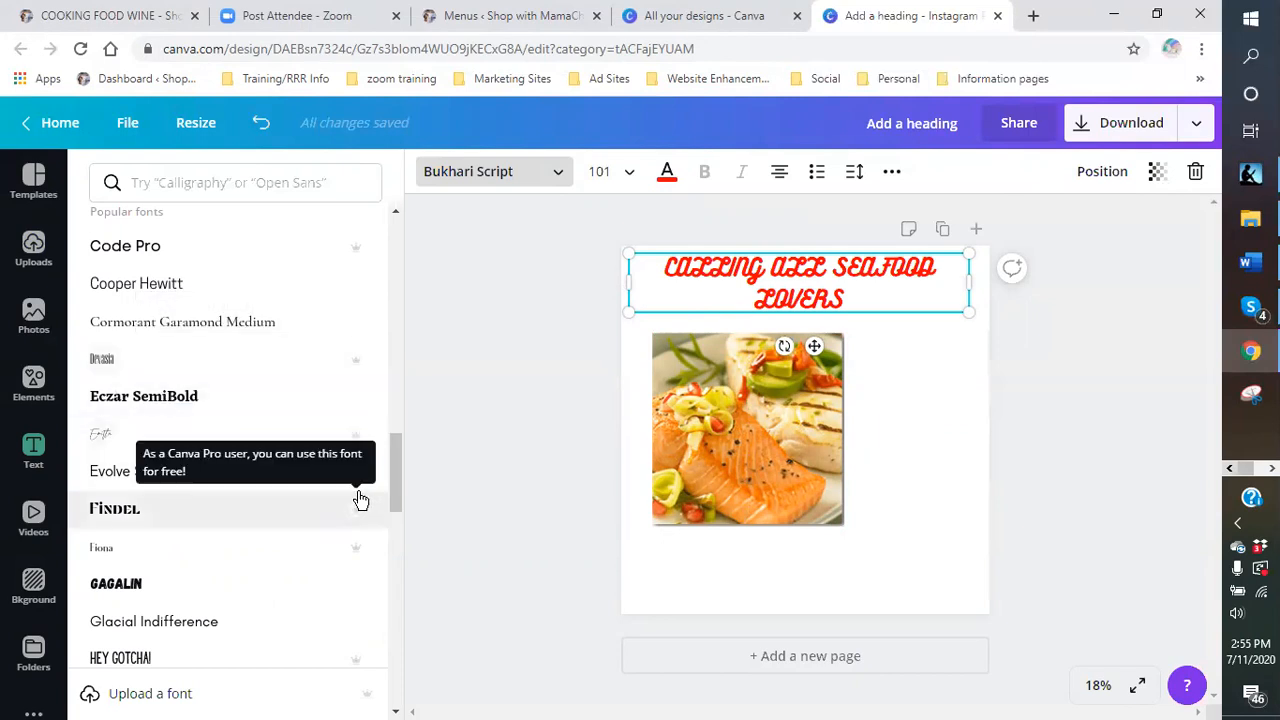
pyautogui.moveTo(360, 447)
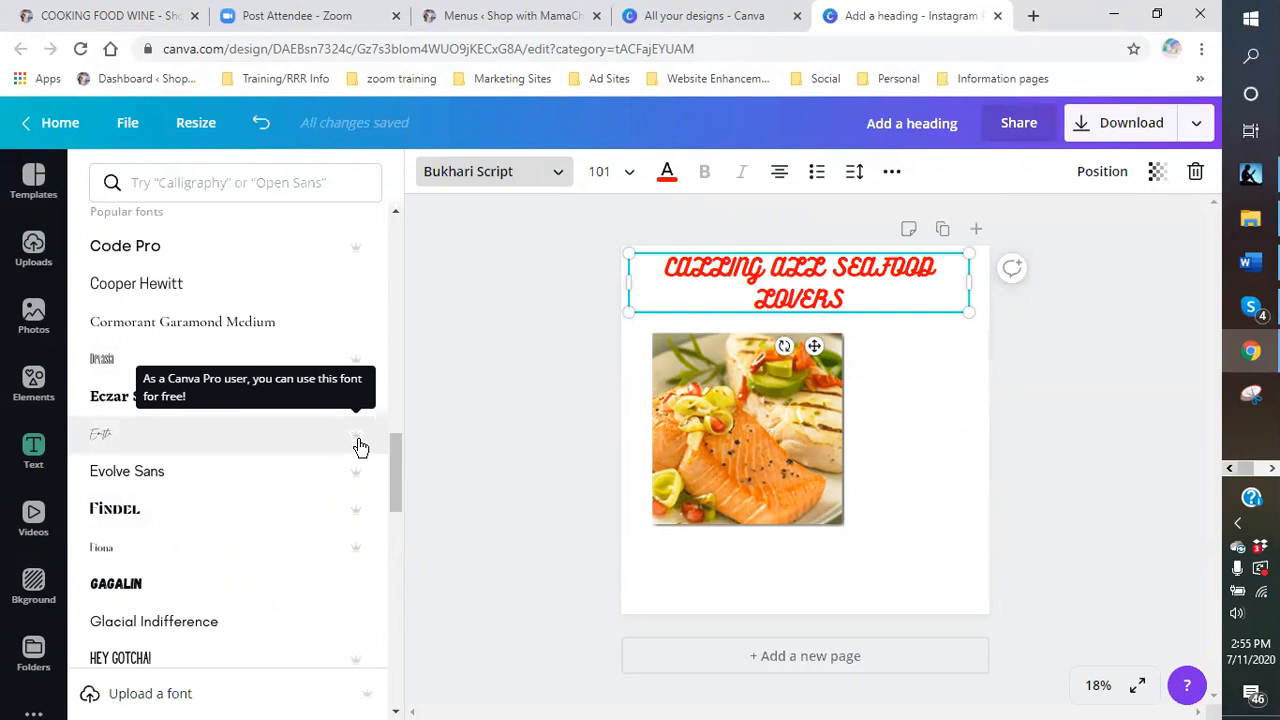
pyautogui.scroll(-2, 237, 491)
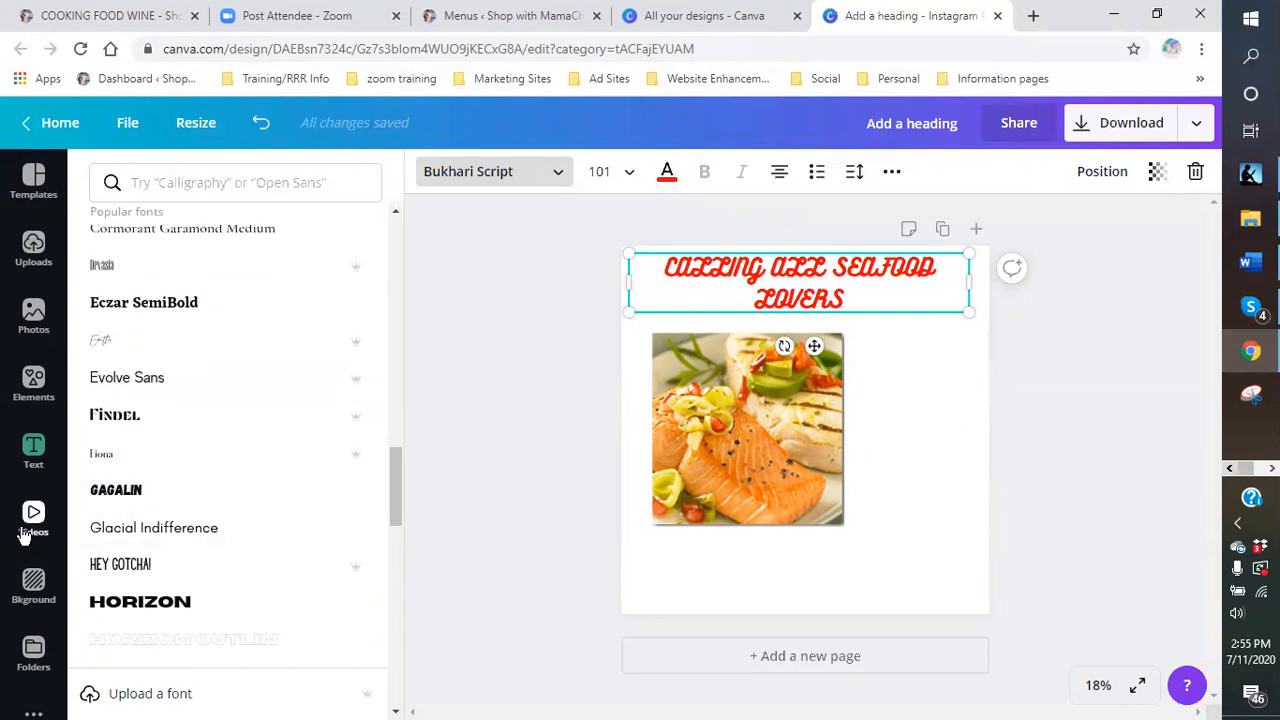
pyautogui.click(131, 499)
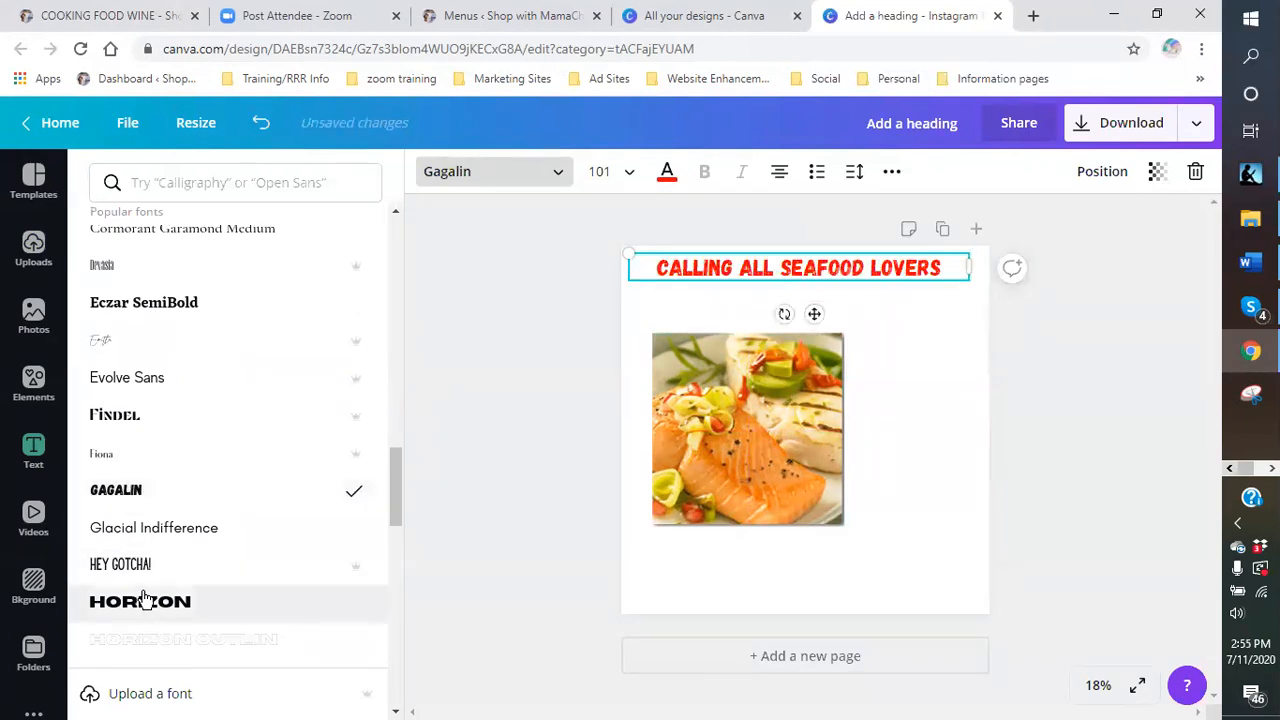
# Step: Change the "CALLING ALL SEAFOOD LOVERS" heading's font to Kare and return to the page
pyautogui.scroll(-2, 150, 510)
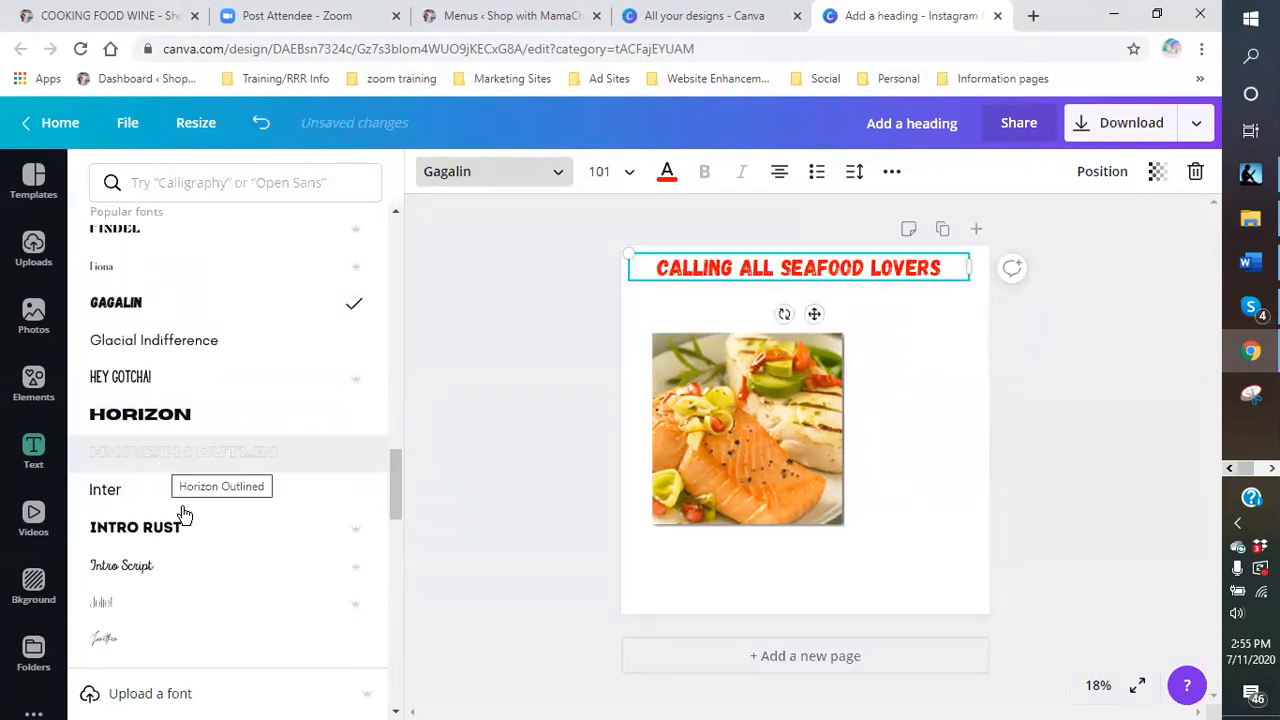
pyautogui.scroll(-2, 166, 560)
pyautogui.scroll(-1, 160, 555)
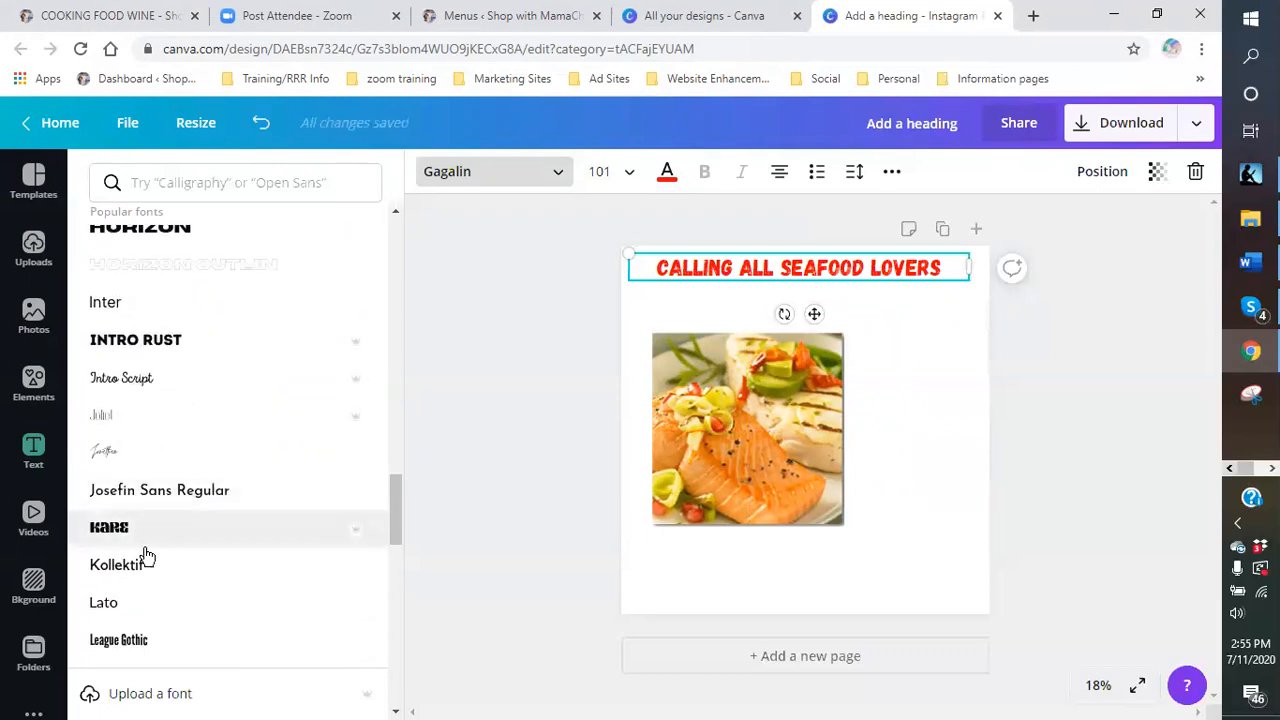
pyautogui.click(110, 530)
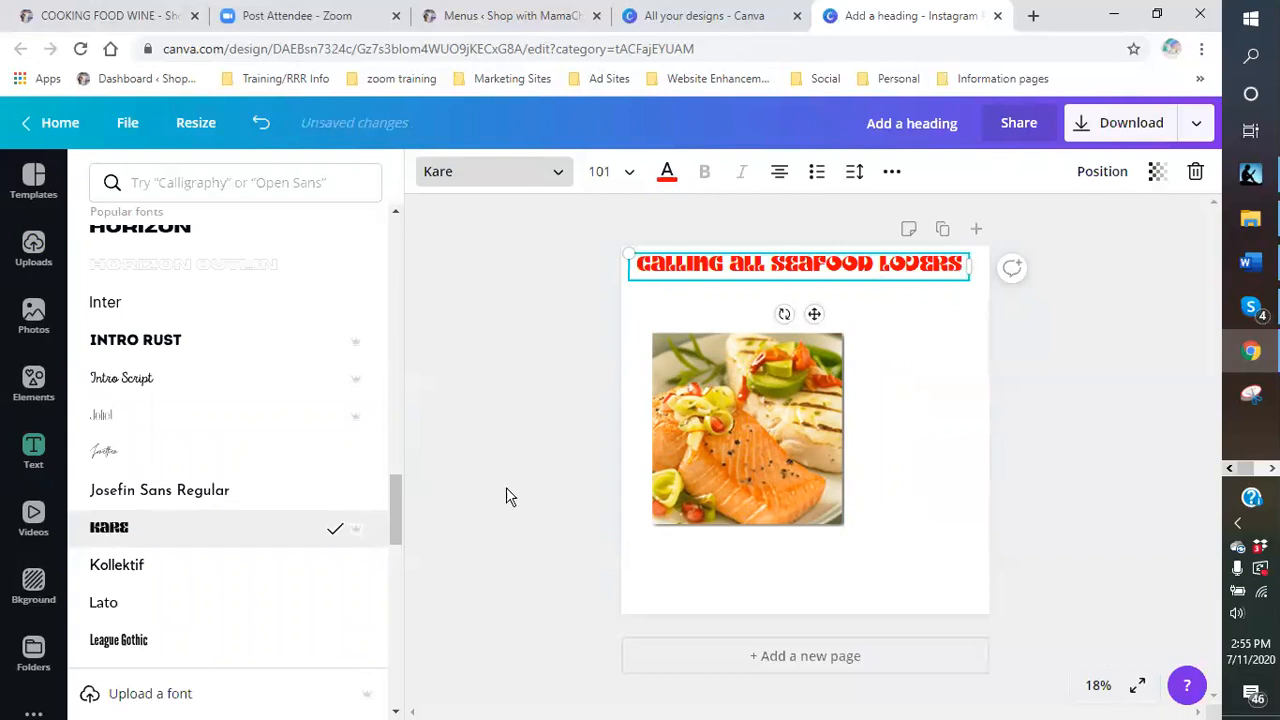
pyautogui.click(921, 486)
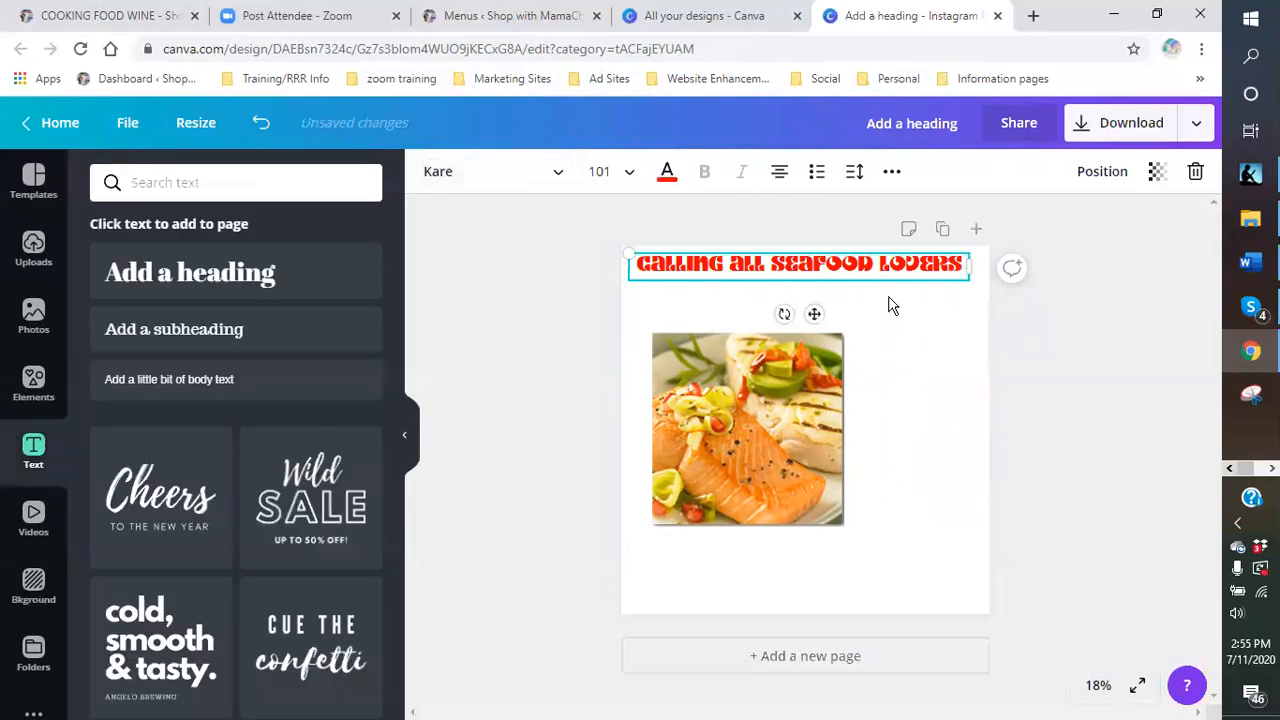
# Step: Move the seafood photo up so it sits centered just beneath the heading
pyautogui.click(757, 464)
pyautogui.moveTo(771, 434); pyautogui.dragTo(822, 393)
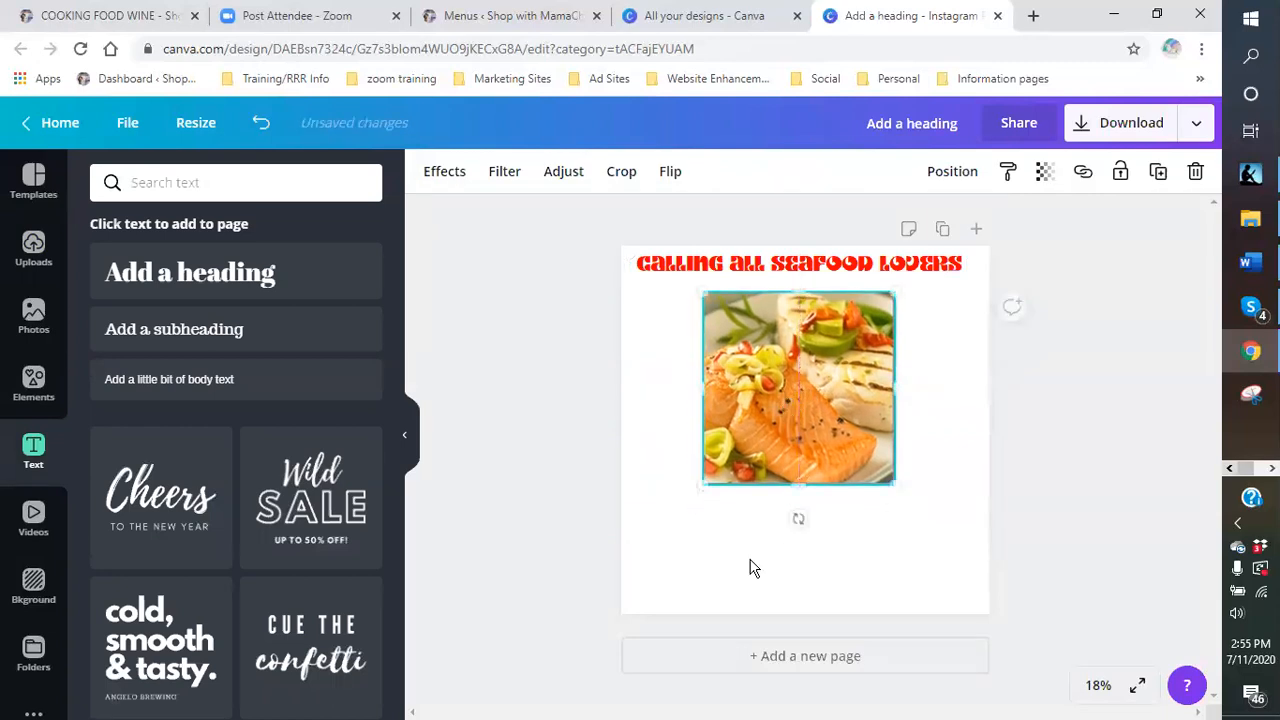
pyautogui.click(666, 549)
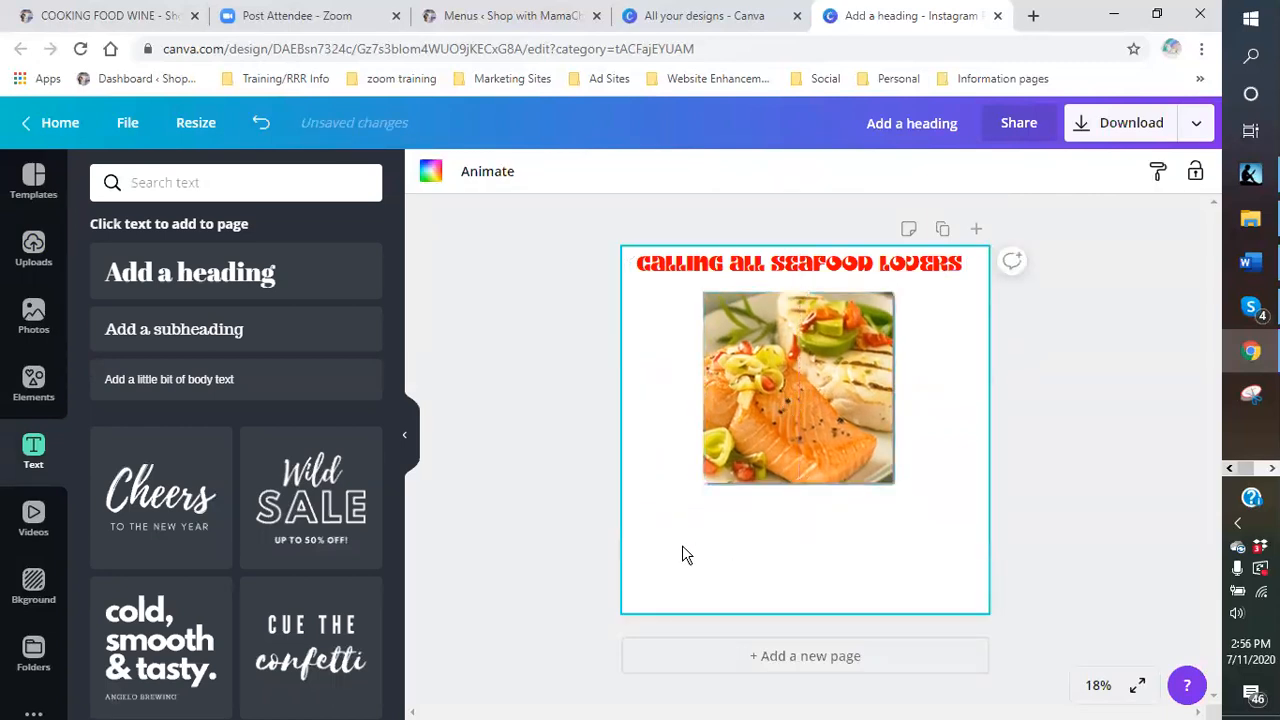
# Step: Add a second heading, enlarge it to font size 108 and replace its text with "WILD ALASKAN SALMON"
pyautogui.click(190, 272)
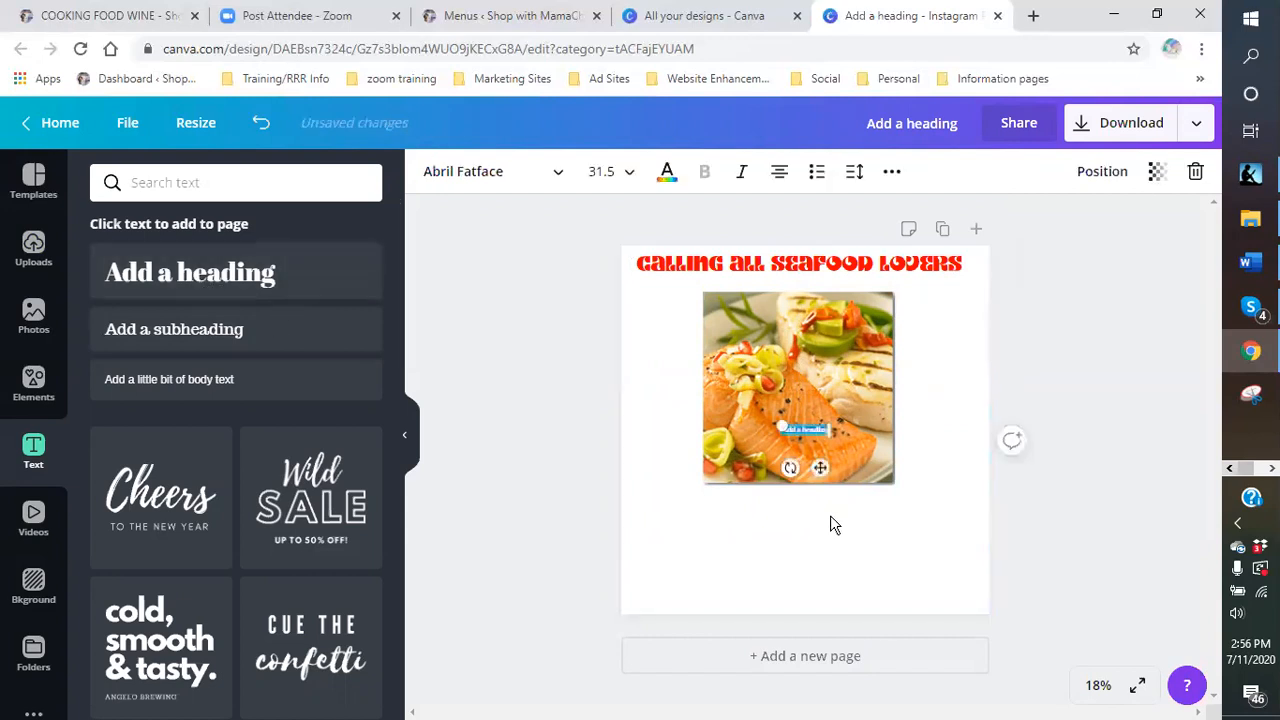
pyautogui.click(838, 424)
pyautogui.click(825, 428)
pyautogui.moveTo(827, 432)
pyautogui.mouseDown()
pyautogui.moveTo(923, 437)
pyautogui.moveTo(941, 455)
pyautogui.moveTo(989, 443)
pyautogui.moveTo(813, 440)
pyautogui.mouseUp()
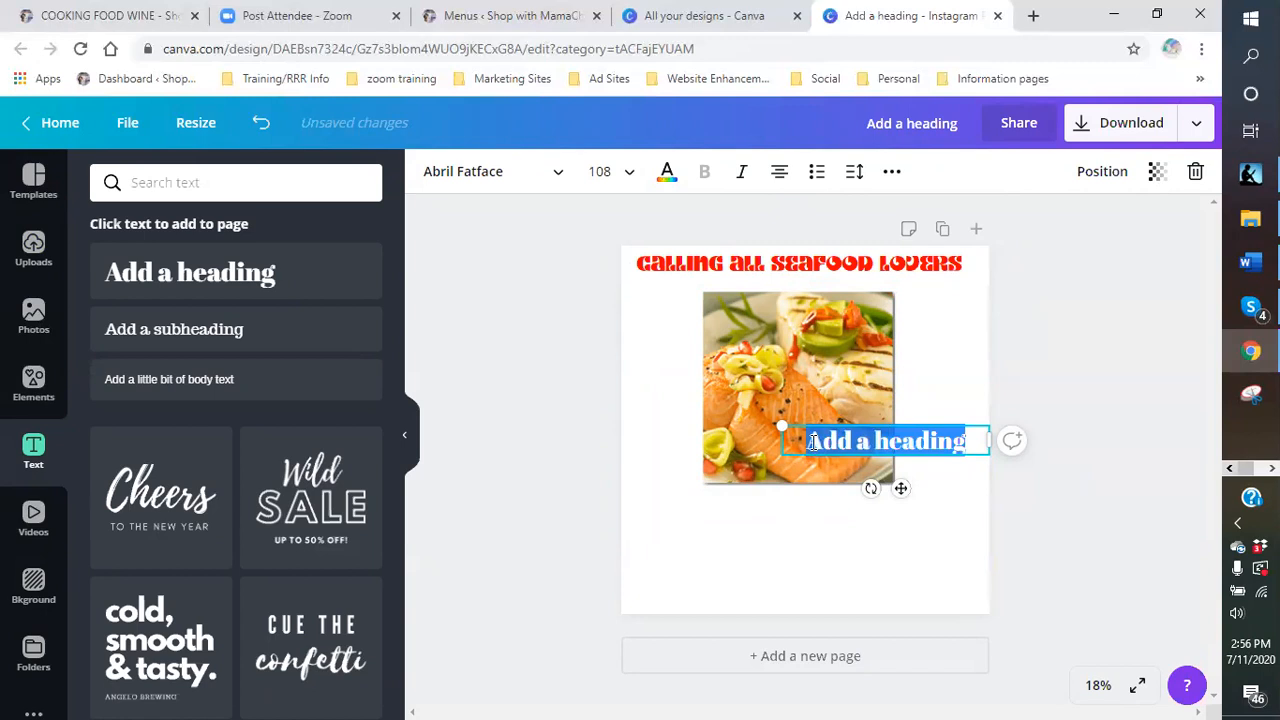
pyautogui.write('WILD')
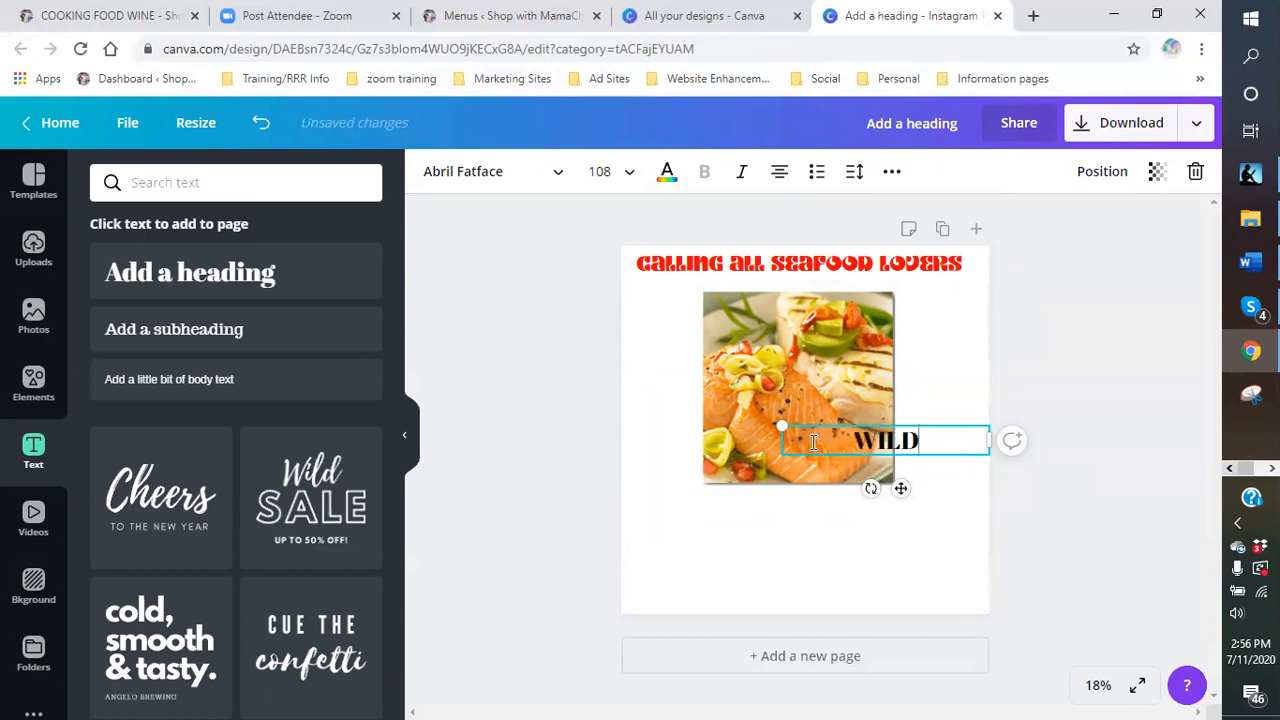
pyautogui.write(' ALASKAN')
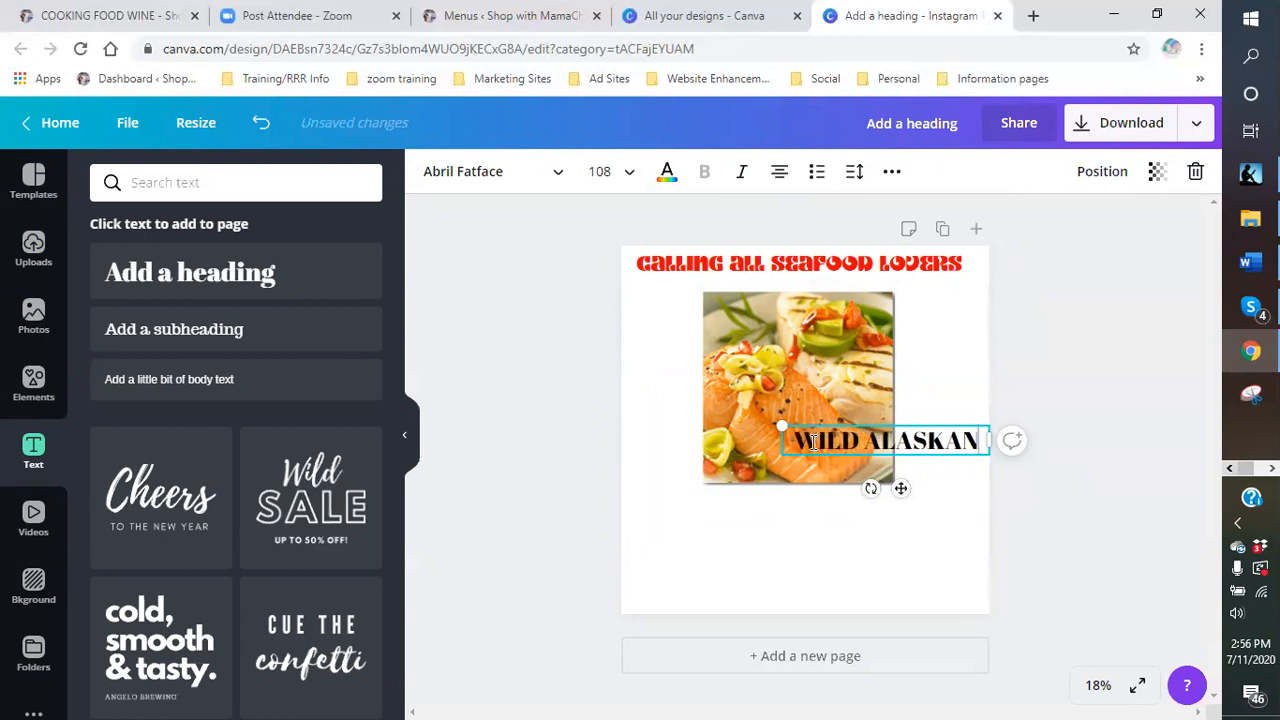
pyautogui.write(' SALMON')
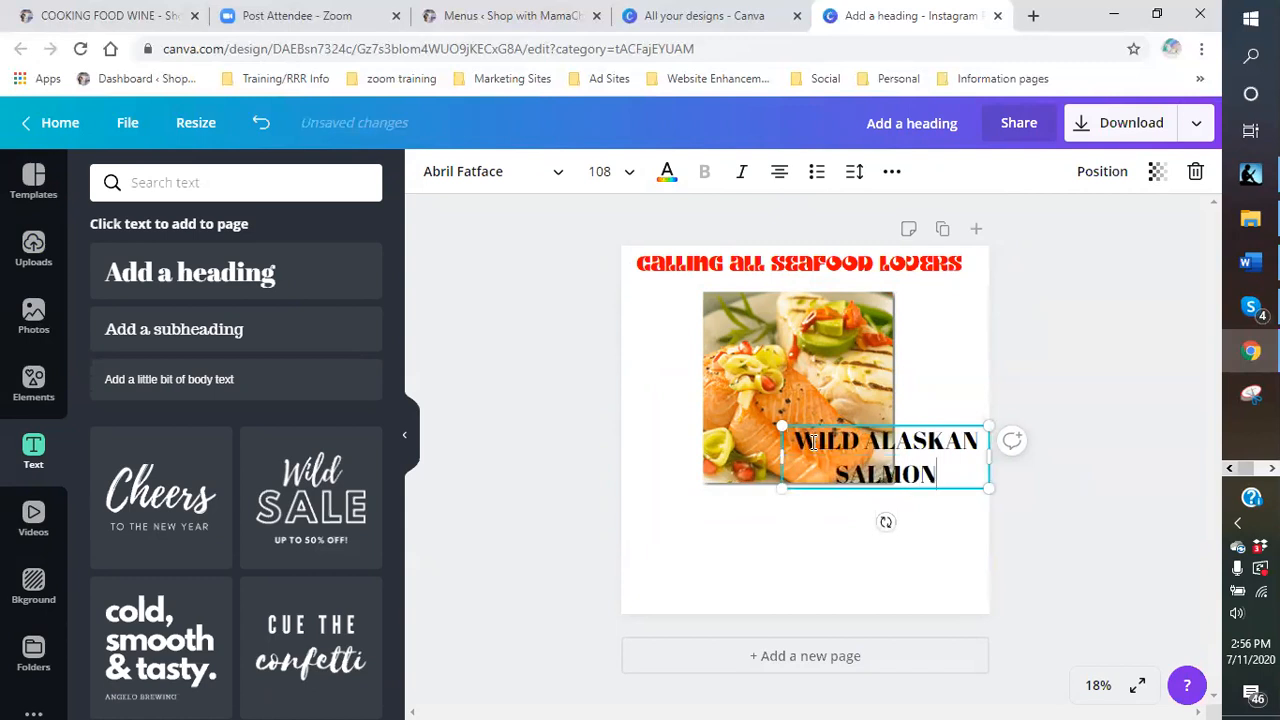
pyautogui.click(817, 525)
# Step: Move the salmon text to the page's left edge and narrow its box to about 777 wide, stacking the words on three lines
pyautogui.moveTo(860, 460); pyautogui.dragTo(636, 358)
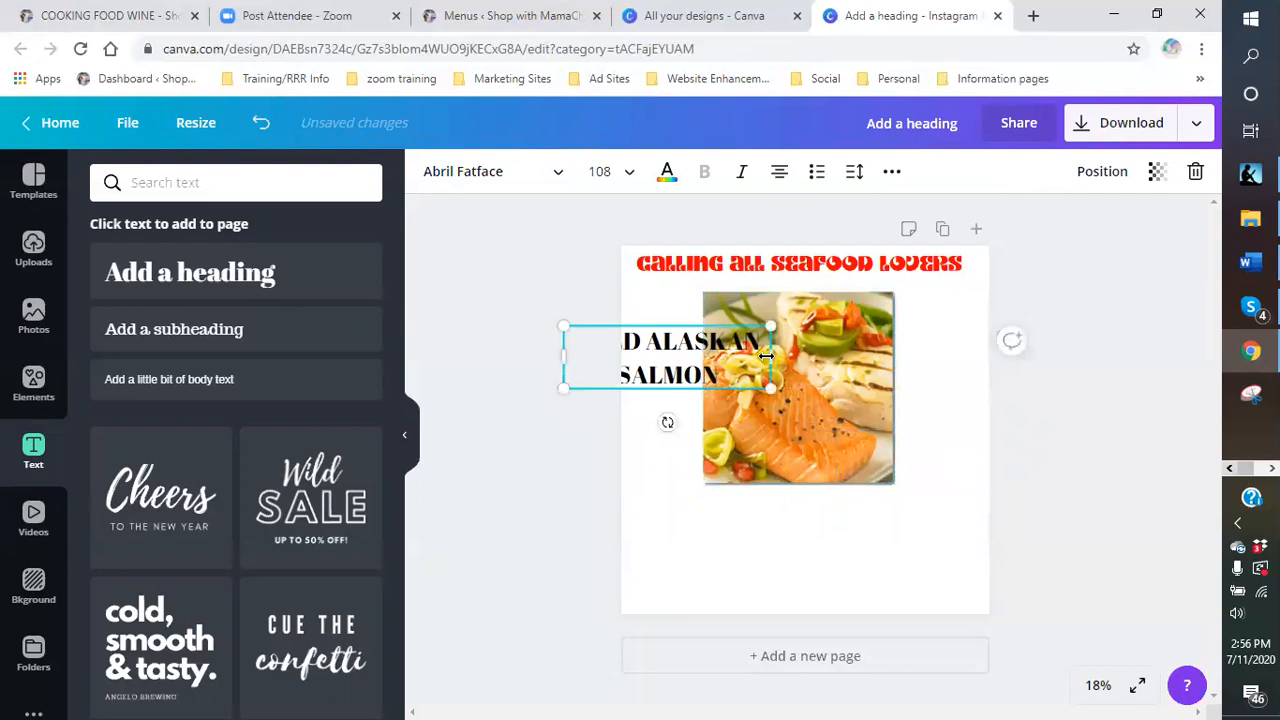
pyautogui.moveTo(771, 358); pyautogui.dragTo(742, 361)
pyautogui.moveTo(582, 369); pyautogui.dragTo(607, 377)
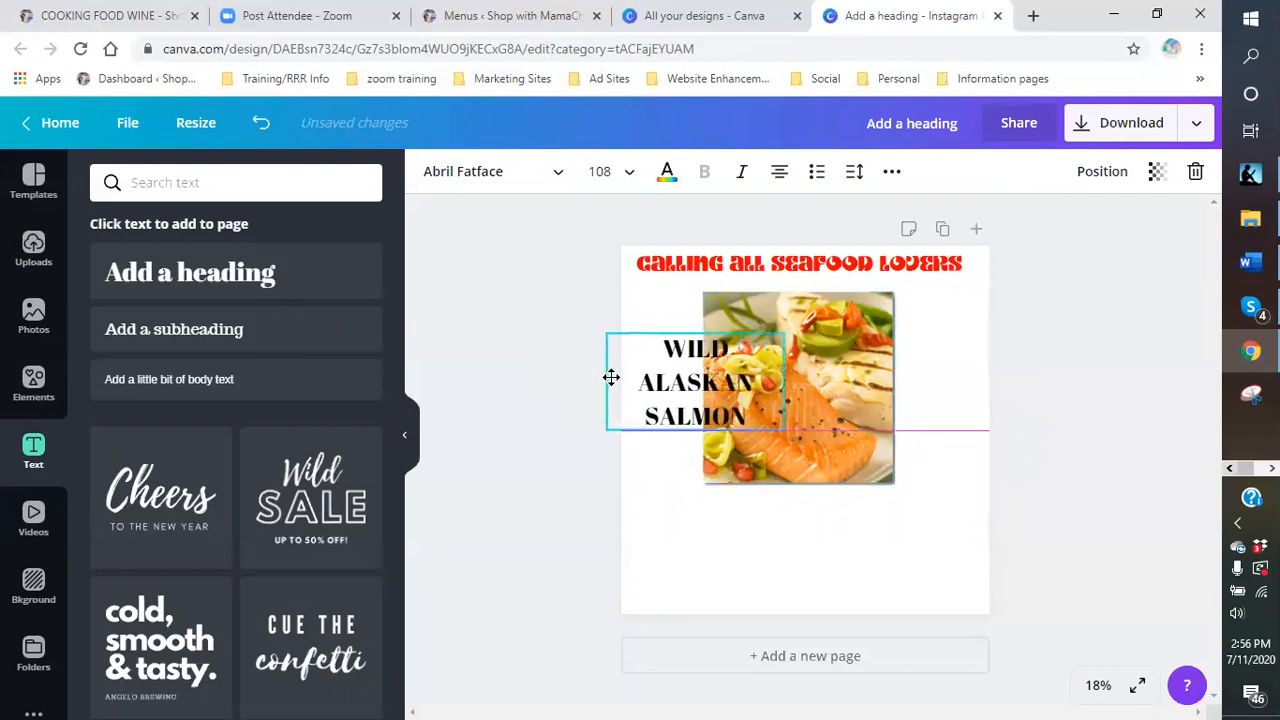
pyautogui.moveTo(757, 382)
pyautogui.mouseDown()
pyautogui.moveTo(730, 383)
pyautogui.moveTo(749, 382)
pyautogui.mouseUp()
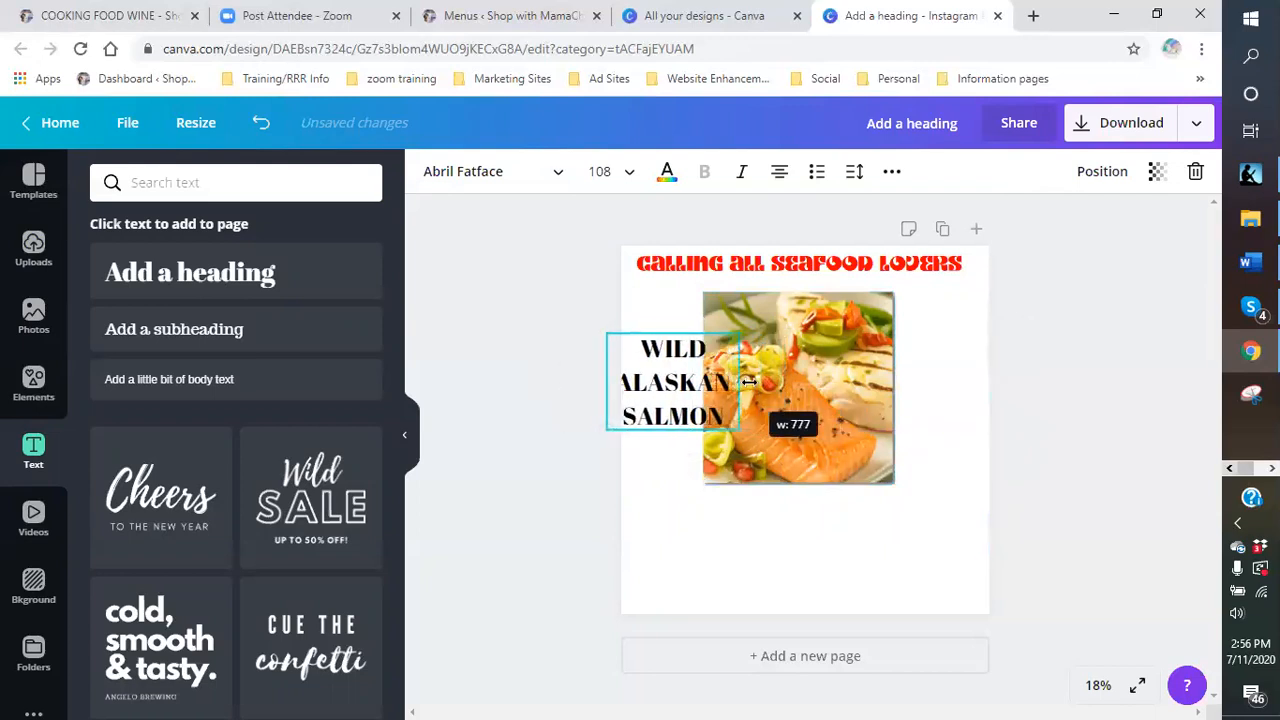
# Step: Shift the seafood photo to the right and bring the salmon text fully onto the page beside it
pyautogui.moveTo(818, 410); pyautogui.dragTo(875, 417)
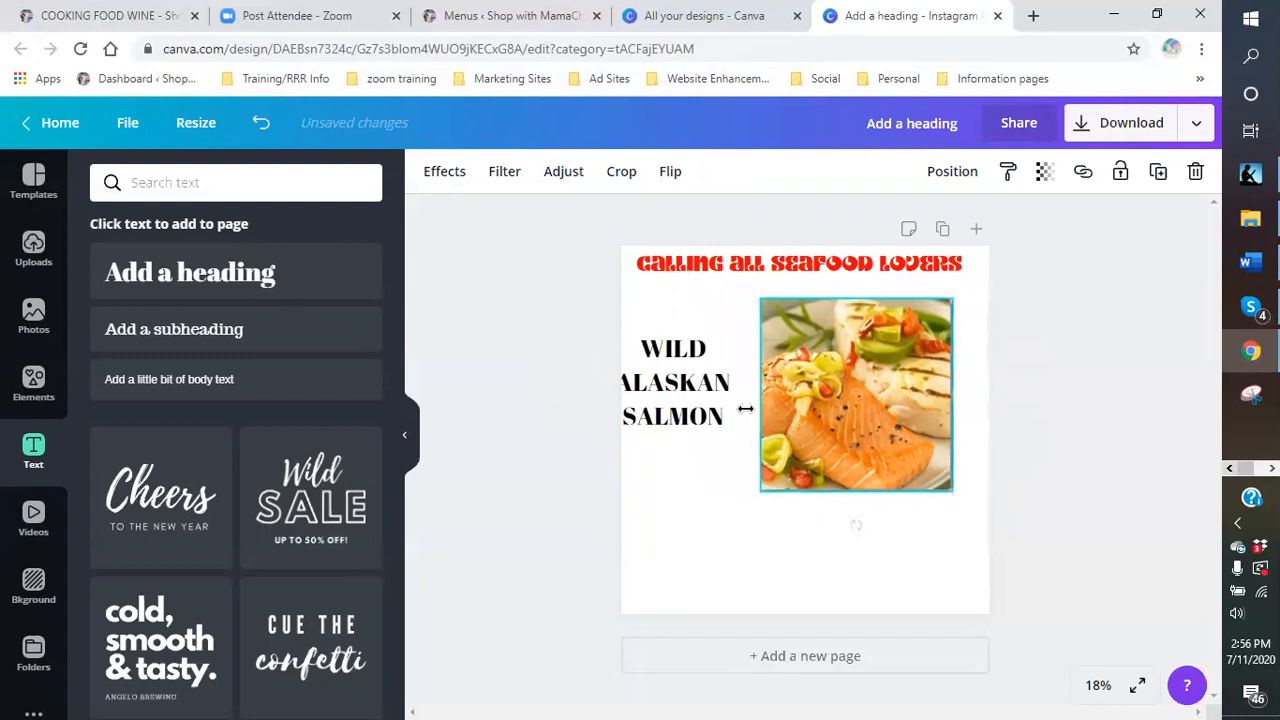
pyautogui.click(714, 380)
pyautogui.moveTo(714, 380); pyautogui.dragTo(734, 380)
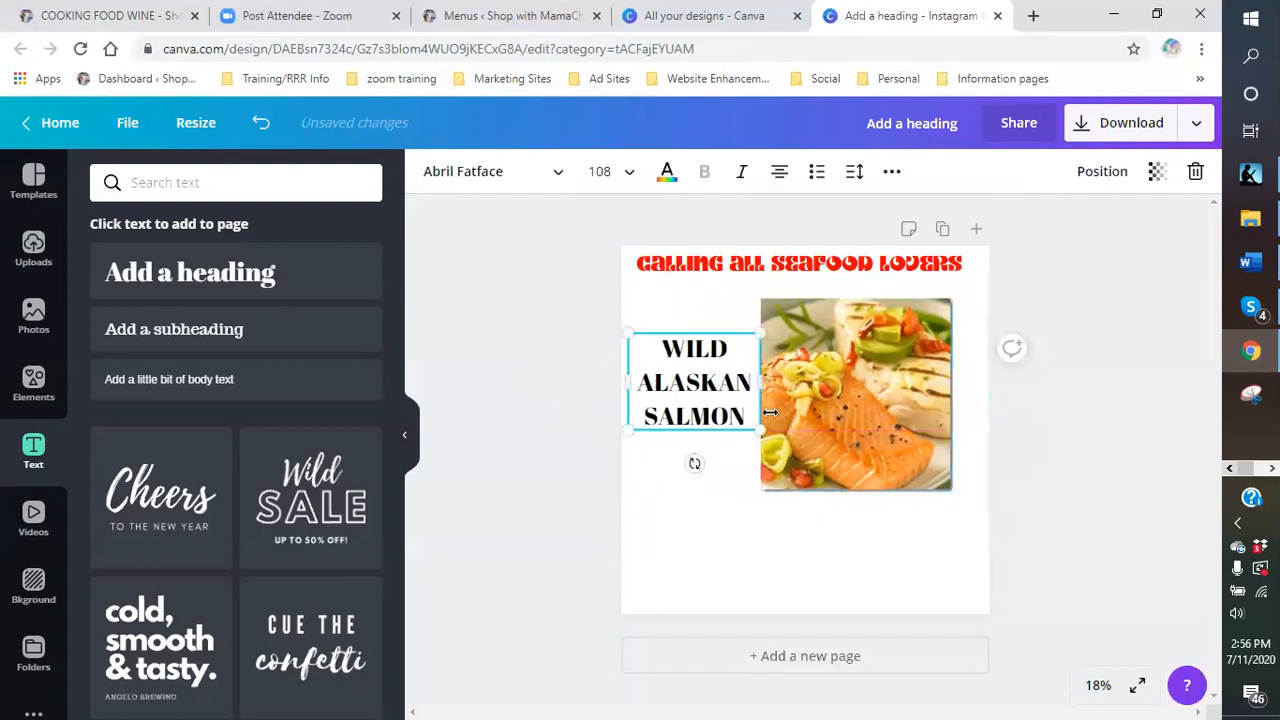
pyautogui.click(740, 525)
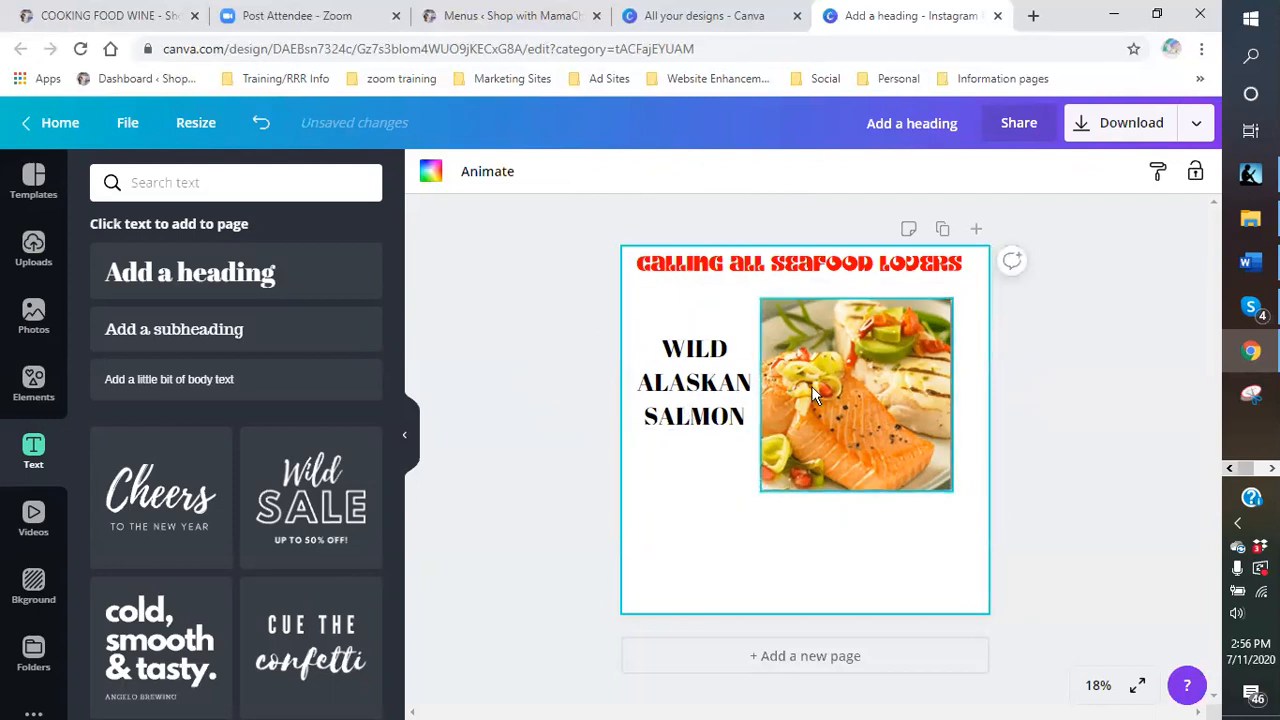
# Step: Set the "WILD ALASKAN SALMON" text to font size 88 and narrow its box to fit the words near the page's left edge
pyautogui.moveTo(688, 382); pyautogui.dragTo(660, 381)
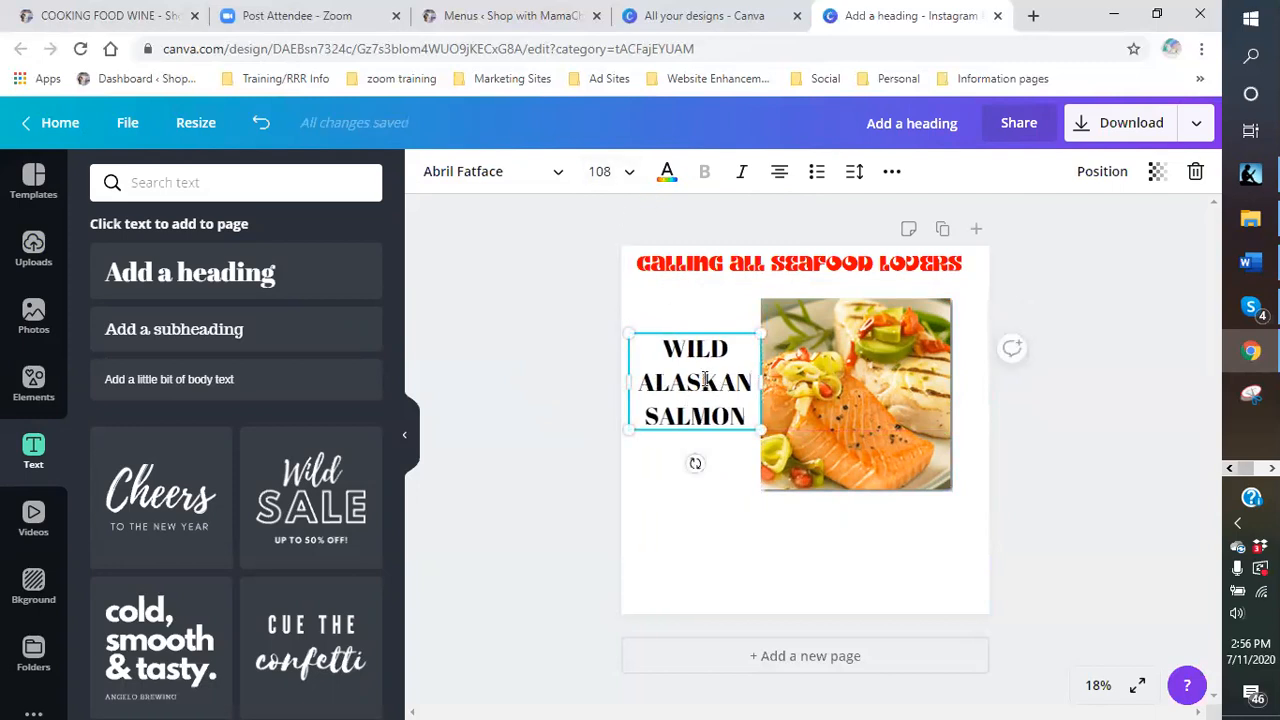
pyautogui.click(629, 176)
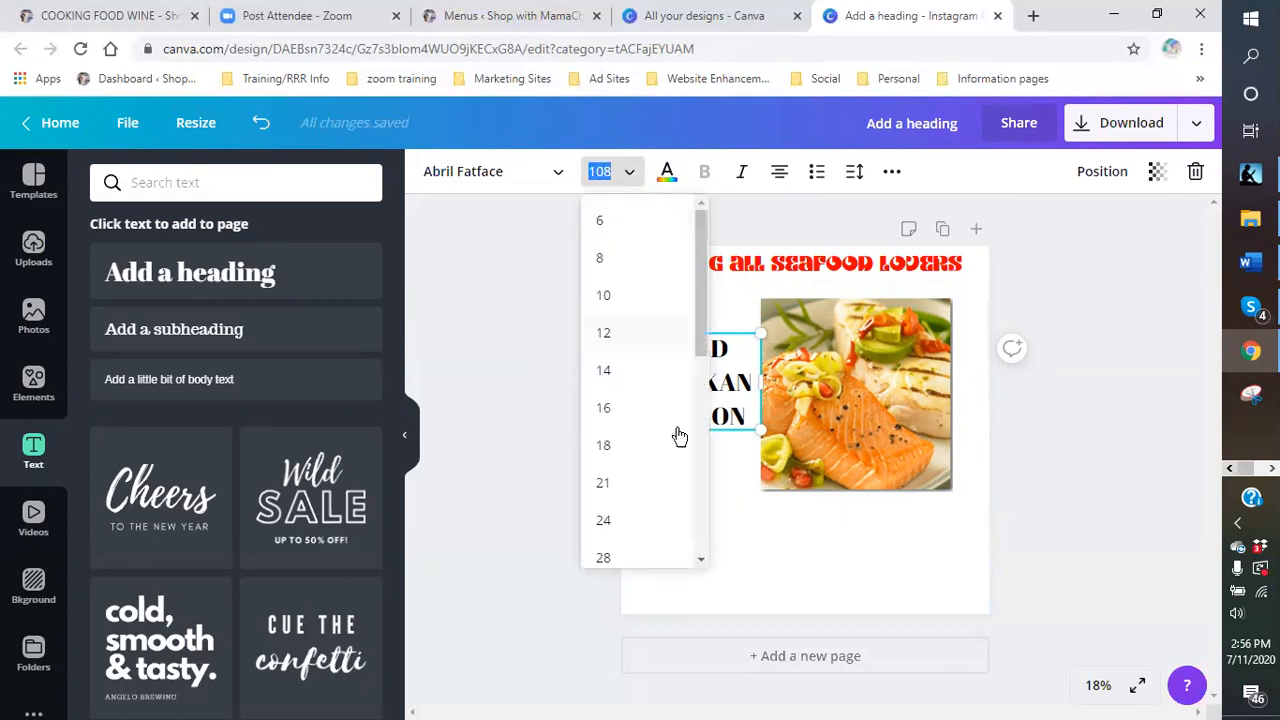
pyautogui.scroll(-5, 600, 500)
pyautogui.click(603, 391)
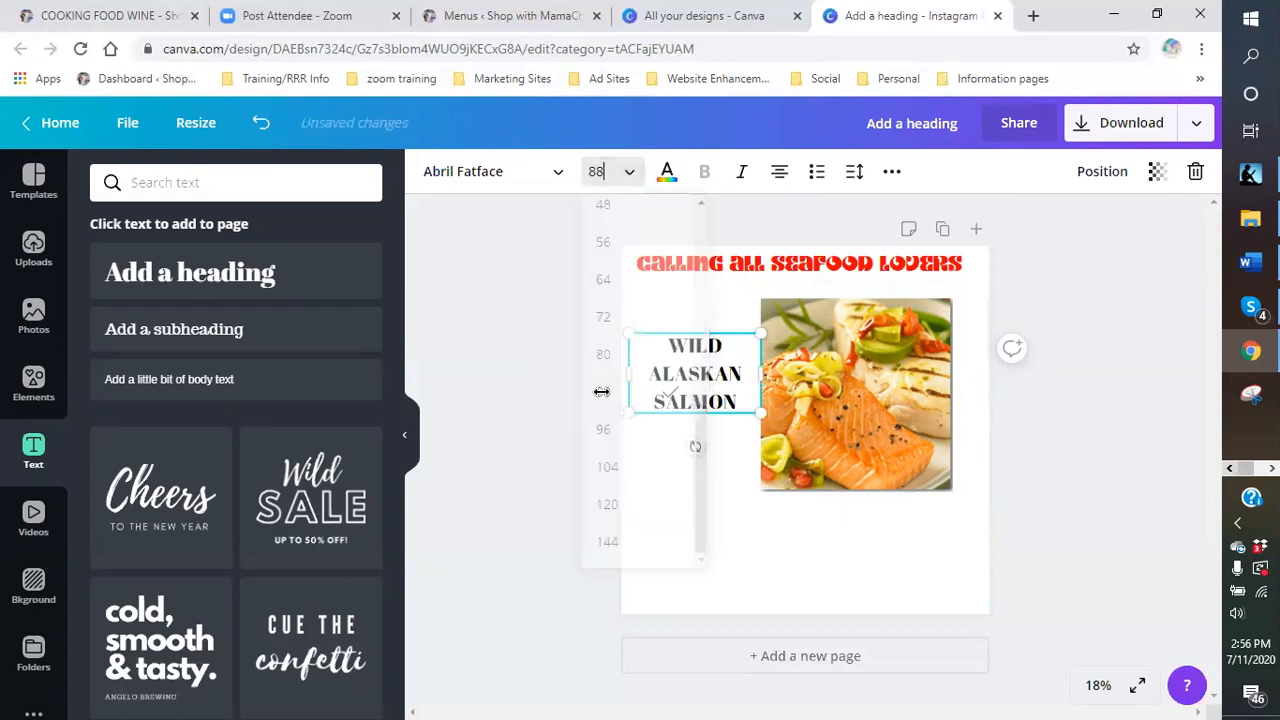
pyautogui.moveTo(767, 371); pyautogui.dragTo(741, 372)
pyautogui.moveTo(627, 374); pyautogui.dragTo(676, 394)
pyautogui.click(714, 457)
# Step: Move the seafood photo left toward the salmon text and shrink it slightly from its corner
pyautogui.moveTo(794, 380); pyautogui.dragTo(770, 389)
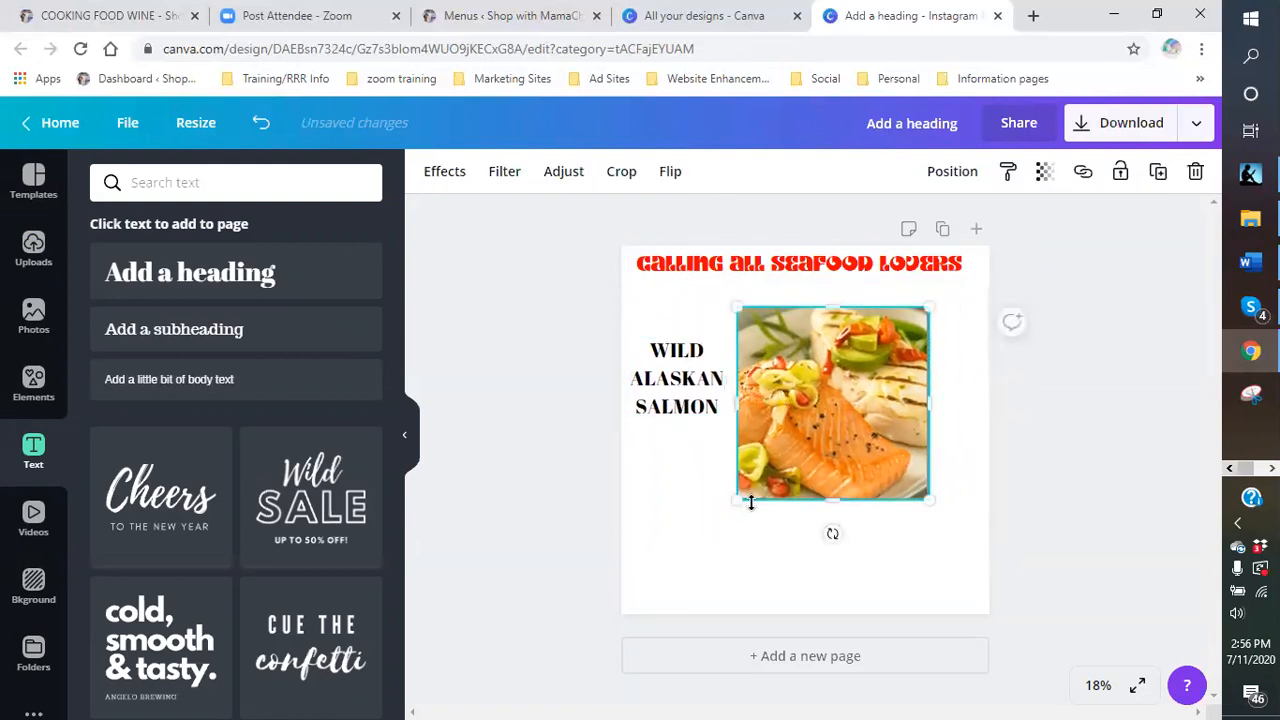
pyautogui.moveTo(743, 502); pyautogui.dragTo(760, 471)
pyautogui.moveTo(810, 425); pyautogui.dragTo(796, 437)
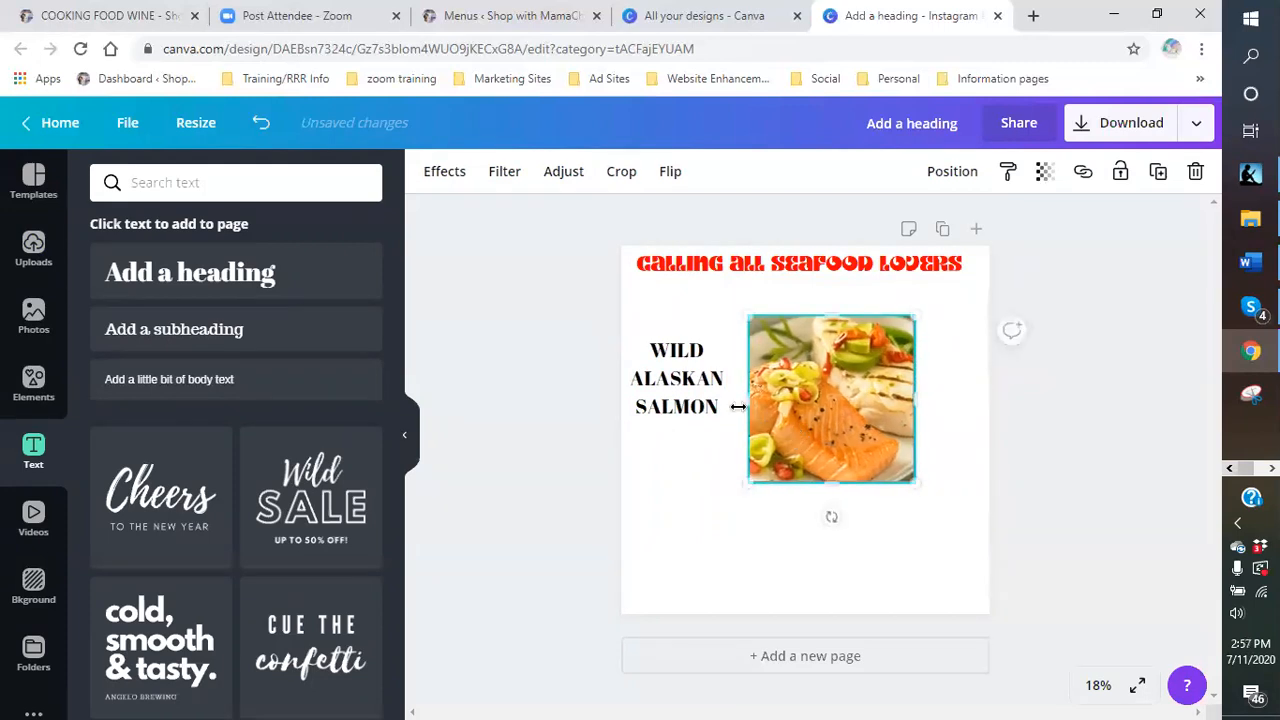
# Step: Nudge the salmon text and the photo until the photo sits directly against the text's right side, below the heading
pyautogui.moveTo(699, 391); pyautogui.dragTo(707, 372)
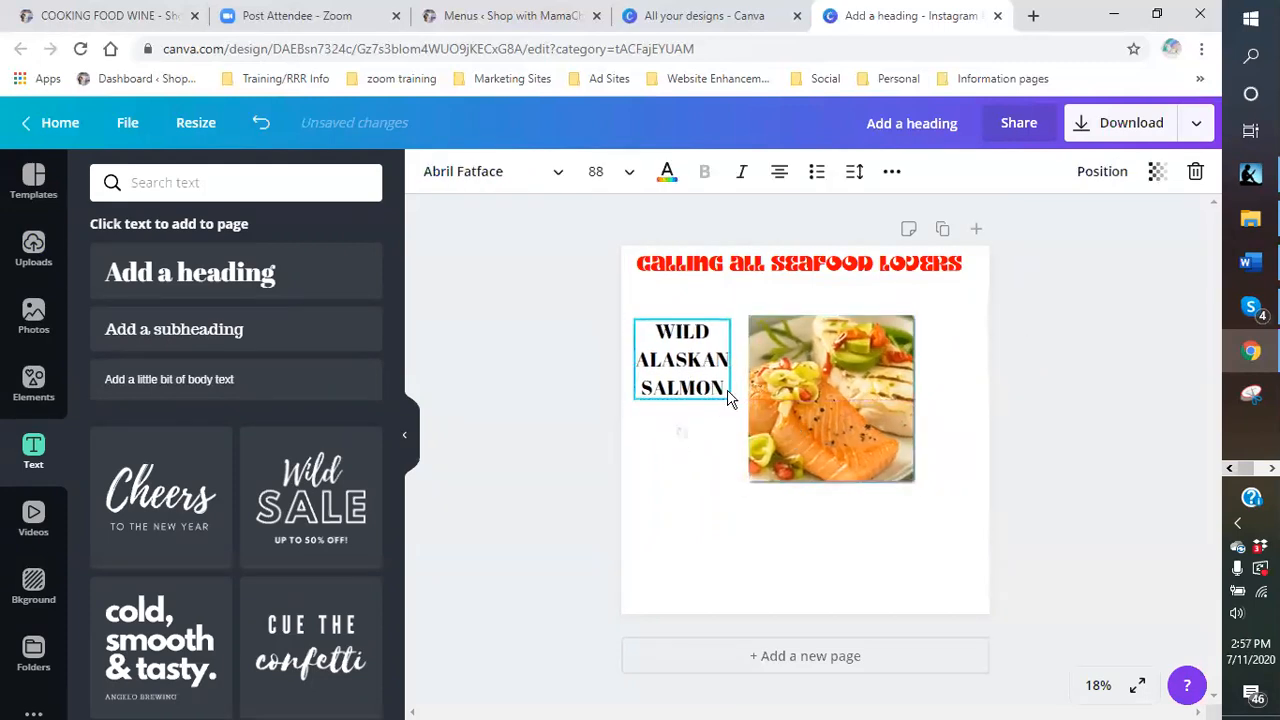
pyautogui.moveTo(798, 384)
pyautogui.mouseDown()
pyautogui.moveTo(778, 384)
pyautogui.moveTo(794, 376)
pyautogui.mouseUp()
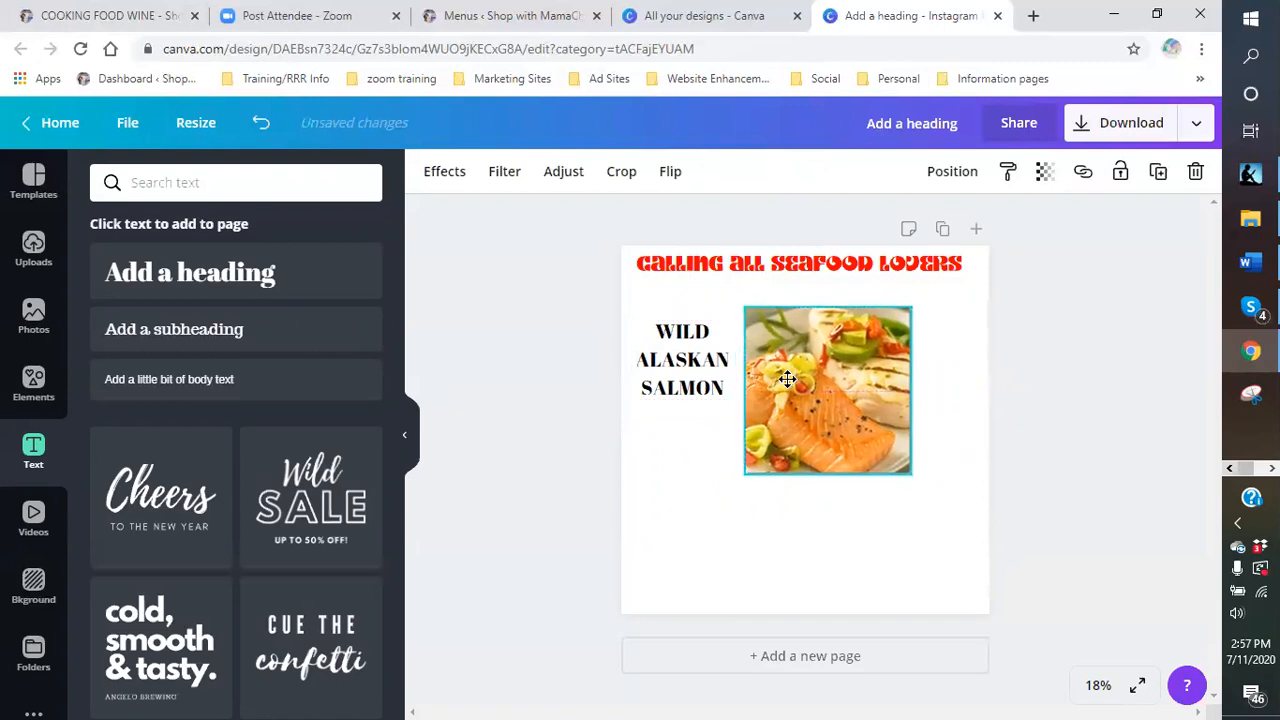
pyautogui.moveTo(694, 361); pyautogui.dragTo(690, 370)
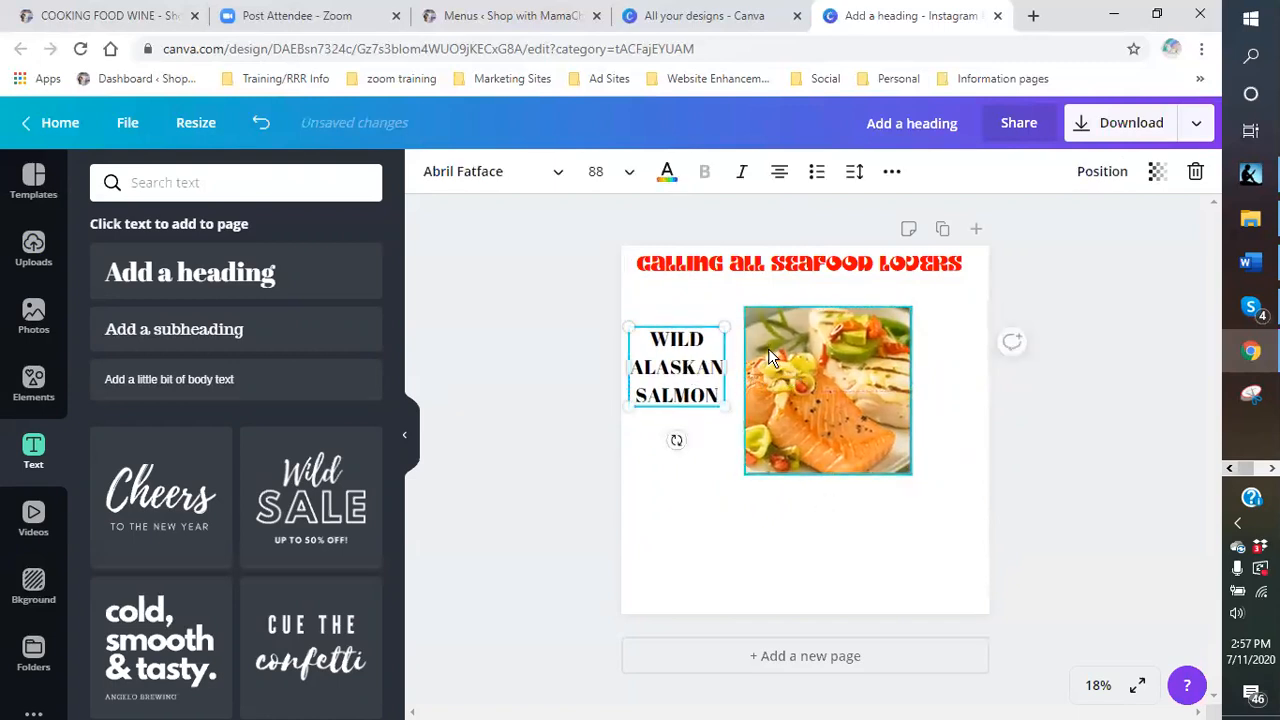
pyautogui.moveTo(768, 348); pyautogui.dragTo(763, 333)
pyautogui.moveTo(806, 403); pyautogui.dragTo(791, 427)
pyautogui.moveTo(670, 376); pyautogui.dragTo(671, 377)
pyautogui.click(955, 368)
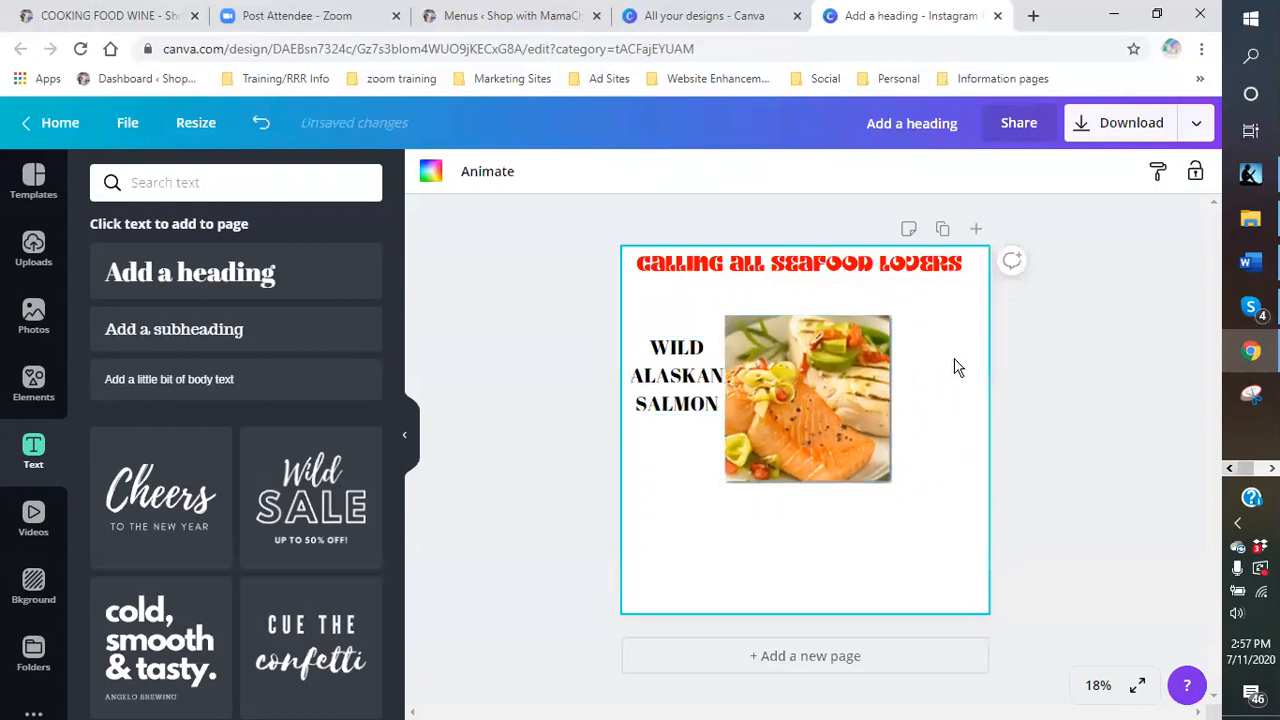
# Step: Add a new heading directly below the salmon text and enlarge it from its corner to font size 103
pyautogui.click(695, 402)
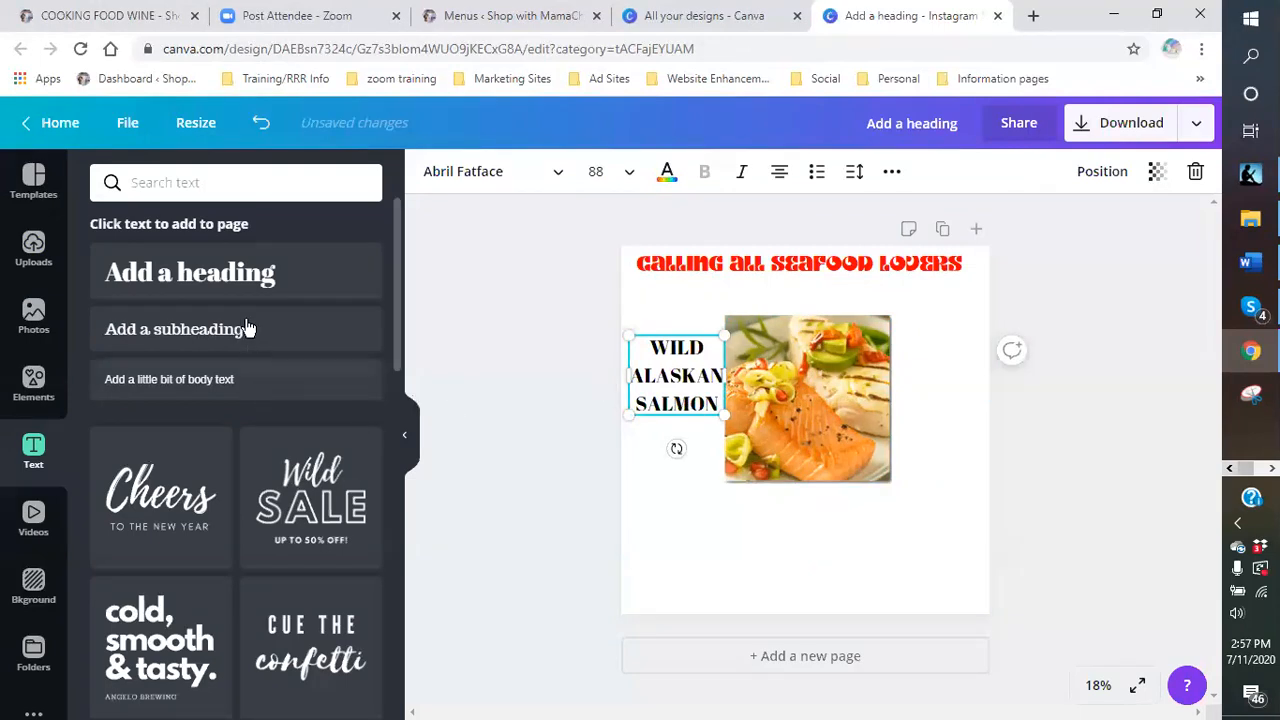
pyautogui.click(268, 292)
pyautogui.click(710, 442)
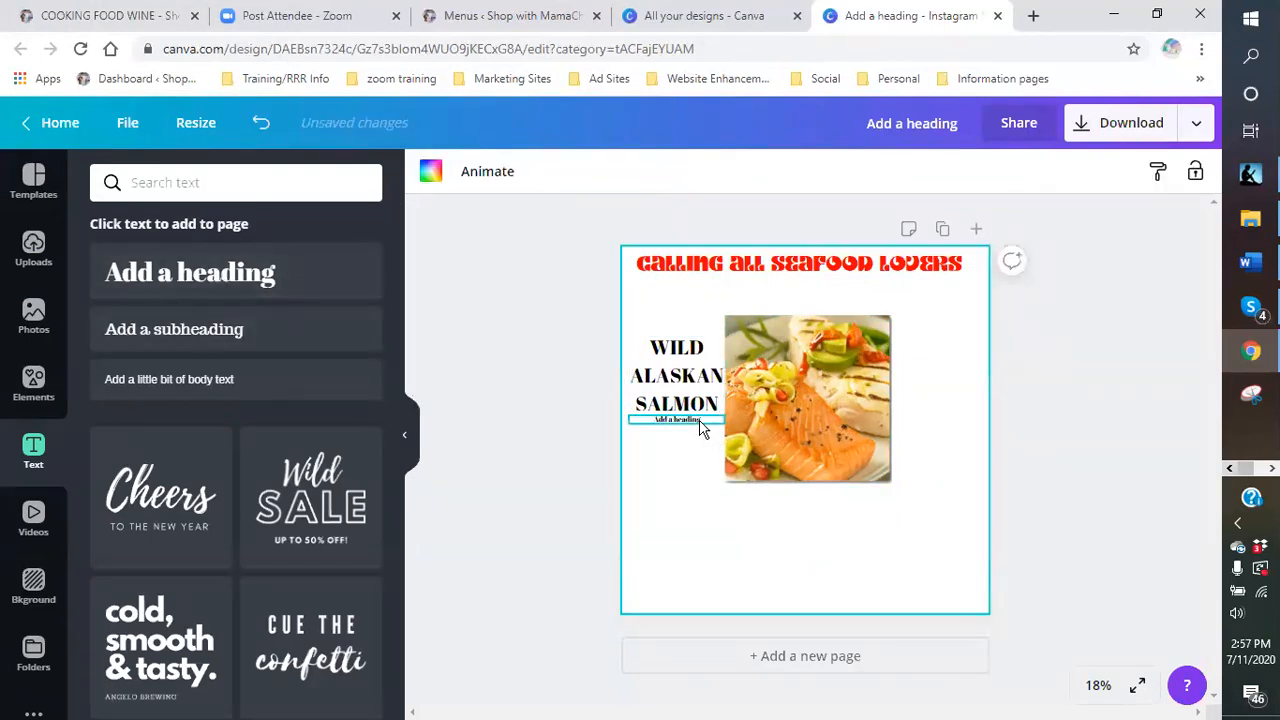
pyautogui.click(698, 421)
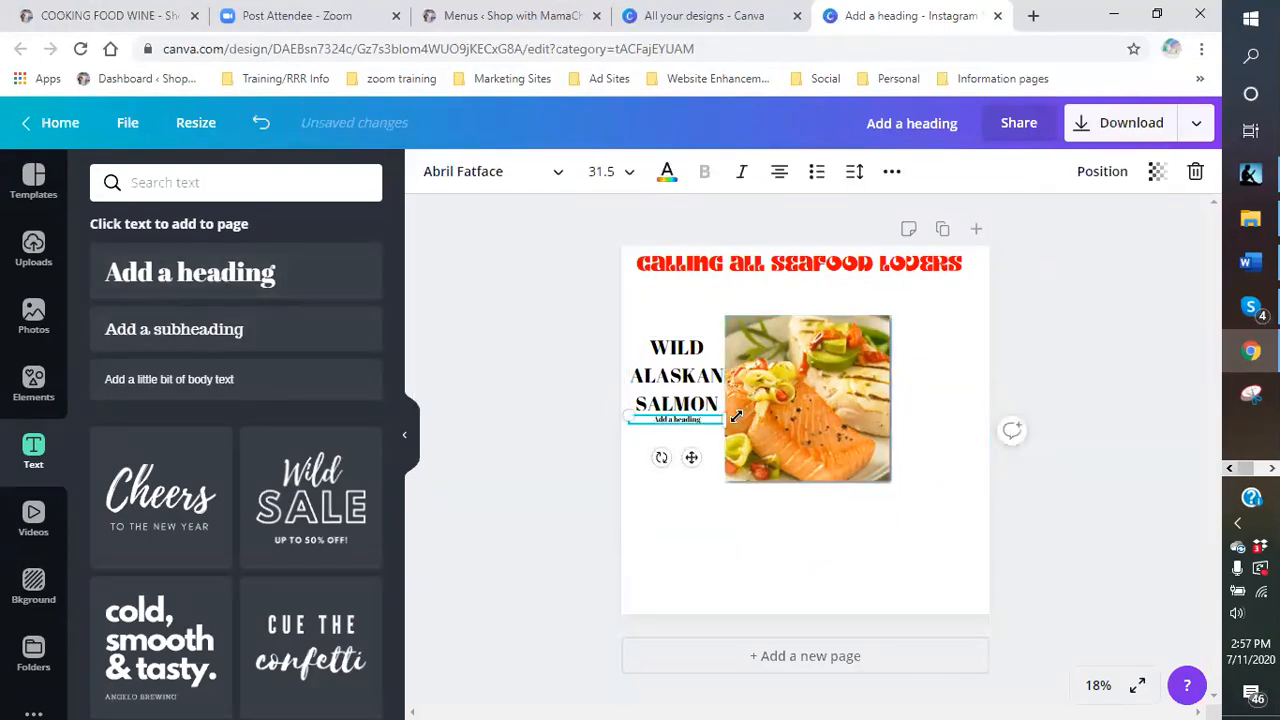
pyautogui.moveTo(729, 421); pyautogui.dragTo(944, 443)
pyautogui.click(774, 443)
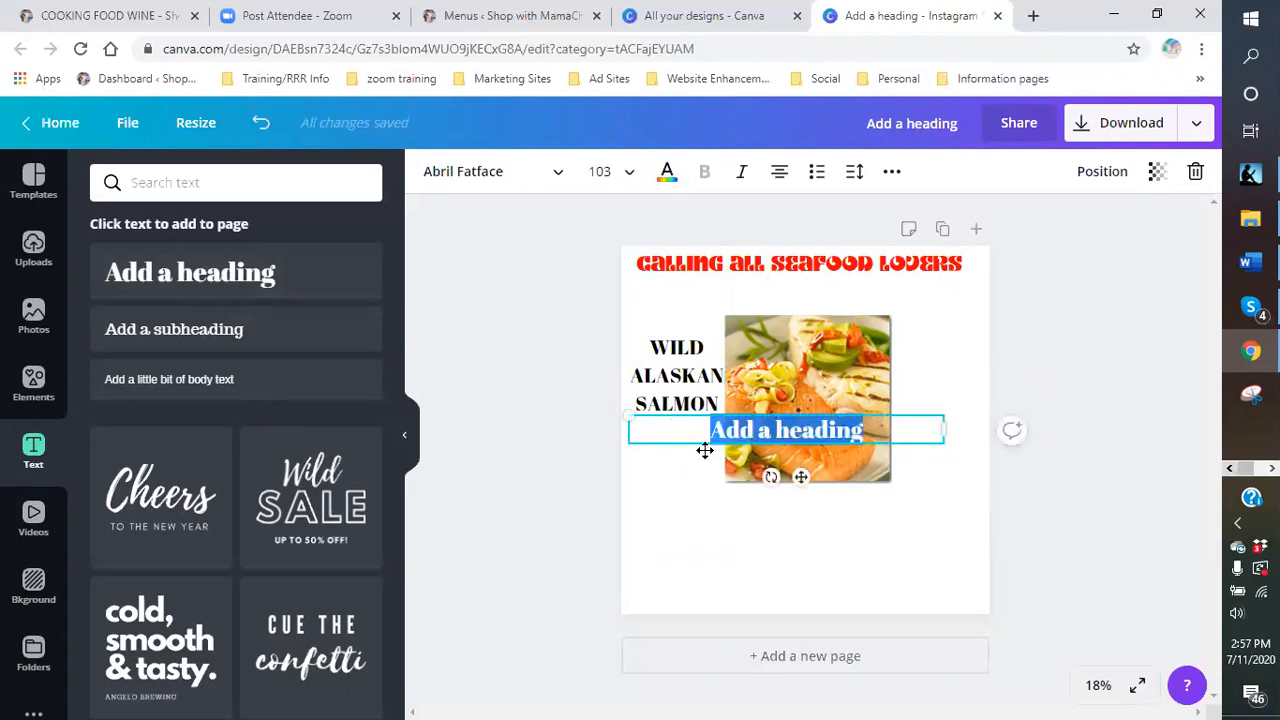
# Step: Replace the new heading's placeholder text with "GREAT WITH WHITE WINE"
pyautogui.write('GREAT')
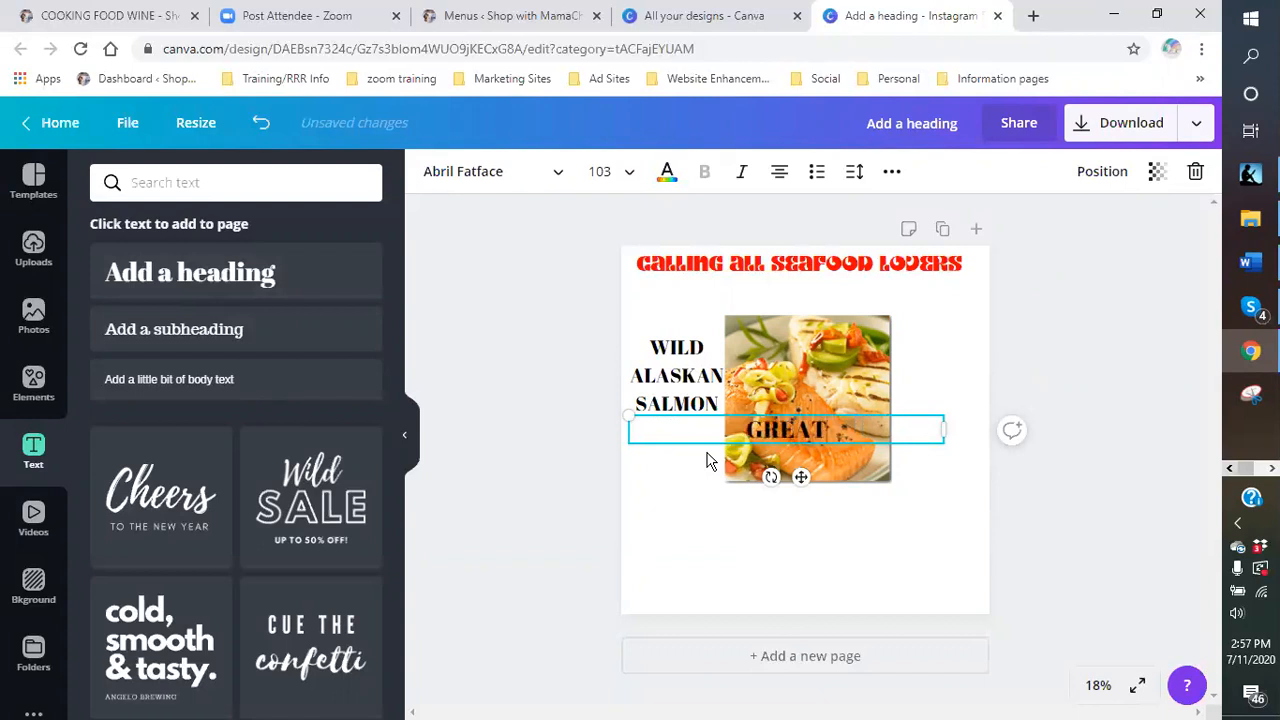
pyautogui.write(' WITH WHI')
pyautogui.press('BackSpace')
pyautogui.write('HIE')
pyautogui.press('BackSpace')
pyautogui.write('TE WINE')
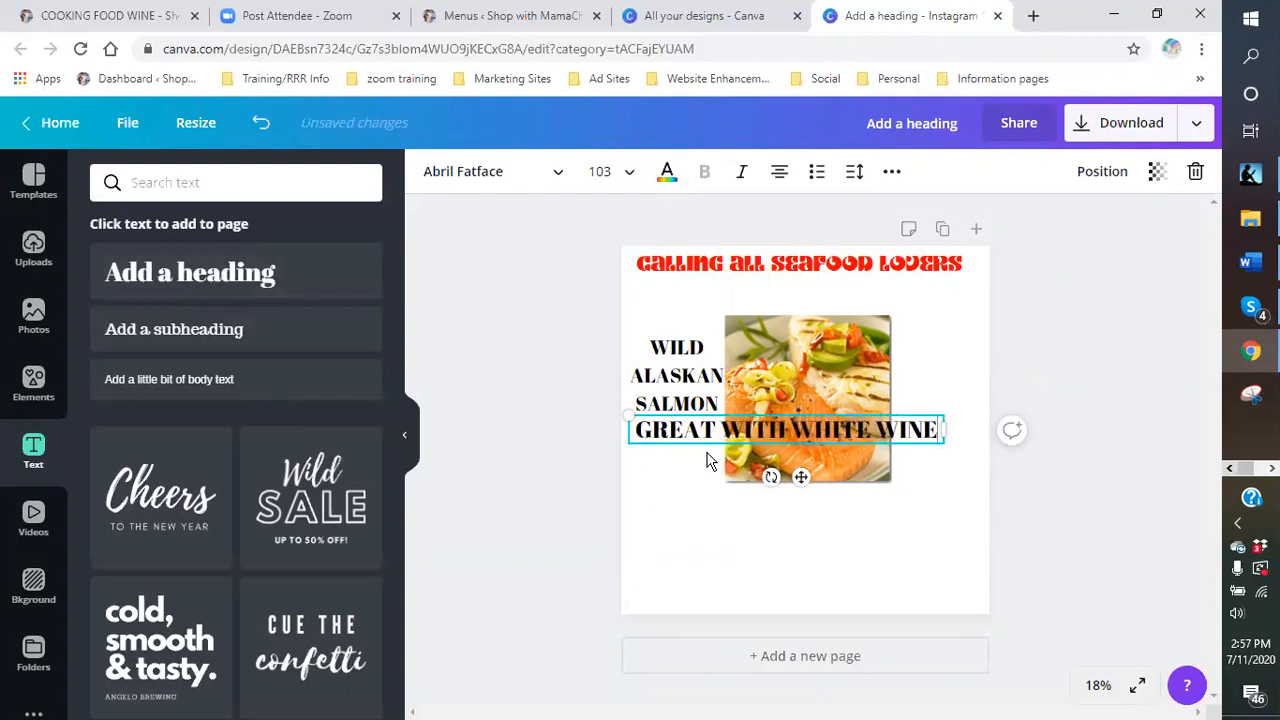
# Step: Shrink the white wine text to font size 77.9, narrow its box to one word per line, and place it right of the photo
pyautogui.moveTo(802, 429); pyautogui.dragTo(924, 429)
pyautogui.moveTo(752, 414); pyautogui.dragTo(832, 422)
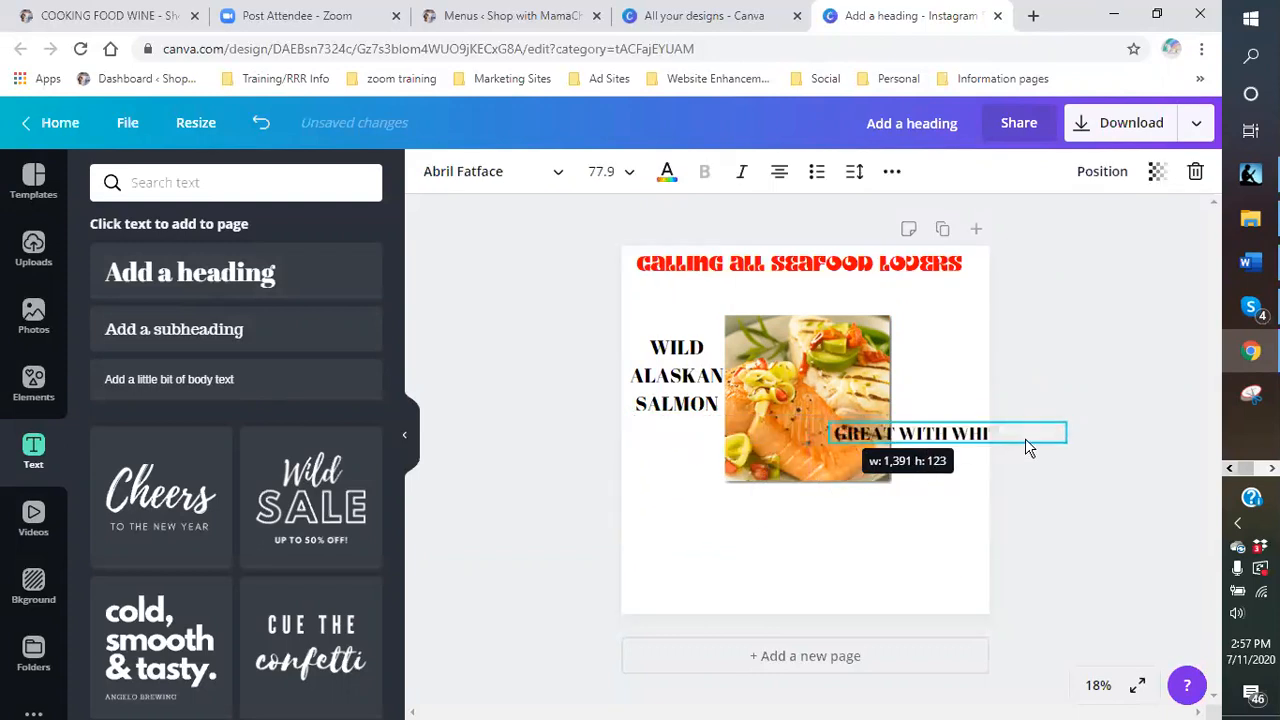
pyautogui.moveTo(1066, 430); pyautogui.dragTo(963, 446)
pyautogui.moveTo(867, 442); pyautogui.dragTo(941, 368)
# Step: Raise the seafood photo closer to the heading and shift the salmon and white wine texts up on either side of it
pyautogui.click(845, 405)
pyautogui.moveTo(842, 395); pyautogui.dragTo(846, 373)
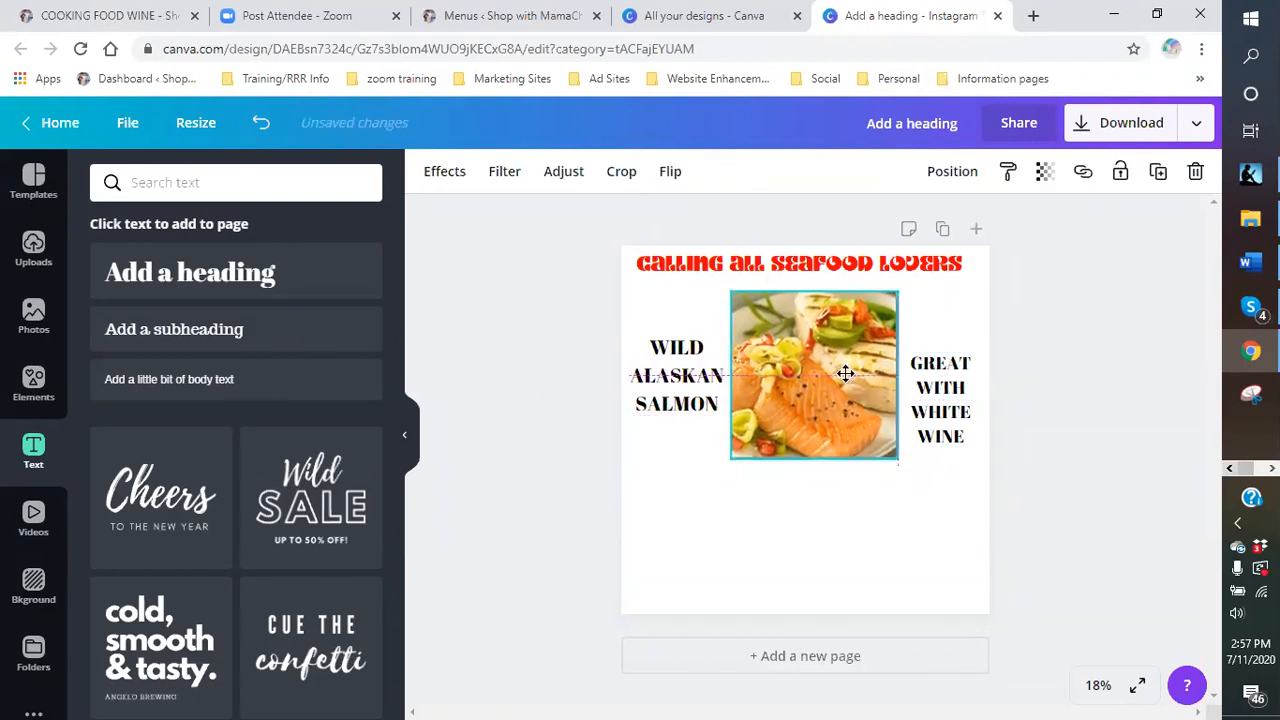
pyautogui.moveTo(679, 377); pyautogui.dragTo(679, 361)
pyautogui.moveTo(924, 381); pyautogui.dragTo(932, 365)
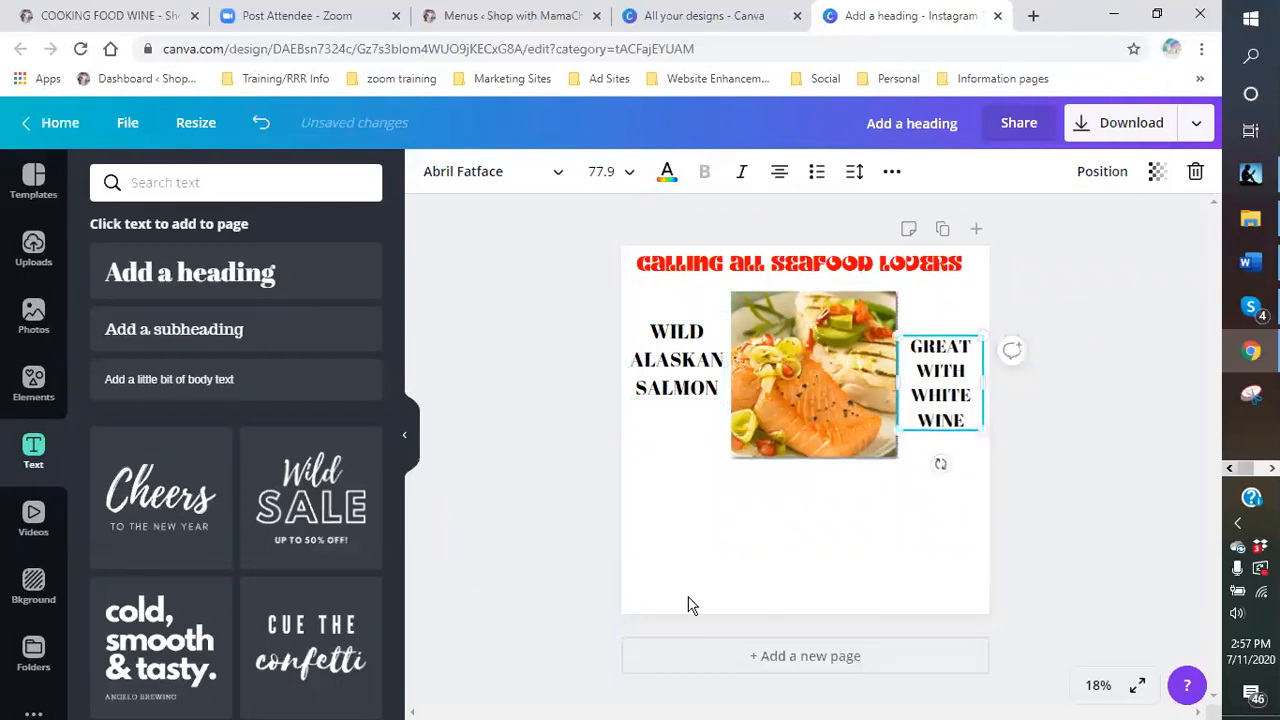
# Step: Lower the salmon text slightly, then shrink the seafood photo and center it below the heading between the two texts
pyautogui.click(694, 524)
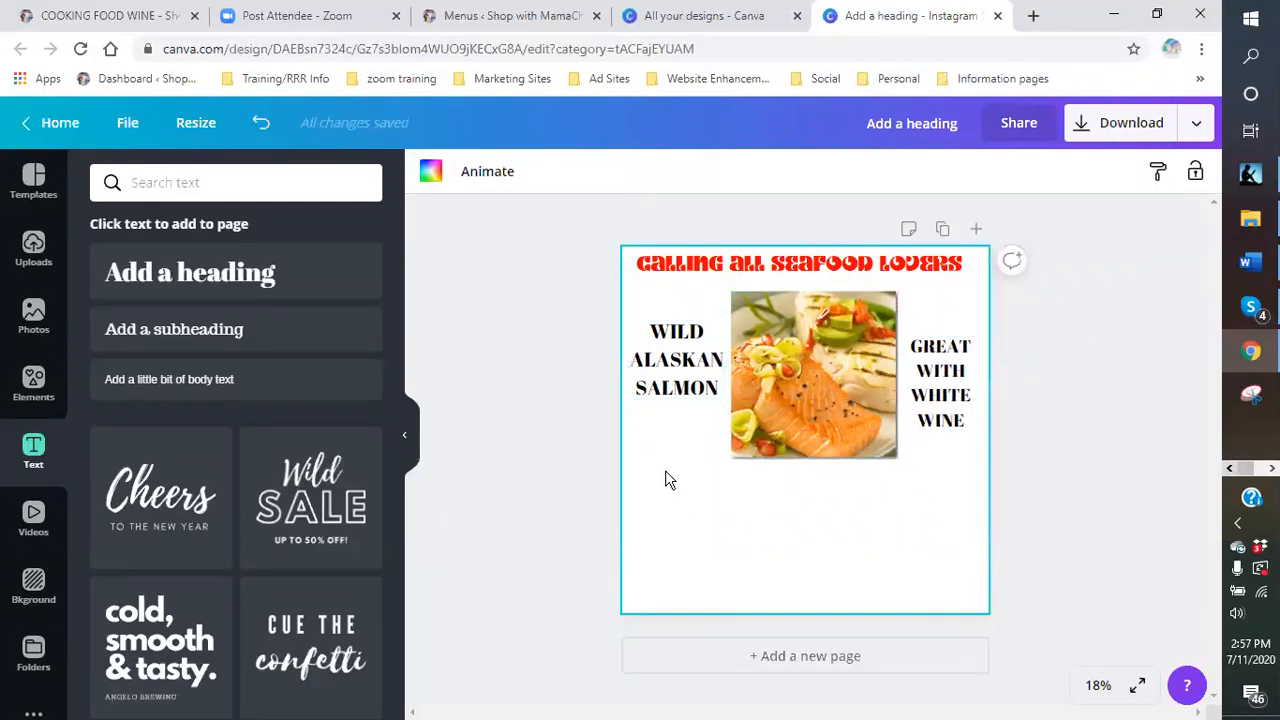
pyautogui.moveTo(677, 370); pyautogui.dragTo(677, 386)
pyautogui.moveTo(735, 460); pyautogui.dragTo(755, 375)
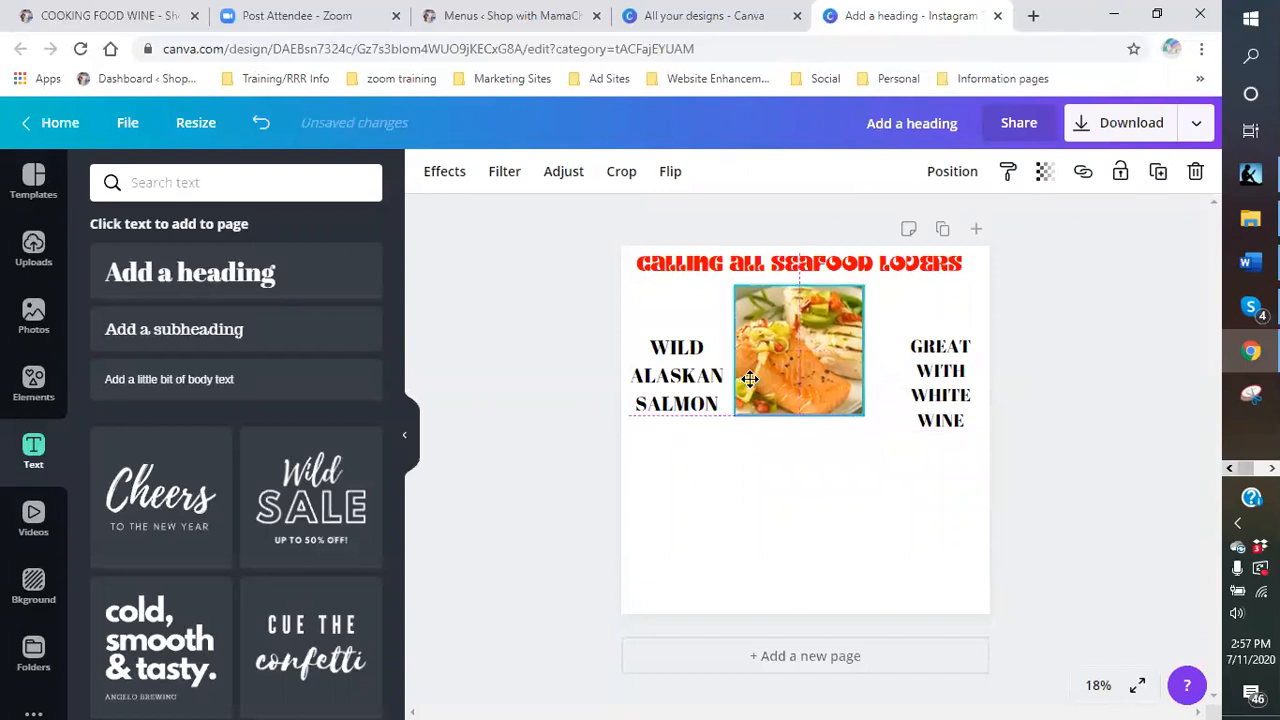
# Step: Look through the uploaded images for a white wine picture to use in the post
pyautogui.click(30, 250)
pyautogui.scroll(-8, 300, 340)
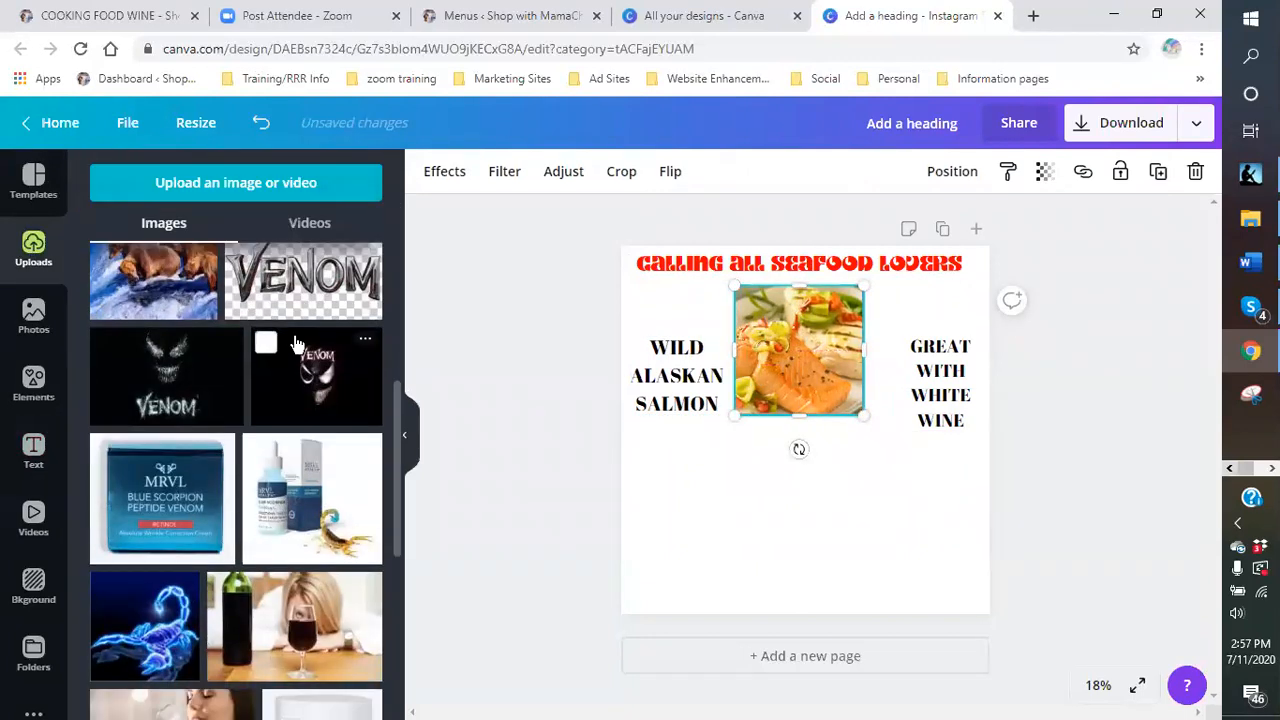
pyautogui.scroll(-10, 296, 343)
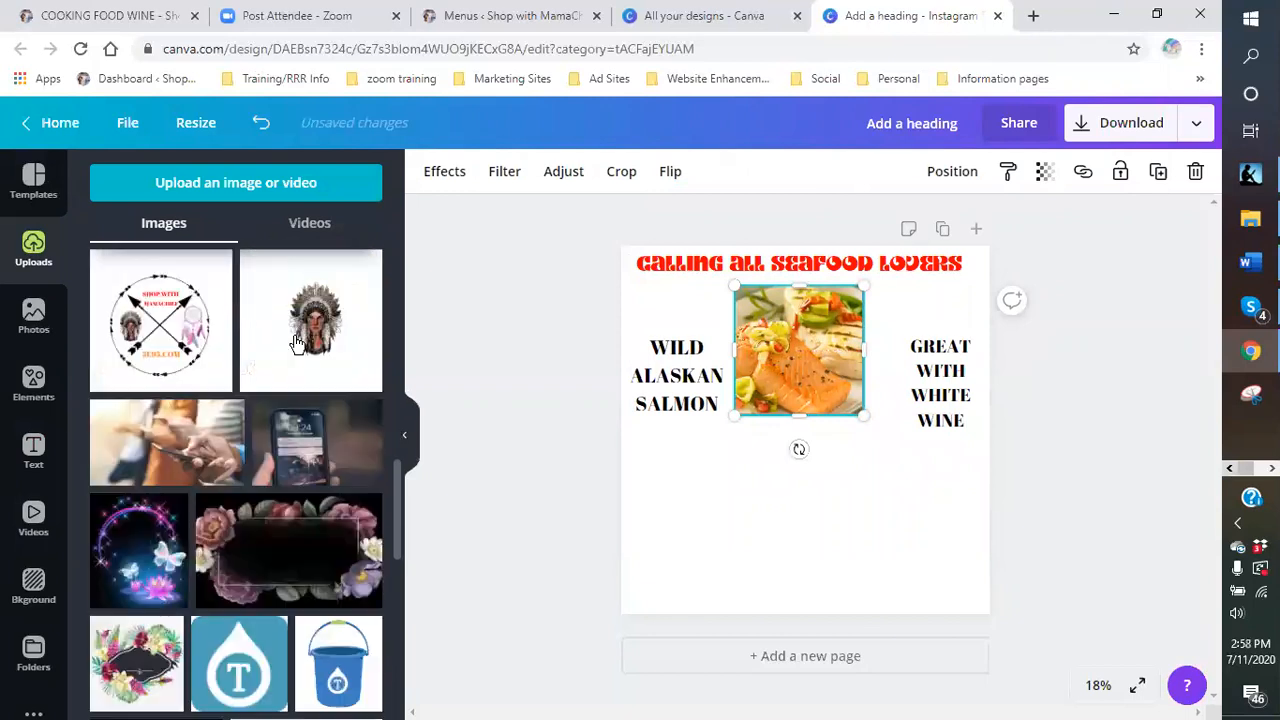
pyautogui.scroll(-5, 296, 343)
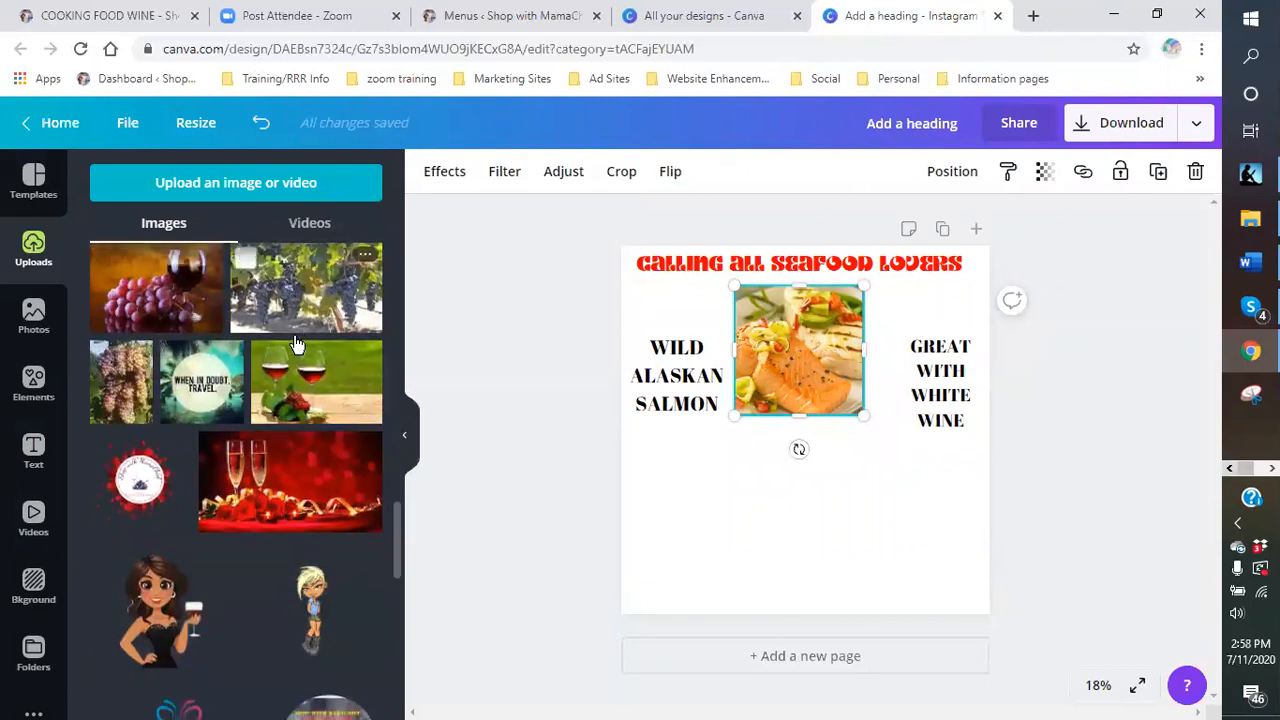
pyautogui.scroll(2, 296, 343)
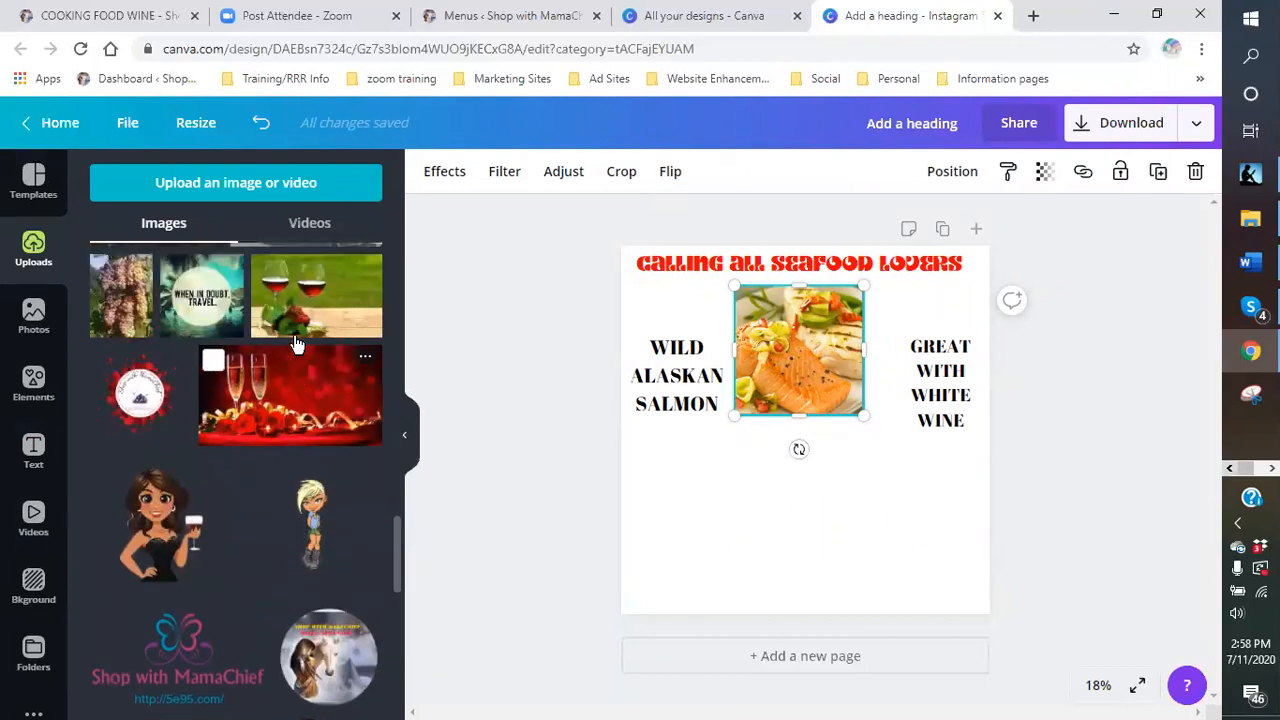
pyautogui.scroll(-5, 290, 350)
pyautogui.scroll(-2, 287, 355)
pyautogui.scroll(4, 287, 355)
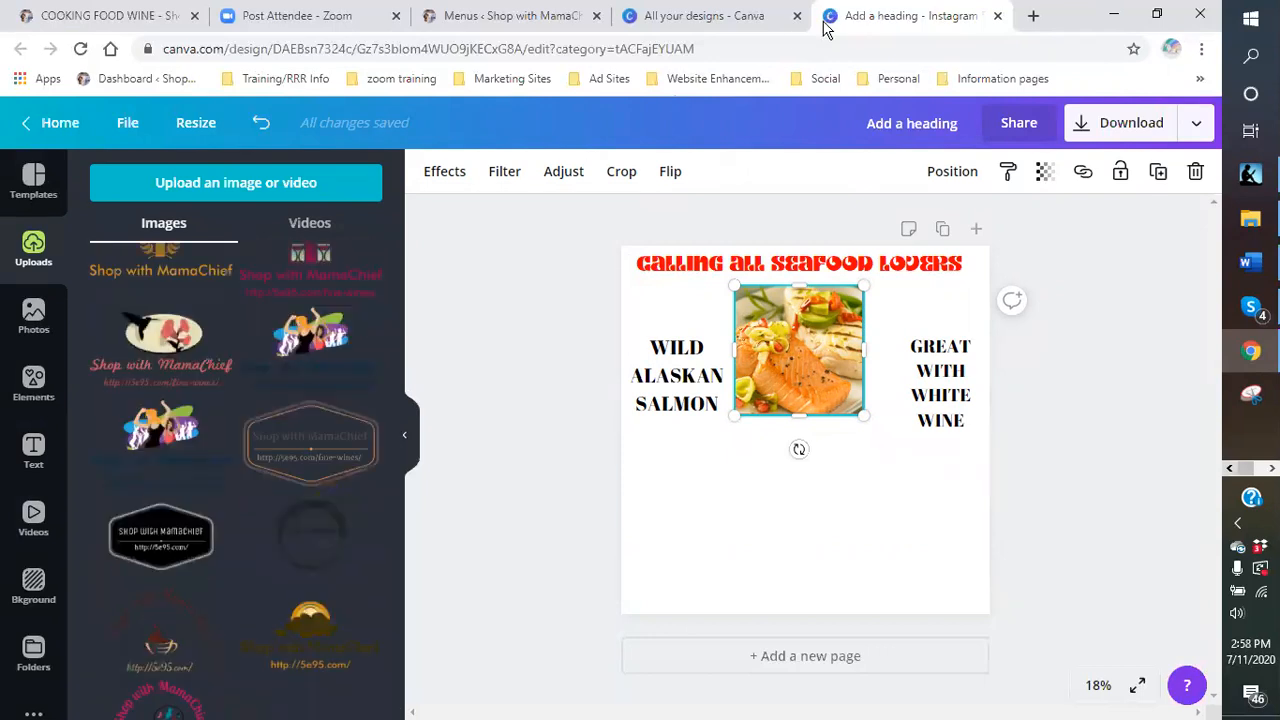
pyautogui.click(1034, 16)
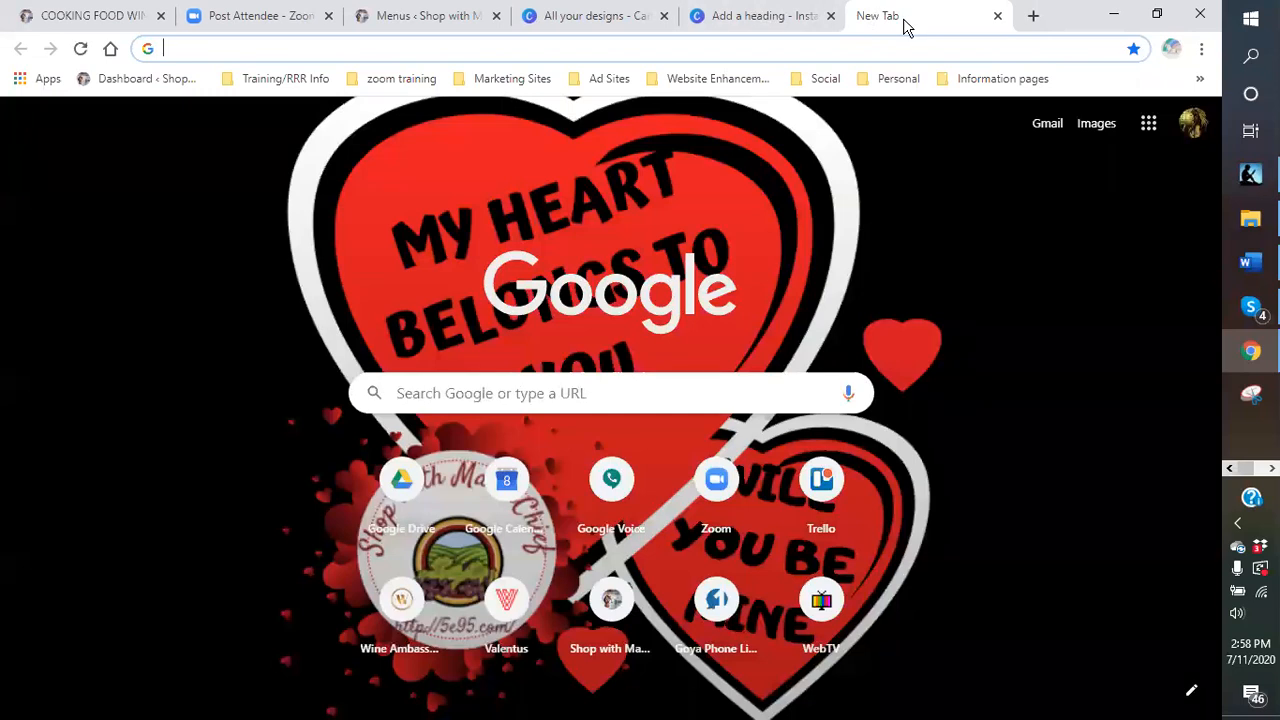
pyautogui.click(997, 17)
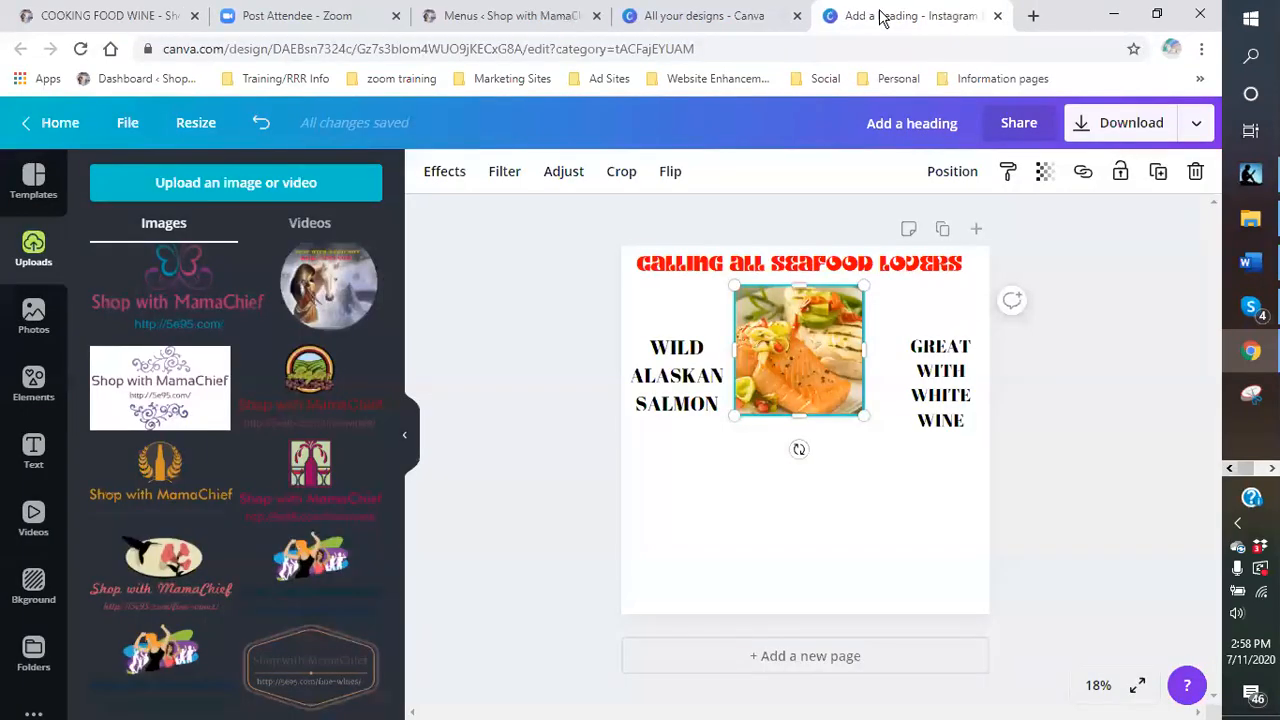
# Step: Start an image upload and browse to the "wine" folder inside "blogging pictures"
pyautogui.click(172, 185)
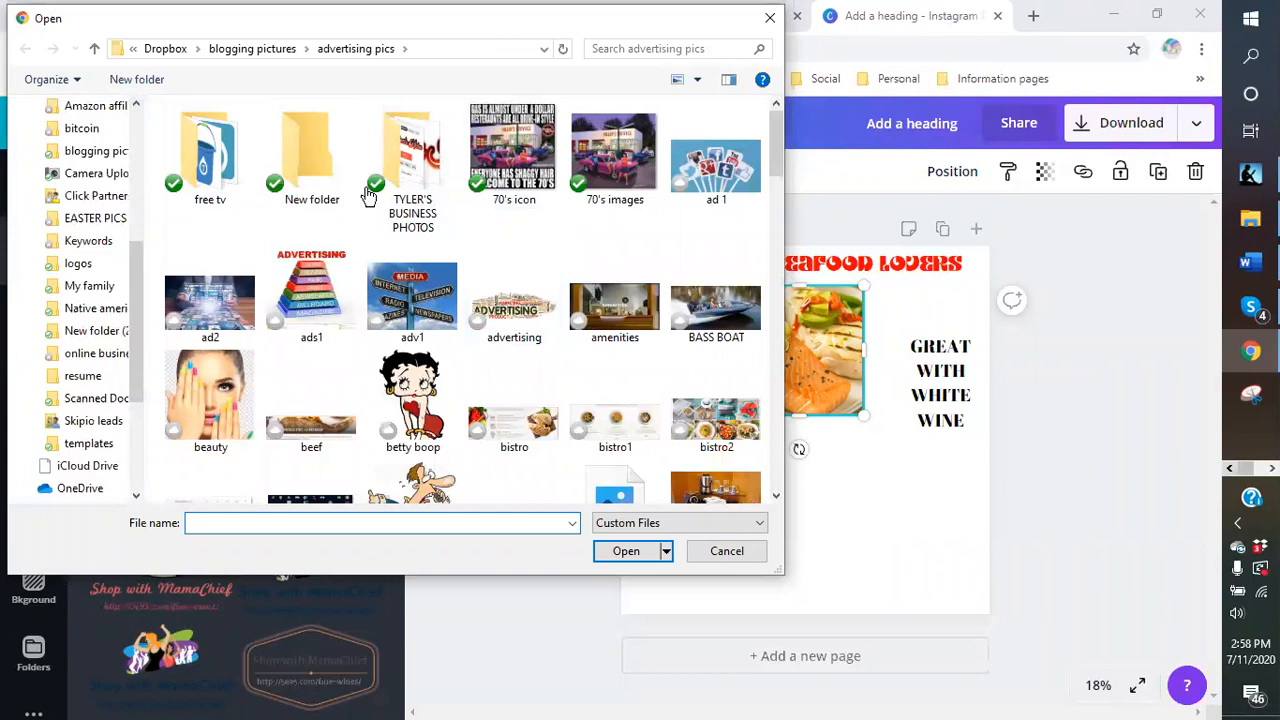
pyautogui.click(271, 49)
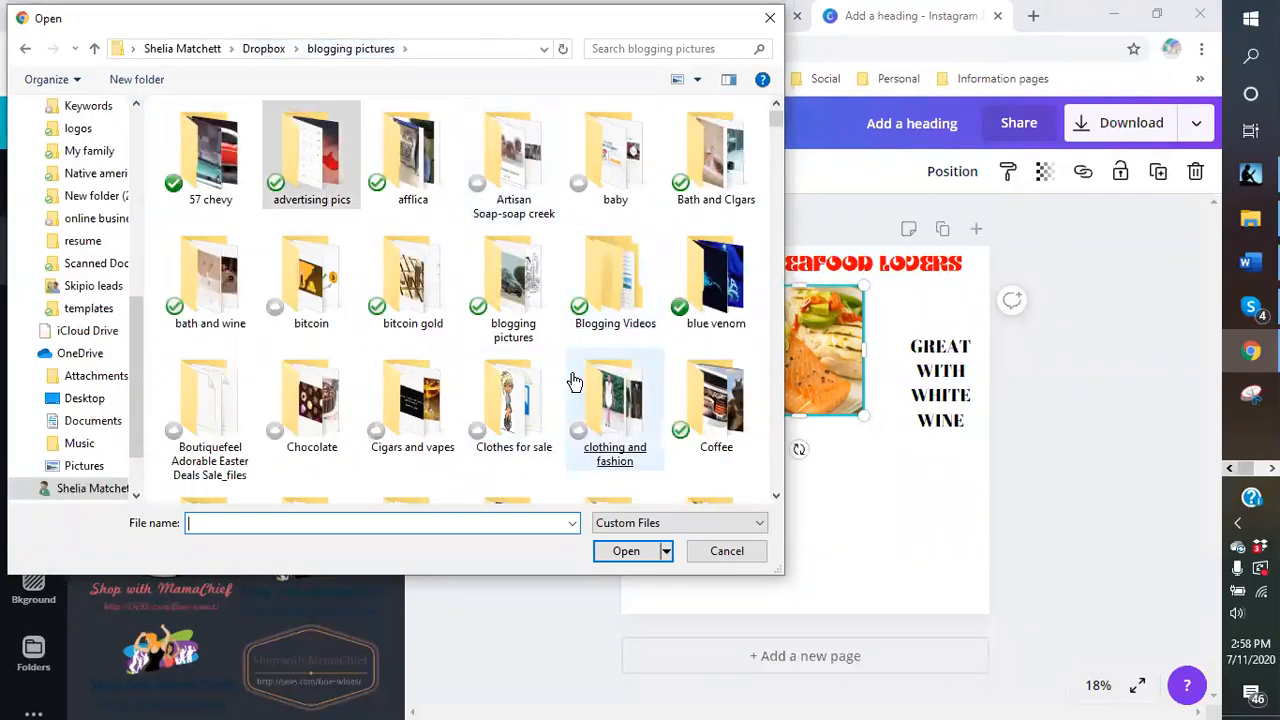
pyautogui.scroll(-2, 556, 387)
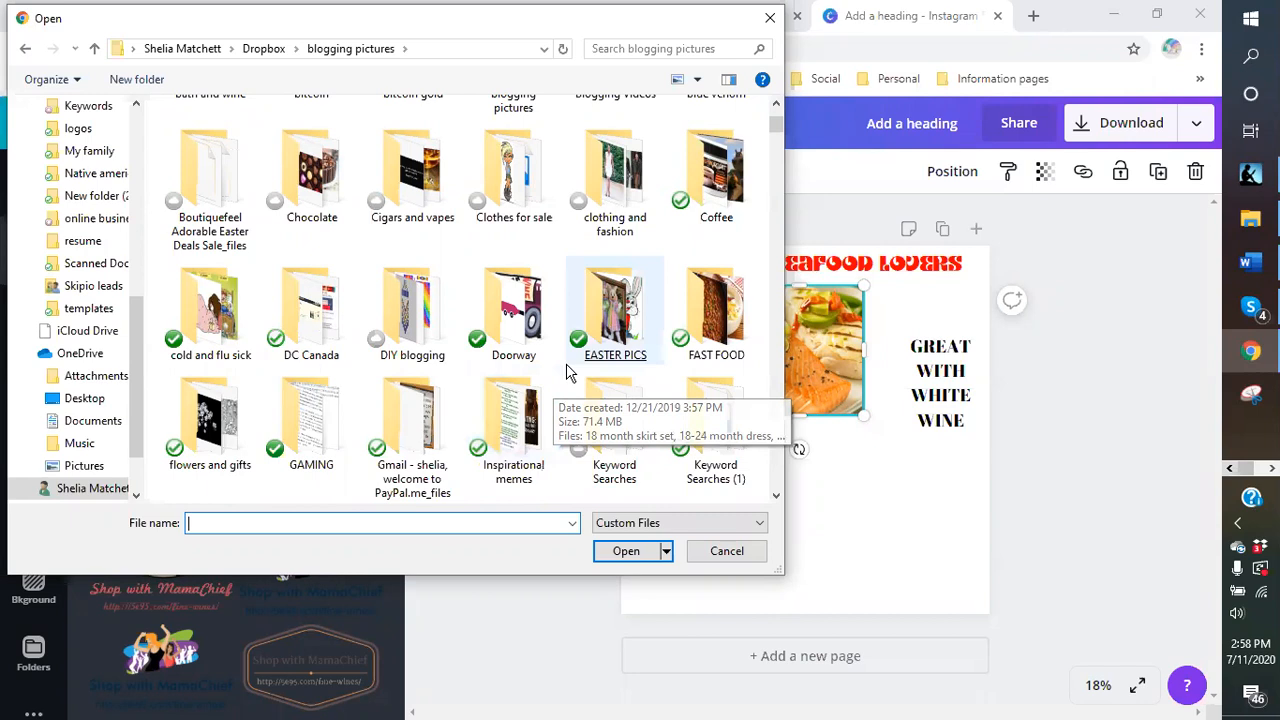
pyautogui.scroll(-3, 567, 372)
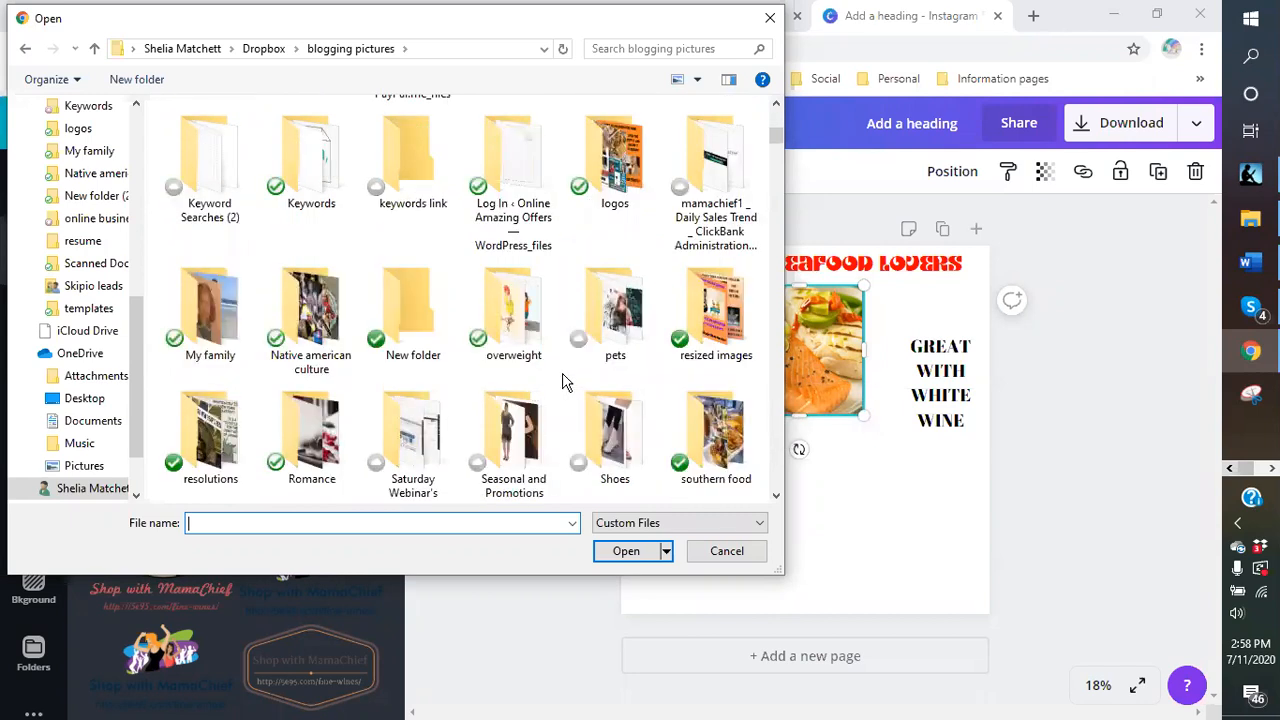
pyautogui.scroll(-2, 563, 381)
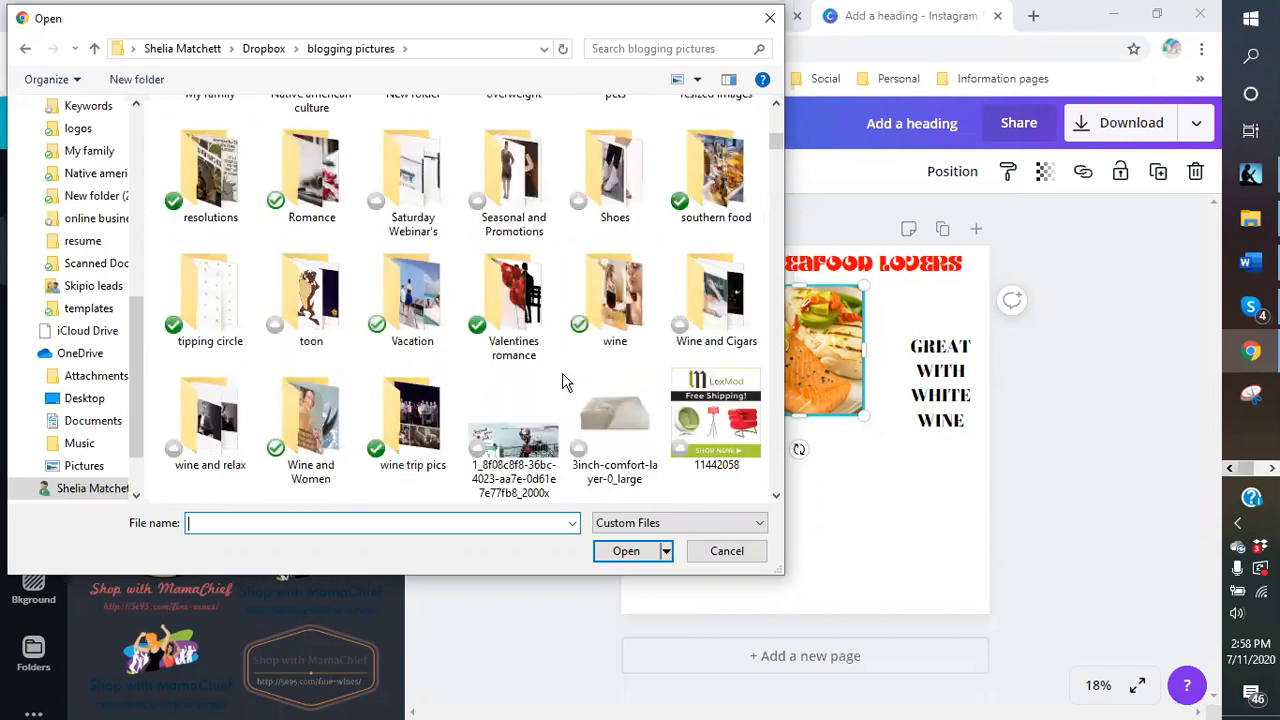
pyautogui.doubleClick(612, 318)
pyautogui.click(611, 318)
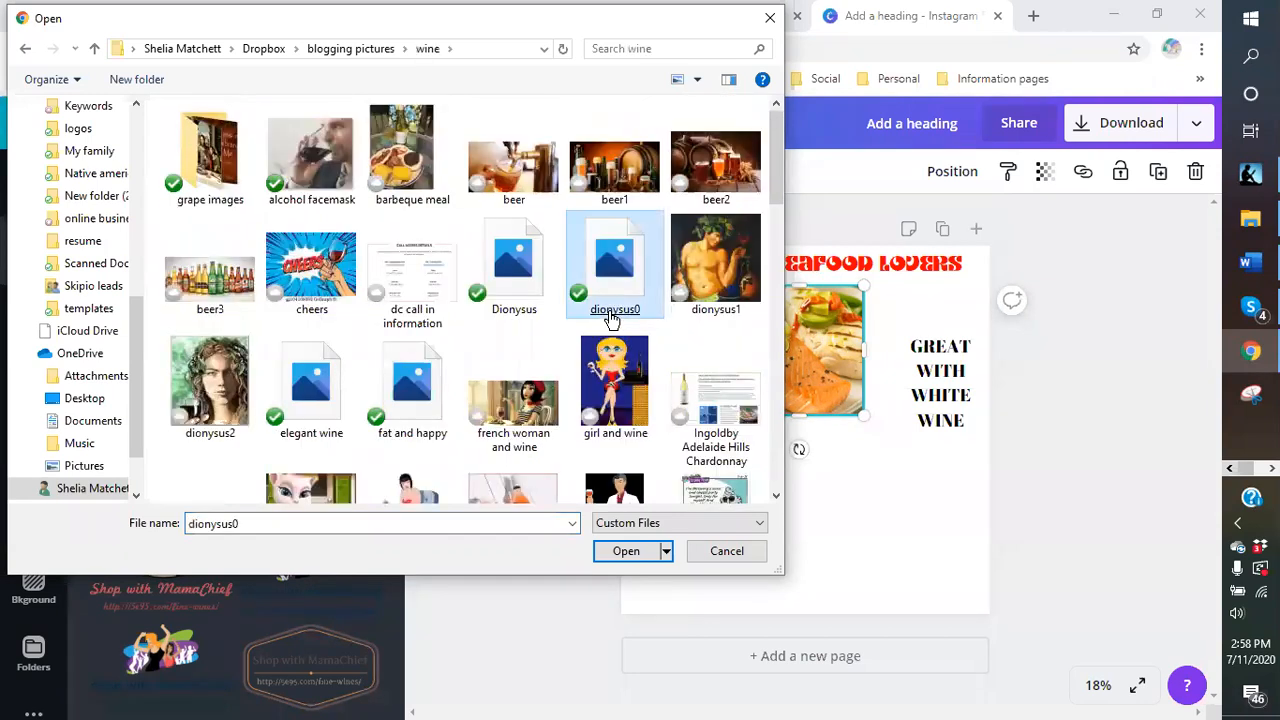
# Step: Examine the pictures in the "wine" folder for a suitable white wine image, then close the file chooser without uploading
pyautogui.scroll(-2, 607, 318)
pyautogui.click(607, 320)
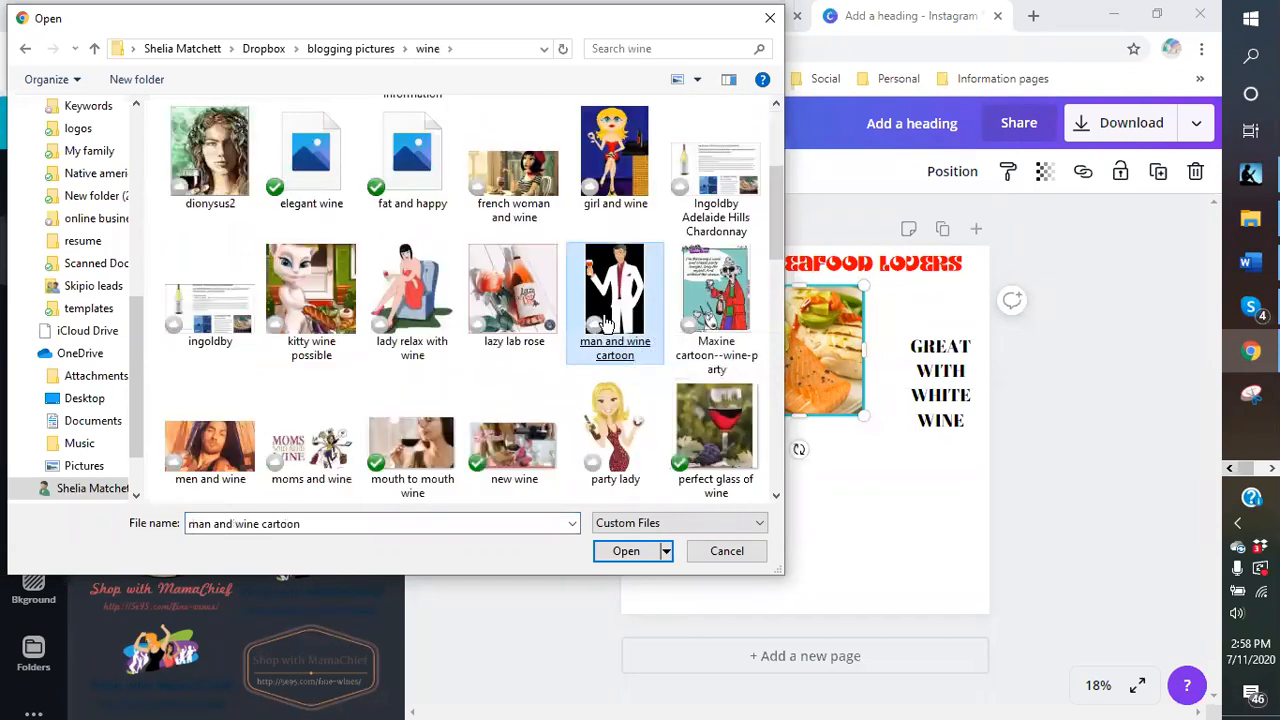
pyautogui.scroll(-2, 604, 325)
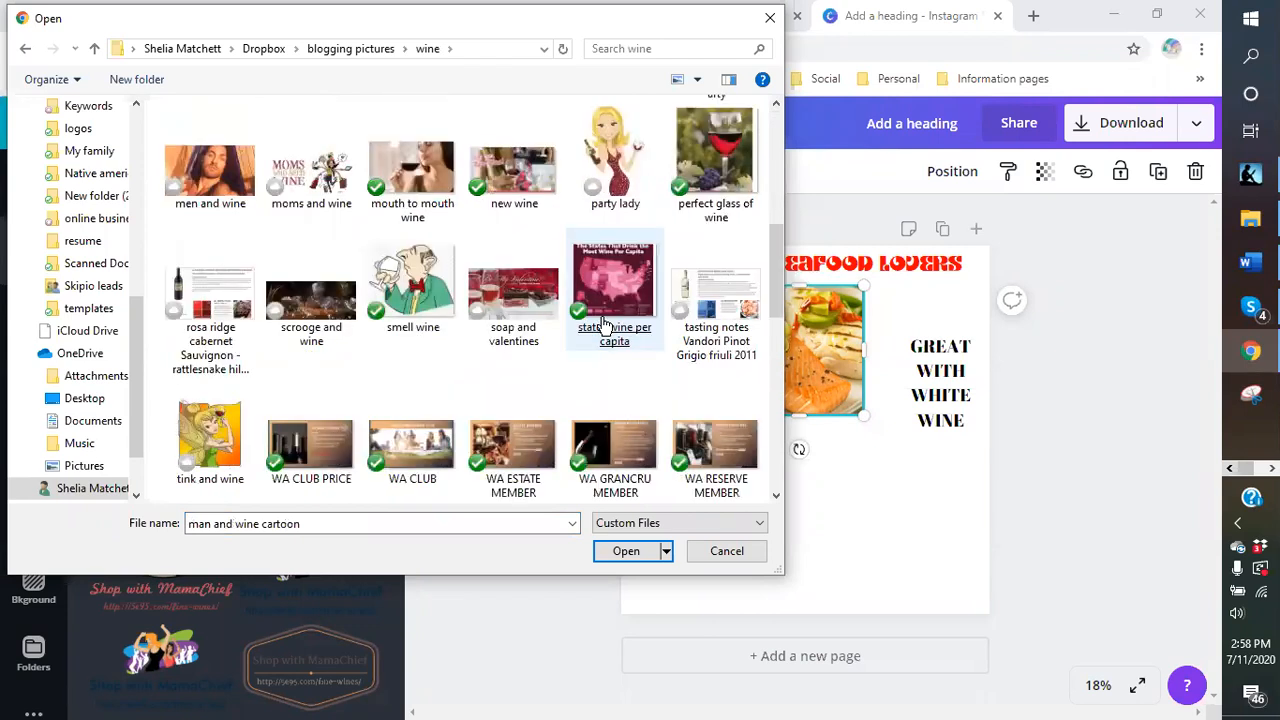
pyautogui.scroll(-2, 604, 325)
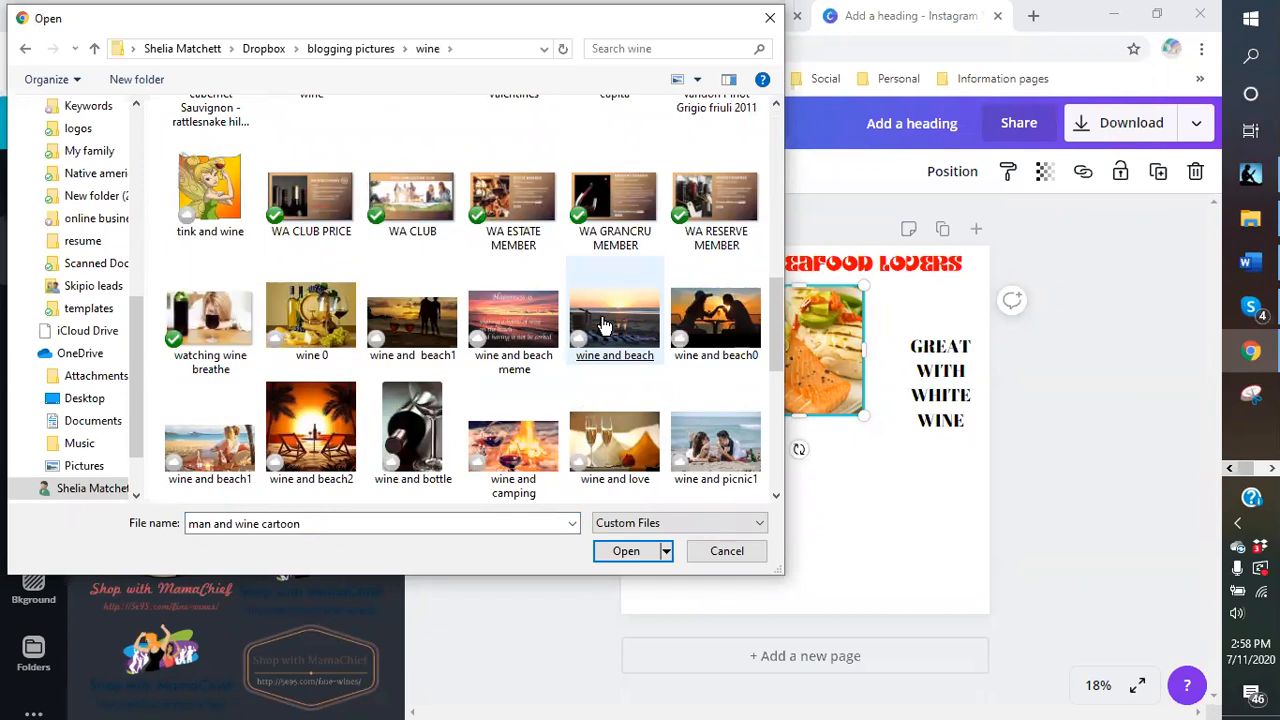
pyautogui.scroll(-2, 604, 325)
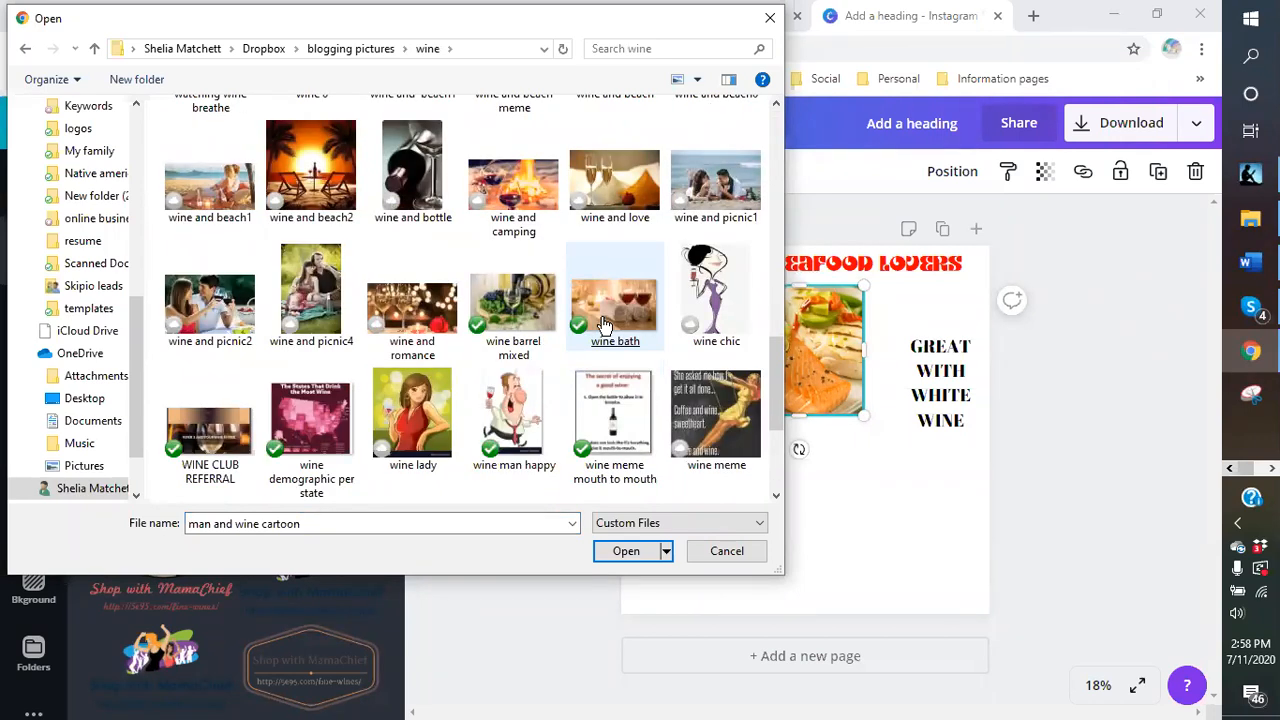
pyautogui.scroll(-2, 604, 325)
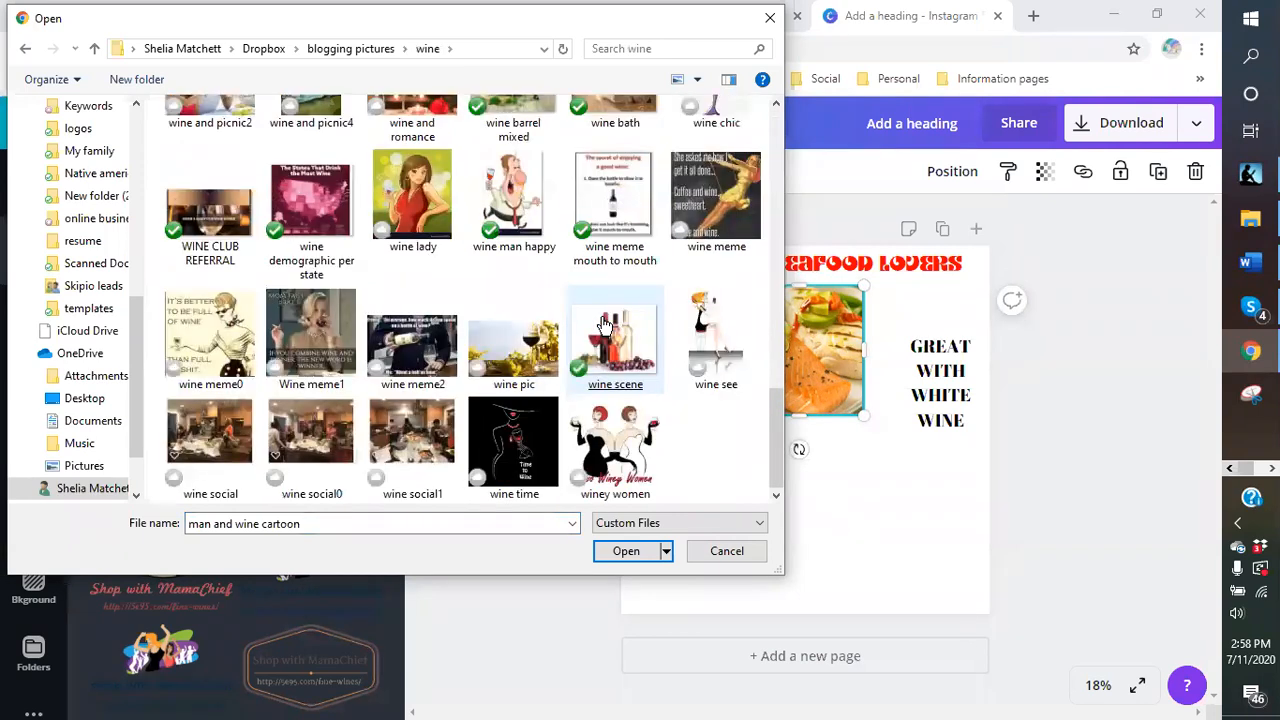
pyautogui.scroll(2, 604, 325)
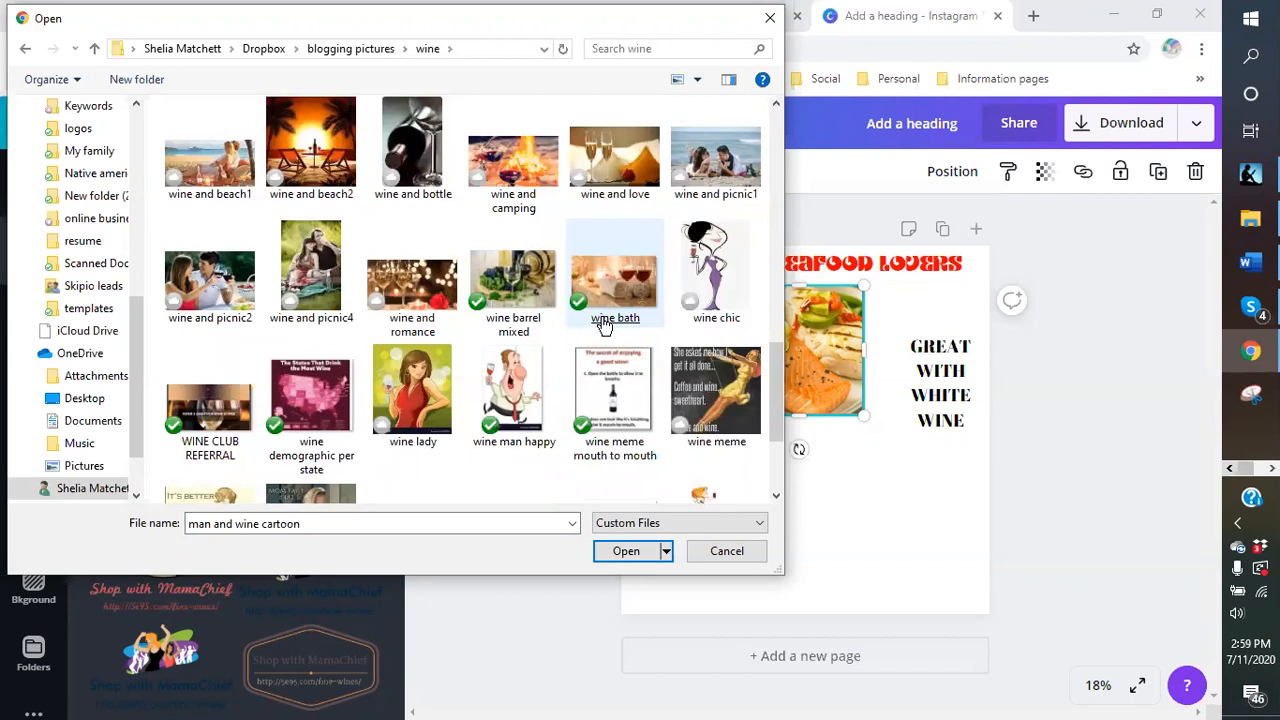
pyautogui.scroll(2, 604, 325)
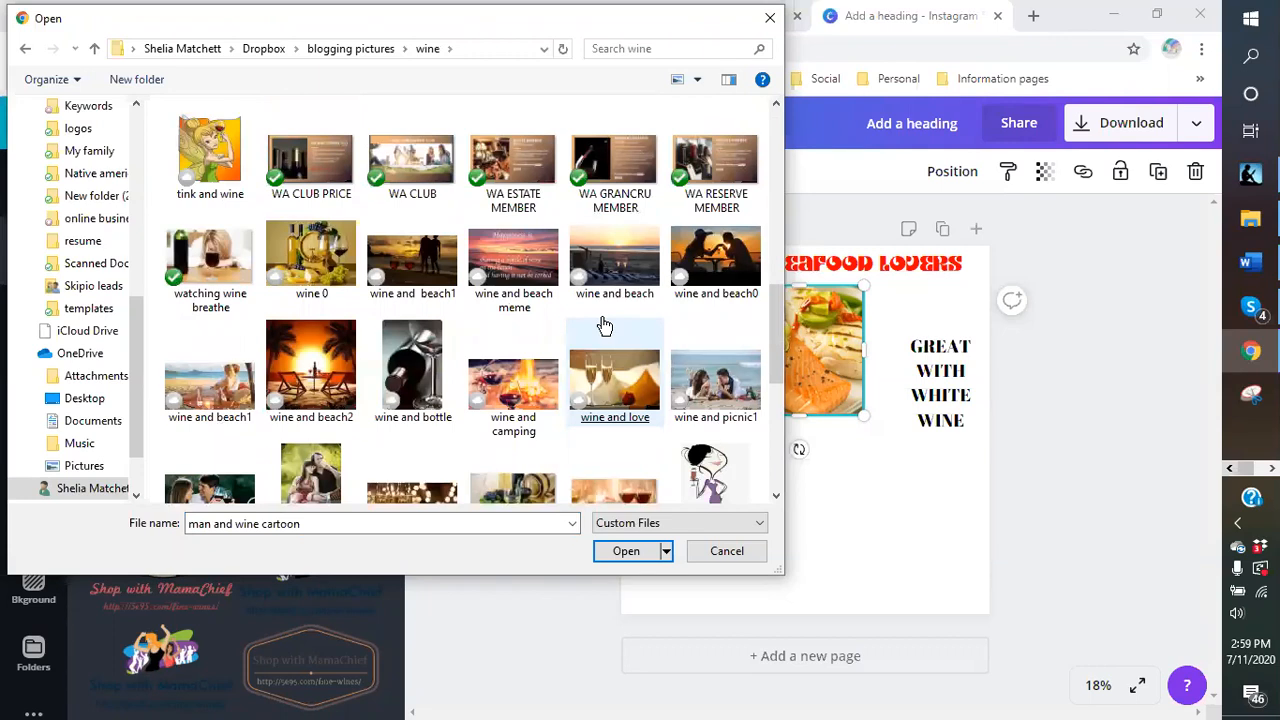
pyautogui.scroll(2, 604, 325)
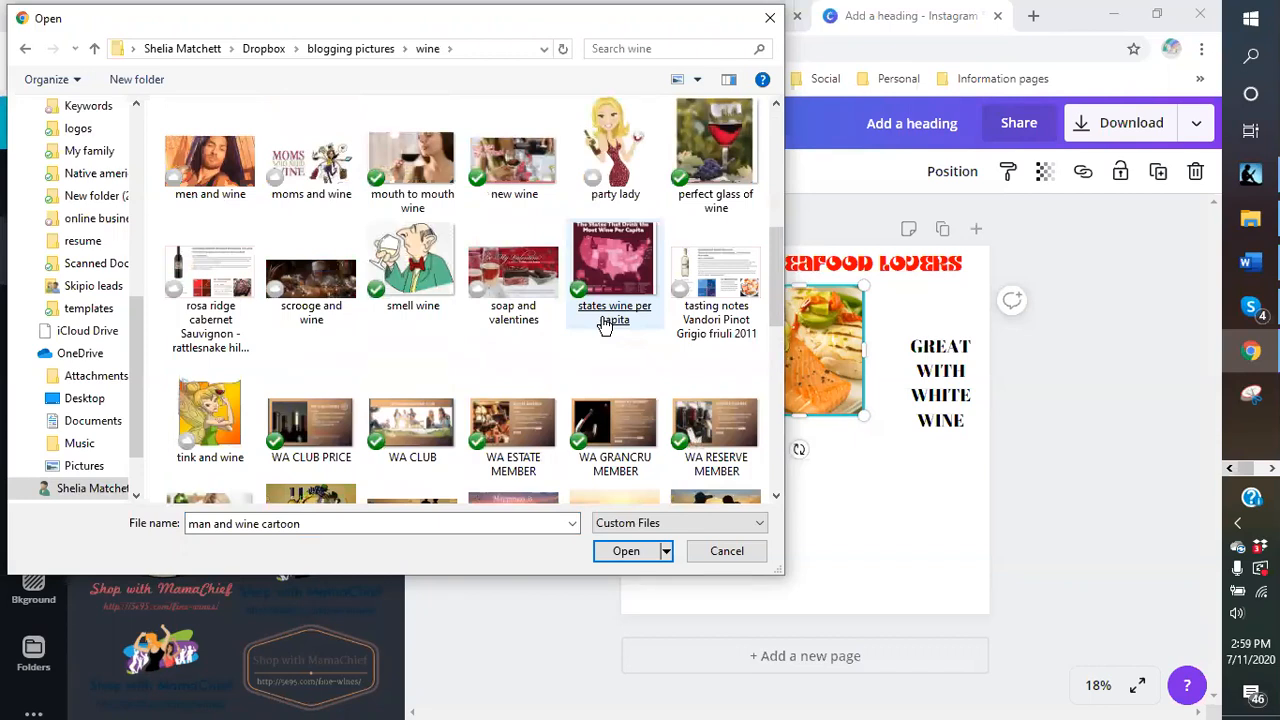
pyautogui.scroll(2, 604, 325)
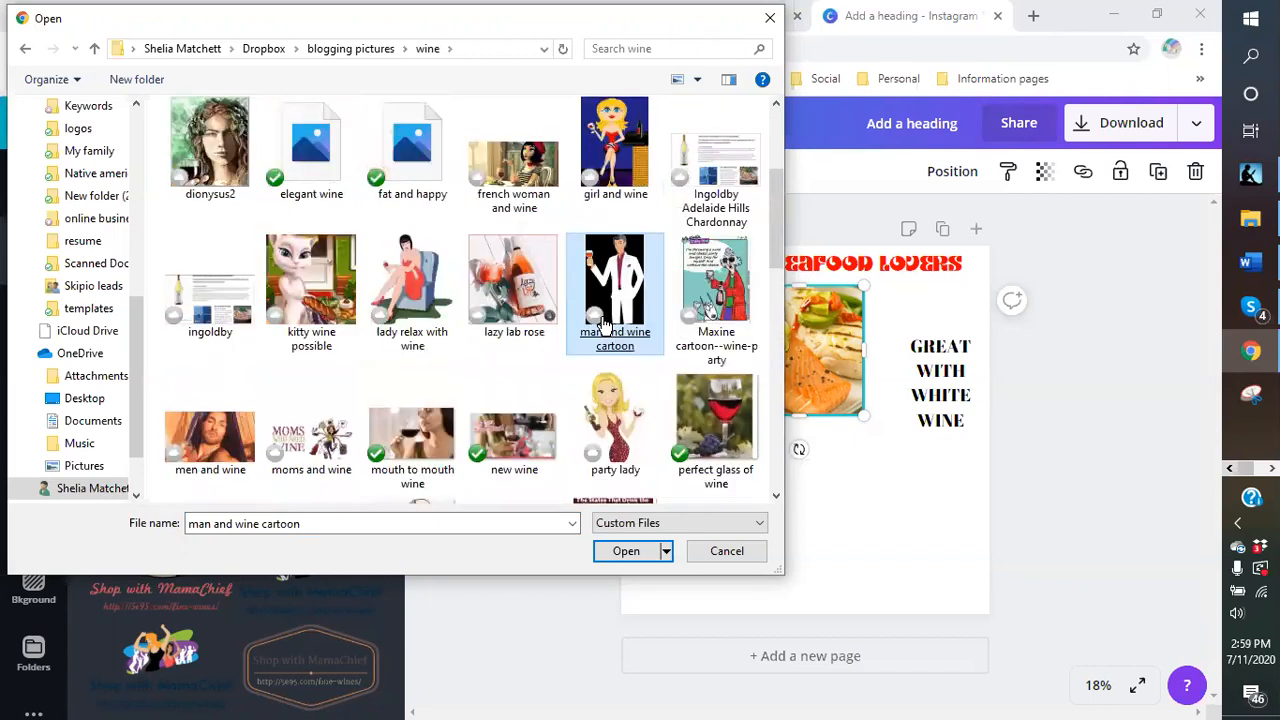
pyautogui.scroll(2, 604, 325)
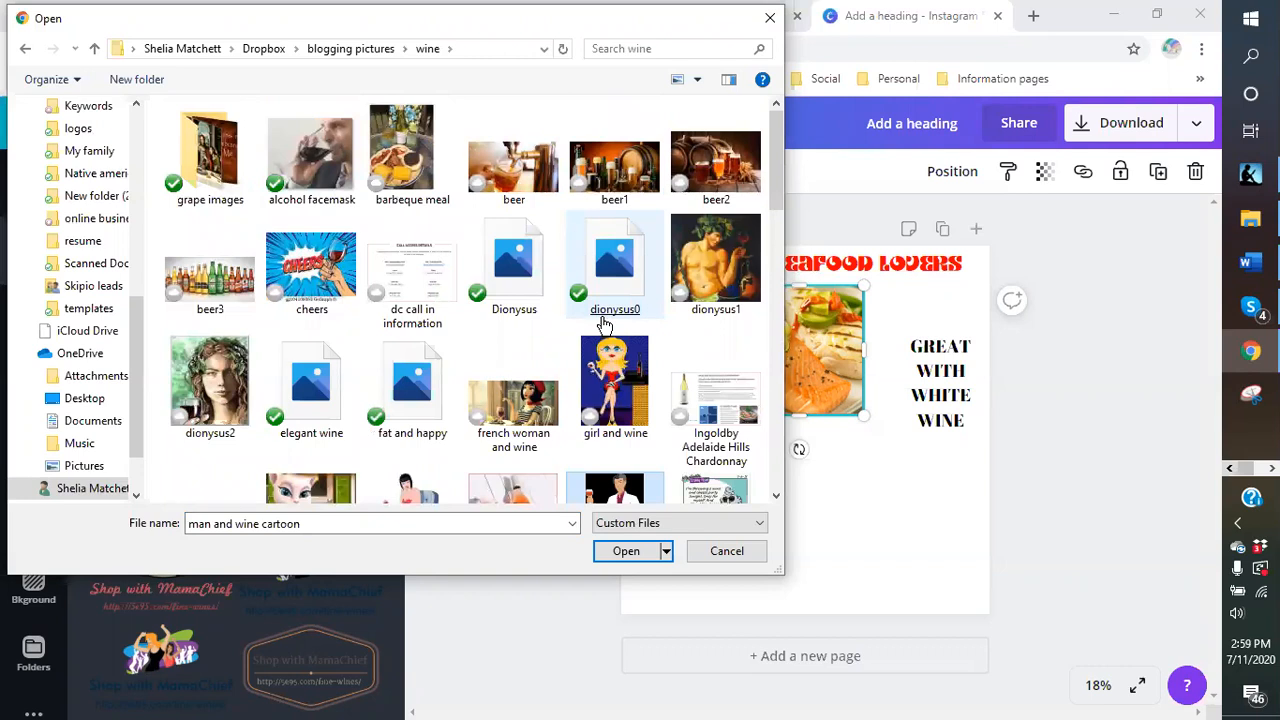
pyautogui.click(769, 17)
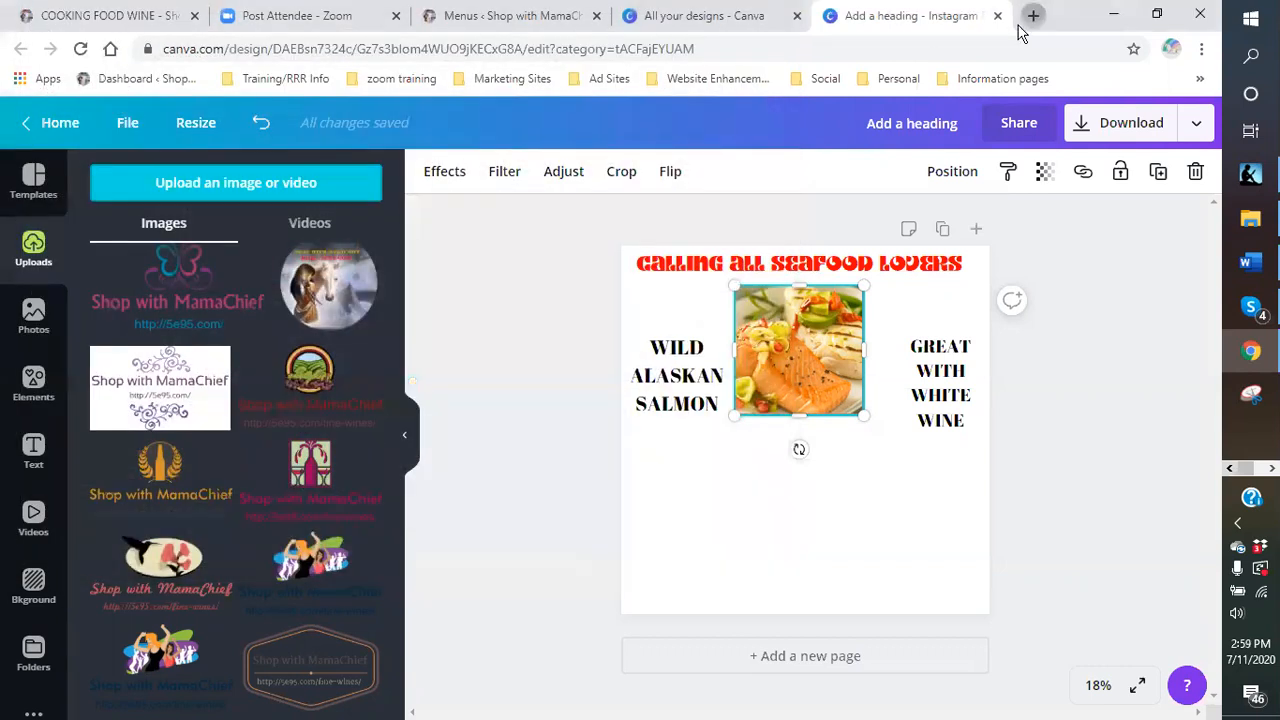
# Step: Search Google for "GLASS OF WHITE WINE" in a new browser tab and show the image results
pyautogui.click(1033, 16)
pyautogui.write('GLAS')
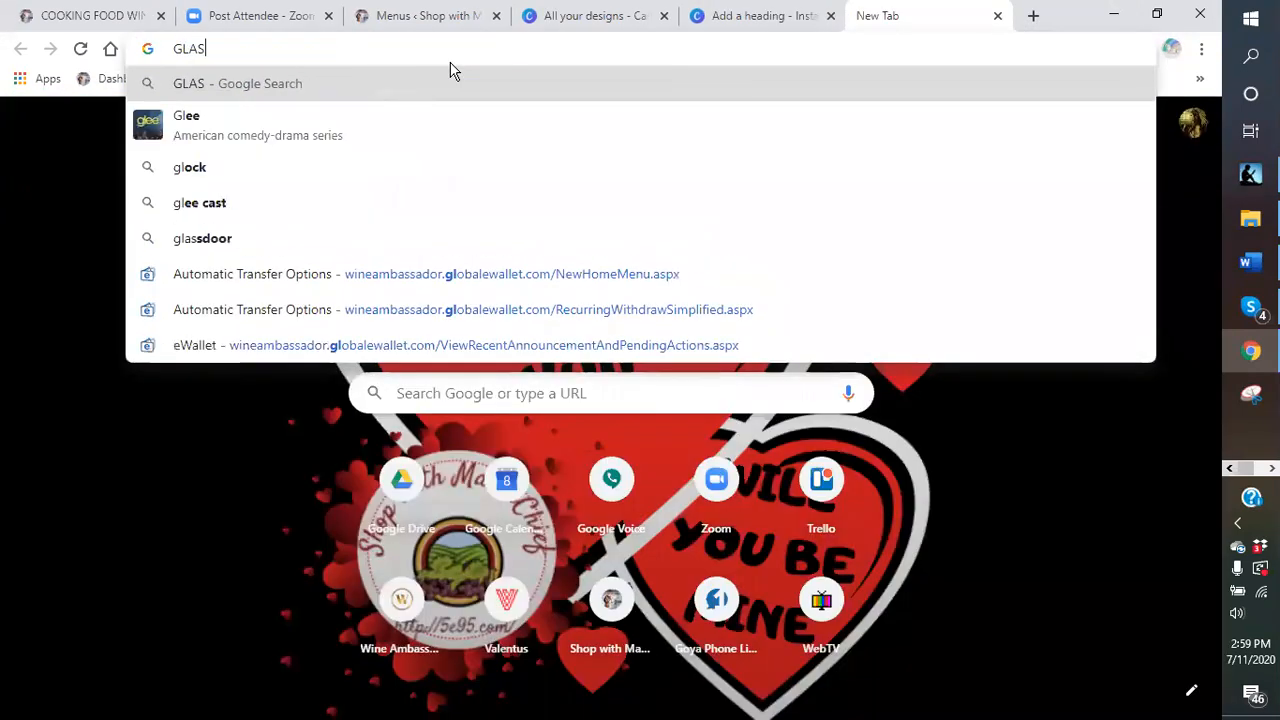
pyautogui.write('S OF WH')
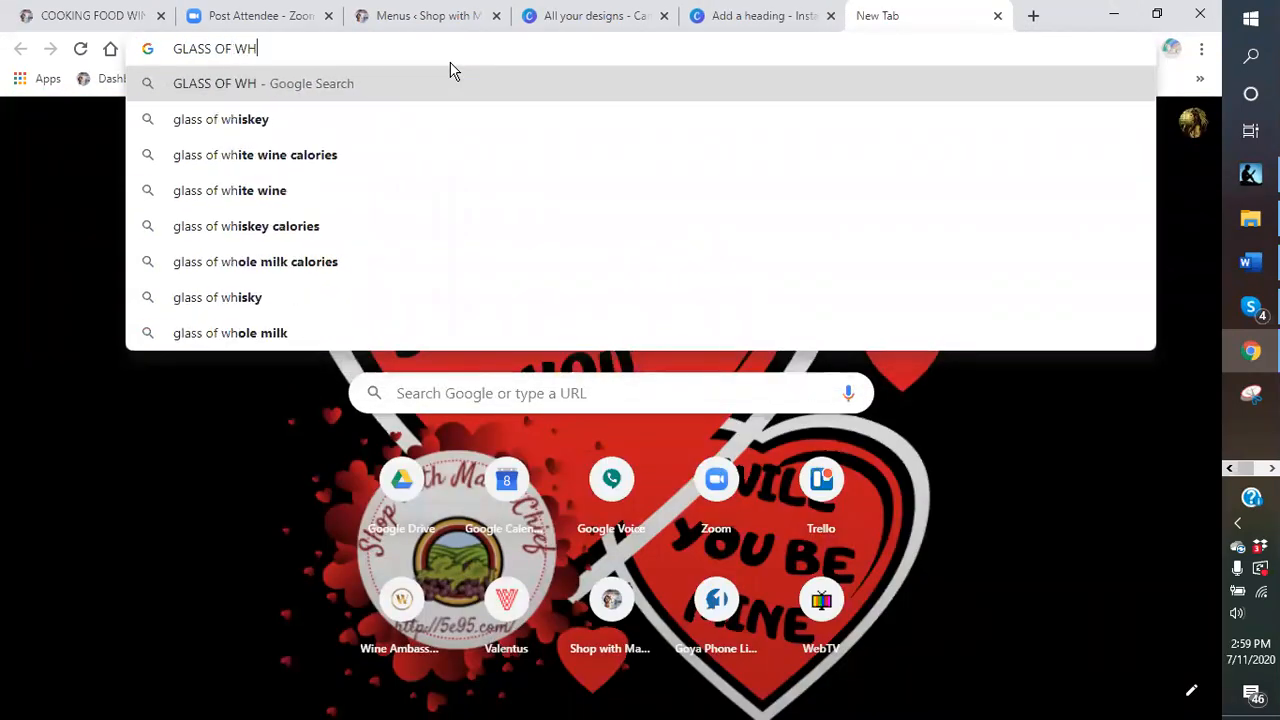
pyautogui.write('ITE WINE')
pyautogui.press('Return')
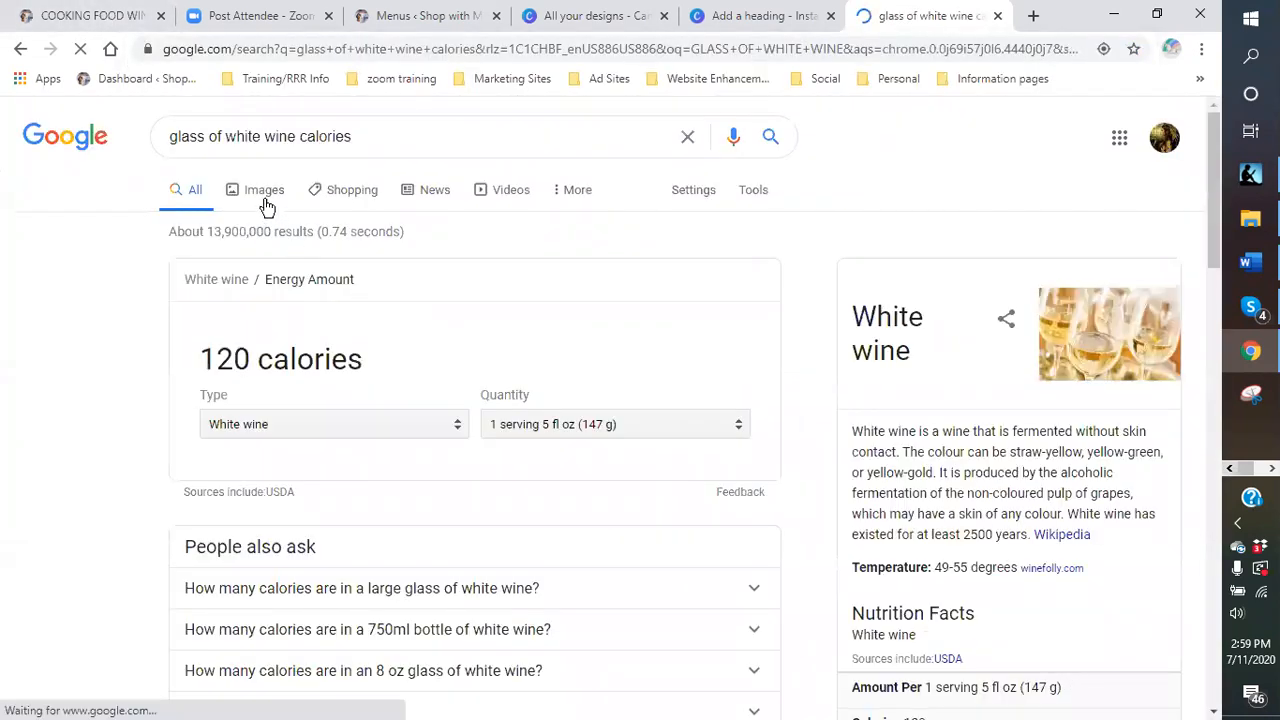
pyautogui.click(262, 191)
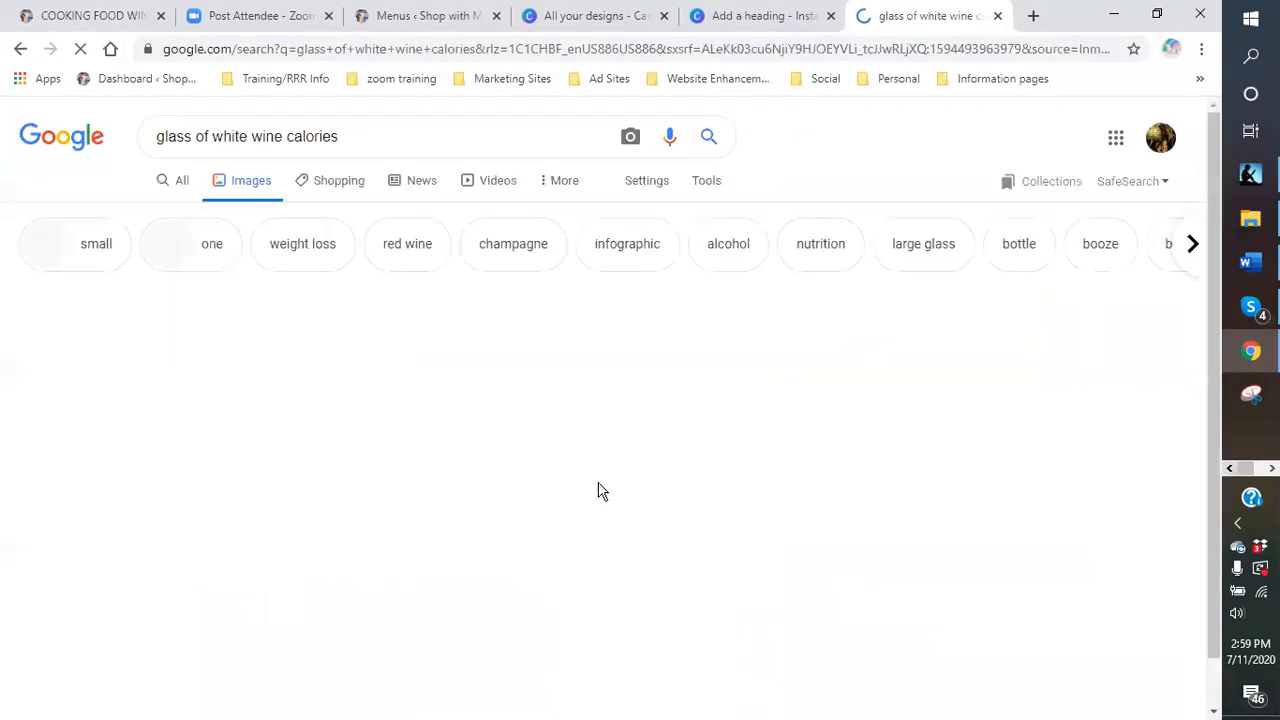
# Step: Look through the image results for a suitable picture of a glass of white wine
pyautogui.scroll(-2, 93, 465)
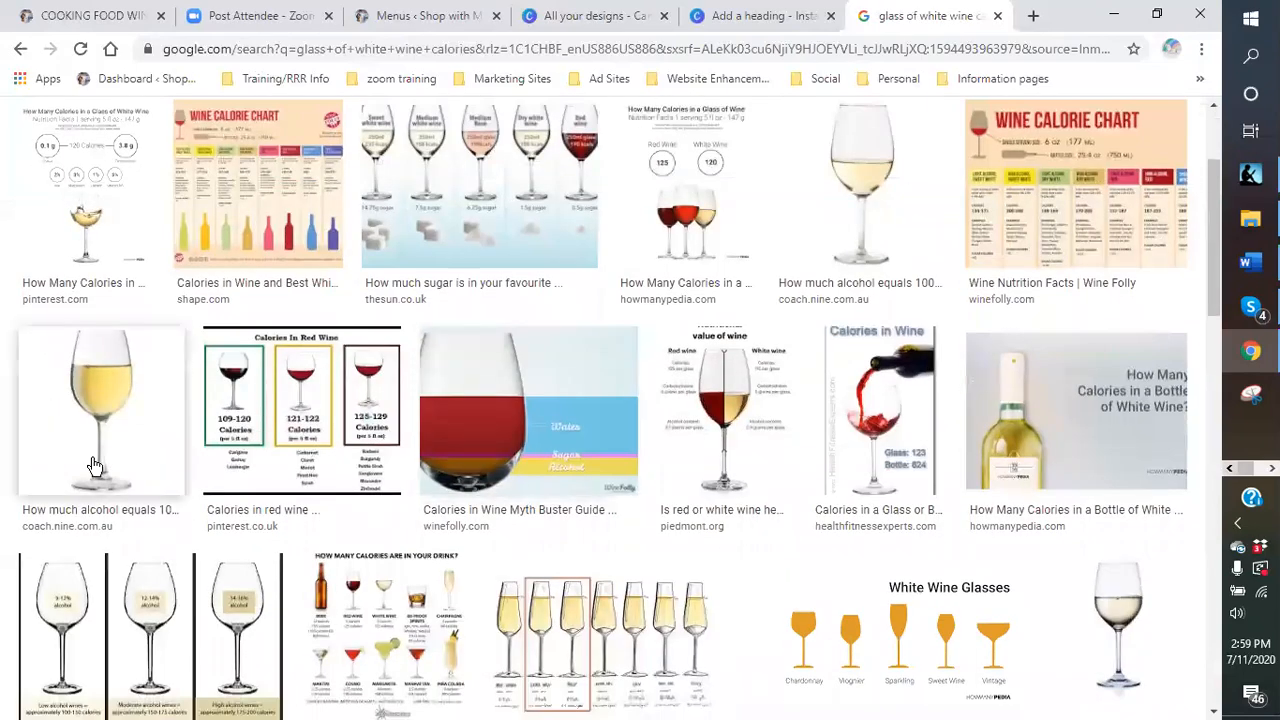
pyautogui.scroll(-1, 110, 400)
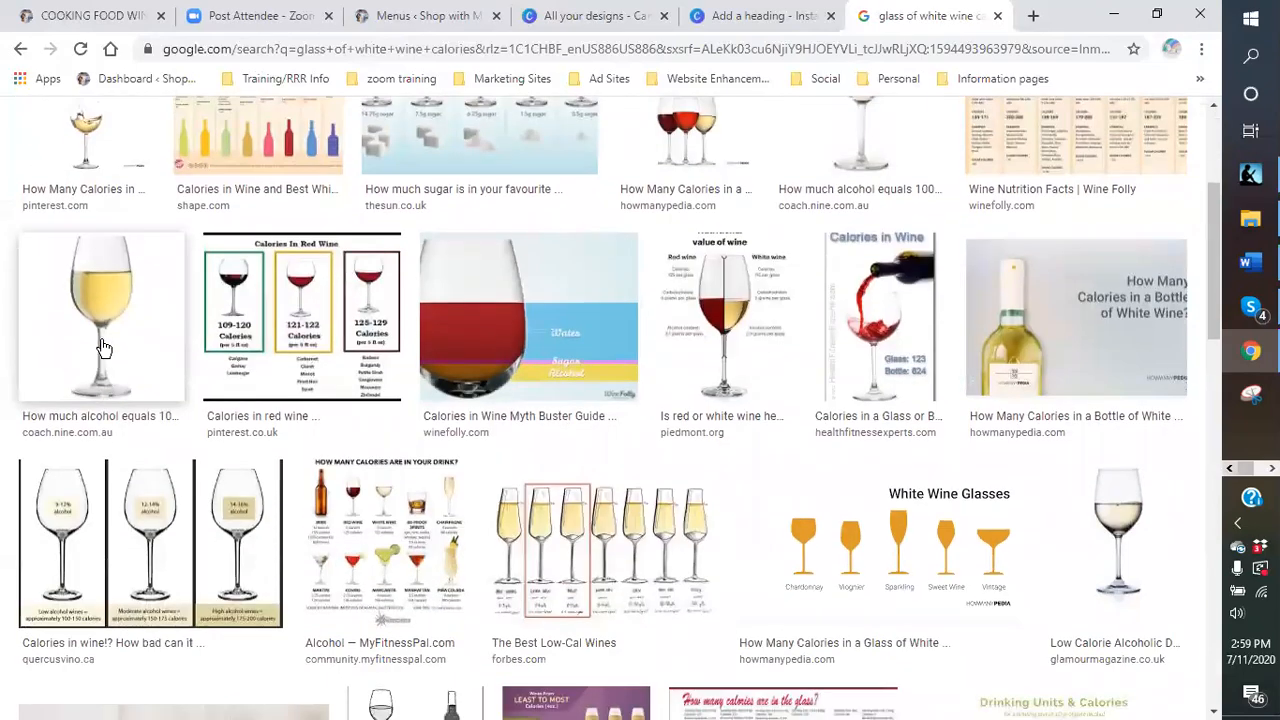
pyautogui.scroll(-9, 104, 347)
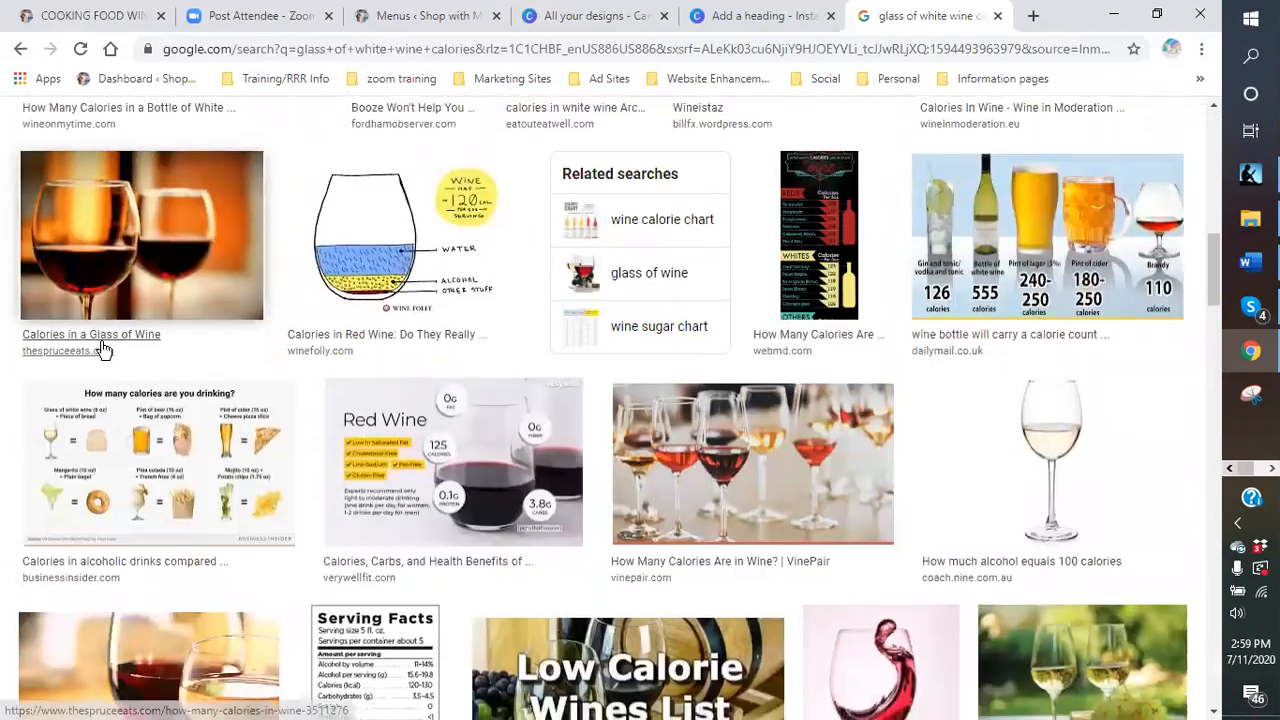
pyautogui.scroll(-4, 104, 347)
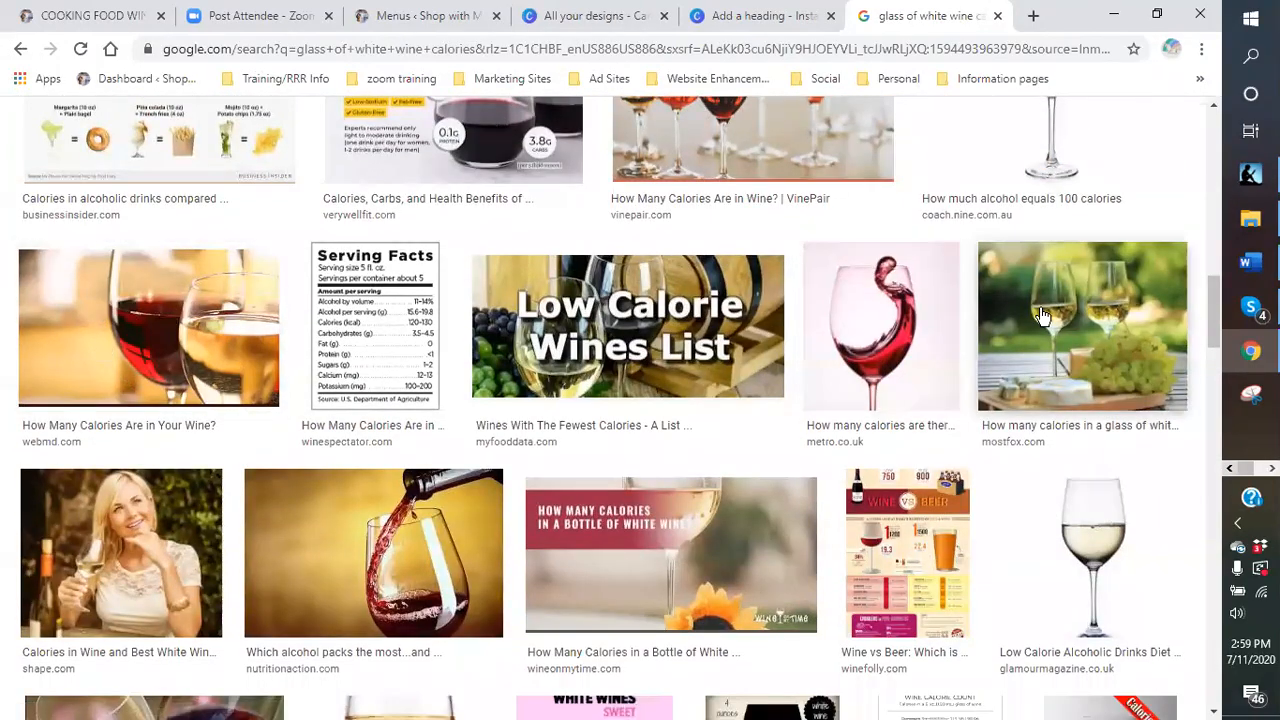
pyautogui.scroll(-5, 309, 426)
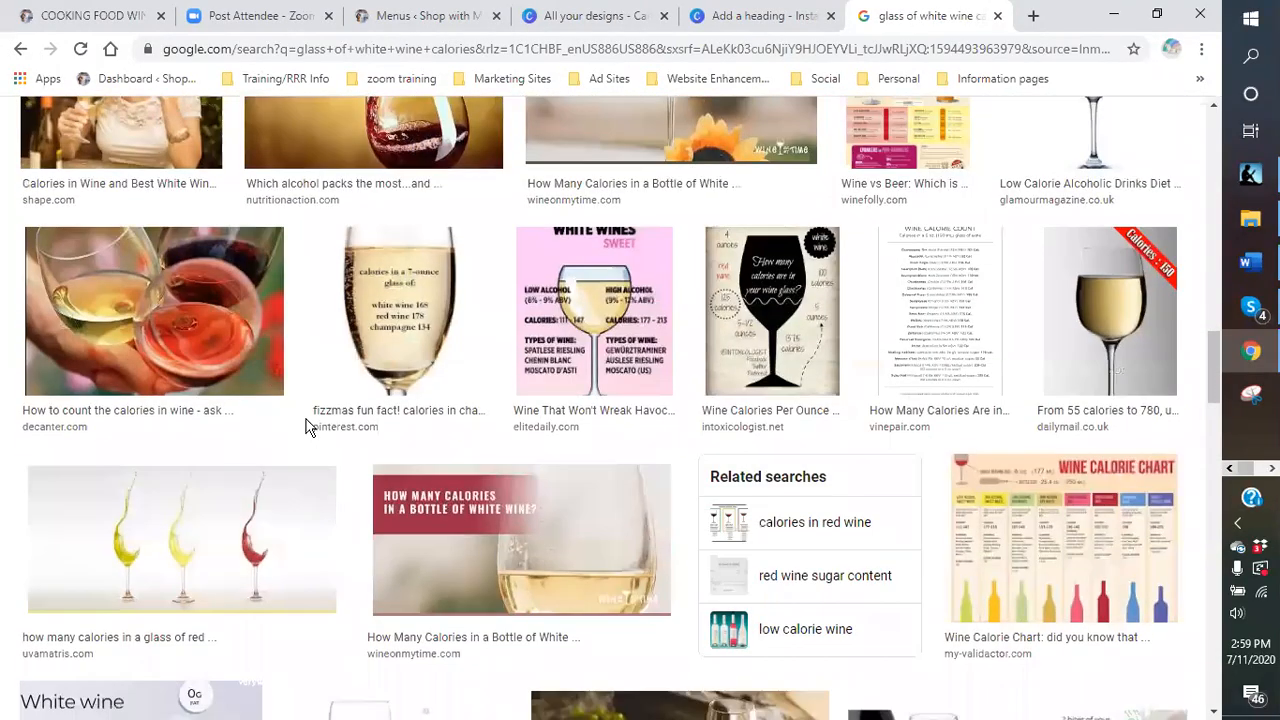
pyautogui.scroll(-3, 309, 426)
pyautogui.scroll(-3, 309, 426)
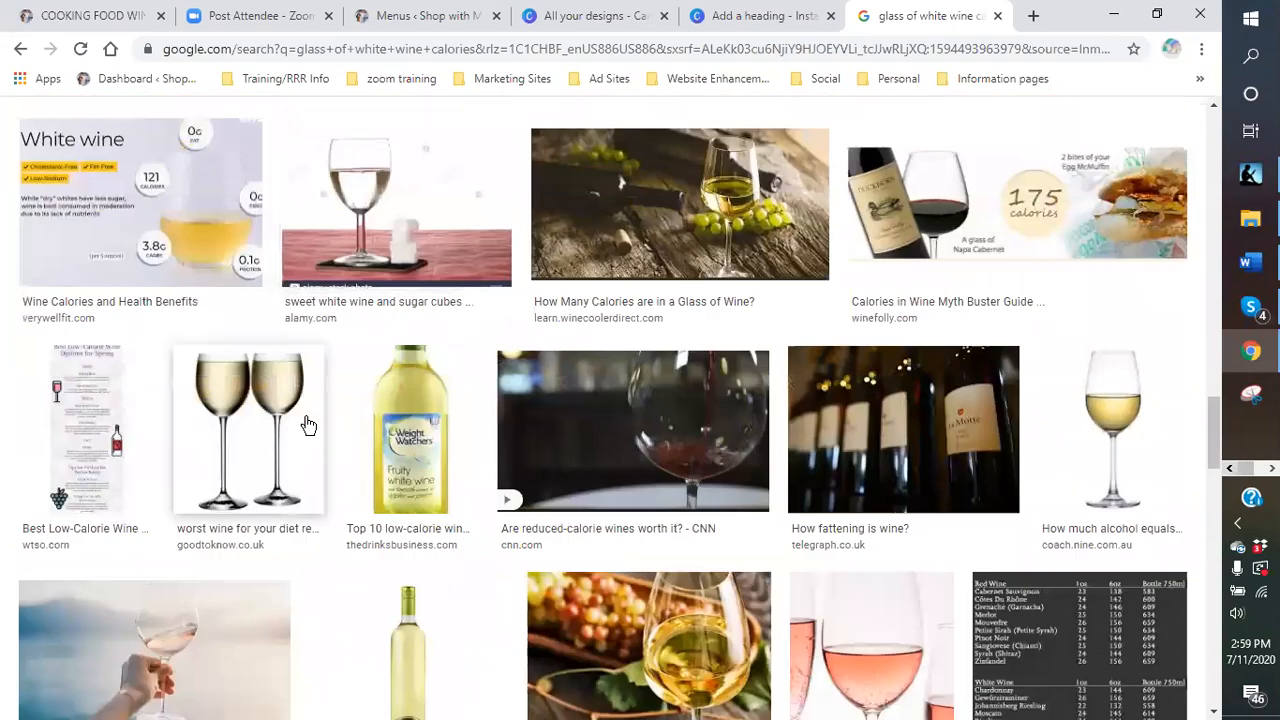
pyautogui.scroll(-3, 309, 426)
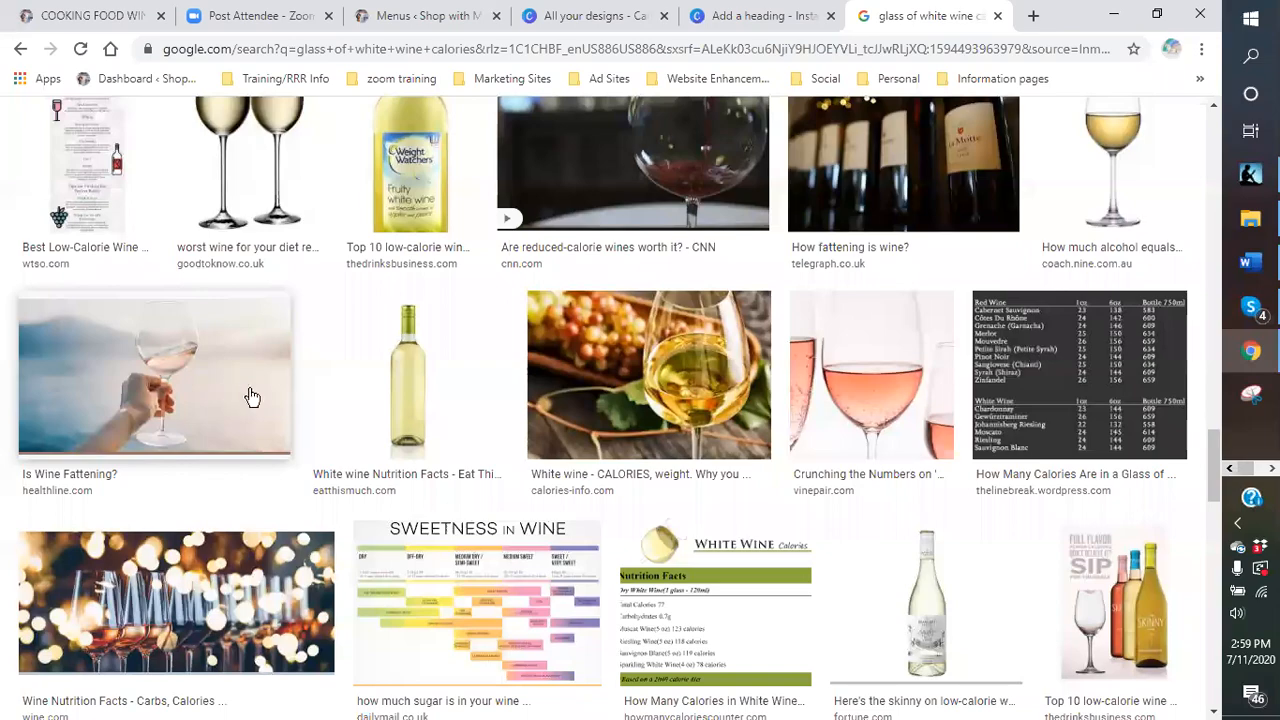
pyautogui.scroll(-6, 420, 394)
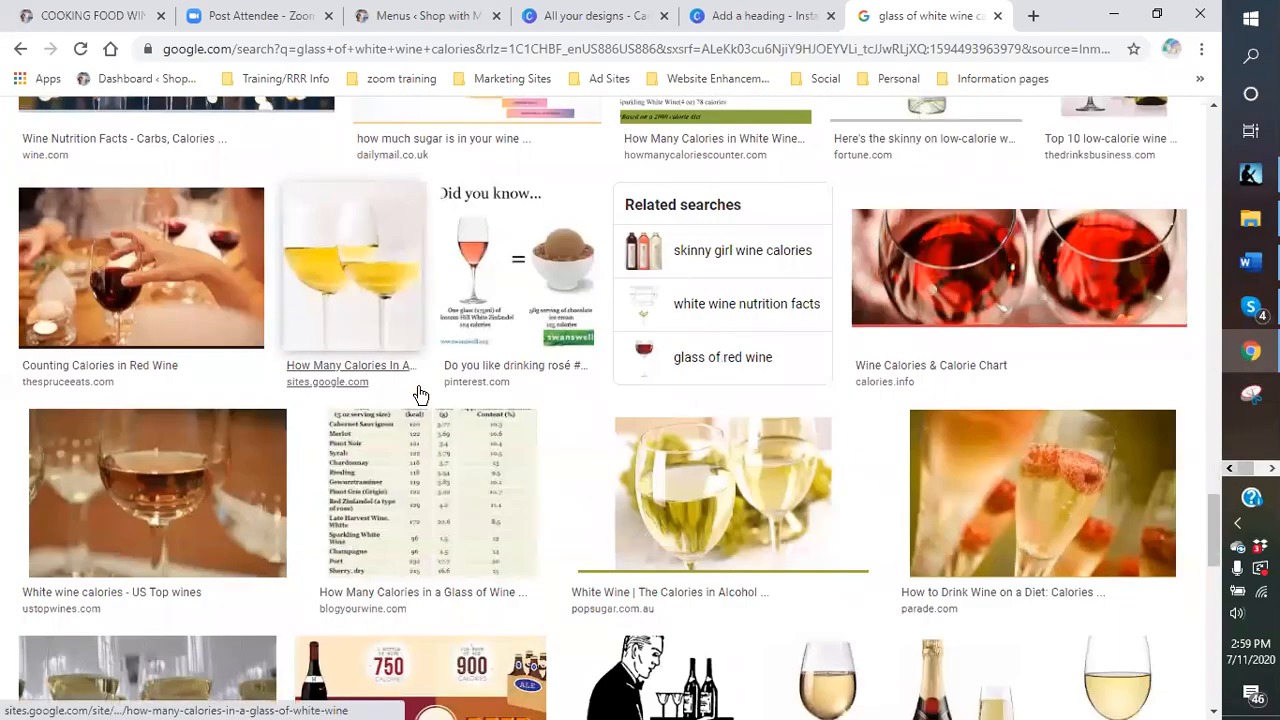
pyautogui.scroll(-4, 420, 394)
pyautogui.scroll(-2, 420, 394)
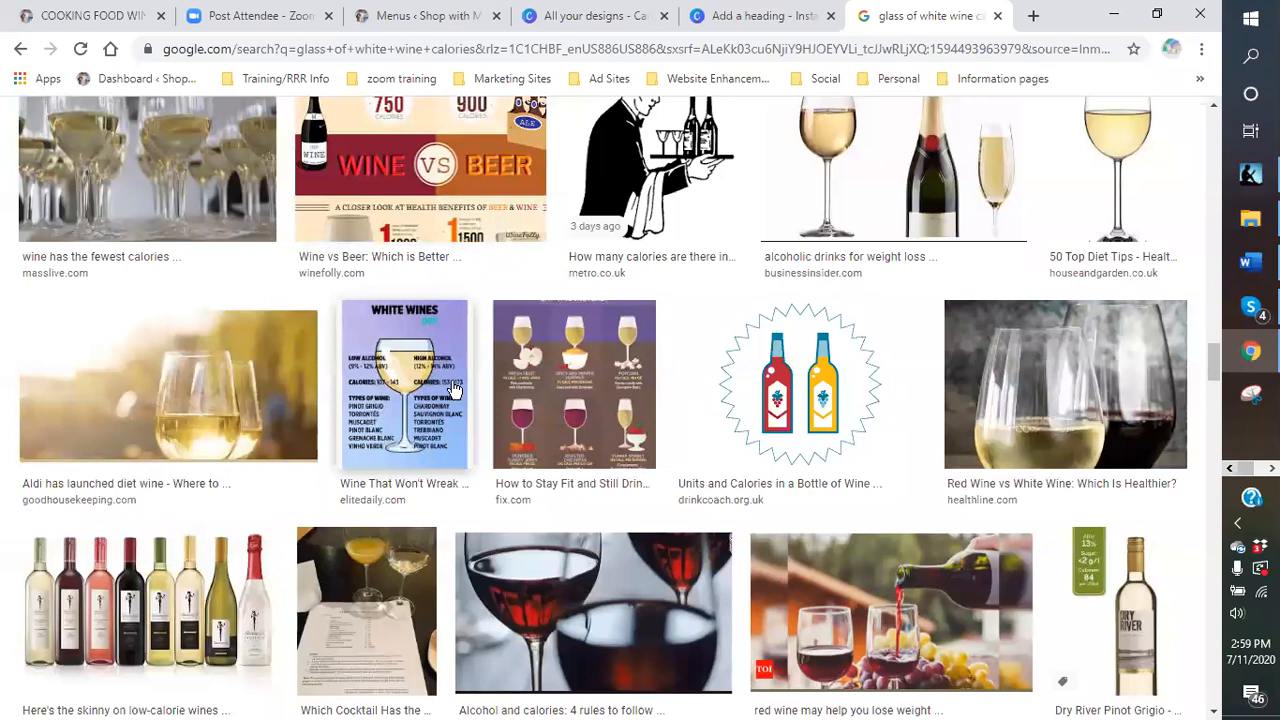
pyautogui.scroll(-9, 277, 417)
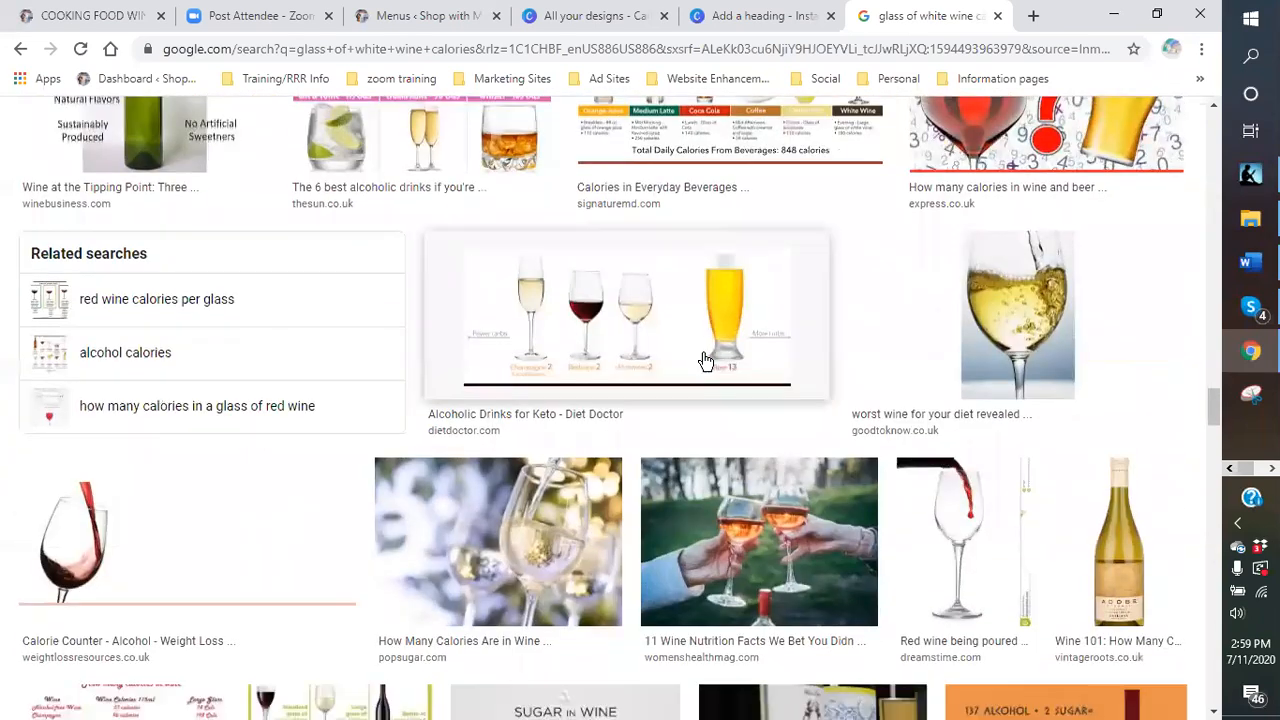
# Step: Save the GoodtoKnow white wine glass picture as White-wine-spritzer-scaled in the "wine" folder of "blogging pictures", then close the search results
pyautogui.click(1041, 333)
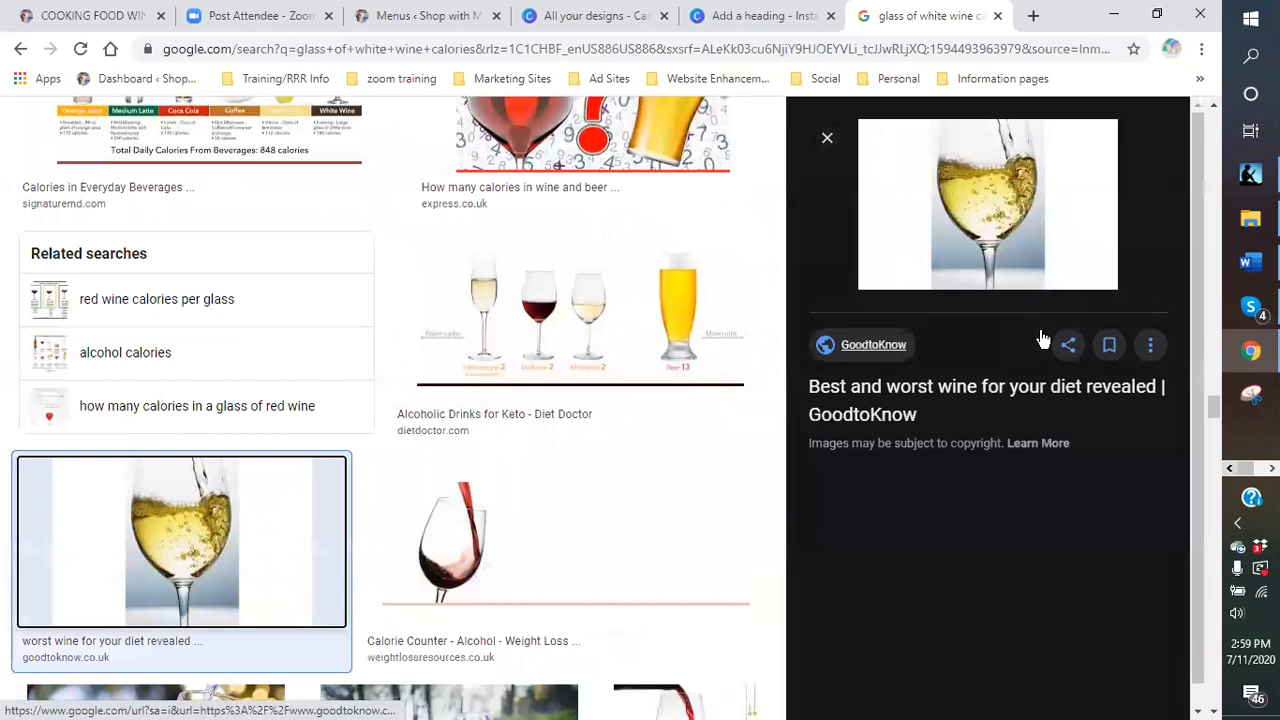
pyautogui.rightClick(951, 209)
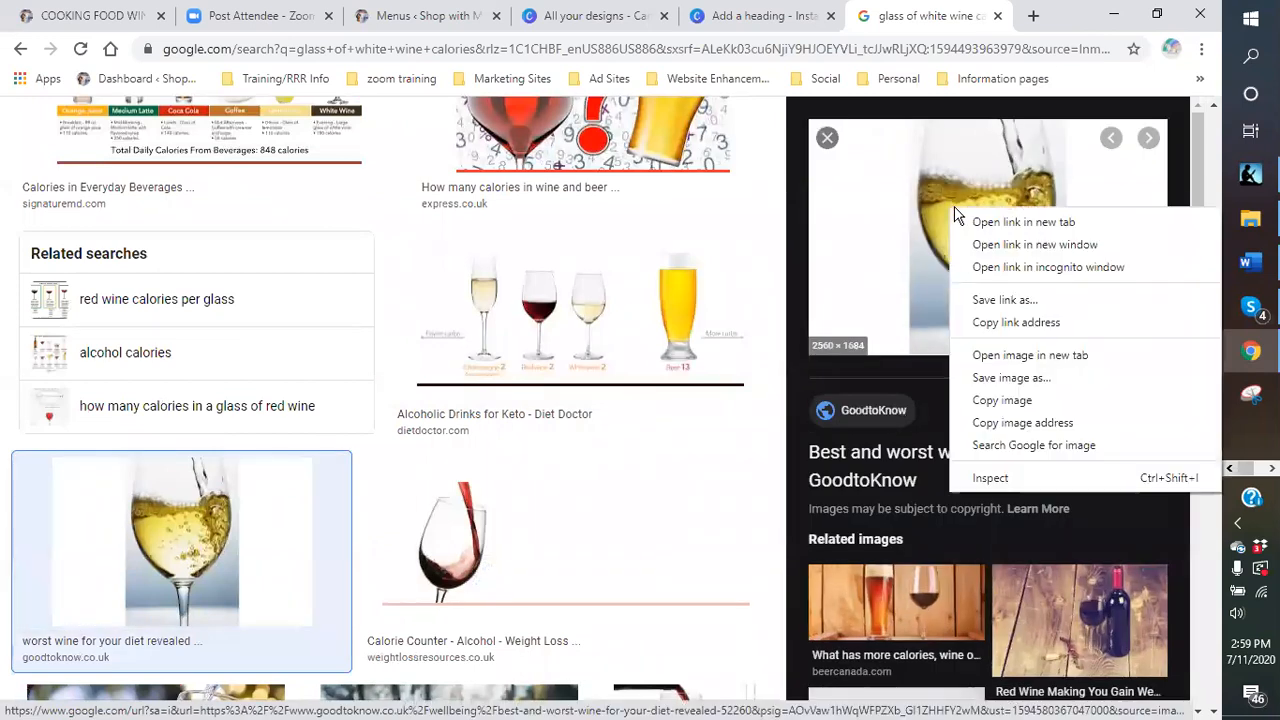
pyautogui.click(1012, 378)
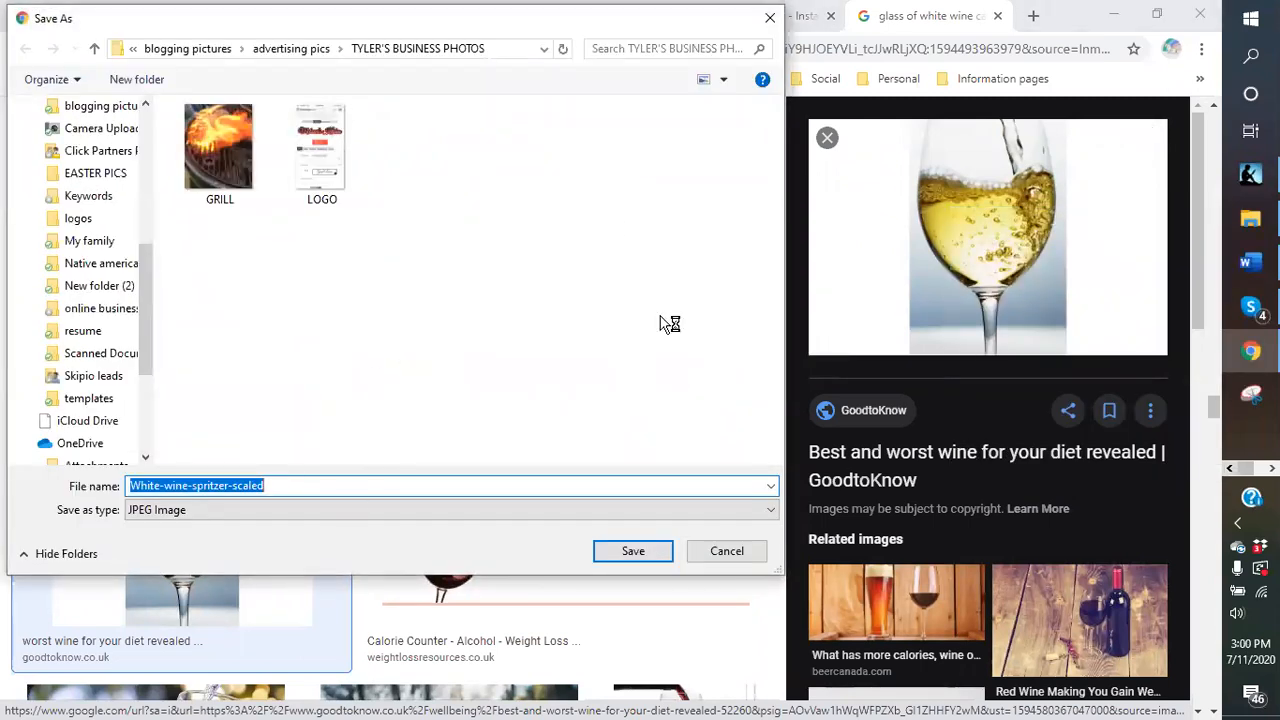
pyautogui.click(200, 50)
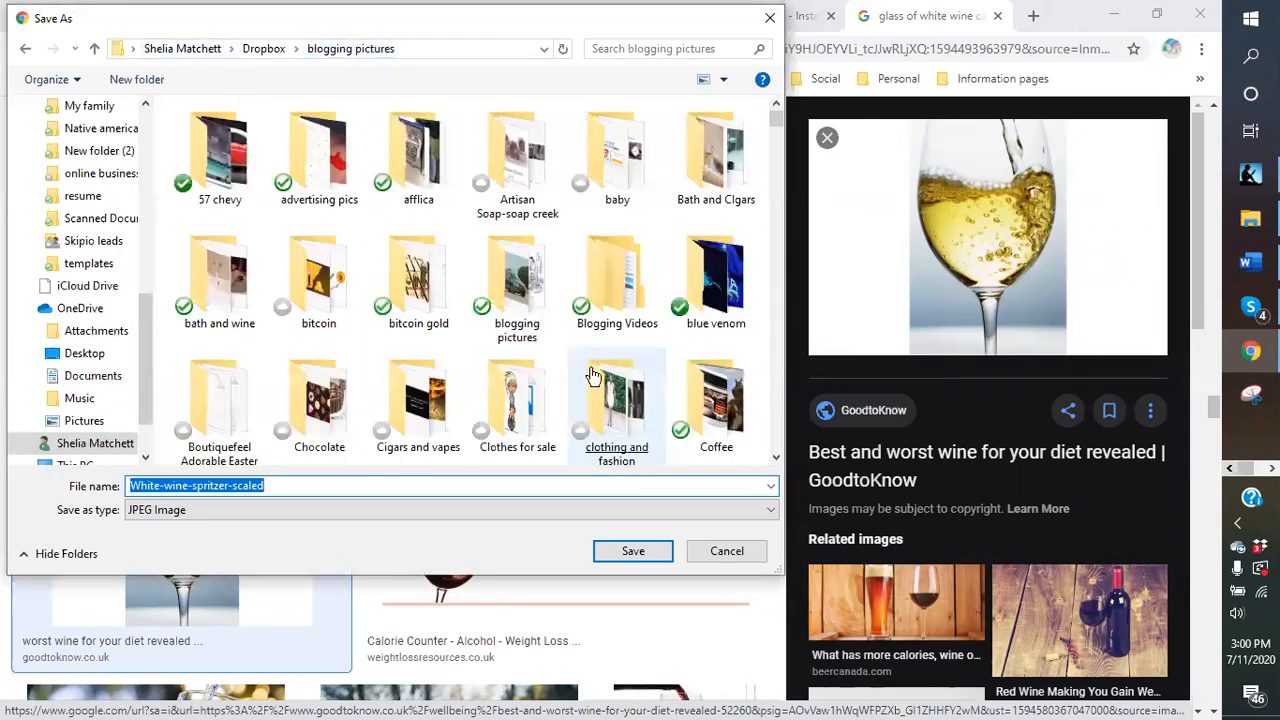
pyautogui.scroll(-5, 620, 400)
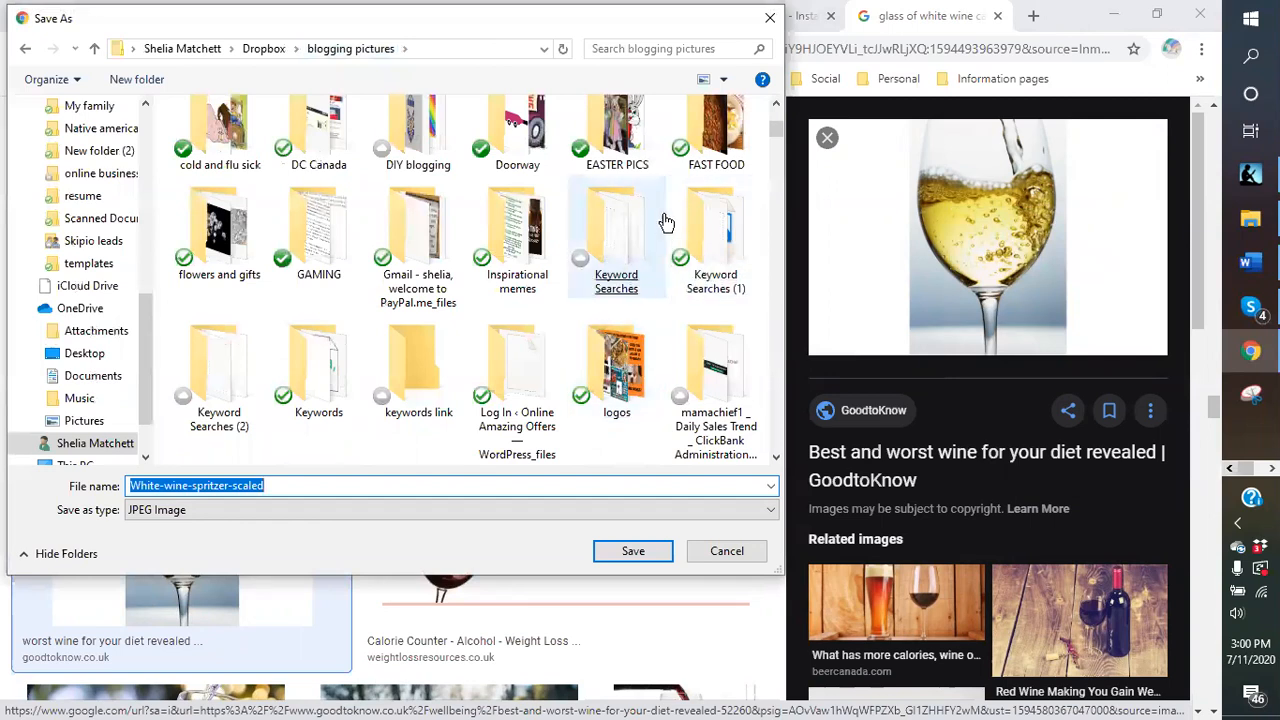
pyautogui.scroll(-5, 561, 331)
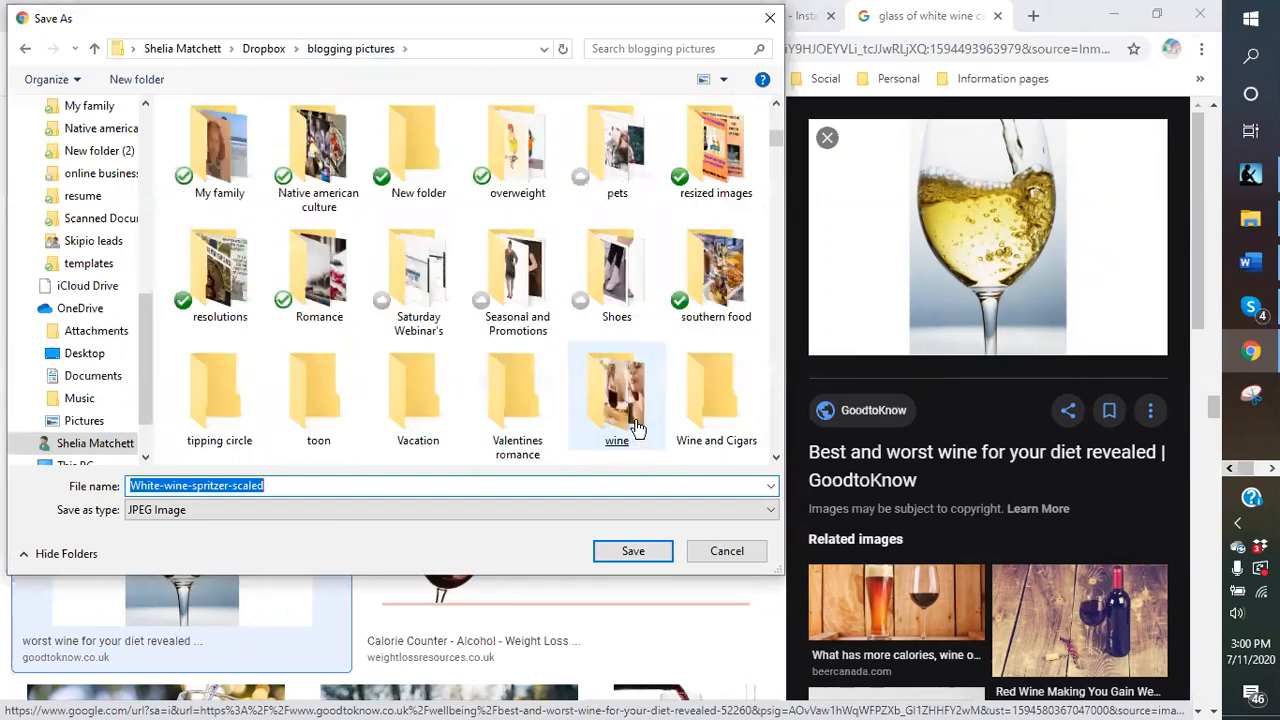
pyautogui.doubleClick(617, 262)
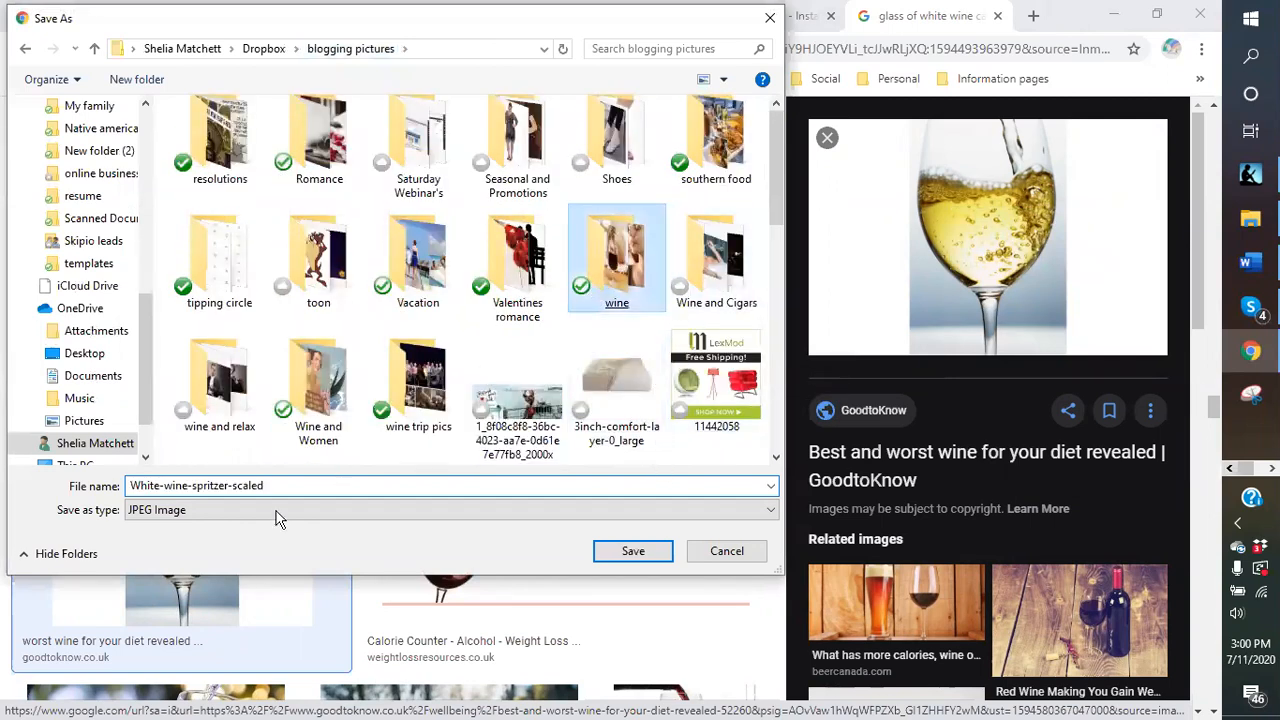
pyautogui.click(301, 486)
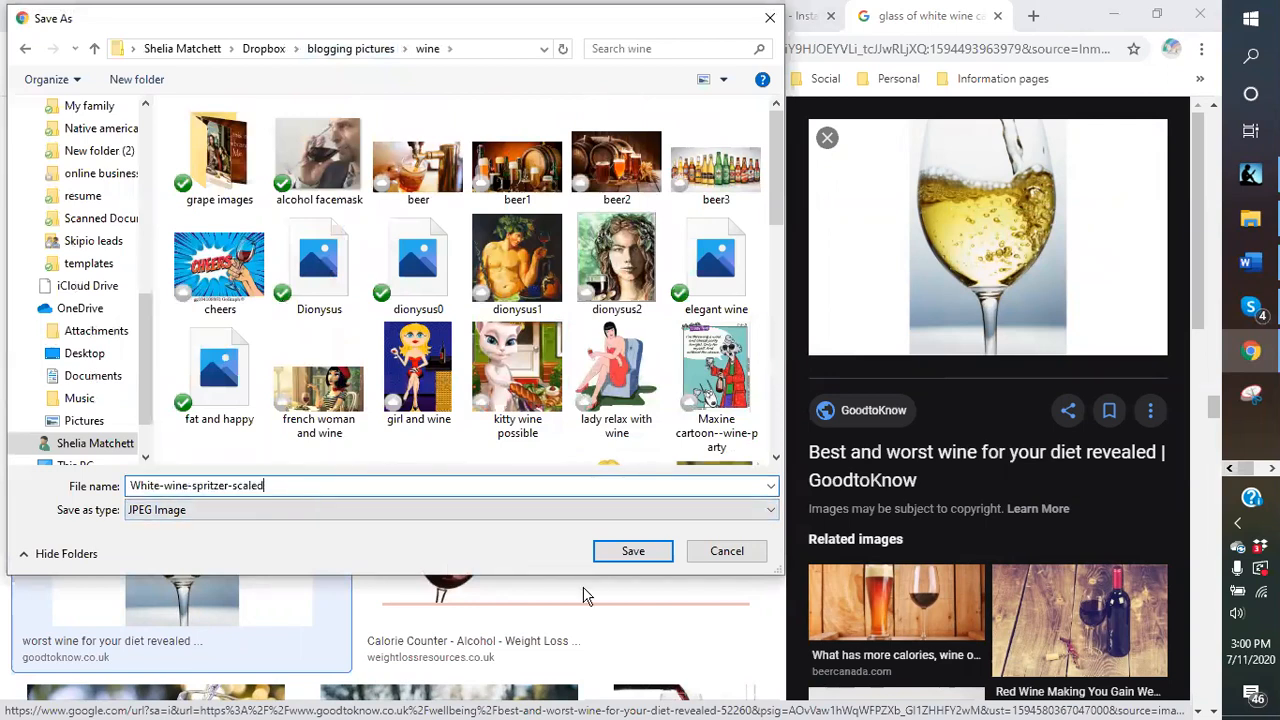
pyautogui.click(633, 553)
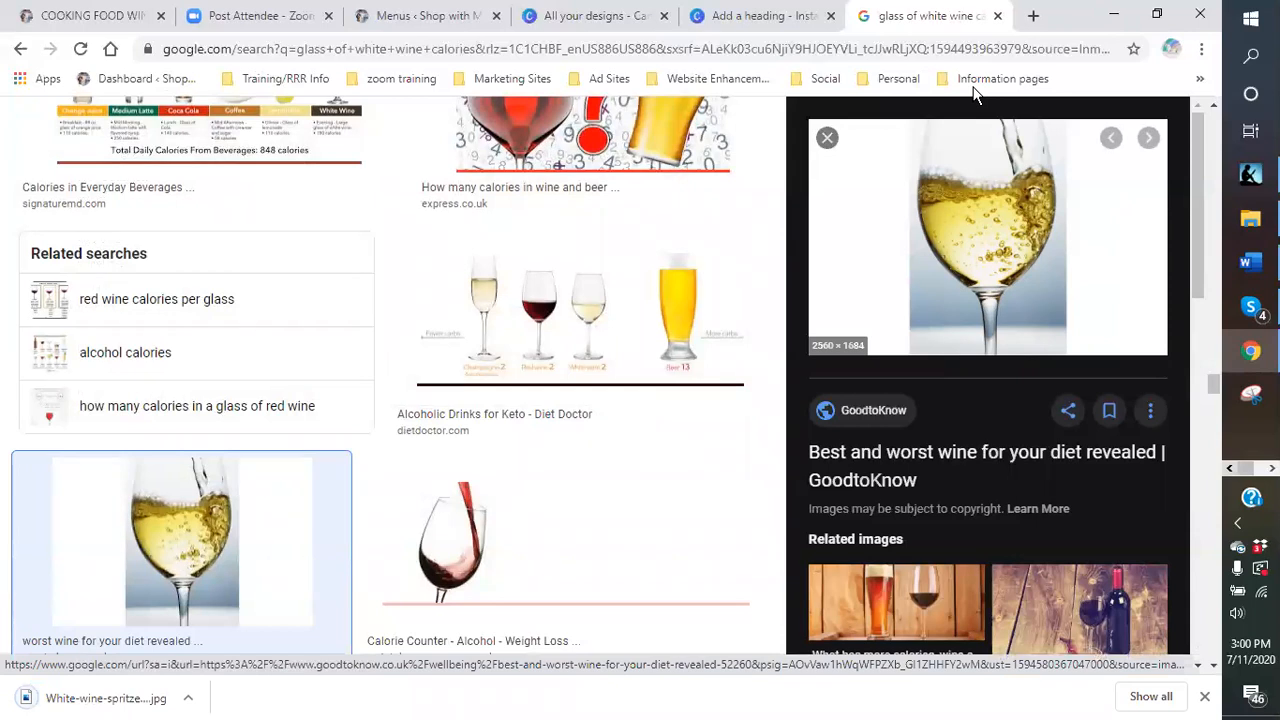
pyautogui.click(997, 15)
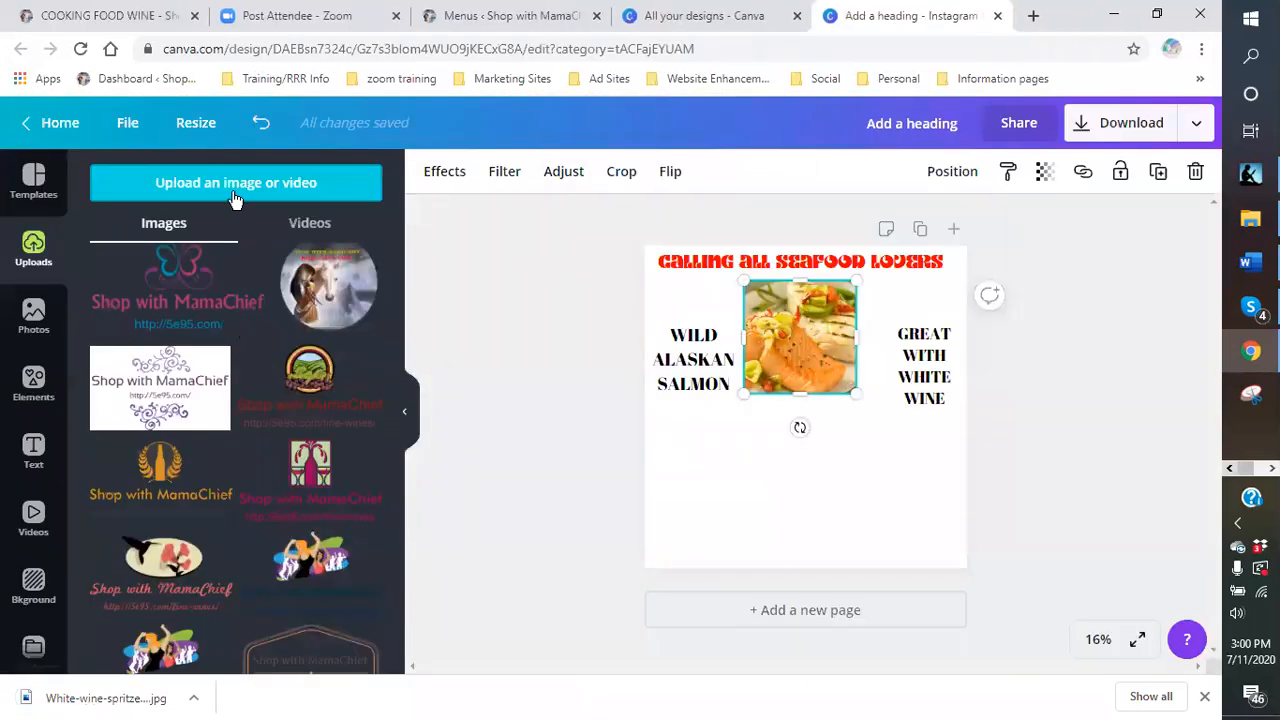
# Step: Start an image upload in Canva and open the "wine" folder within "blogging pictures"
pyautogui.click(232, 191)
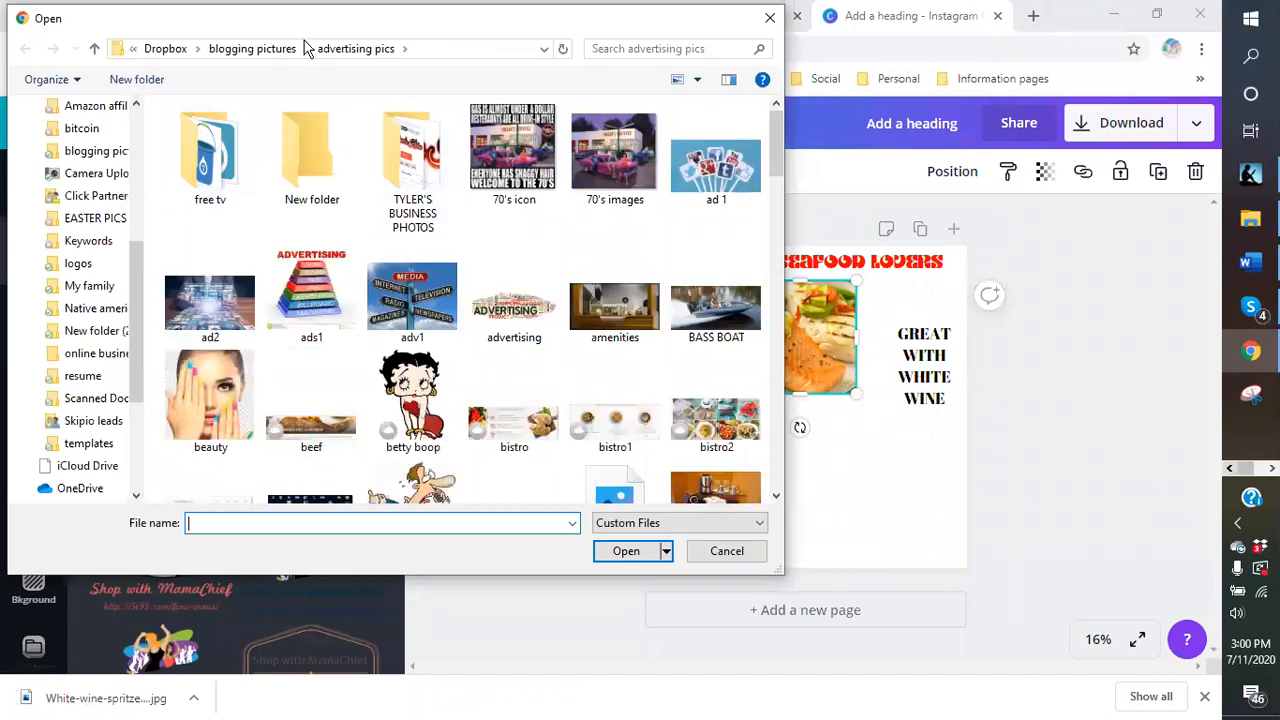
pyautogui.click(253, 48)
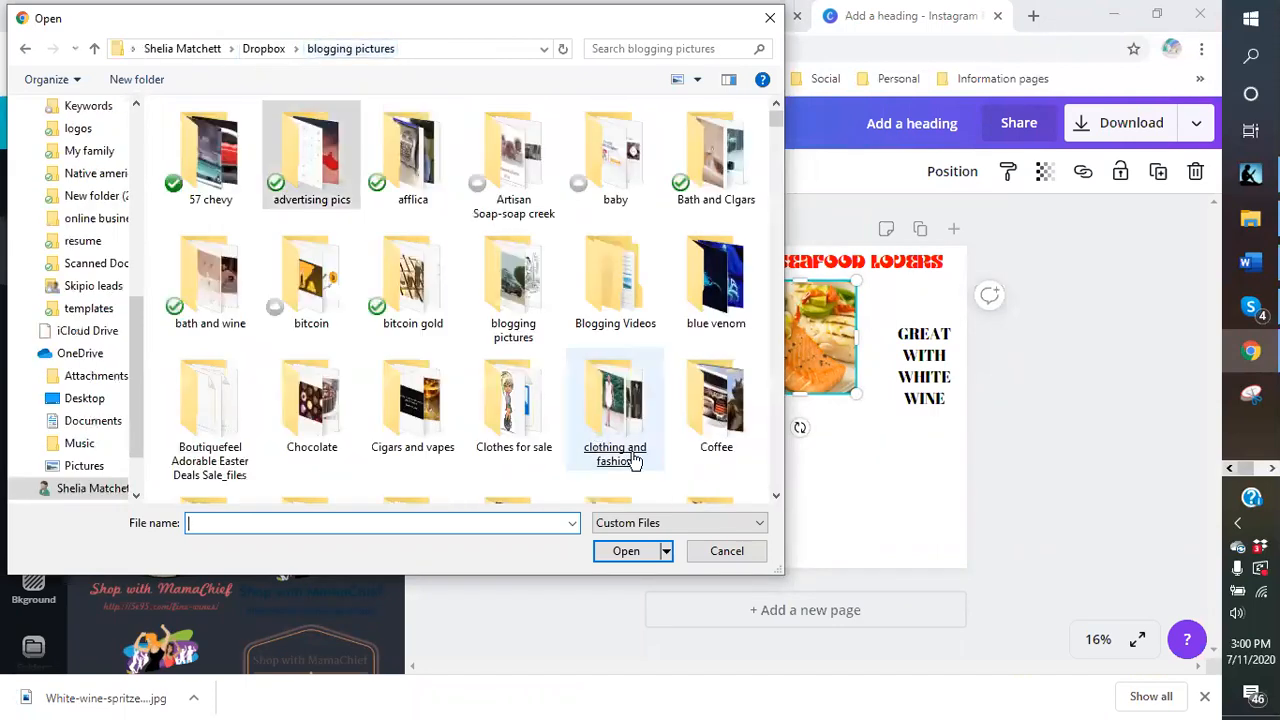
pyautogui.scroll(-10, 632, 458)
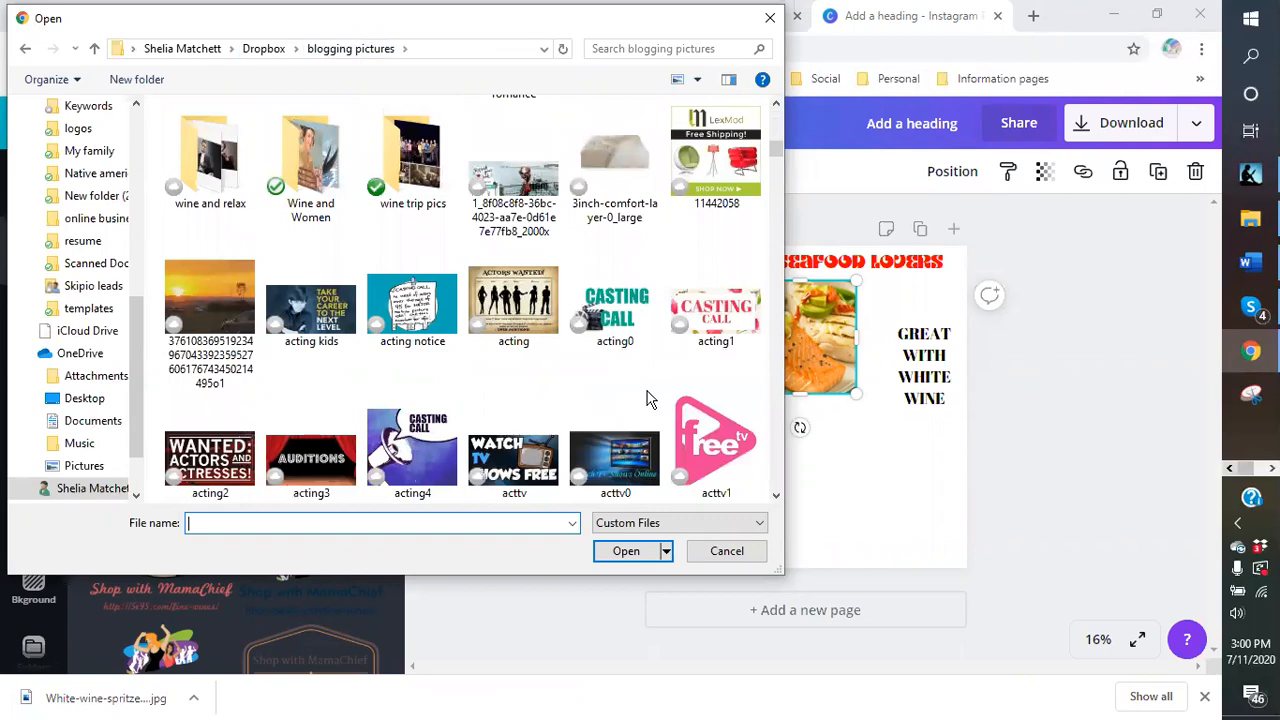
pyautogui.scroll(-5, 645, 398)
pyautogui.scroll(-5, 645, 398)
pyautogui.scroll(8, 645, 398)
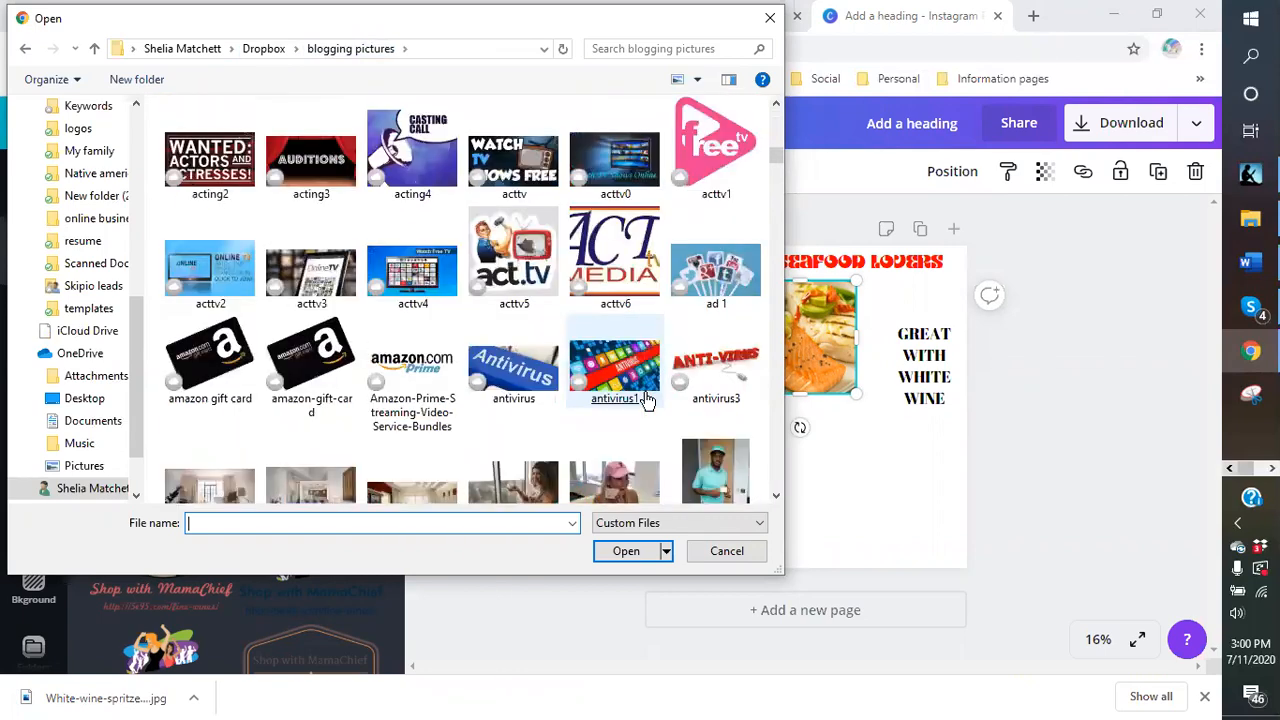
pyautogui.scroll(2, 645, 398)
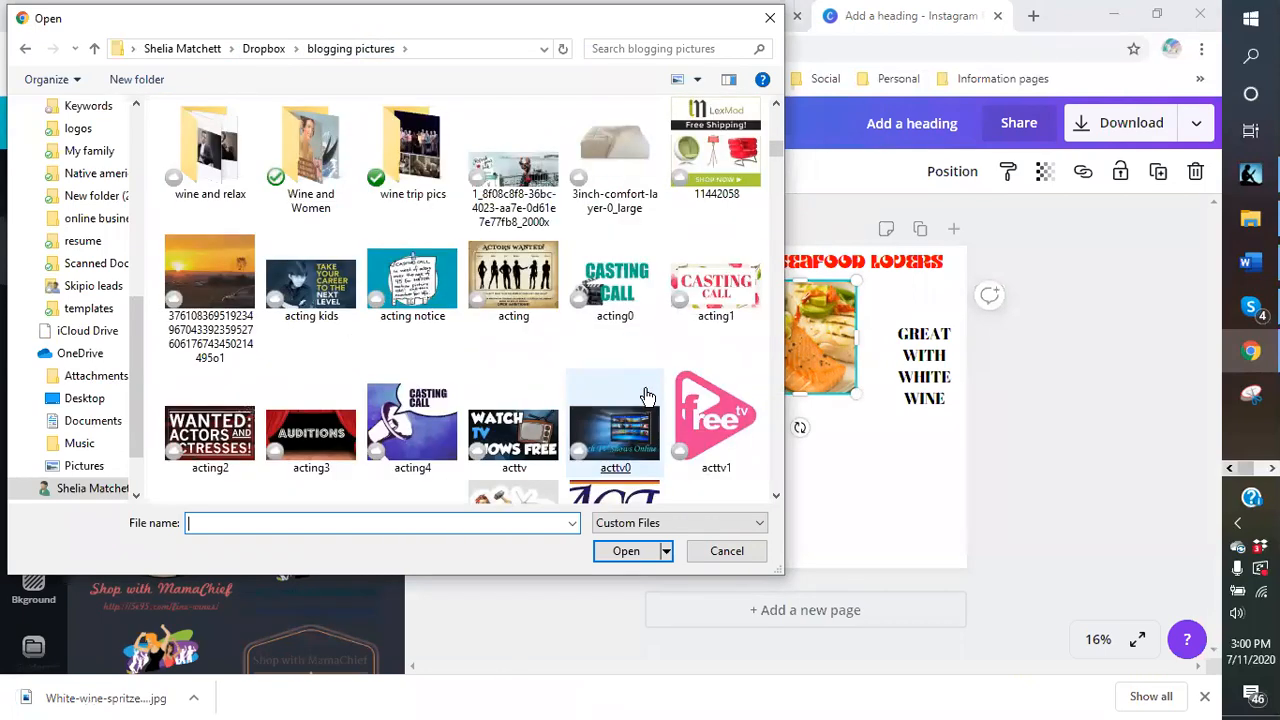
pyautogui.scroll(2, 647, 396)
pyautogui.doubleClick(615, 270)
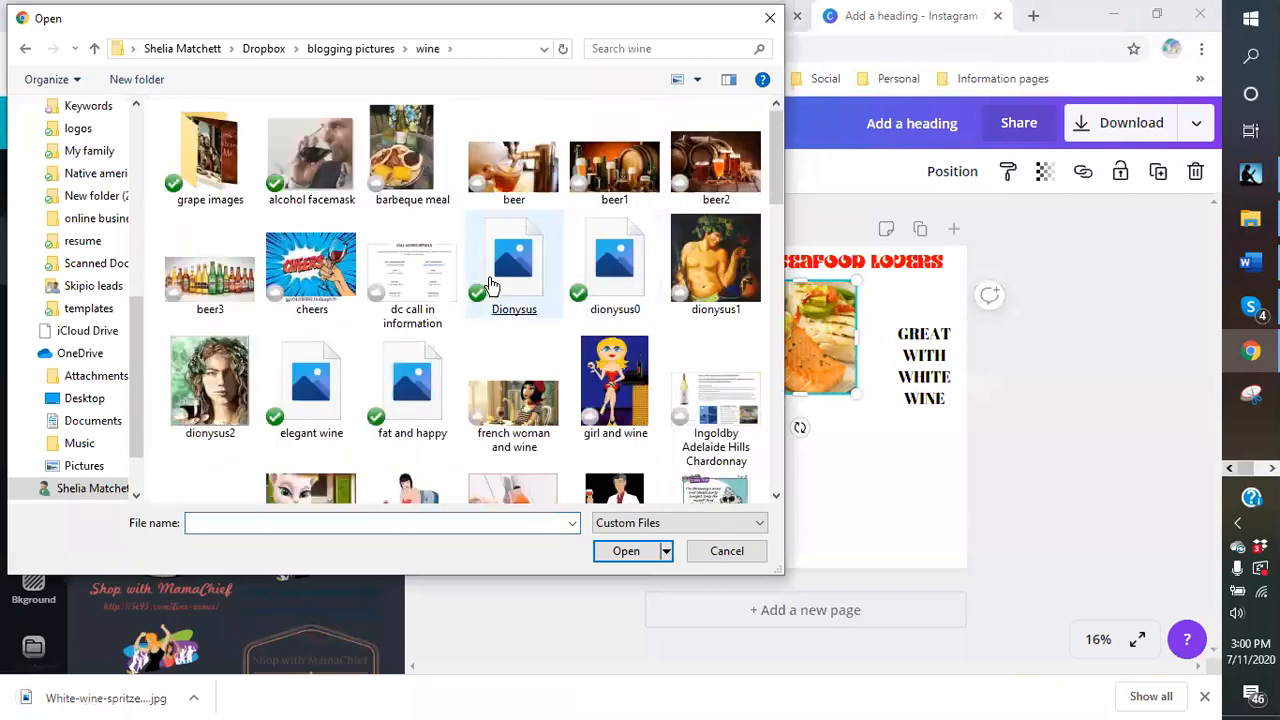
# Step: Upload the White-wine-spritzer-scaled picture and bring it into view among the uploaded images
pyautogui.scroll(-2, 420, 287)
pyautogui.click(413, 295)
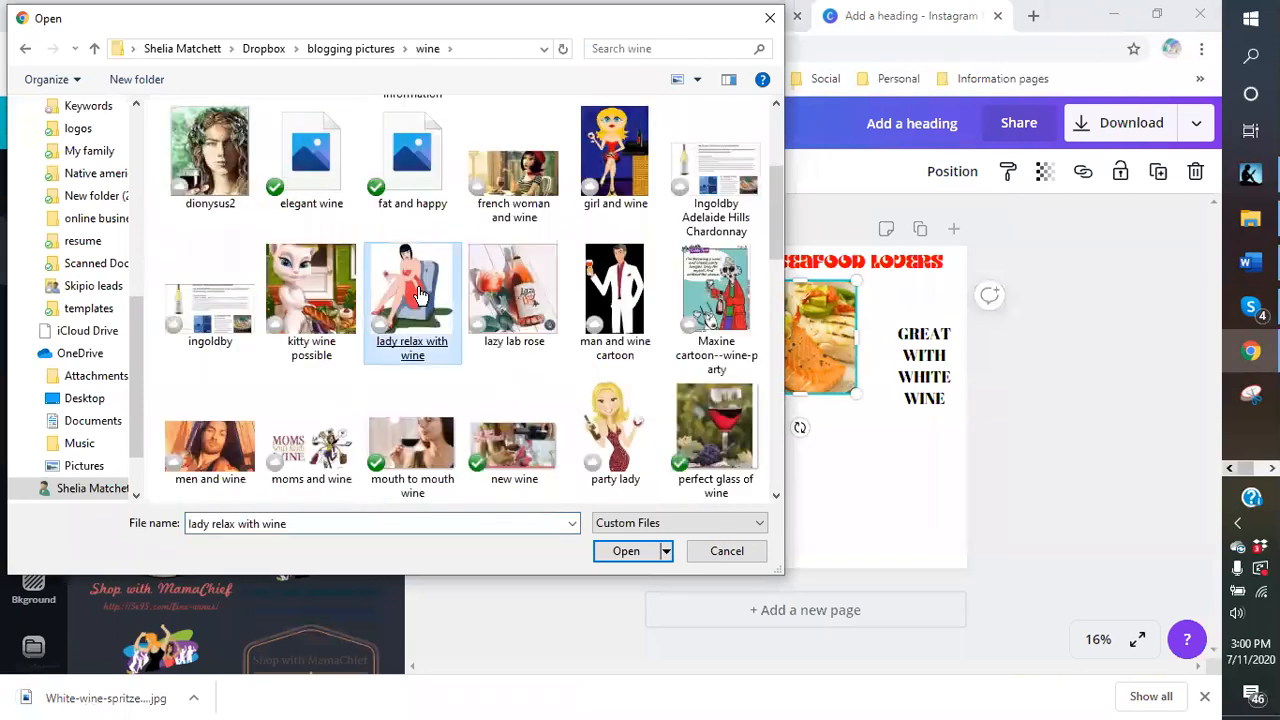
pyautogui.scroll(-2, 420, 296)
pyautogui.click(415, 298)
pyautogui.scroll(-2, 412, 310)
pyautogui.click(412, 318)
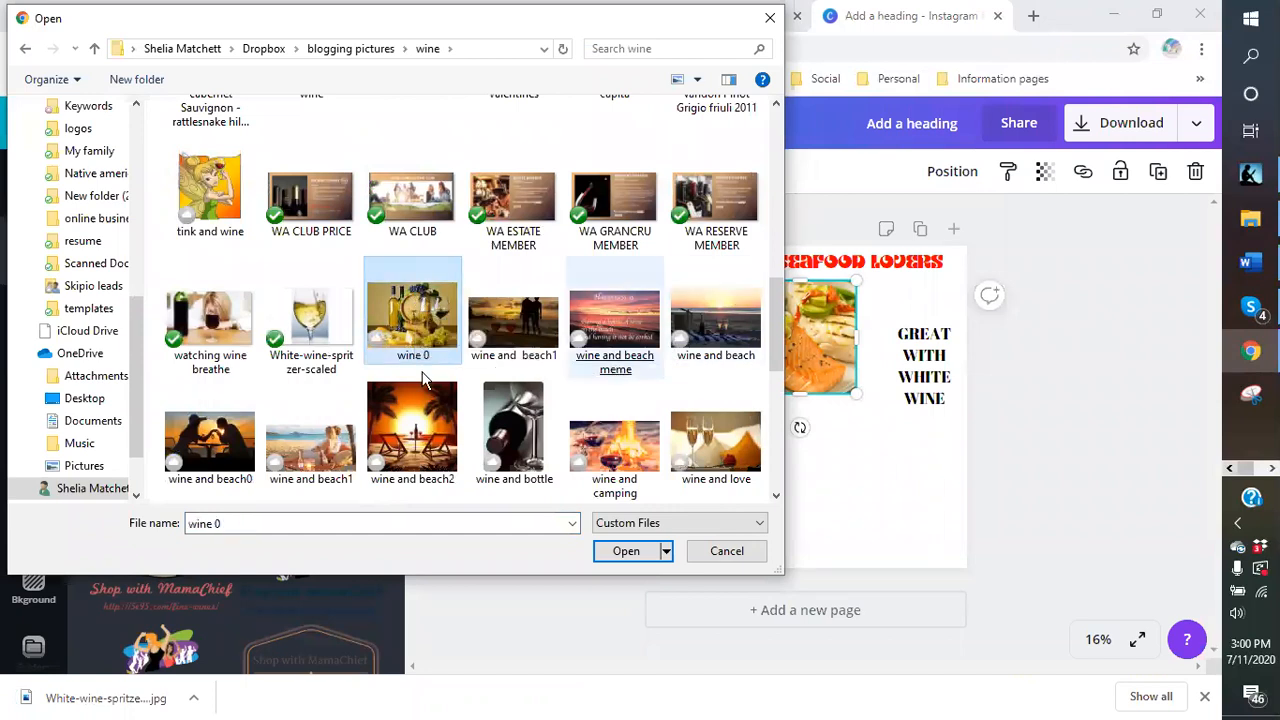
pyautogui.doubleClick(320, 333)
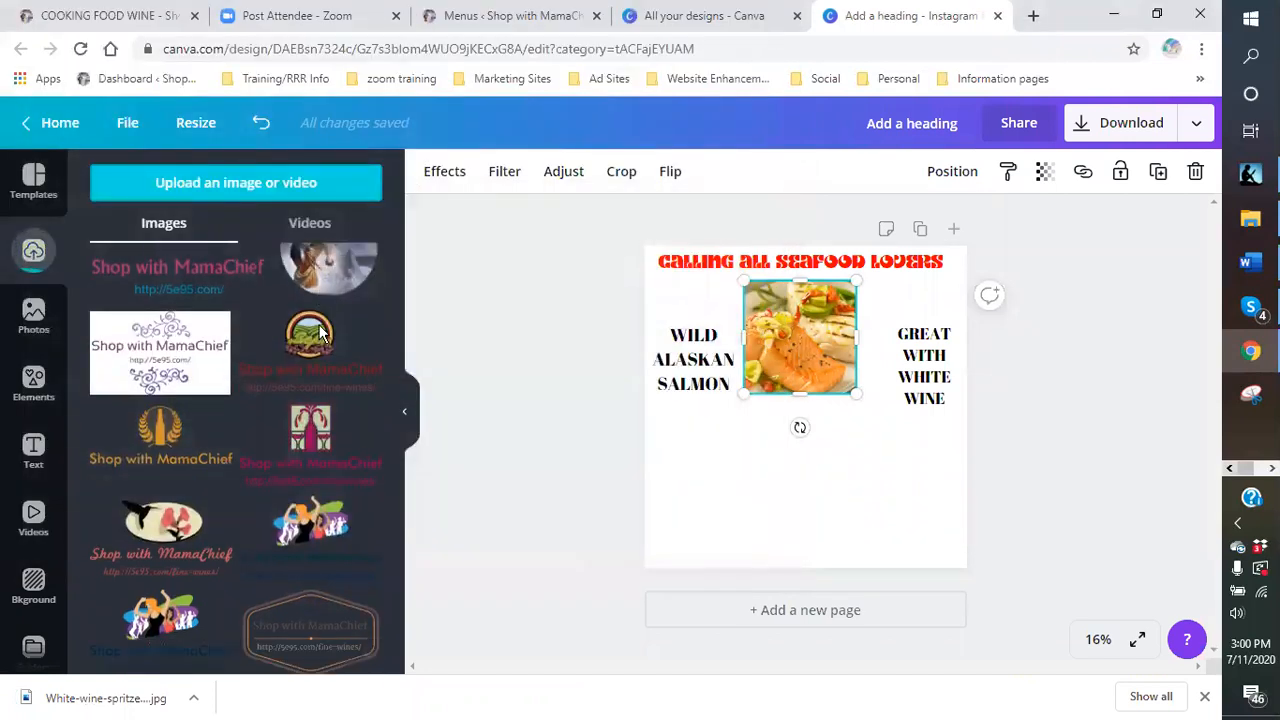
pyautogui.scroll(15, 278, 332)
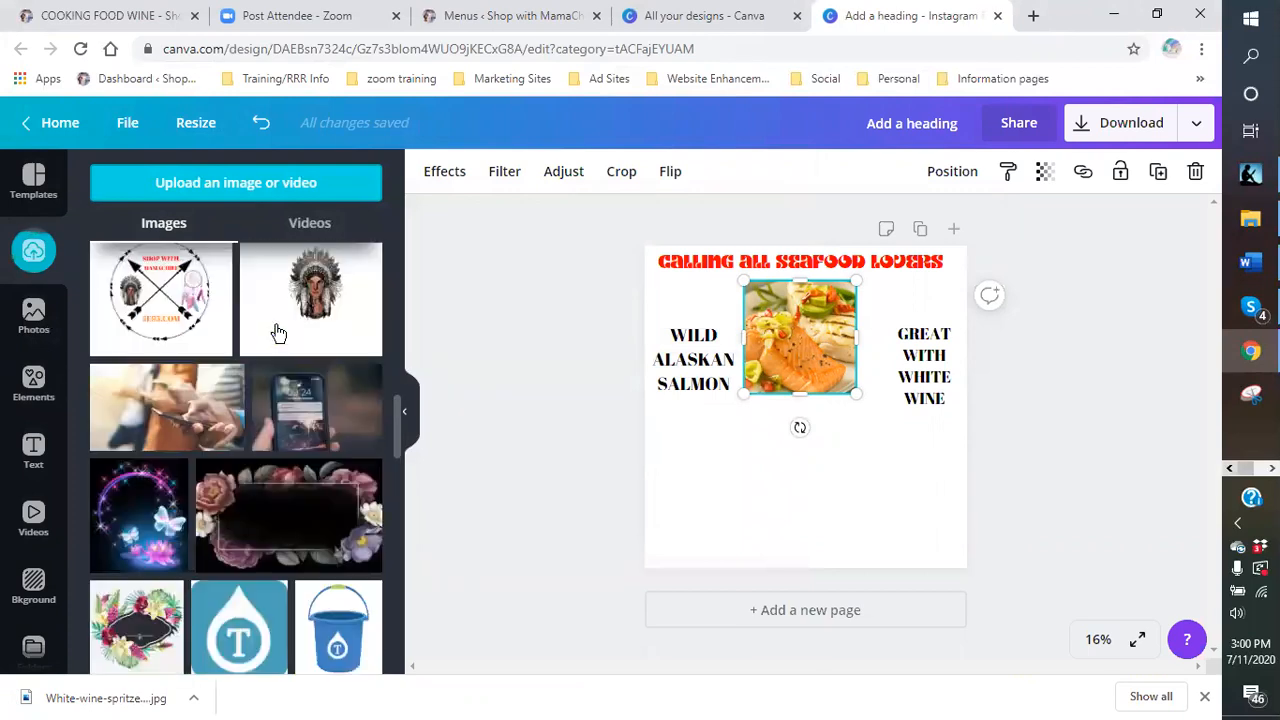
pyautogui.scroll(3, 278, 332)
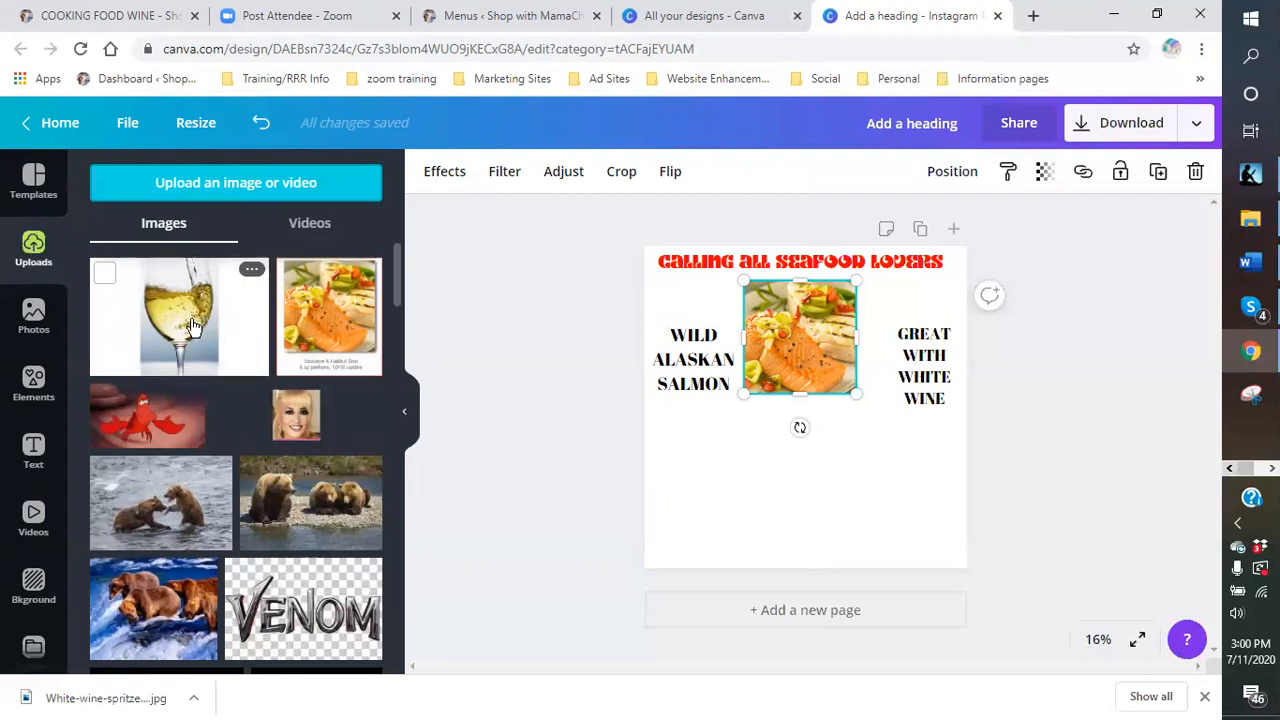
# Step: Move the GREAT WITH WHITE WINE text to the lower right of the page
pyautogui.moveTo(930, 370); pyautogui.dragTo(936, 508)
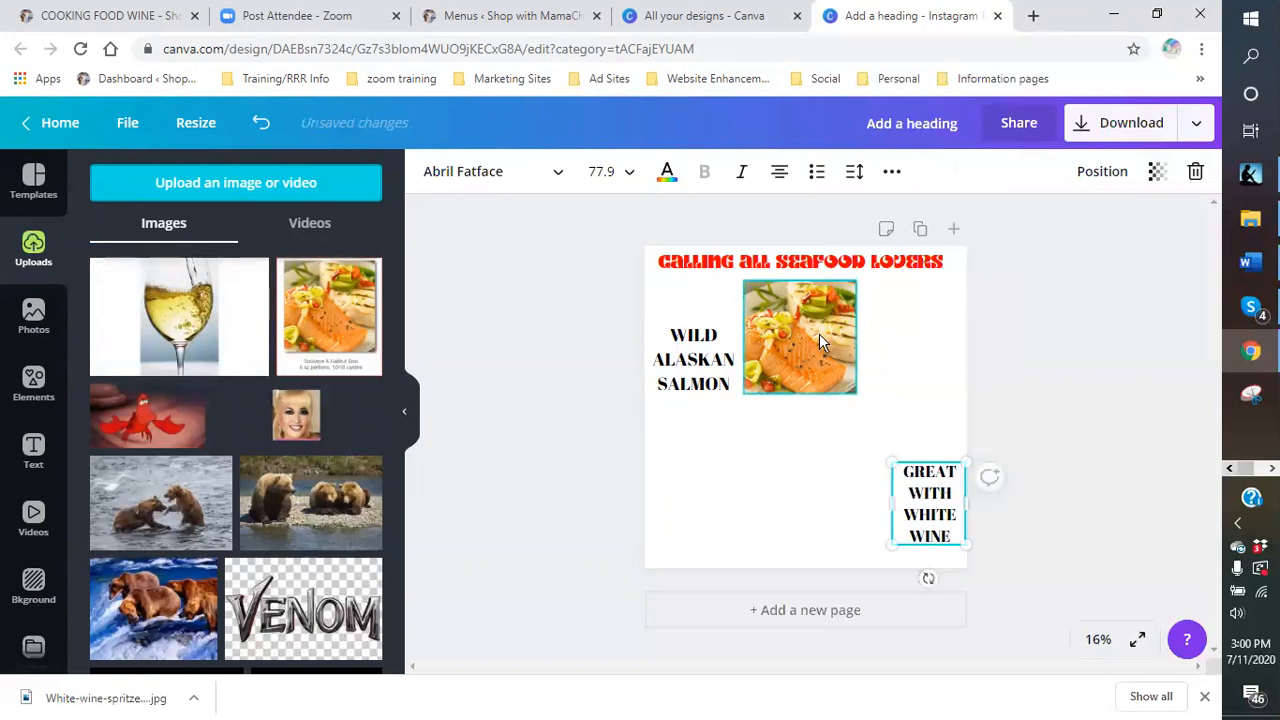
pyautogui.click(819, 340)
pyautogui.moveTo(858, 341)
pyautogui.mouseDown()
pyautogui.moveTo(990, 345)
pyautogui.moveTo(867, 348)
pyautogui.mouseUp()
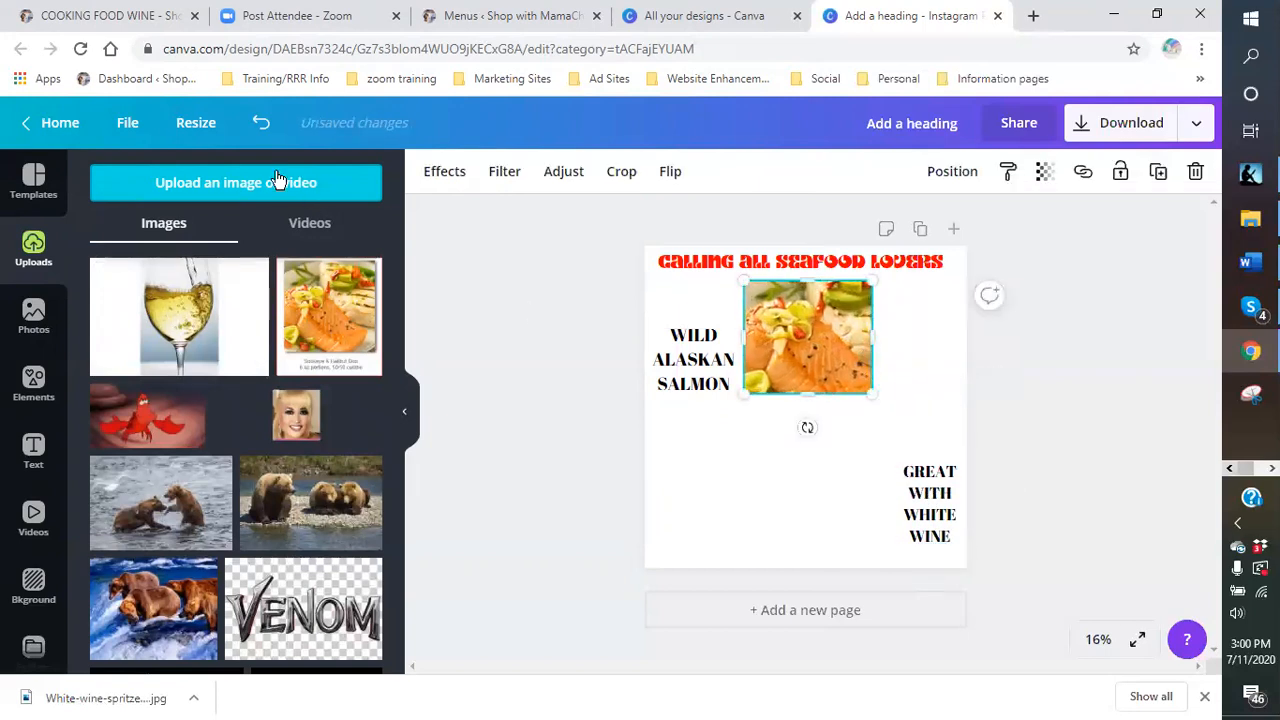
pyautogui.click(261, 123)
pyautogui.click(261, 123)
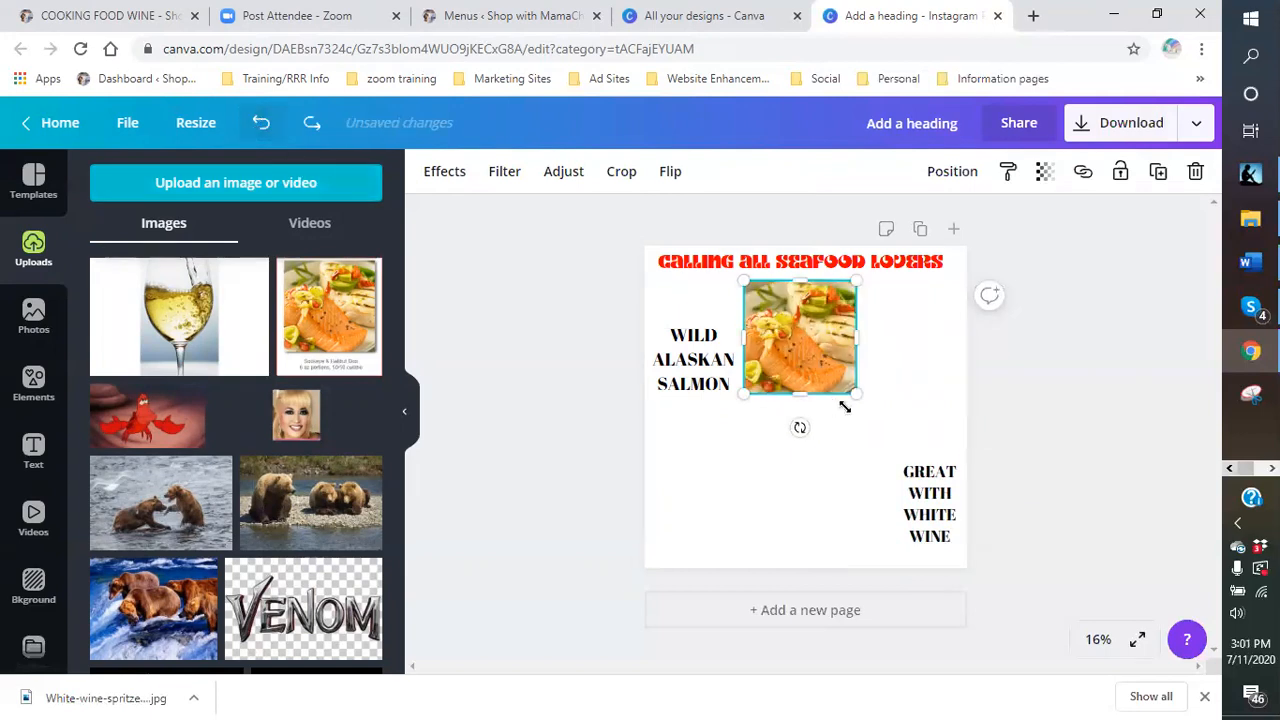
# Step: Enlarge the salmon photo and shift it right, then enlarge the WILD ALASKAN SALMON text beside it to size 106
pyautogui.moveTo(851, 390); pyautogui.dragTo(888, 425)
pyautogui.moveTo(840, 355); pyautogui.dragTo(866, 357)
pyautogui.moveTo(715, 368); pyautogui.dragTo(758, 385)
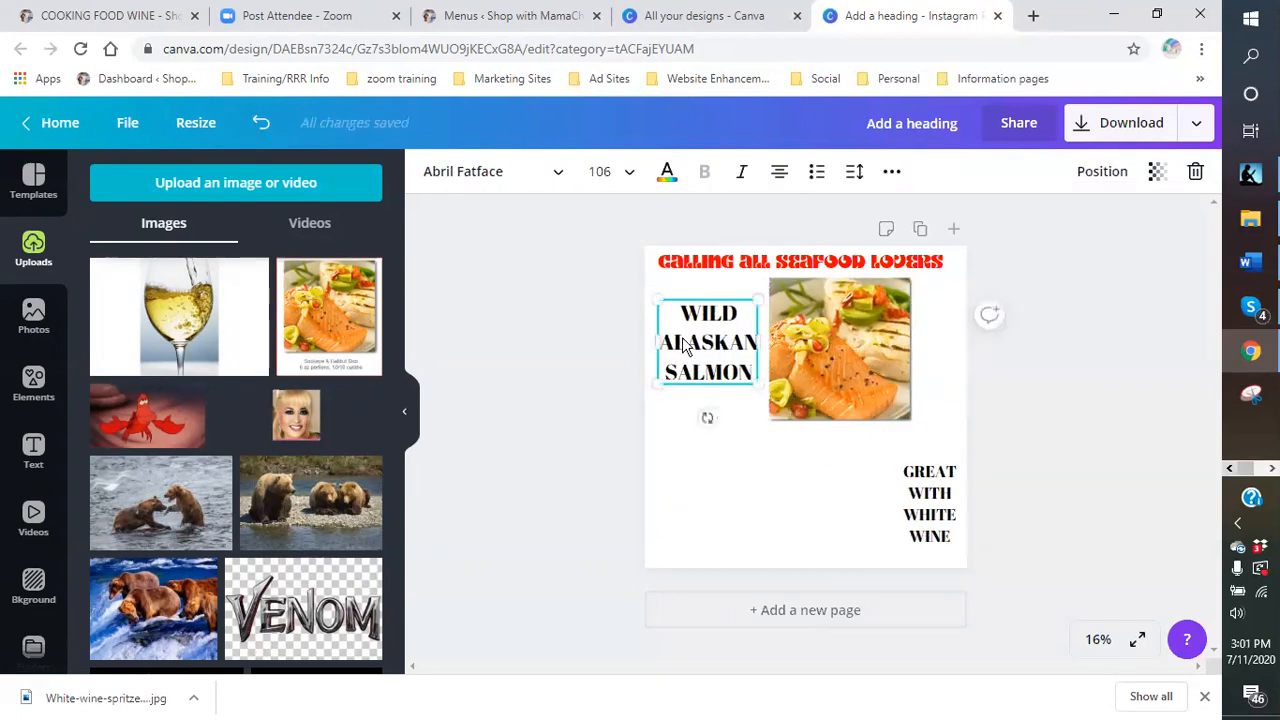
# Step: Place the uploaded wine glass picture at the page's lower left, crop off its white sides, and shrink it
pyautogui.moveTo(199, 342); pyautogui.dragTo(737, 500)
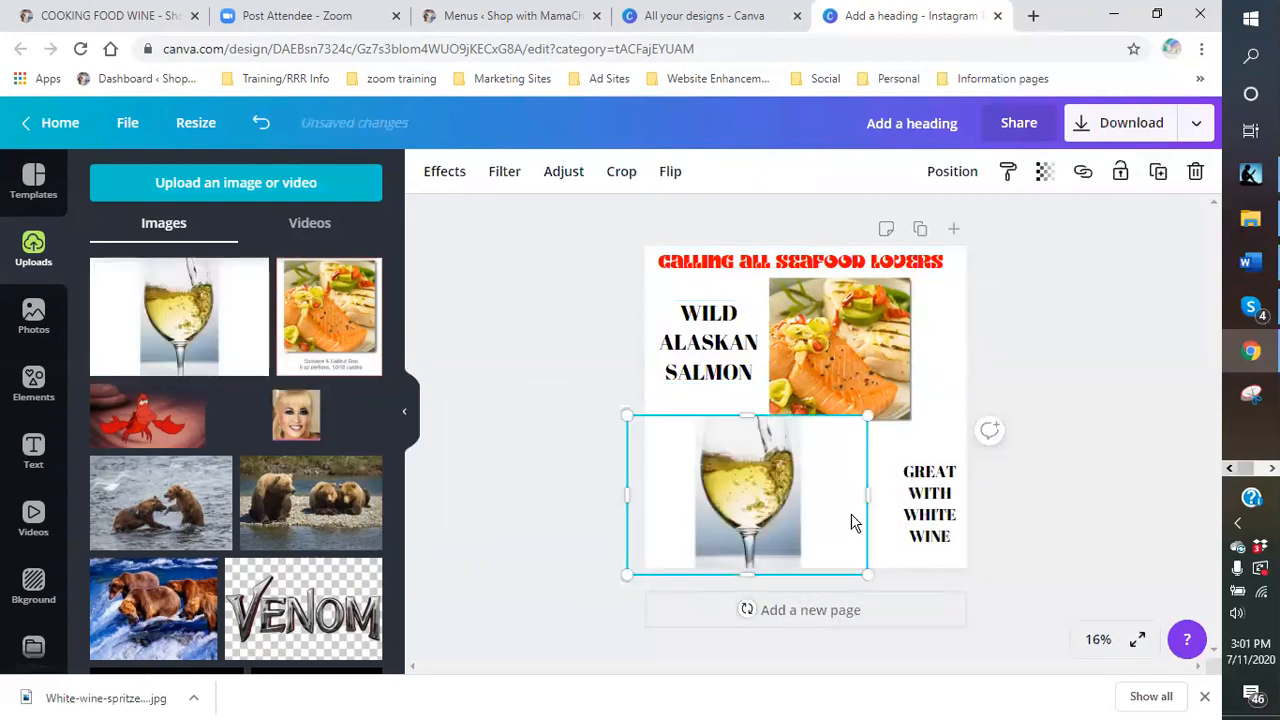
pyautogui.moveTo(848, 491); pyautogui.dragTo(805, 491)
pyautogui.moveTo(669, 493); pyautogui.dragTo(695, 498)
pyautogui.moveTo(750, 560); pyautogui.dragTo(750, 553)
pyautogui.moveTo(804, 420); pyautogui.dragTo(708, 453)
# Step: Move the GREAT WITH WHITE WINE text beside the wine glass, enlarge it to size 91.5, and shift both slightly up
pyautogui.moveTo(917, 478); pyautogui.dragTo(785, 456)
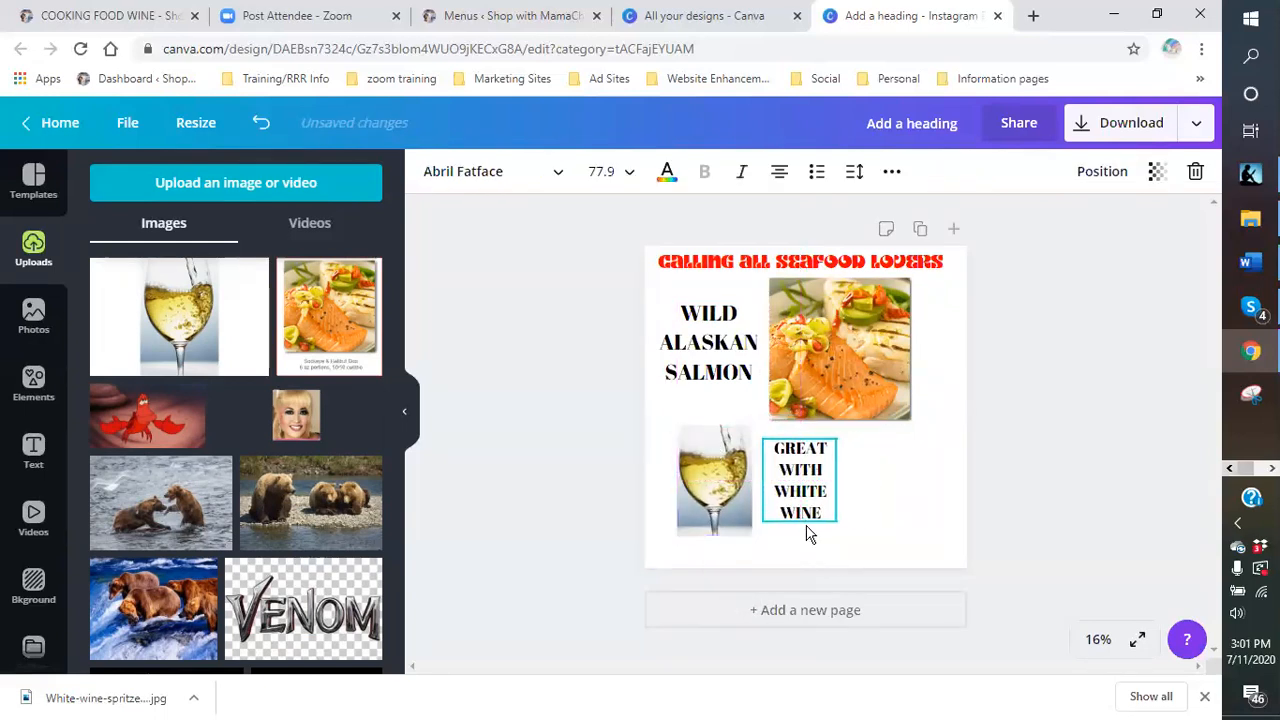
pyautogui.moveTo(834, 522); pyautogui.dragTo(851, 537)
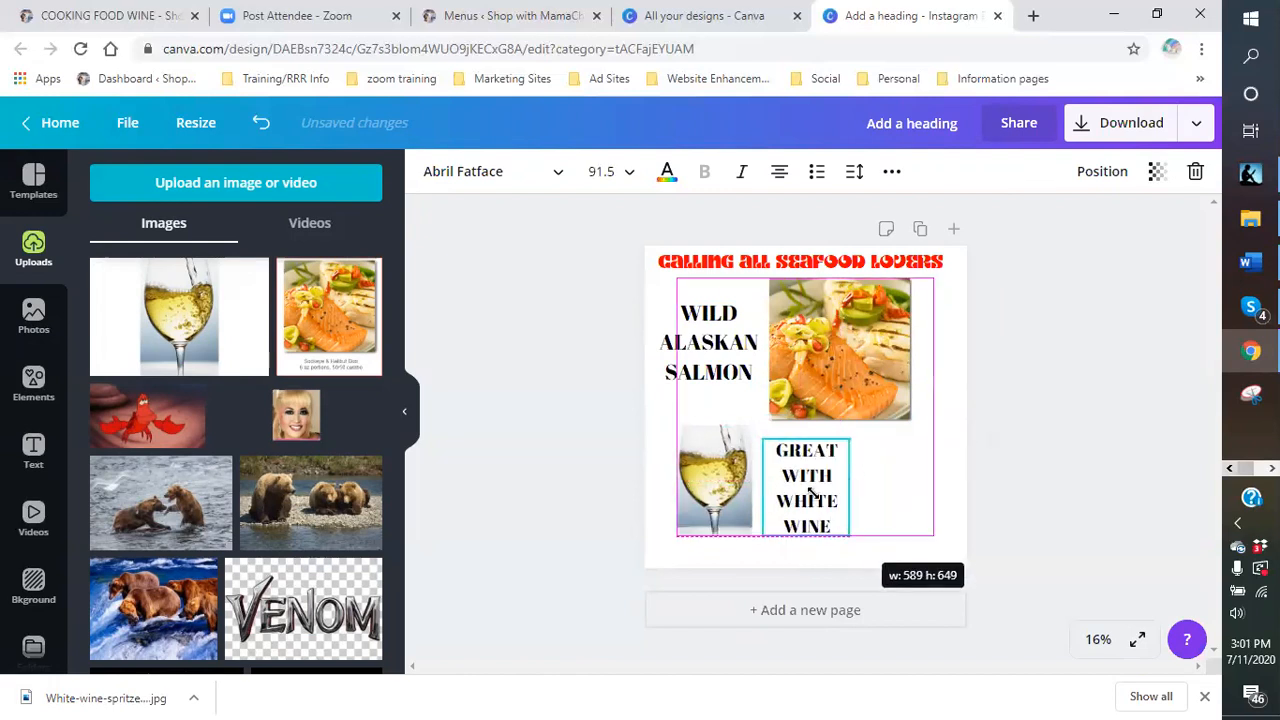
pyautogui.moveTo(812, 479); pyautogui.dragTo(818, 474)
pyautogui.moveTo(720, 474); pyautogui.dragTo(712, 457)
pyautogui.moveTo(818, 492); pyautogui.dragTo(808, 484)
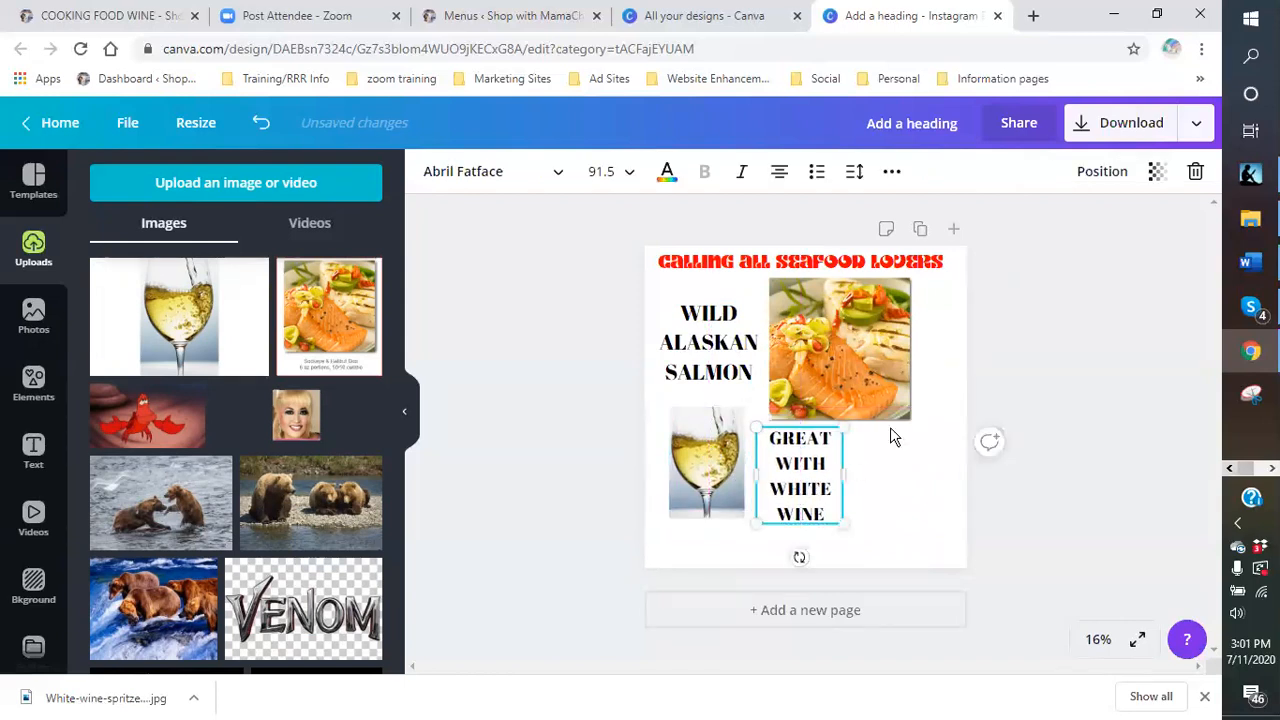
# Step: Shrink the salmon photo and reposition both black texts and the wine glass picture around it, closer to the page's centre
pyautogui.click(871, 376)
pyautogui.moveTo(789, 403); pyautogui.dragTo(800, 389)
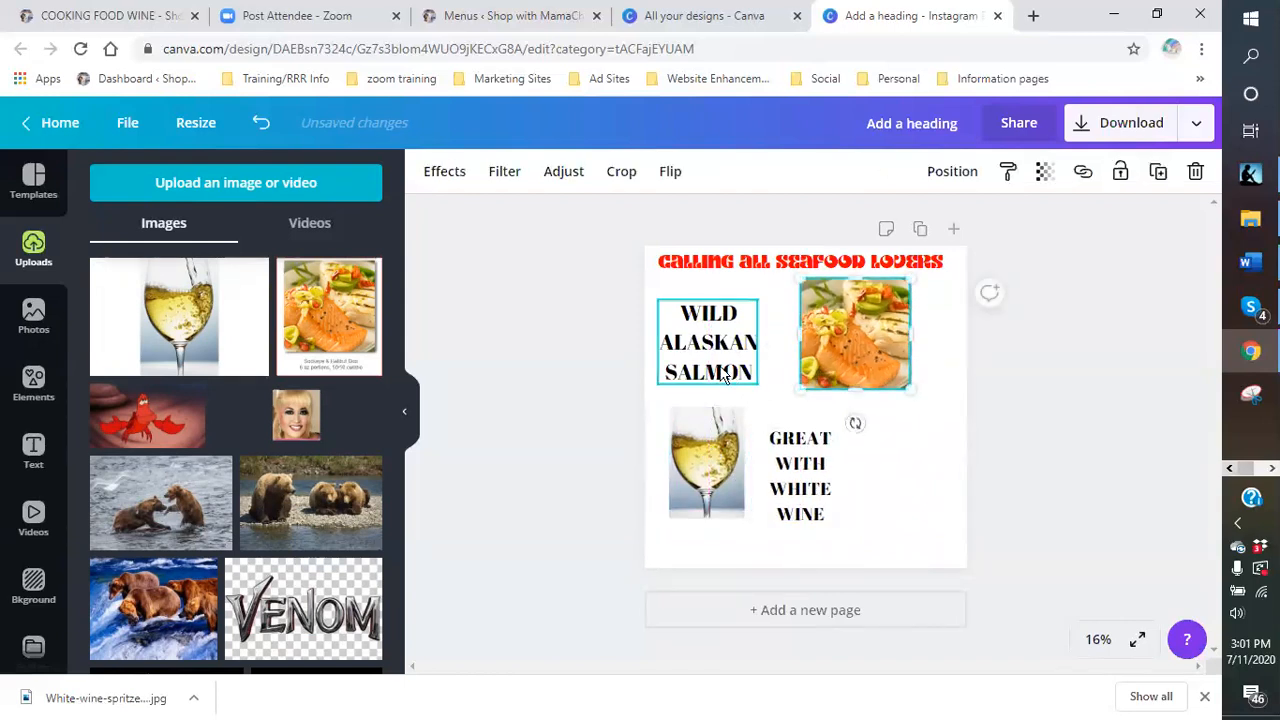
pyautogui.moveTo(713, 349); pyautogui.dragTo(731, 341)
pyautogui.moveTo(706, 462); pyautogui.dragTo(714, 462)
pyautogui.moveTo(814, 462); pyautogui.dragTo(845, 443)
pyautogui.moveTo(742, 457); pyautogui.dragTo(749, 443)
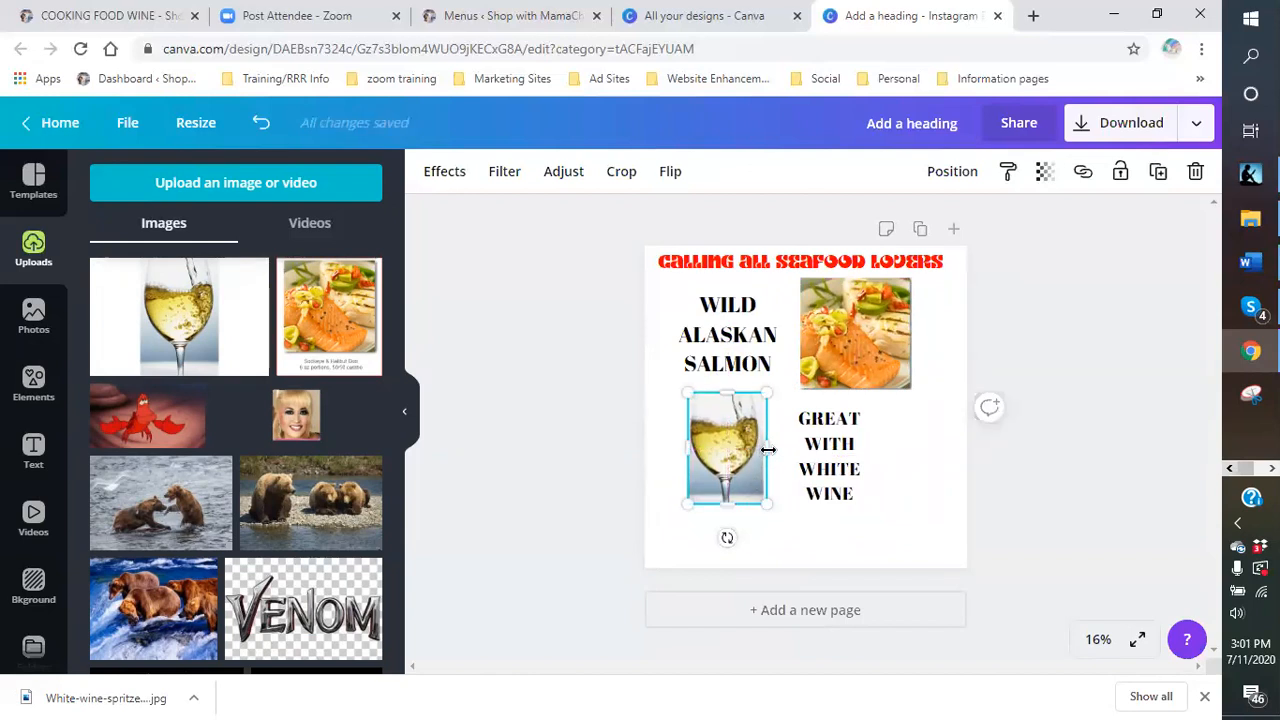
# Step: Make the wine glass picture slightly narrower and extend it a little at its bottom and top edges
pyautogui.moveTo(768, 449); pyautogui.dragTo(745, 455)
pyautogui.moveTo(727, 504); pyautogui.dragTo(729, 514)
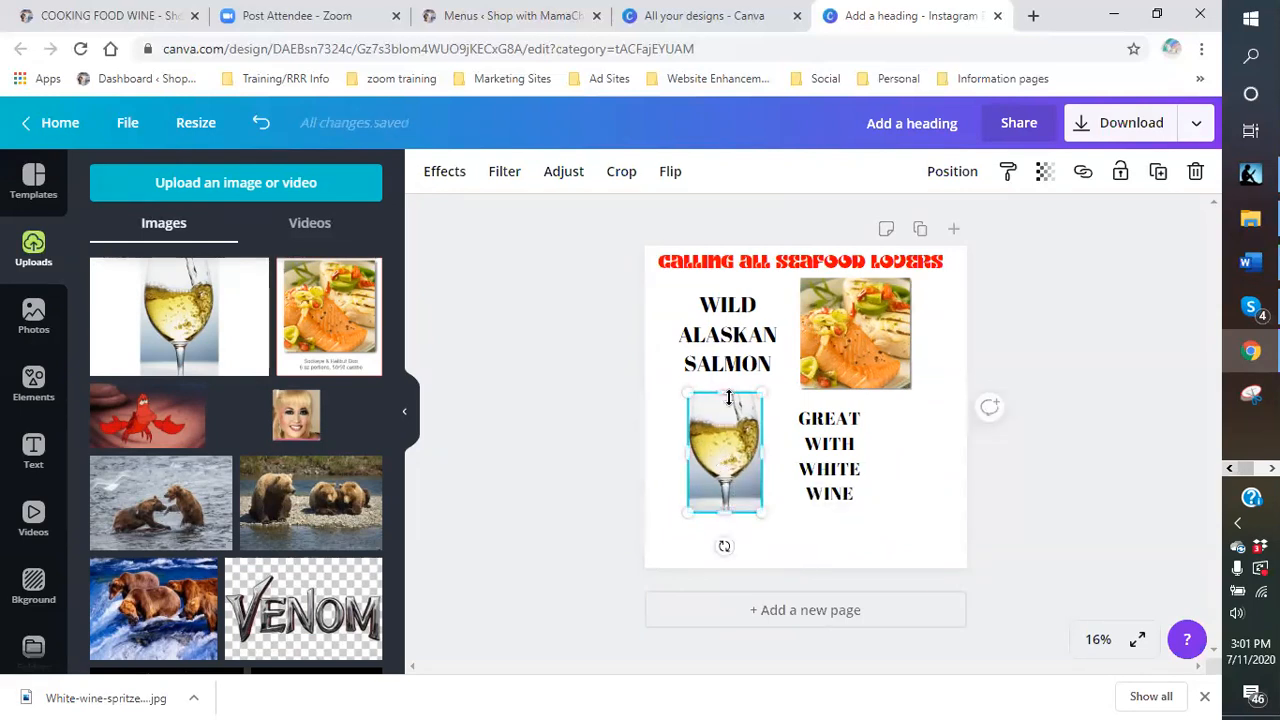
pyautogui.moveTo(731, 392); pyautogui.dragTo(729, 390)
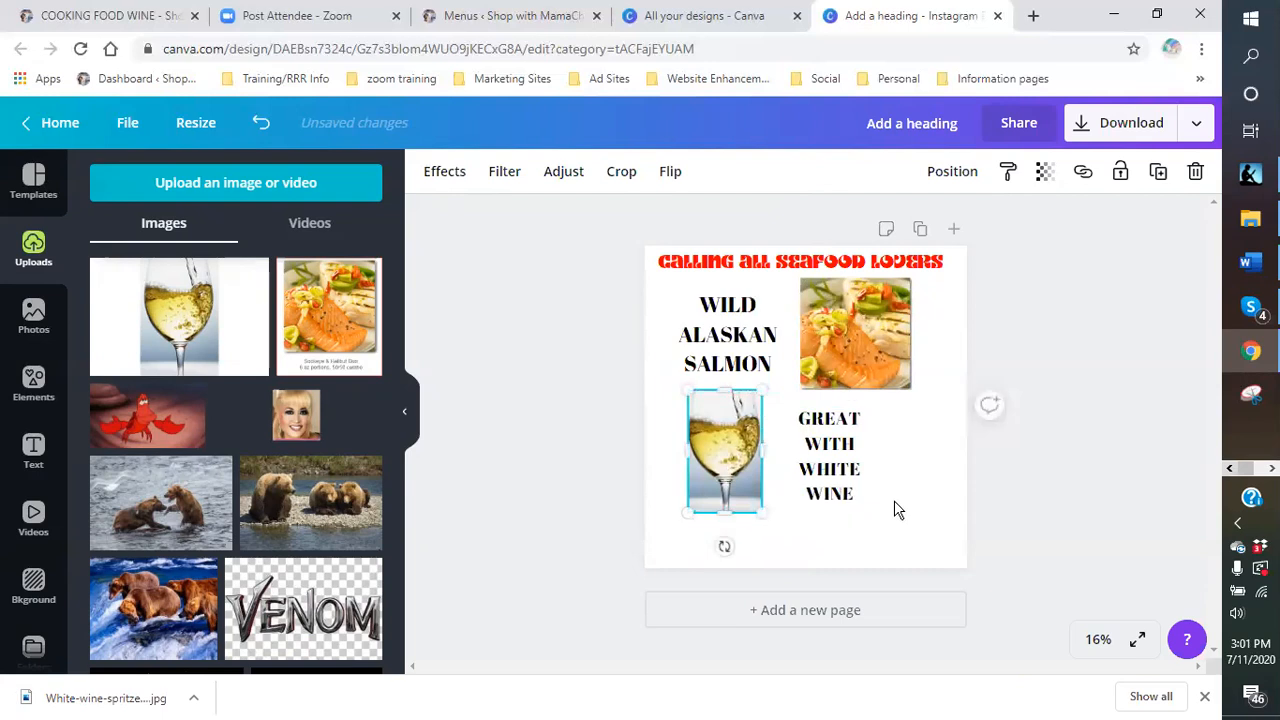
# Step: Widen the GREAT WITH WHITE WINE text box so it runs on two lines, and enlarge the text to size 108
pyautogui.click(898, 492)
pyautogui.click(853, 463)
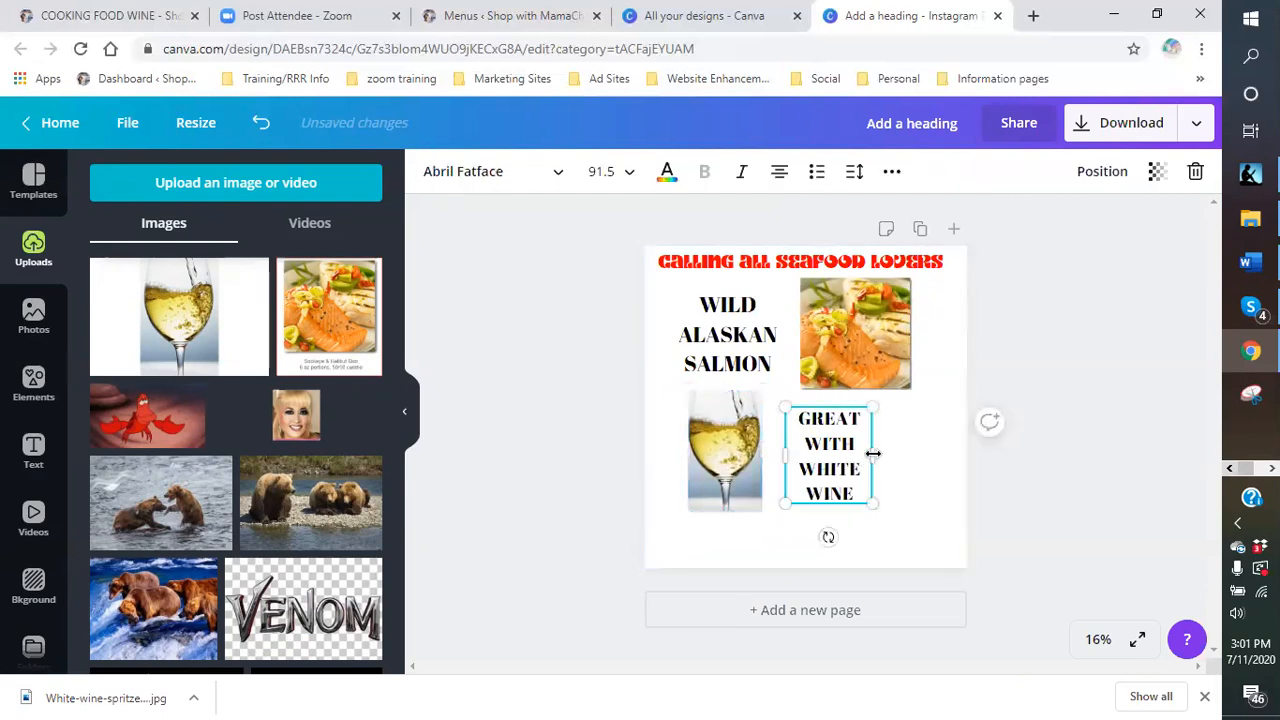
pyautogui.moveTo(885, 461); pyautogui.dragTo(948, 505)
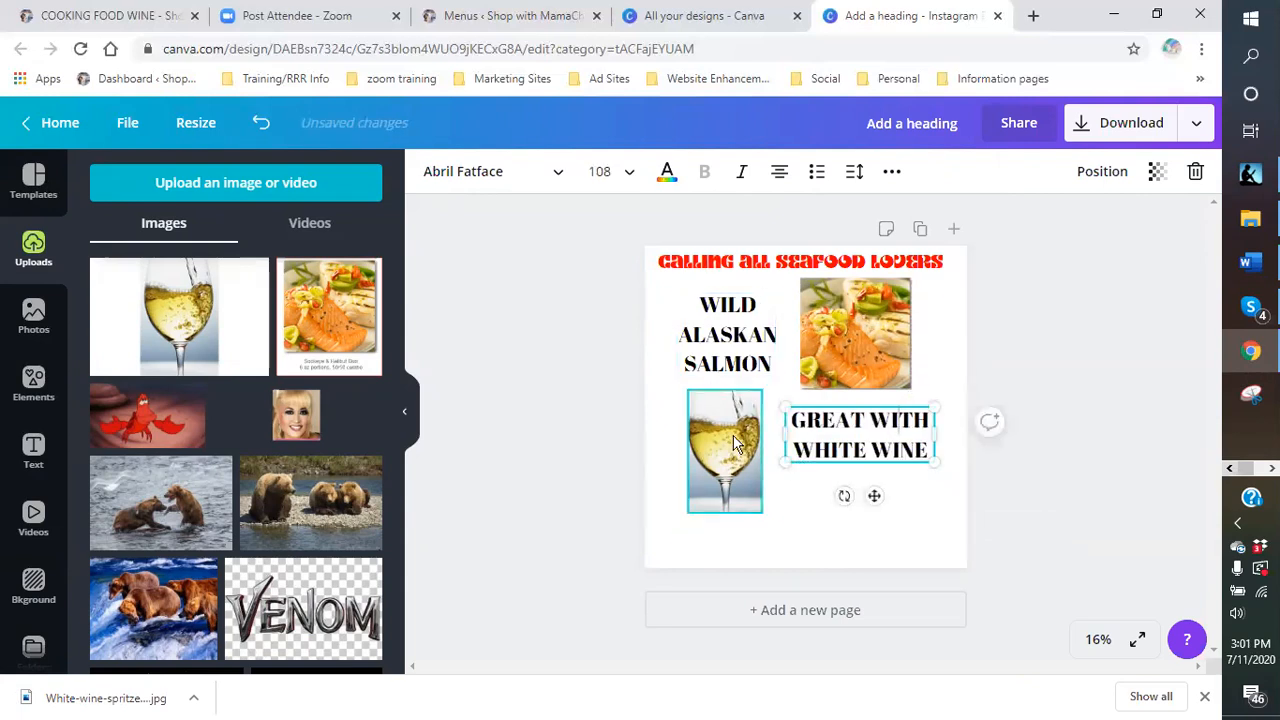
# Step: Nudge the wine glass picture slightly right under the salmon text and lower the salmon photo a little
pyautogui.click(735, 445)
pyautogui.click(768, 368)
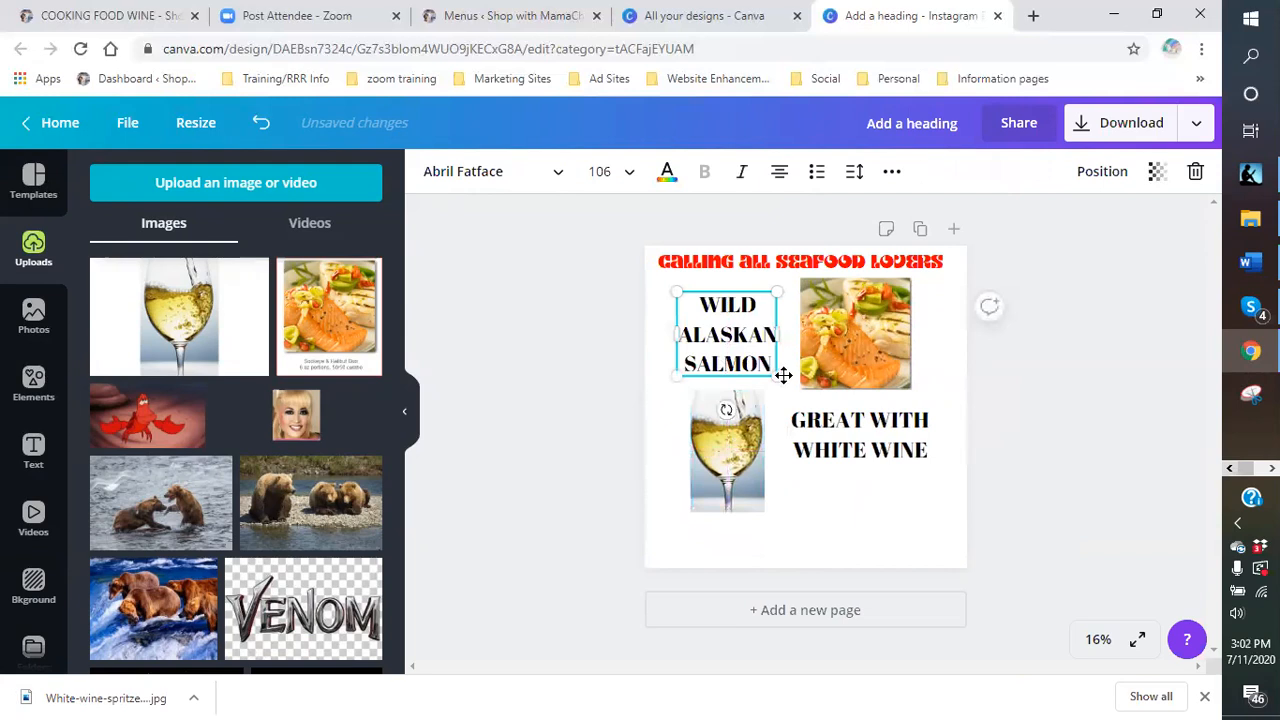
pyautogui.moveTo(839, 352); pyautogui.dragTo(834, 357)
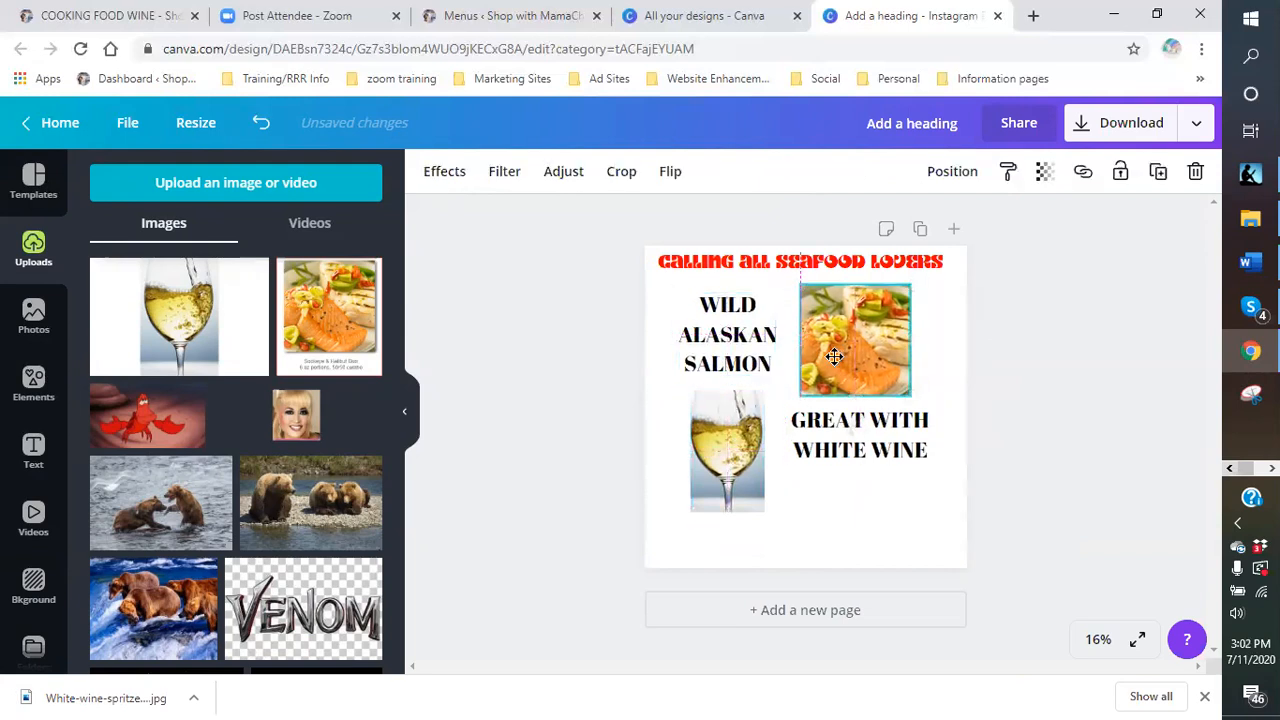
pyautogui.click(817, 545)
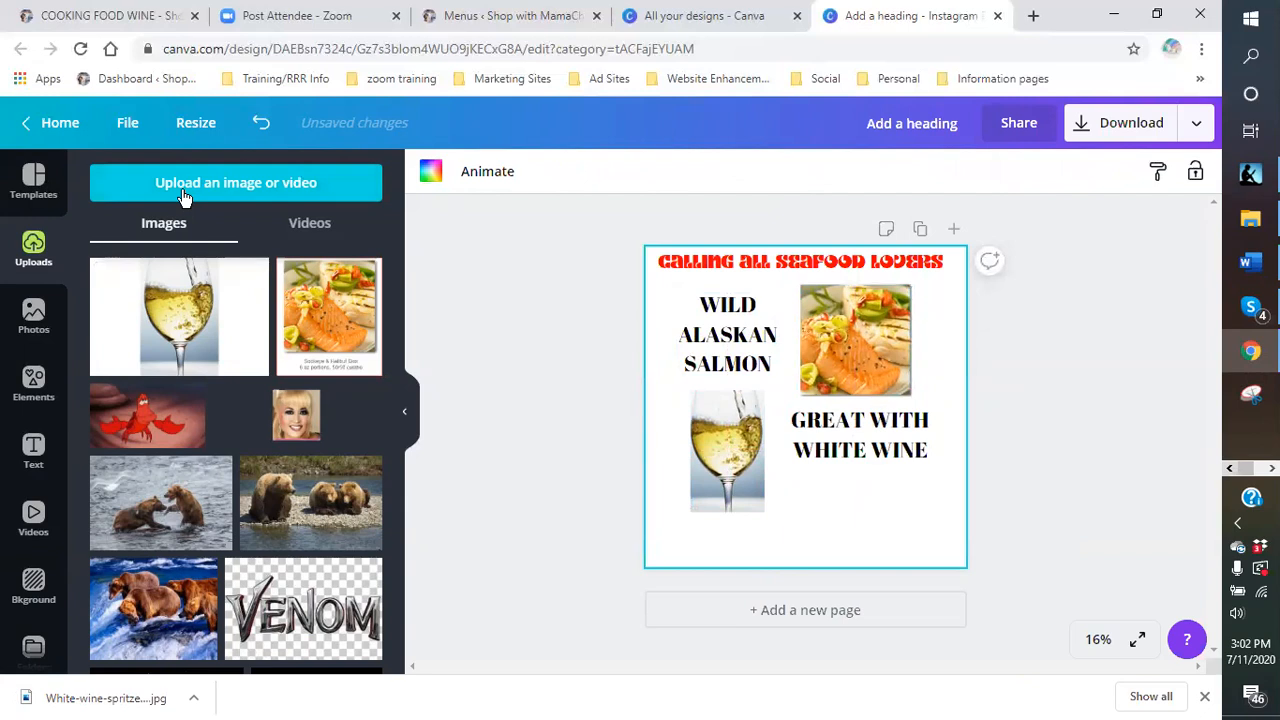
# Step: Reduce the GREAT WITH WHITE WINE text to size 98.4 and lower it beside the wine glass
pyautogui.click(860, 450)
pyautogui.moveTo(940, 468); pyautogui.dragTo(921, 470)
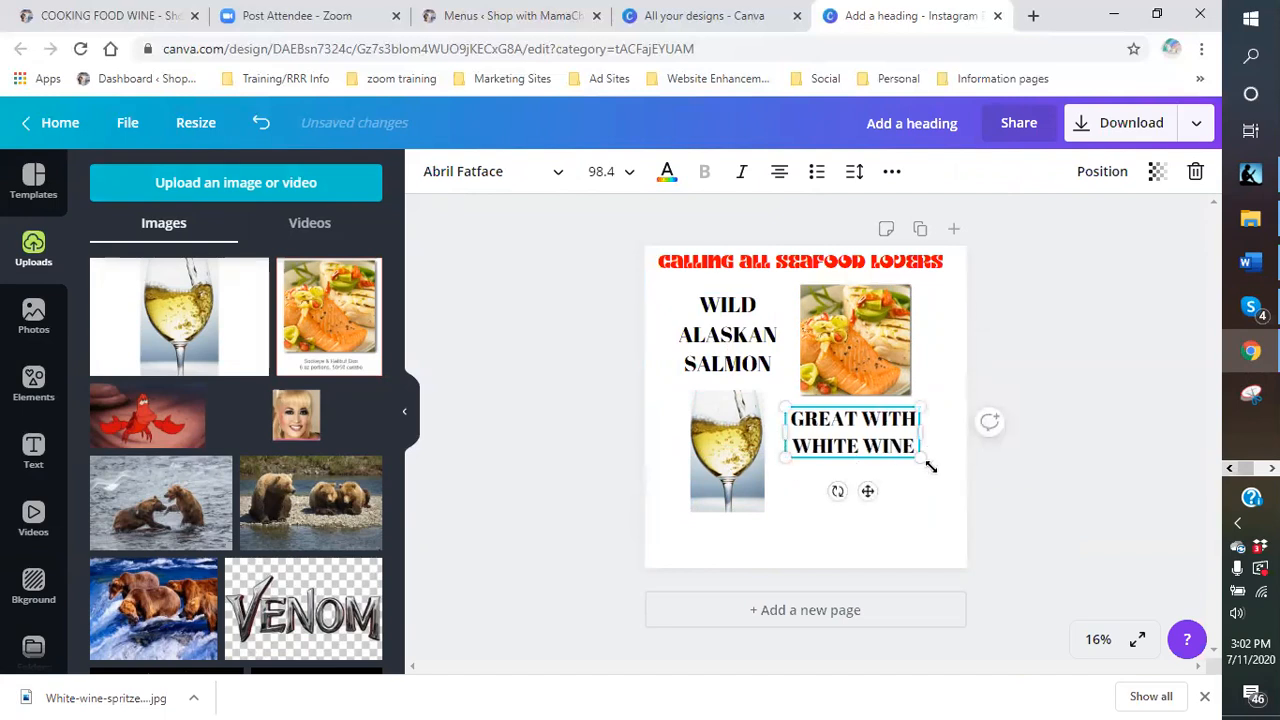
pyautogui.click(868, 538)
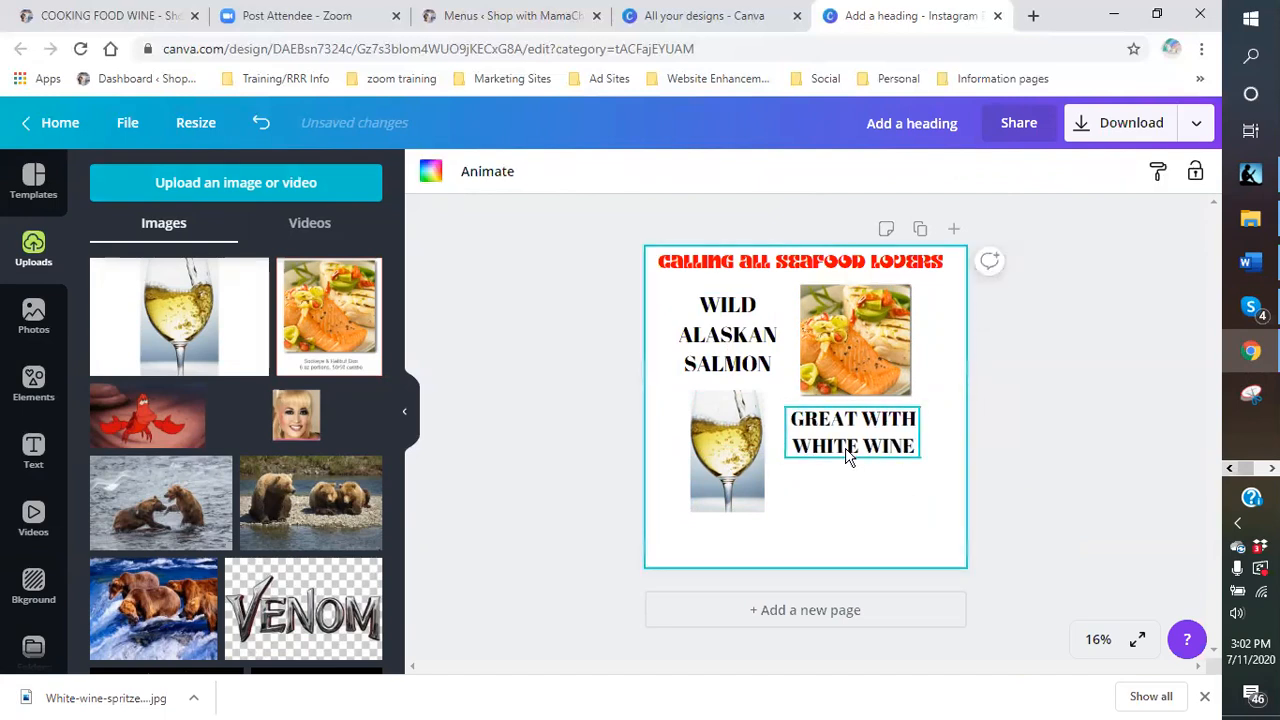
pyautogui.moveTo(846, 452); pyautogui.dragTo(849, 472)
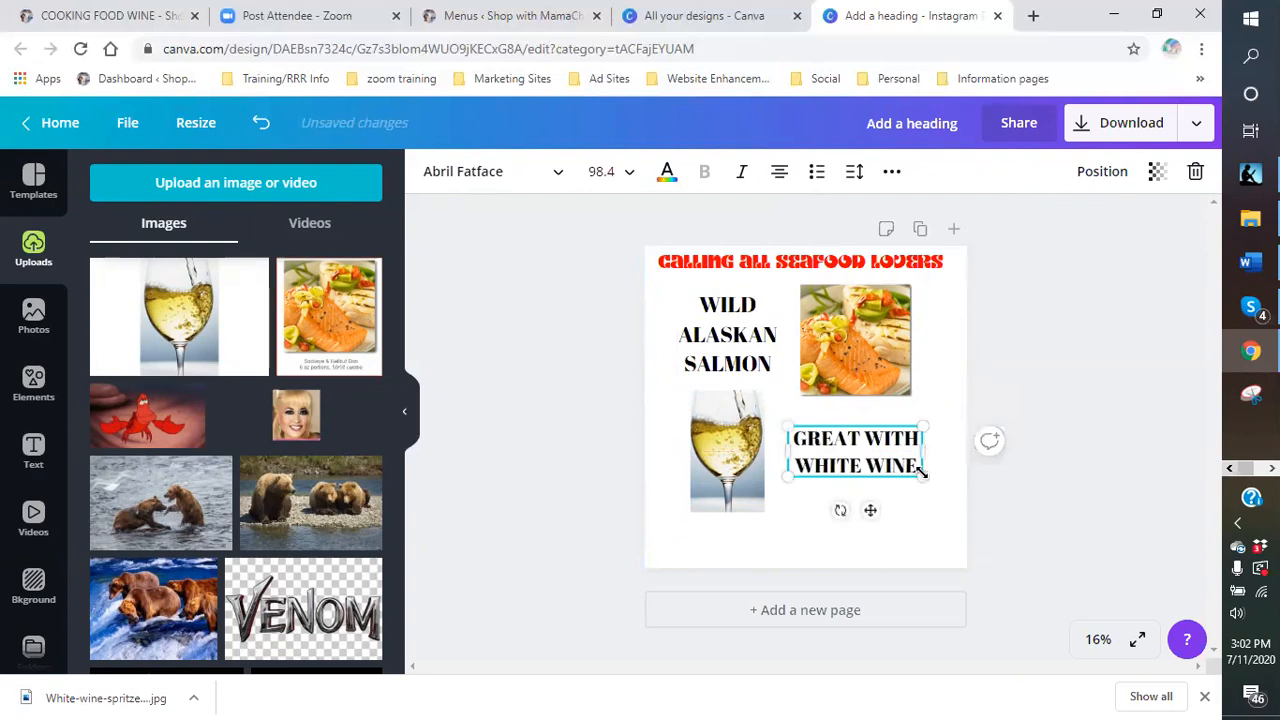
# Step: Change the wine text to GOES GREAT WITH WHITE WINE, enlarge it to size 117, and move it closer to the glass
pyautogui.click(798, 440)
pyautogui.write('GOES')
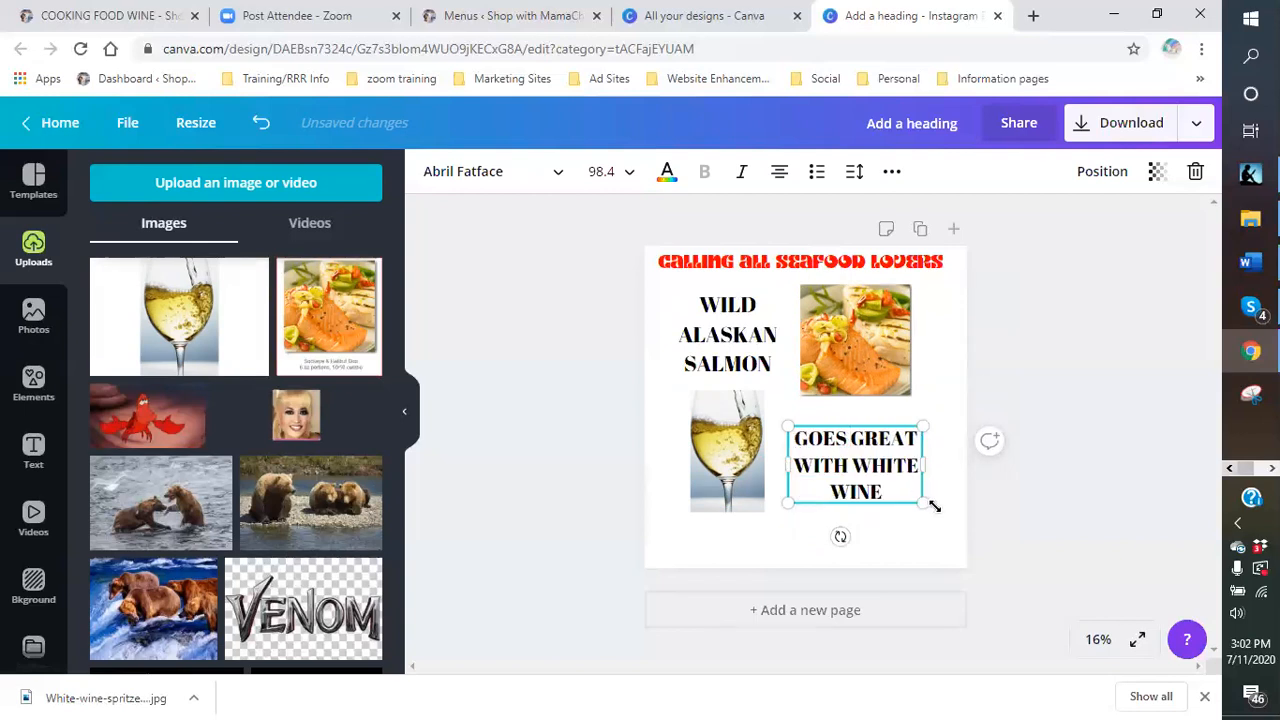
pyautogui.moveTo(938, 523); pyautogui.dragTo(948, 520)
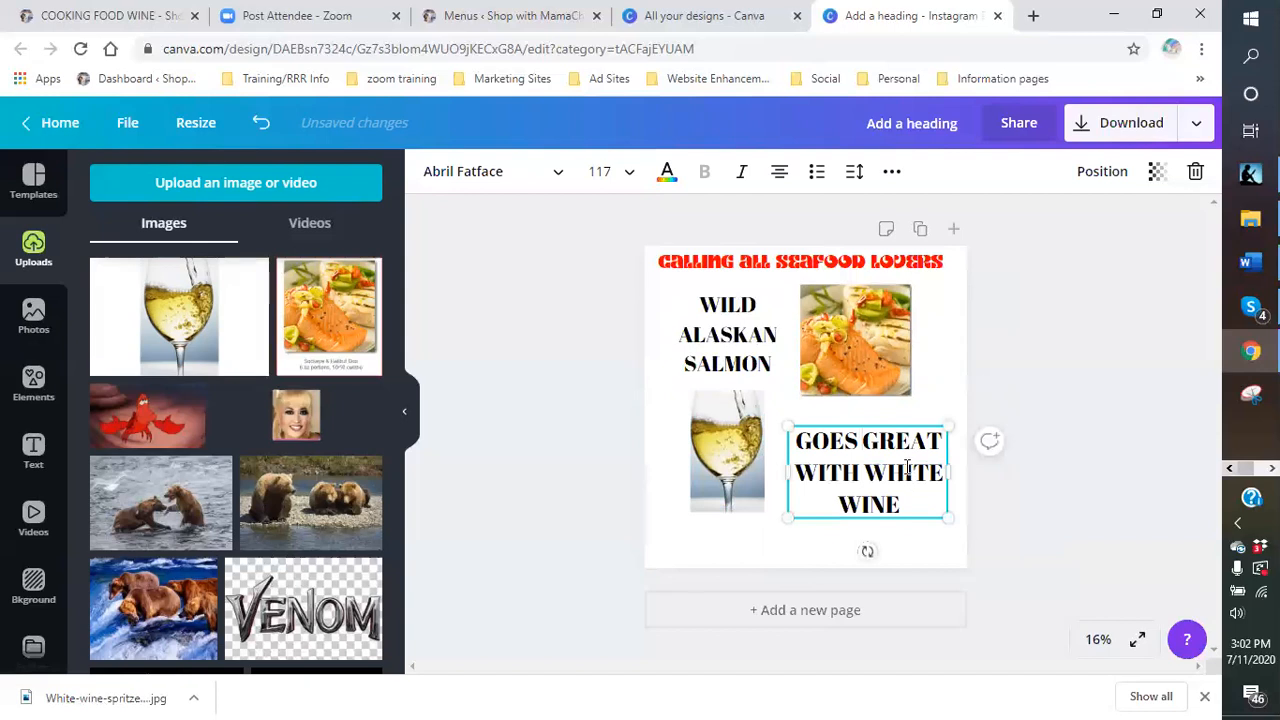
pyautogui.click(907, 468)
pyautogui.click(931, 500)
pyautogui.click(940, 549)
pyautogui.moveTo(860, 481); pyautogui.dragTo(845, 462)
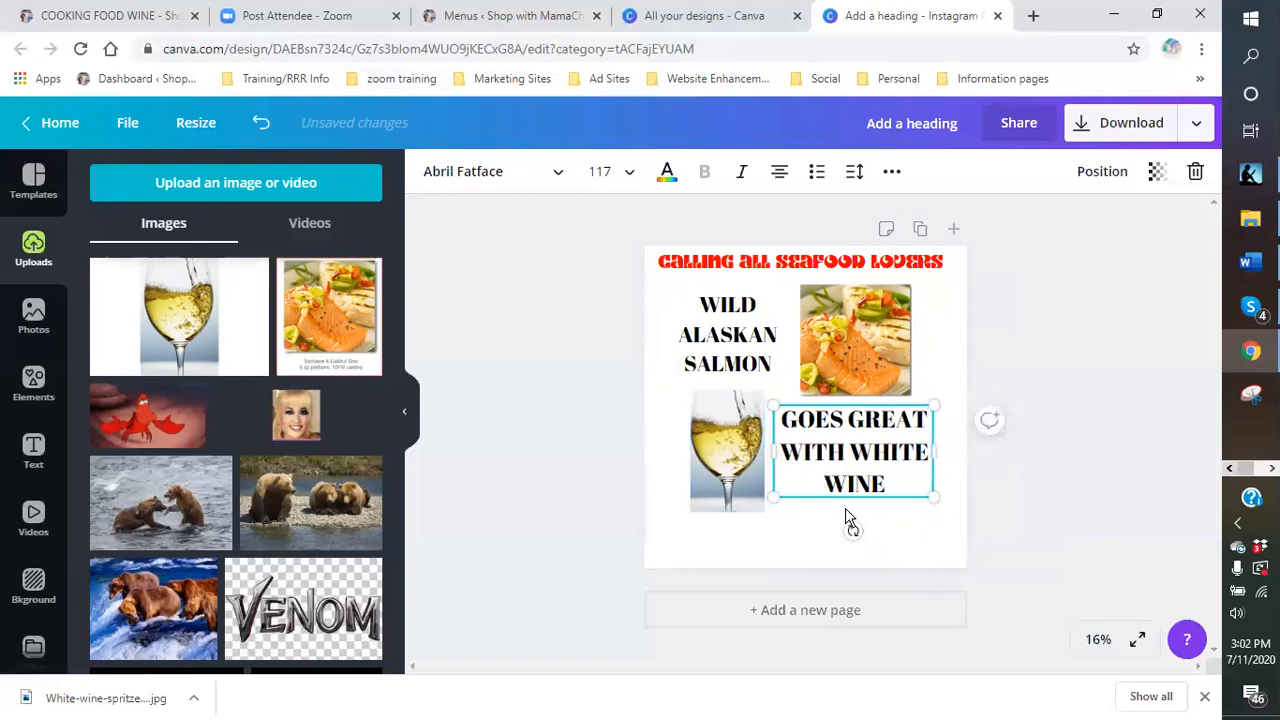
# Step: Shrink the GOES GREAT WITH WHITE WINE text and the wine glass picture from their upper-left corners
pyautogui.click(825, 263)
pyautogui.click(800, 447)
pyautogui.moveTo(768, 408); pyautogui.dragTo(791, 426)
pyautogui.click(746, 416)
pyautogui.moveTo(684, 389); pyautogui.dragTo(706, 410)
# Step: Lower the WILD ALASKAN SALMON text slightly and shrink the salmon photo, keeping it beside the text
pyautogui.click(750, 340)
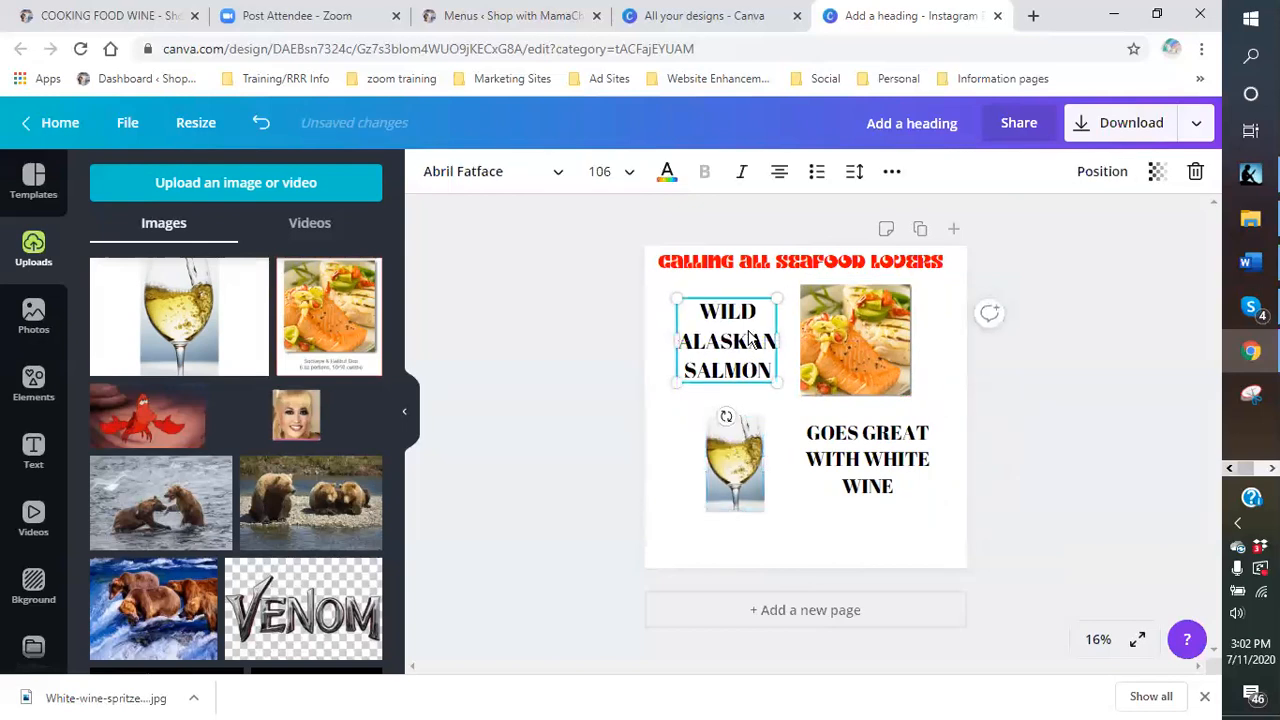
pyautogui.click(808, 311)
pyautogui.moveTo(796, 283); pyautogui.dragTo(812, 294)
pyautogui.moveTo(846, 345); pyautogui.dragTo(835, 340)
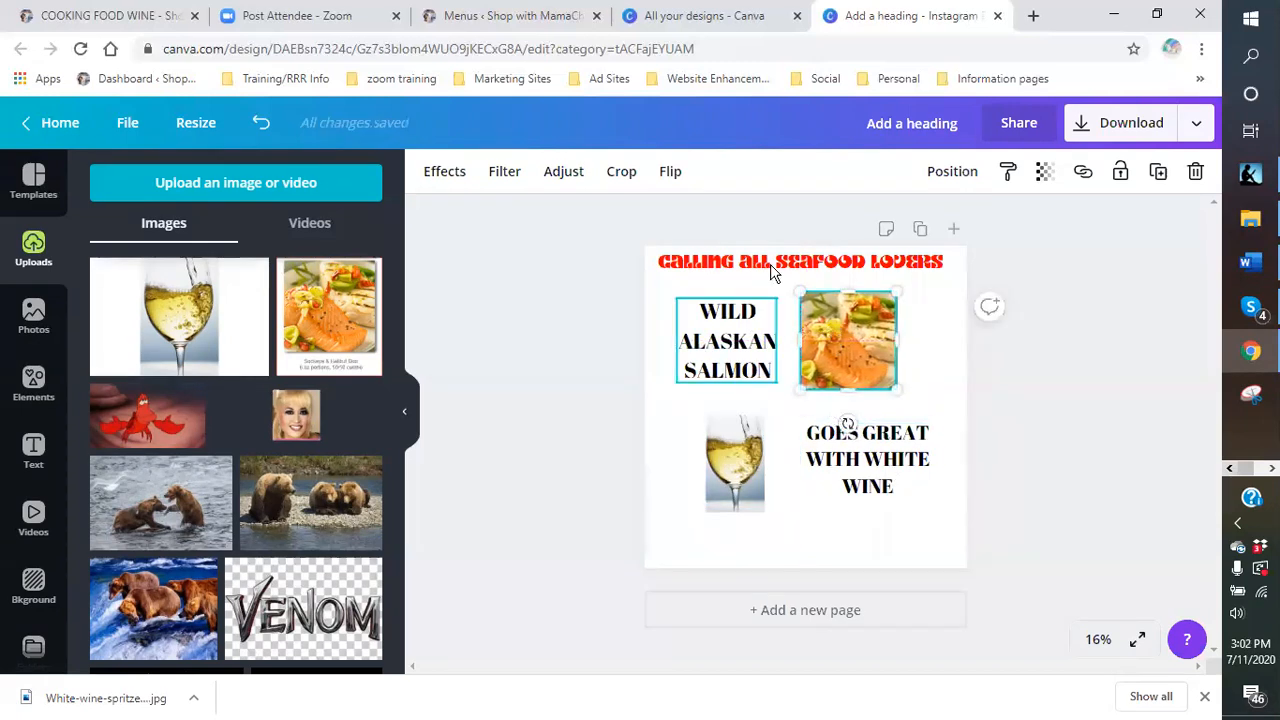
# Step: Shift the red CALLING ALL SEAFOOD LOVERS heading slightly and change its font to Oilvare Base
pyautogui.click(757, 274)
pyautogui.moveTo(755, 274); pyautogui.dragTo(760, 277)
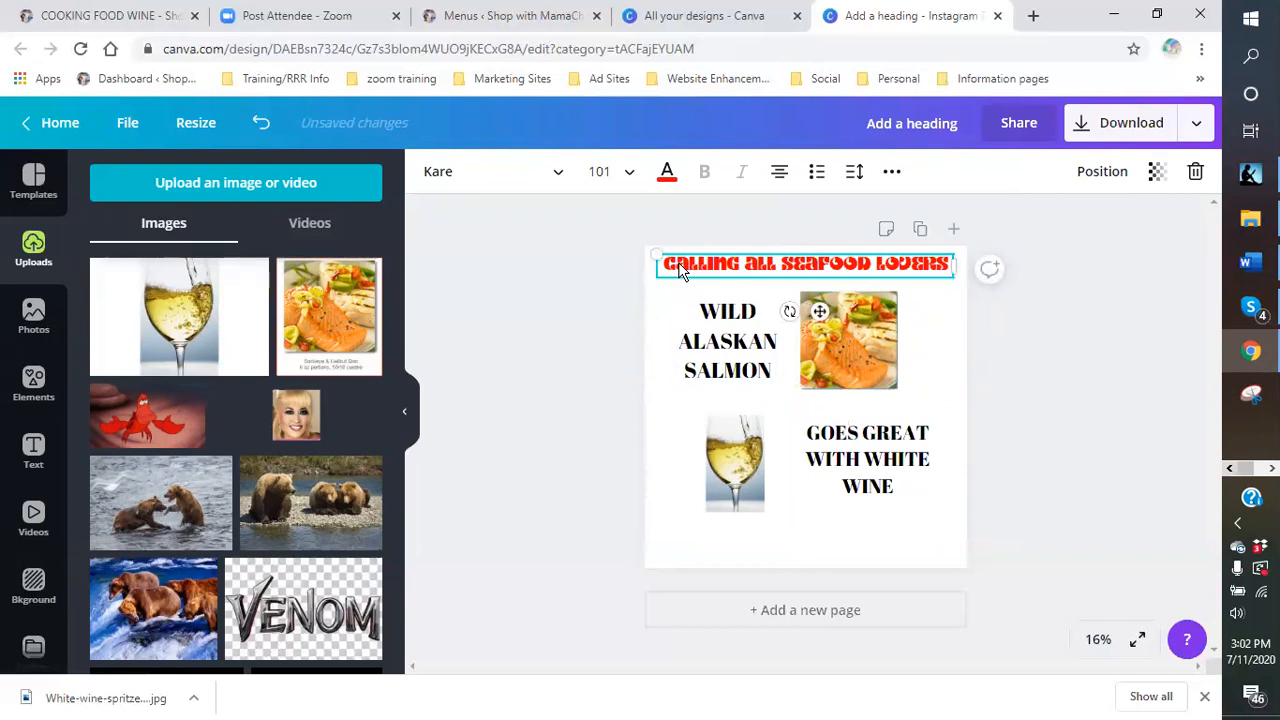
pyautogui.click(437, 178)
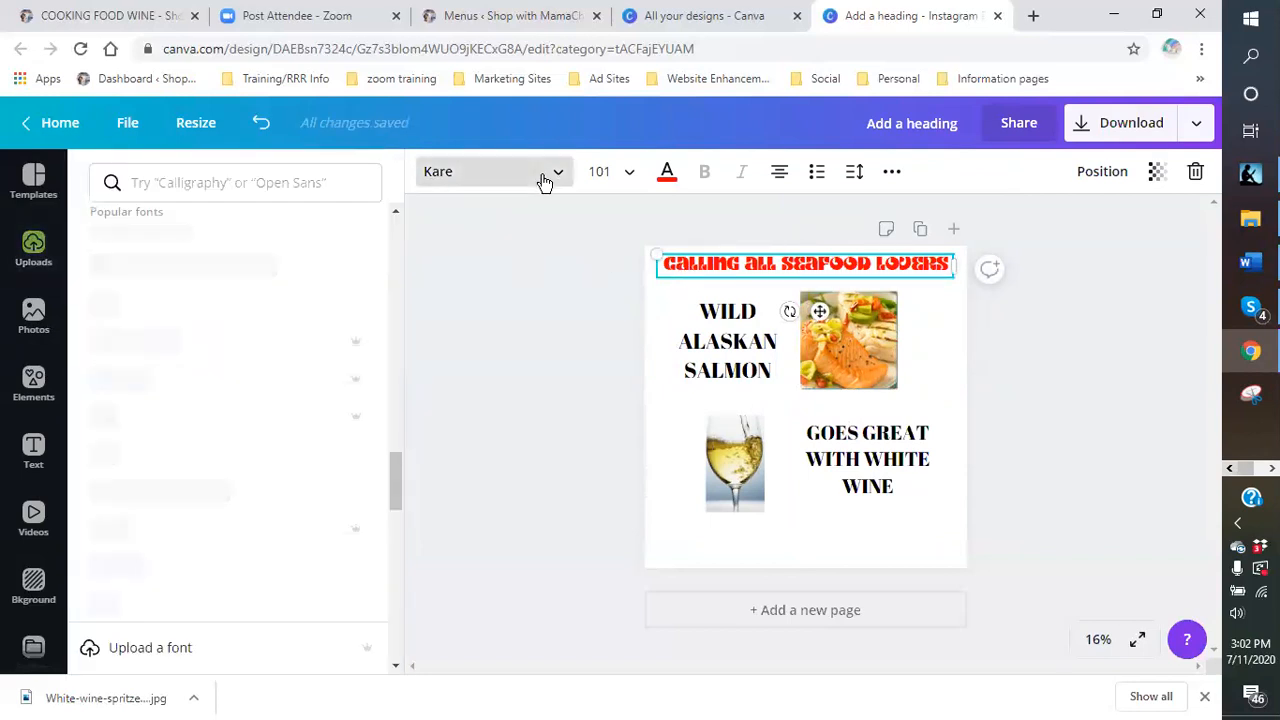
pyautogui.scroll(-2, 193, 383)
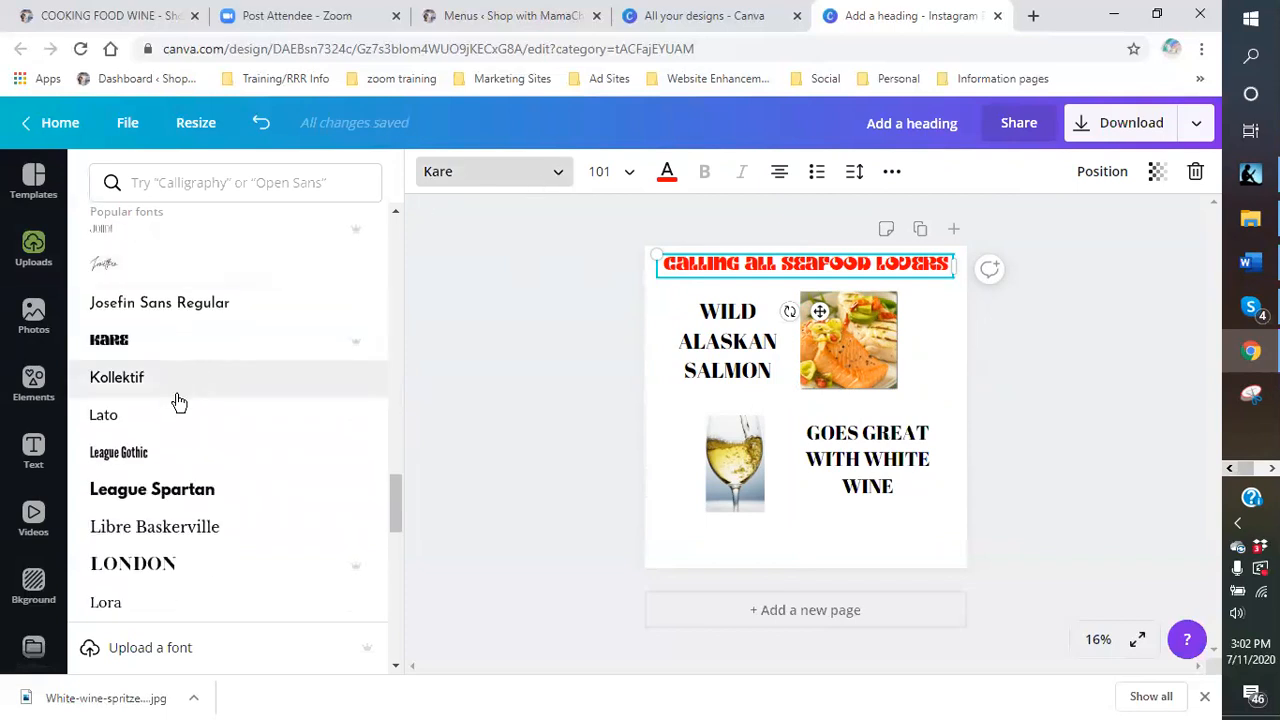
pyautogui.click(107, 355)
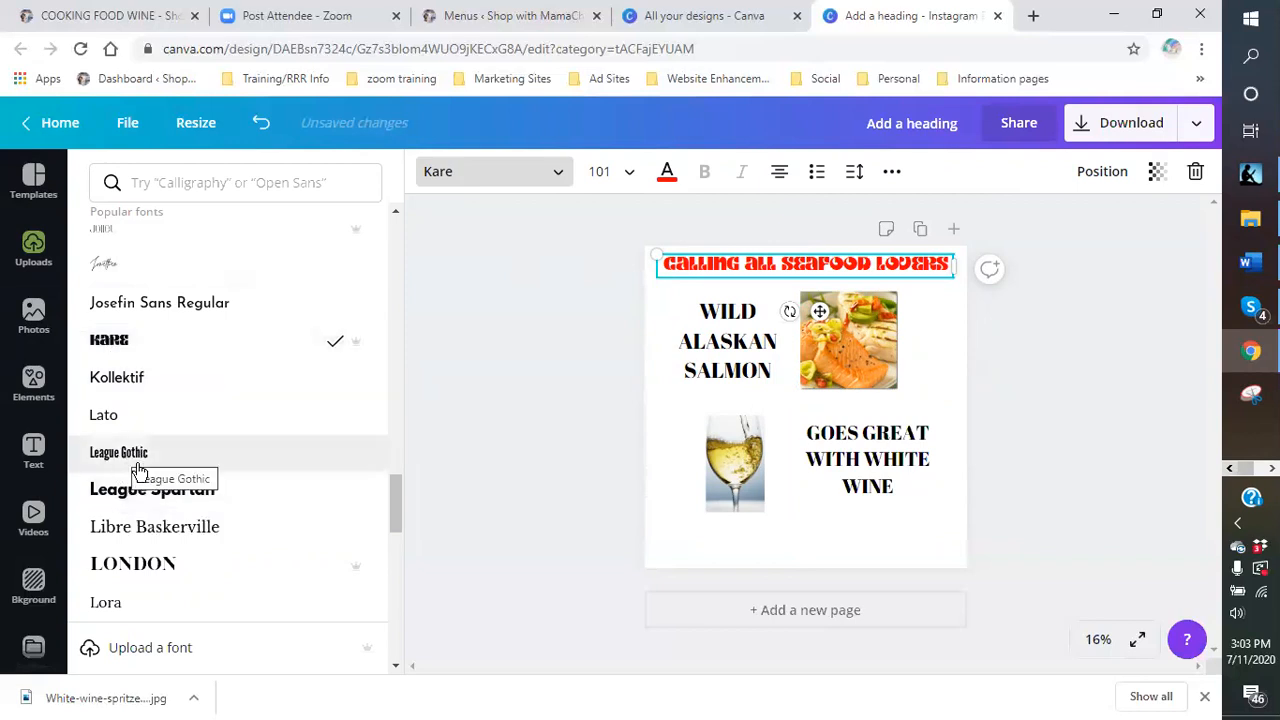
pyautogui.scroll(-5, 140, 466)
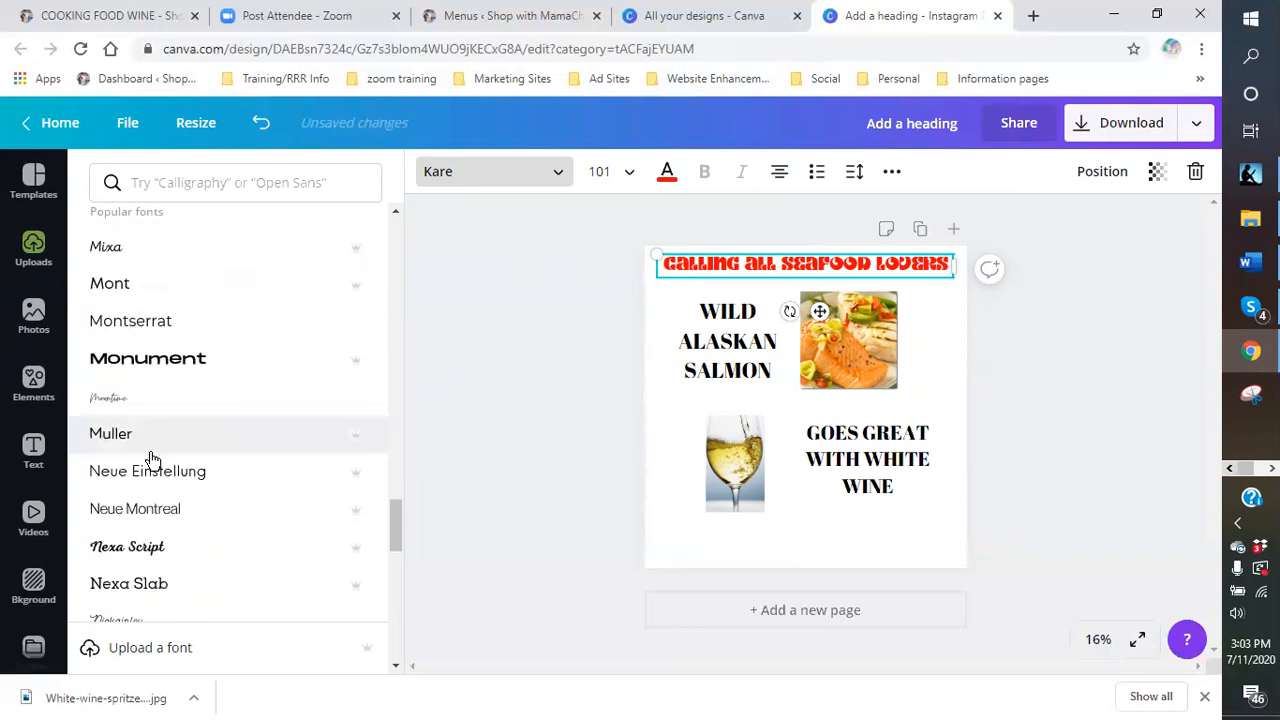
pyautogui.scroll(-3, 151, 459)
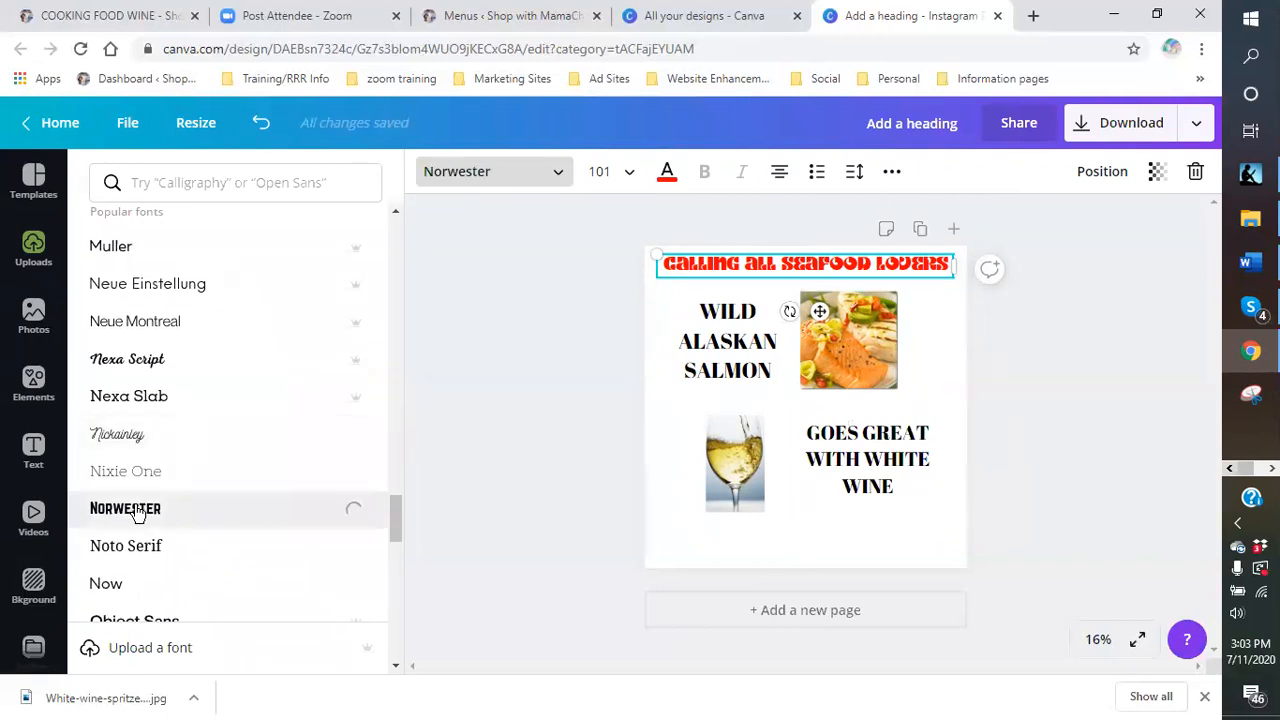
pyautogui.scroll(-2, 182, 480)
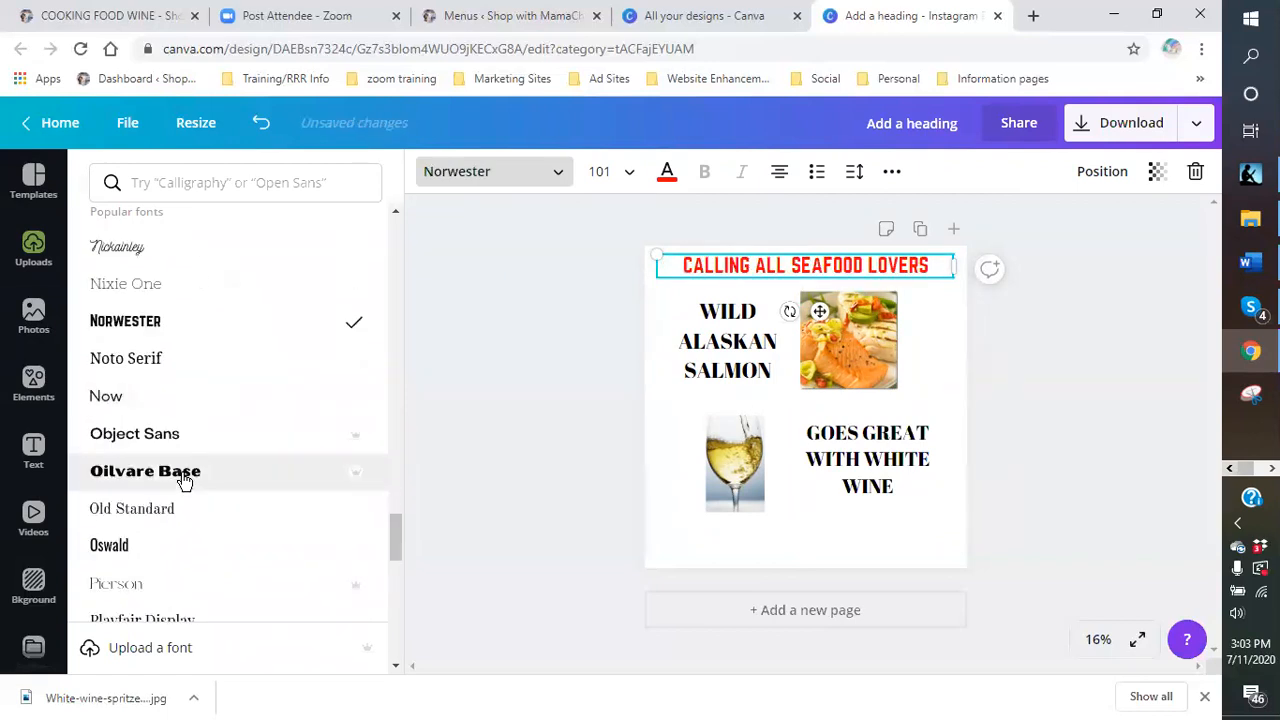
pyautogui.click(145, 480)
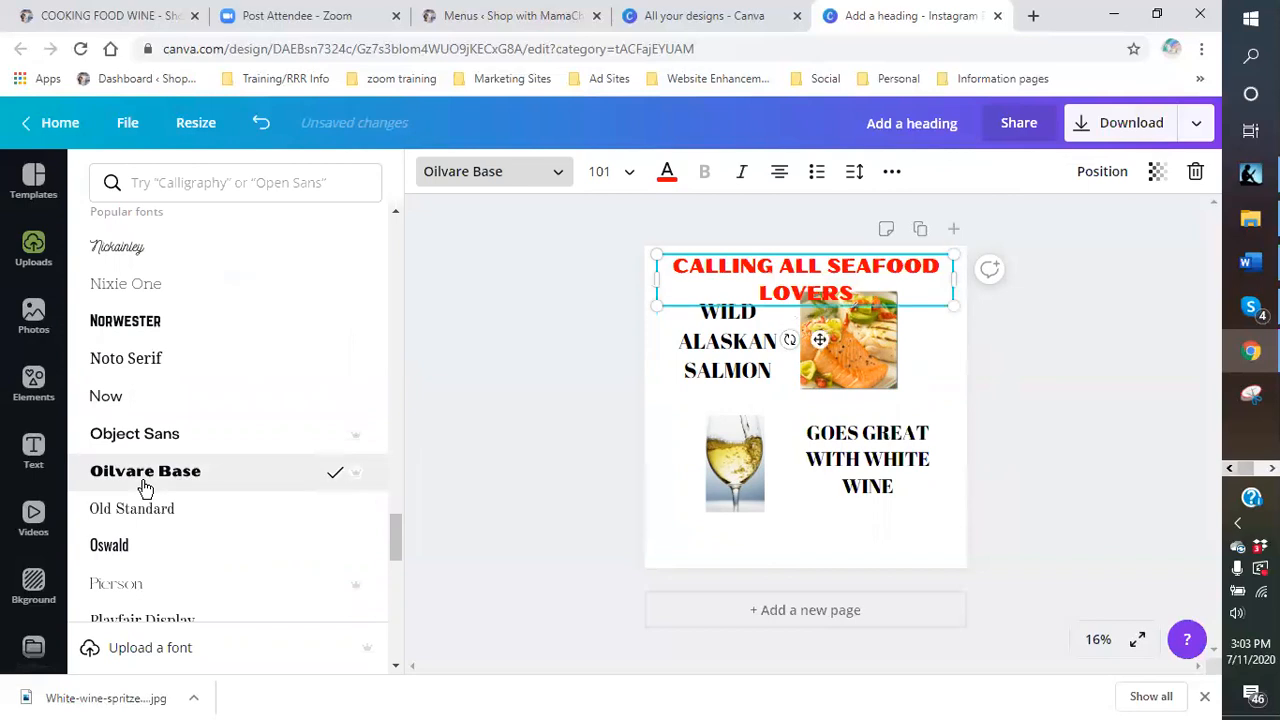
# Step: Widen the red heading's box, reduce the heading at the page's top edge, and move the salmon photo clear below it
pyautogui.moveTo(655, 281); pyautogui.dragTo(644, 281)
pyautogui.moveTo(955, 279); pyautogui.dragTo(967, 279)
pyautogui.moveTo(642, 302); pyautogui.dragTo(640, 275)
pyautogui.moveTo(824, 339); pyautogui.dragTo(858, 349)
# Step: Colour the GOES GREAT WITH WHITE WINE and WILD ALASKAN SALMON texts with the document's red
pyautogui.click(862, 488)
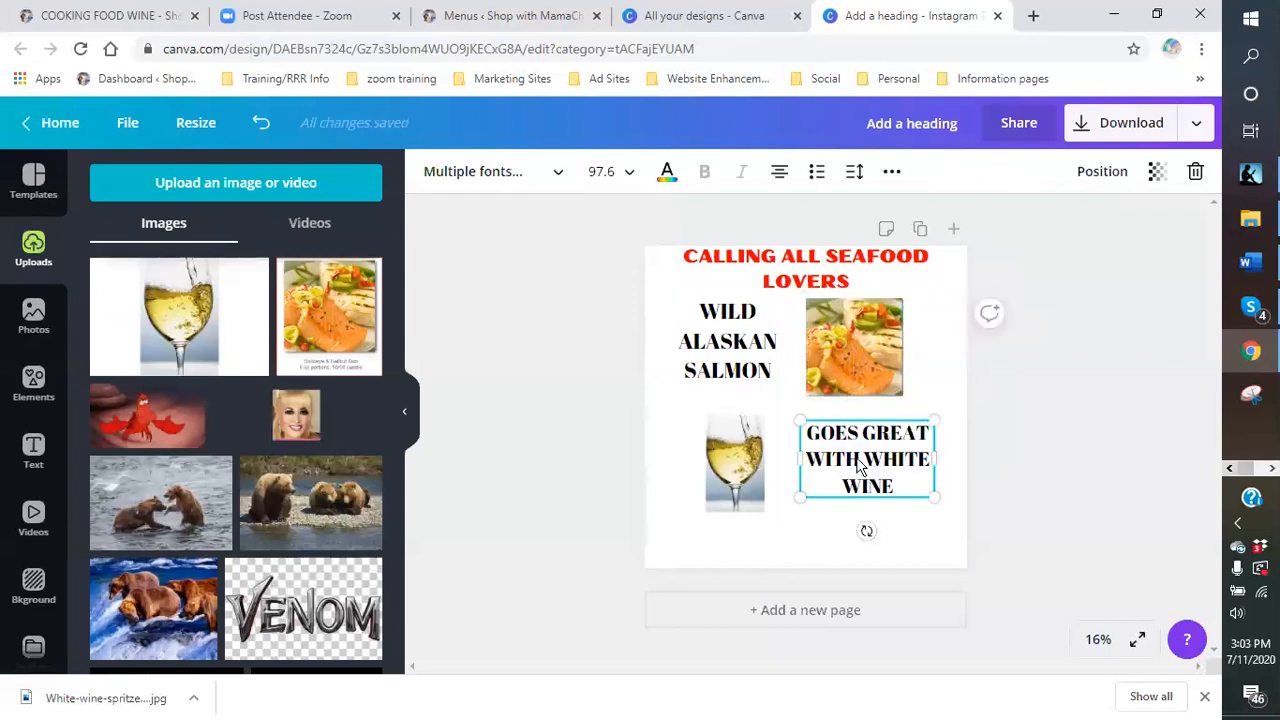
pyautogui.click(666, 176)
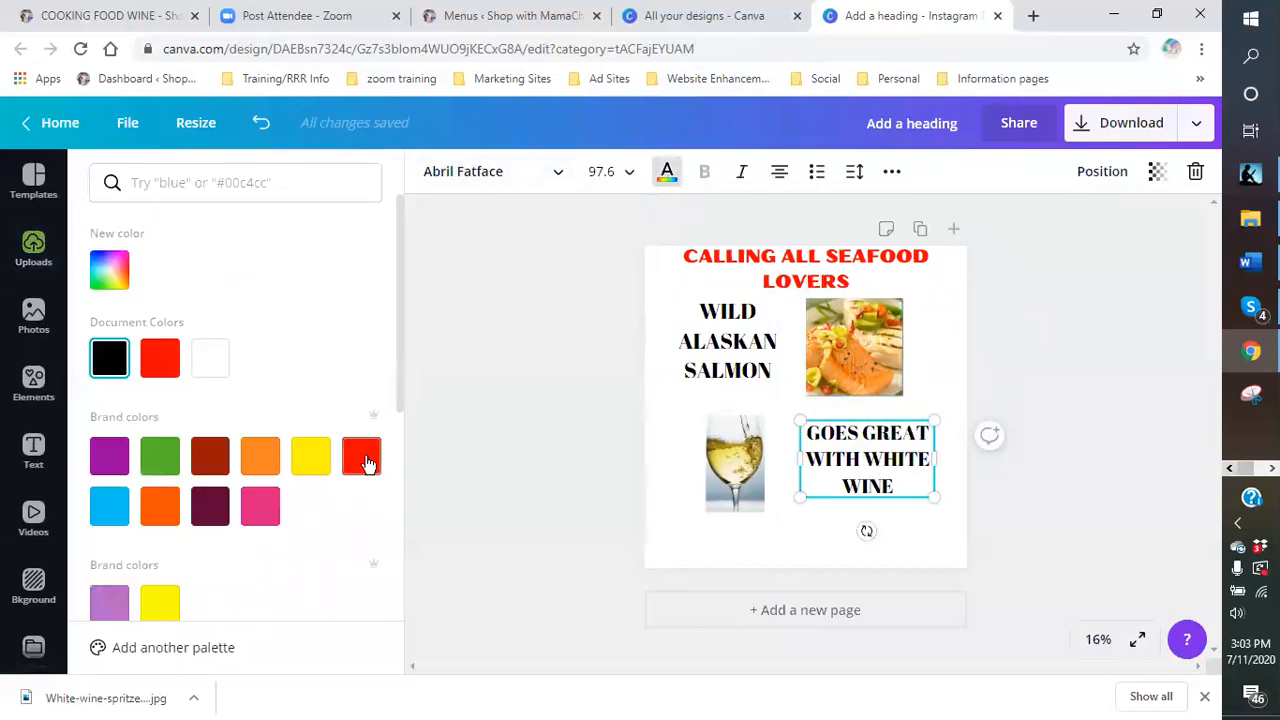
pyautogui.click(168, 360)
pyautogui.click(688, 352)
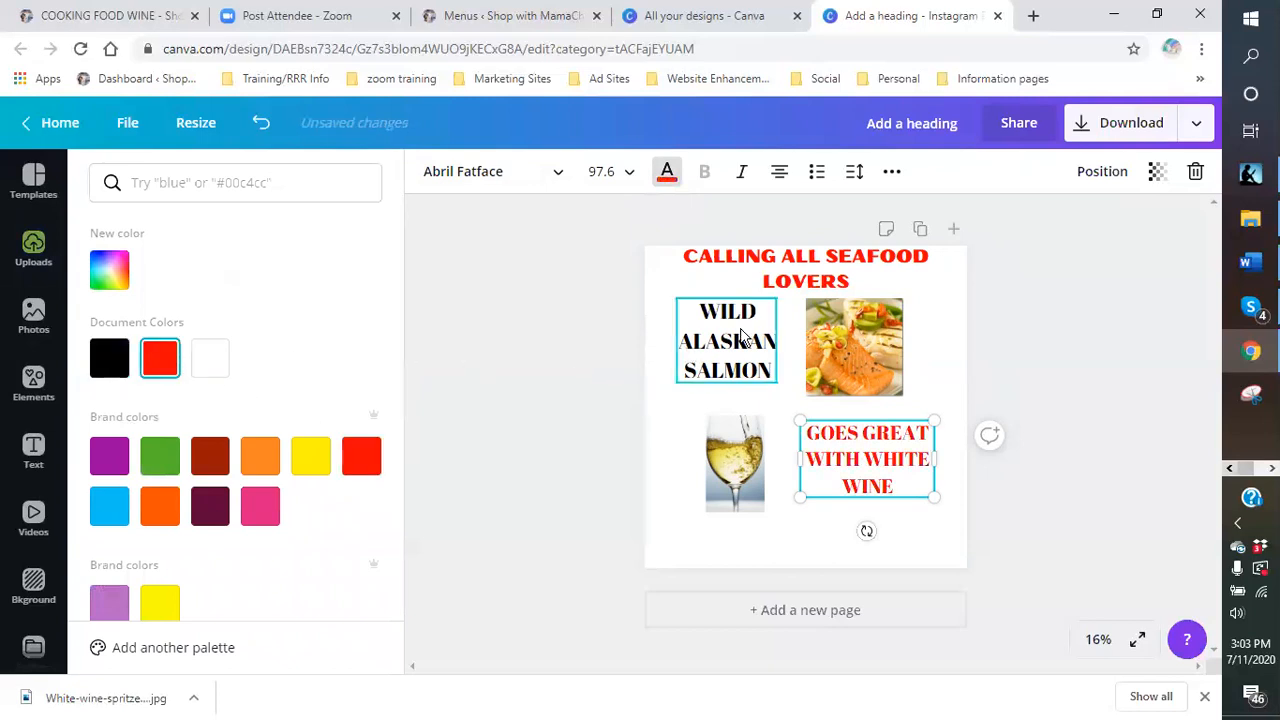
pyautogui.click(160, 358)
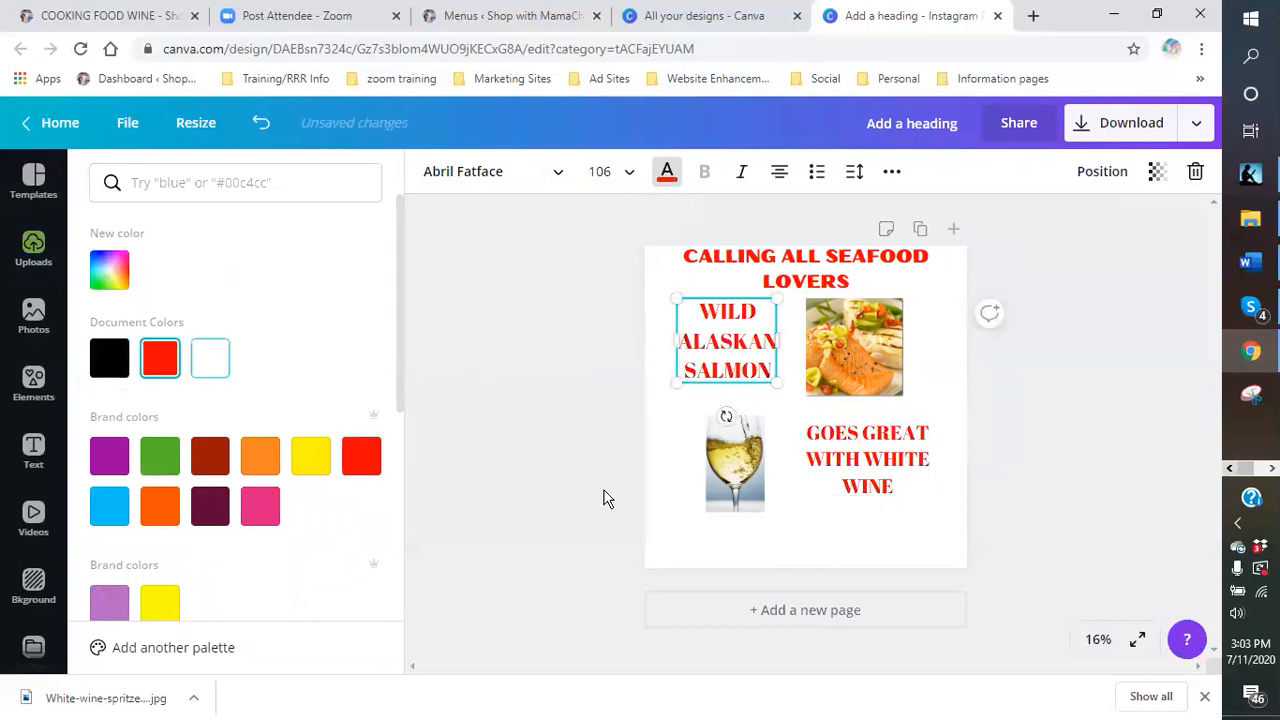
# Step: Move the GOES GREAT WITH WHITE WINE text slightly up and left, and align the wine glass picture beside it
pyautogui.click(853, 532)
pyautogui.moveTo(862, 466); pyautogui.dragTo(849, 461)
pyautogui.click(791, 561)
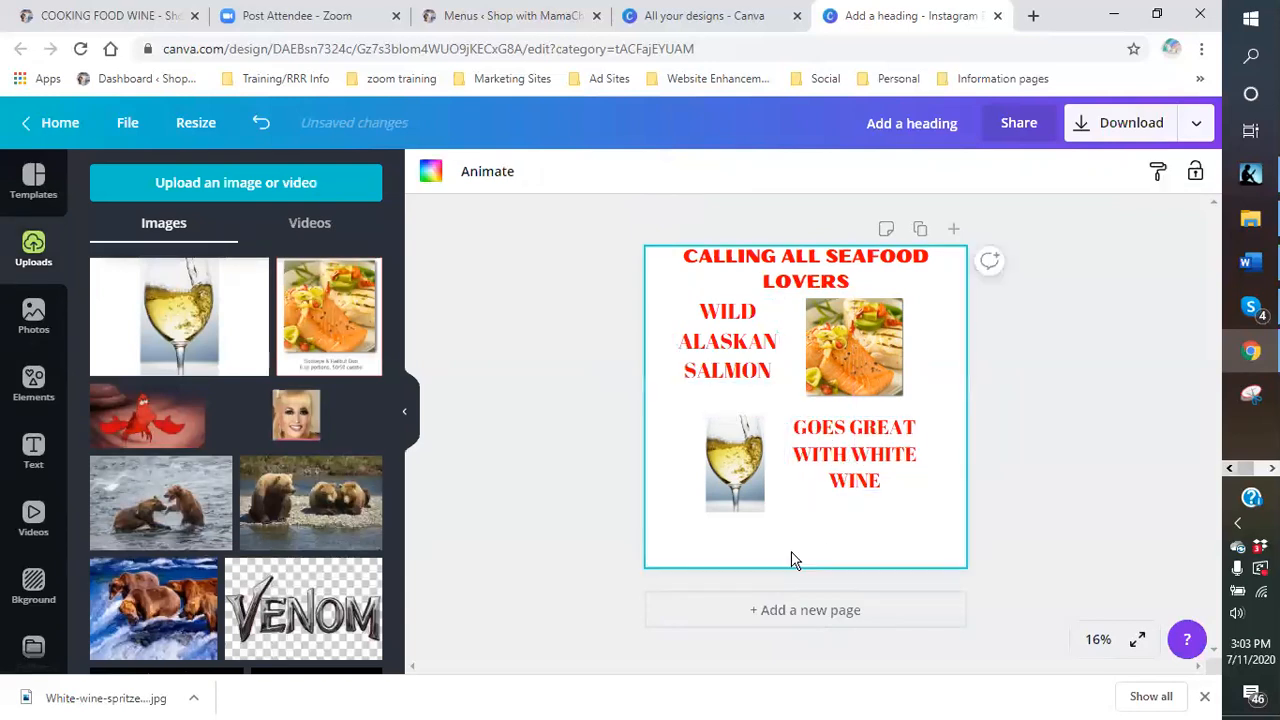
pyautogui.moveTo(737, 466); pyautogui.dragTo(727, 455)
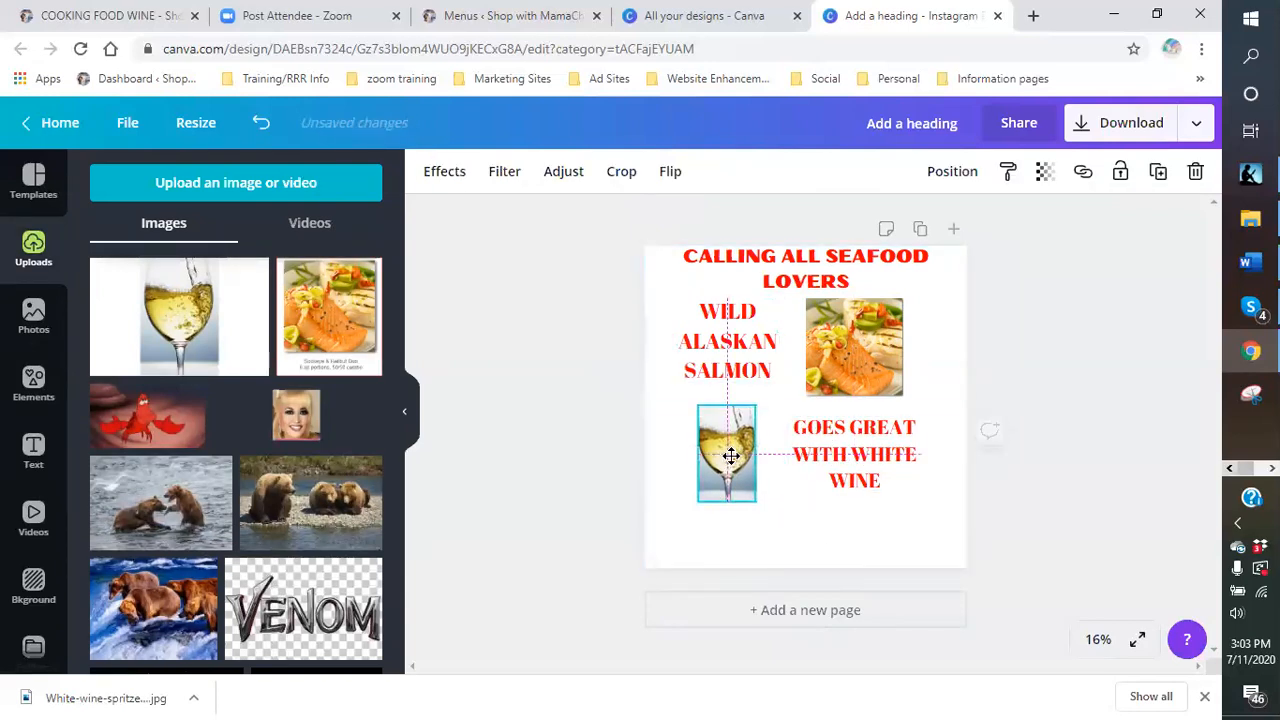
pyautogui.click(838, 459)
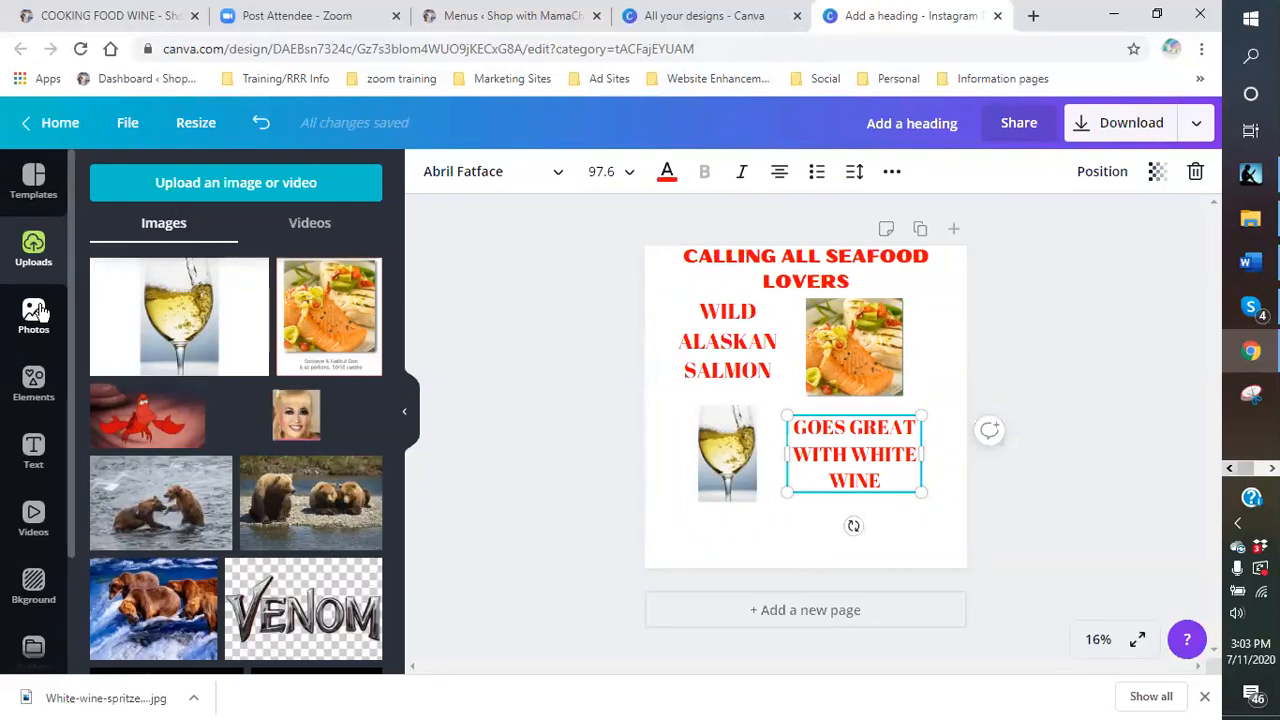
# Step: Add the feather-and-arrow logo from the uploaded images, undoing the accidental changes to the GOES GREAT WITH WHITE WINE text
pyautogui.scroll(-8, 294, 480)
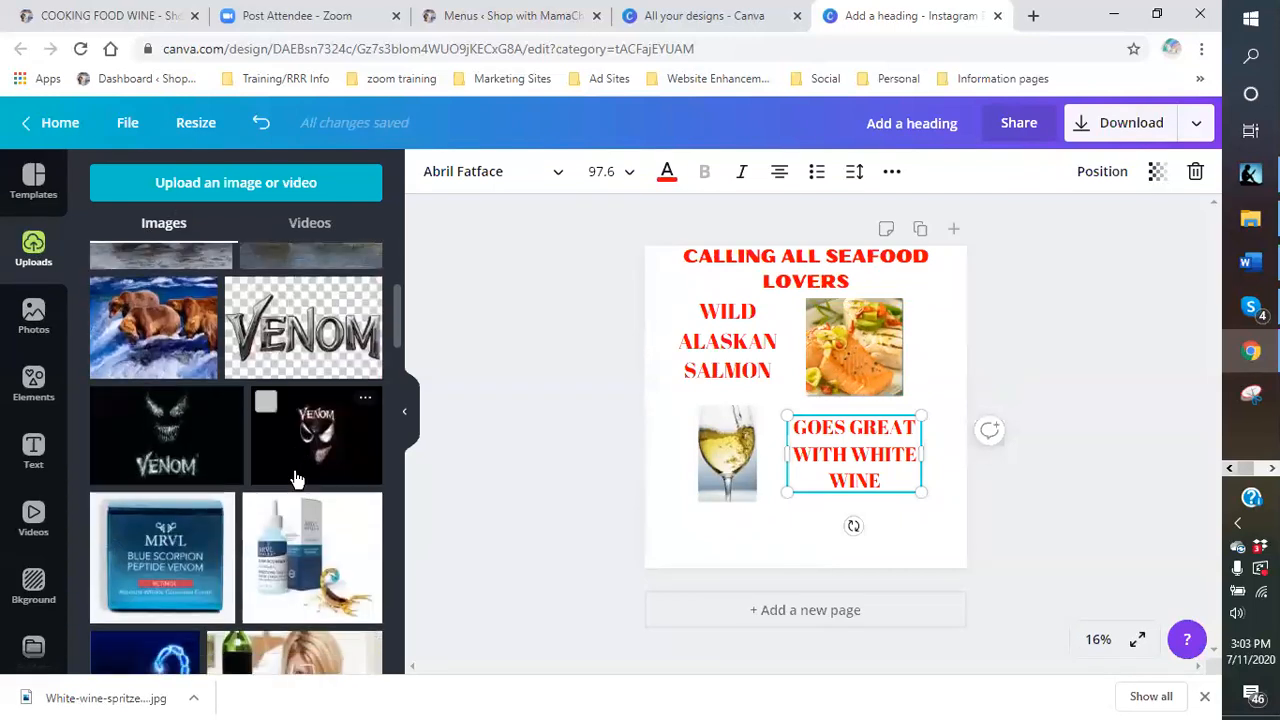
pyautogui.scroll(-4, 288, 490)
pyautogui.scroll(2, 320, 460)
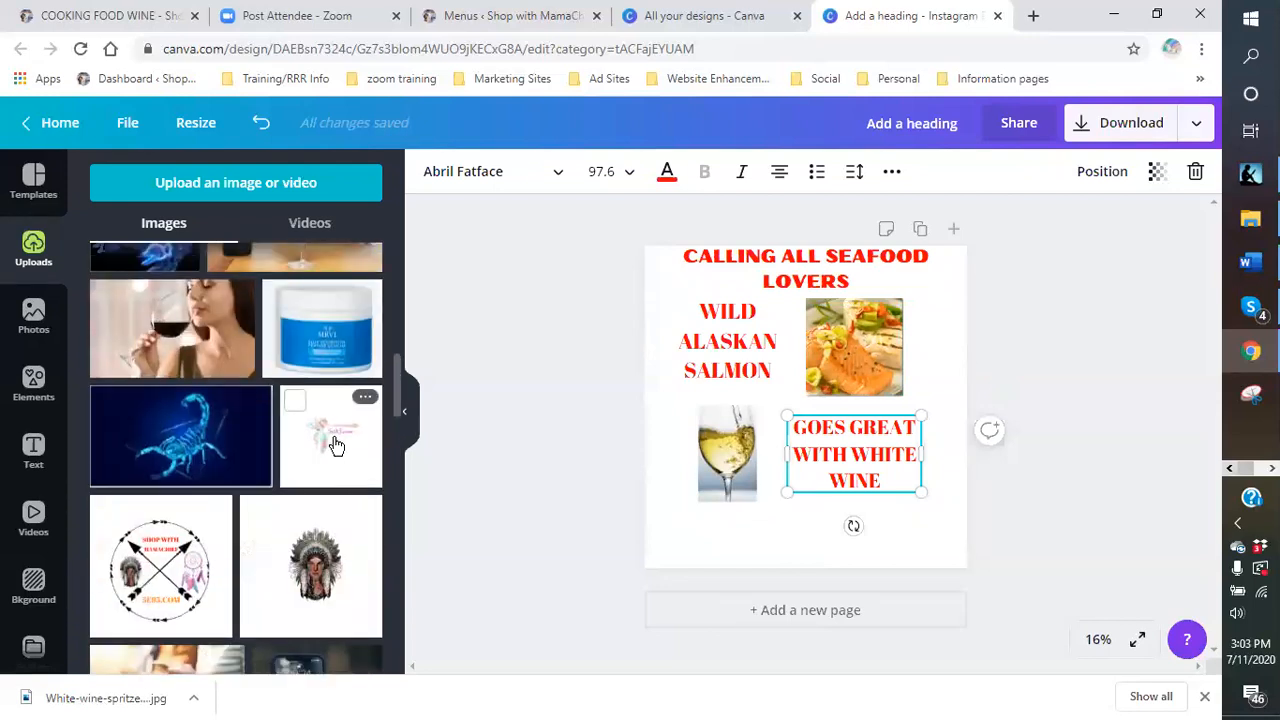
pyautogui.click(335, 445)
pyautogui.moveTo(721, 322); pyautogui.dragTo(777, 476)
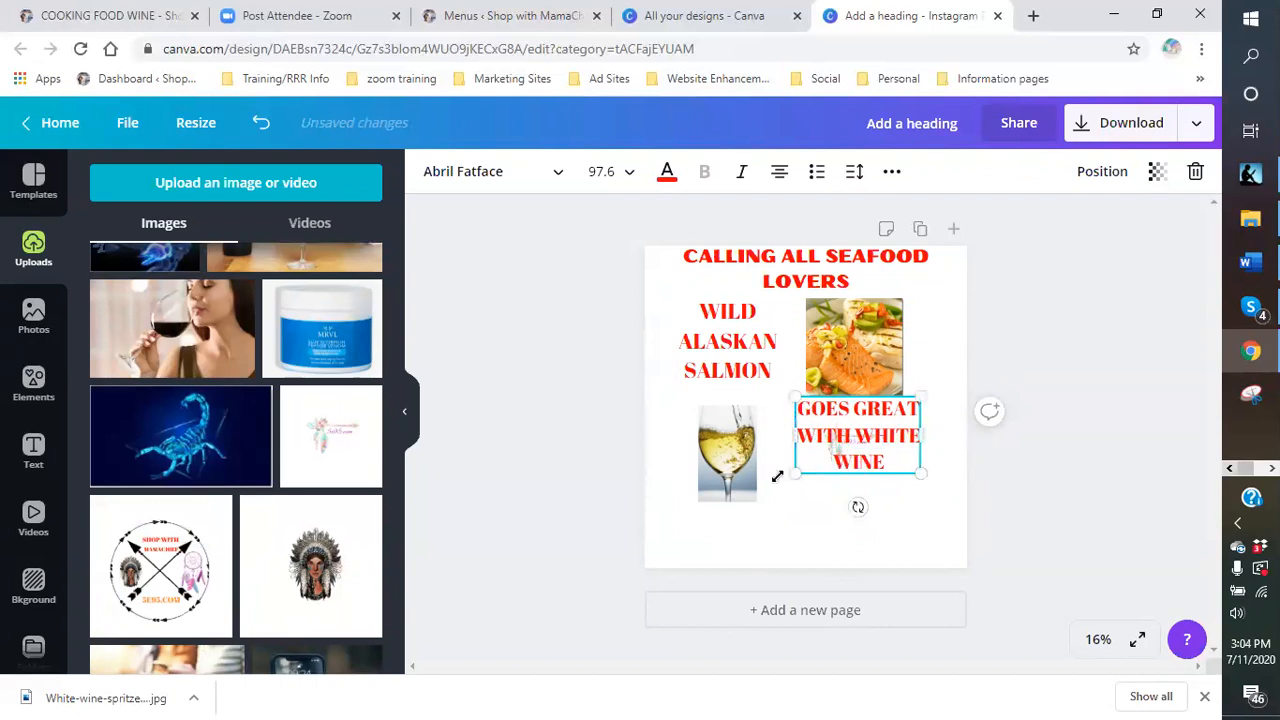
pyautogui.click(261, 123)
pyautogui.click(261, 122)
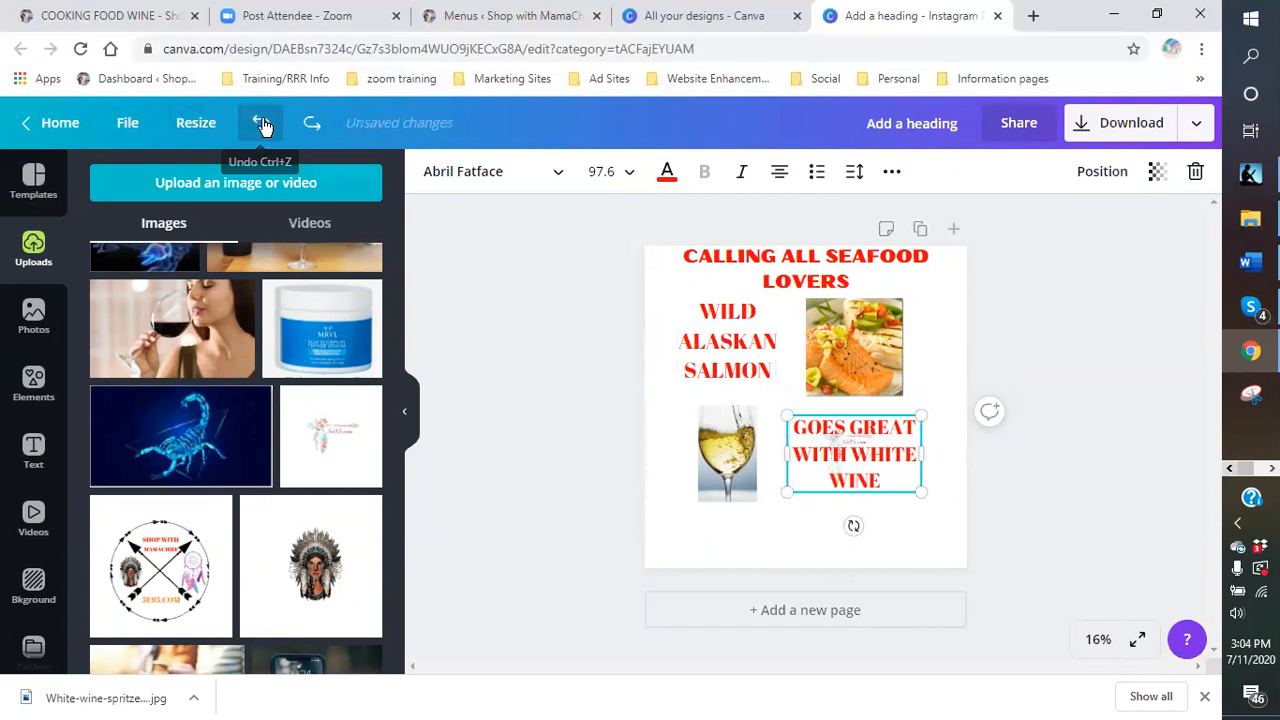
pyautogui.click(261, 122)
# Step: Resize the feather-and-arrow logo small and place it in the page's lower-right corner, below the wine text
pyautogui.moveTo(812, 386); pyautogui.dragTo(886, 489)
pyautogui.moveTo(785, 632); pyautogui.dragTo(901, 524)
pyautogui.click(918, 543)
pyautogui.click(745, 540)
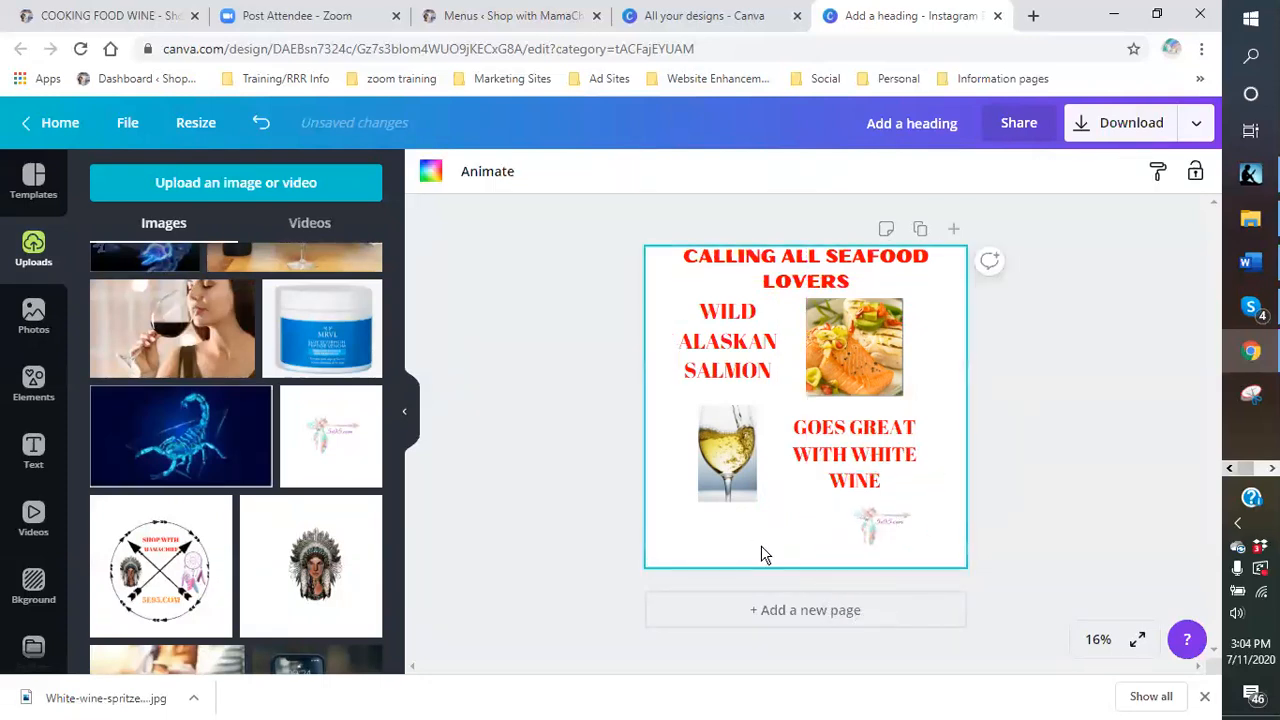
pyautogui.click(891, 529)
# Step: Lower the GOES GREAT WITH WHITE WINE text slightly and align the wine glass picture's top with it
pyautogui.moveTo(855, 453); pyautogui.dragTo(855, 463)
pyautogui.click(727, 455)
pyautogui.moveTo(727, 455); pyautogui.dragTo(727, 475)
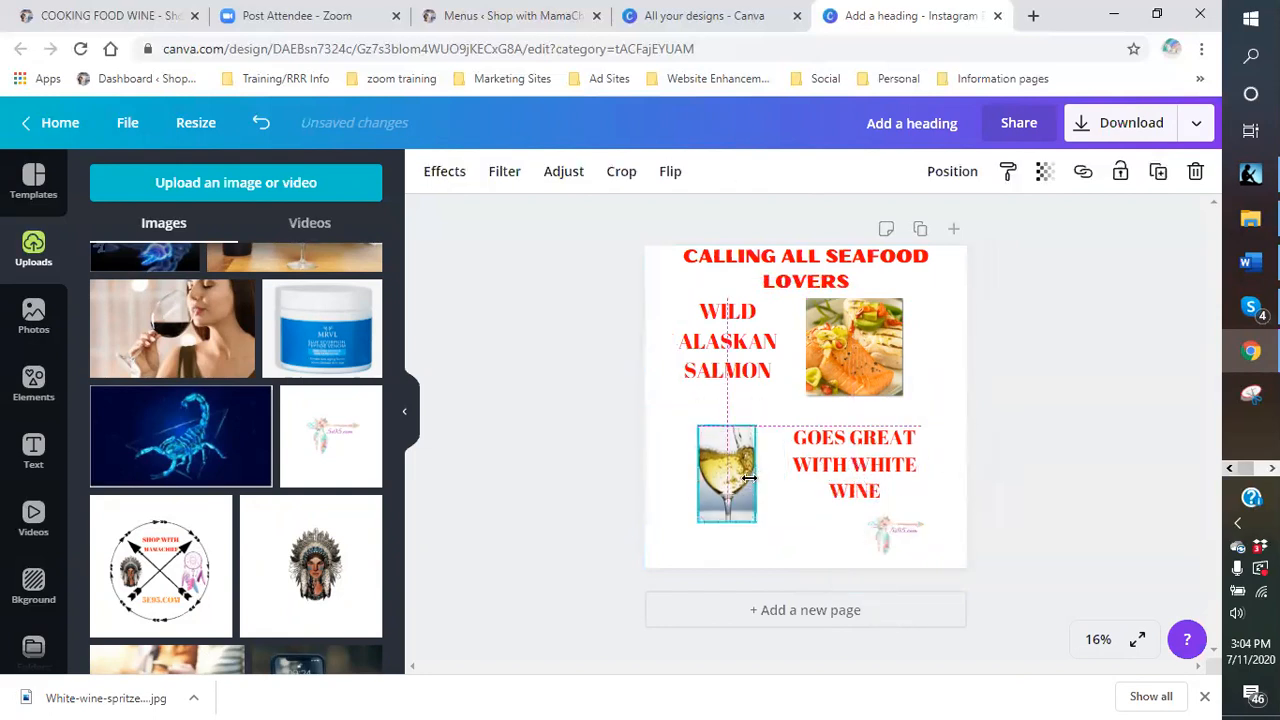
# Step: Shift the salmon photo and the WILD ALASKAN SALMON text slightly down, away from the heading
pyautogui.moveTo(858, 380); pyautogui.dragTo(865, 390)
pyautogui.click(750, 350)
pyautogui.moveTo(750, 350); pyautogui.dragTo(750, 360)
pyautogui.click(939, 378)
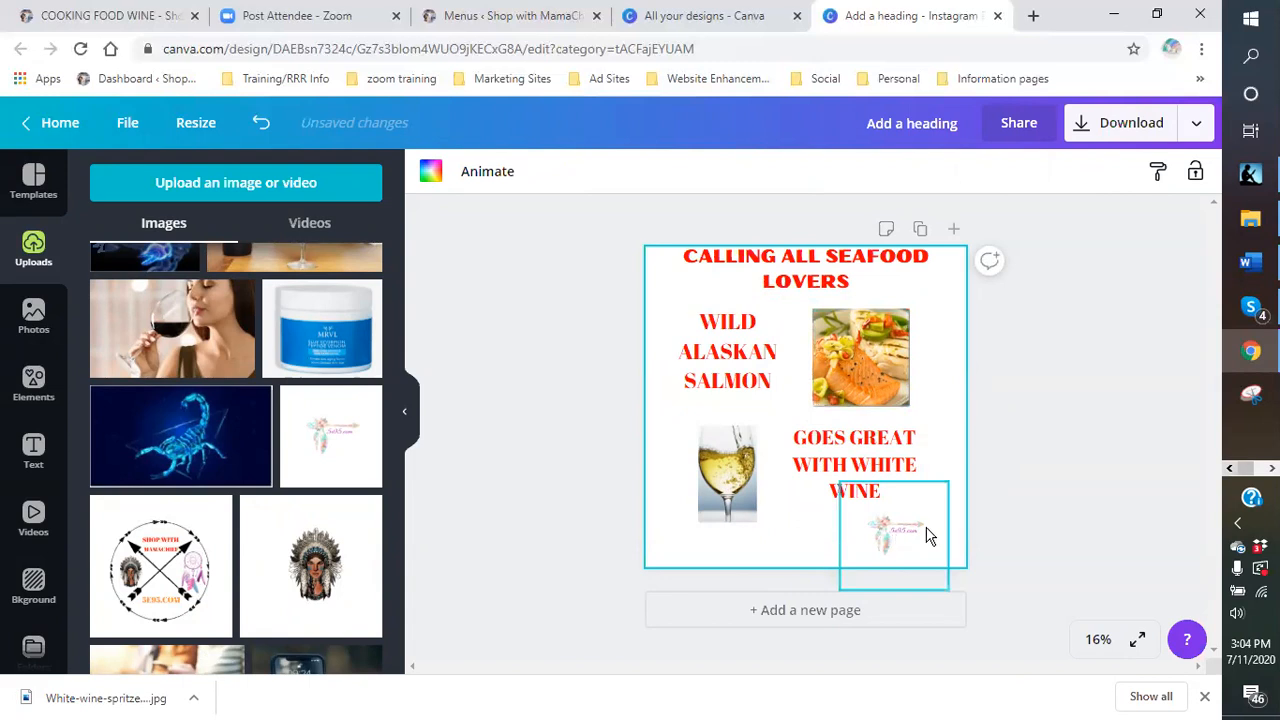
# Step: Fill the page background with dark red and apply Background Remover to the feather-and-arrow logo
pyautogui.click(36, 580)
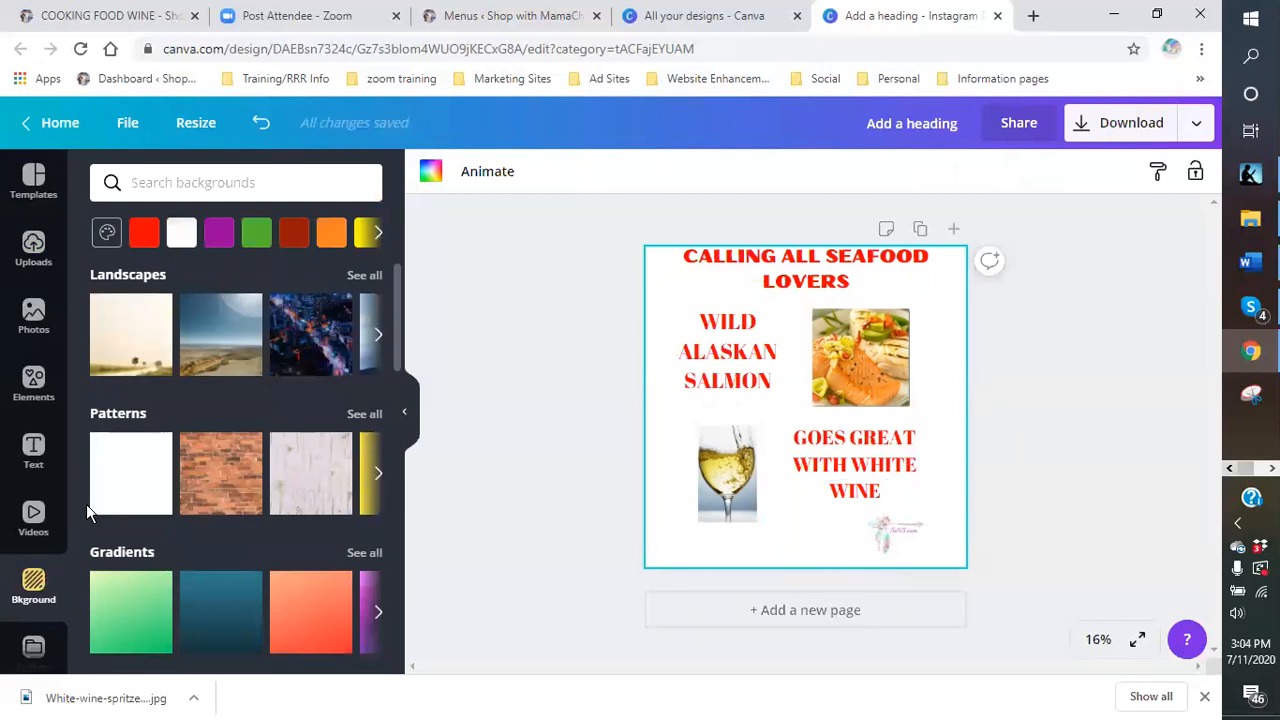
pyautogui.click(295, 238)
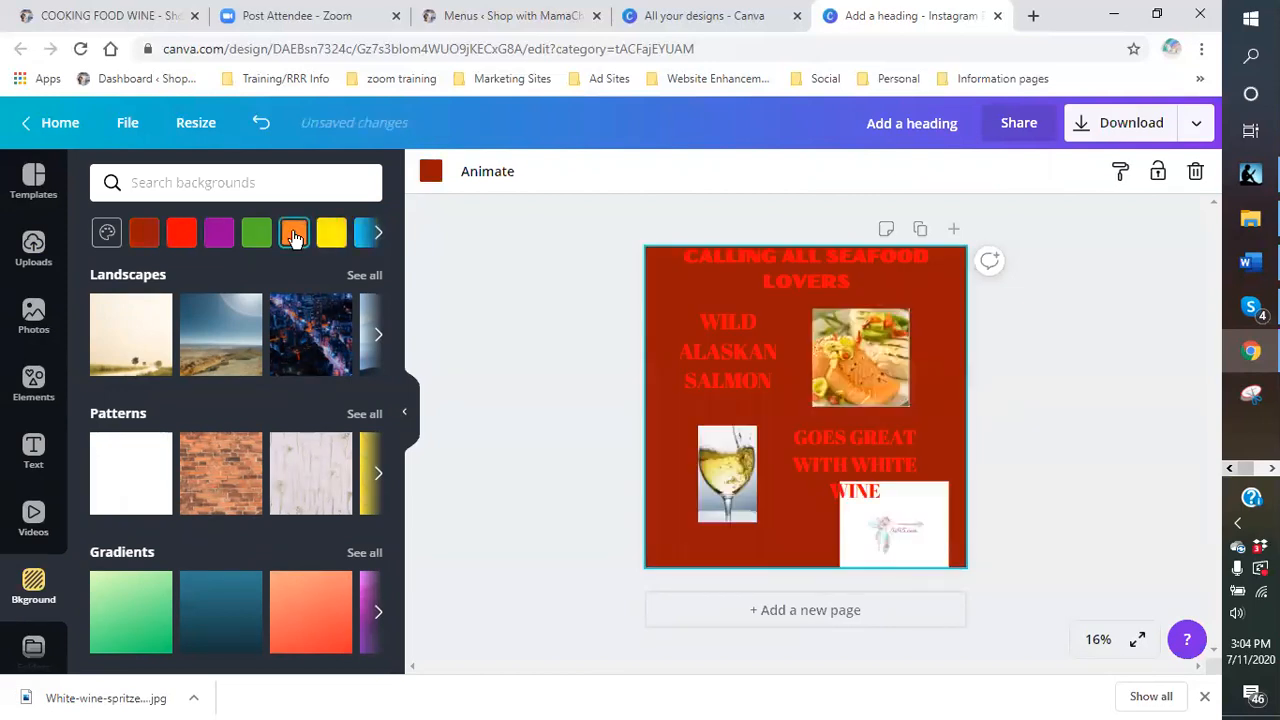
pyautogui.click(914, 524)
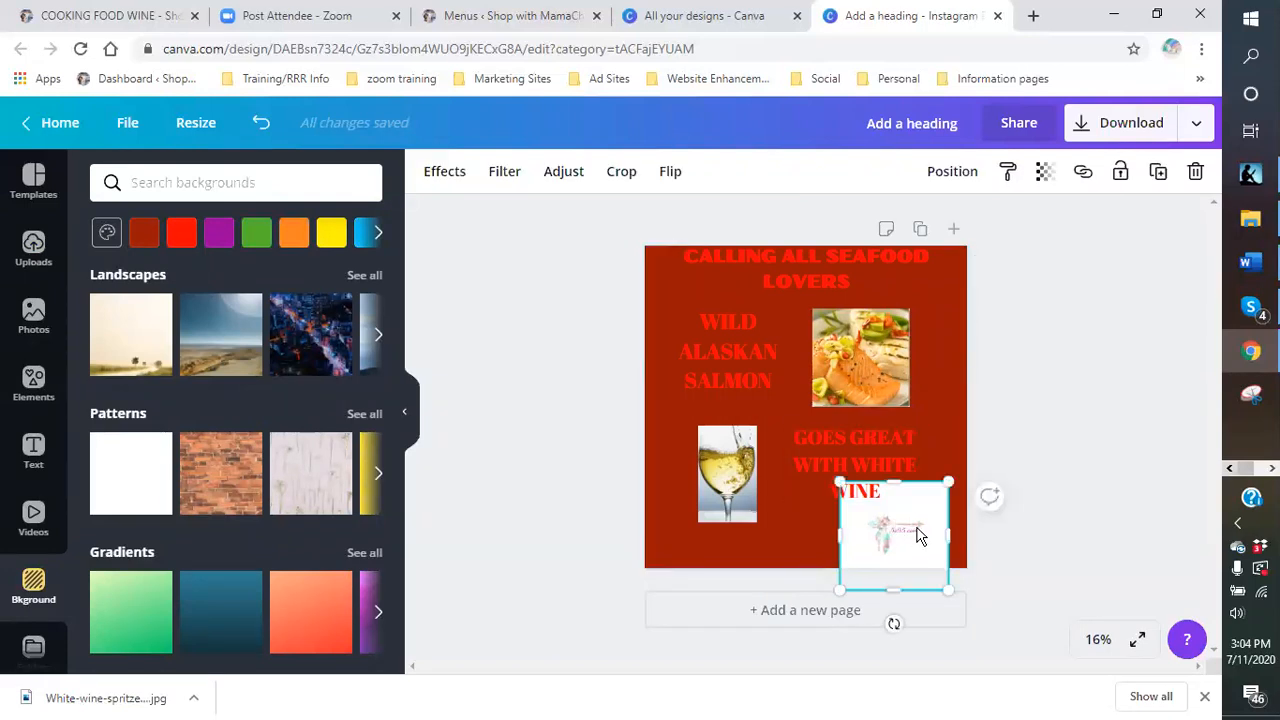
pyautogui.click(441, 178)
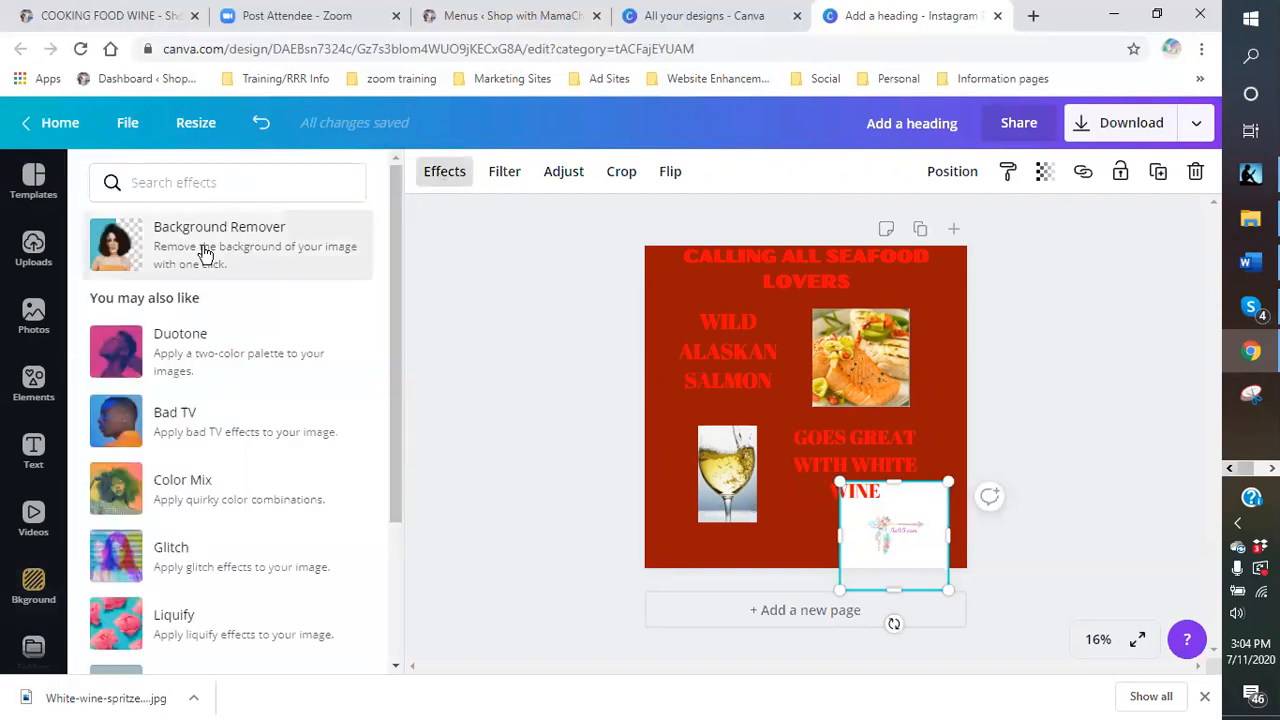
pyautogui.click(203, 251)
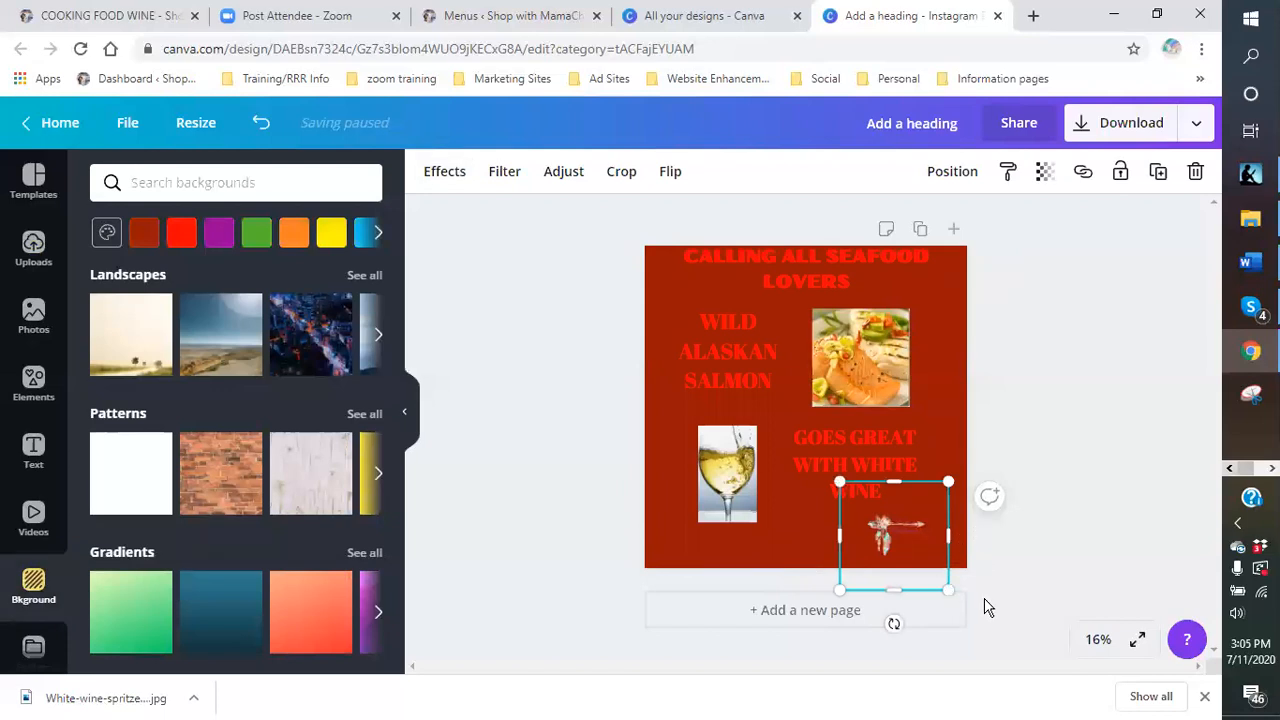
# Step: Enlarge the feather-and-arrow logo, nudge it up, widen its frame to the left, and crop its empty lower edge
pyautogui.moveTo(952, 590); pyautogui.dragTo(990, 634)
pyautogui.moveTo(807, 469); pyautogui.dragTo(806, 449)
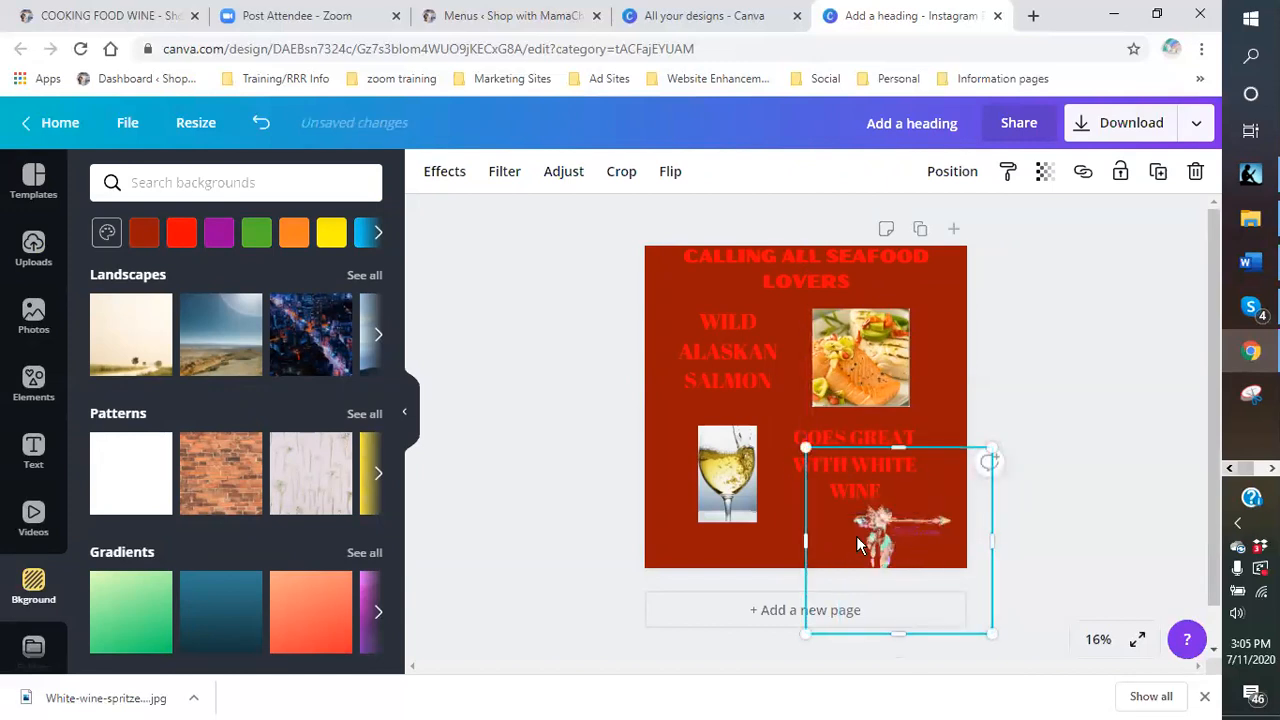
pyautogui.moveTo(888, 540); pyautogui.dragTo(887, 534)
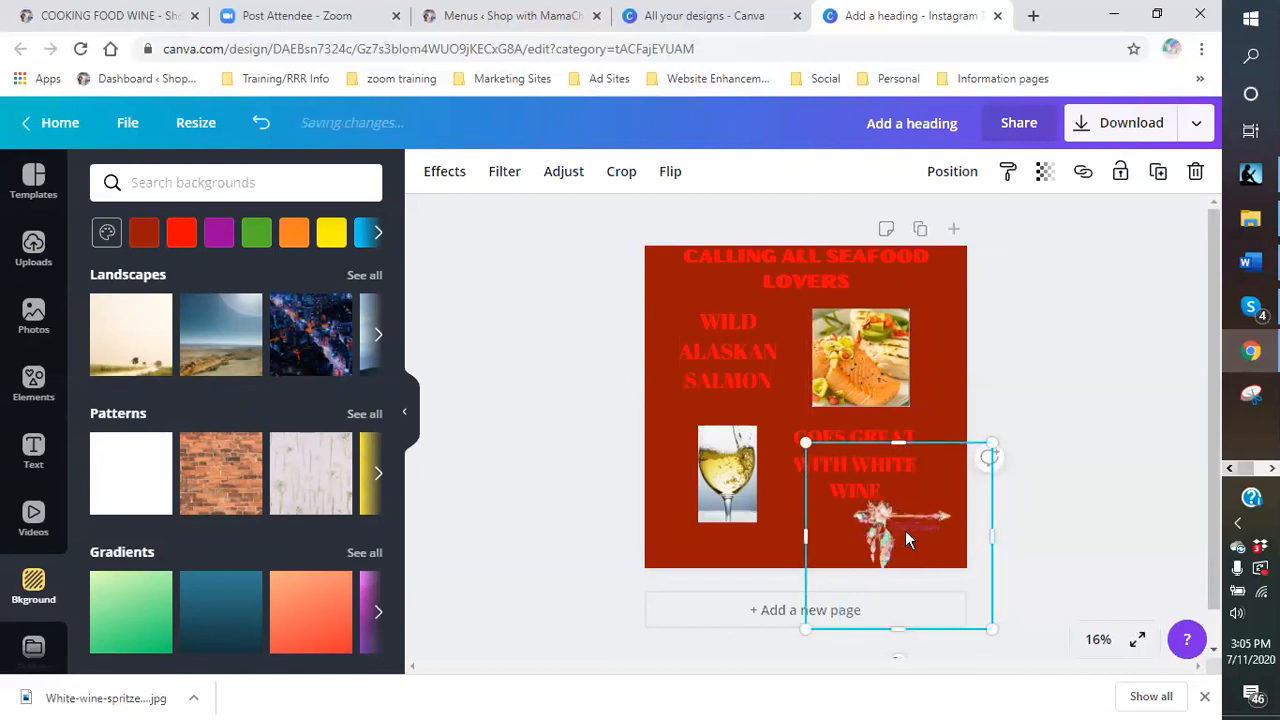
pyautogui.moveTo(806, 536); pyautogui.dragTo(757, 537)
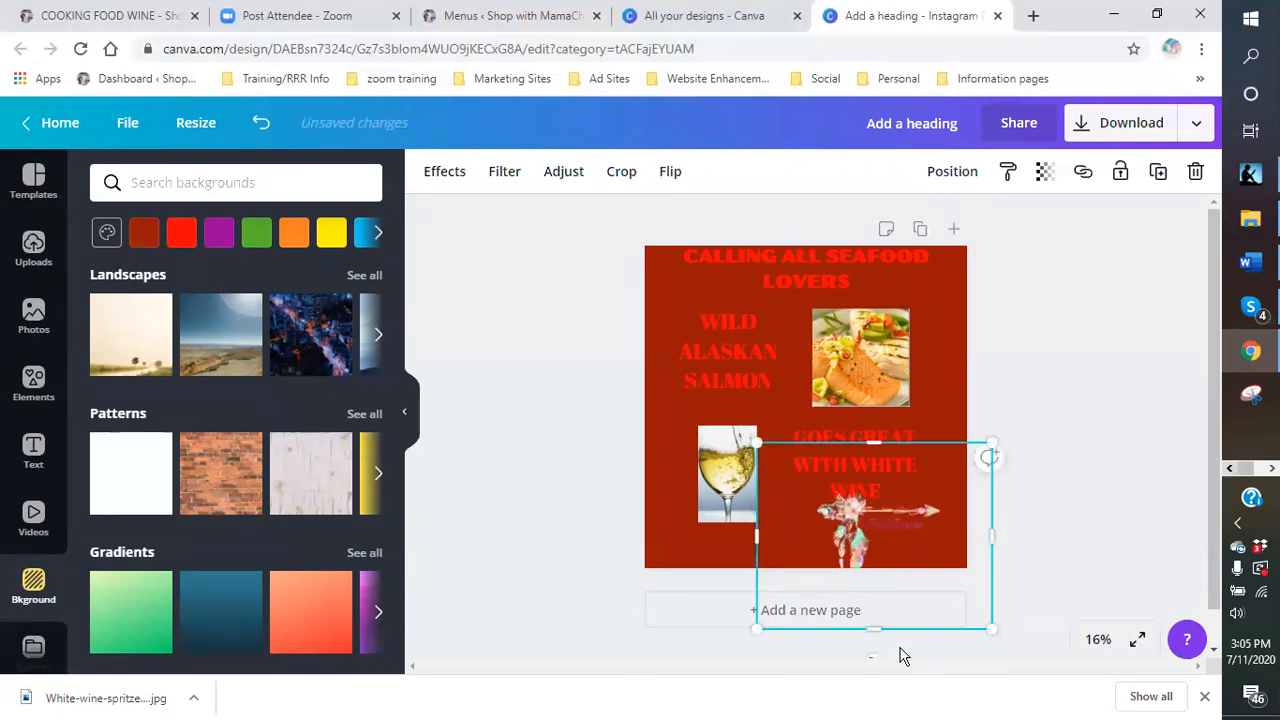
pyautogui.moveTo(874, 619); pyautogui.dragTo(879, 587)
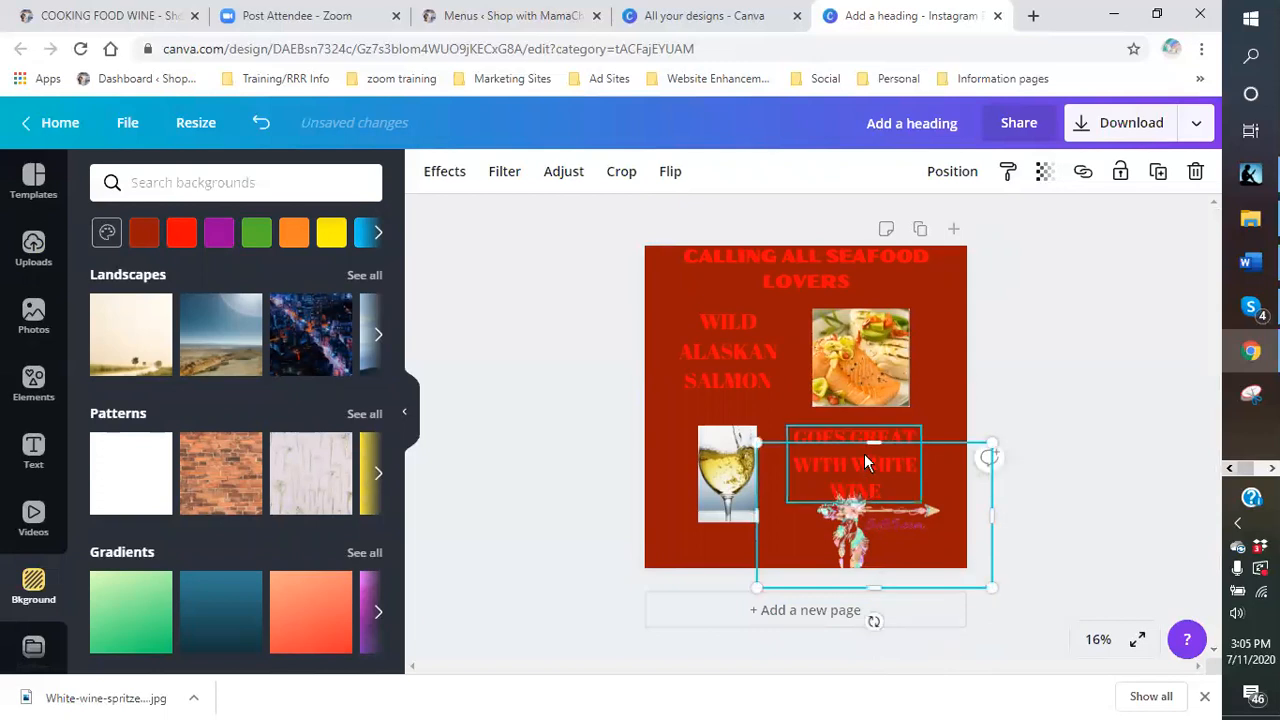
# Step: Shrink the arrow logo to about 1,179 by 728 and place it beneath the "Goes great with white wine" text
pyautogui.moveTo(756, 443); pyautogui.dragTo(778, 456)
pyautogui.click(1070, 535)
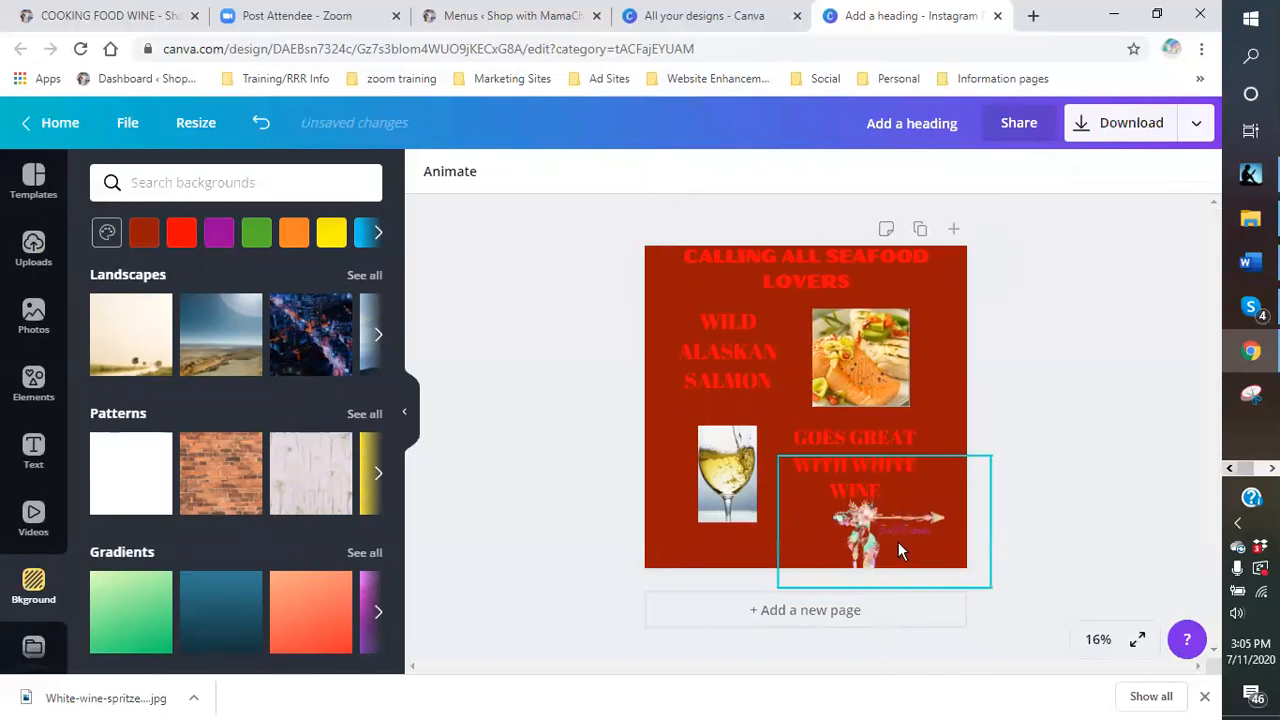
pyautogui.click(832, 491)
pyautogui.moveTo(778, 456); pyautogui.dragTo(792, 465)
pyautogui.click(982, 551)
pyautogui.moveTo(890, 534)
pyautogui.mouseDown()
pyautogui.moveTo(852, 529)
pyautogui.moveTo(904, 526)
pyautogui.mouseUp()
pyautogui.moveTo(787, 460); pyautogui.dragTo(812, 476)
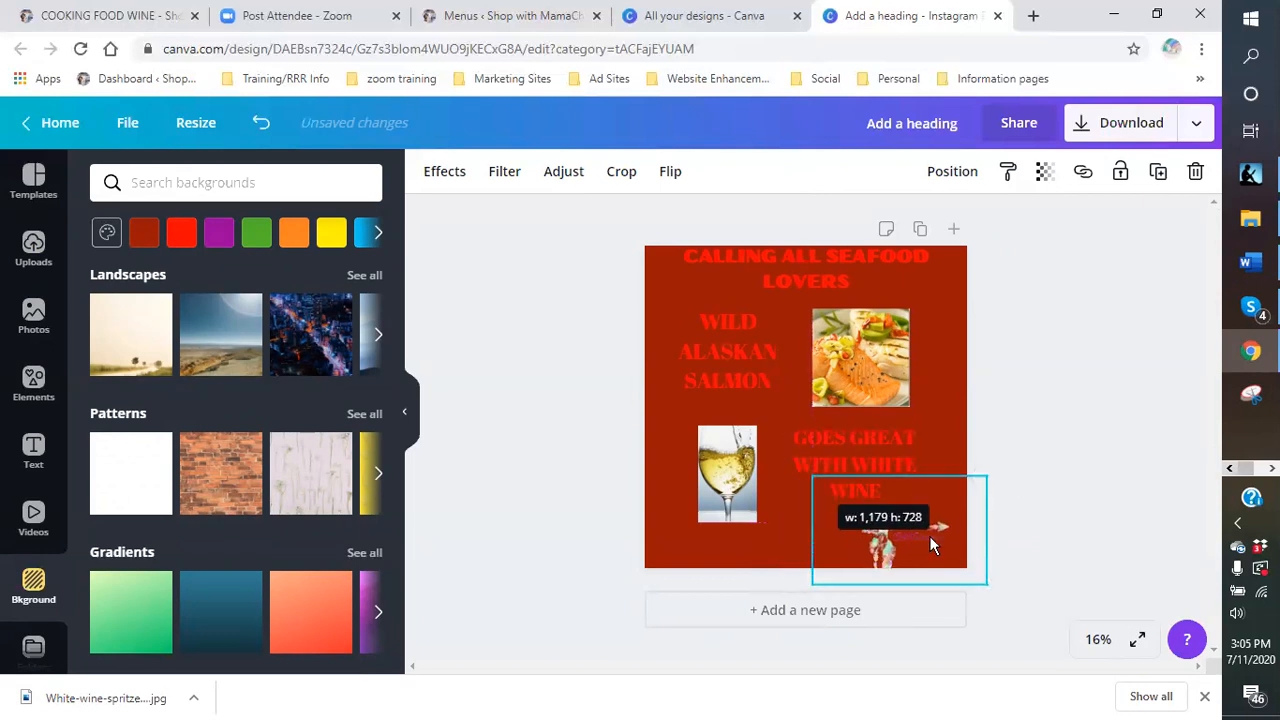
pyautogui.moveTo(861, 528); pyautogui.dragTo(818, 521)
pyautogui.moveTo(942, 521)
pyautogui.mouseDown()
pyautogui.moveTo(954, 523)
pyautogui.moveTo(934, 522)
pyautogui.mouseUp()
pyautogui.click(1094, 509)
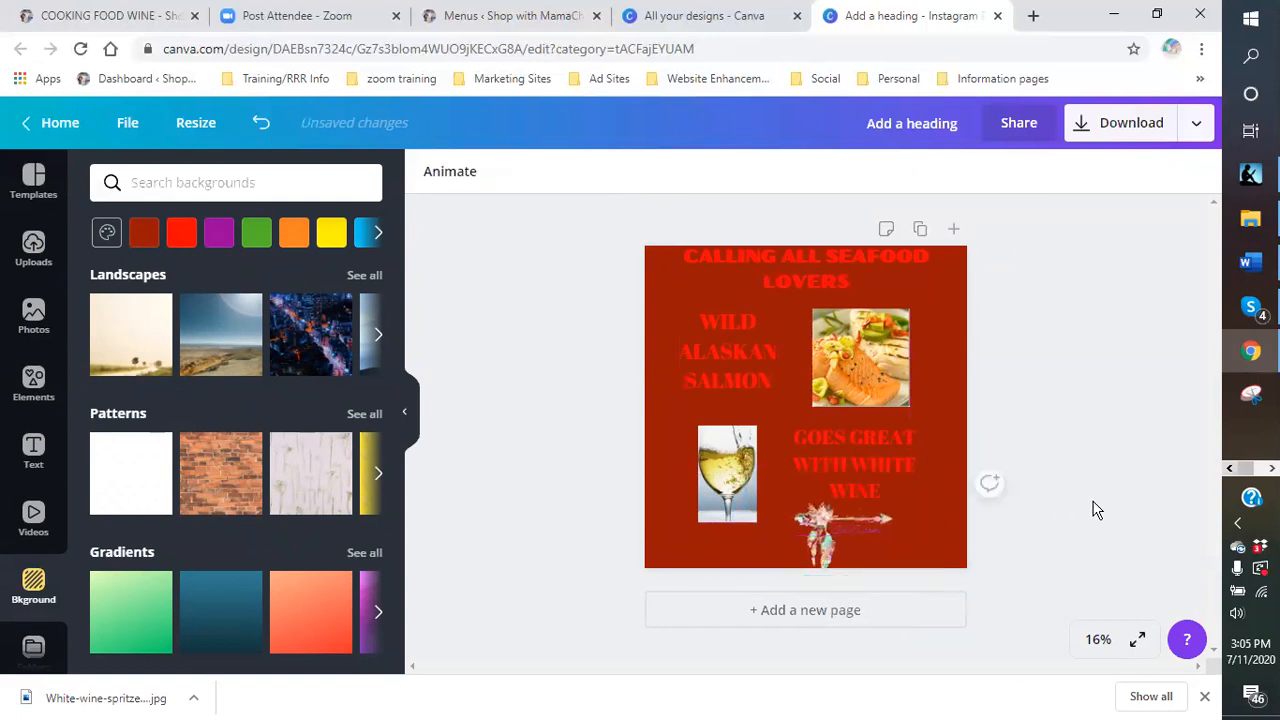
# Step: Enlarge the salmon photo slightly and the wine glass photo up to just below the "Wild Alaskan Salmon" text
pyautogui.click(866, 383)
pyautogui.moveTo(908, 407); pyautogui.dragTo(917, 414)
pyautogui.click(715, 468)
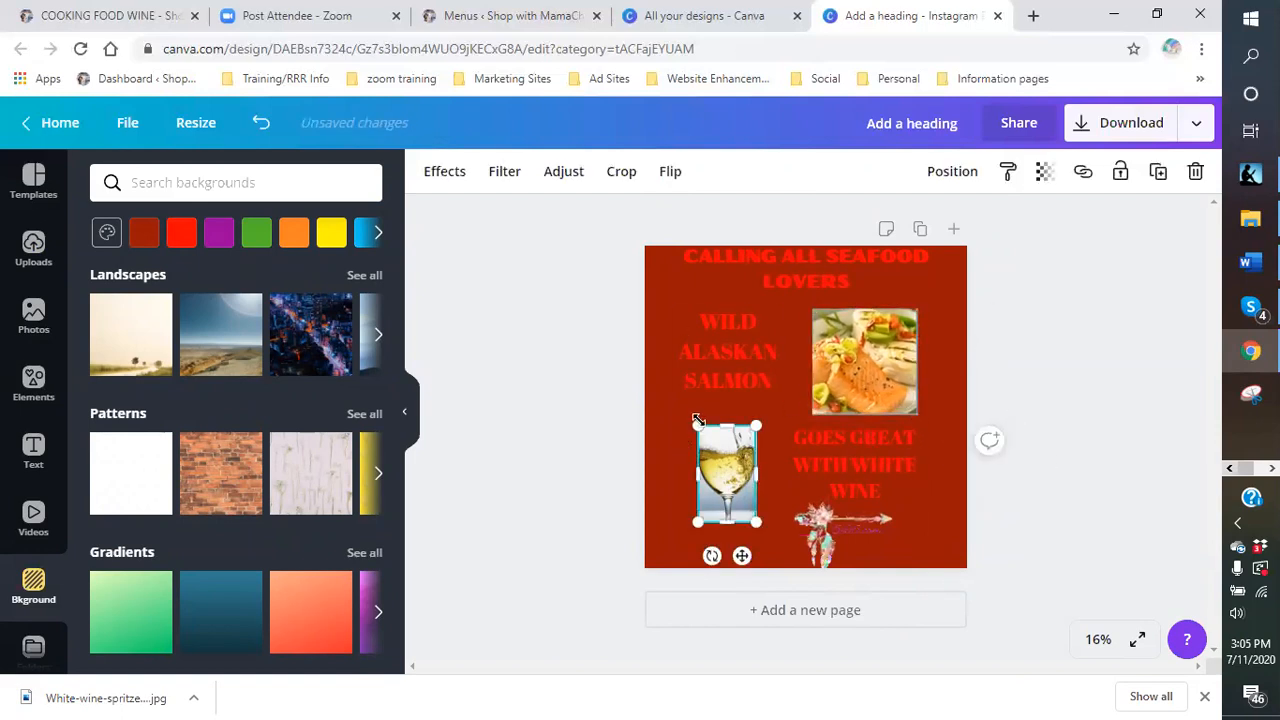
pyautogui.moveTo(674, 420); pyautogui.dragTo(663, 404)
# Step: Enlarge the salmon photo to about 811 by 817 and shift both smaller text blocks closer to the photos
pyautogui.click(830, 449)
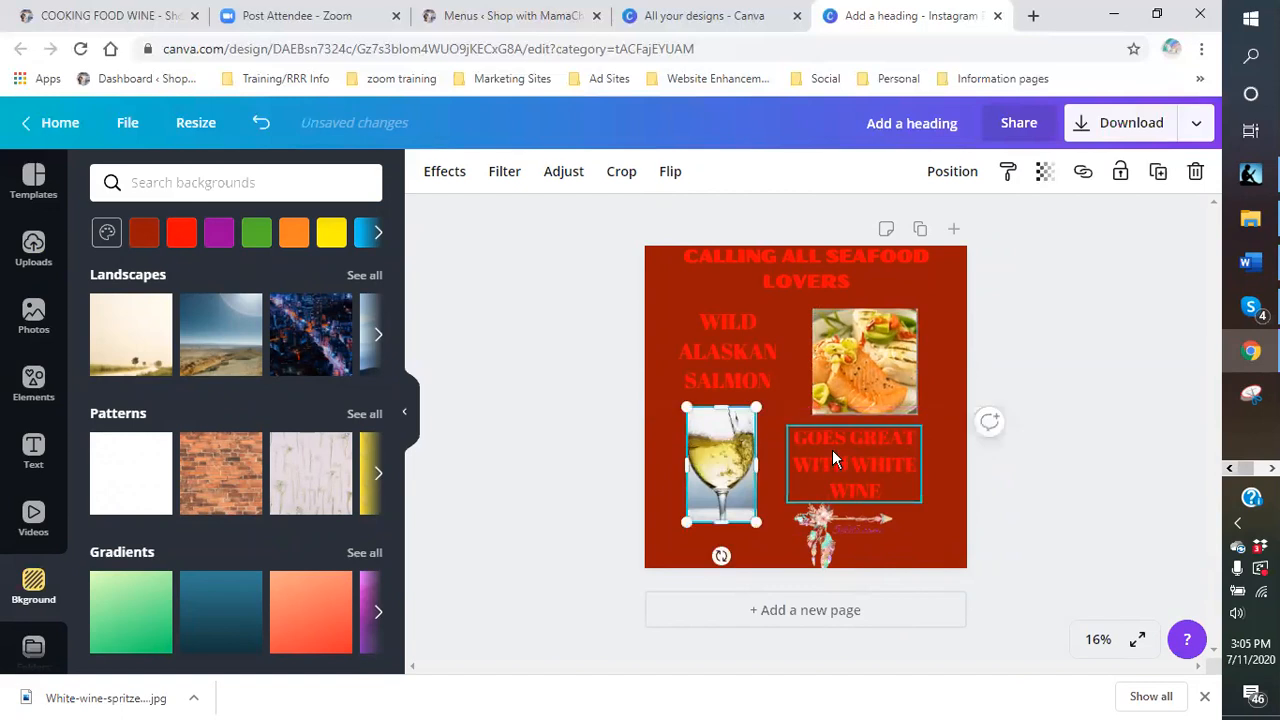
pyautogui.moveTo(806, 449); pyautogui.dragTo(814, 449)
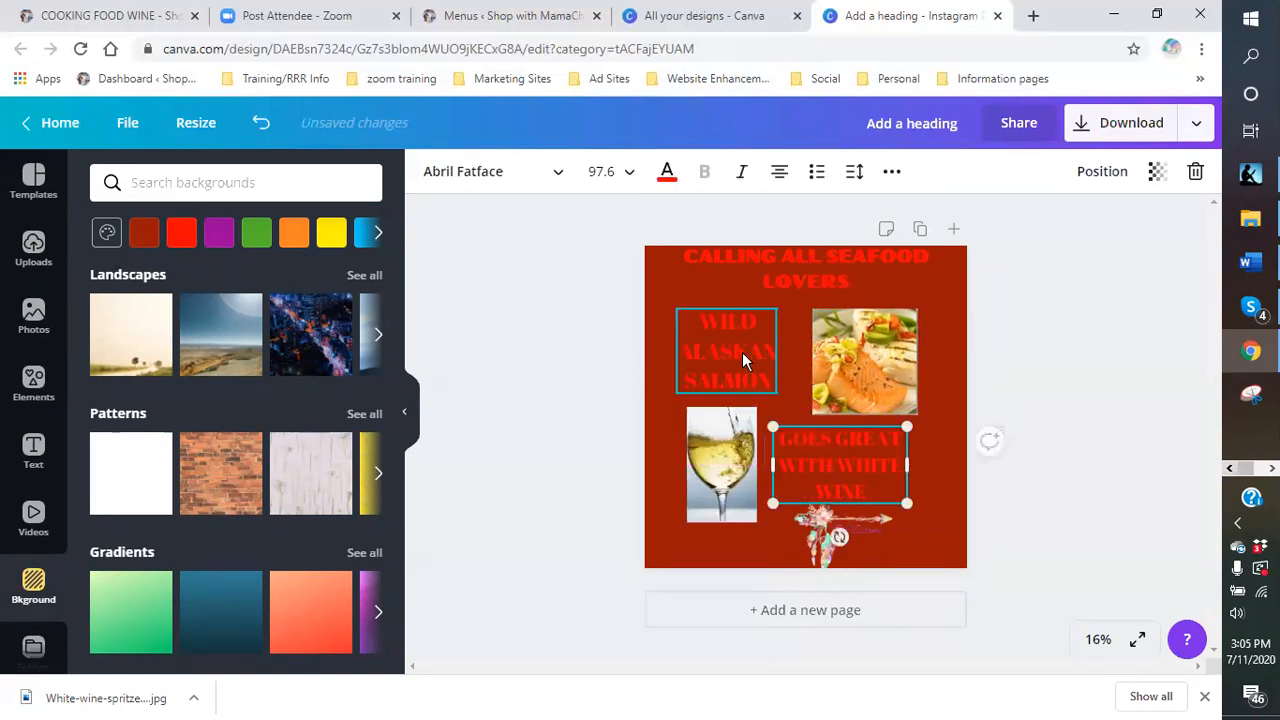
pyautogui.click(830, 330)
pyautogui.moveTo(811, 307); pyautogui.dragTo(792, 301)
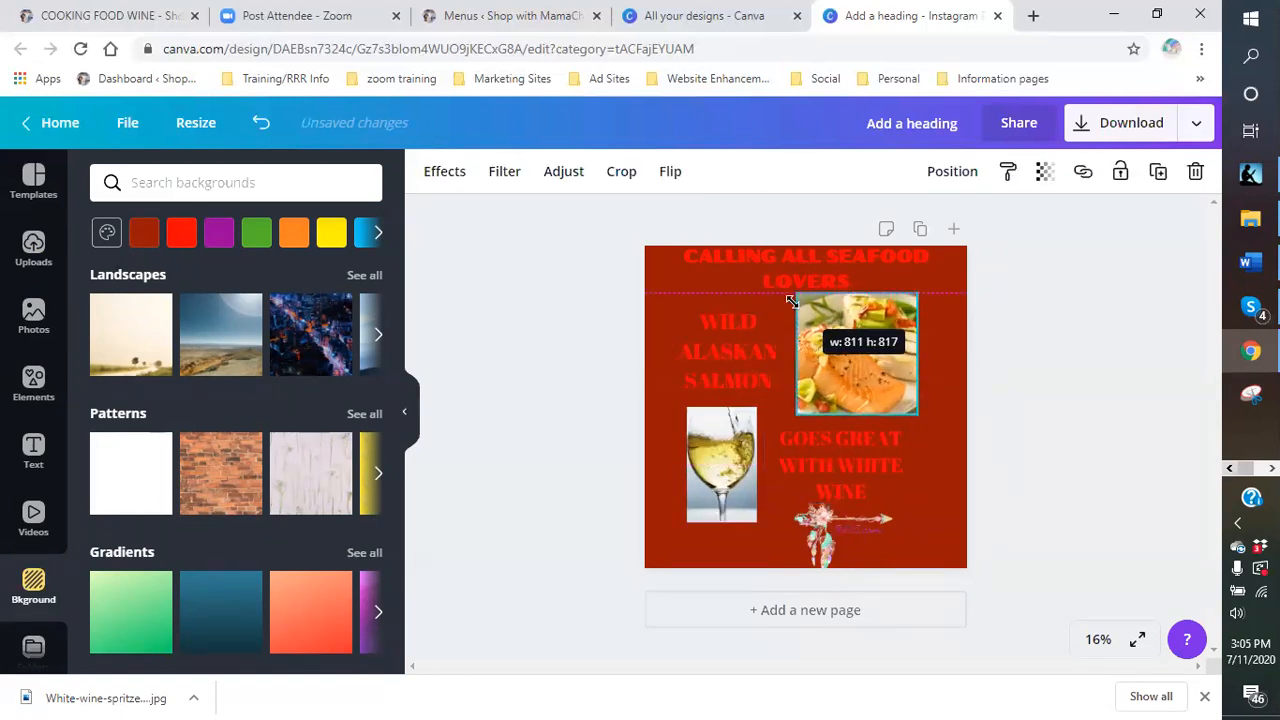
pyautogui.moveTo(746, 343); pyautogui.dragTo(756, 337)
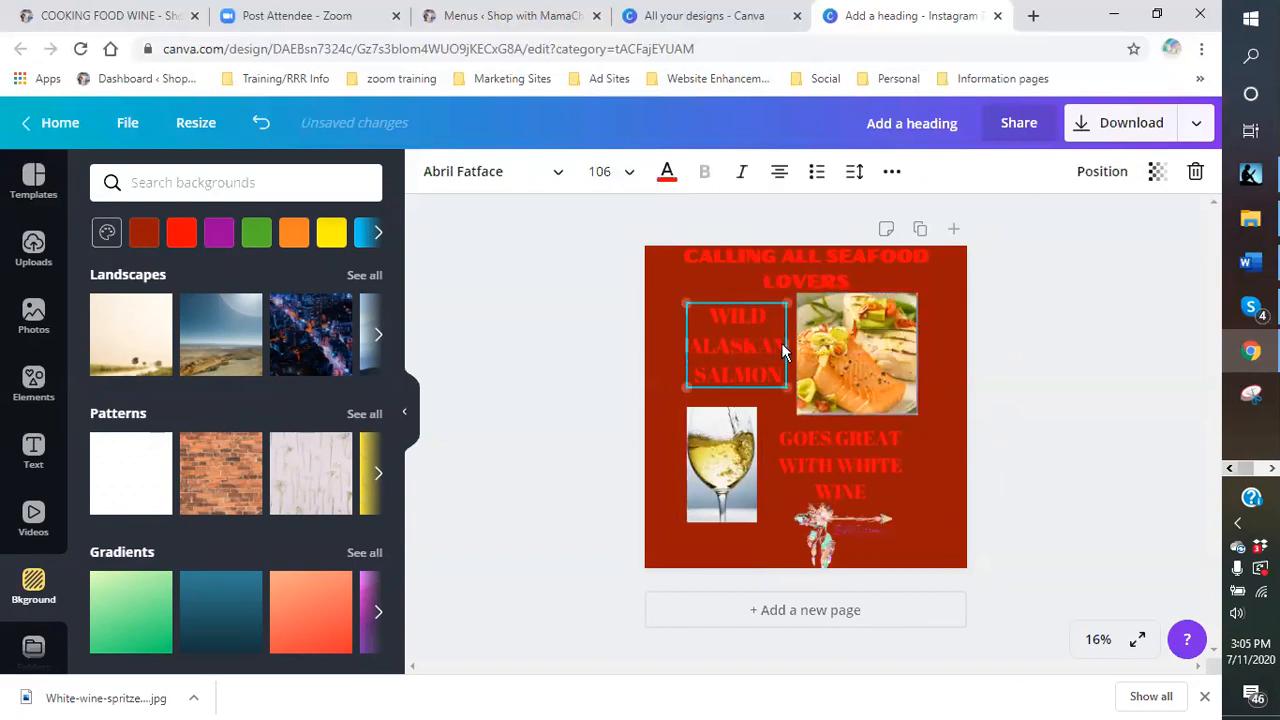
pyautogui.moveTo(823, 444); pyautogui.dragTo(823, 432)
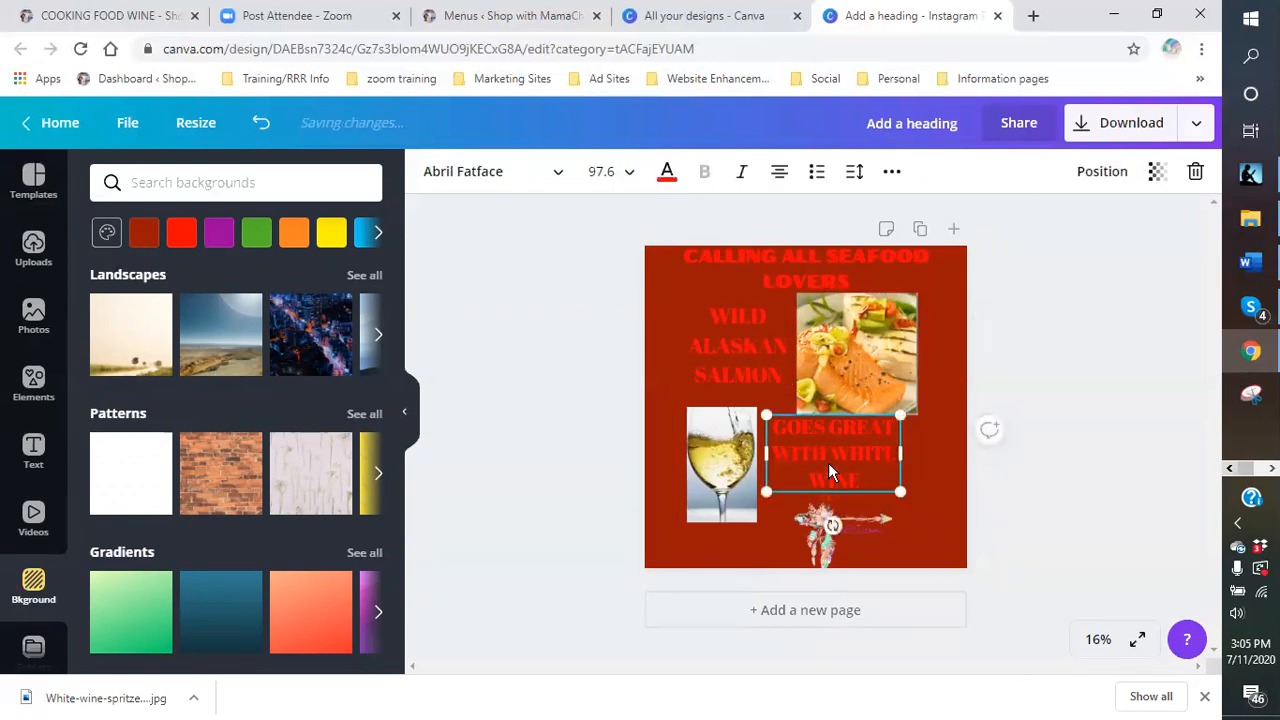
# Step: Tilt the "Goes great with white wine" text slightly clockwise and reposition it between the salmon photo and the logo
pyautogui.moveTo(839, 525)
pyautogui.mouseDown()
pyautogui.moveTo(876, 519)
pyautogui.moveTo(880, 440)
pyautogui.moveTo(835, 520)
pyautogui.moveTo(797, 505)
pyautogui.moveTo(830, 519)
pyautogui.mouseUp()
pyautogui.click(708, 352)
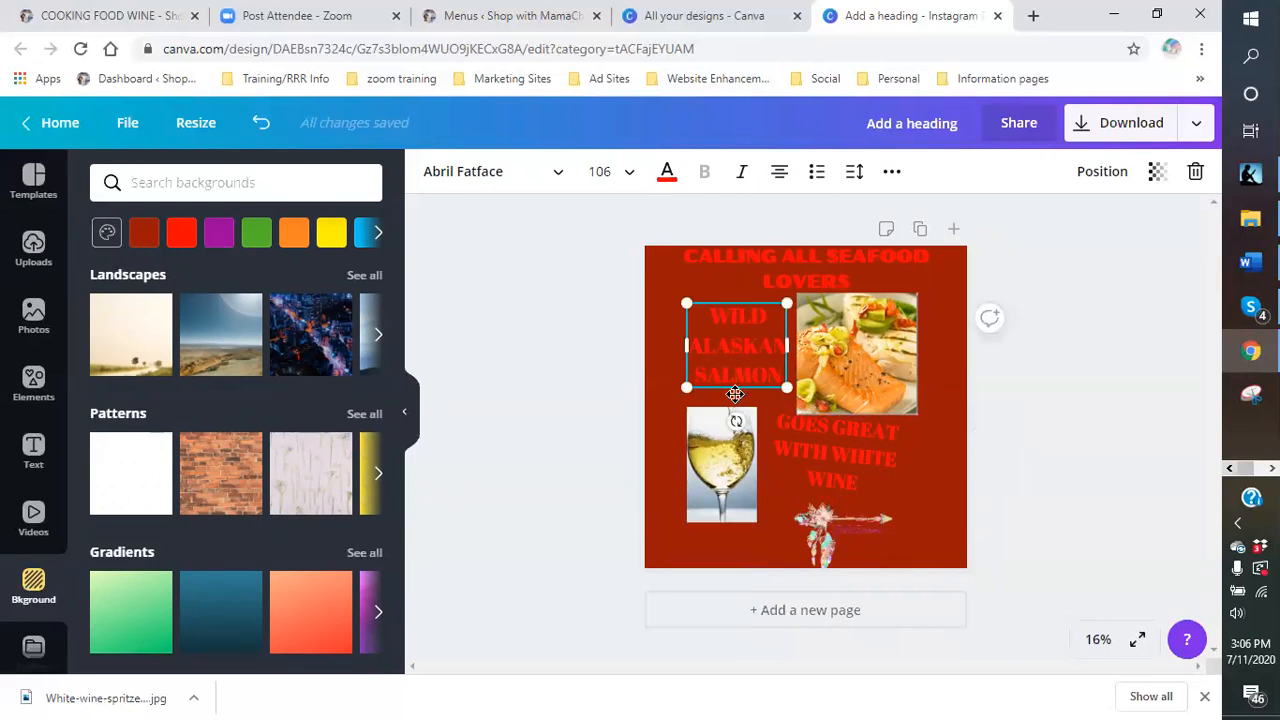
pyautogui.click(735, 394)
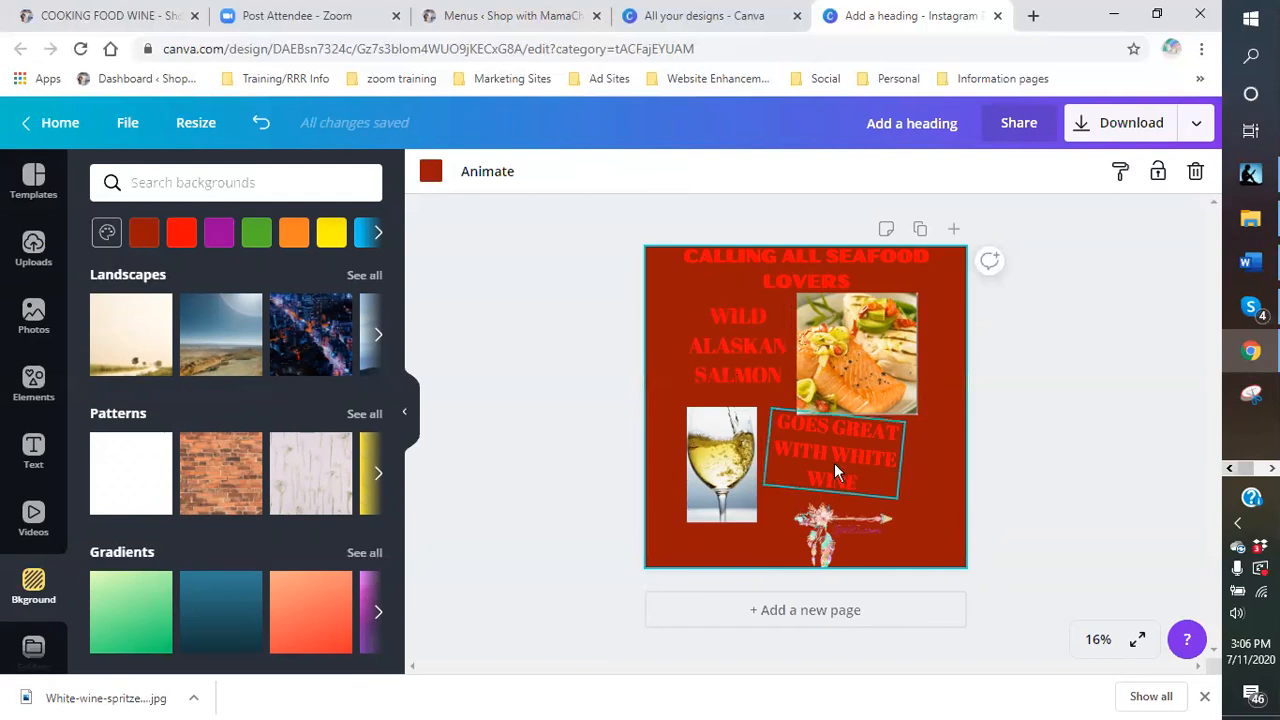
pyautogui.moveTo(834, 464); pyautogui.dragTo(836, 469)
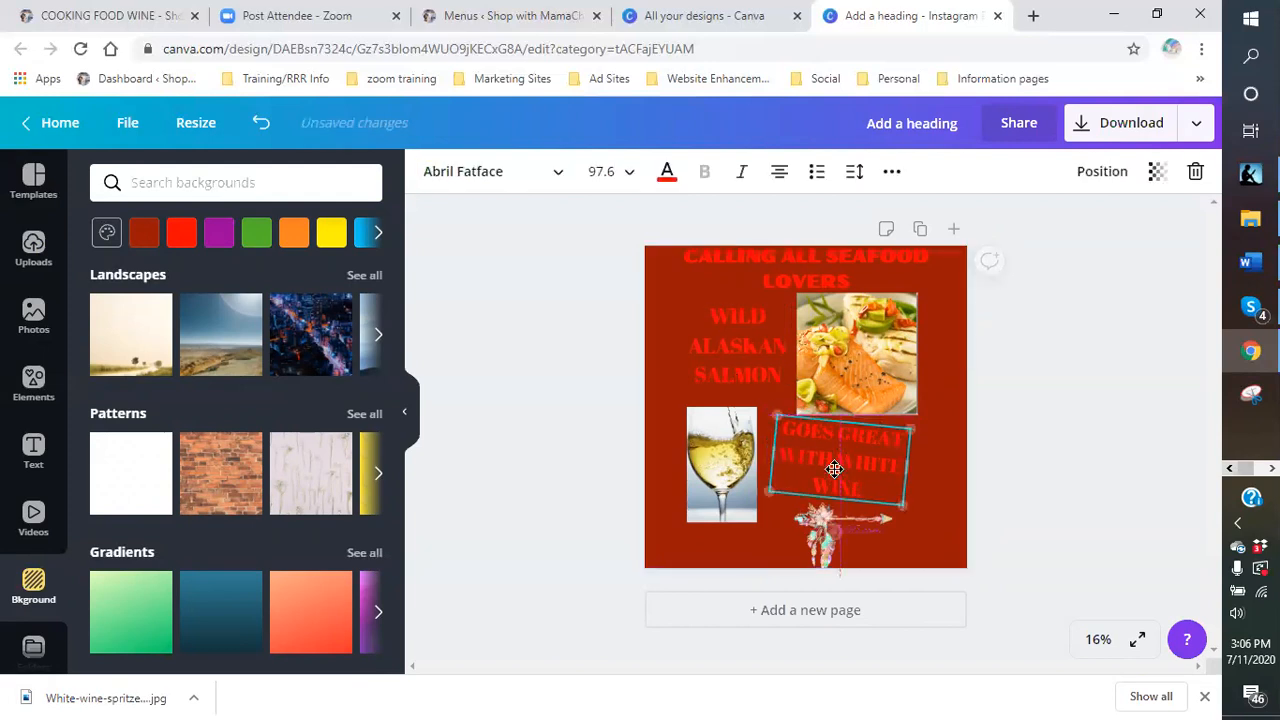
# Step: Tilt the "Wild Alaskan Salmon" text counterclockwise and shift it left, away from the salmon photo
pyautogui.click(708, 324)
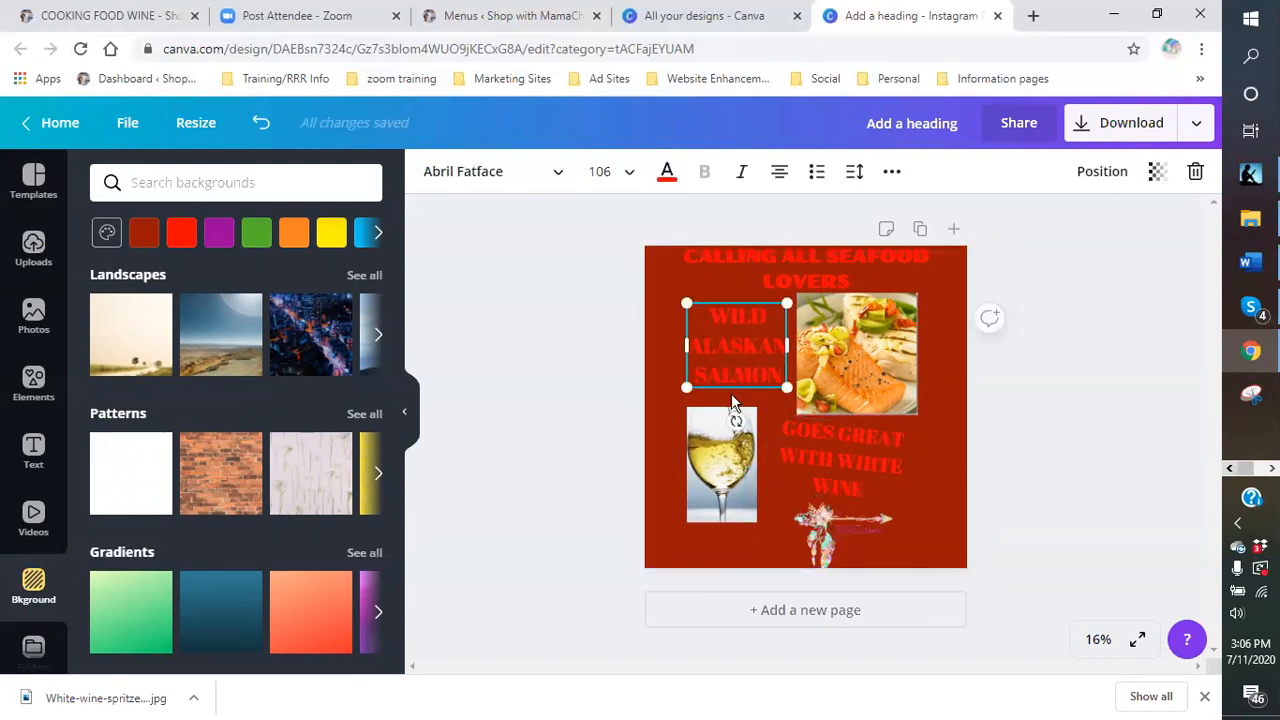
pyautogui.moveTo(735, 420); pyautogui.dragTo(763, 422)
pyautogui.moveTo(714, 341); pyautogui.dragTo(695, 340)
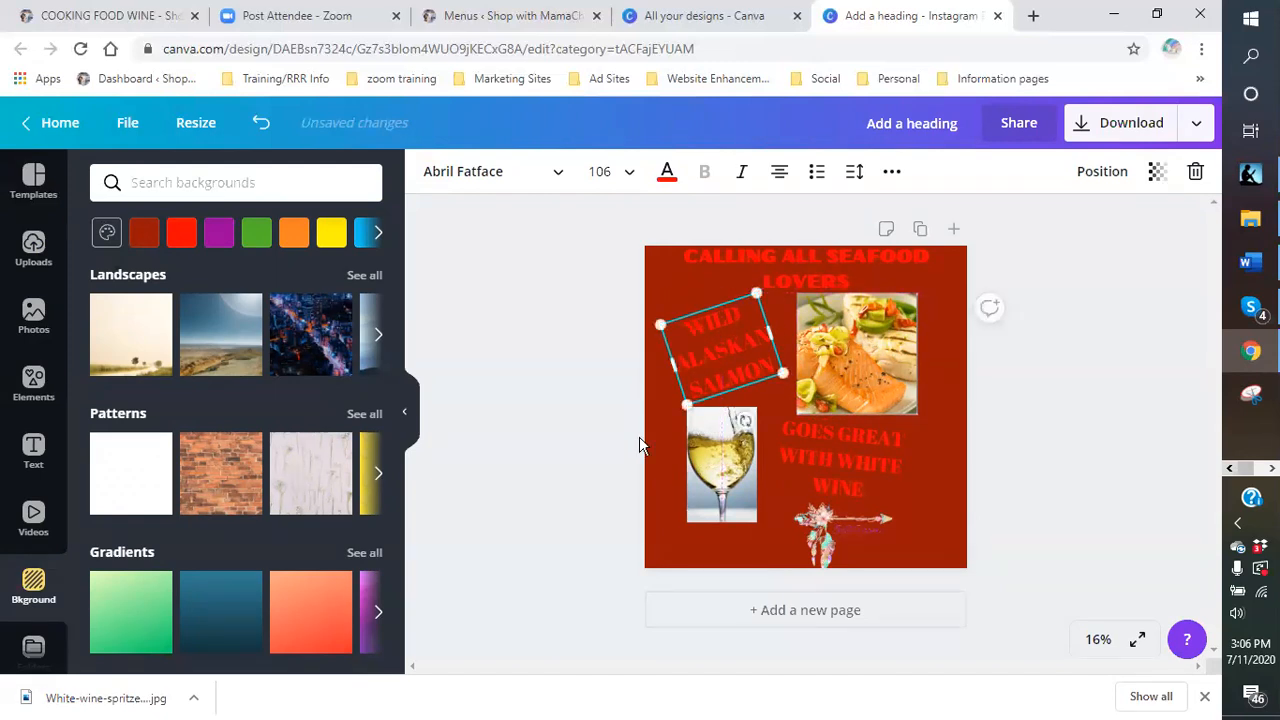
pyautogui.click(665, 480)
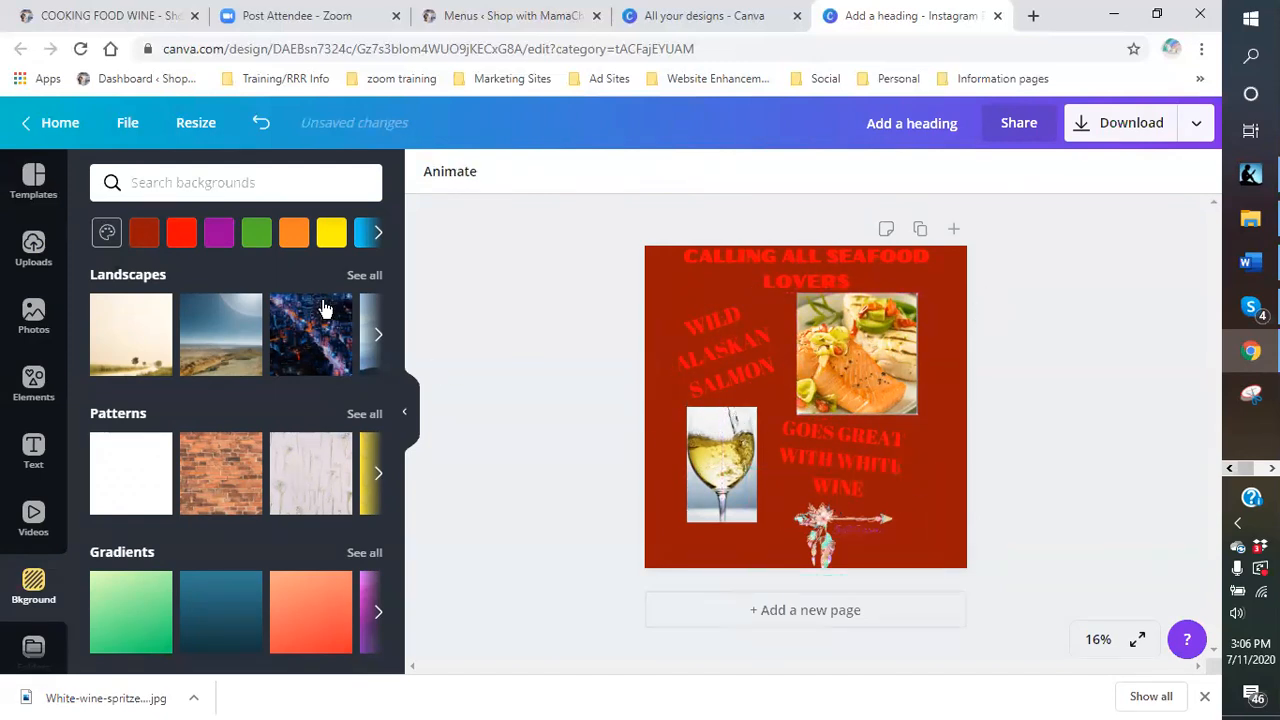
# Step: Change the page background to green and shift the arrow logo slightly to the right
pyautogui.click(254, 236)
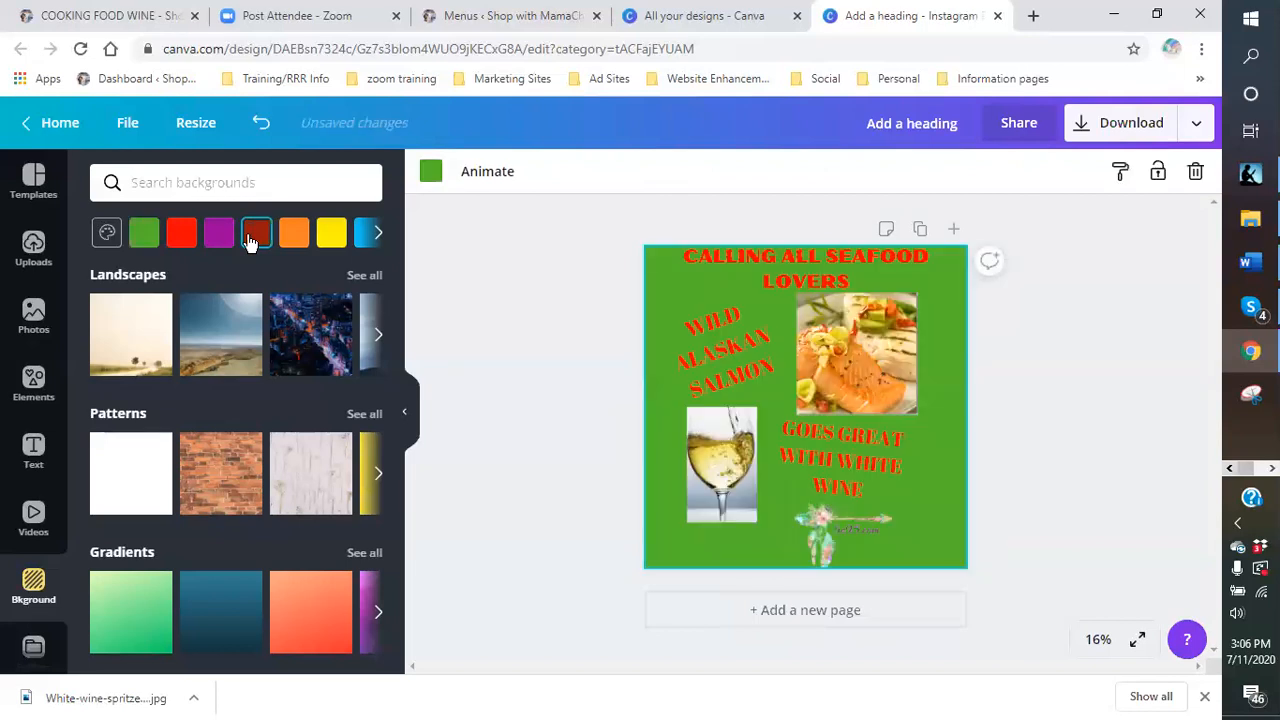
pyautogui.moveTo(819, 530); pyautogui.dragTo(843, 526)
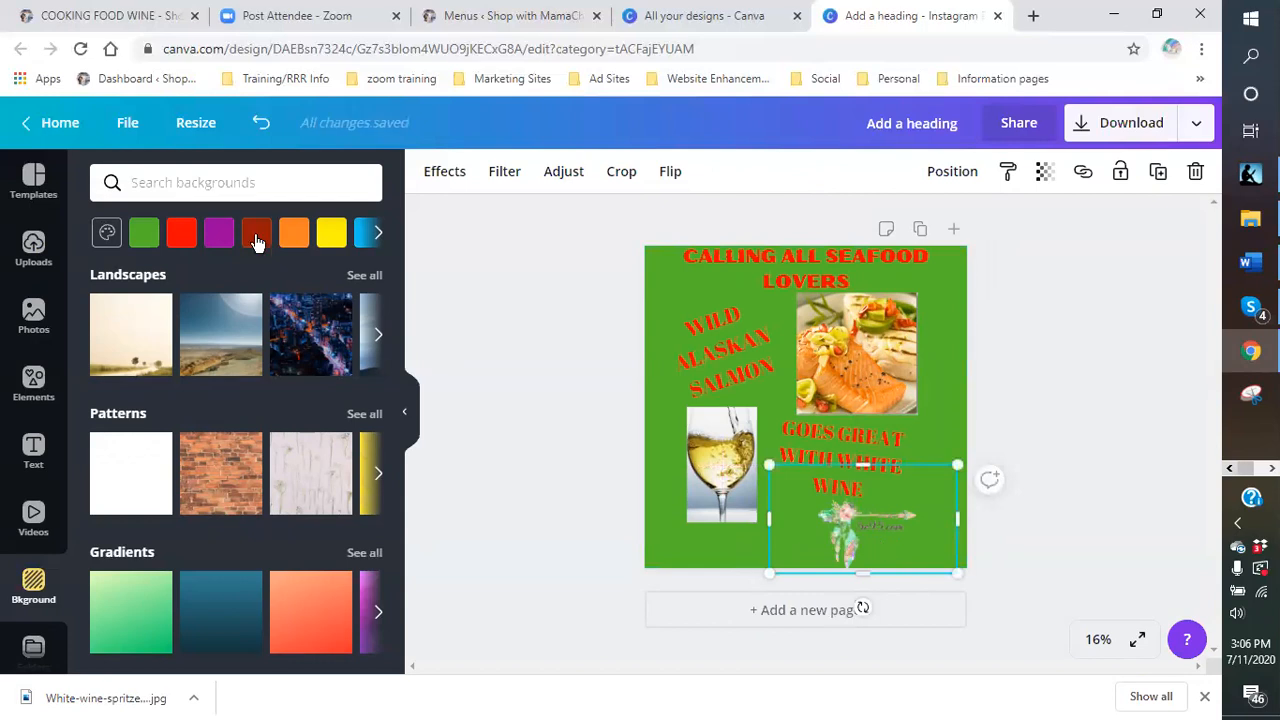
# Step: Try orange, yellow, pink, bright orange and light blue as the page background color
pyautogui.click(289, 241)
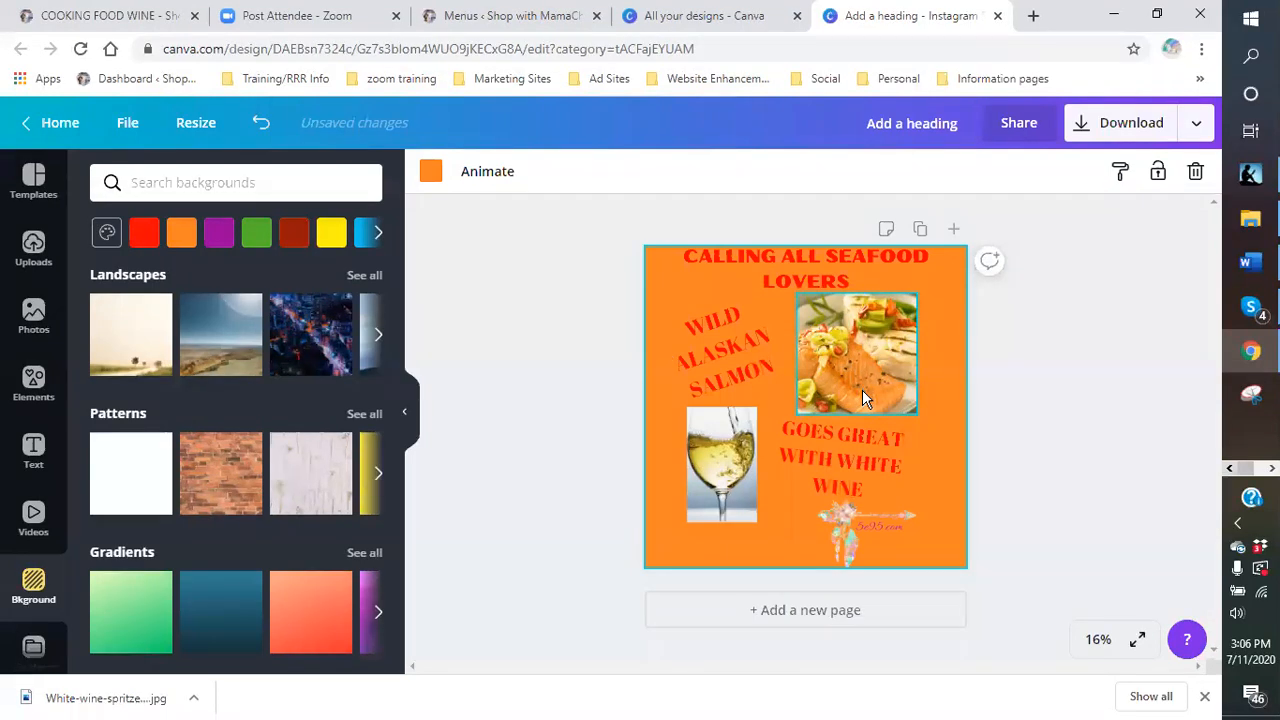
pyautogui.click(330, 236)
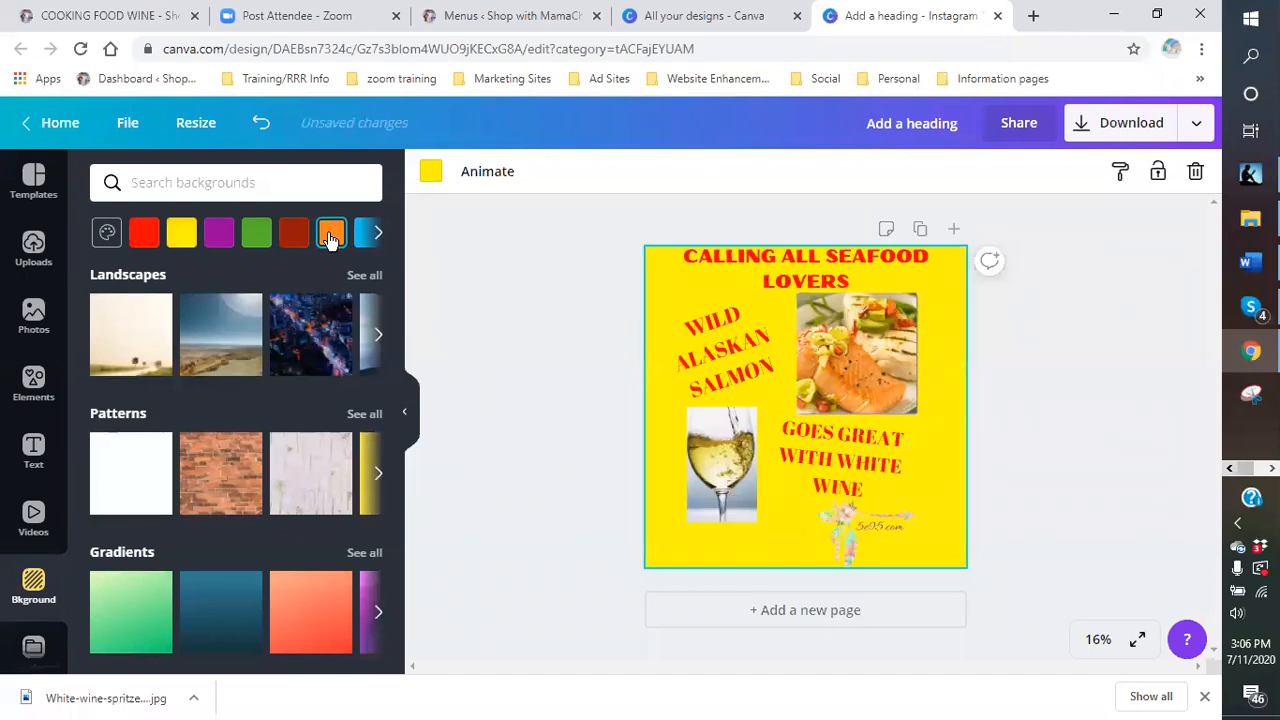
pyautogui.click(378, 232)
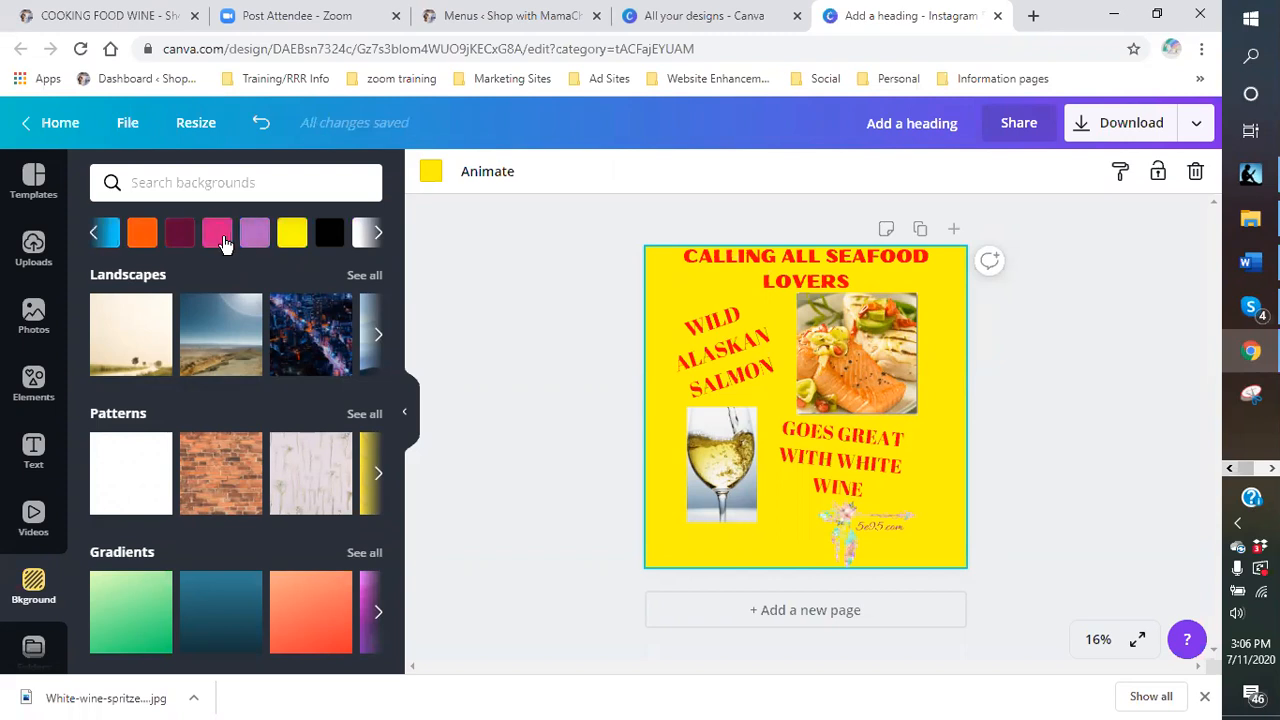
pyautogui.click(219, 240)
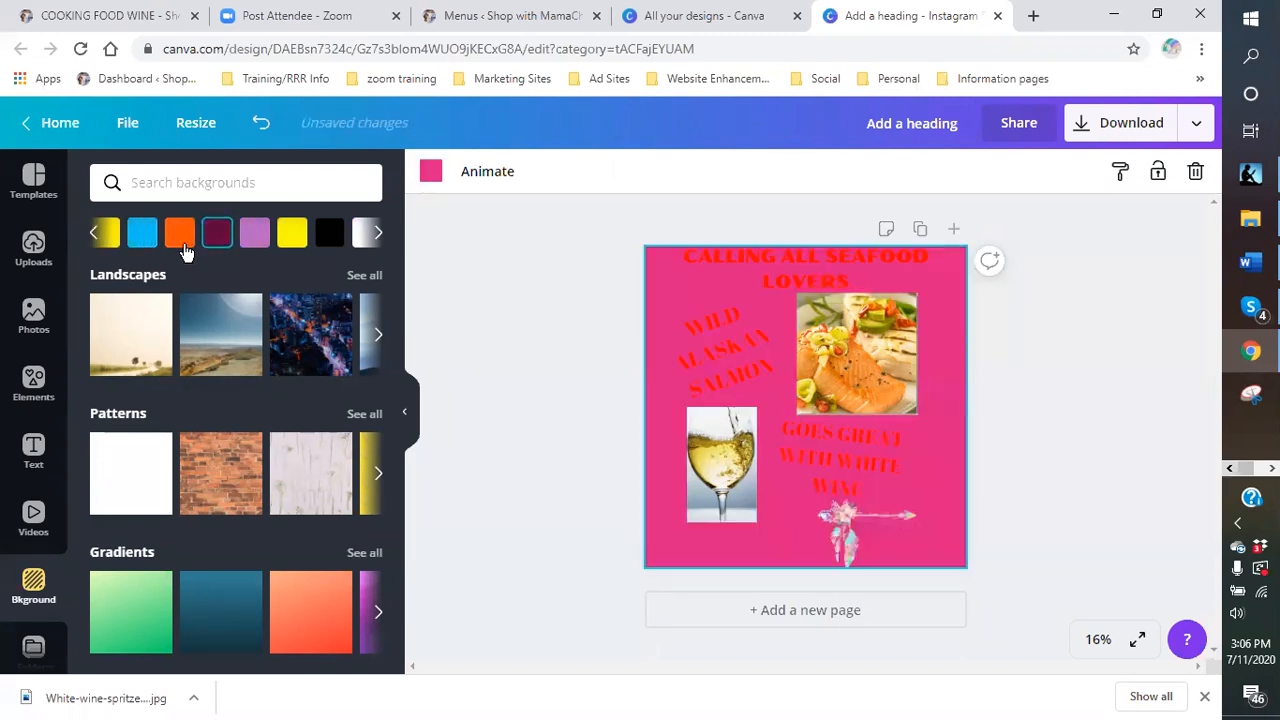
pyautogui.click(182, 245)
pyautogui.click(147, 245)
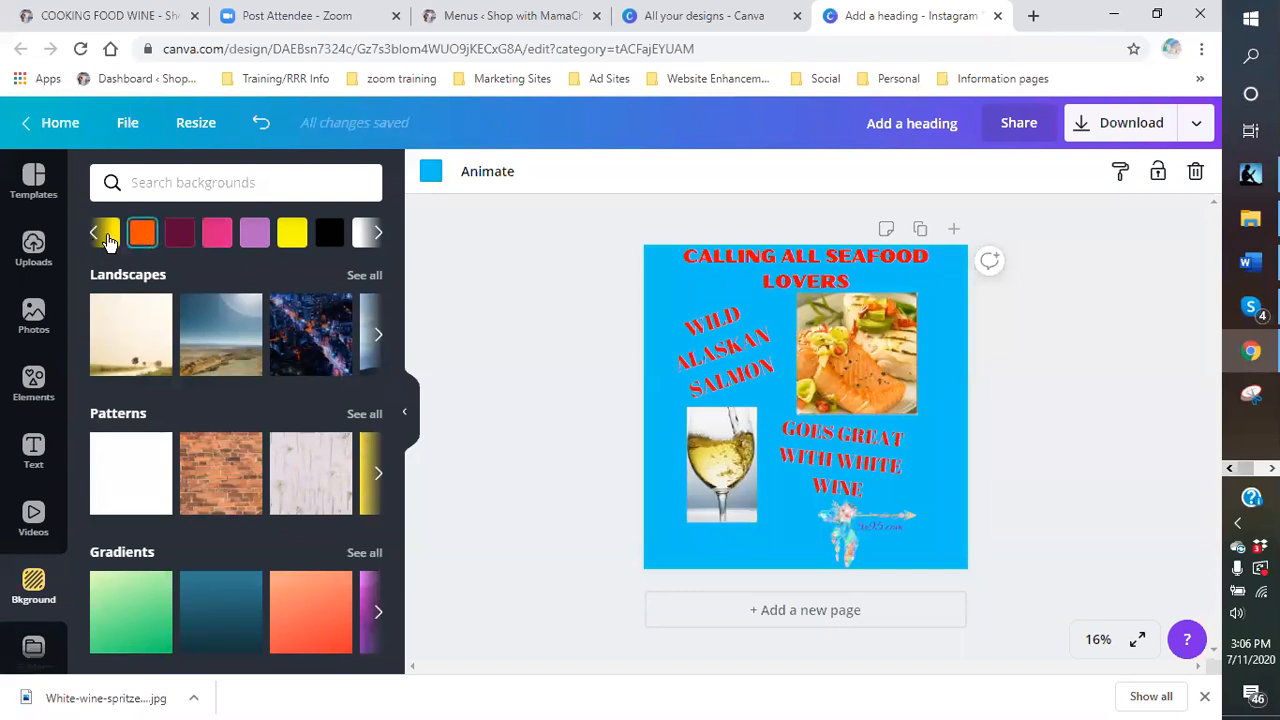
pyautogui.click(106, 236)
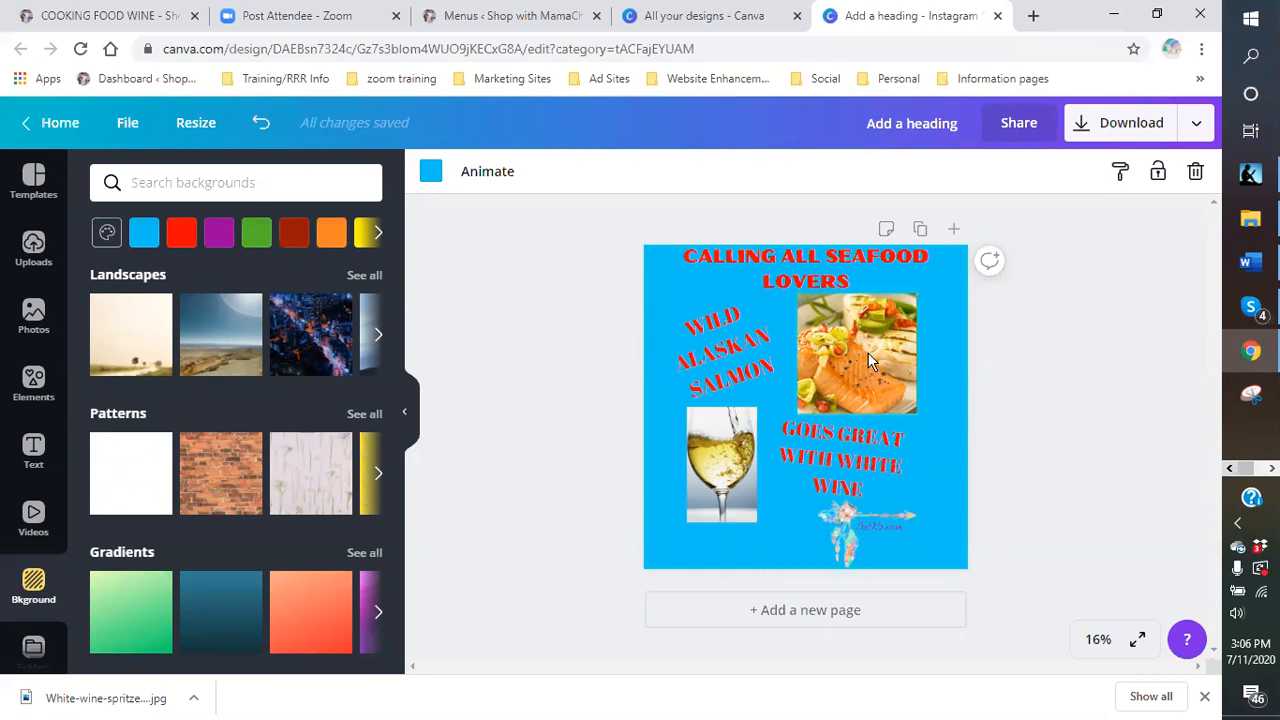
# Step: Try orange and a custom white (#ffffff) as the page background color
pyautogui.click(331, 237)
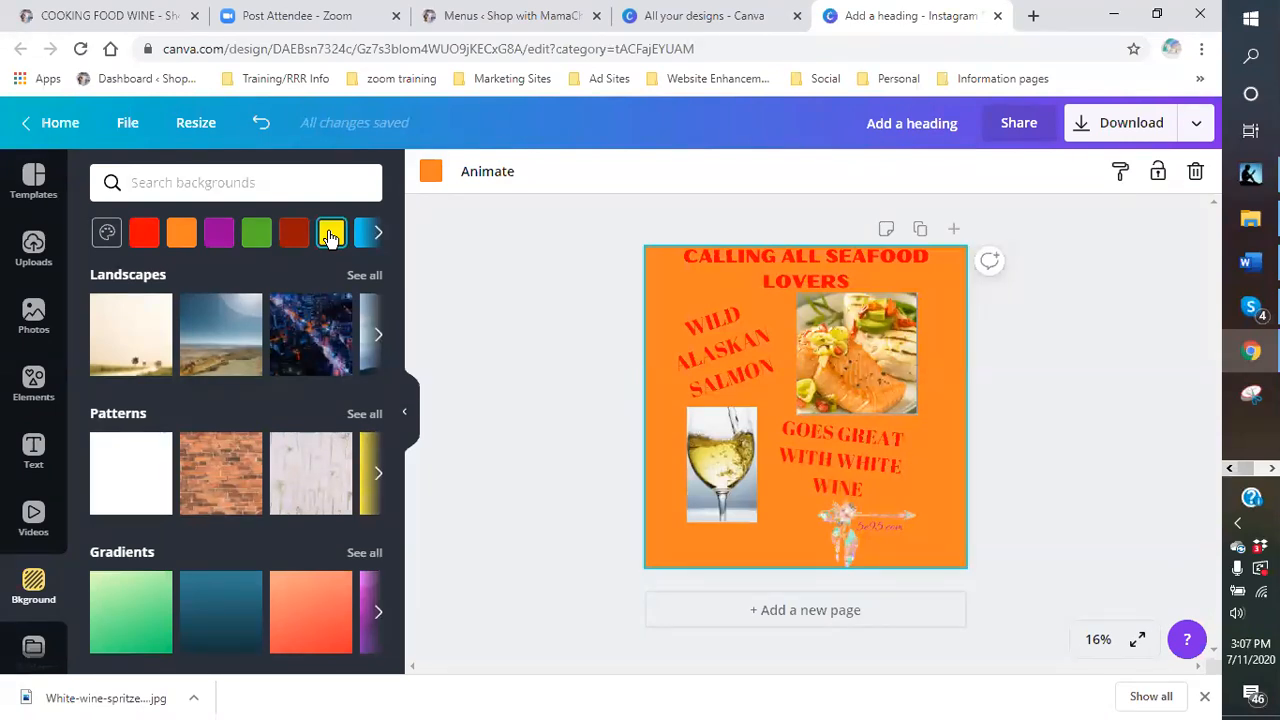
pyautogui.click(107, 236)
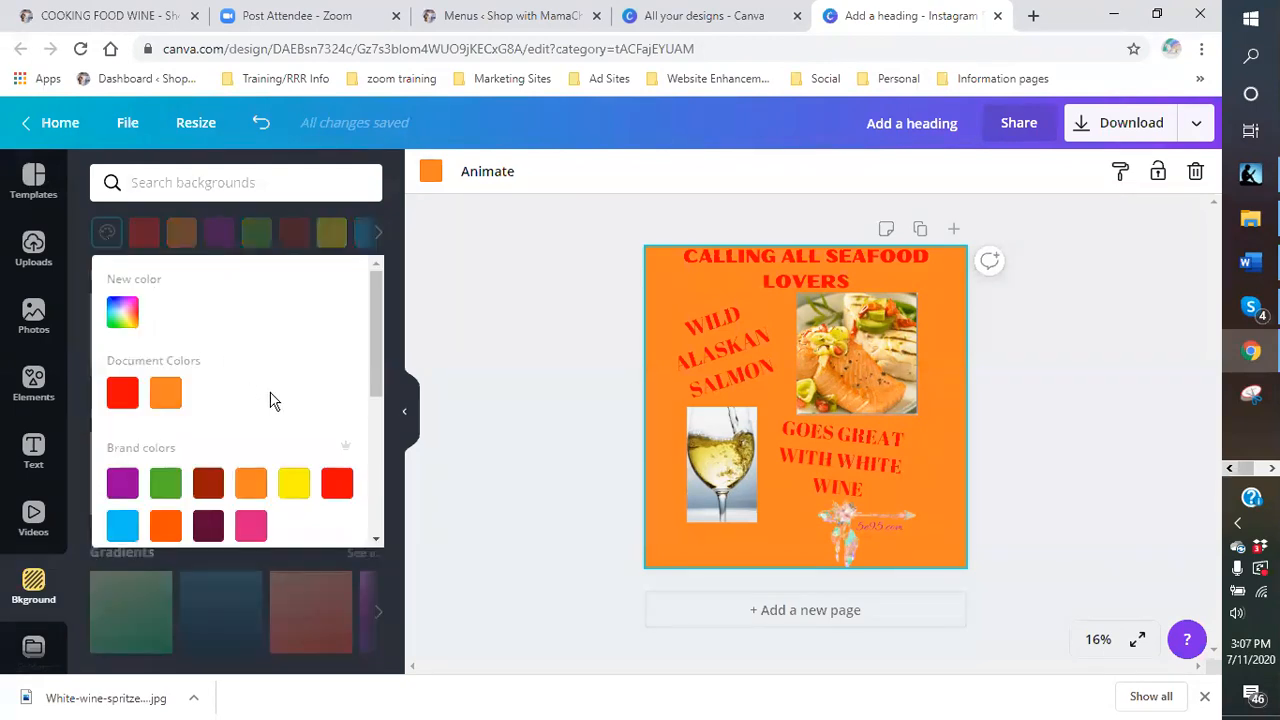
pyautogui.scroll(-4, 265, 400)
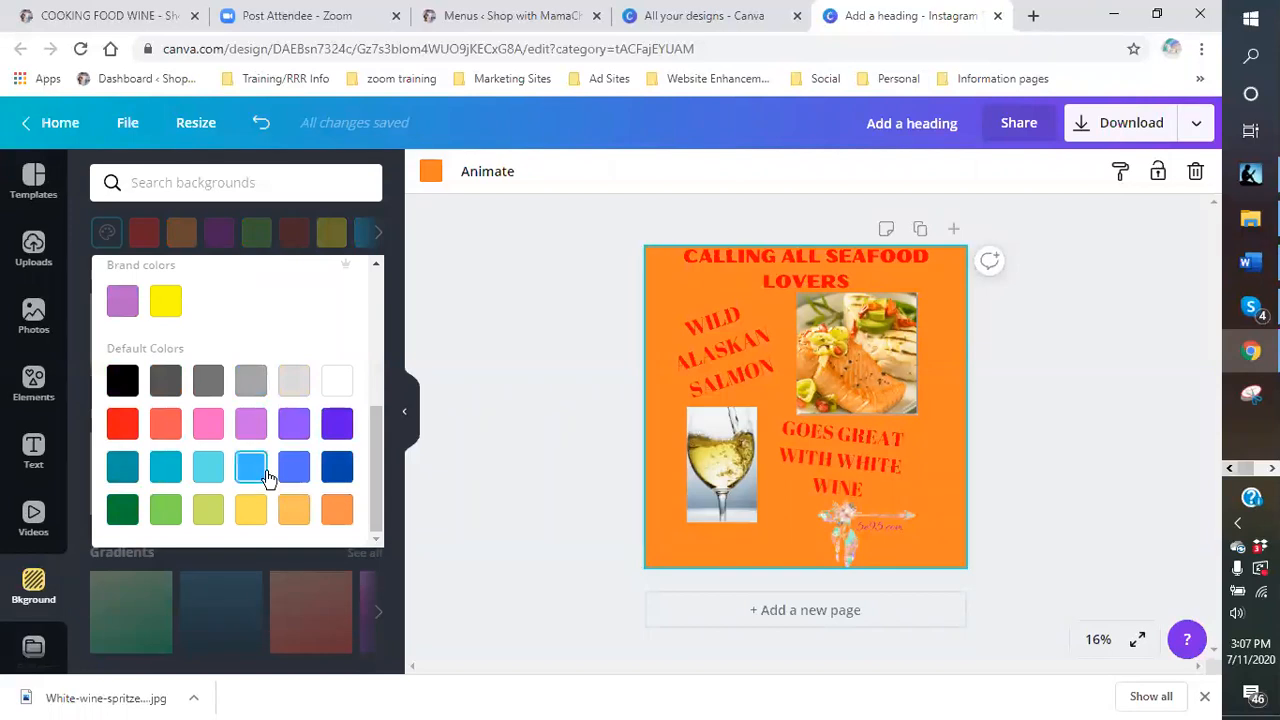
pyautogui.scroll(1, 268, 478)
pyautogui.scroll(2, 220, 420)
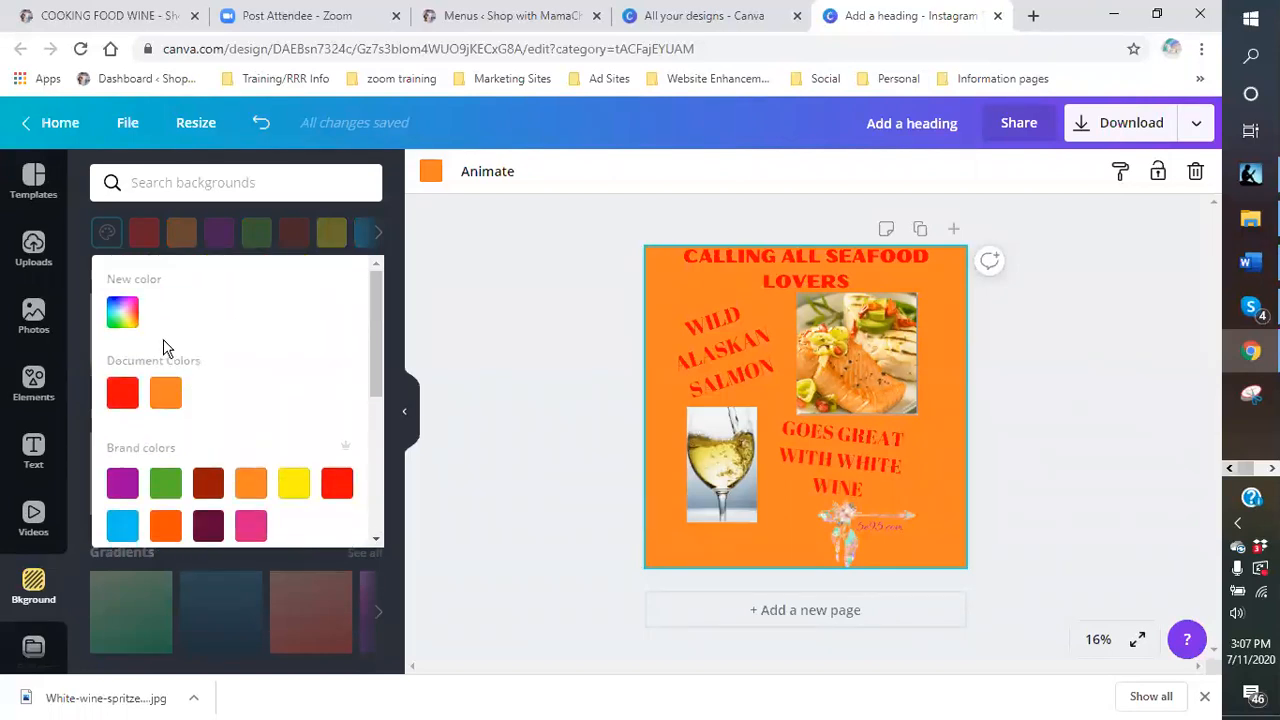
pyautogui.click(122, 312)
pyautogui.moveTo(103, 366)
pyautogui.mouseDown()
pyautogui.moveTo(313, 386)
pyautogui.moveTo(309, 409)
pyautogui.moveTo(86, 323)
pyautogui.mouseUp()
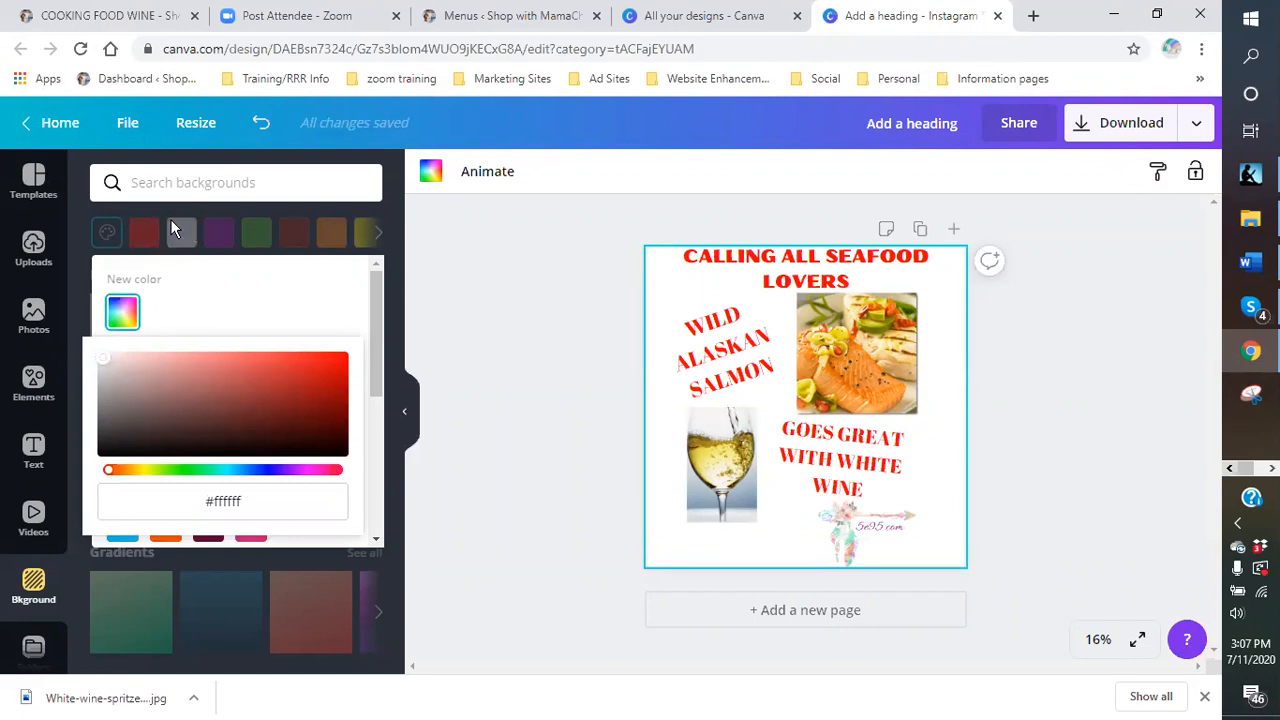
pyautogui.click(395, 258)
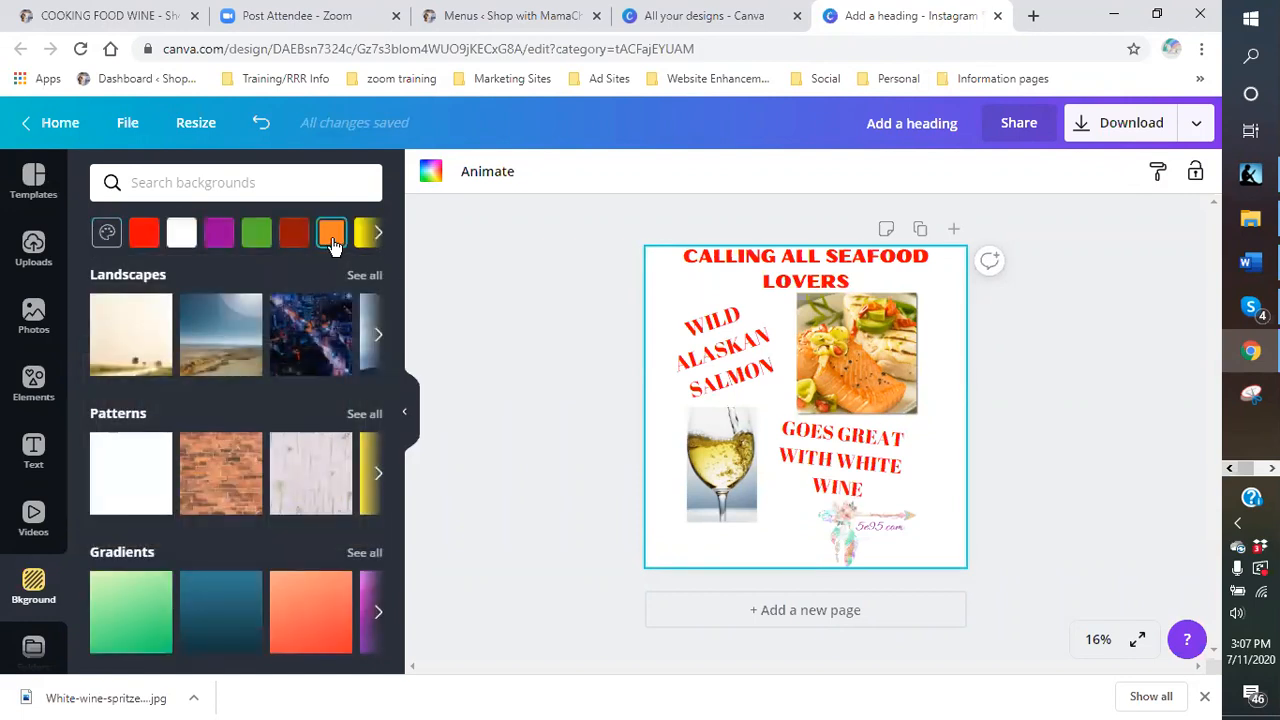
# Step: Try the orange background once more and settle on light blue for the page background
pyautogui.click(333, 245)
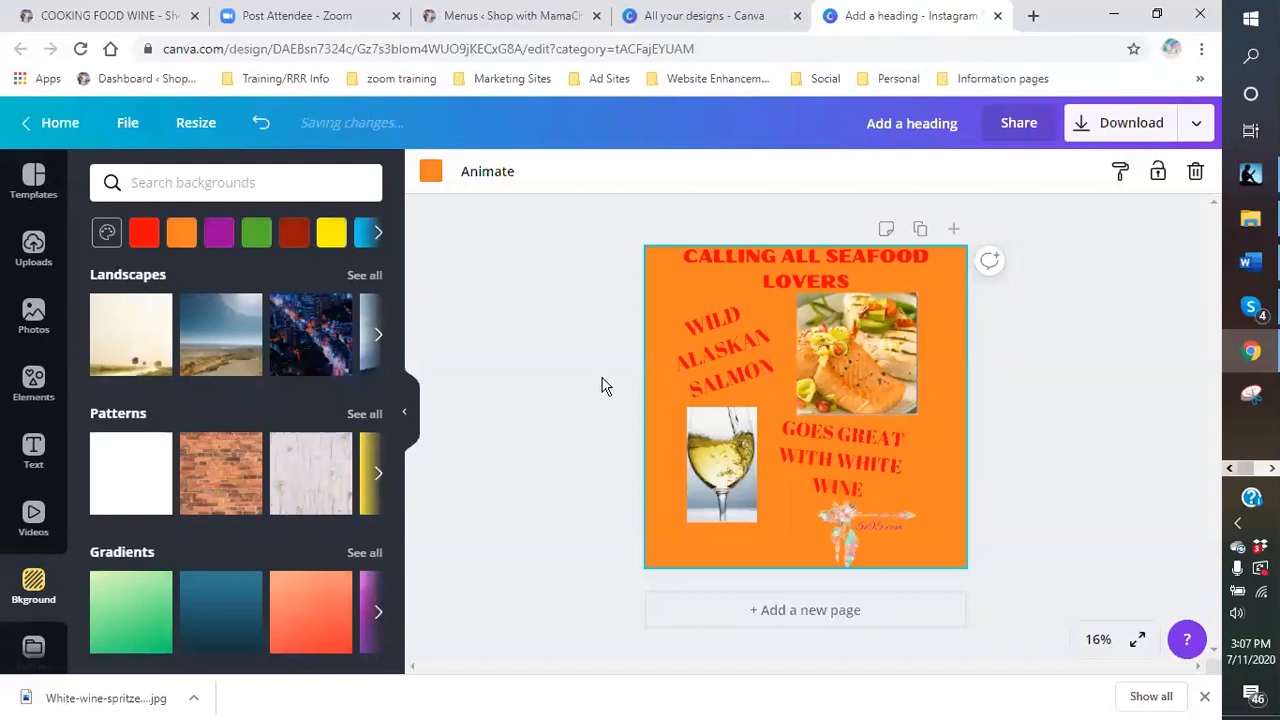
pyautogui.click(366, 233)
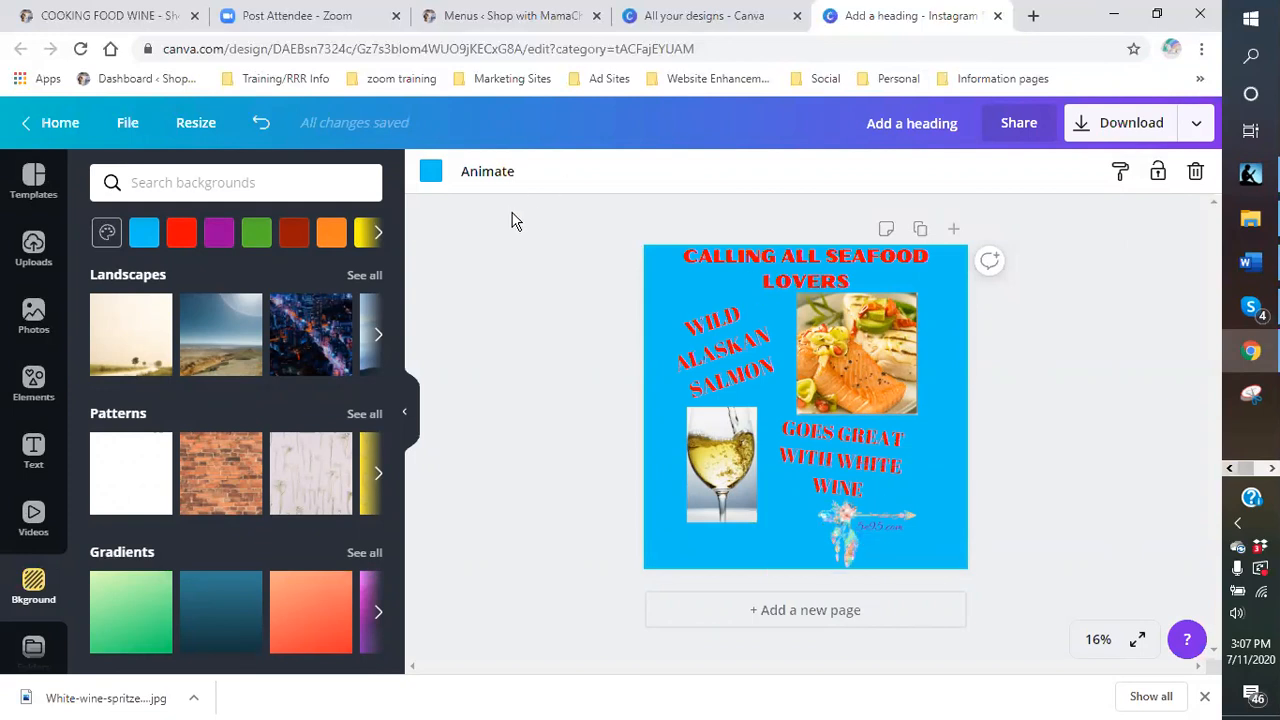
pyautogui.click(862, 530)
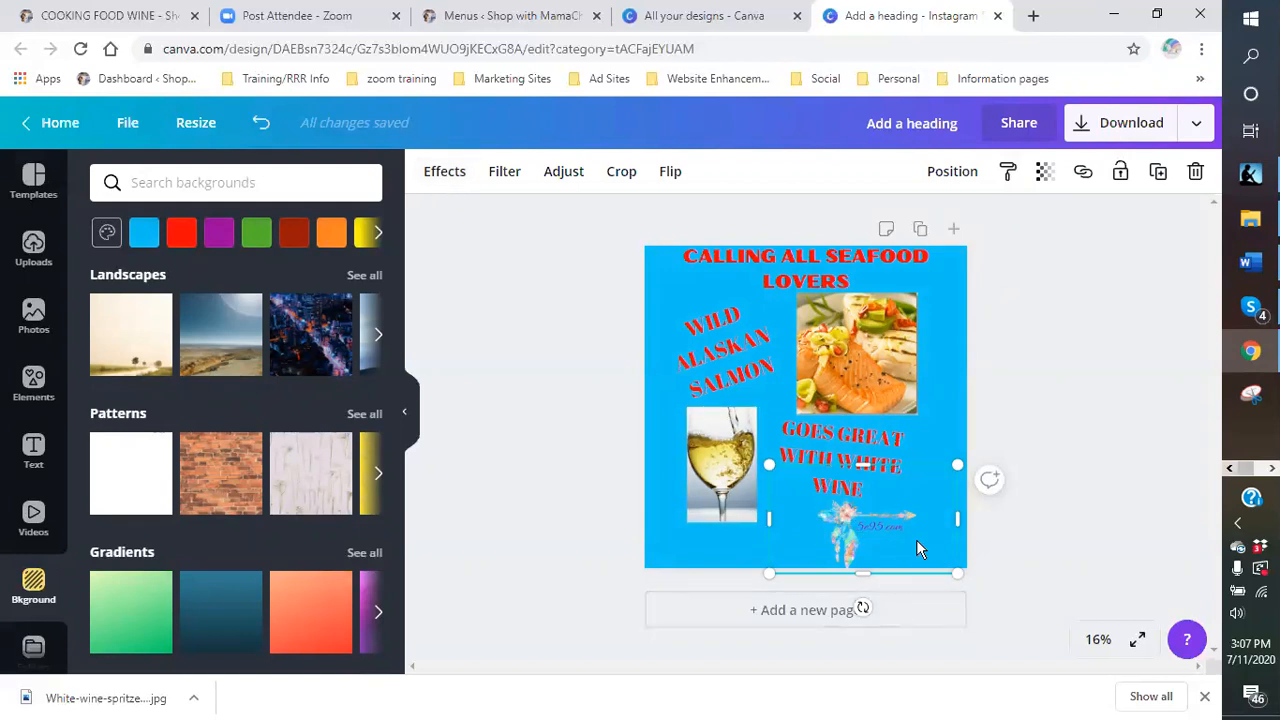
pyautogui.click(716, 551)
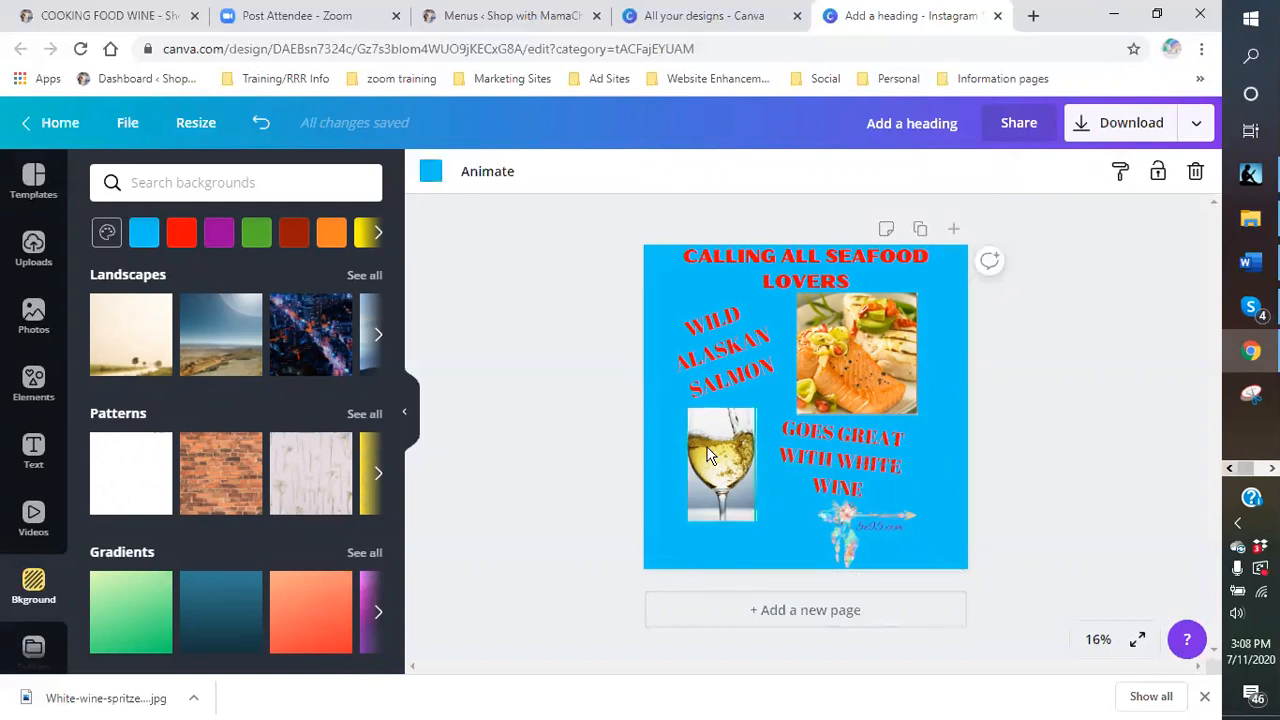
# Step: Remove the background from the wine glass photo with the Background Remover effect
pyautogui.click(708, 455)
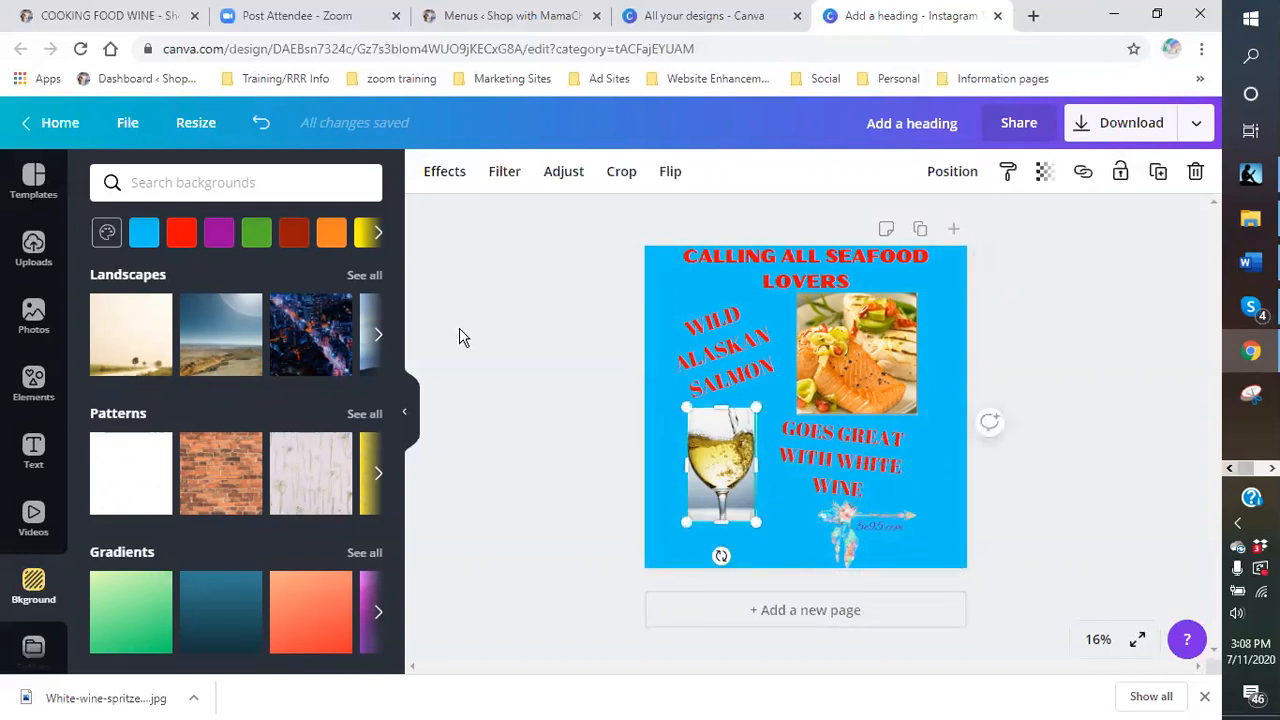
pyautogui.click(445, 176)
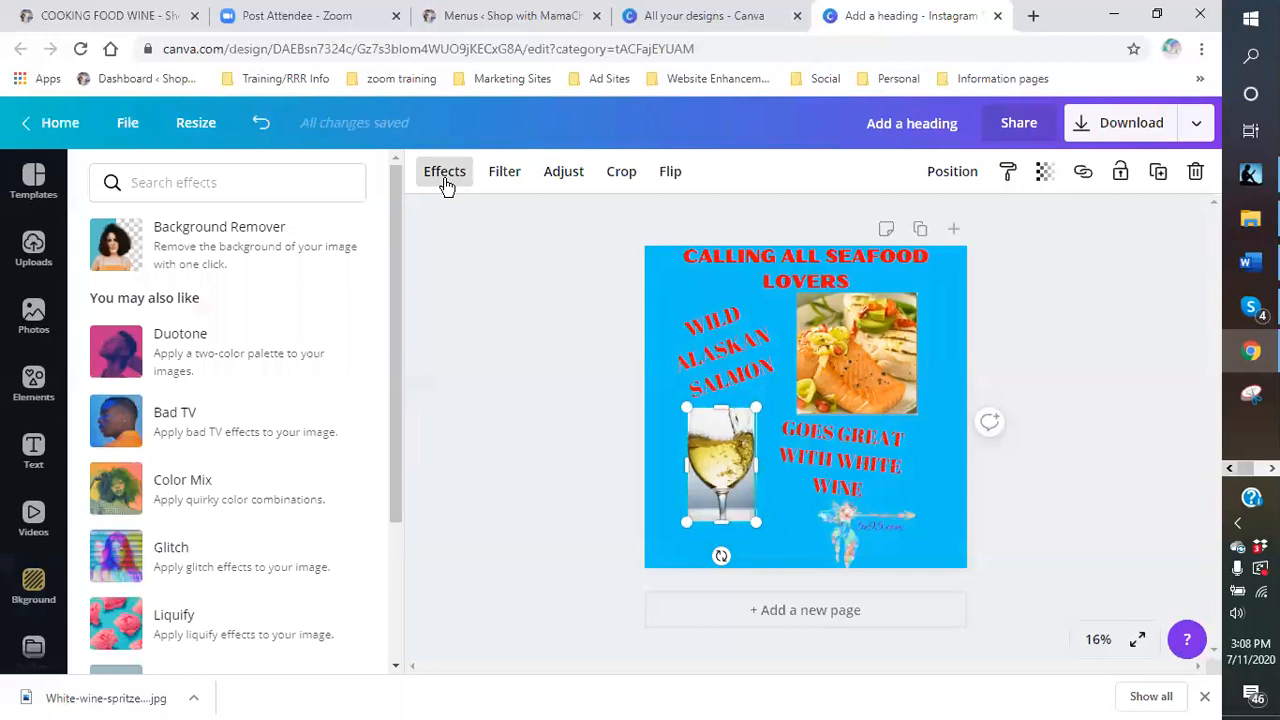
pyautogui.click(199, 247)
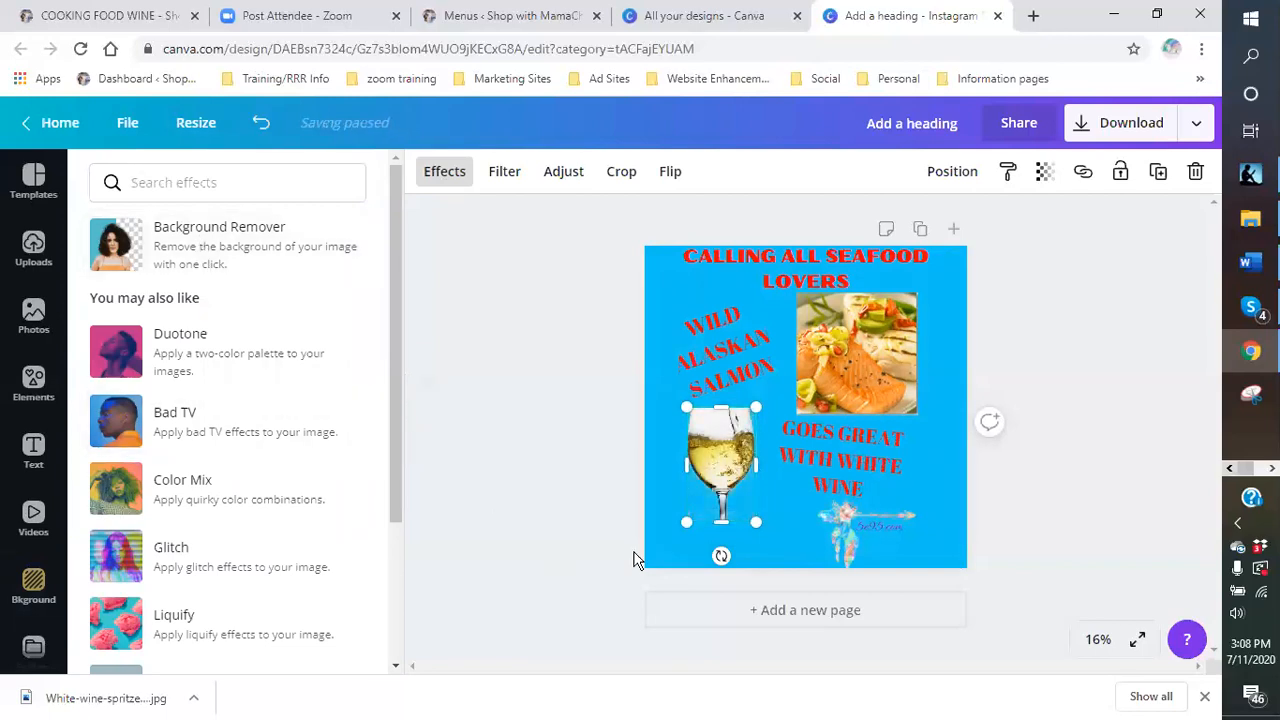
pyautogui.click(609, 489)
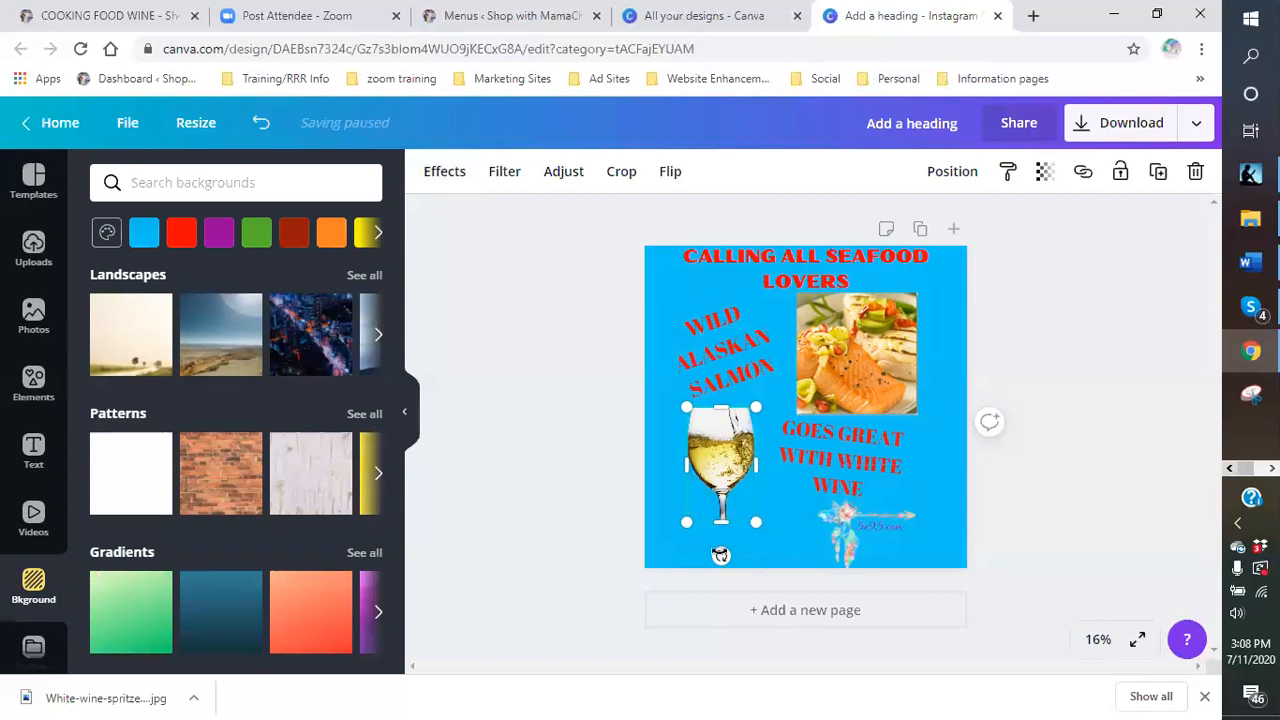
pyautogui.click(646, 457)
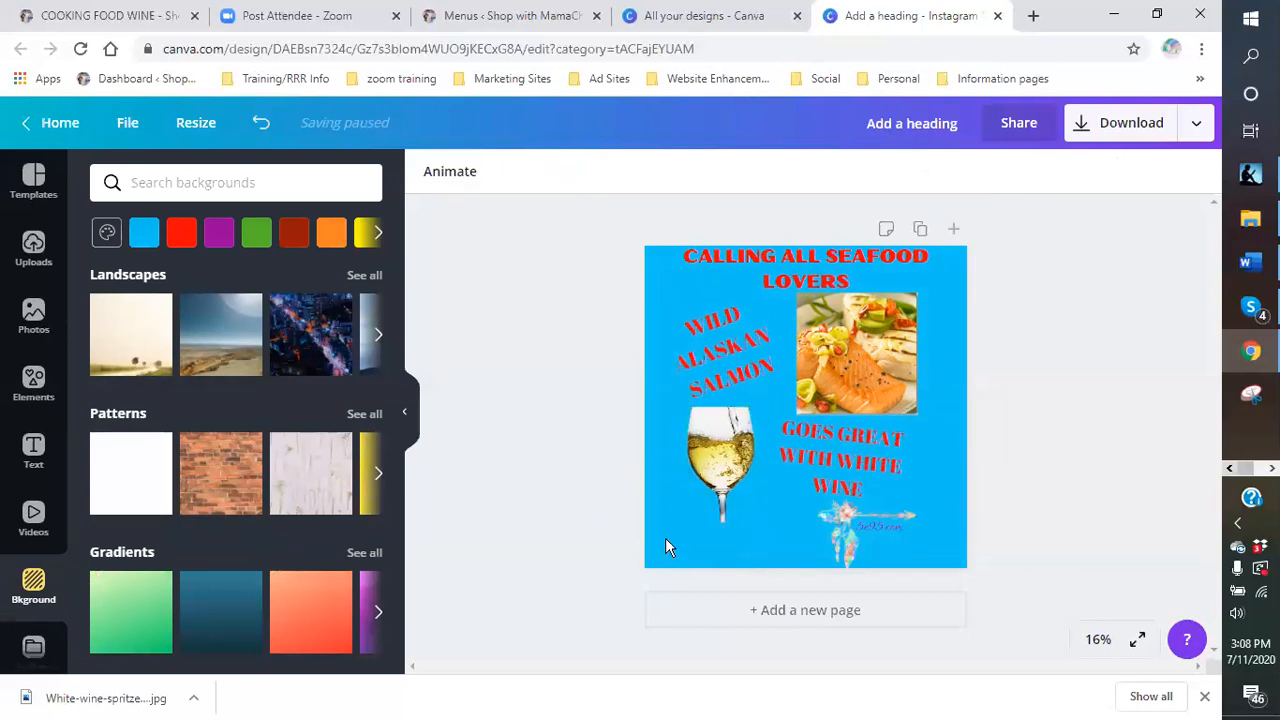
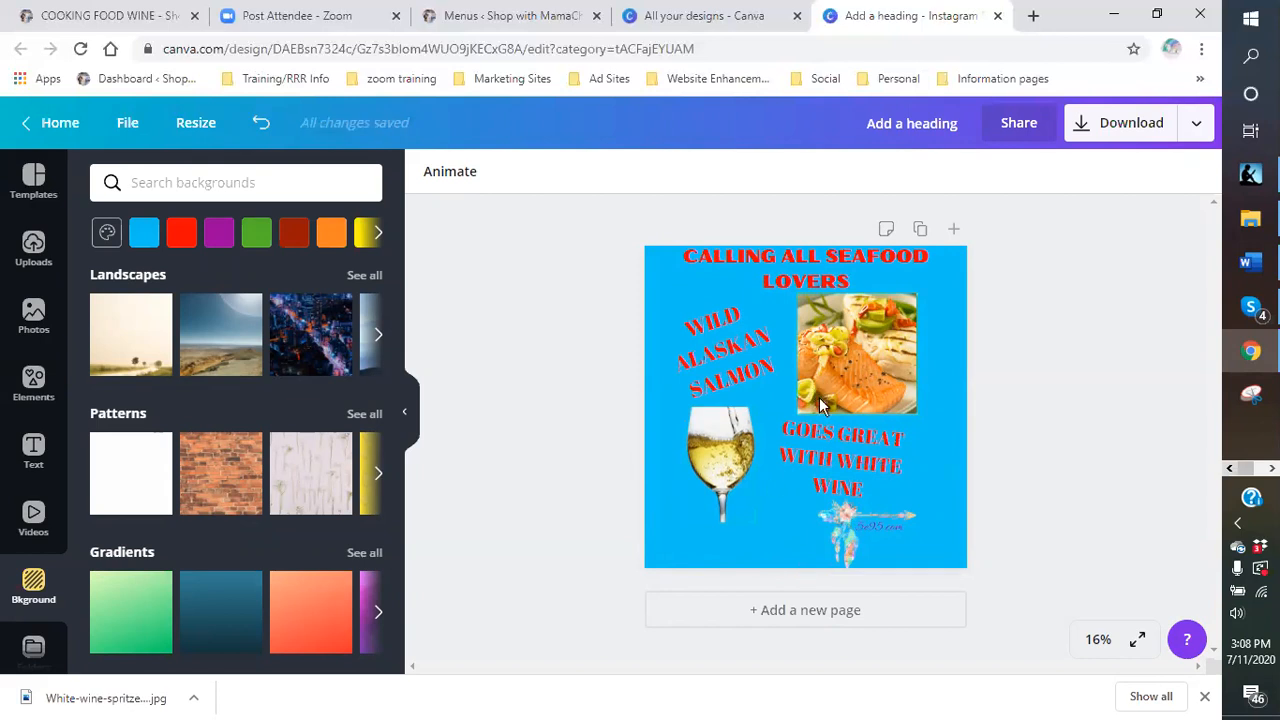
# Step: Rename the design as SEAFOOD LOVERS
pyautogui.click(862, 536)
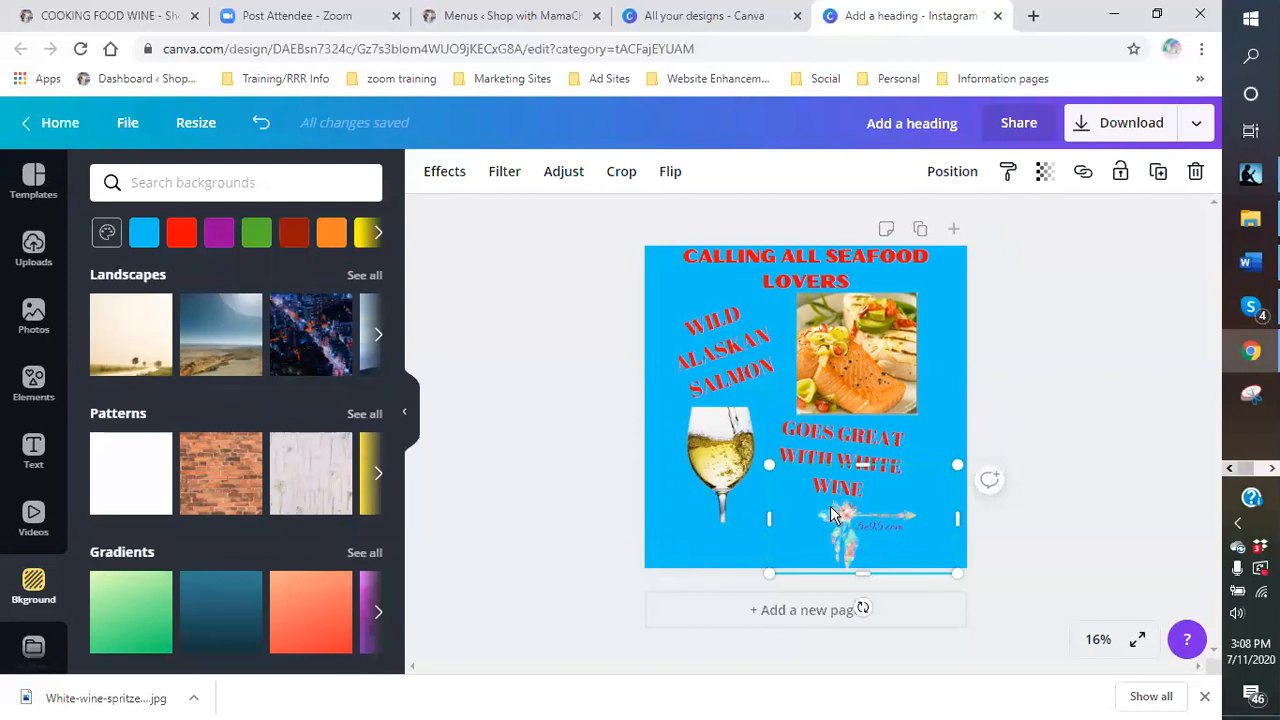
pyautogui.click(866, 120)
pyautogui.write('SEAFODD')
pyautogui.press('BackSpace')
pyautogui.press('BackSpace')
pyautogui.write('OD LOVERS')
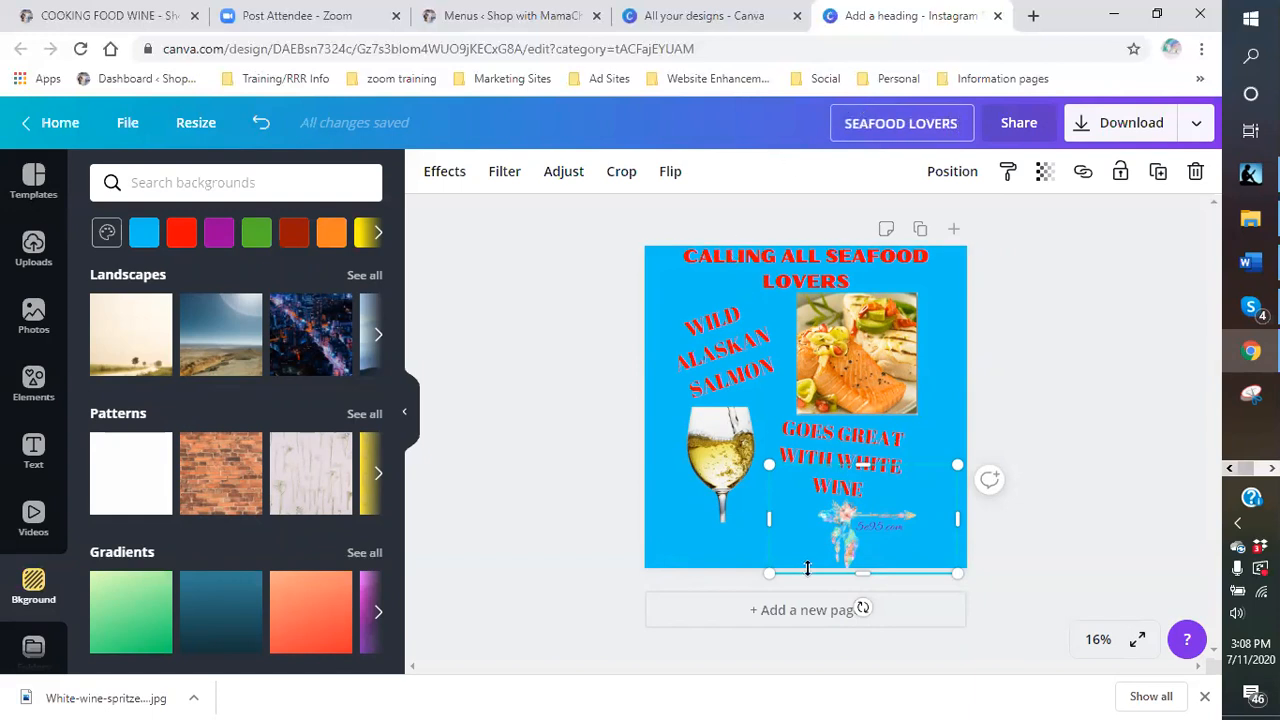
pyautogui.click(751, 553)
pyautogui.click(748, 544)
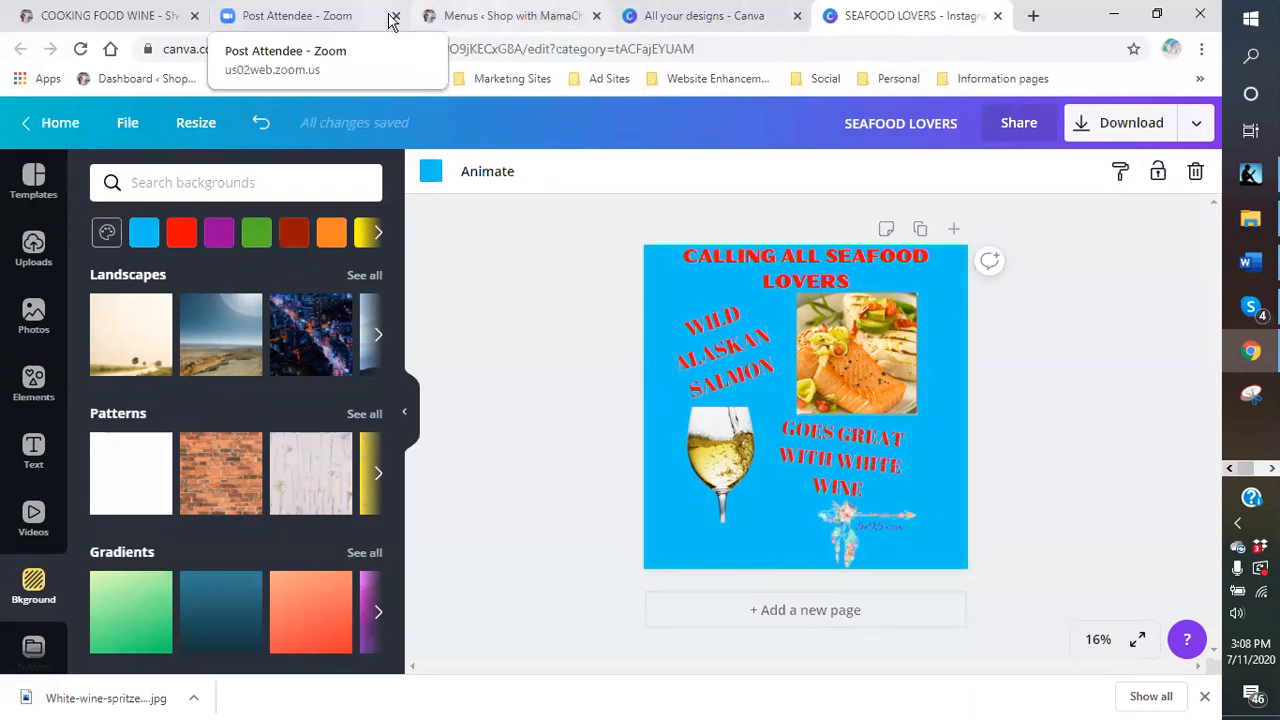
# Step: Switch to the WordPress admin, save the Main Menu and visit the Shop with MamaChief home page
pyautogui.click(490, 16)
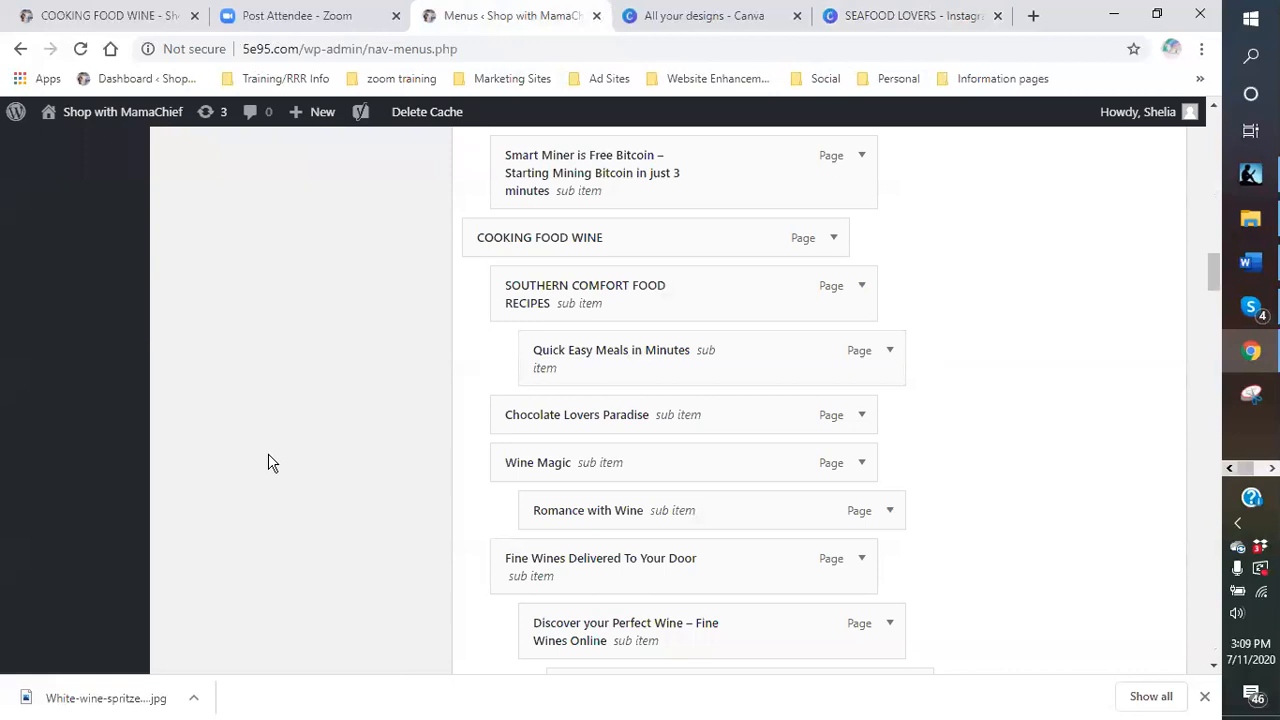
pyautogui.scroll(15, 264, 453)
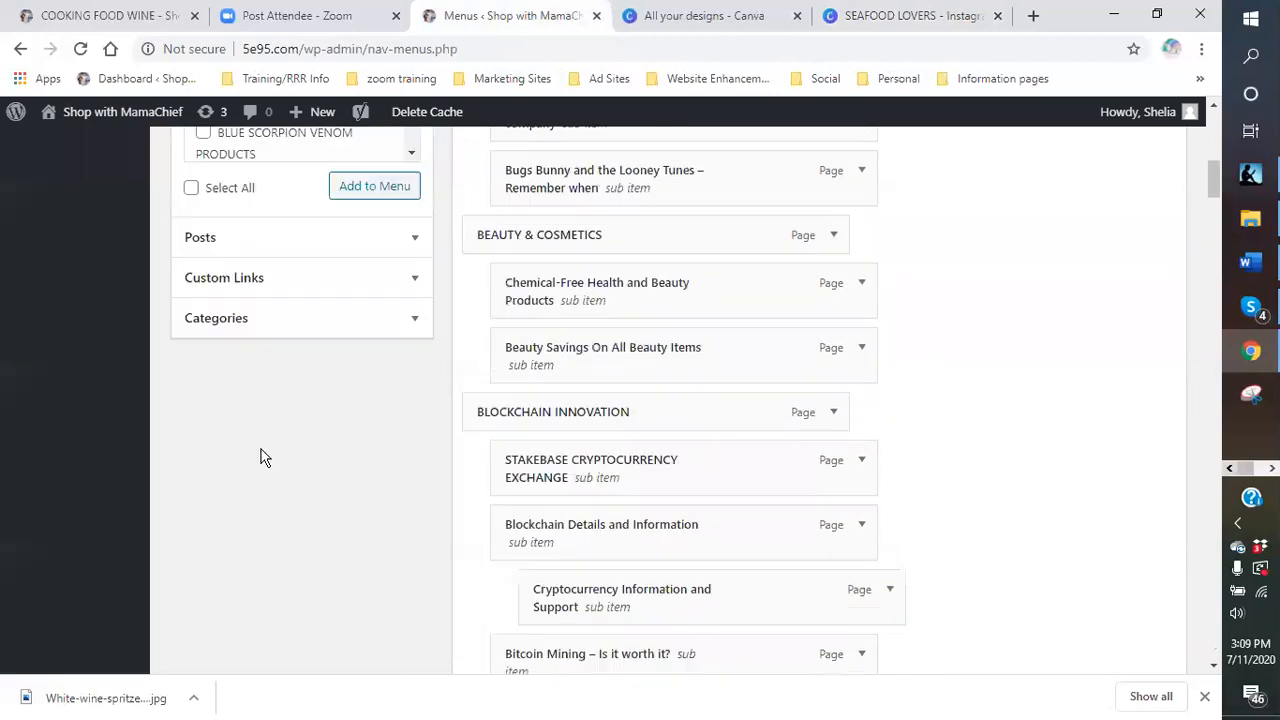
pyautogui.scroll(-2, 914, 514)
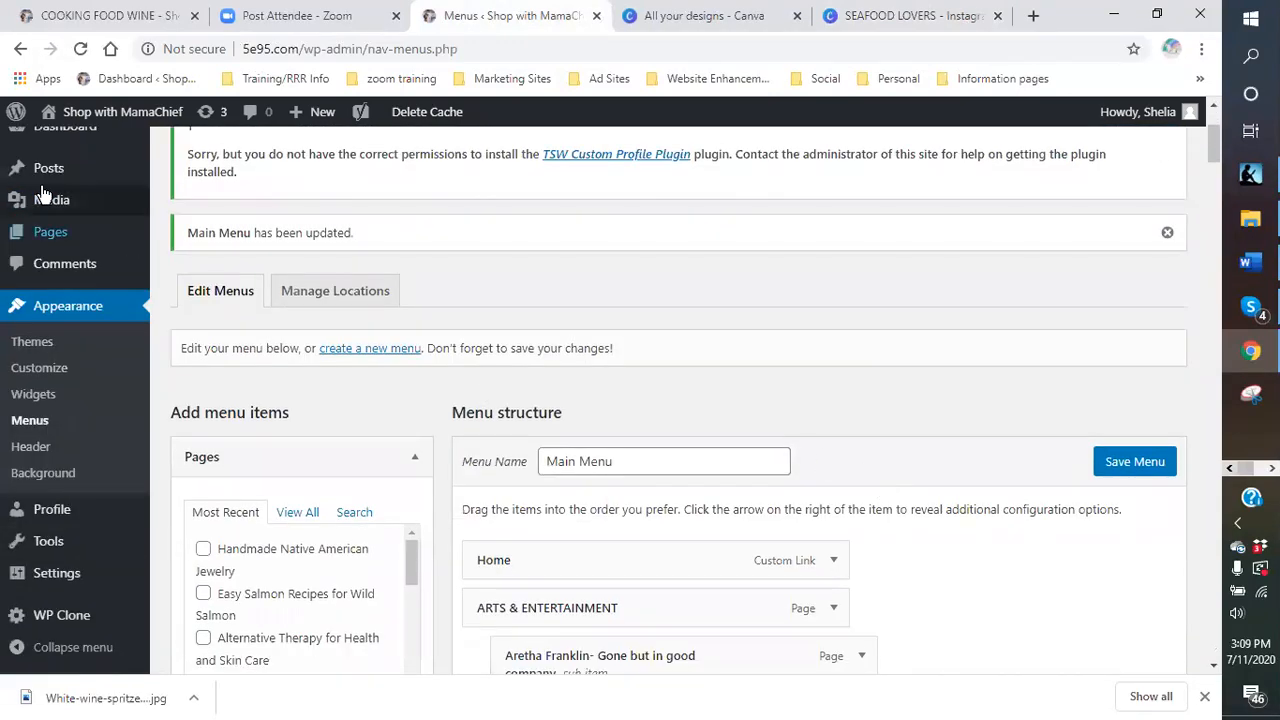
pyautogui.moveTo(45, 225)
pyautogui.click(1115, 465)
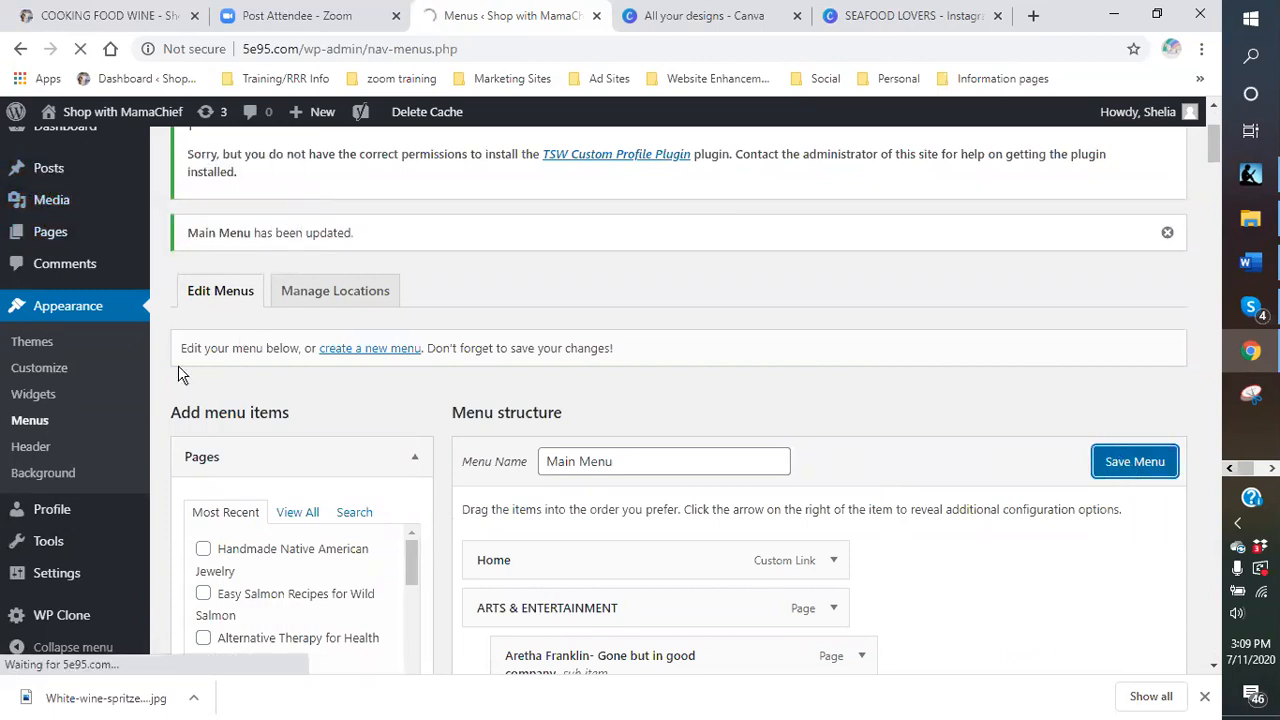
pyautogui.moveTo(82, 120)
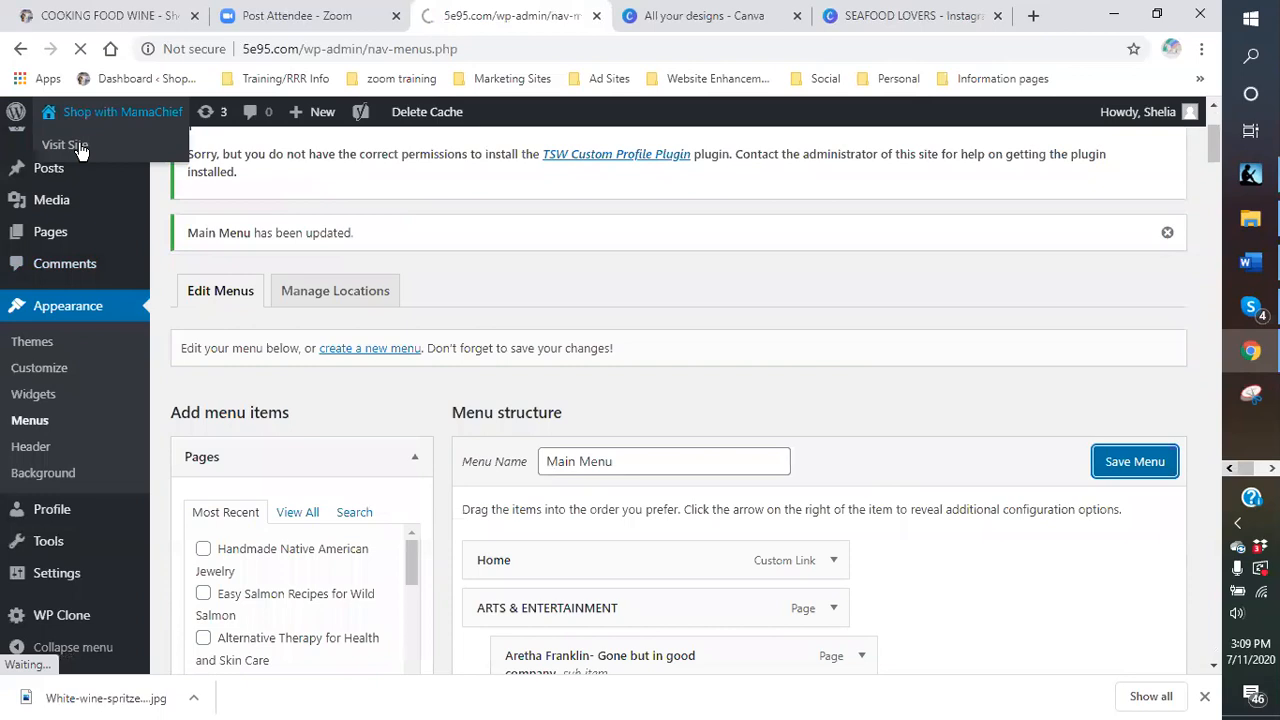
pyautogui.click(80, 152)
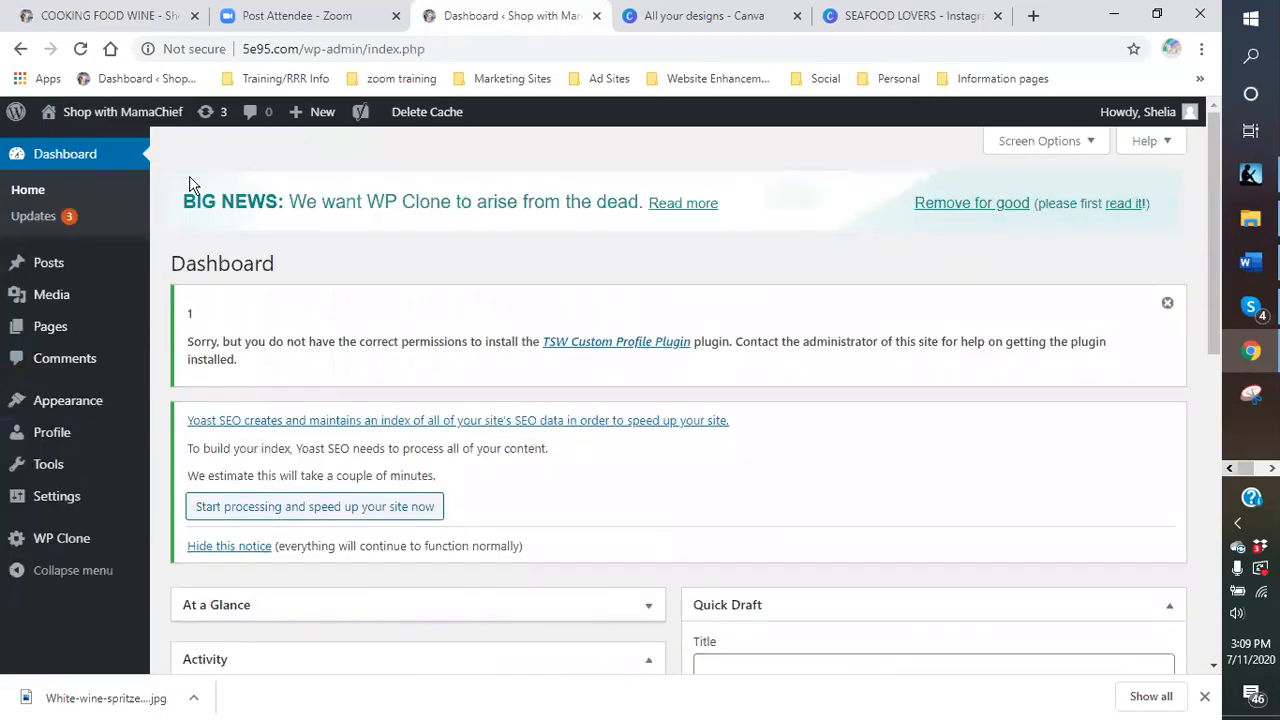
pyautogui.click(85, 120)
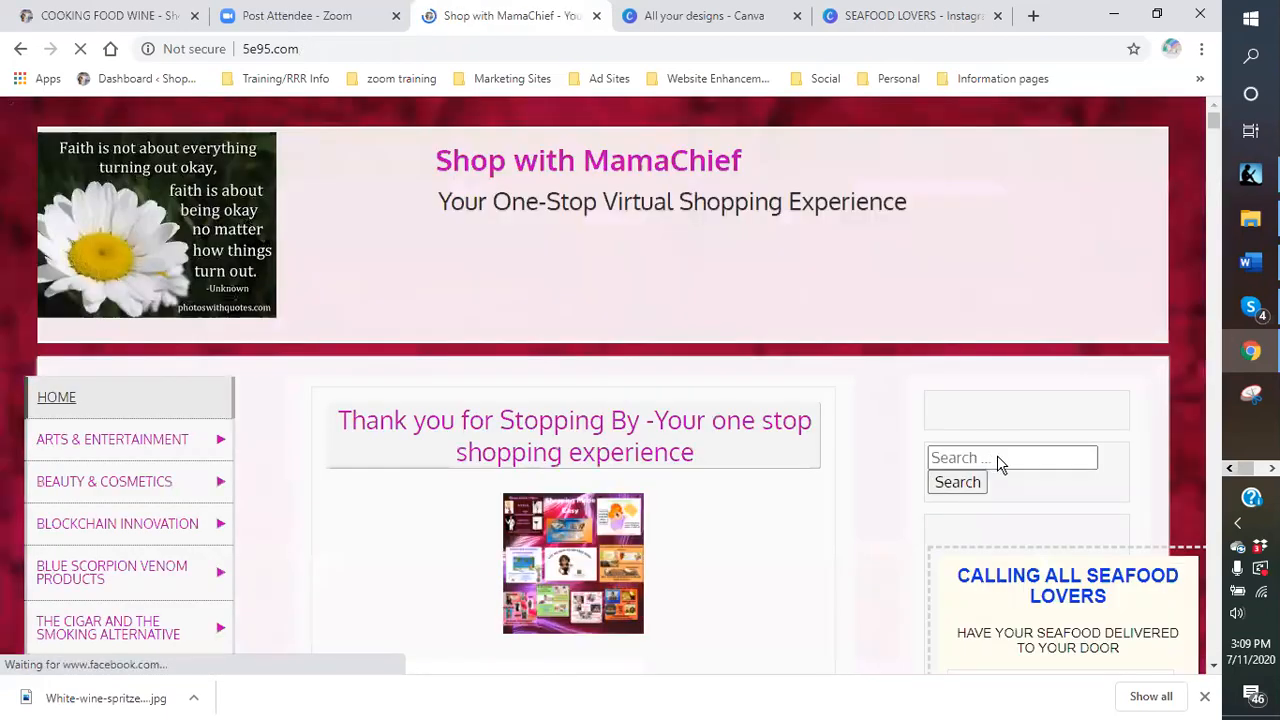
# Step: Search the site for SALMON and open the Easy Salmon Recipes for Wild Salmon page
pyautogui.click(995, 510)
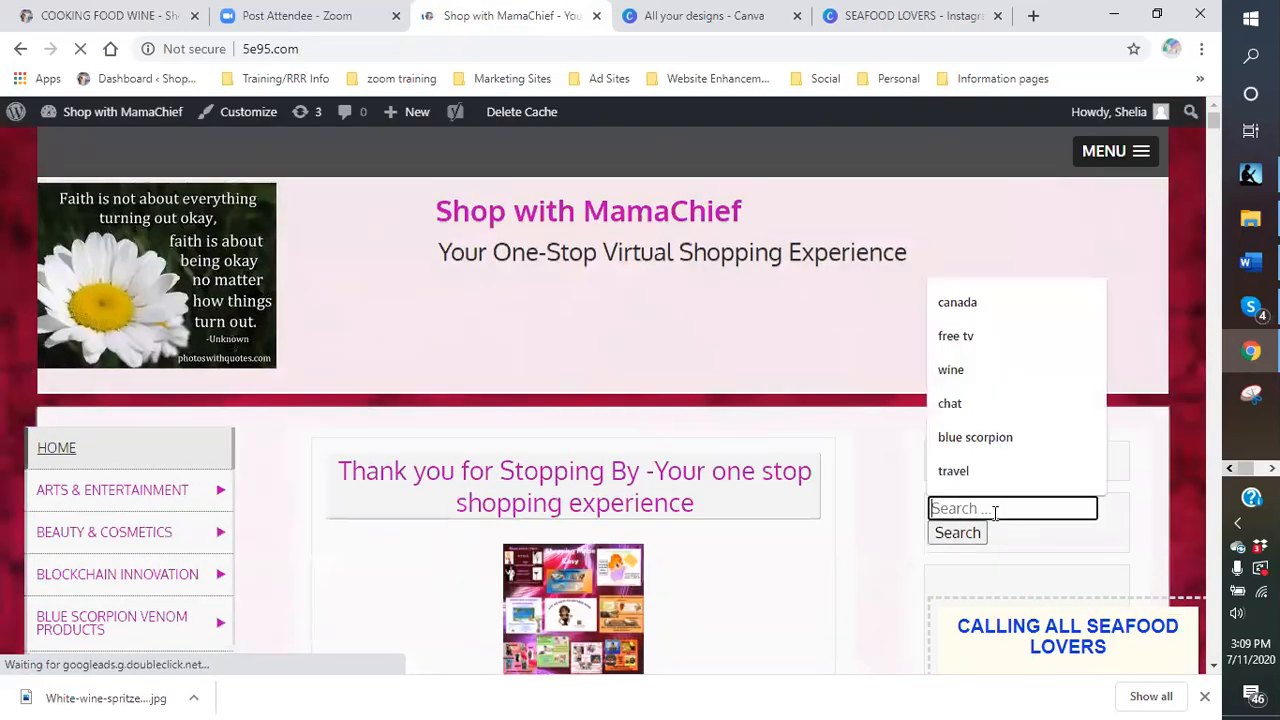
pyautogui.write('SALO')
pyautogui.press('BackSpace')
pyautogui.write('MON')
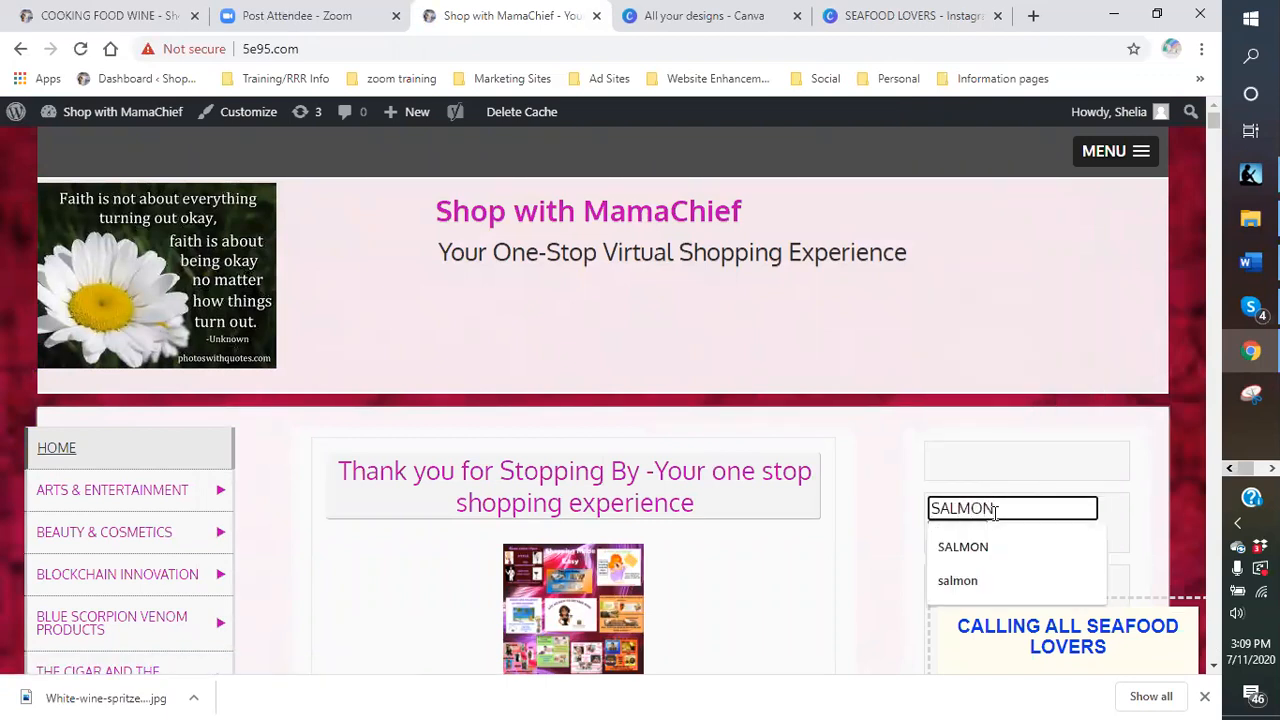
pyautogui.click(965, 558)
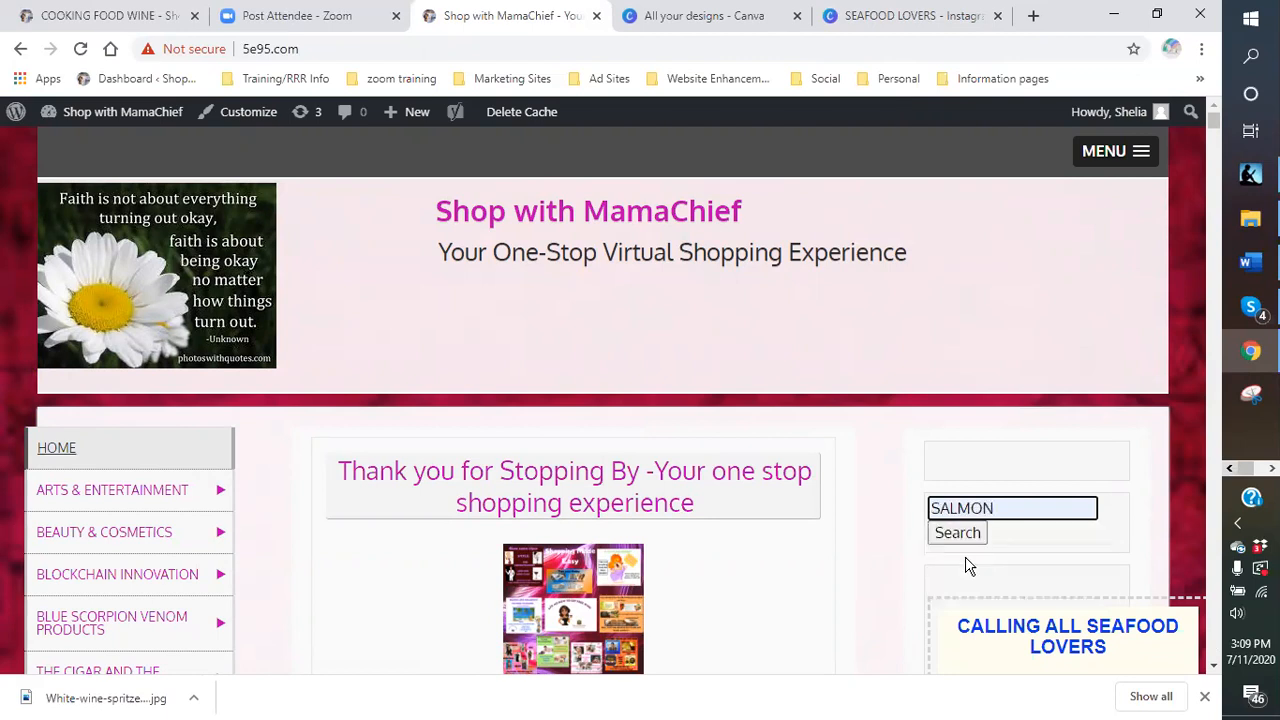
pyautogui.click(966, 545)
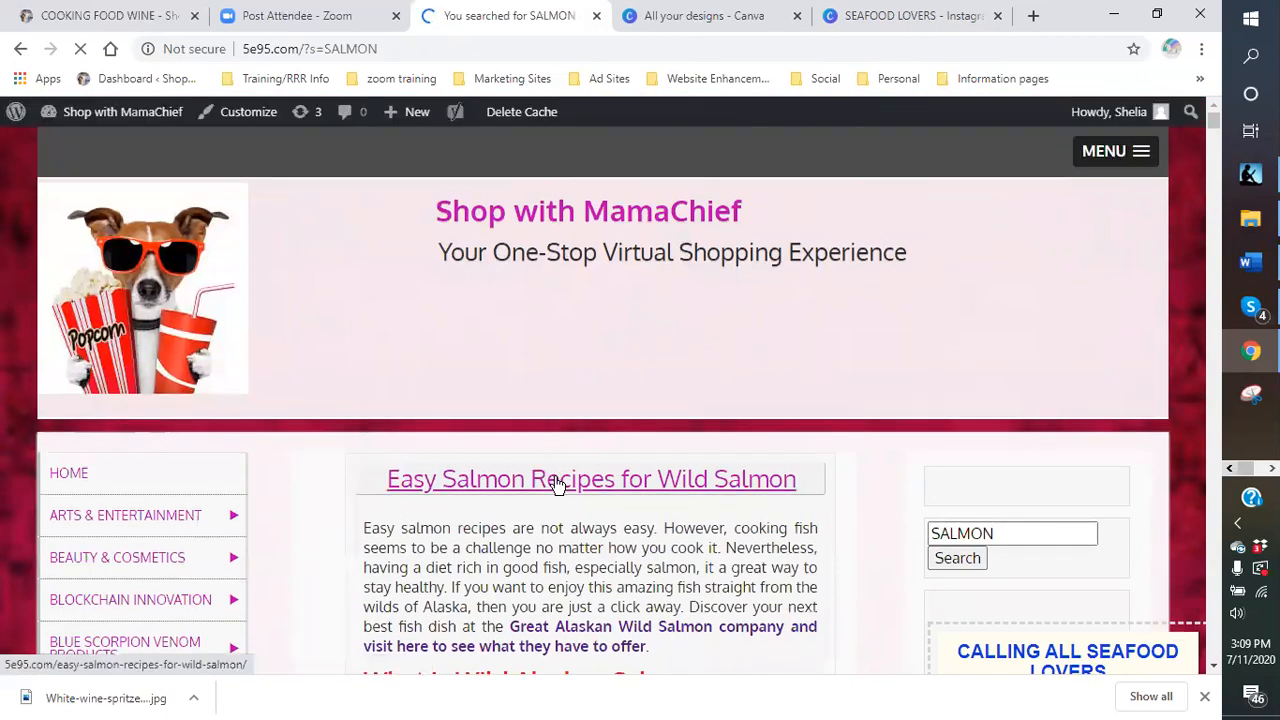
pyautogui.click(557, 482)
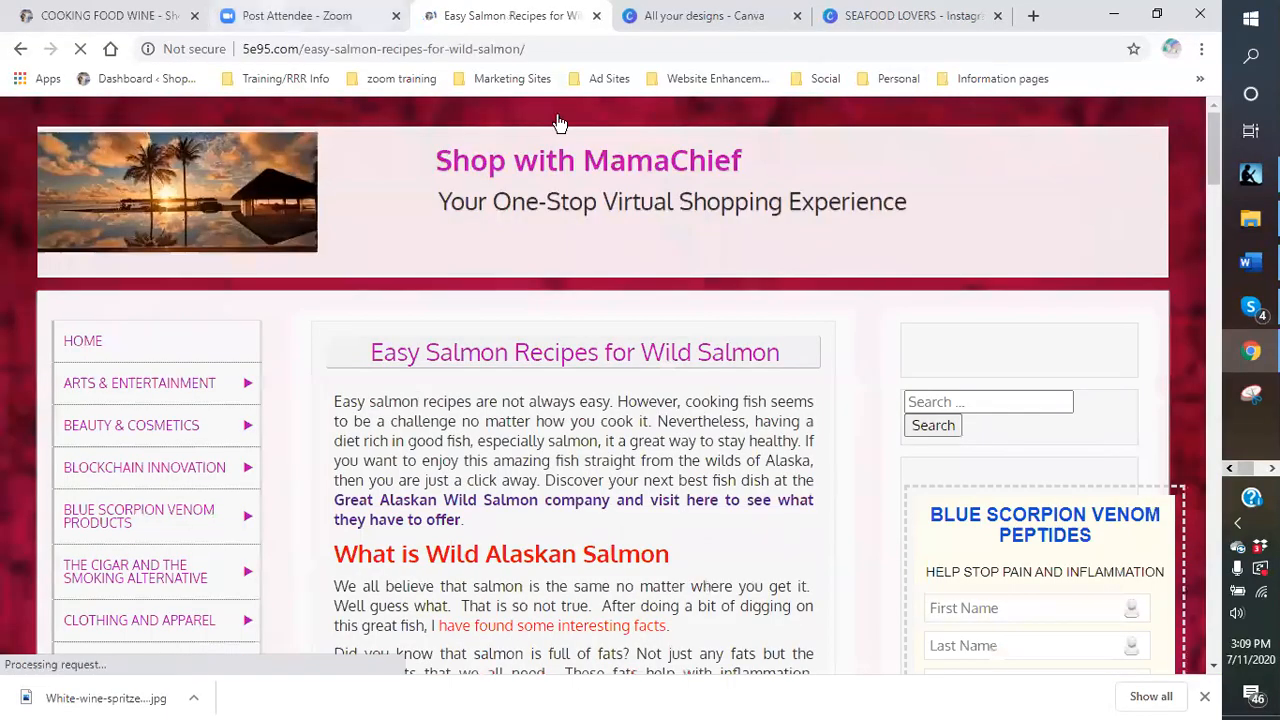
# Step: Copy the web address of the salmon recipes page
pyautogui.moveTo(524, 49); pyautogui.dragTo(257, 49)
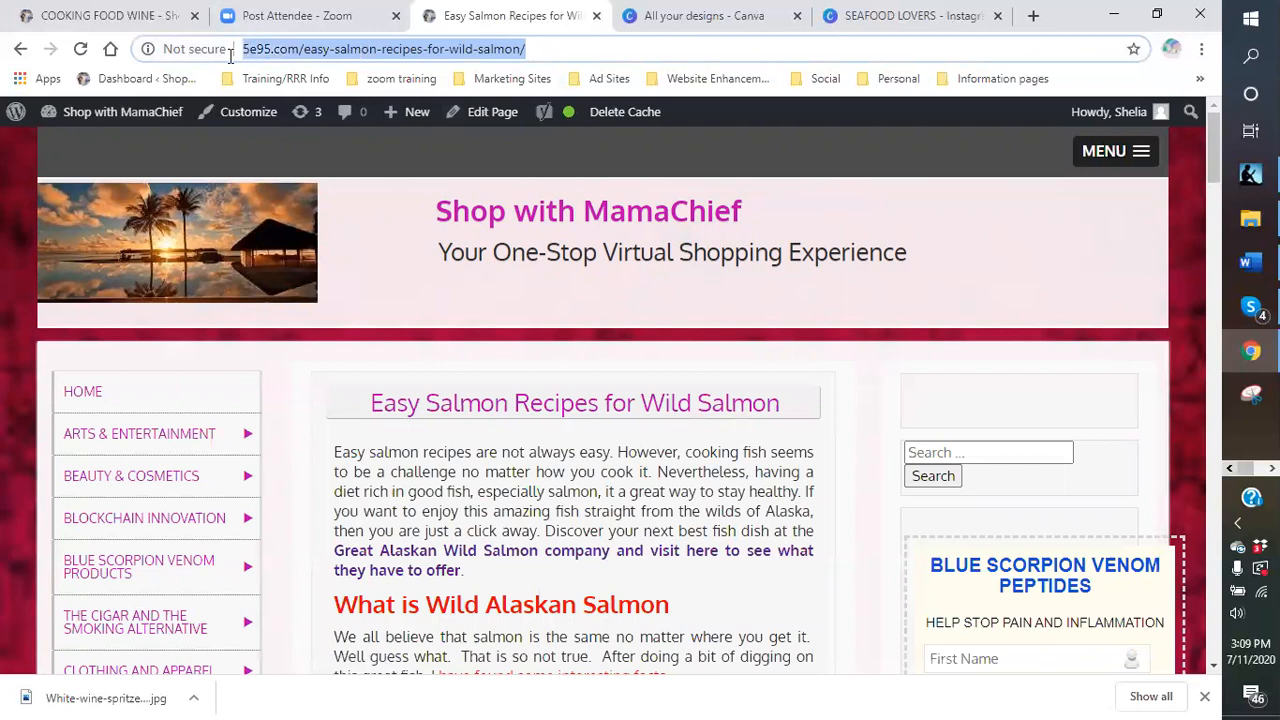
pyautogui.rightClick(250, 64)
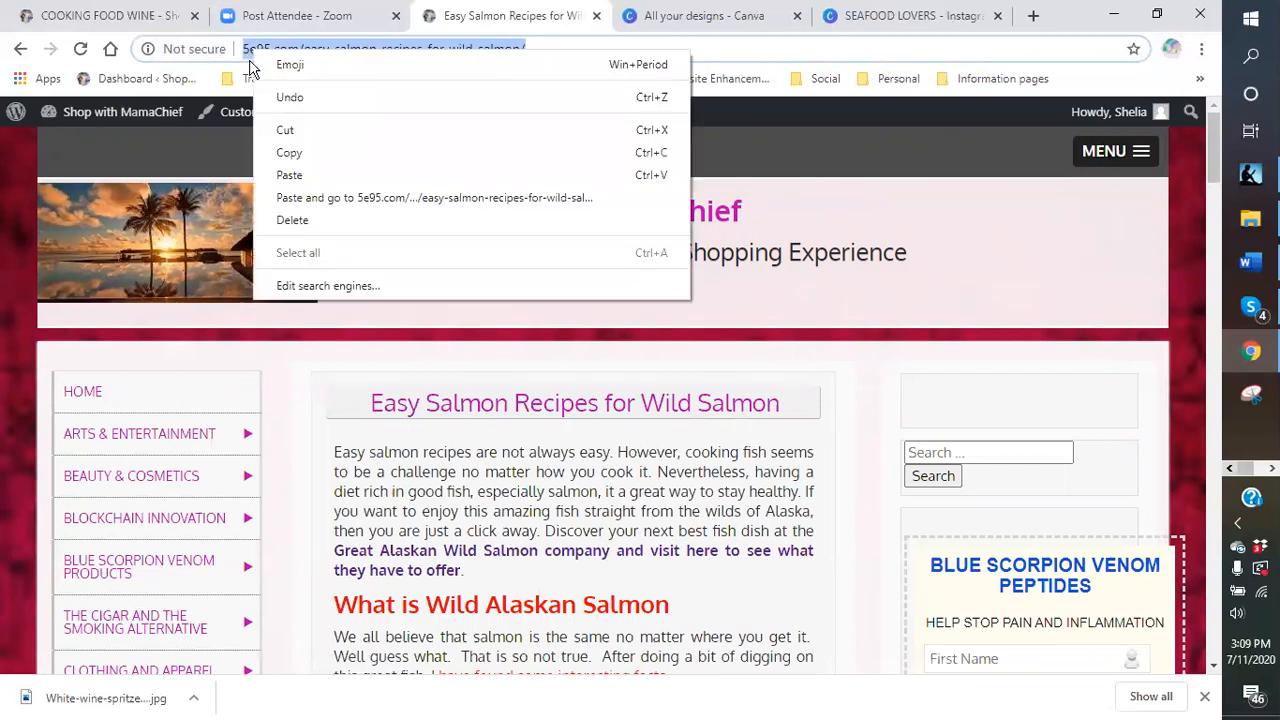
pyautogui.click(289, 153)
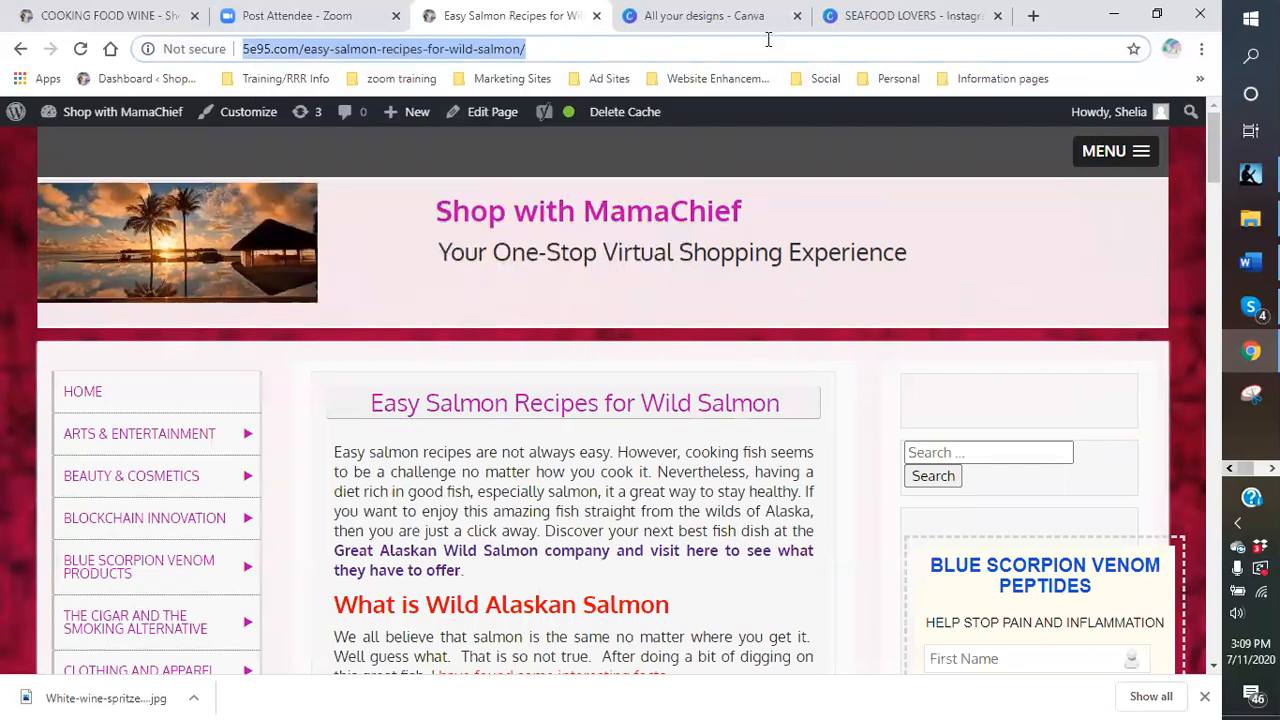
# Step: Return to the Canva design and nudge the wild Alaskan salmon text, wine glass and white wine text slightly to the left
pyautogui.click(894, 20)
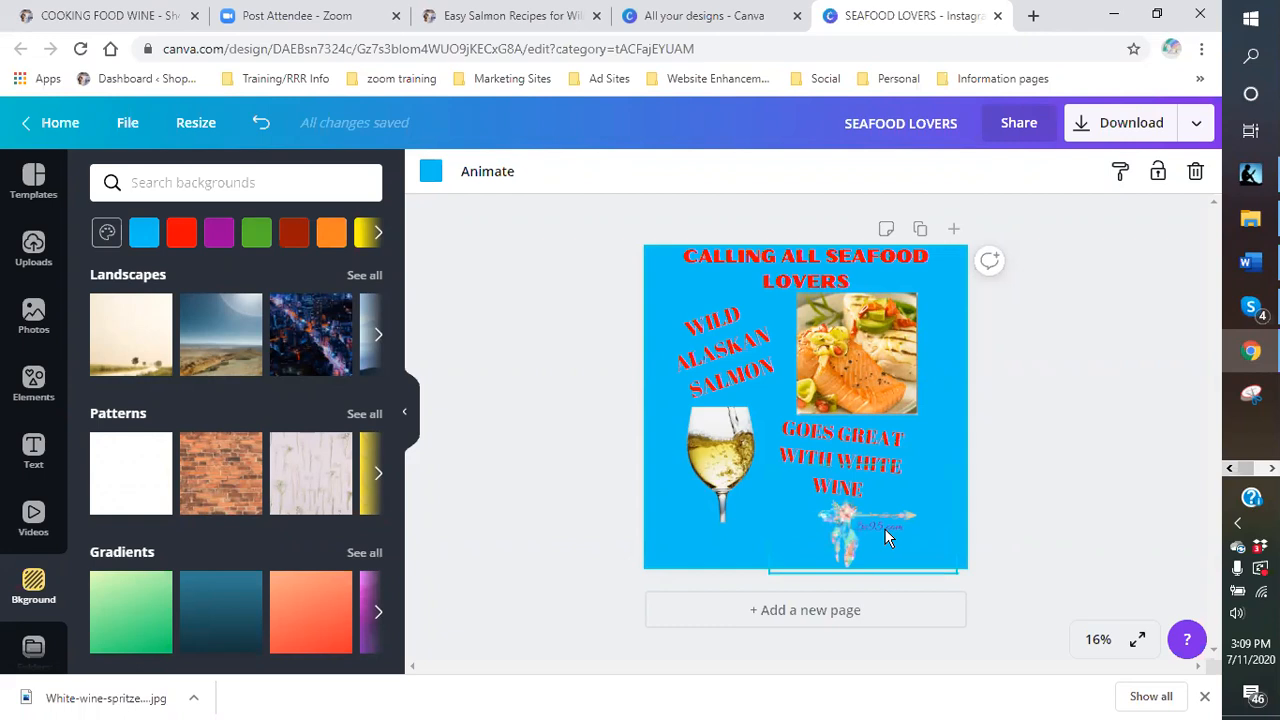
pyautogui.moveTo(710, 355); pyautogui.dragTo(696, 348)
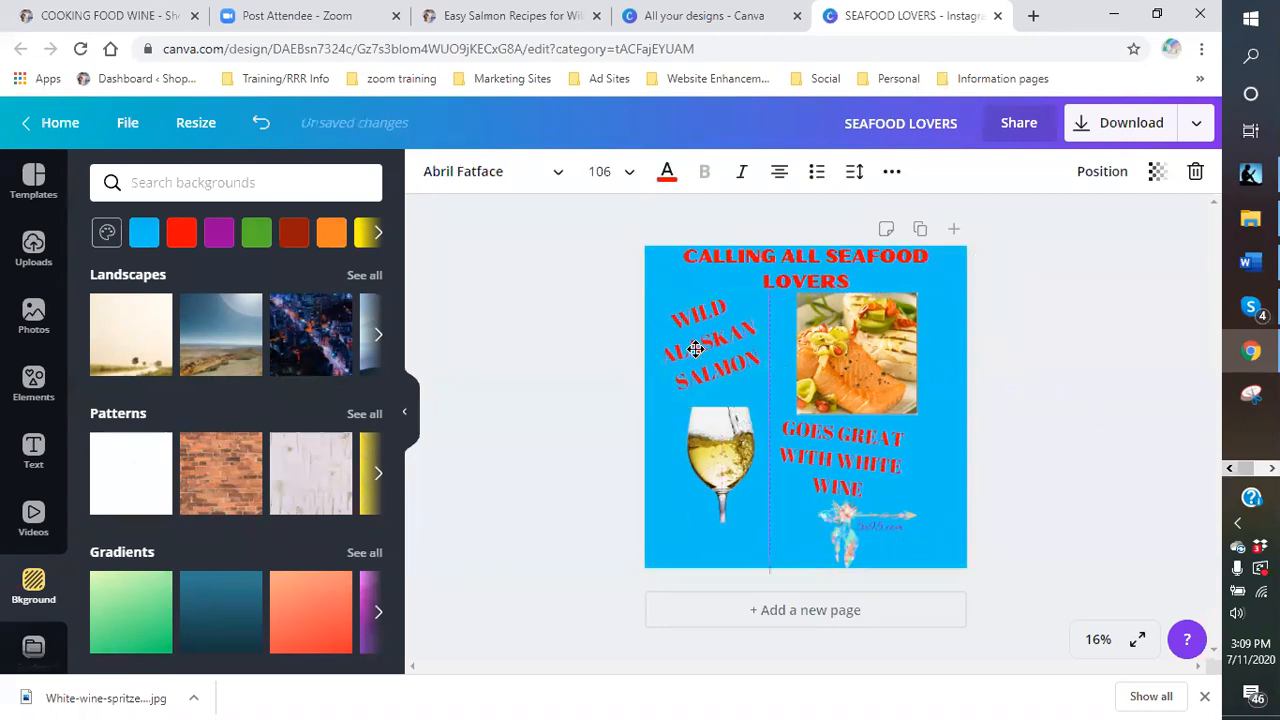
pyautogui.click(726, 426)
pyautogui.moveTo(726, 426); pyautogui.dragTo(733, 432)
pyautogui.moveTo(845, 461); pyautogui.dragTo(831, 462)
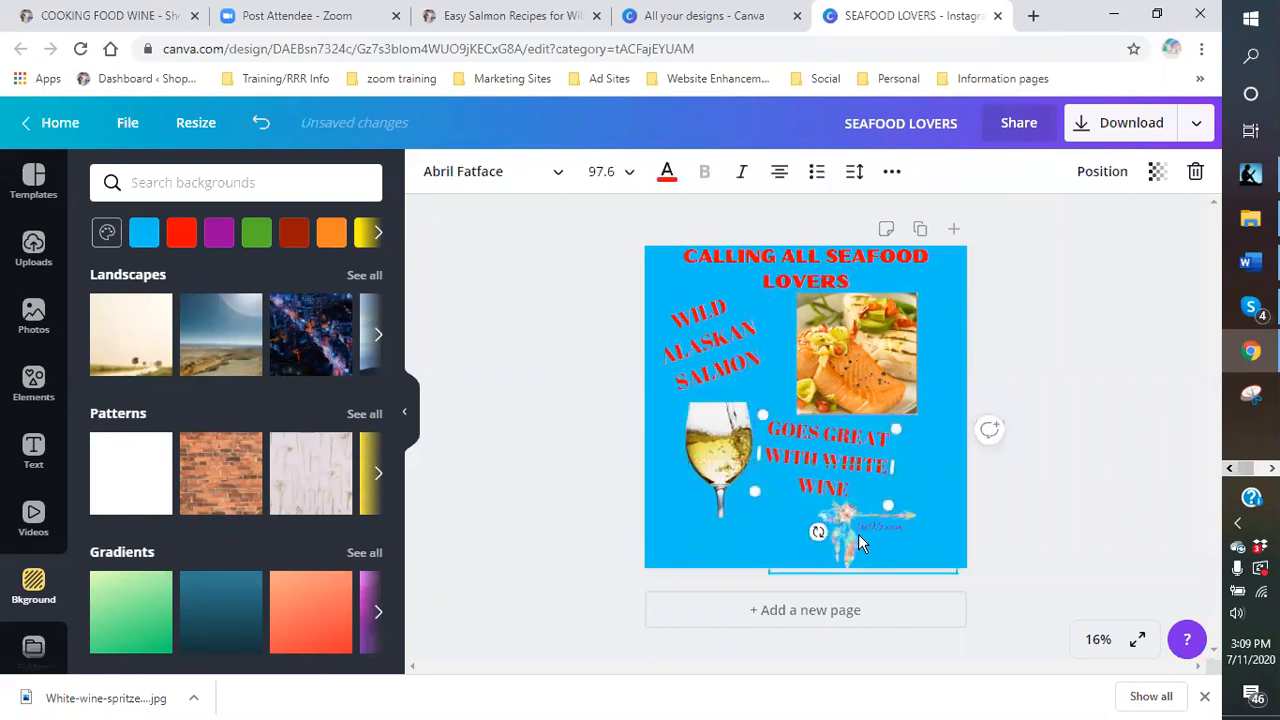
# Step: Download the design as a PNG and open the downloaded SEAFOOD LOVERS image
pyautogui.click(1195, 123)
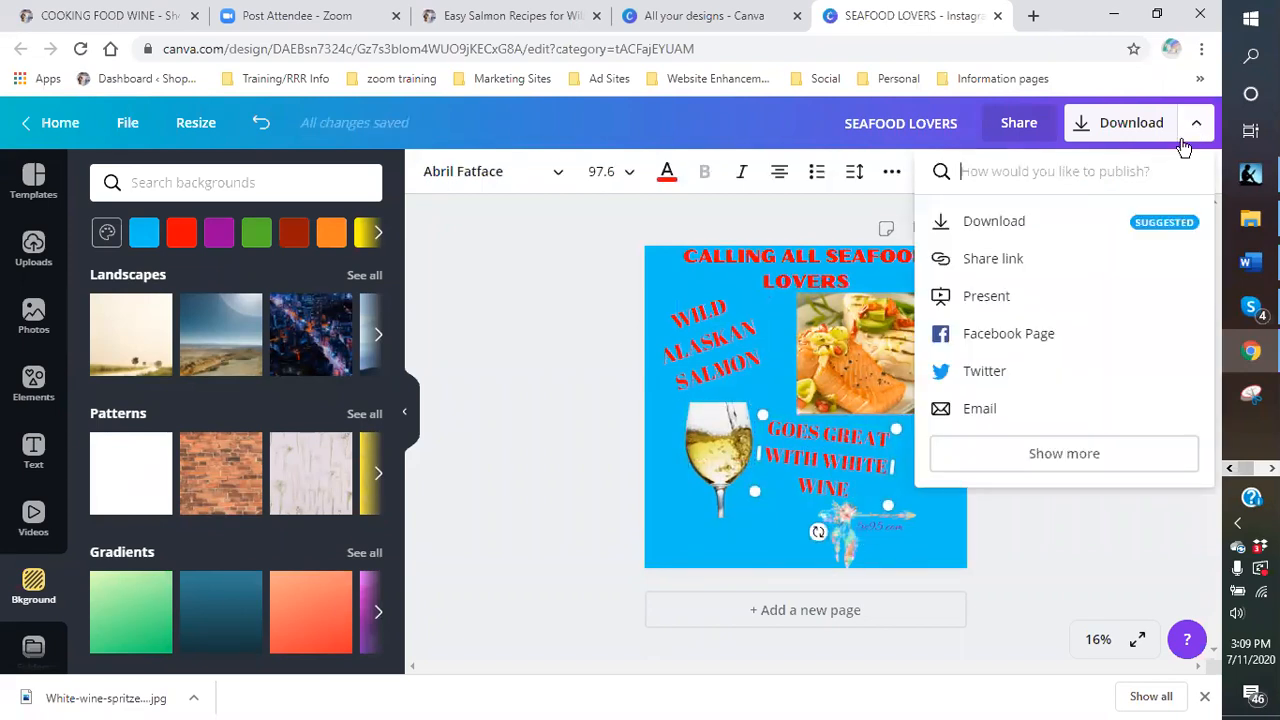
pyautogui.click(1016, 230)
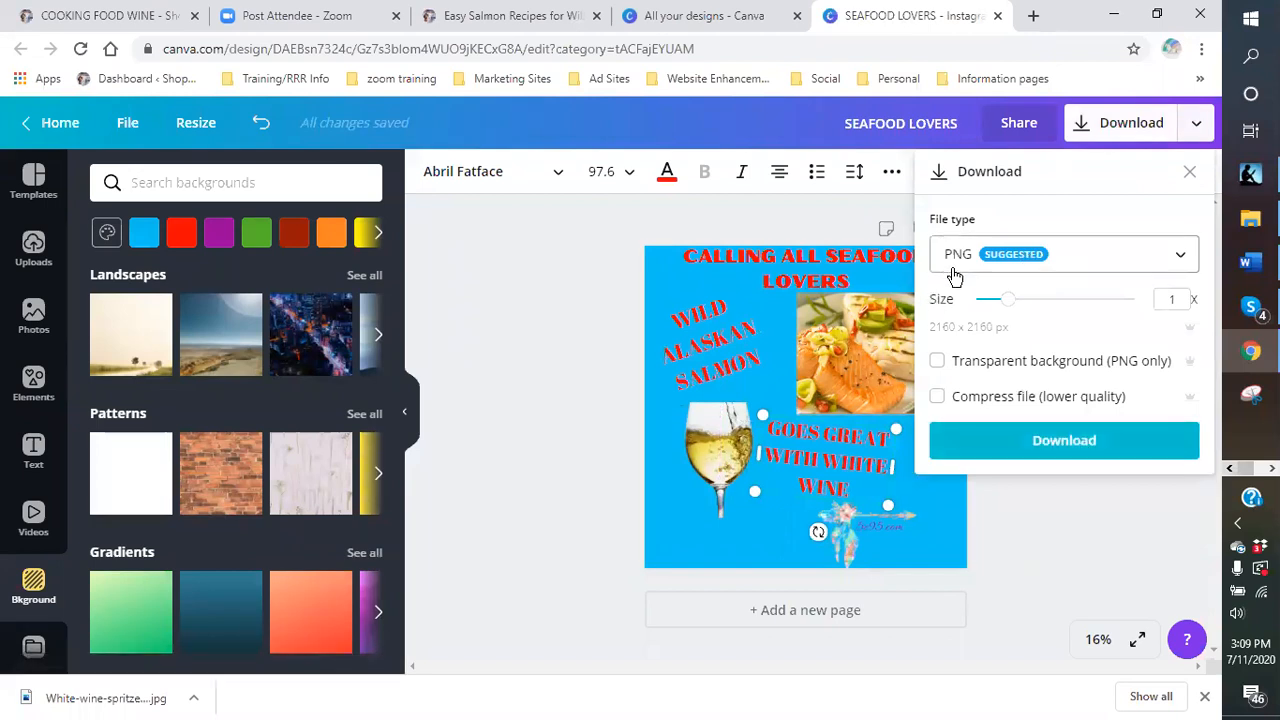
pyautogui.click(1077, 449)
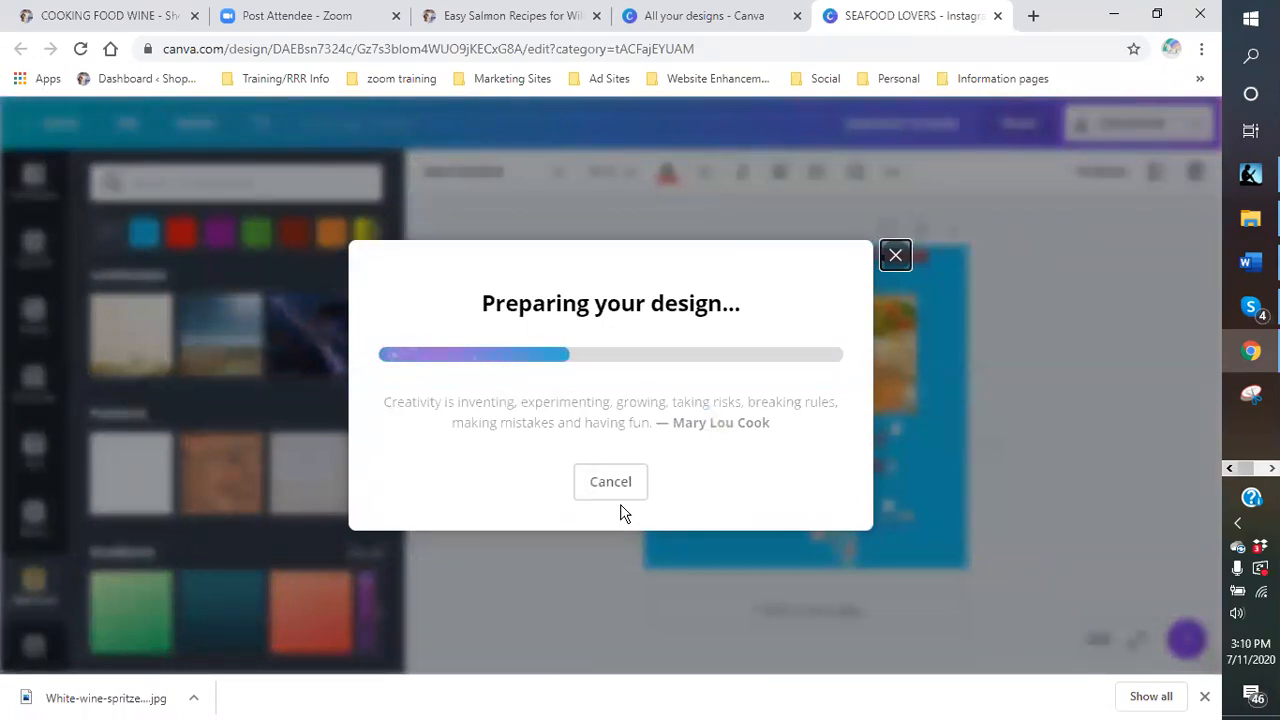
pyautogui.click(1204, 696)
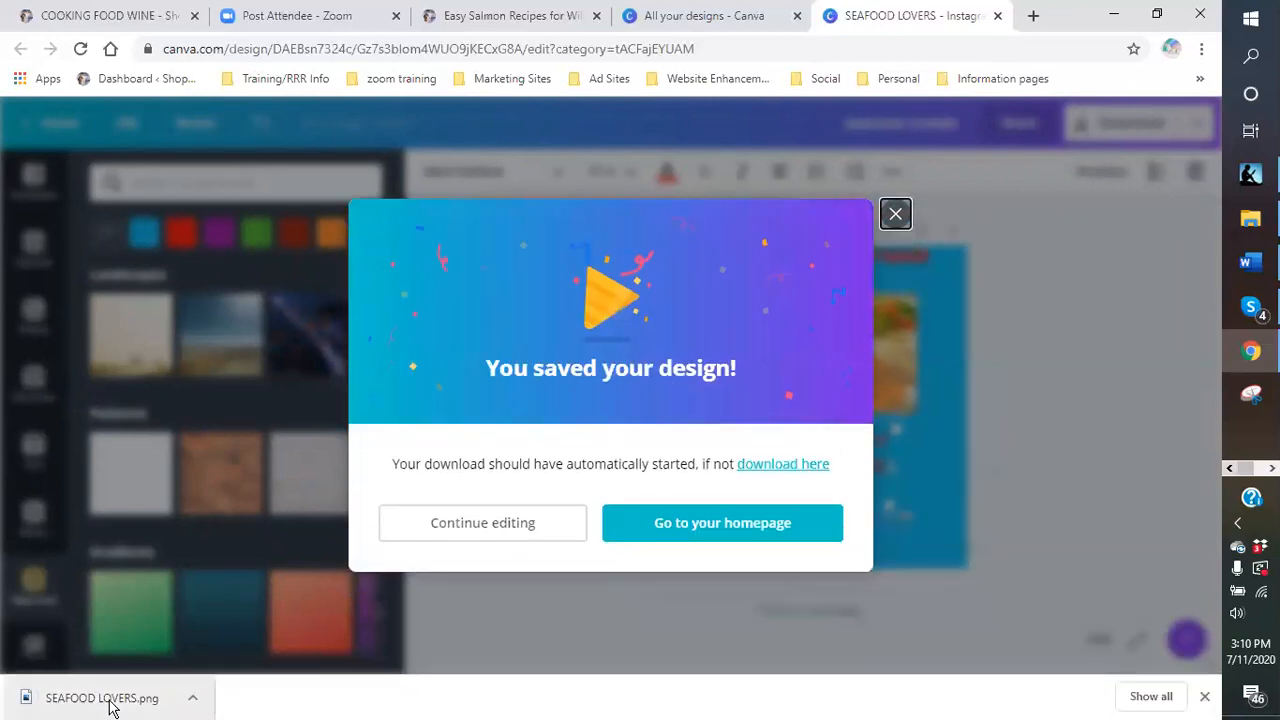
pyautogui.click(105, 698)
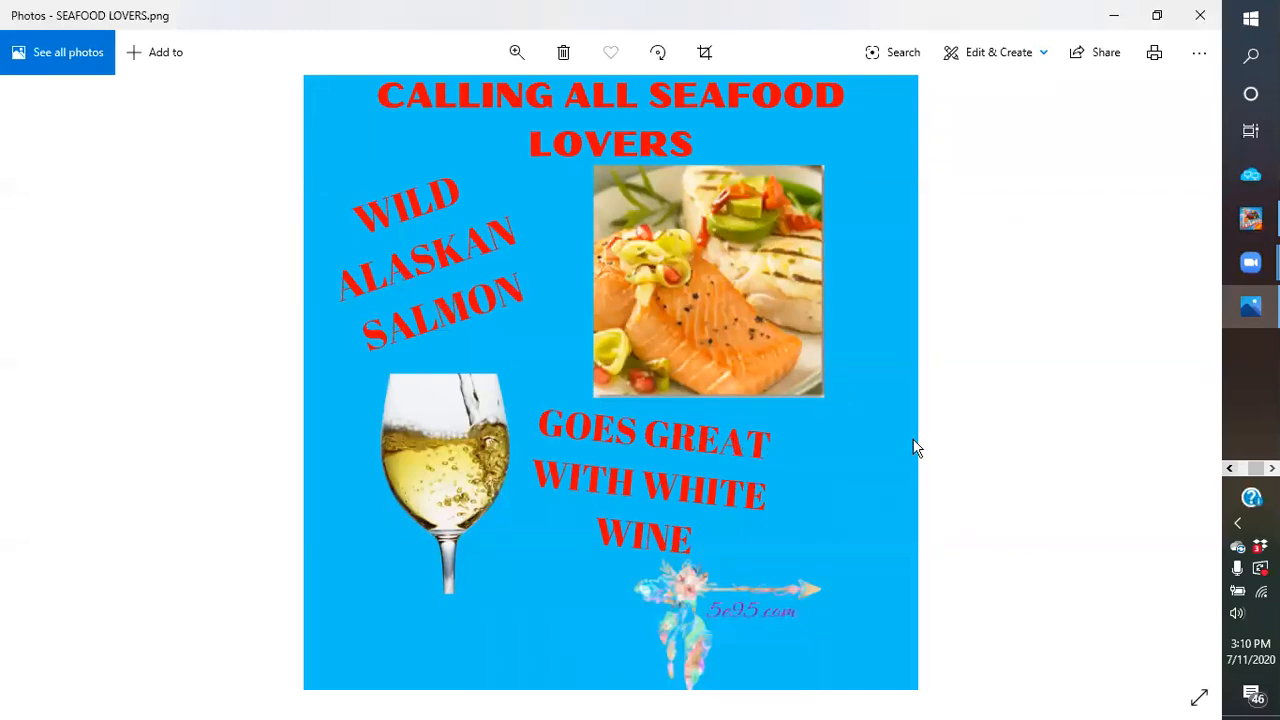
# Step: Save a copy of the SEAFOOD LOVERS image as PNG in the wild salmon folder inside Dropbox logos
pyautogui.click(1198, 52)
pyautogui.click(1130, 125)
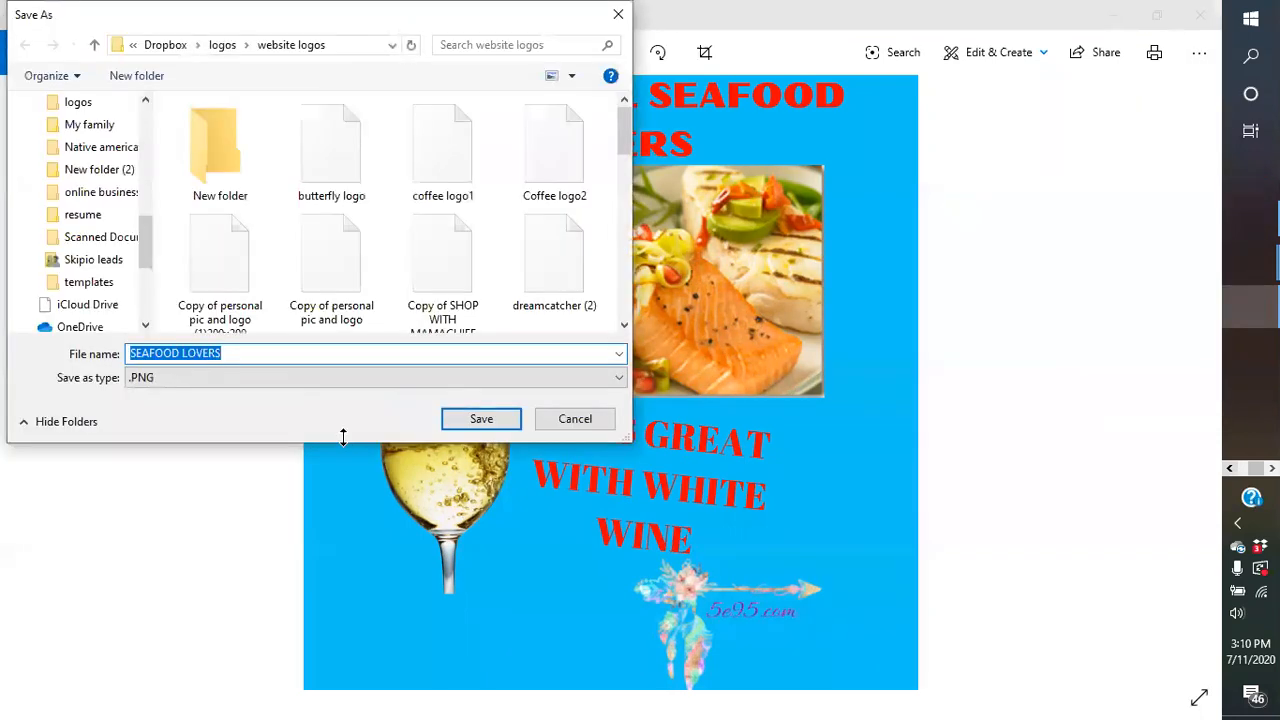
pyautogui.click(224, 45)
pyautogui.scroll(-3, 608, 224)
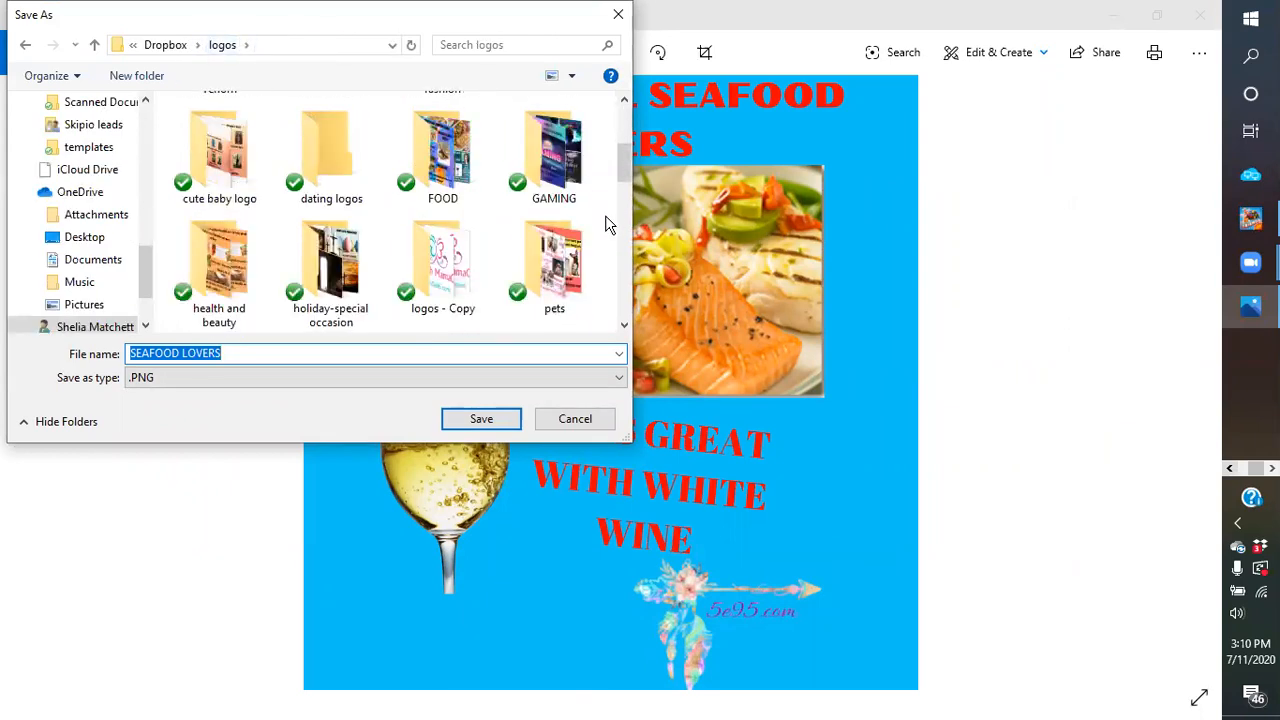
pyautogui.scroll(-1, 608, 224)
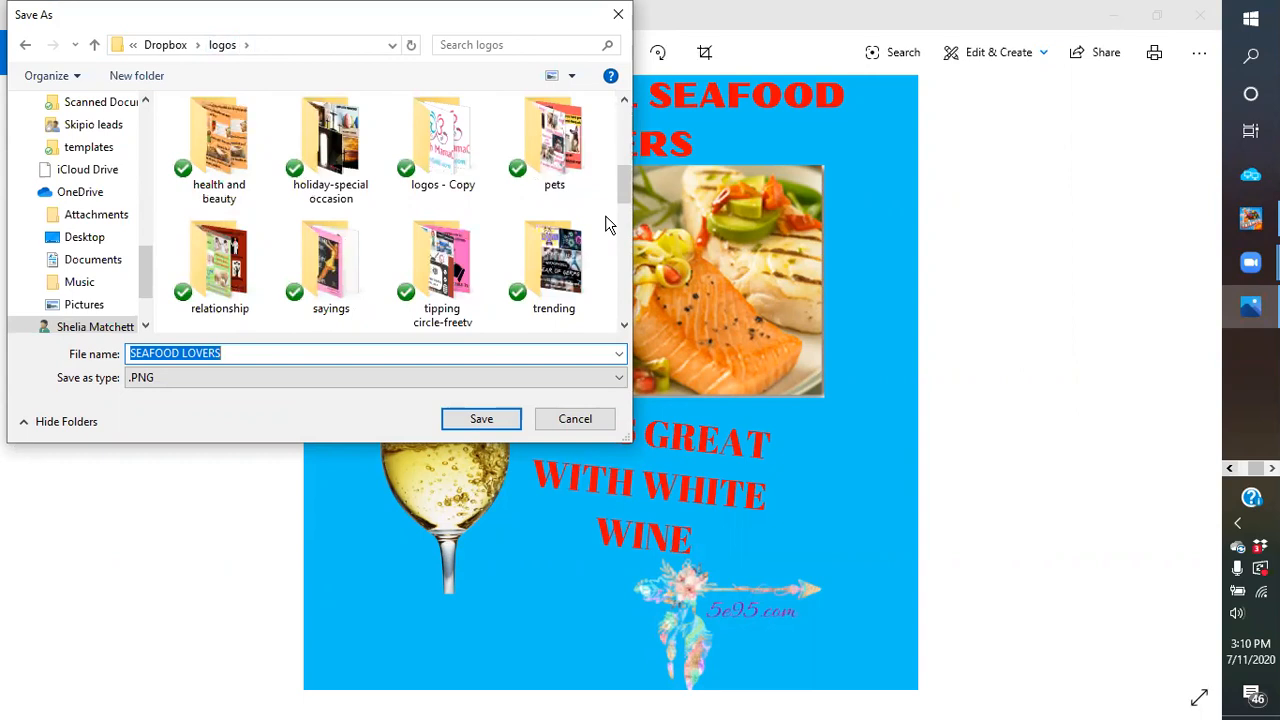
pyautogui.scroll(-1, 606, 224)
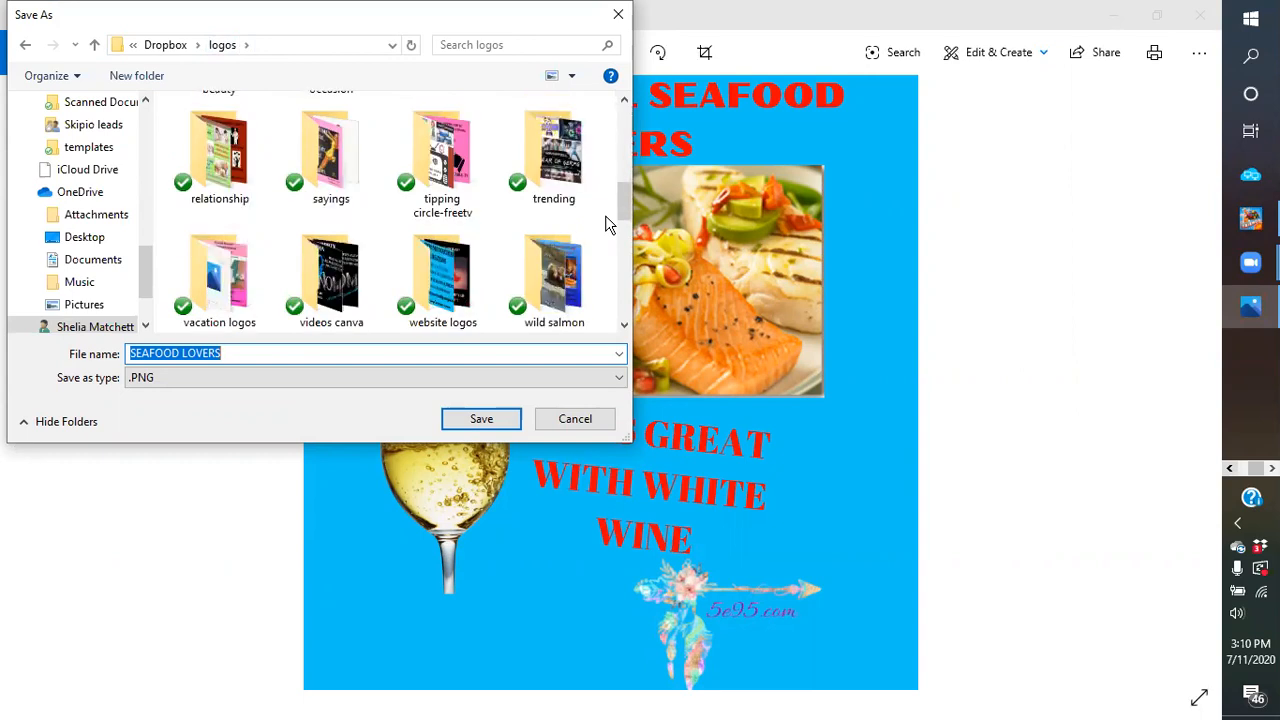
pyautogui.doubleClick(576, 290)
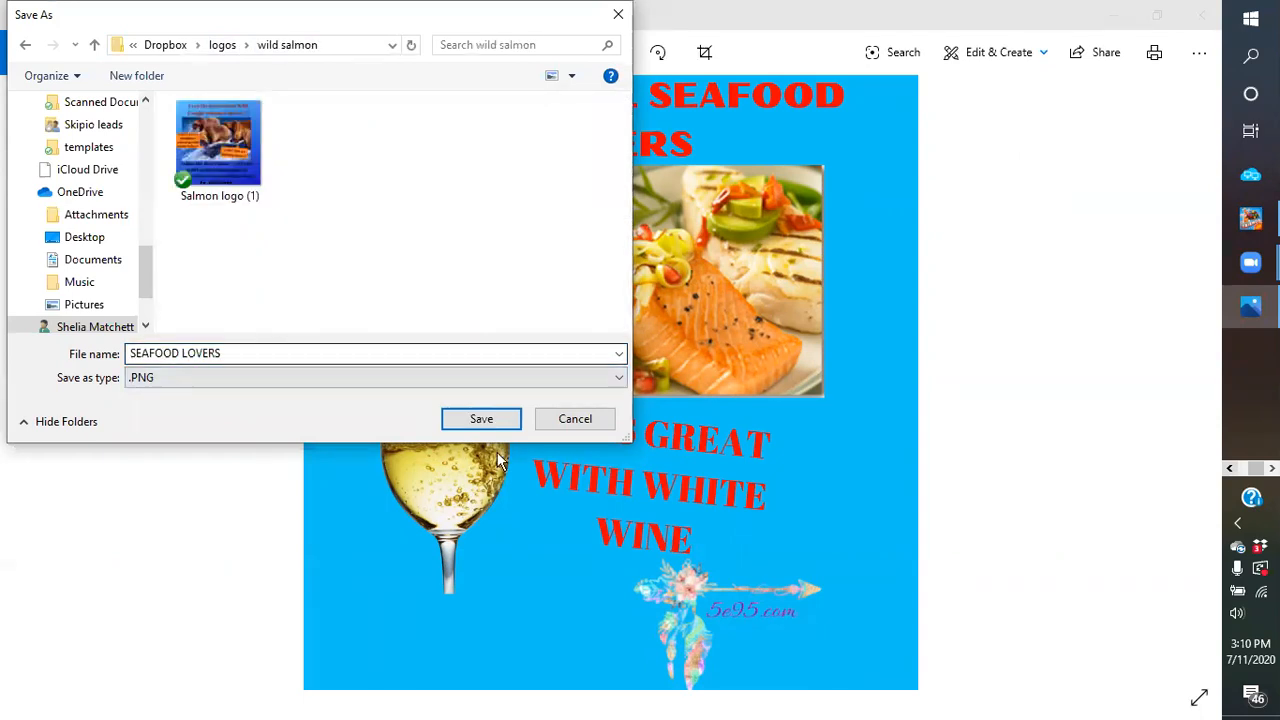
pyautogui.click(481, 419)
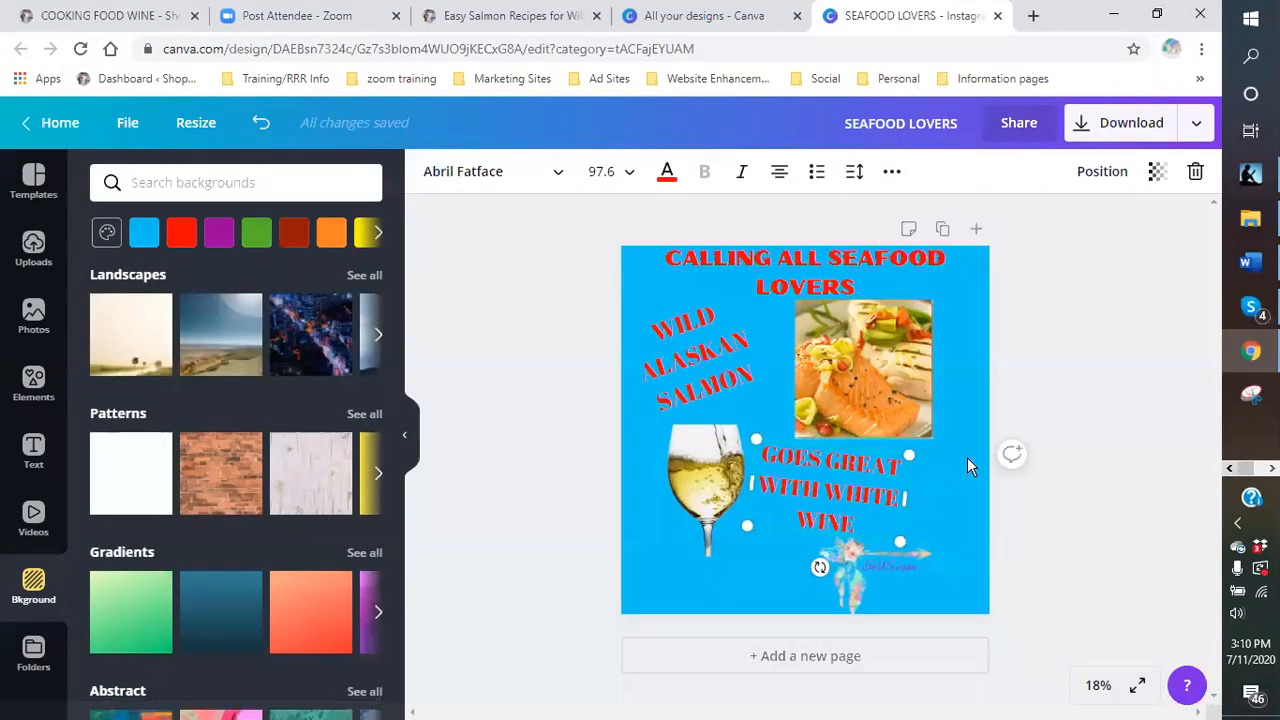
# Step: Change the Canva design's background to orange and delete the 5e95.com feather arrow logo
pyautogui.click(957, 463)
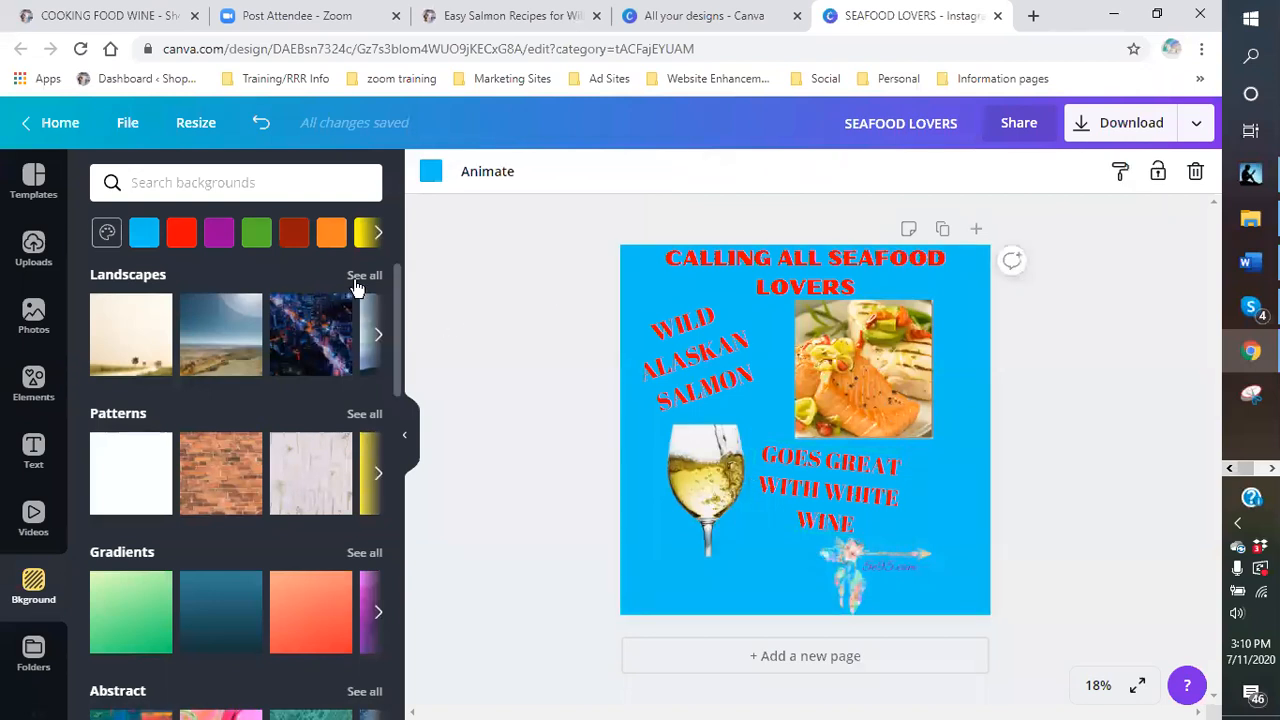
pyautogui.click(331, 236)
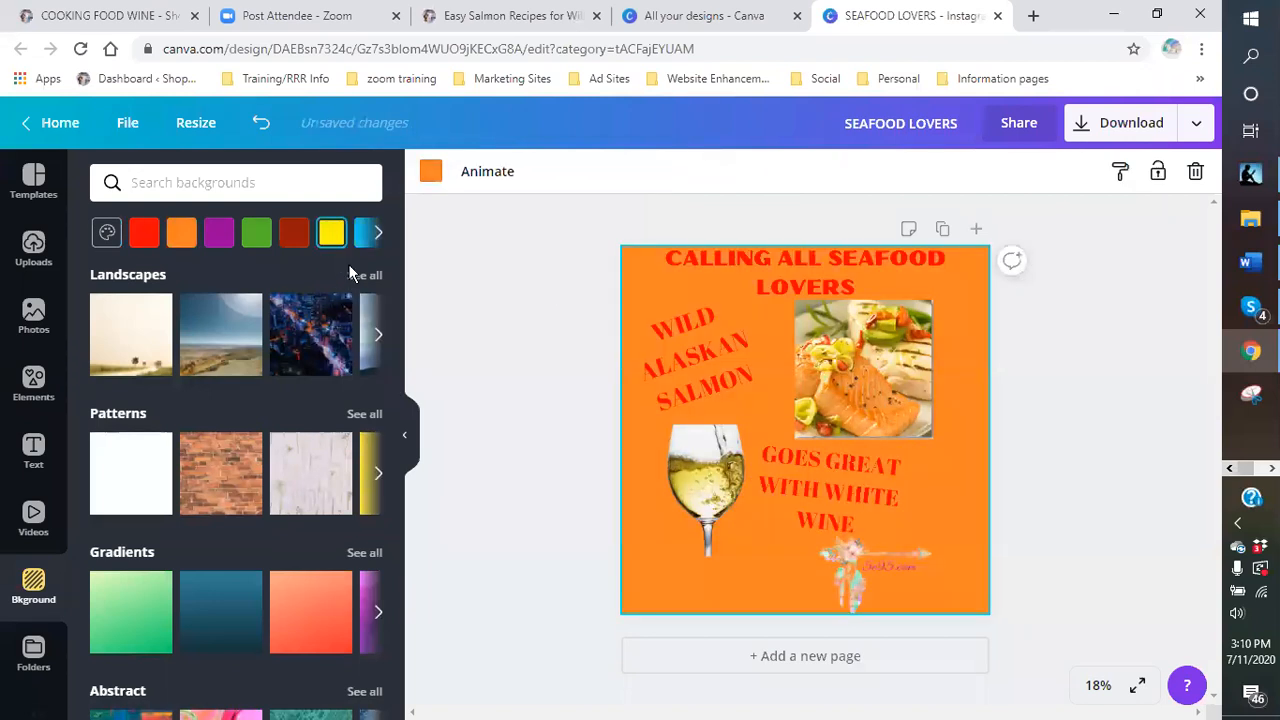
pyautogui.click(888, 578)
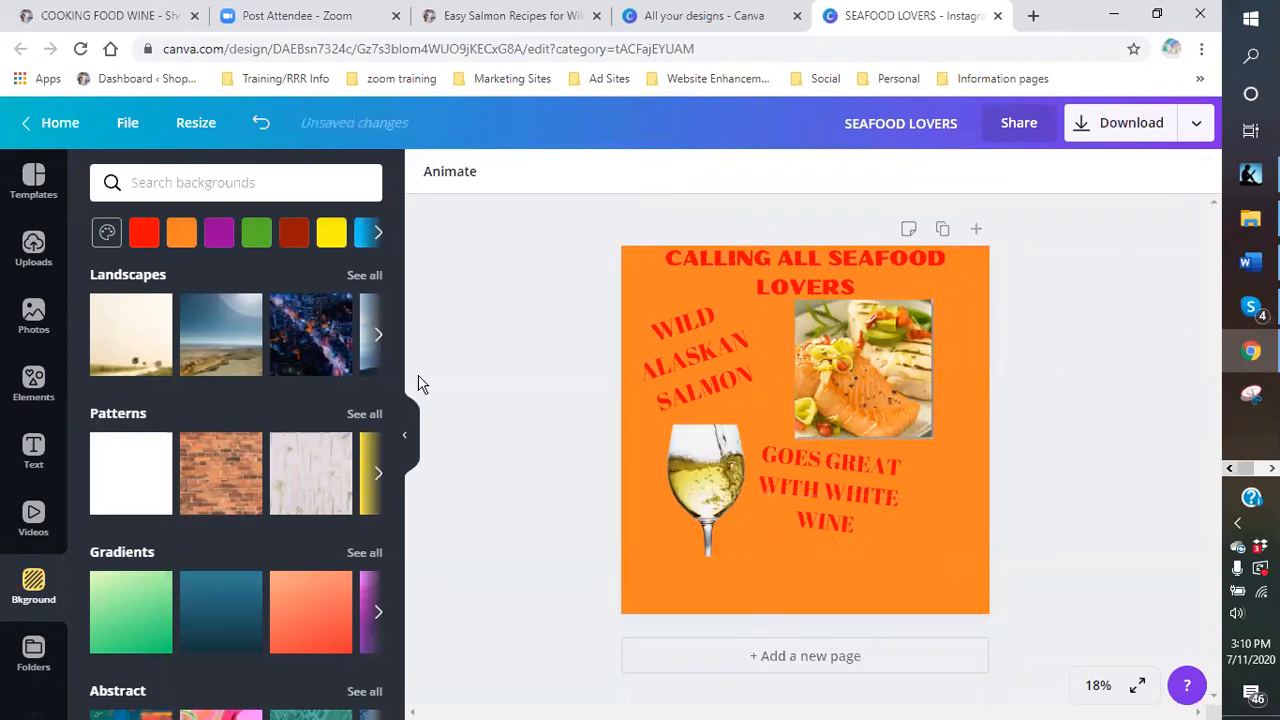
# Step: Add a heading text box, enlarge it to about size 164 and place it along the bottom of the design
pyautogui.click(33, 462)
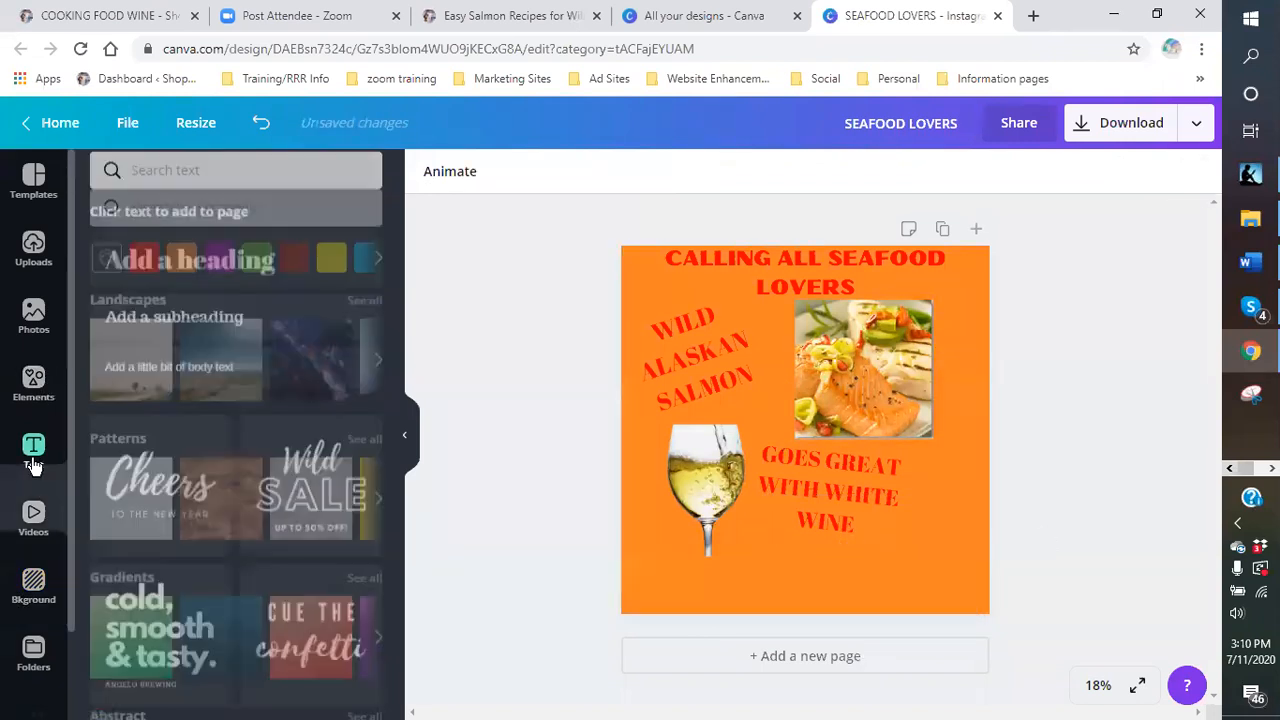
pyautogui.click(140, 285)
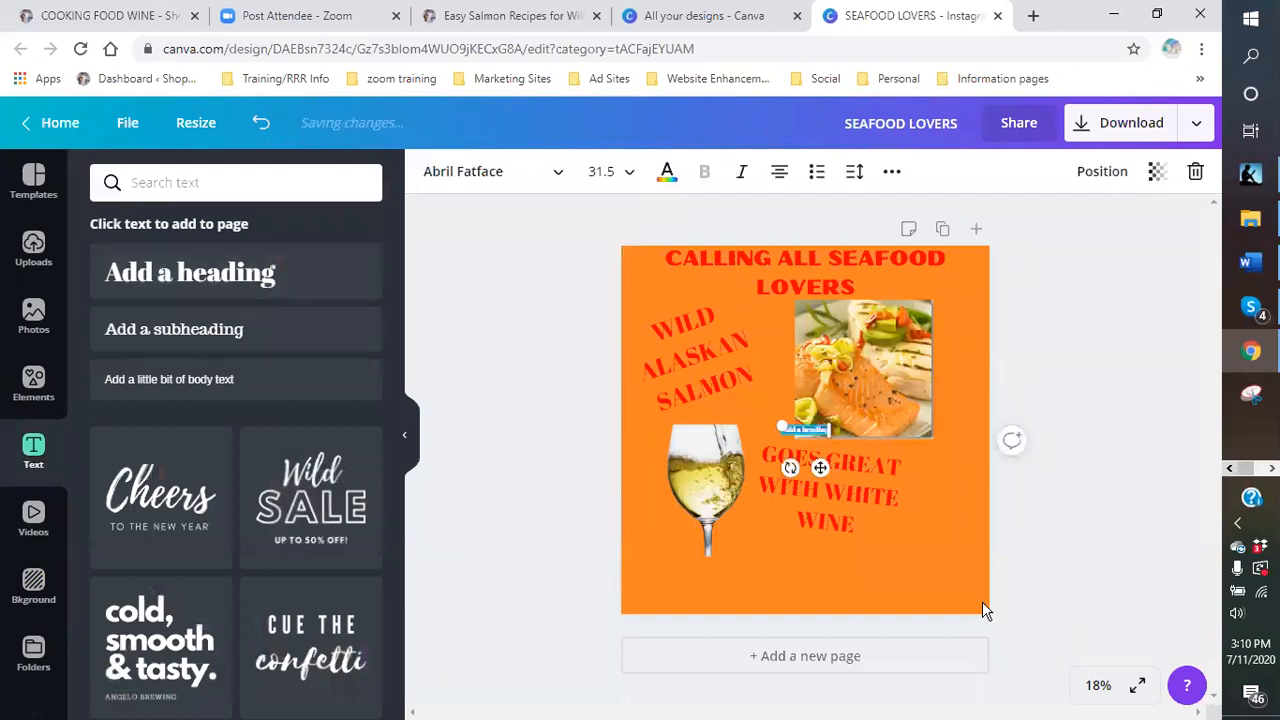
pyautogui.moveTo(860, 438); pyautogui.dragTo(925, 477)
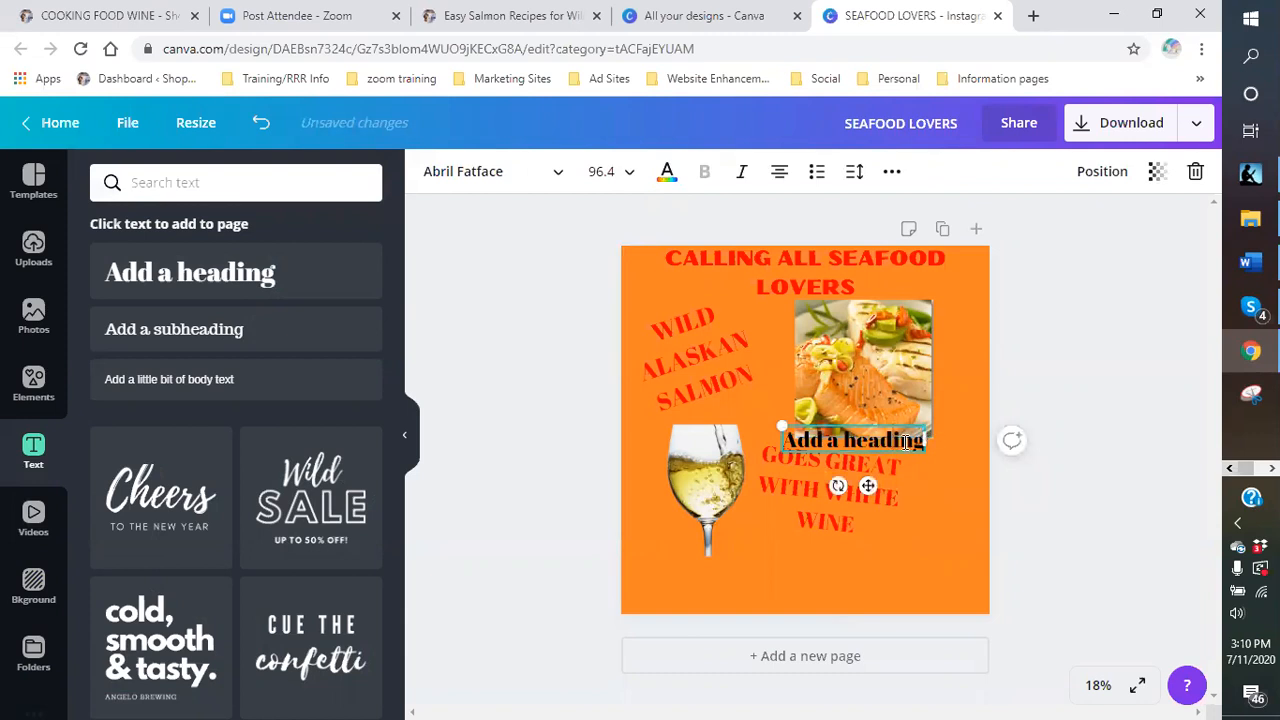
pyautogui.click(931, 517)
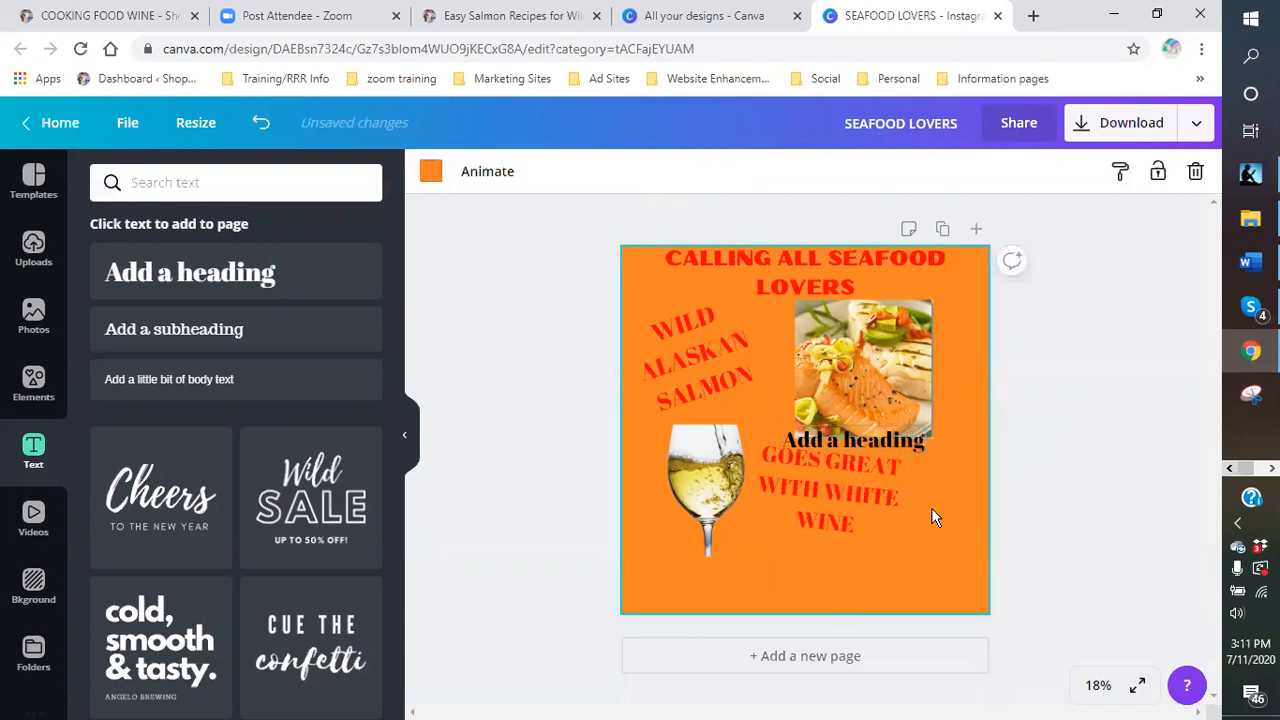
pyautogui.moveTo(849, 444); pyautogui.dragTo(679, 538)
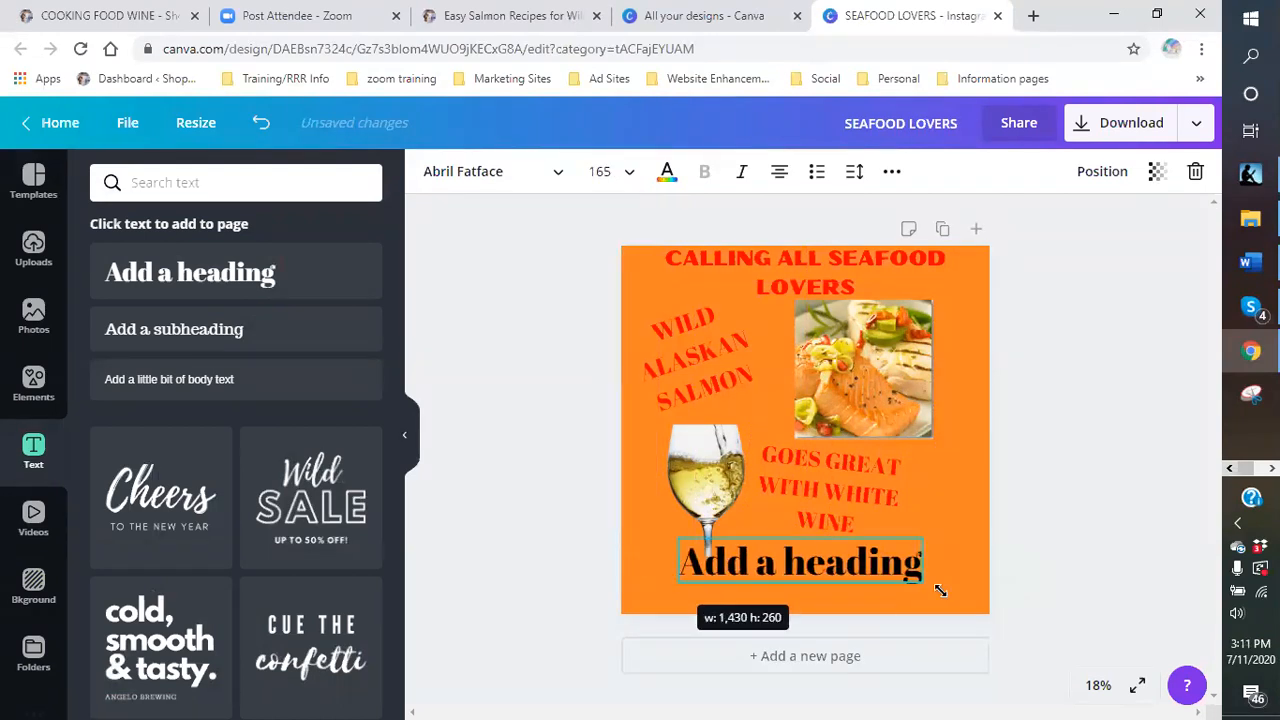
pyautogui.moveTo(924, 572); pyautogui.dragTo(655, 585)
pyautogui.click(896, 575)
pyautogui.rightClick(674, 583)
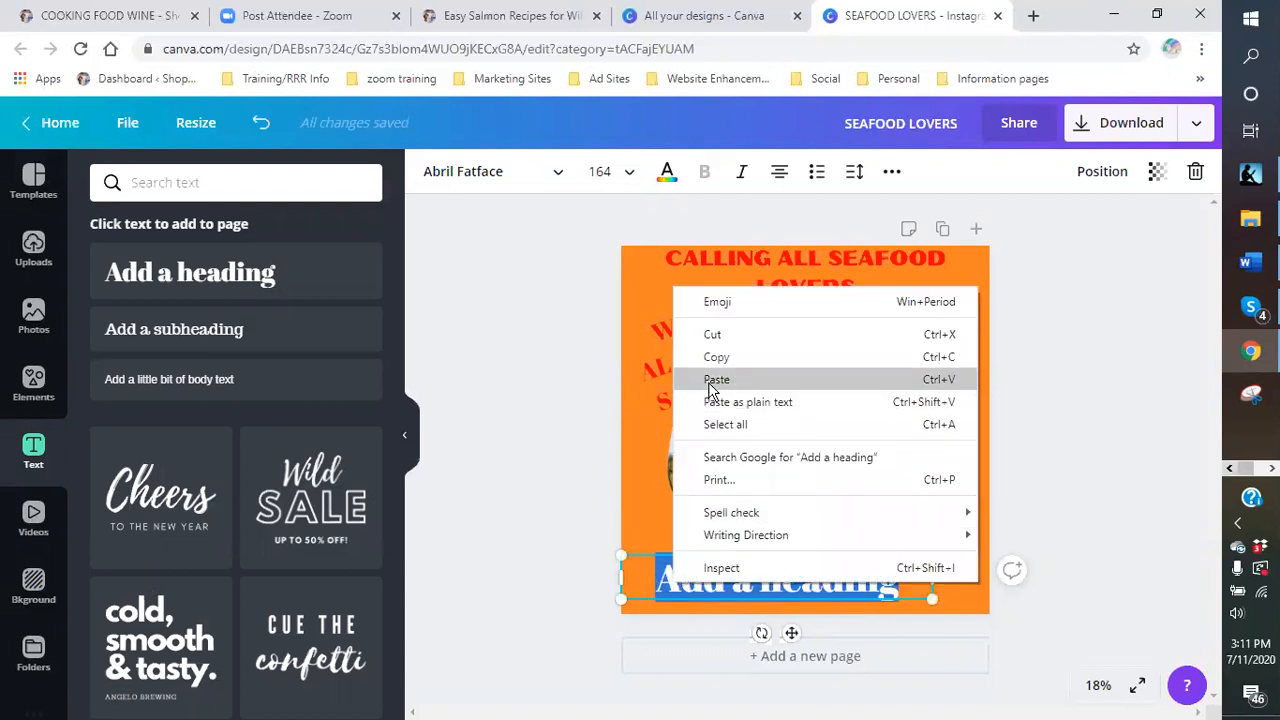
pyautogui.click(712, 380)
pyautogui.moveTo(1023, 639); pyautogui.dragTo(1066, 632)
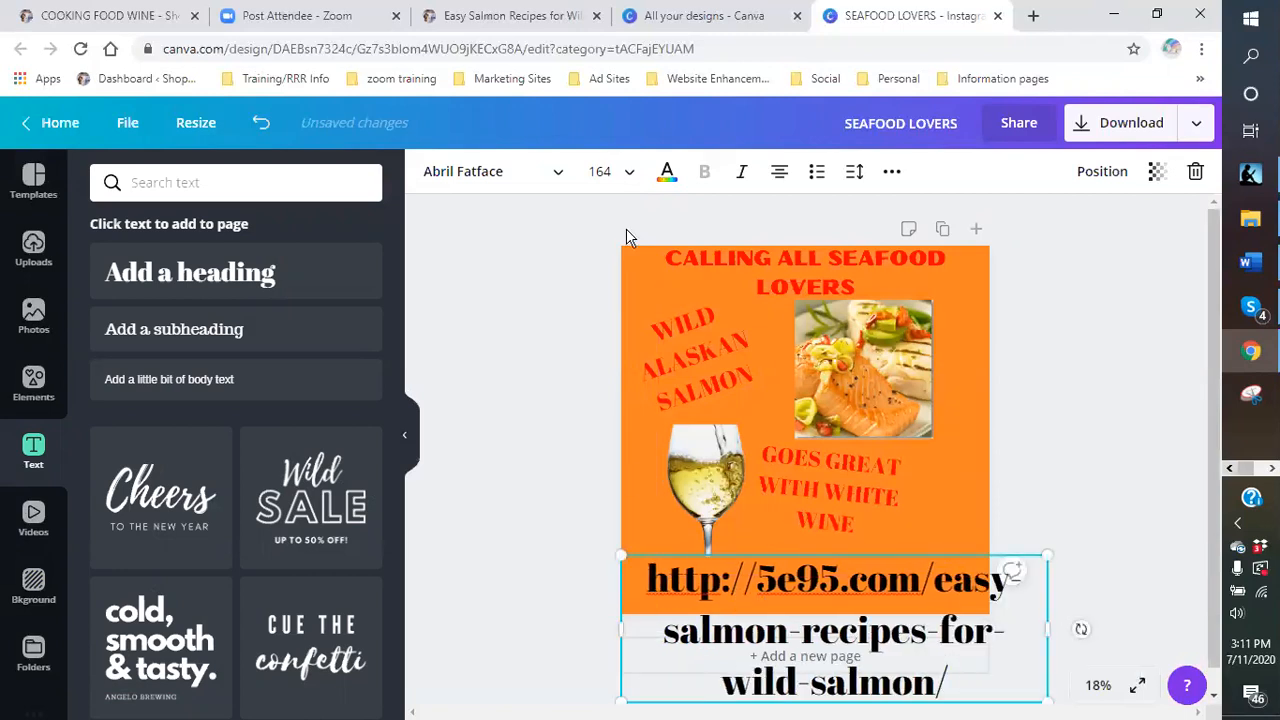
# Step: Set the web address text to size 80 and narrow its box to fit within the design's width
pyautogui.click(633, 173)
pyautogui.scroll(-4, 628, 420)
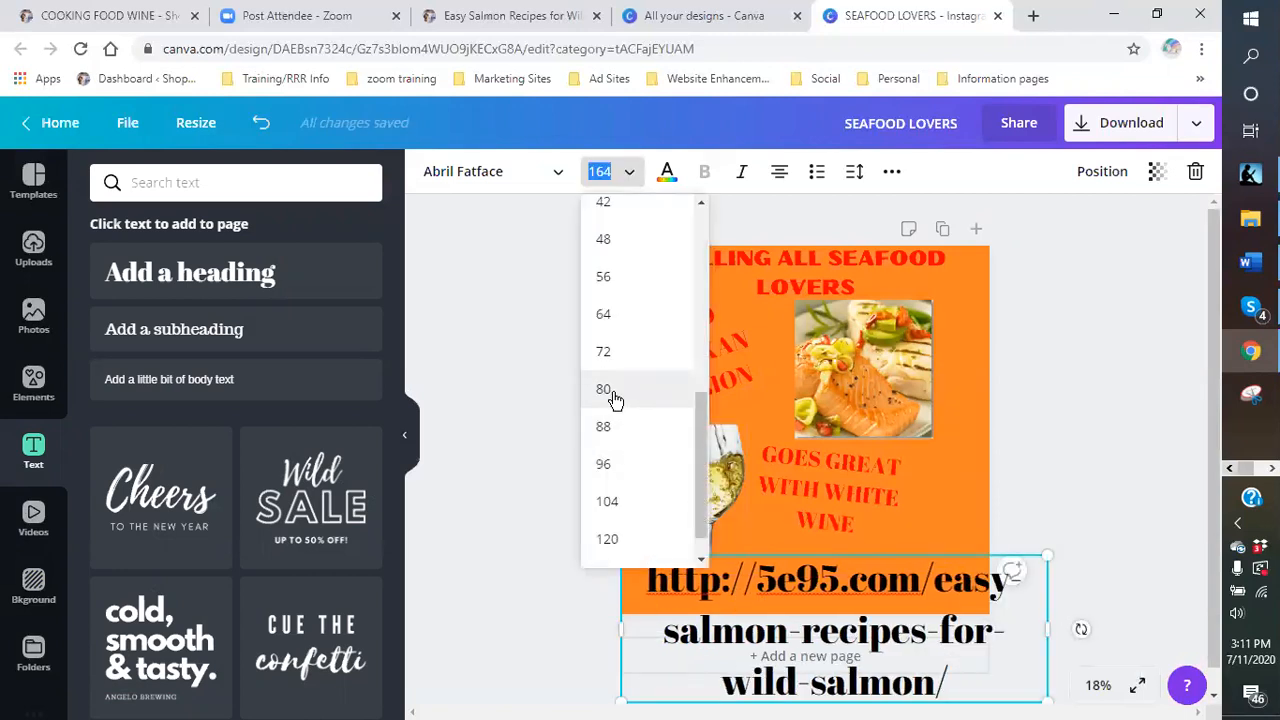
pyautogui.click(612, 395)
pyautogui.moveTo(1053, 579); pyautogui.dragTo(984, 580)
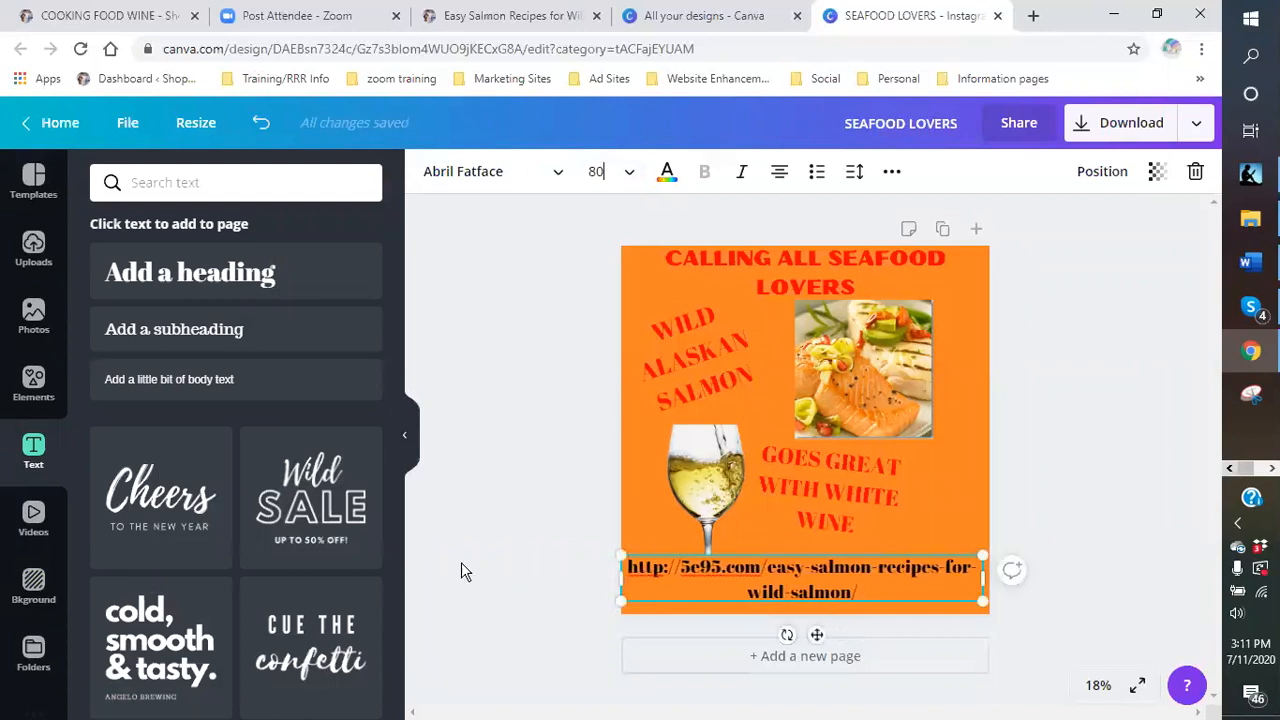
pyautogui.moveTo(624, 580); pyautogui.dragTo(630, 584)
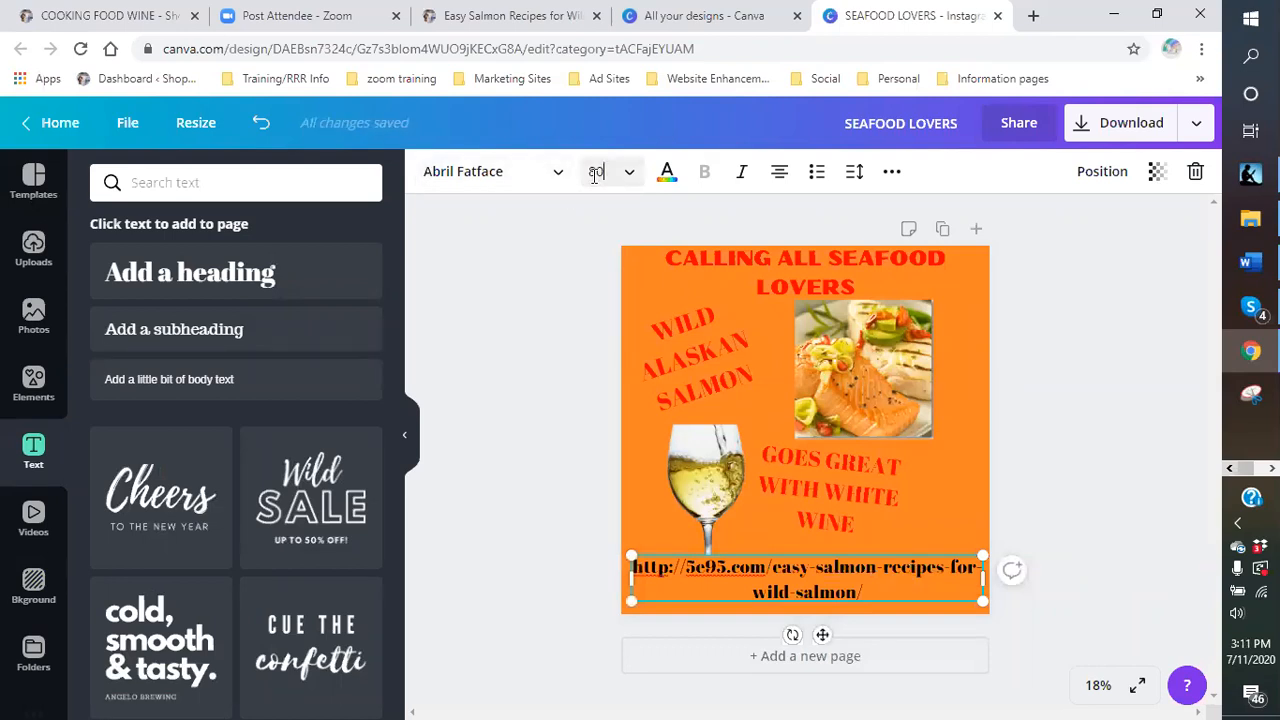
# Step: Match the web address to the title by setting its font to Oilvare Base and its colour to red
pyautogui.click(701, 258)
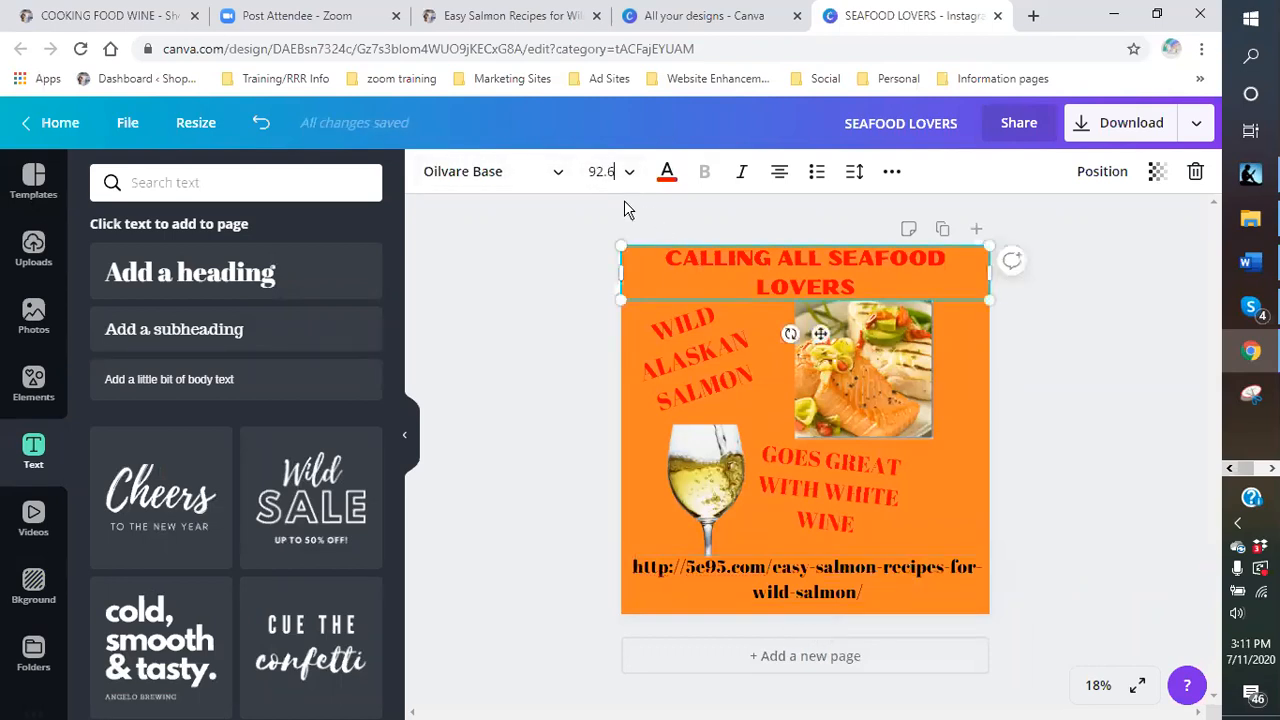
pyautogui.click(838, 578)
pyautogui.click(557, 176)
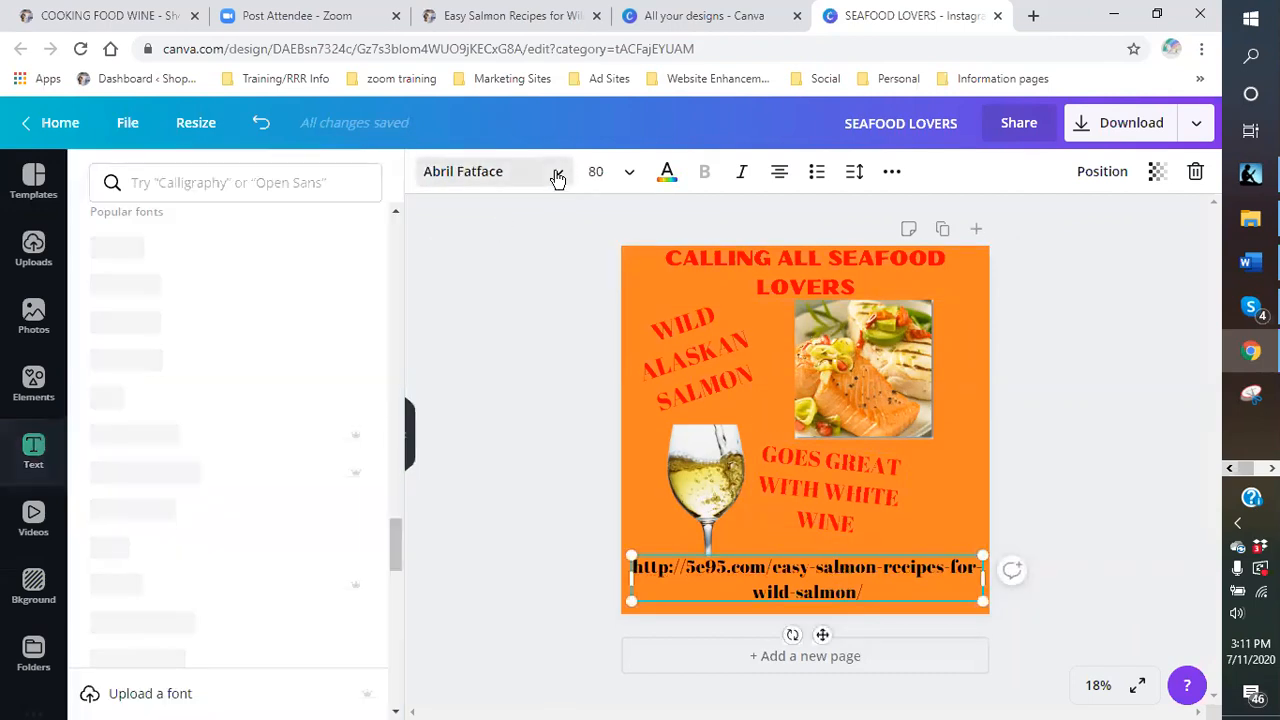
pyautogui.scroll(6, 290, 370)
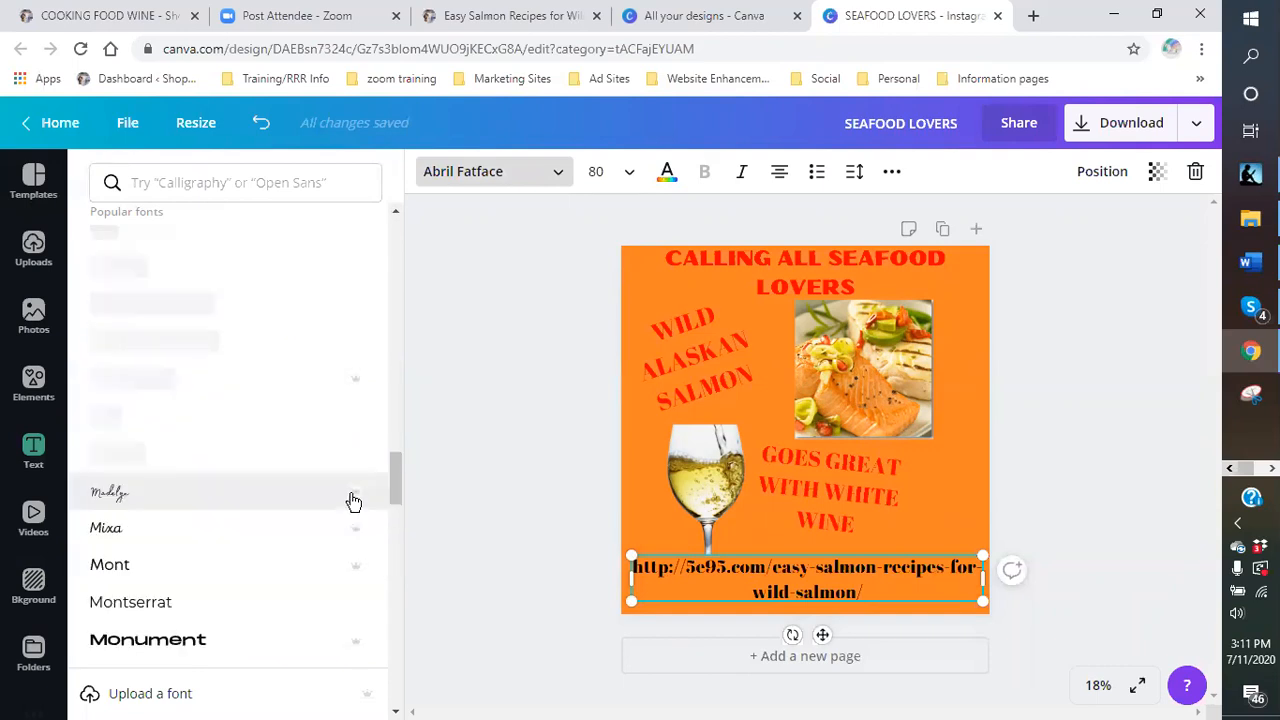
pyautogui.moveTo(396, 484); pyautogui.dragTo(377, 234)
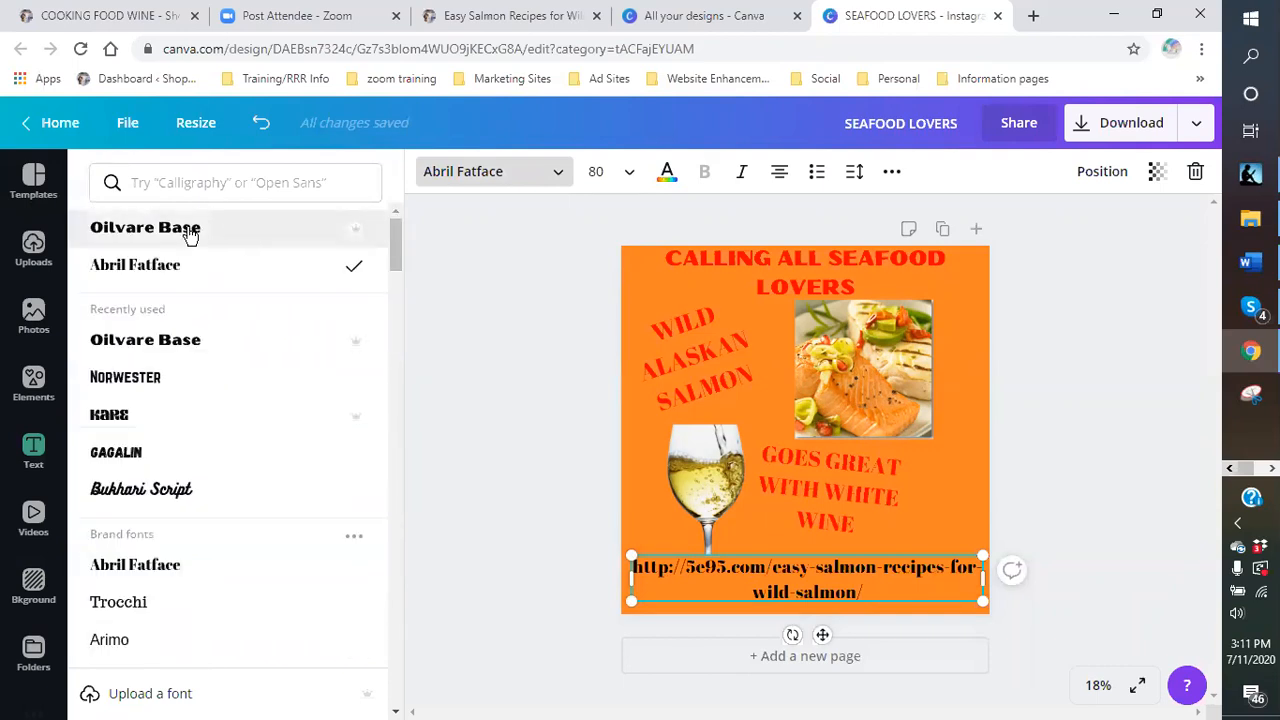
pyautogui.click(192, 230)
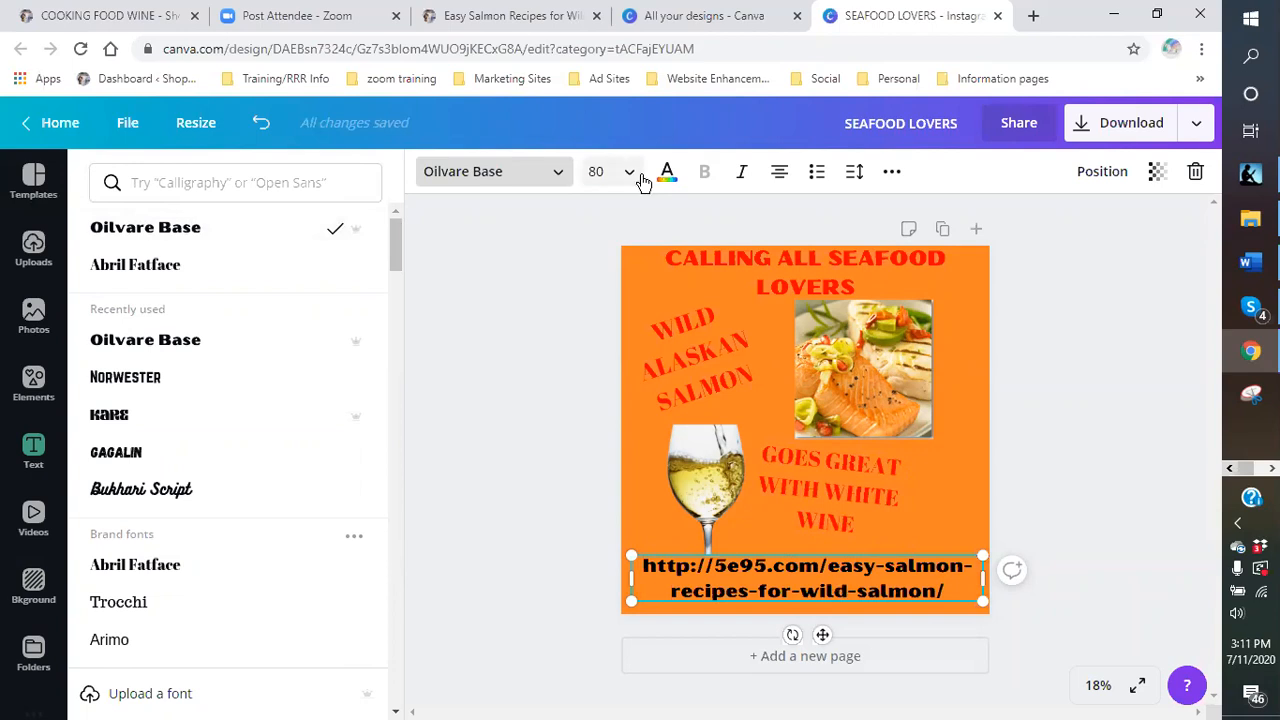
pyautogui.click(667, 173)
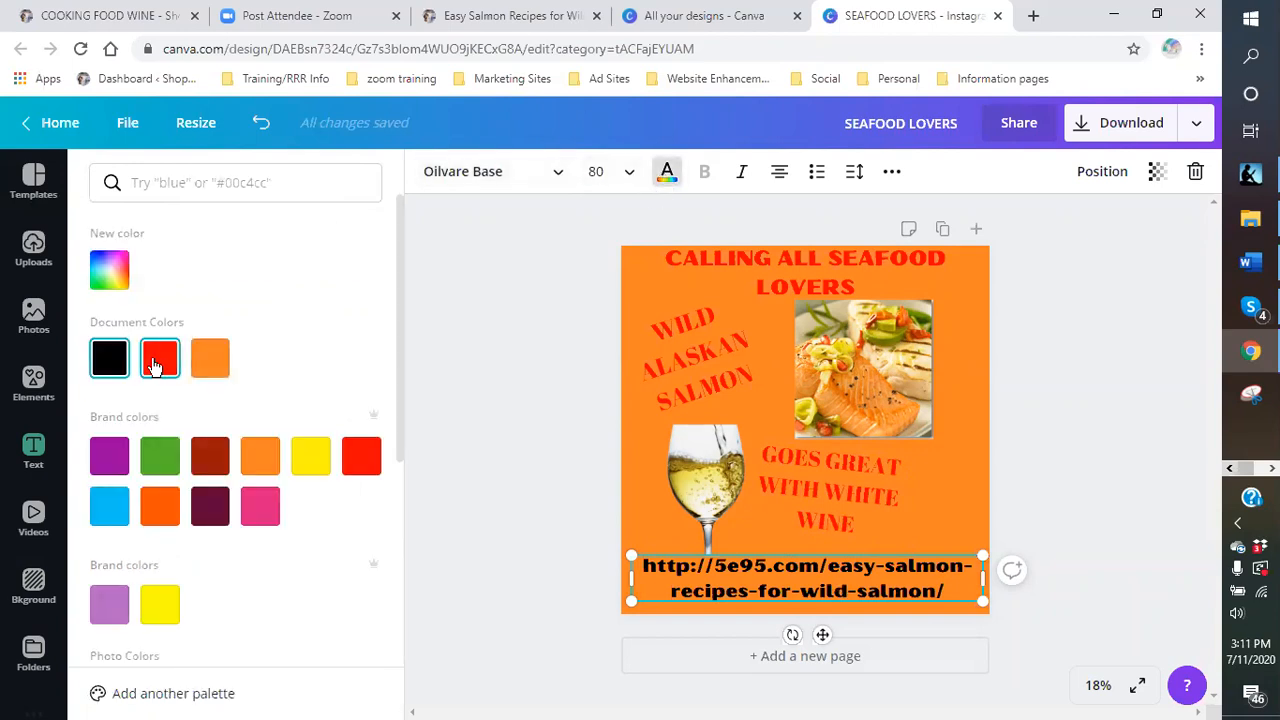
pyautogui.click(158, 360)
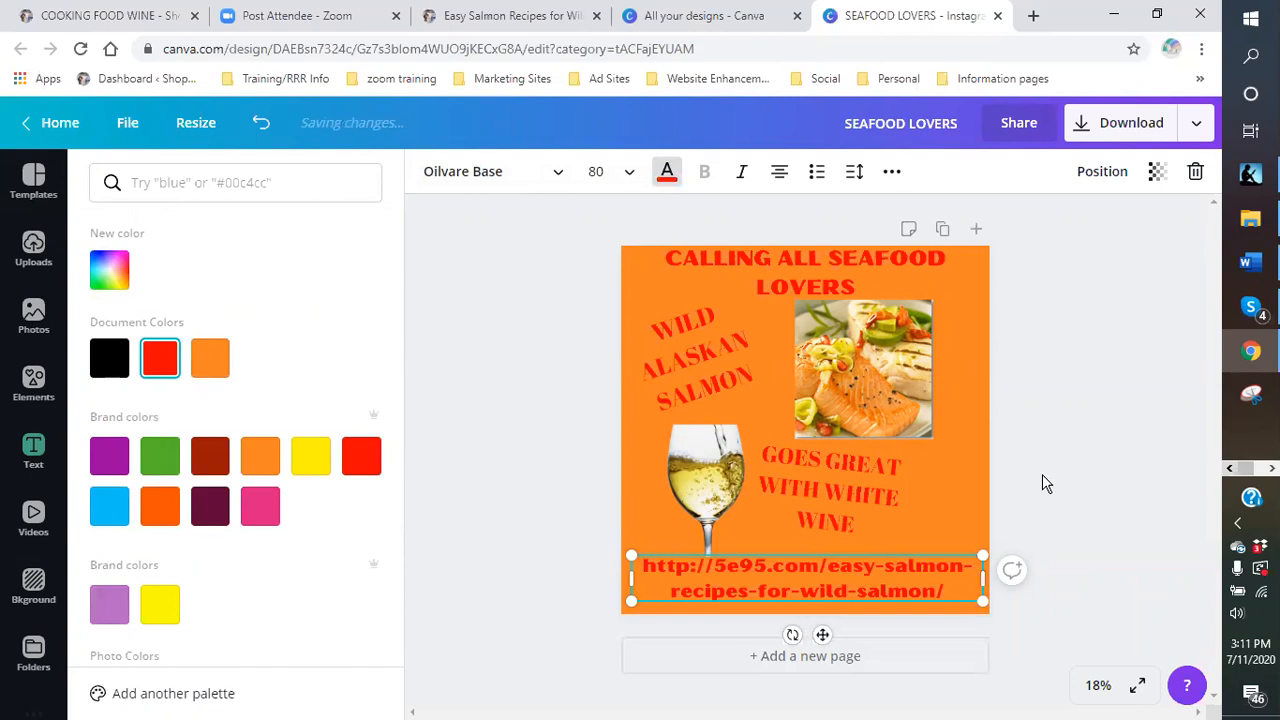
# Step: Nudge the wine glass up slightly and move the GOES GREAT WITH WHITE WINE text slightly to the right
pyautogui.click(1042, 474)
pyautogui.click(710, 487)
pyautogui.moveTo(708, 479); pyautogui.dragTo(707, 477)
pyautogui.moveTo(804, 495); pyautogui.dragTo(819, 493)
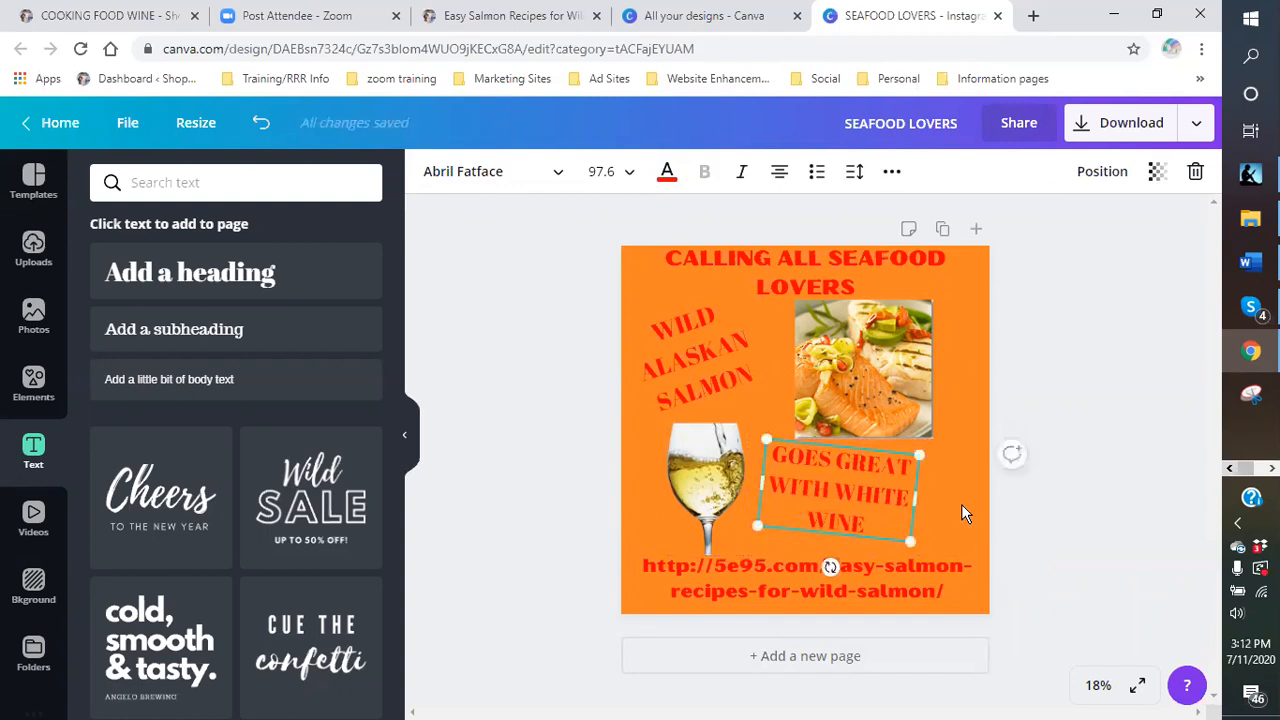
# Step: Shrink and reposition the salmon photo, and shift the WILD ALASKAN SALMON text slightly to the right
pyautogui.click(800, 424)
pyautogui.moveTo(795, 435); pyautogui.dragTo(874, 367)
pyautogui.click(955, 370)
pyautogui.moveTo(699, 356); pyautogui.dragTo(712, 357)
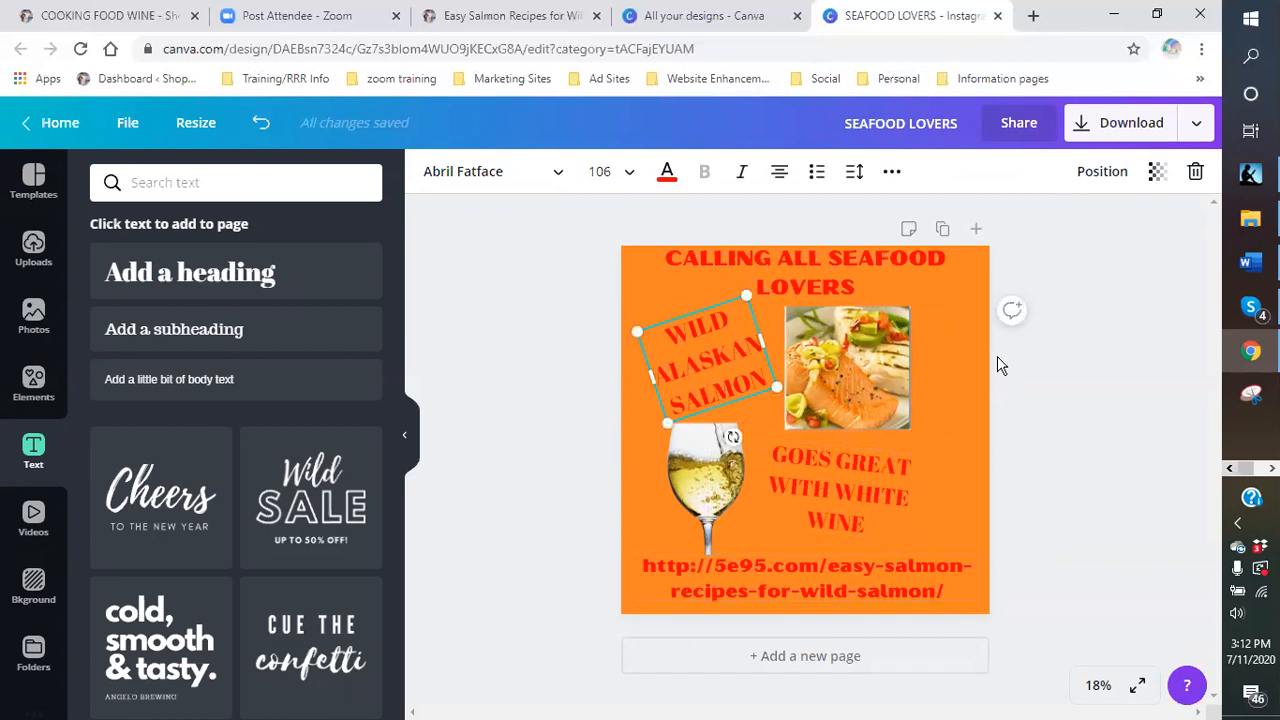
# Step: Trim the left edge of the salmon photo to a width of about 717
pyautogui.click(952, 490)
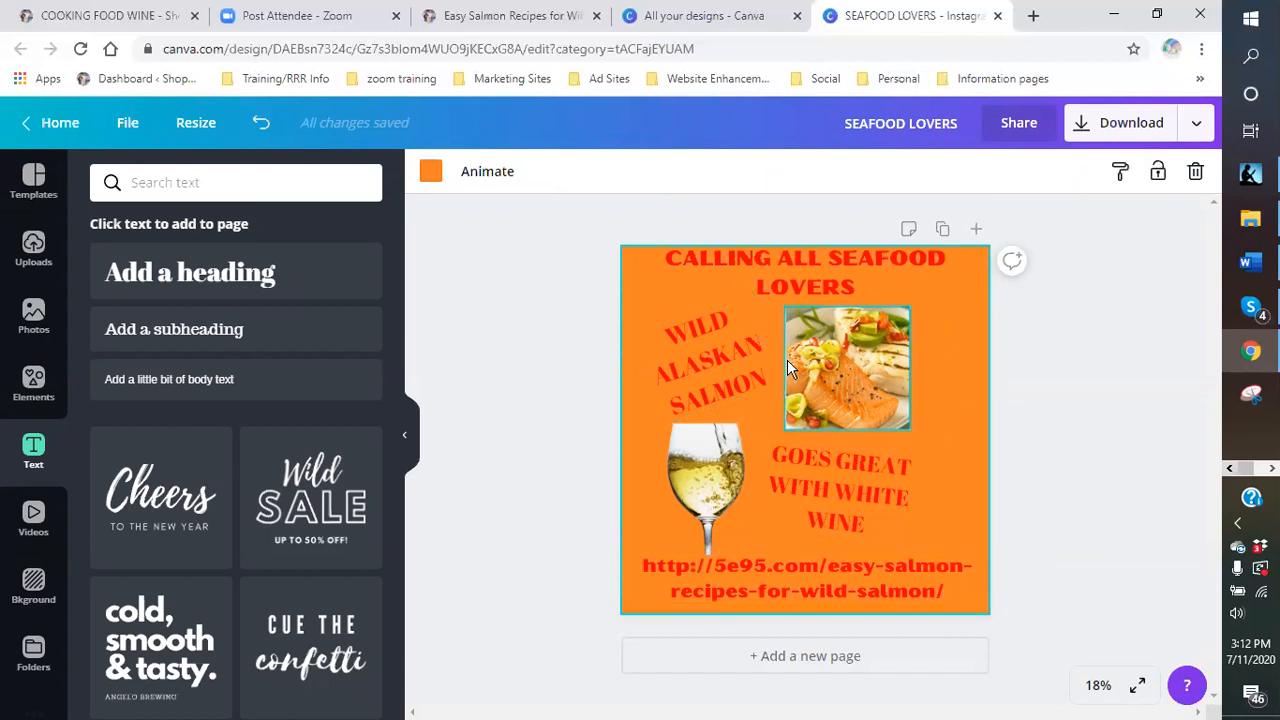
pyautogui.click(832, 367)
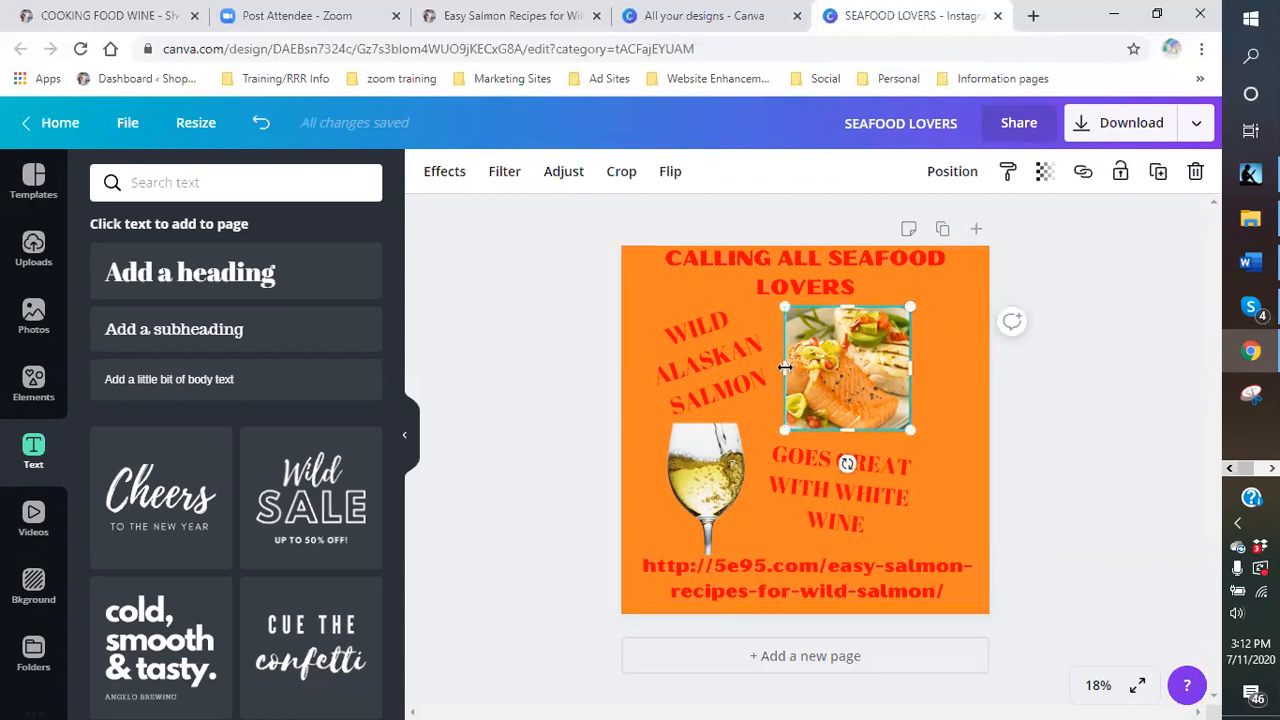
pyautogui.moveTo(787, 365); pyautogui.dragTo(792, 366)
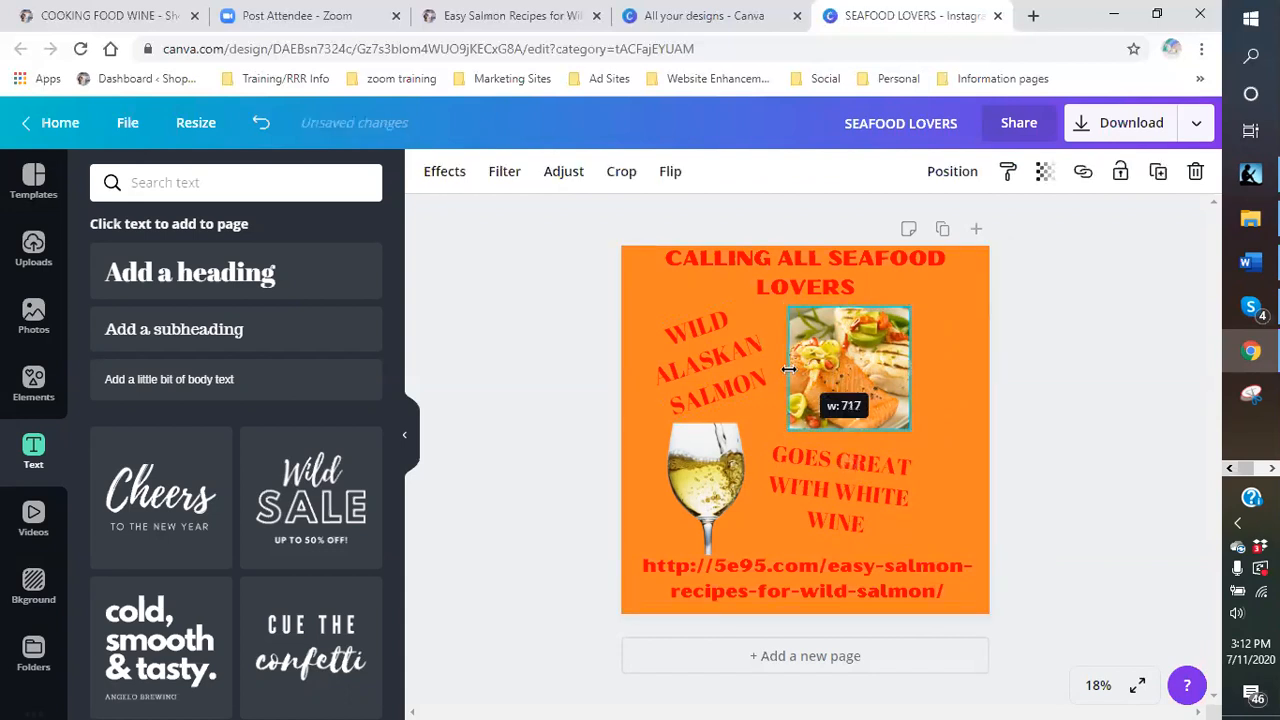
pyautogui.click(948, 391)
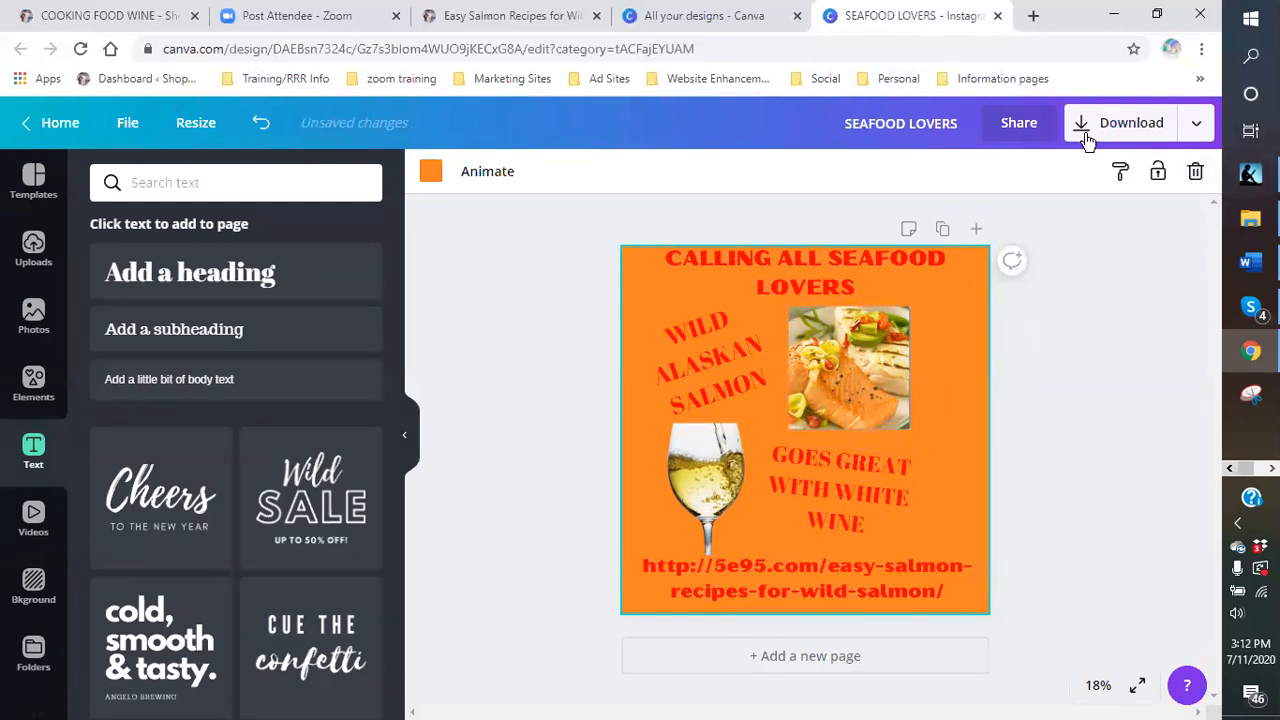
# Step: Rename the design SEAFOOD LOVERS 2 and download it as a PNG
pyautogui.click(961, 127)
pyautogui.write('2')
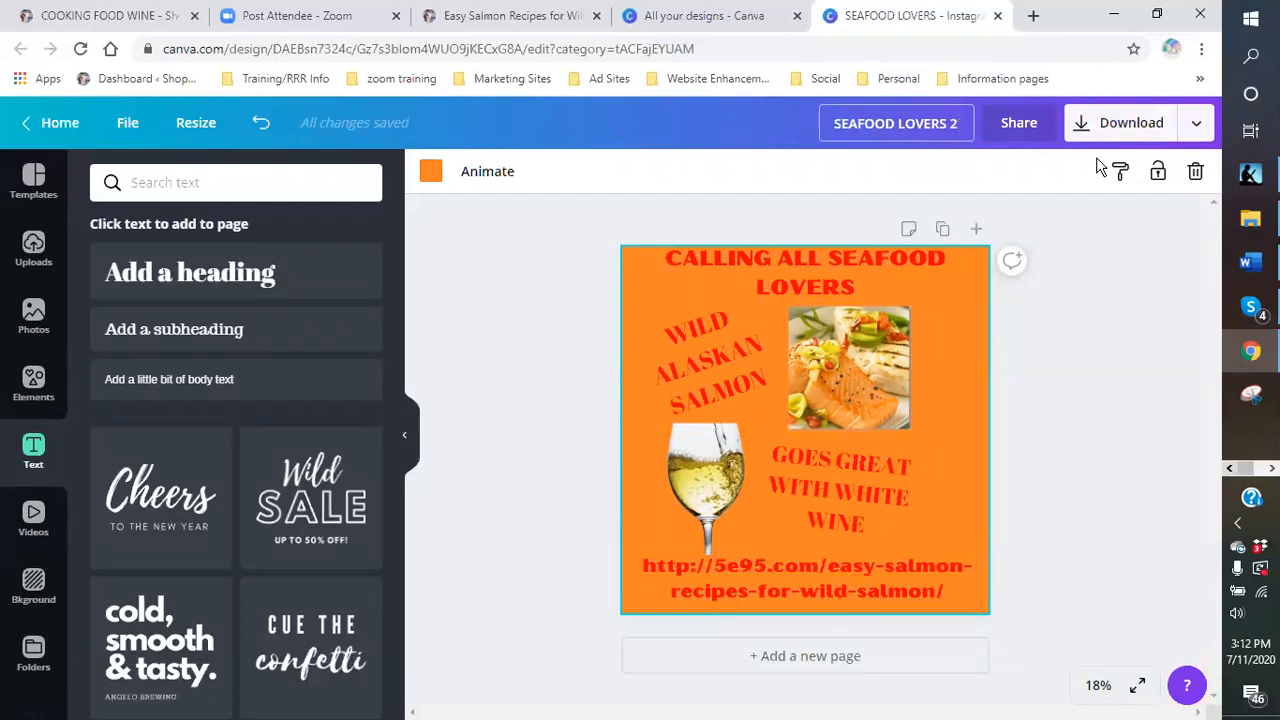
pyautogui.click(1126, 130)
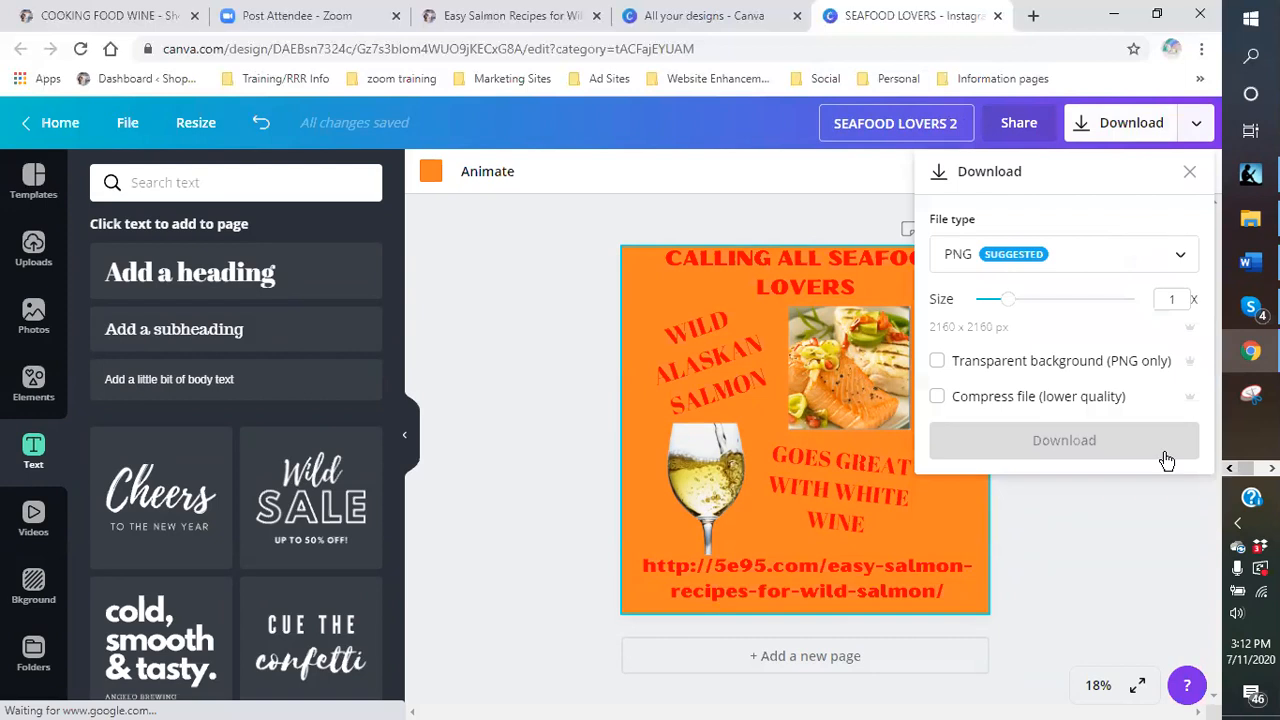
pyautogui.click(1086, 443)
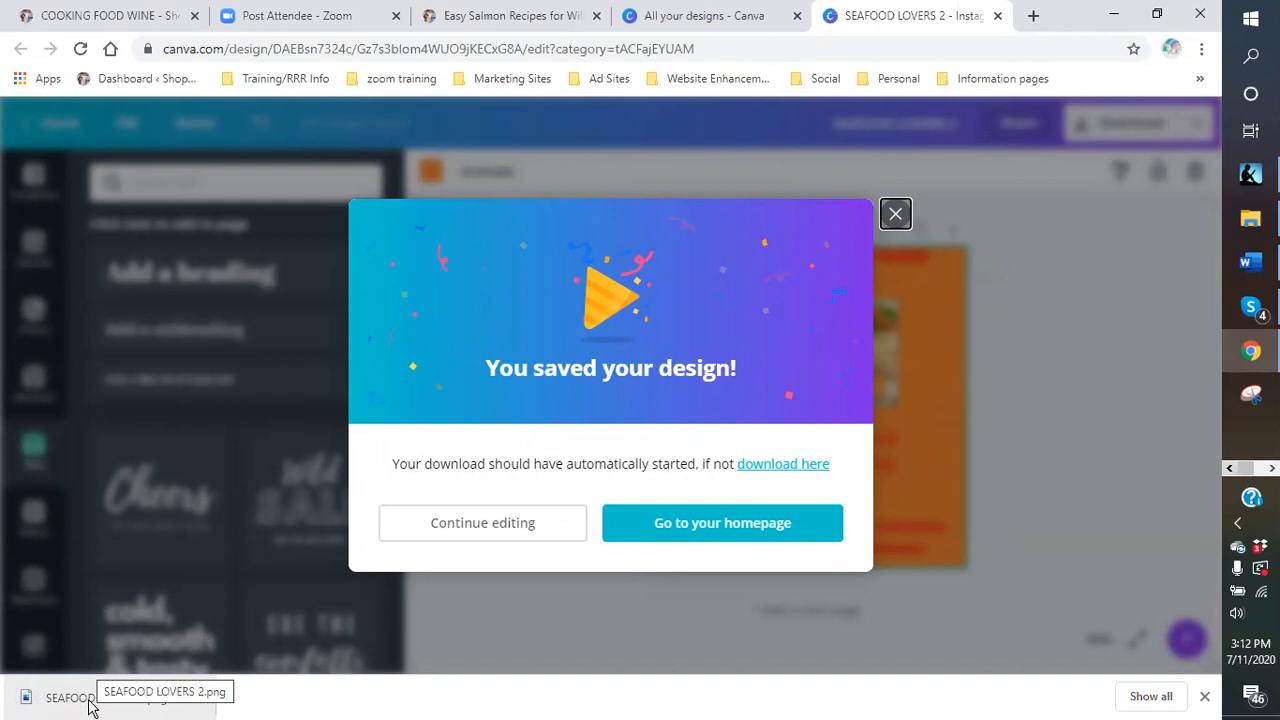
# Step: Browse the pattern backgrounds for the orange post and open the full collection of gradient backgrounds
pyautogui.click(993, 333)
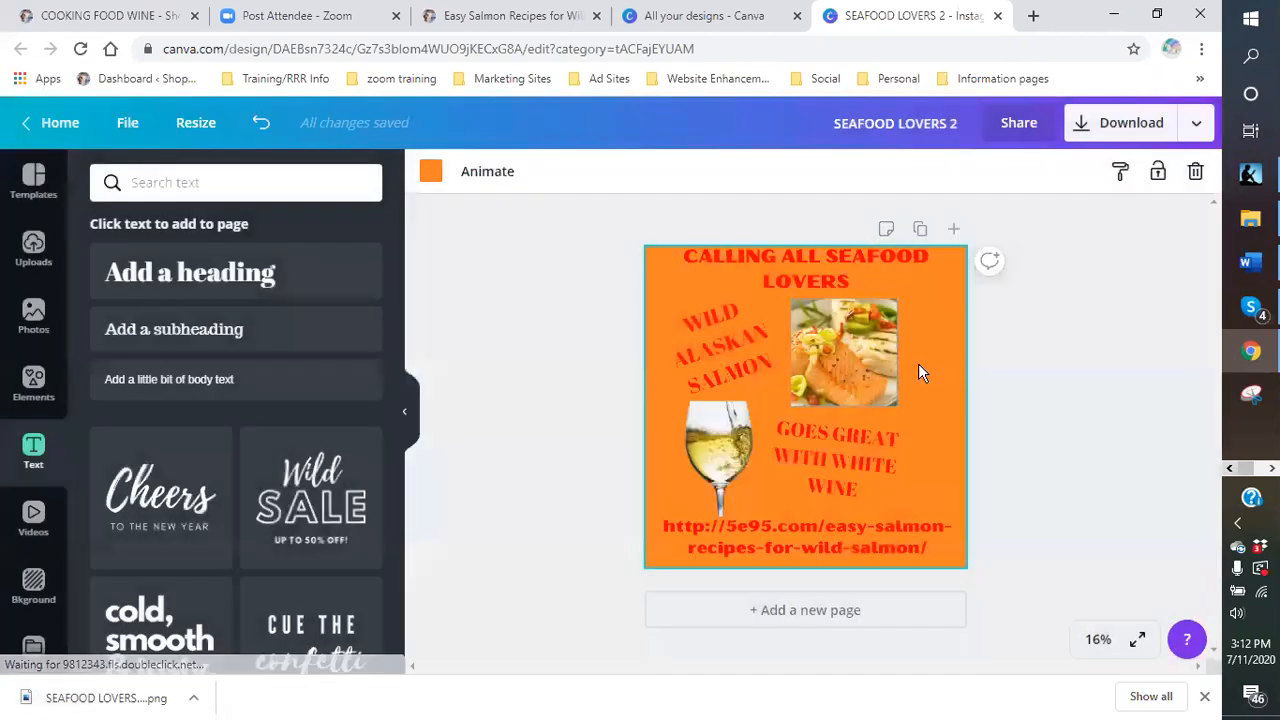
pyautogui.click(32, 588)
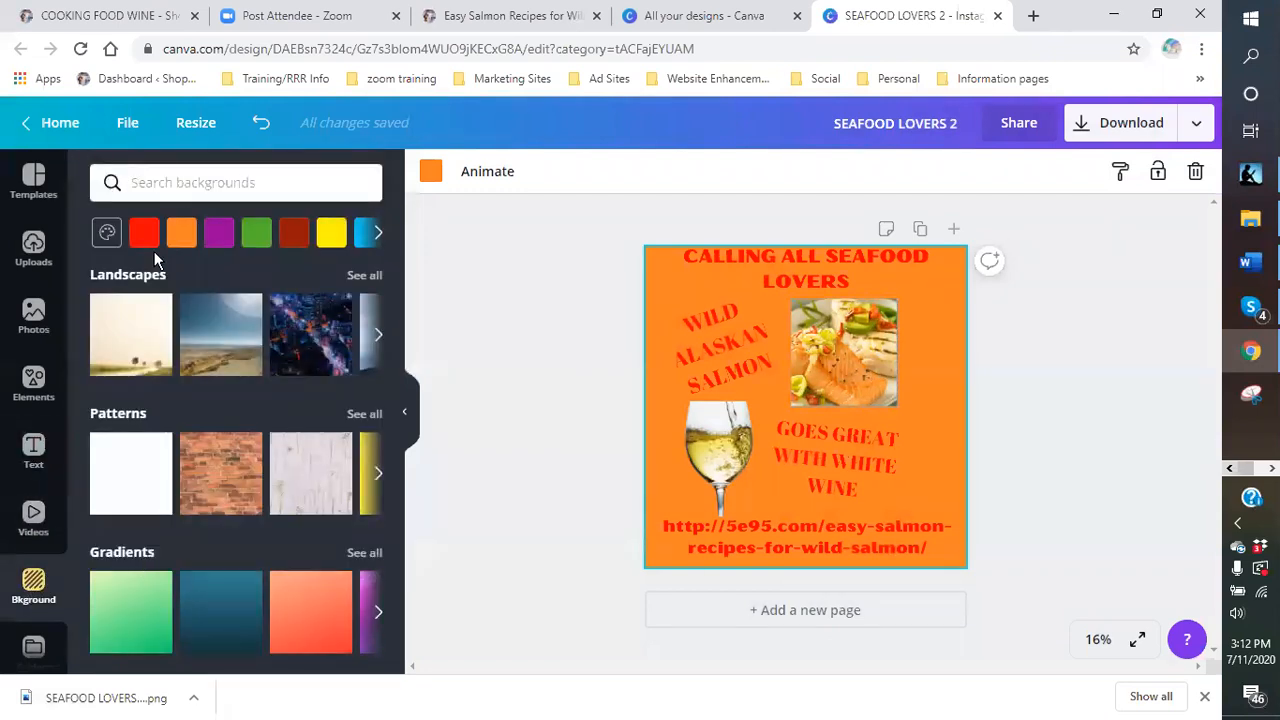
pyautogui.click(113, 422)
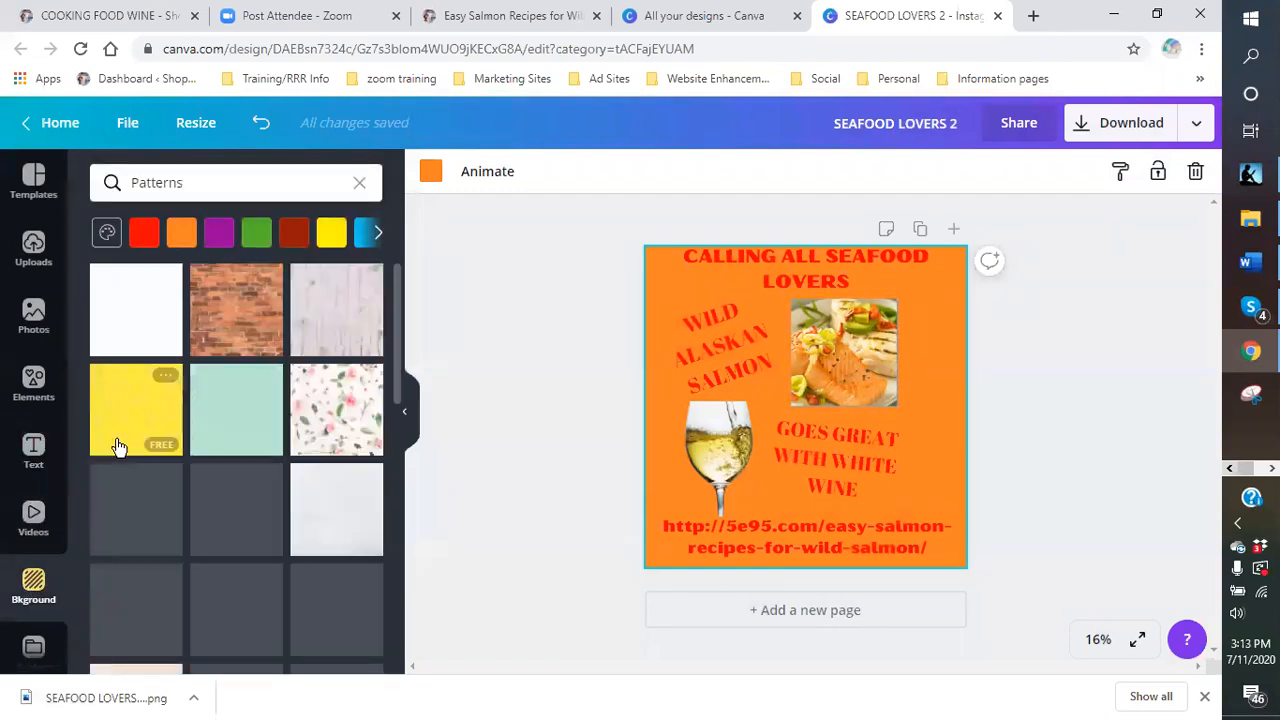
pyautogui.scroll(-4, 279, 510)
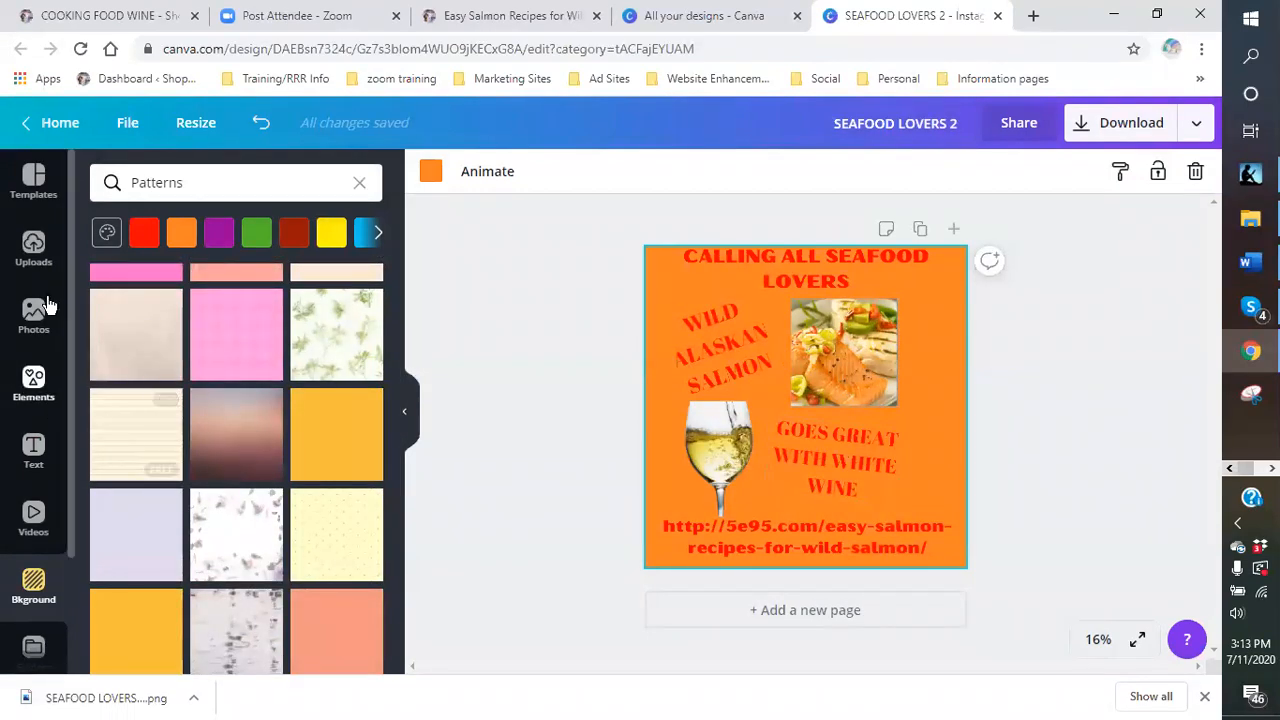
pyautogui.click(359, 182)
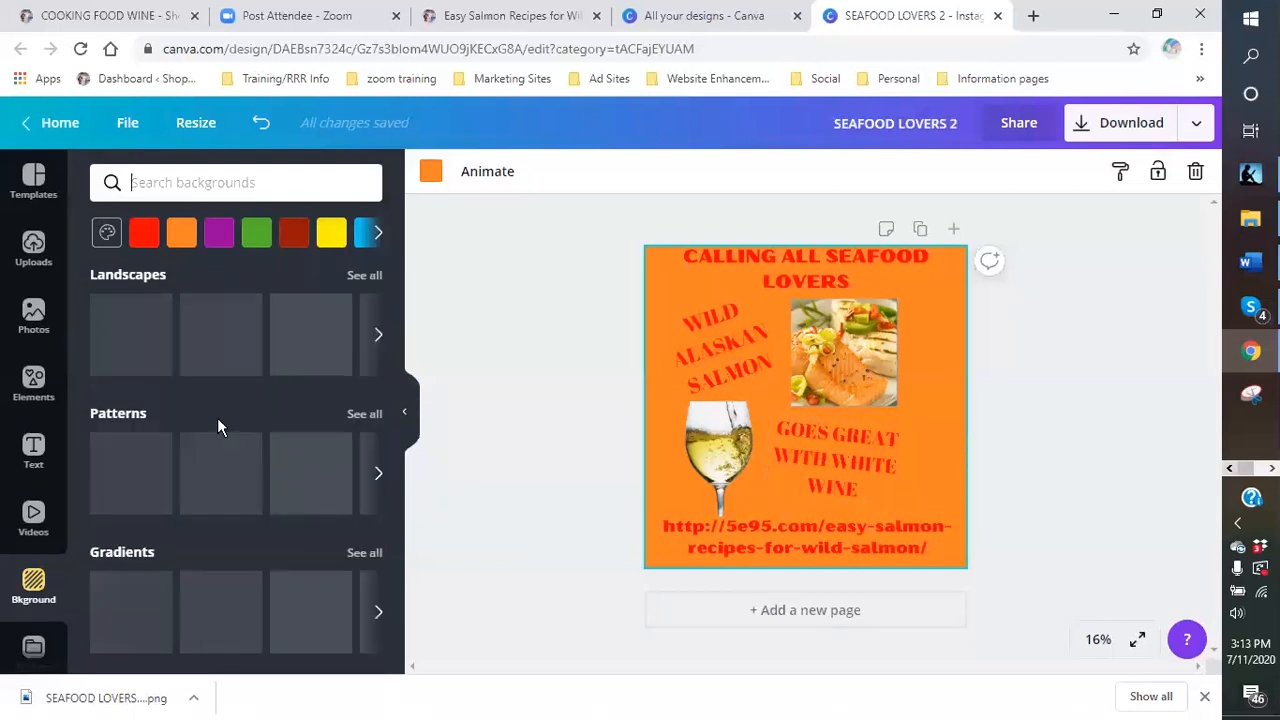
pyautogui.scroll(-1, 217, 420)
pyautogui.click(122, 457)
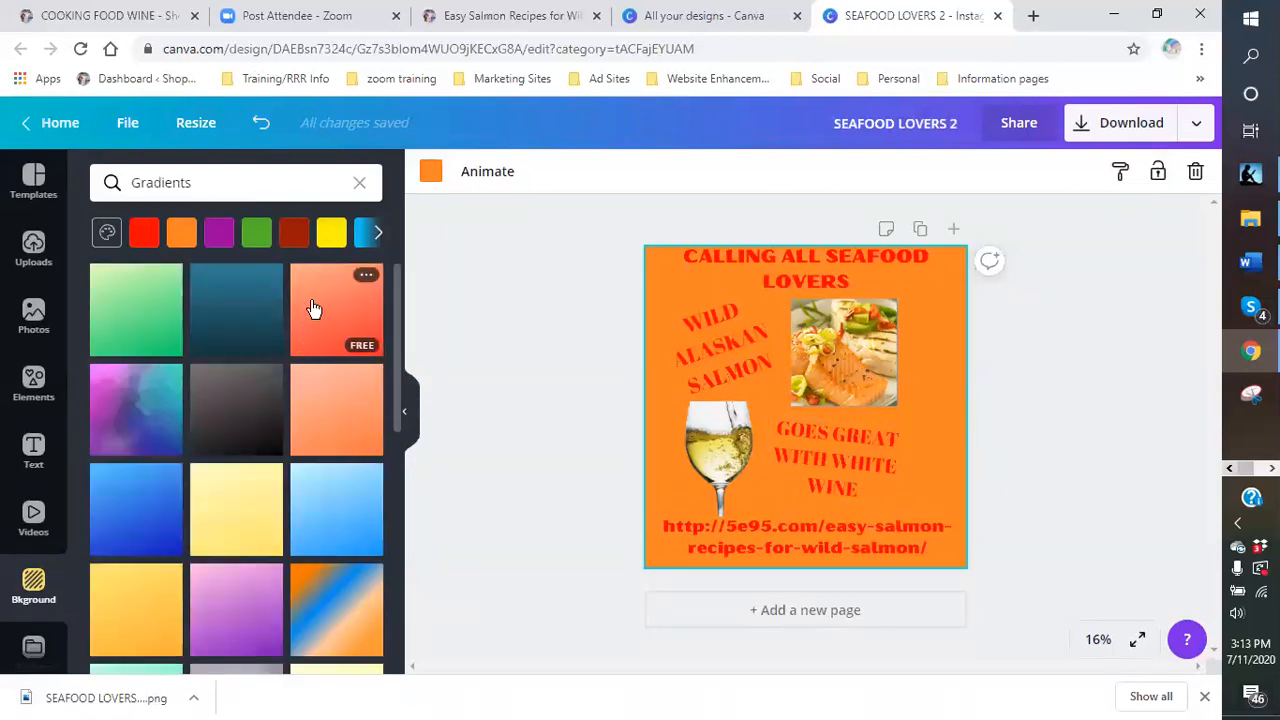
# Step: Try the blue and the pink-to-purple gradient backgrounds, and apply the diagonal orange, blue and peach gradient
pyautogui.click(131, 518)
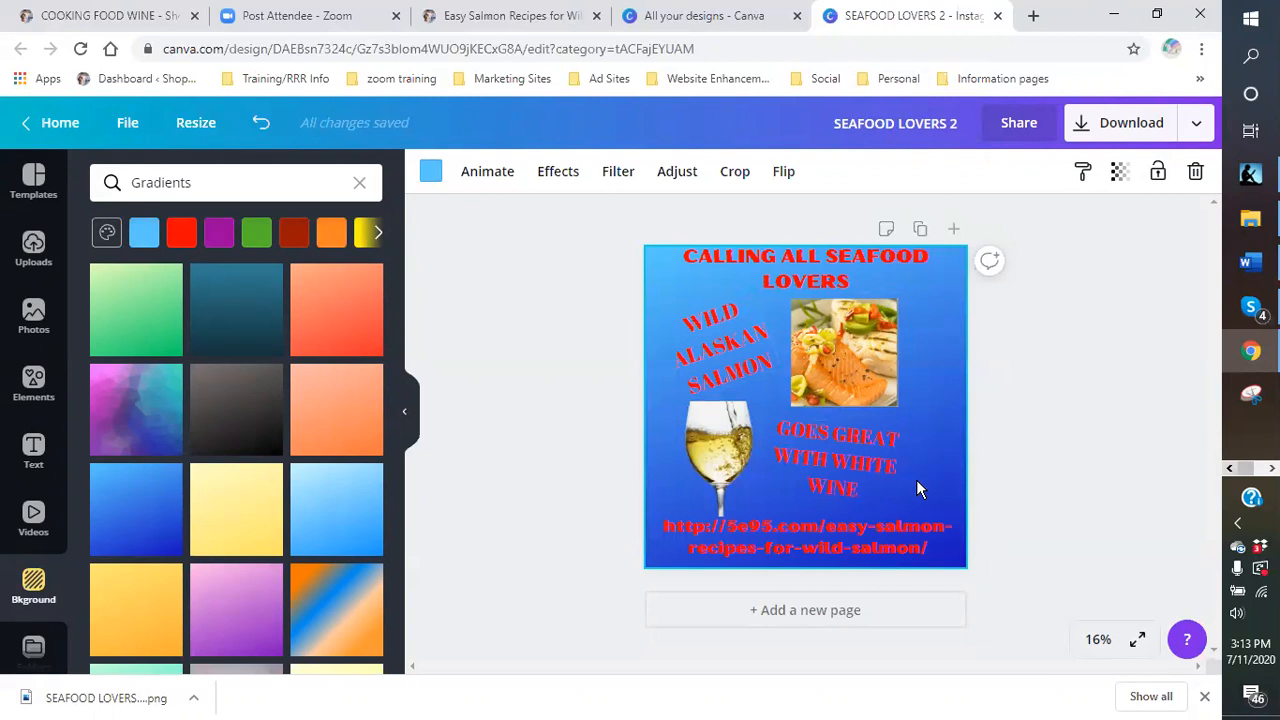
pyautogui.click(229, 610)
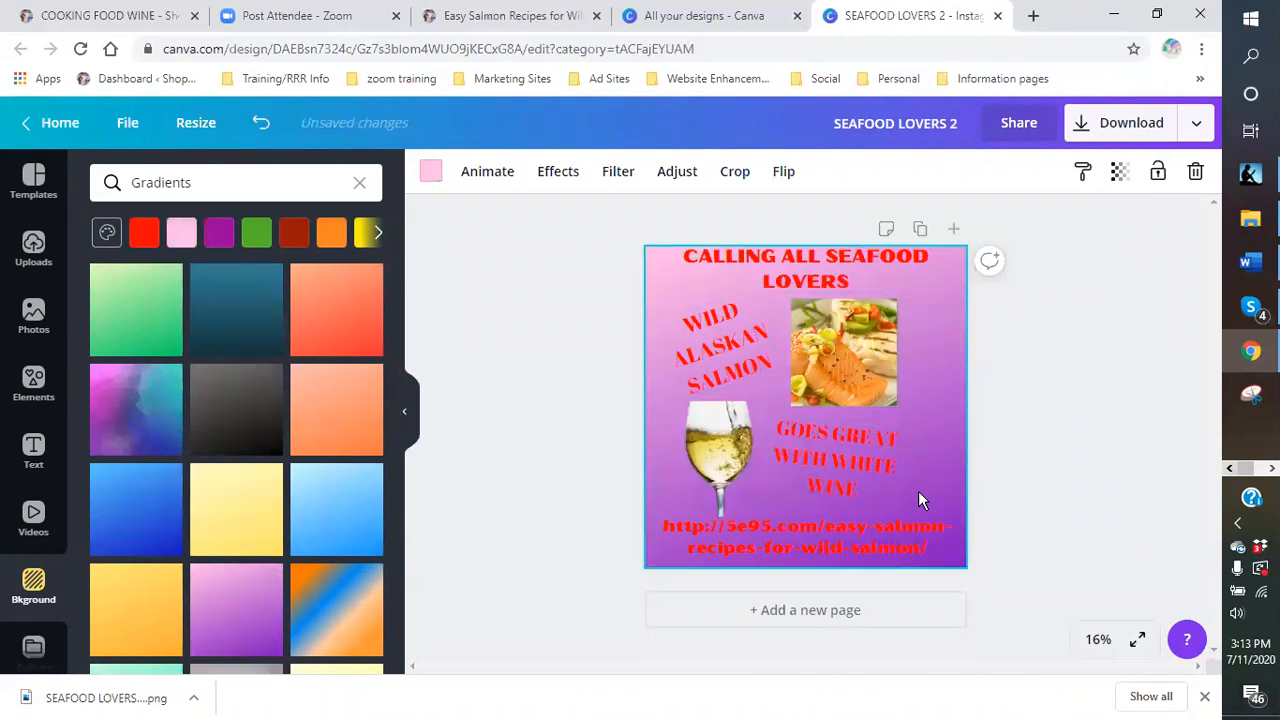
pyautogui.click(330, 622)
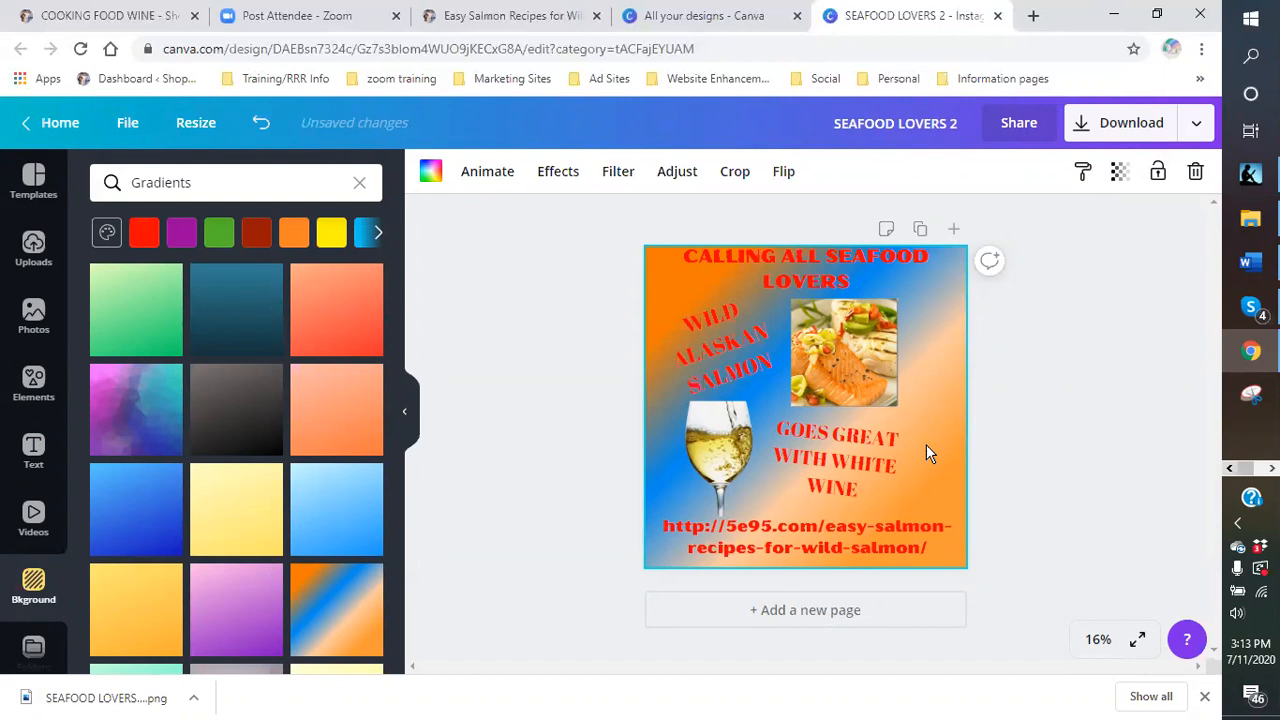
# Step: Download the gradient version of the design as a PNG and open the downloaded image
pyautogui.click(1124, 128)
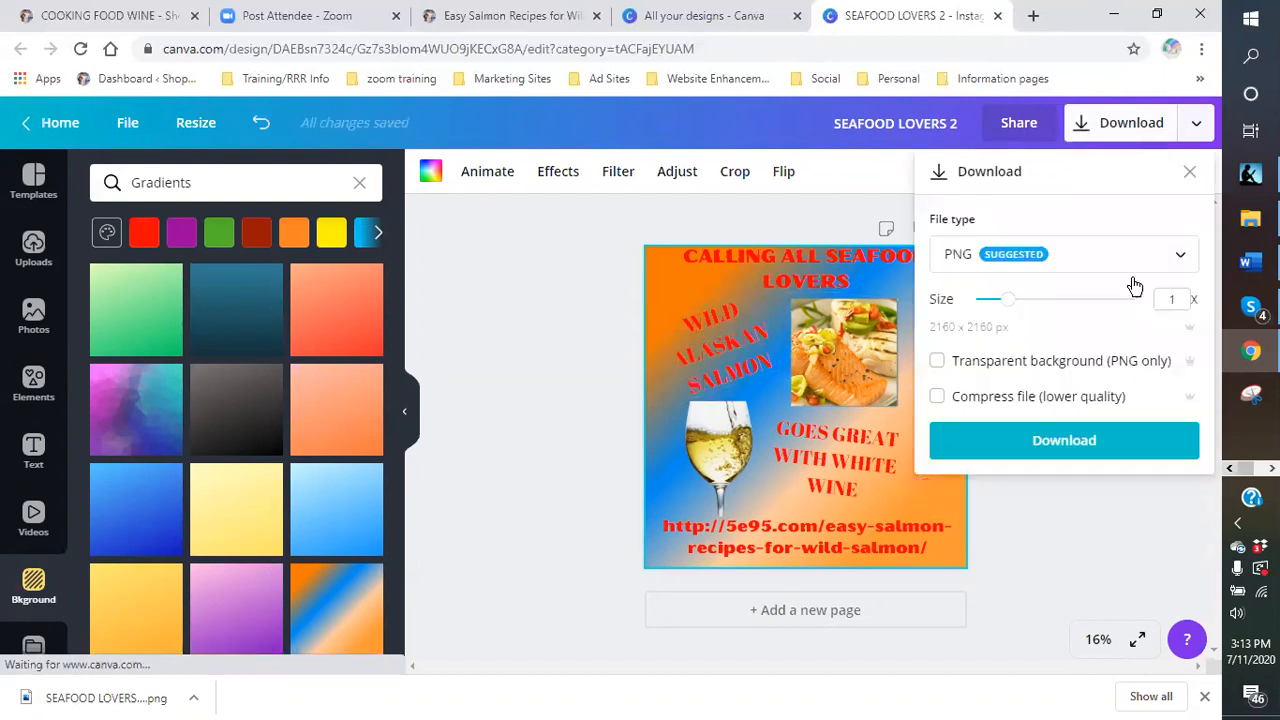
pyautogui.click(1053, 451)
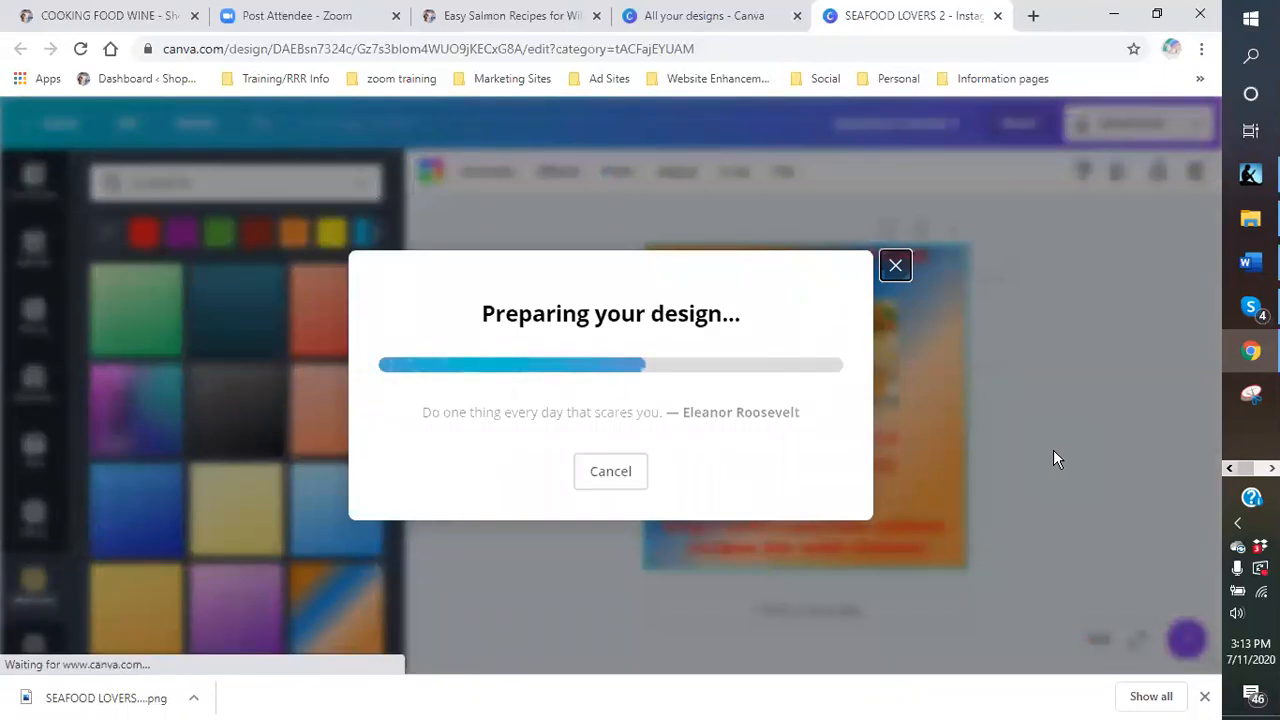
pyautogui.click(78, 705)
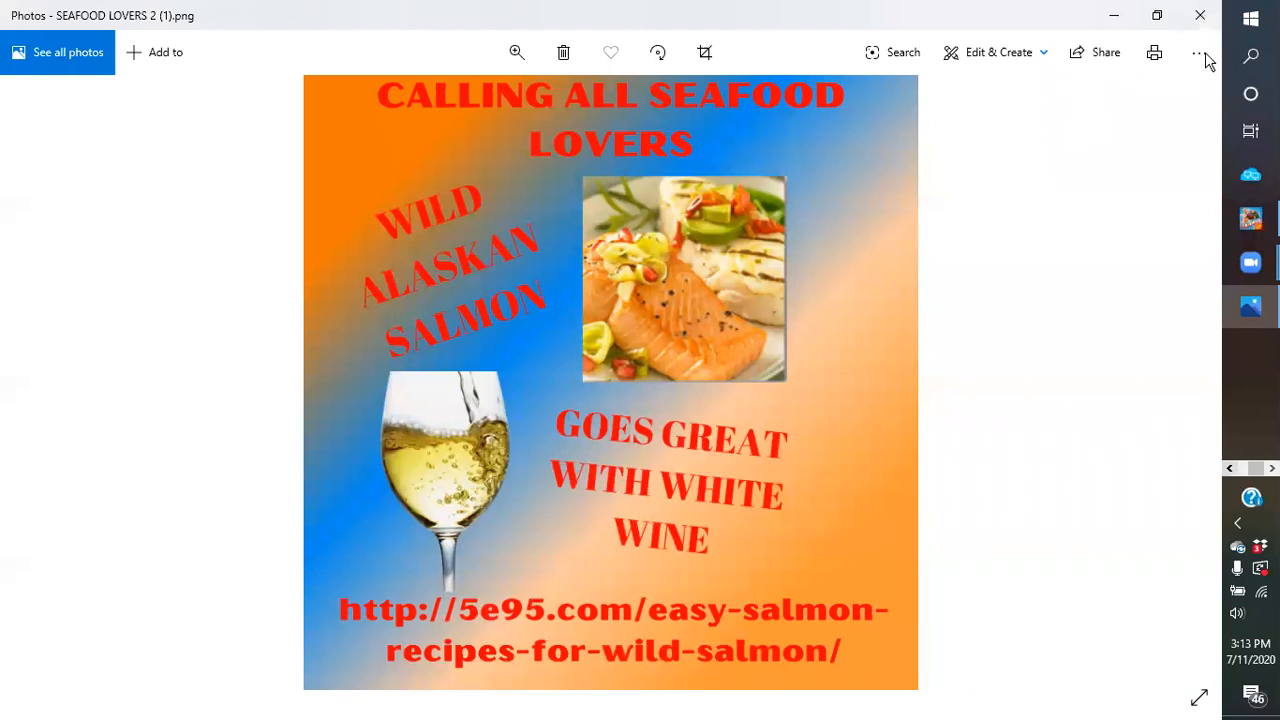
# Step: Save a copy of the image as SEAFOOD LOVERS 2 (1) in PNG format in the Dropbox wild salmon folder and close the viewer
pyautogui.click(1201, 53)
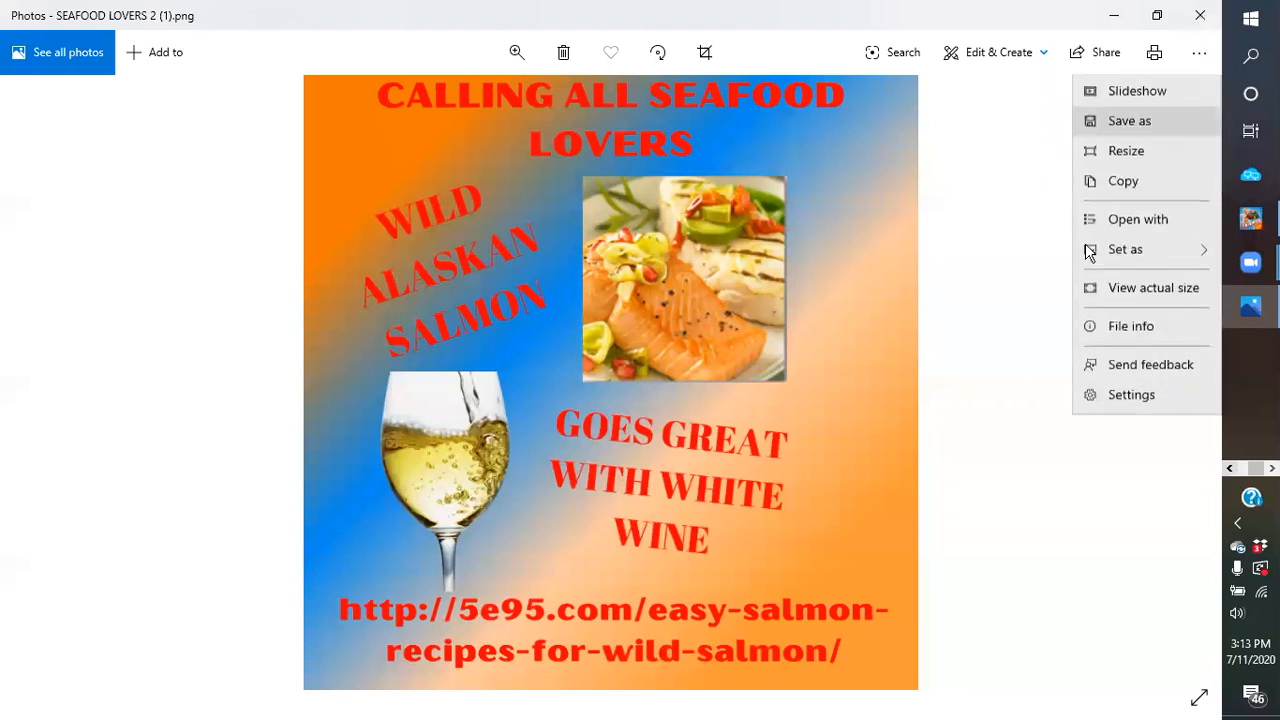
pyautogui.click(1127, 124)
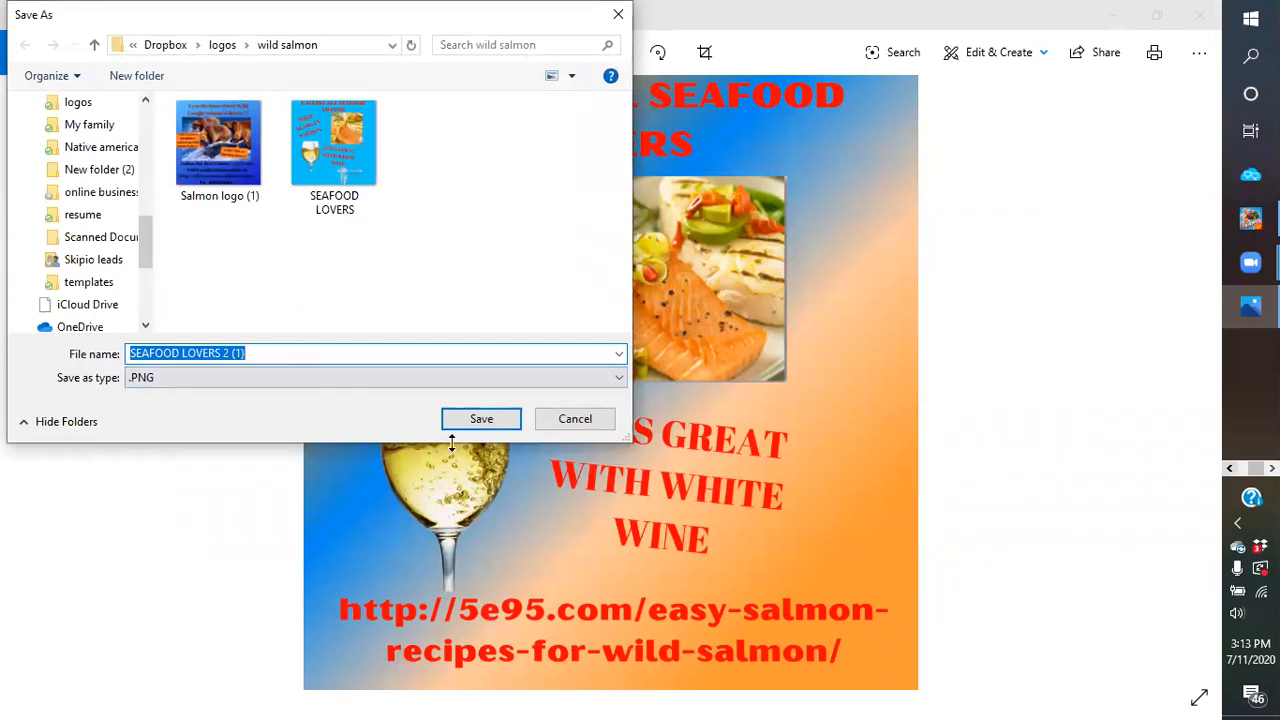
pyautogui.click(498, 425)
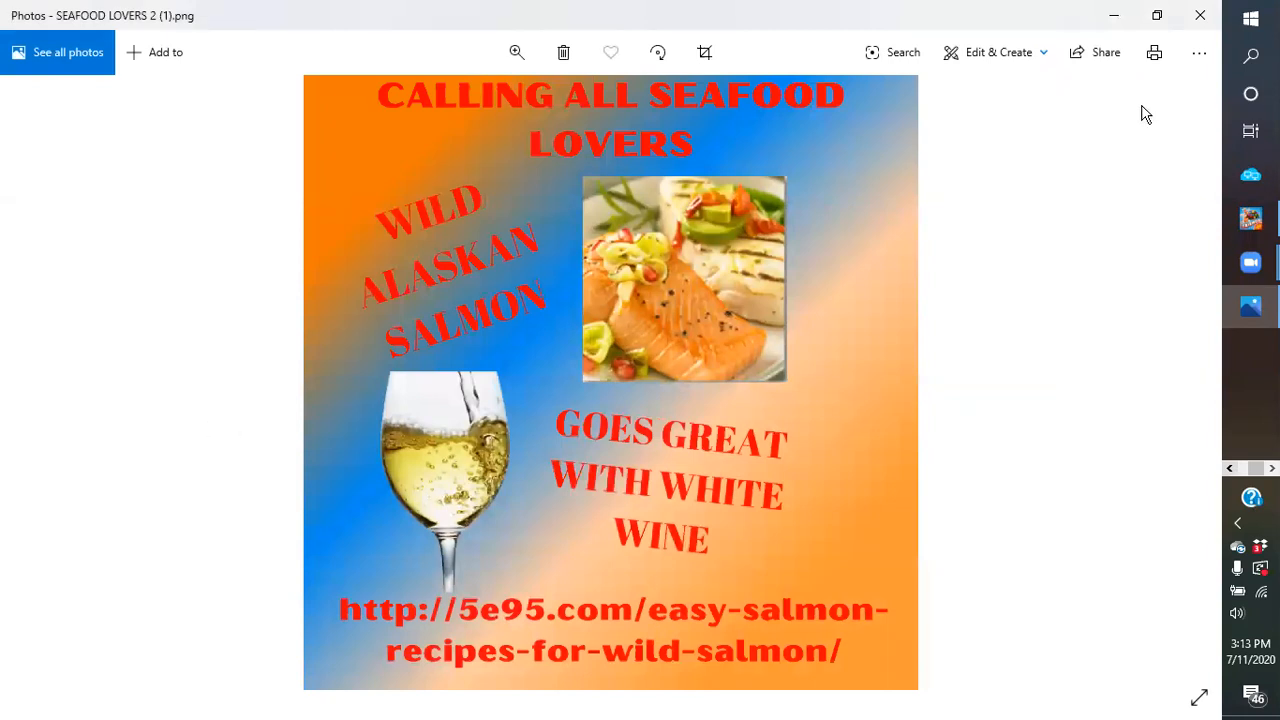
pyautogui.click(1200, 15)
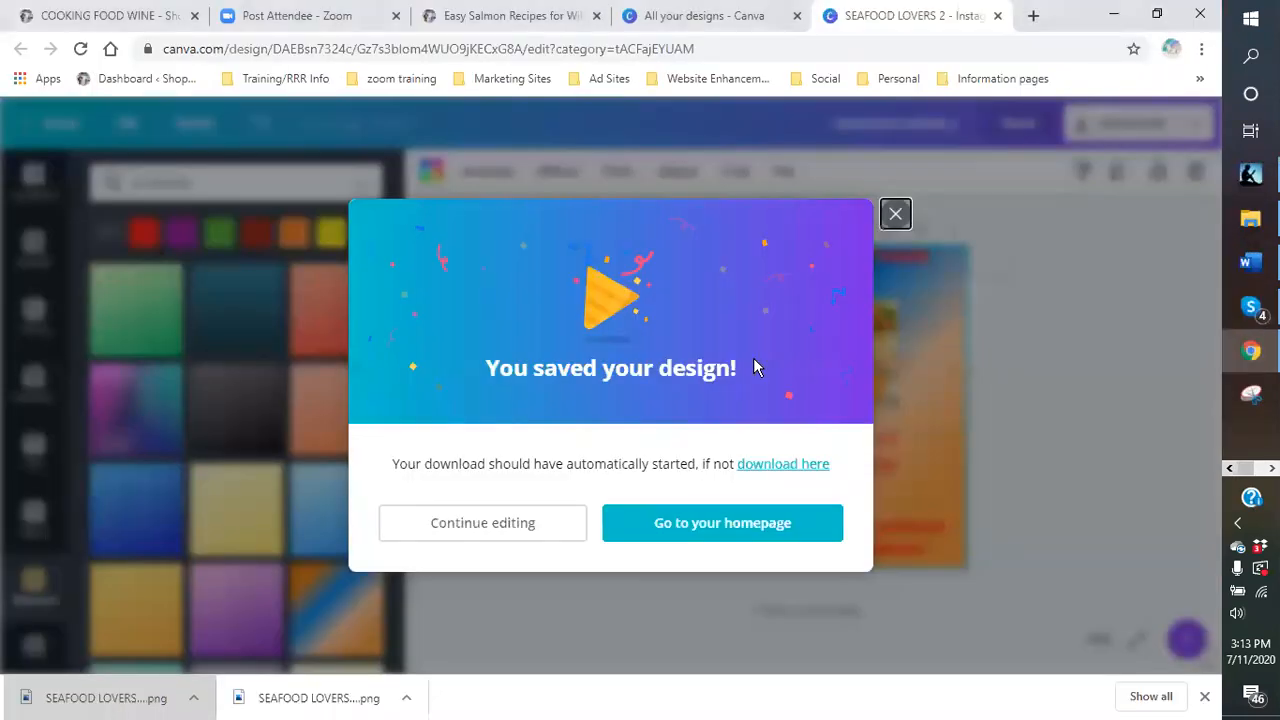
# Step: Dismiss the download message and close the SEAFOOD LOVERS 2 design to return to the overview of all designs
pyautogui.click(908, 218)
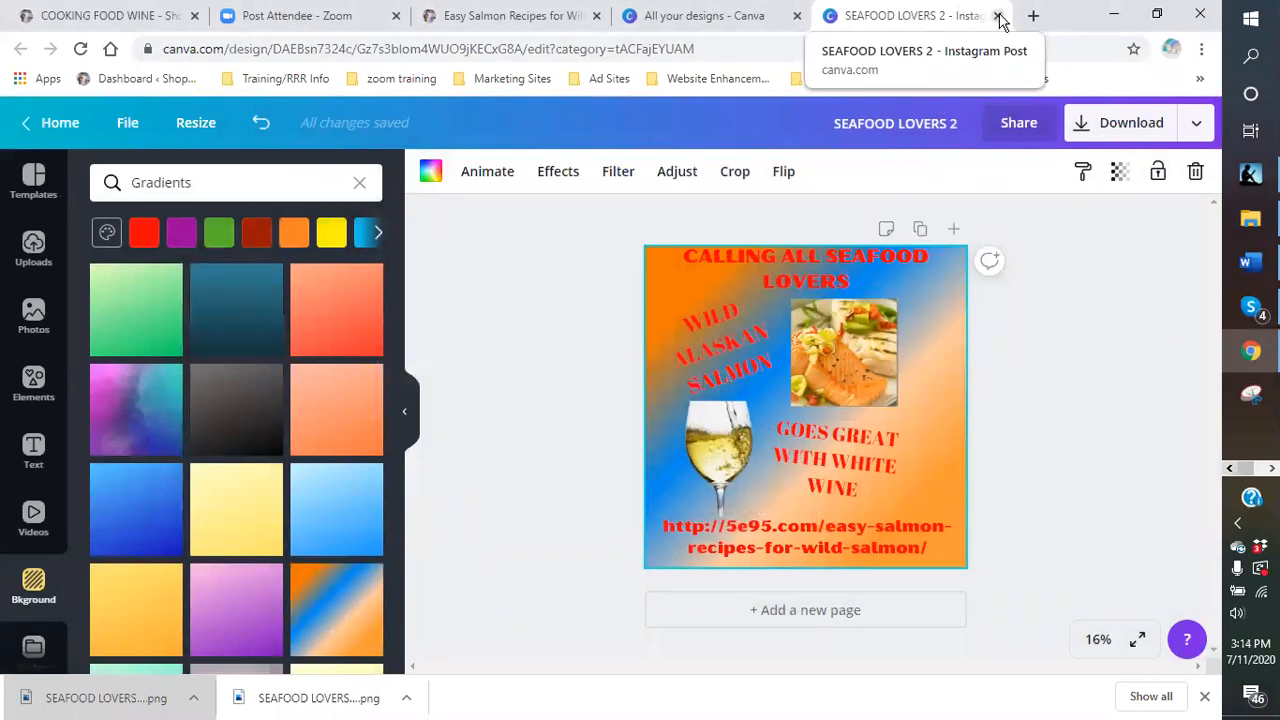
pyautogui.hotkey('ctrl', 'w')
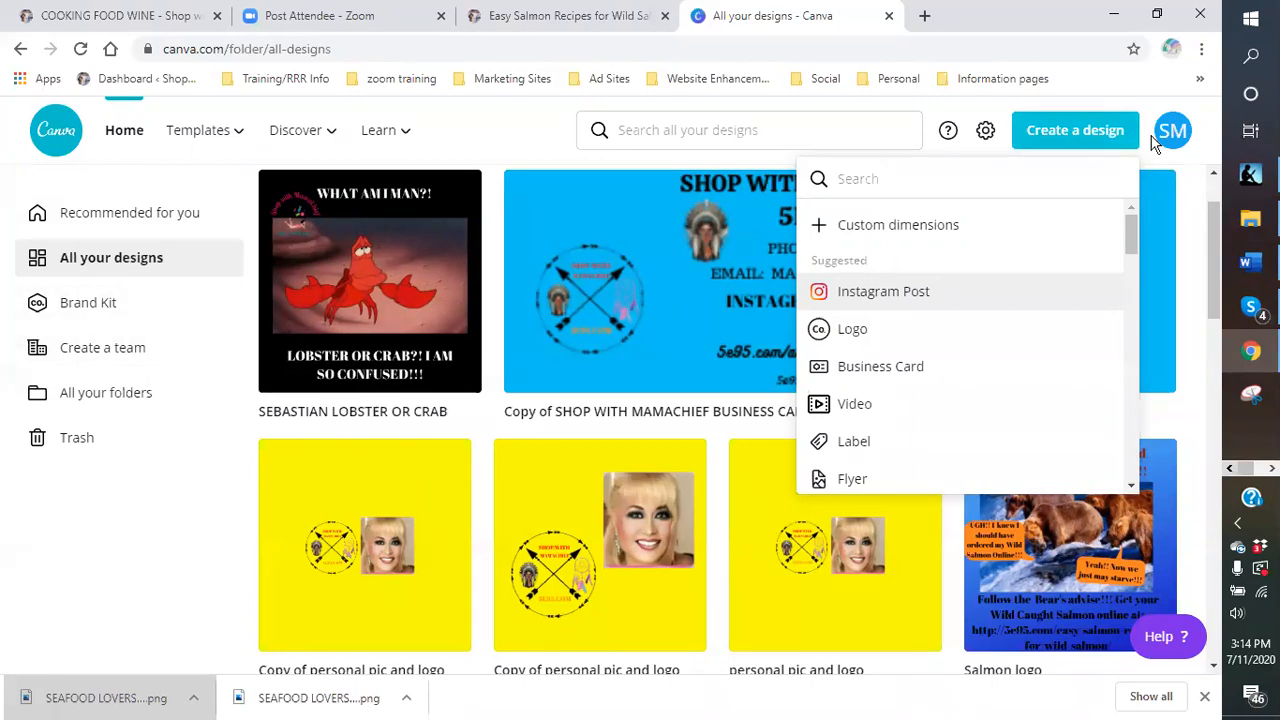
pyautogui.click(1078, 136)
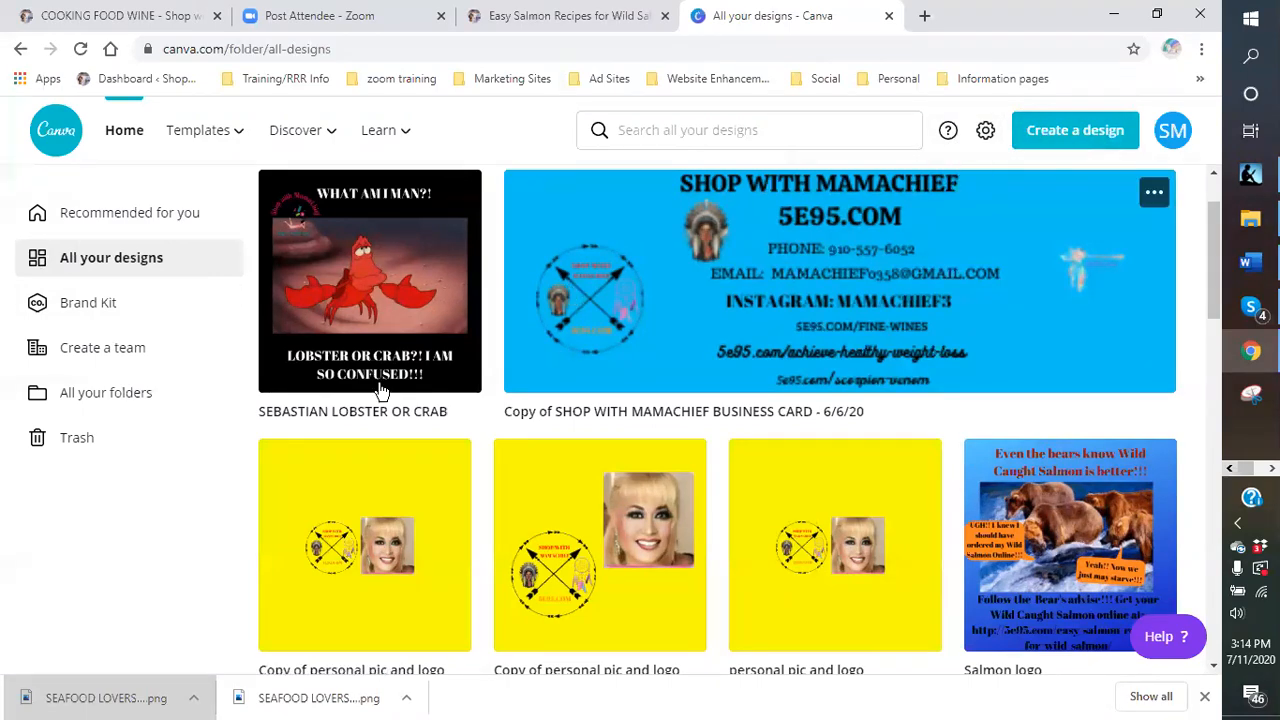
# Step: Look through the earlier designs in the collection as examples of logos, holiday posts and promotional graphics
pyautogui.scroll(-10, 770, 343)
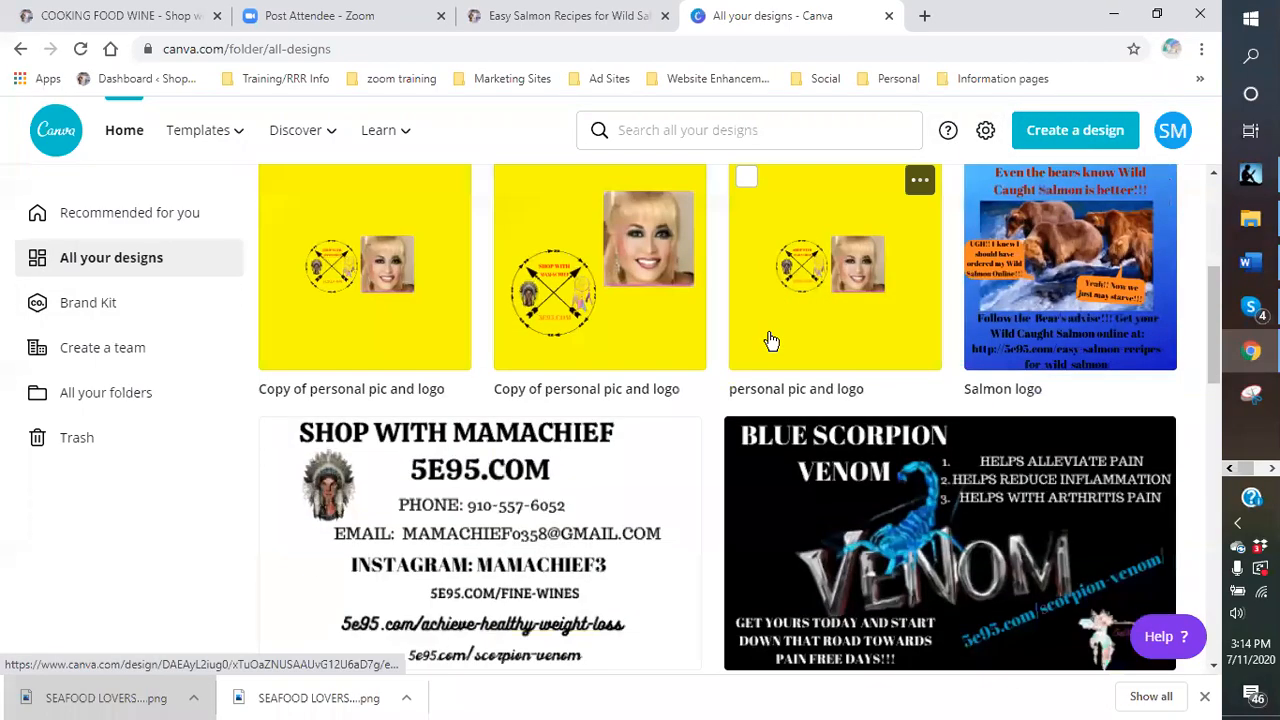
pyautogui.scroll(-10, 768, 343)
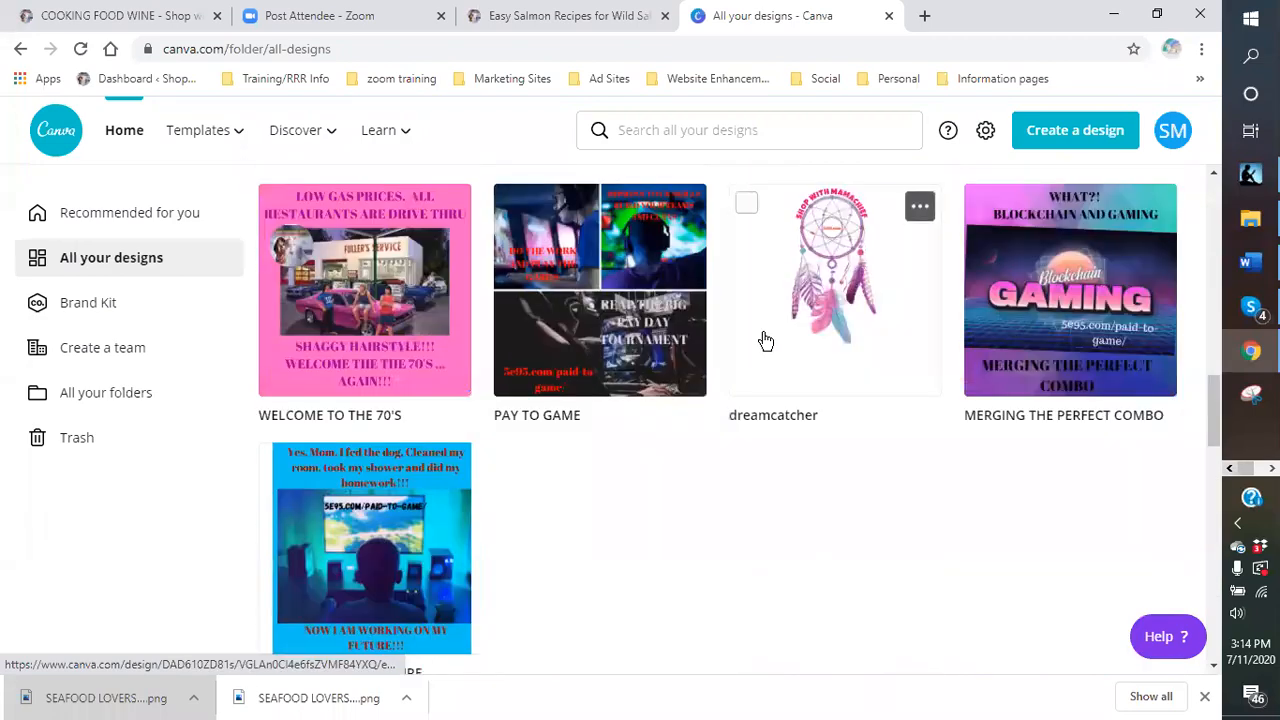
pyautogui.scroll(-6, 760, 343)
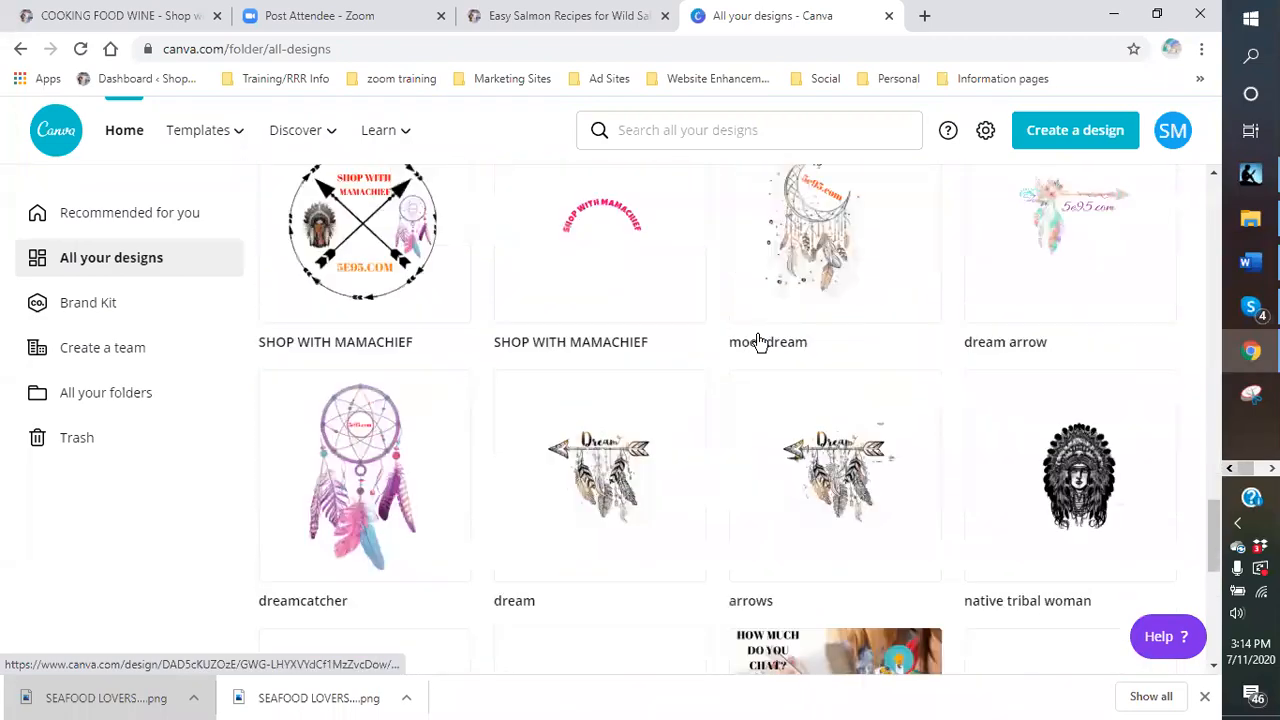
pyautogui.scroll(-5, 675, 358)
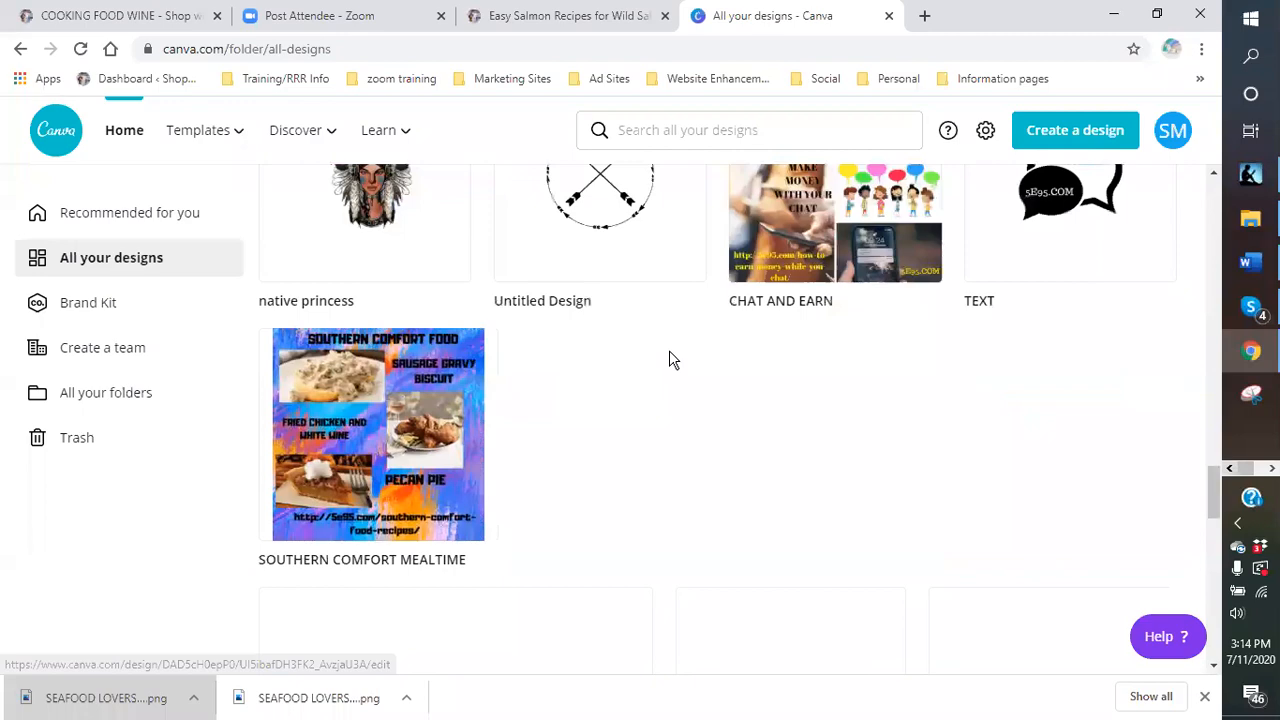
pyautogui.scroll(-6, 670, 358)
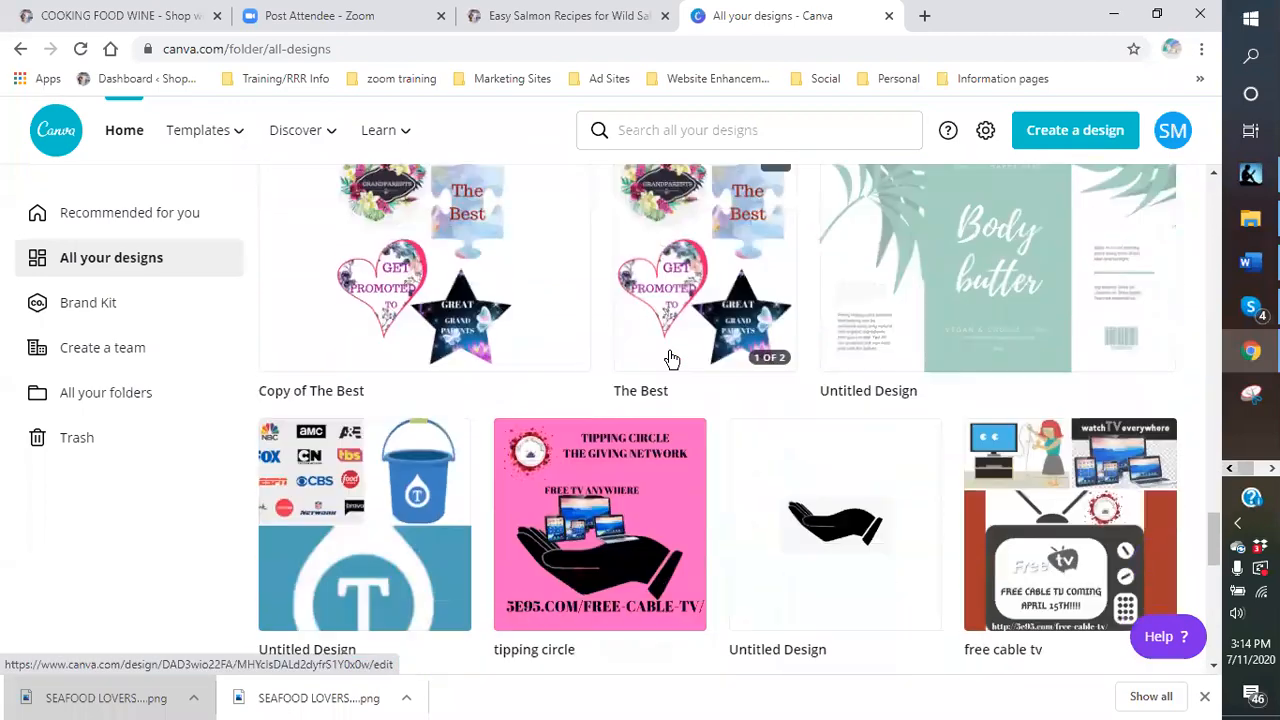
pyautogui.scroll(-4, 658, 363)
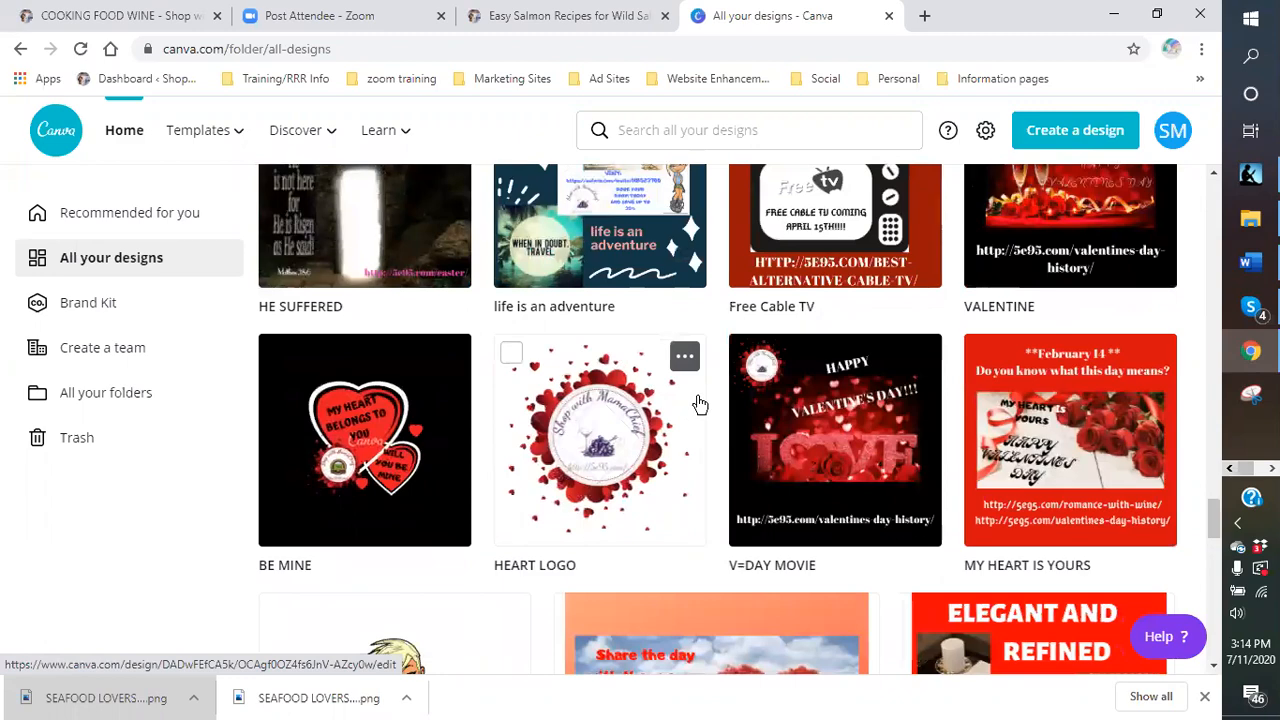
pyautogui.scroll(-4, 695, 413)
pyautogui.scroll(-3, 690, 415)
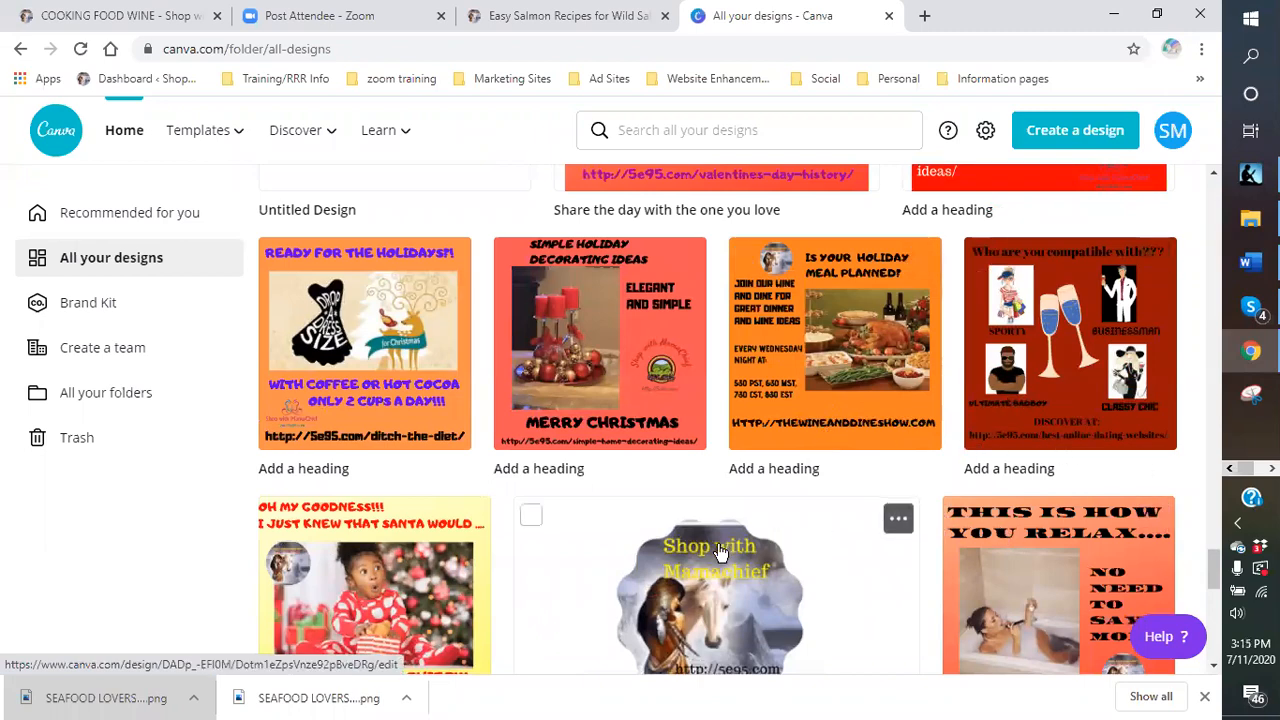
pyautogui.scroll(-4, 709, 534)
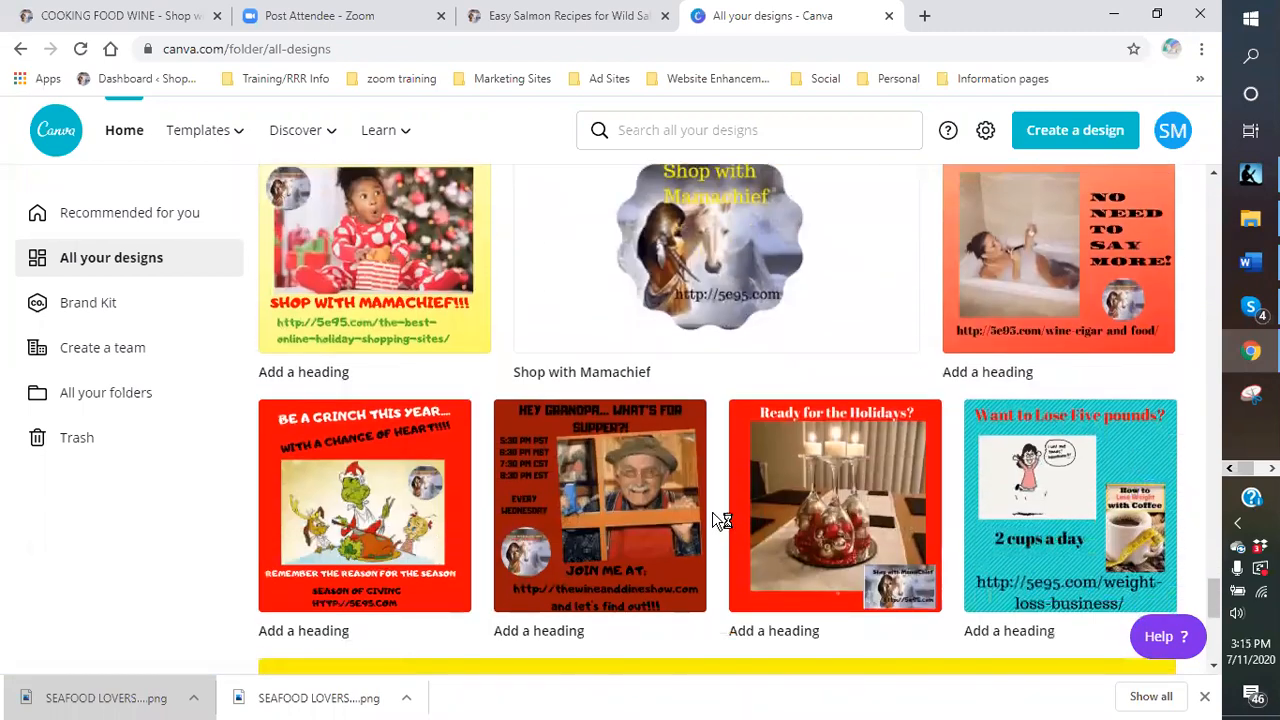
pyautogui.scroll(-1, 725, 450)
pyautogui.scroll(2, 716, 449)
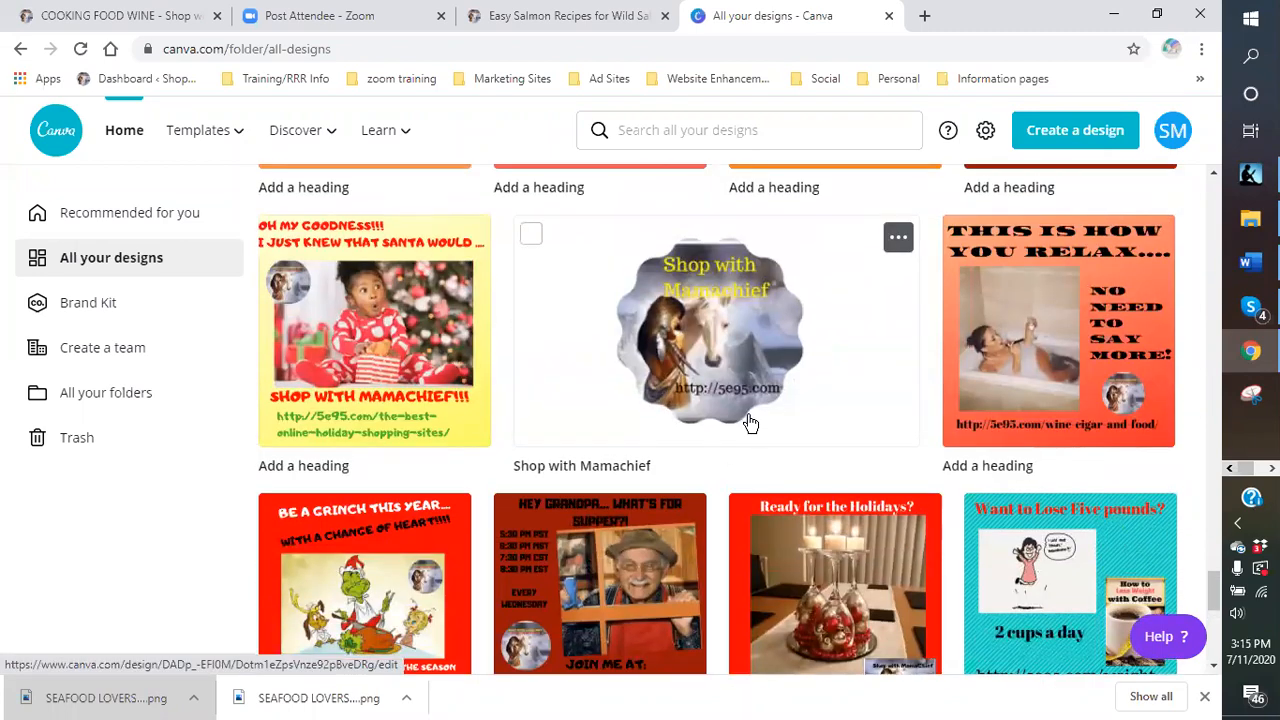
pyautogui.scroll(-2, 614, 436)
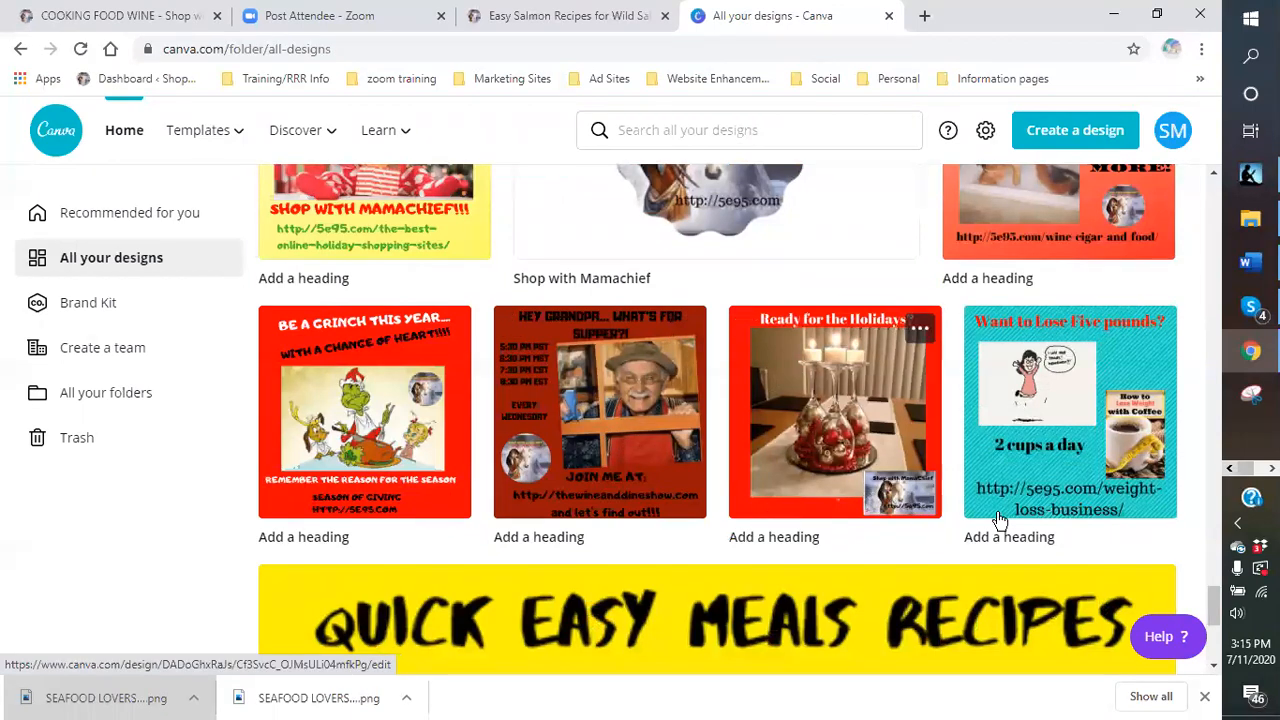
pyautogui.scroll(-2, 740, 520)
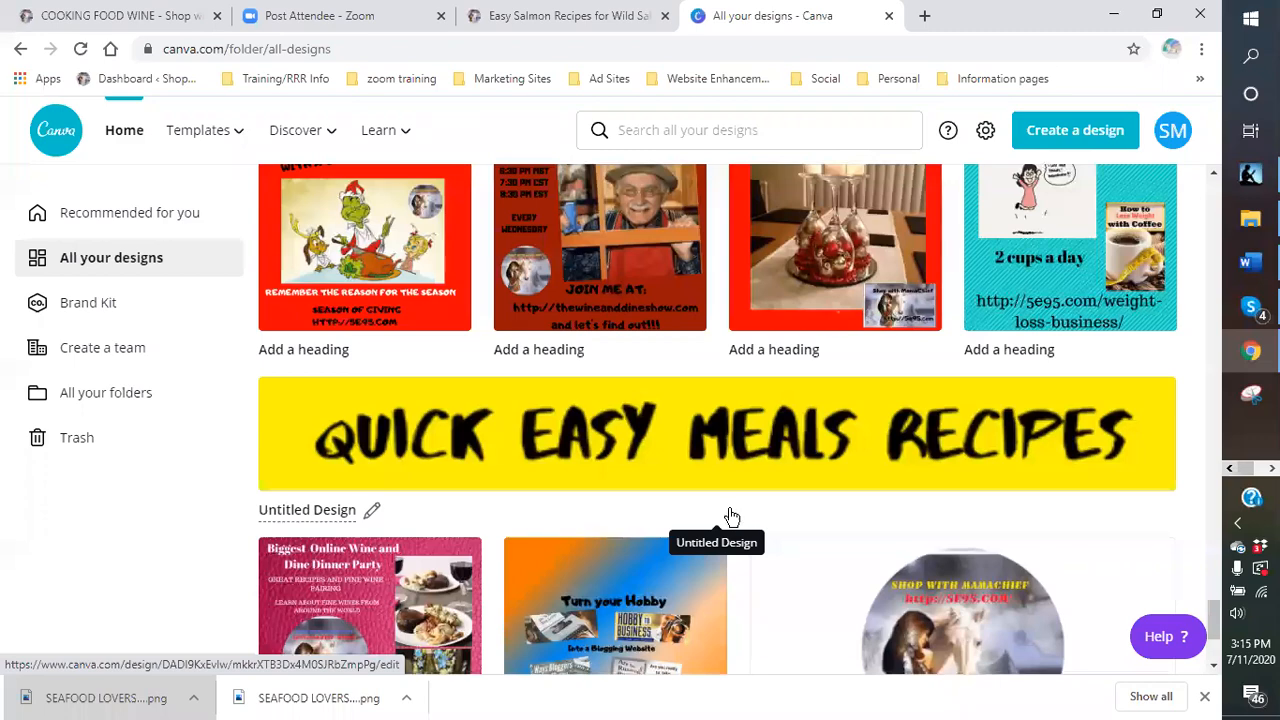
pyautogui.scroll(-3, 735, 518)
pyautogui.scroll(-4, 690, 518)
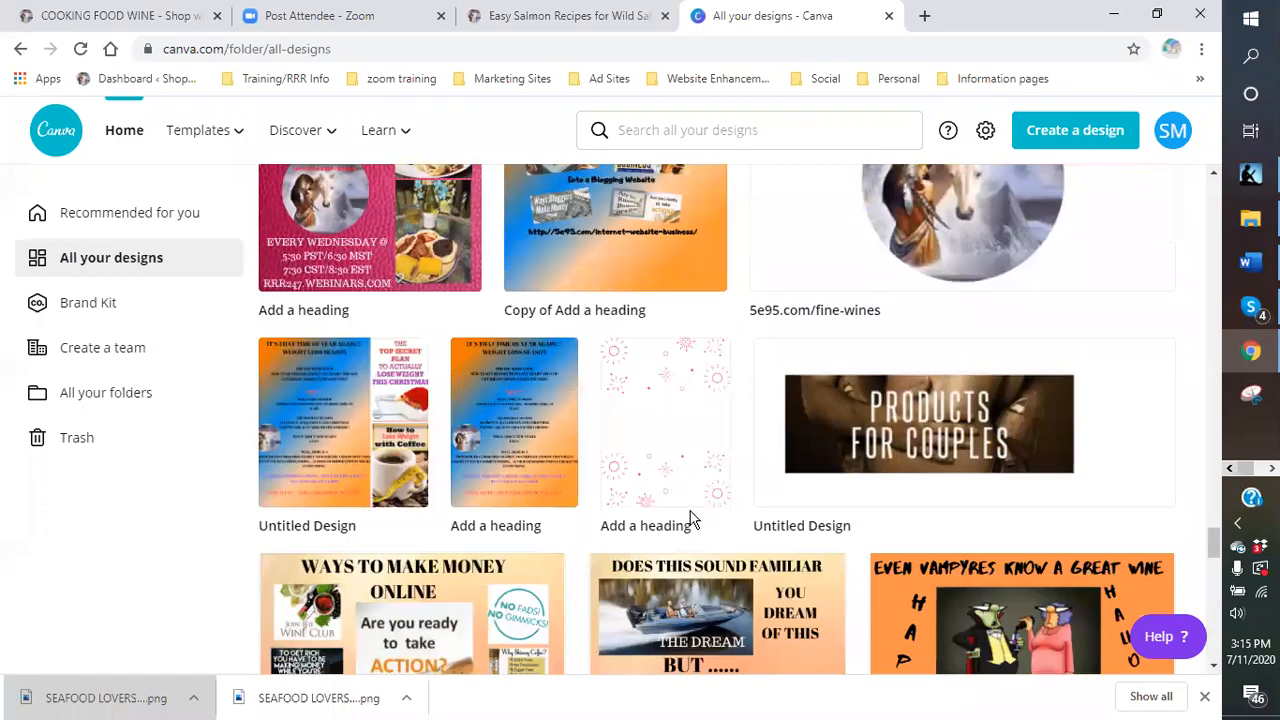
pyautogui.scroll(-2, 692, 518)
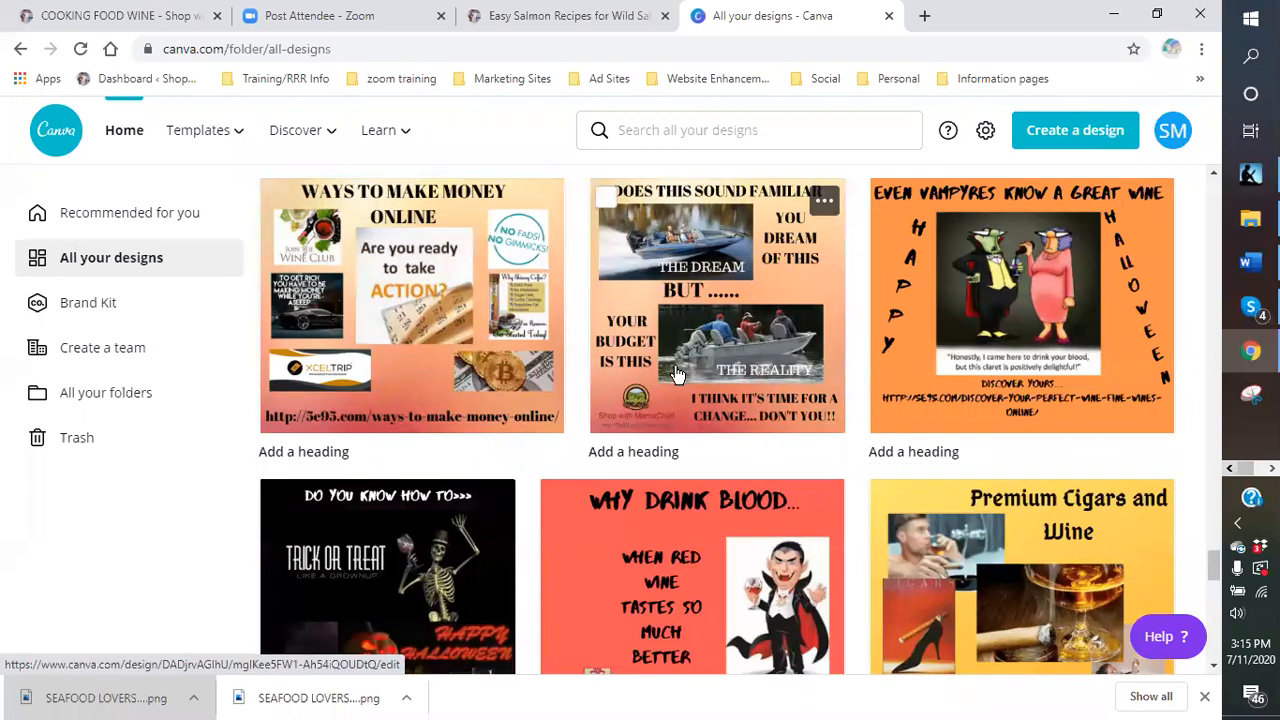
pyautogui.scroll(-2, 625, 430)
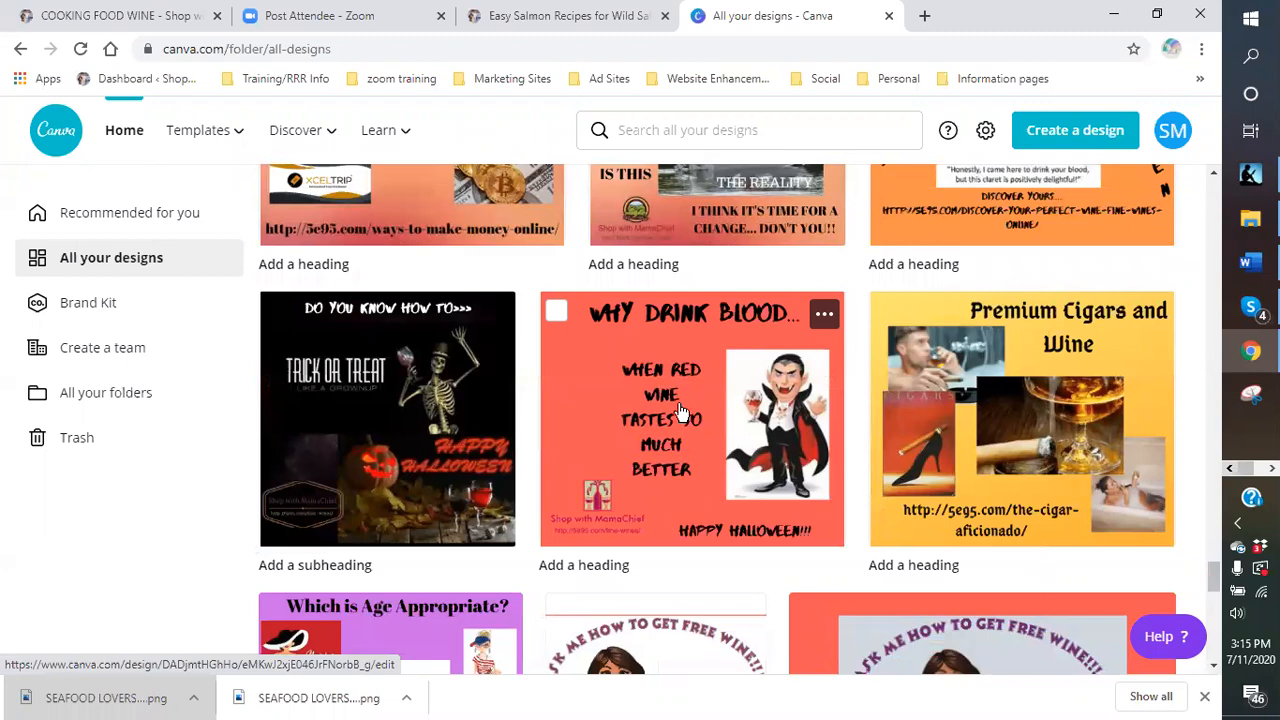
pyautogui.scroll(-3, 675, 412)
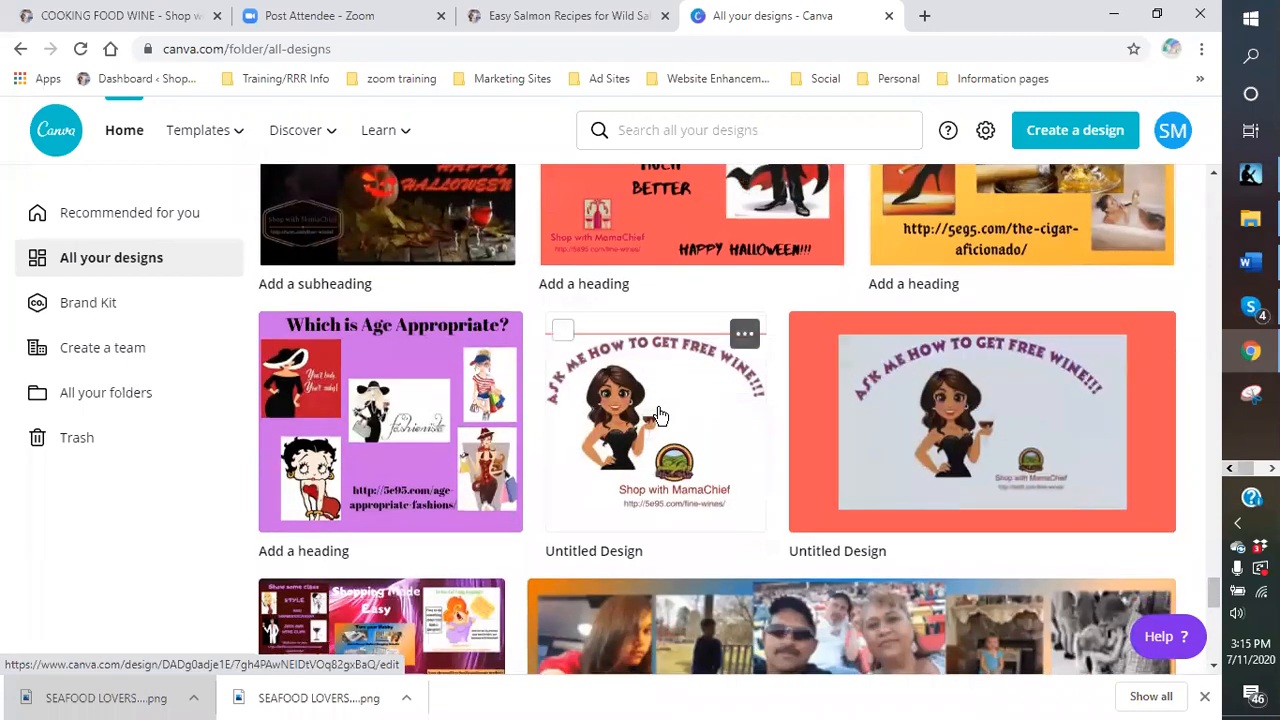
pyautogui.scroll(-4, 660, 415)
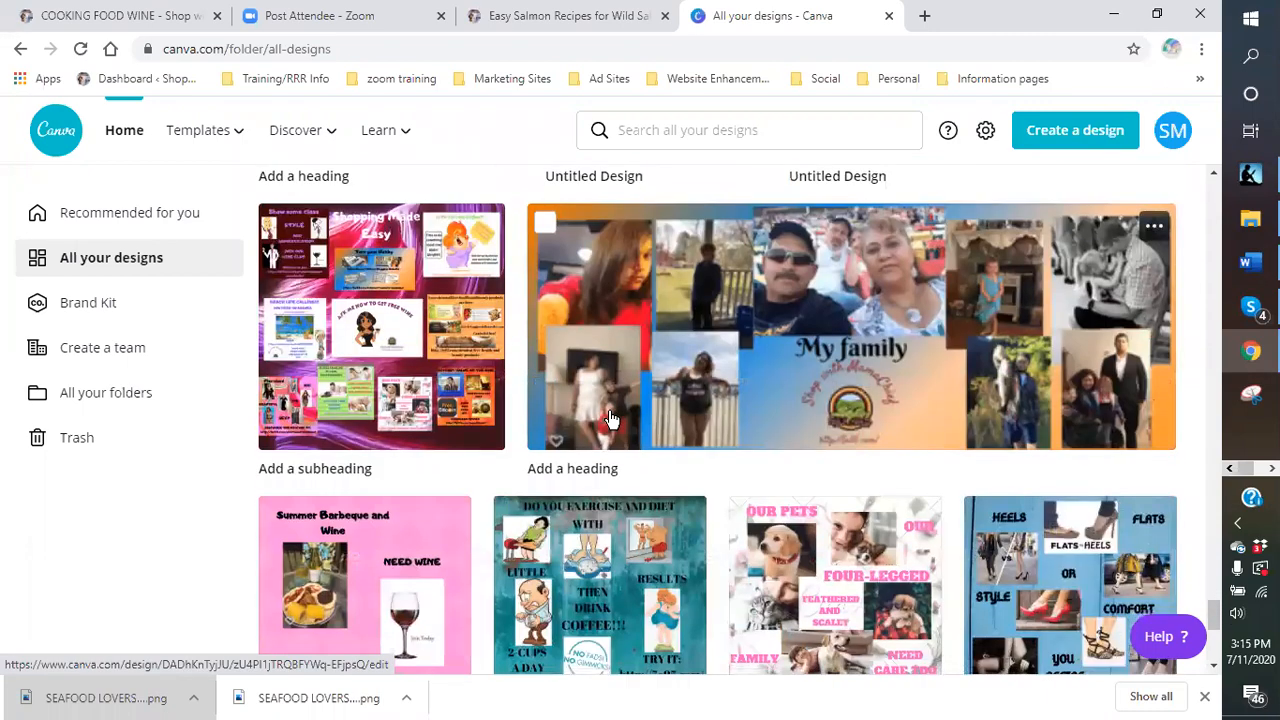
# Step: Look through the older wine, pet, Halloween and logo designs, and return to the start of the design collection
pyautogui.scroll(-1, 505, 508)
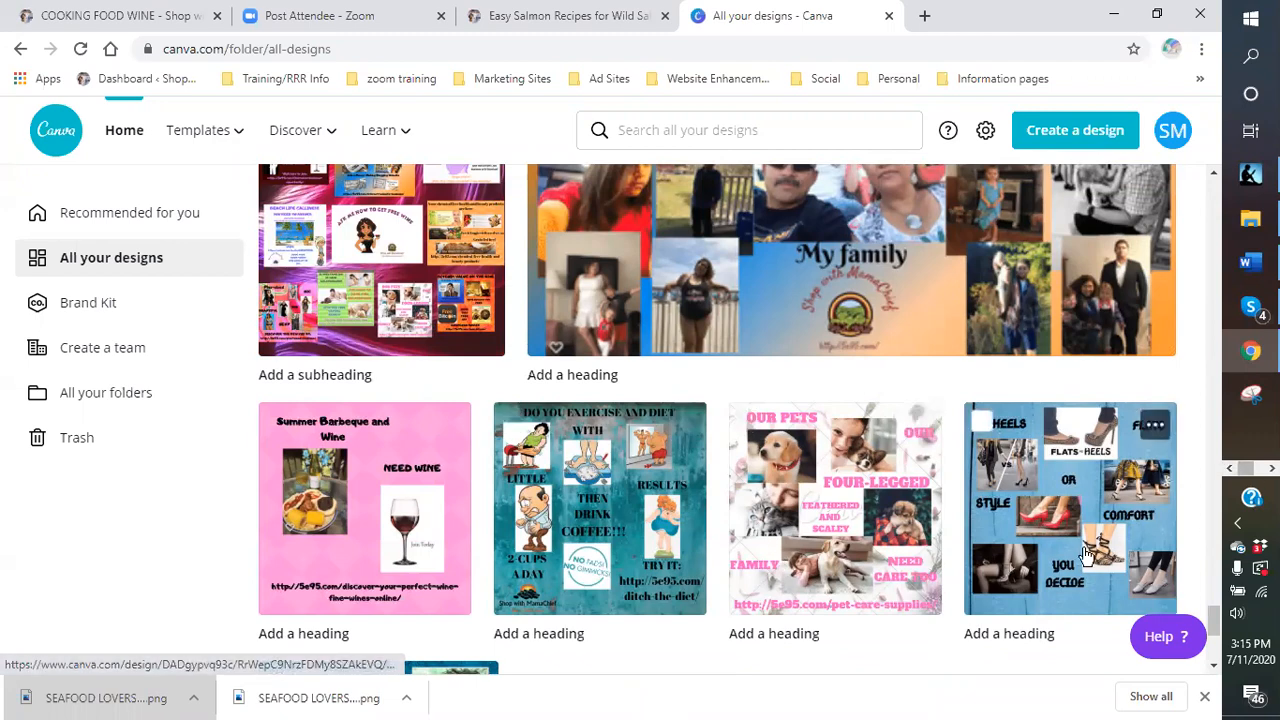
pyautogui.scroll(-1, 1043, 430)
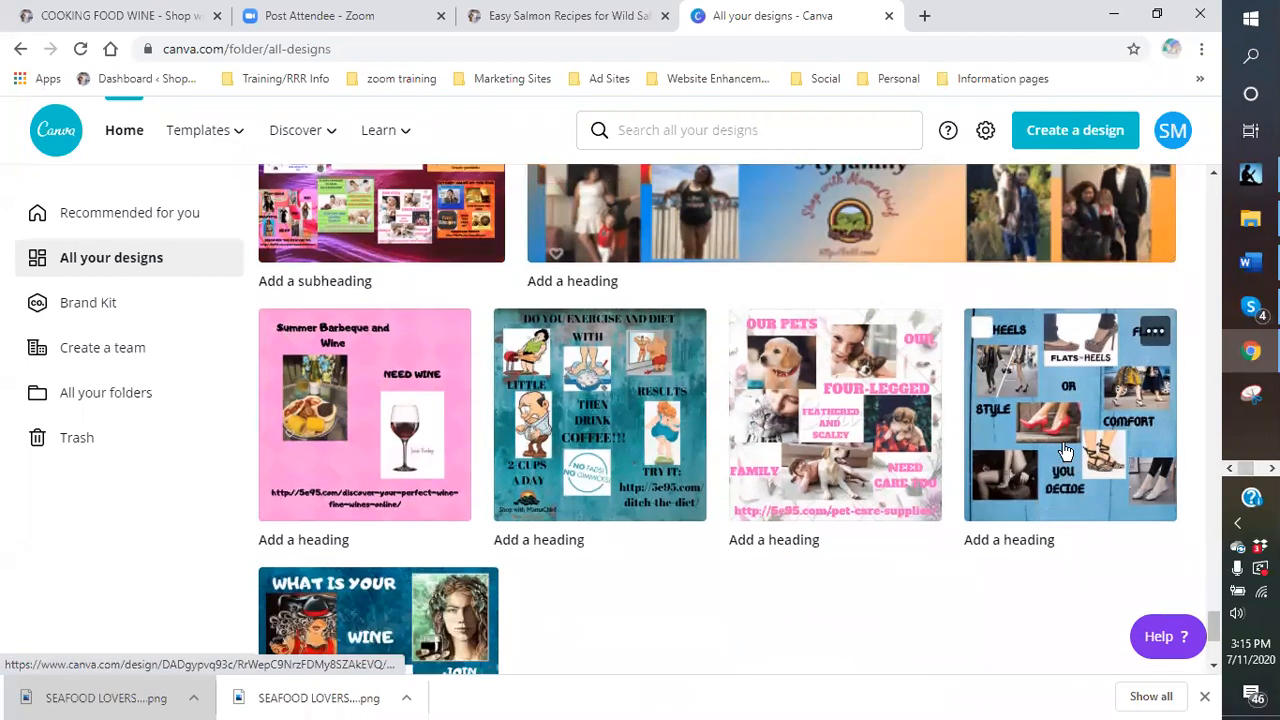
pyautogui.scroll(-2, 1066, 452)
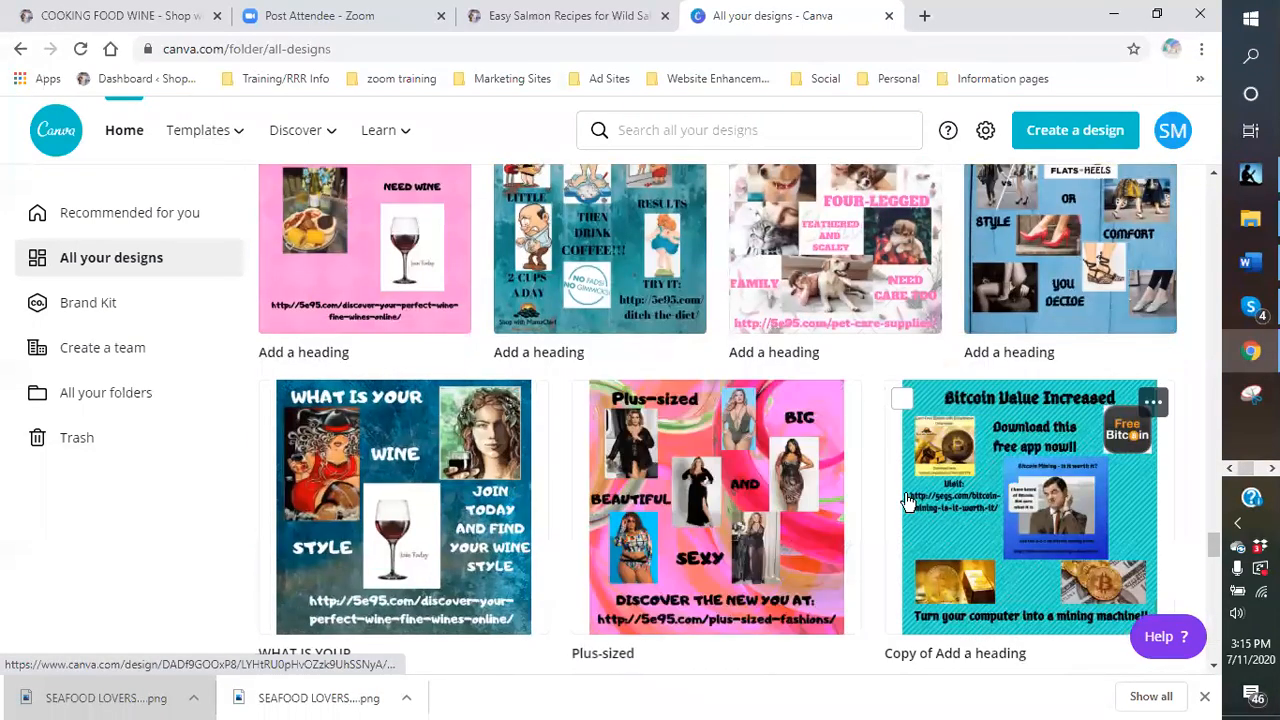
pyautogui.scroll(-1, 889, 517)
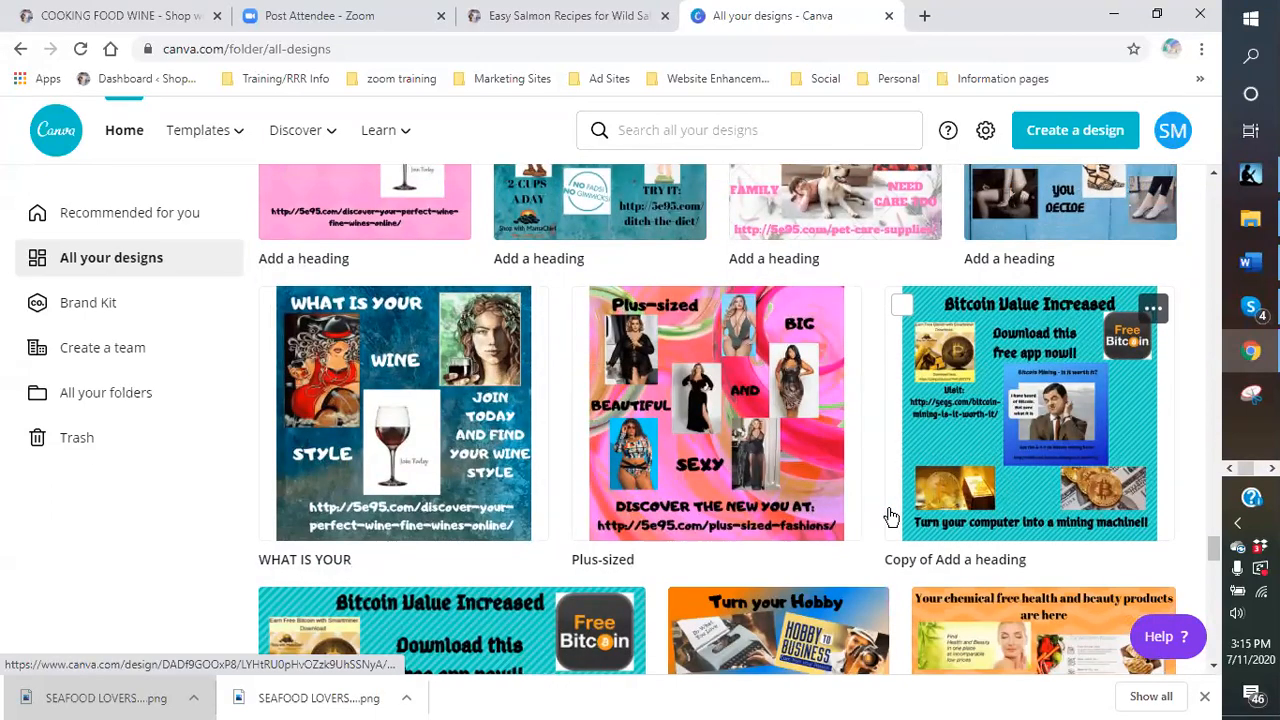
pyautogui.scroll(-10, 889, 517)
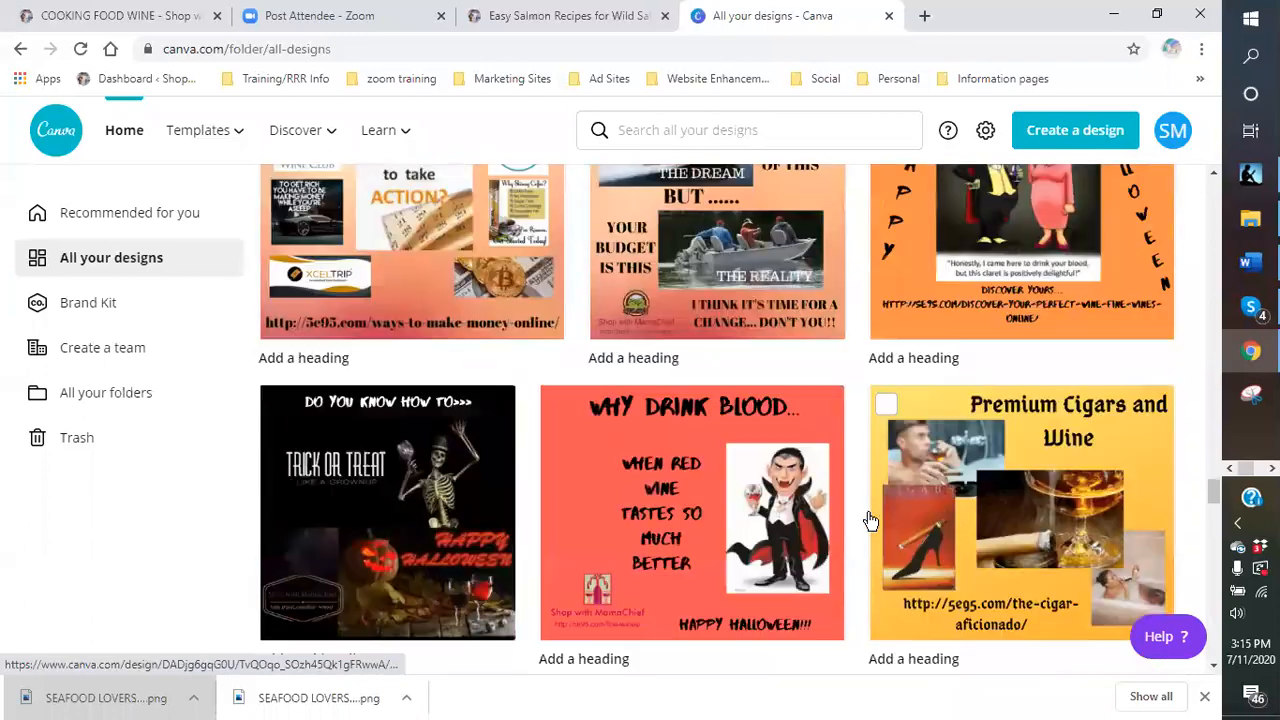
pyautogui.scroll(6, 746, 549)
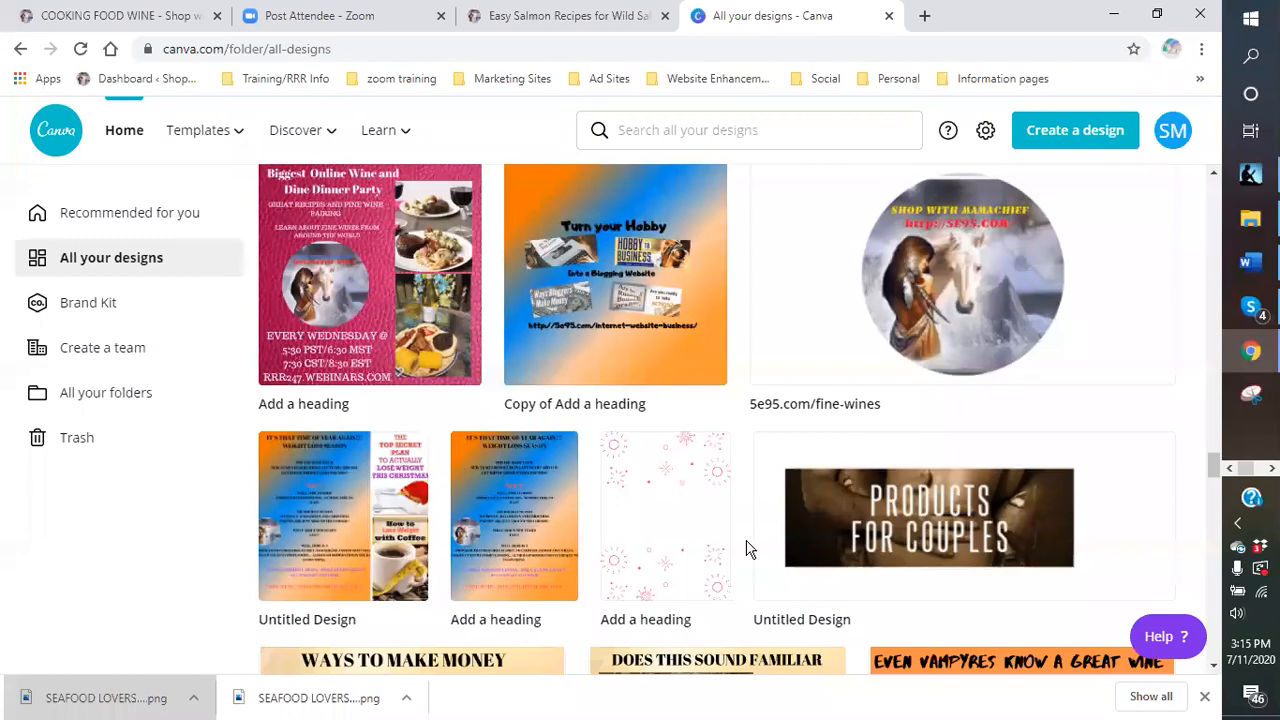
pyautogui.scroll(7, 746, 549)
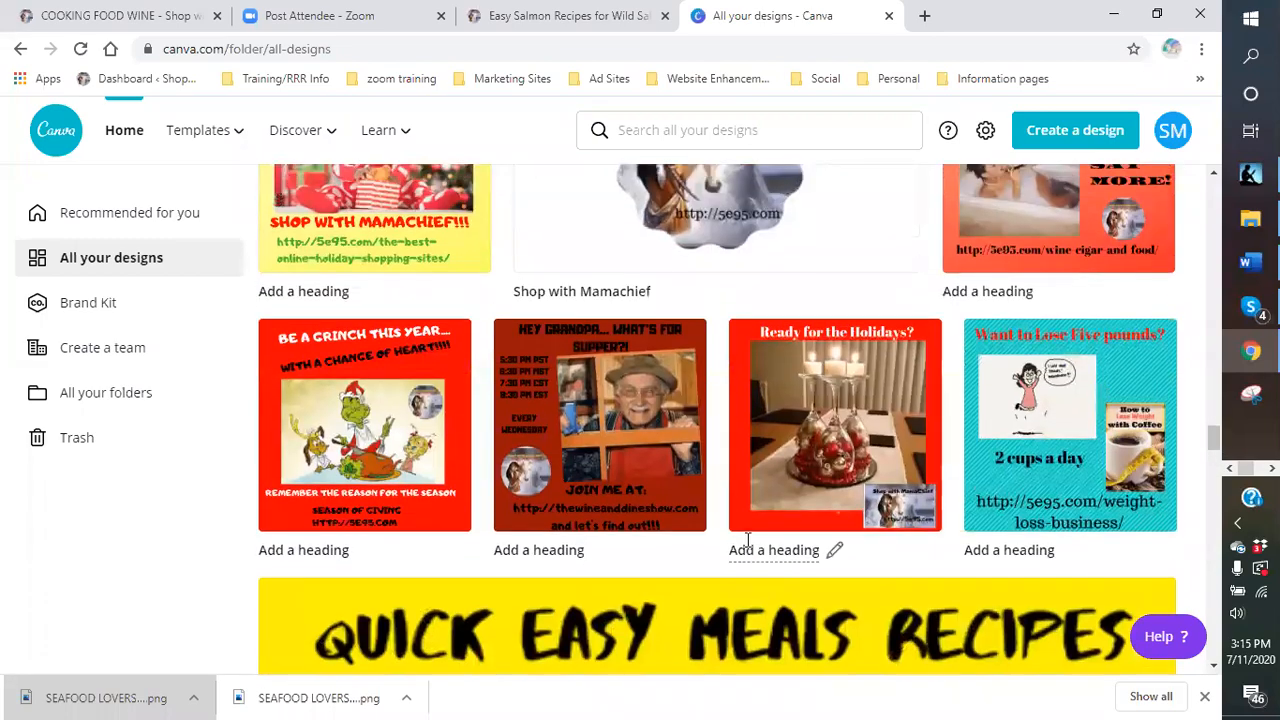
pyautogui.scroll(10, 746, 541)
pyautogui.scroll(10, 750, 547)
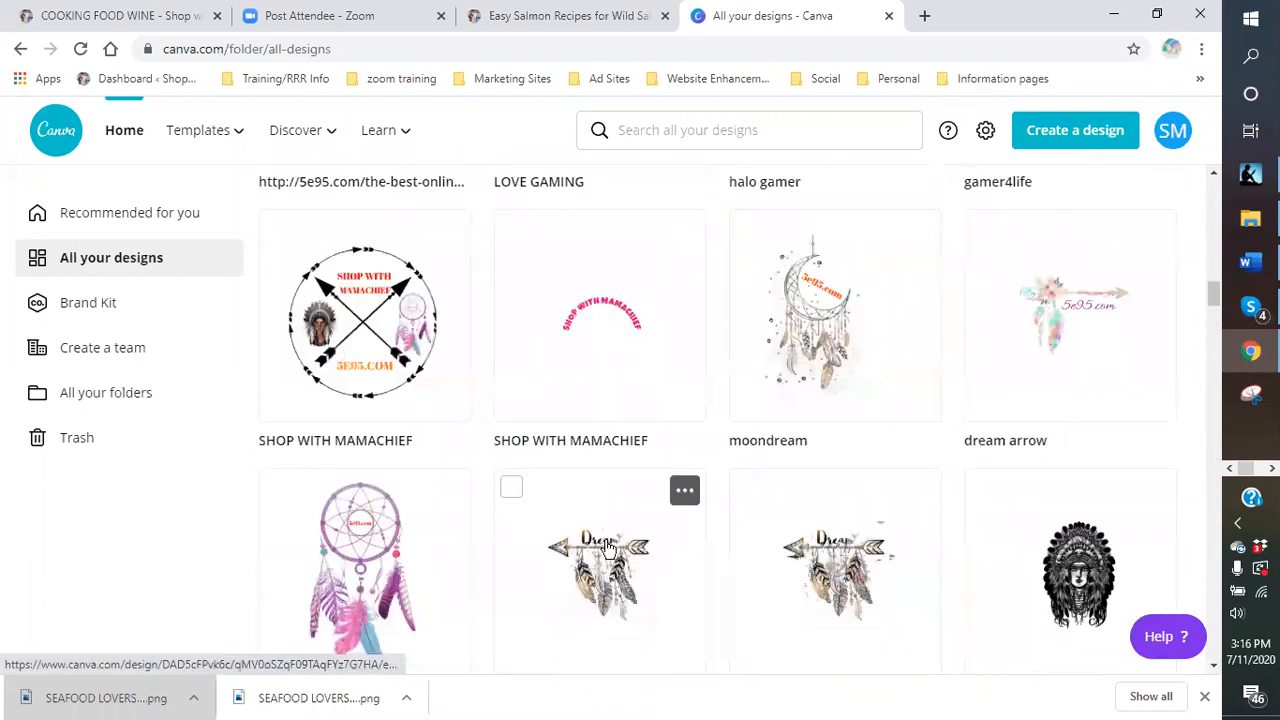
pyautogui.scroll(10, 600, 547)
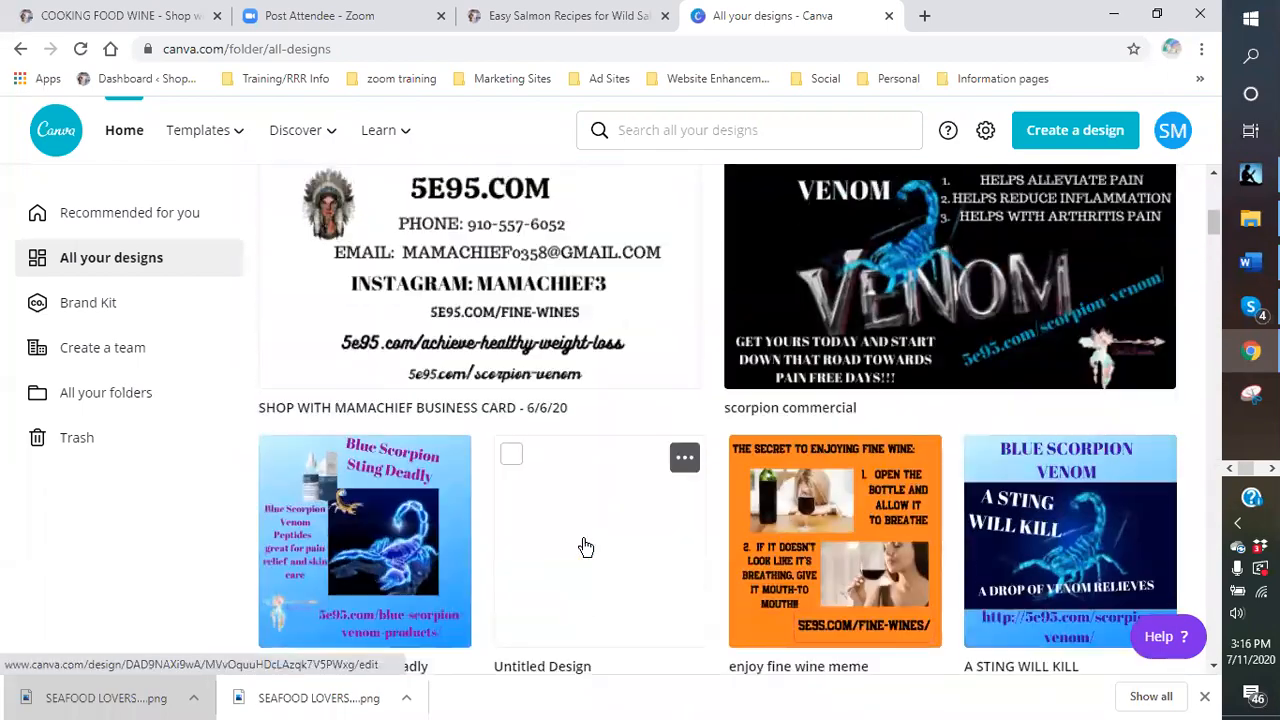
pyautogui.scroll(8, 586, 547)
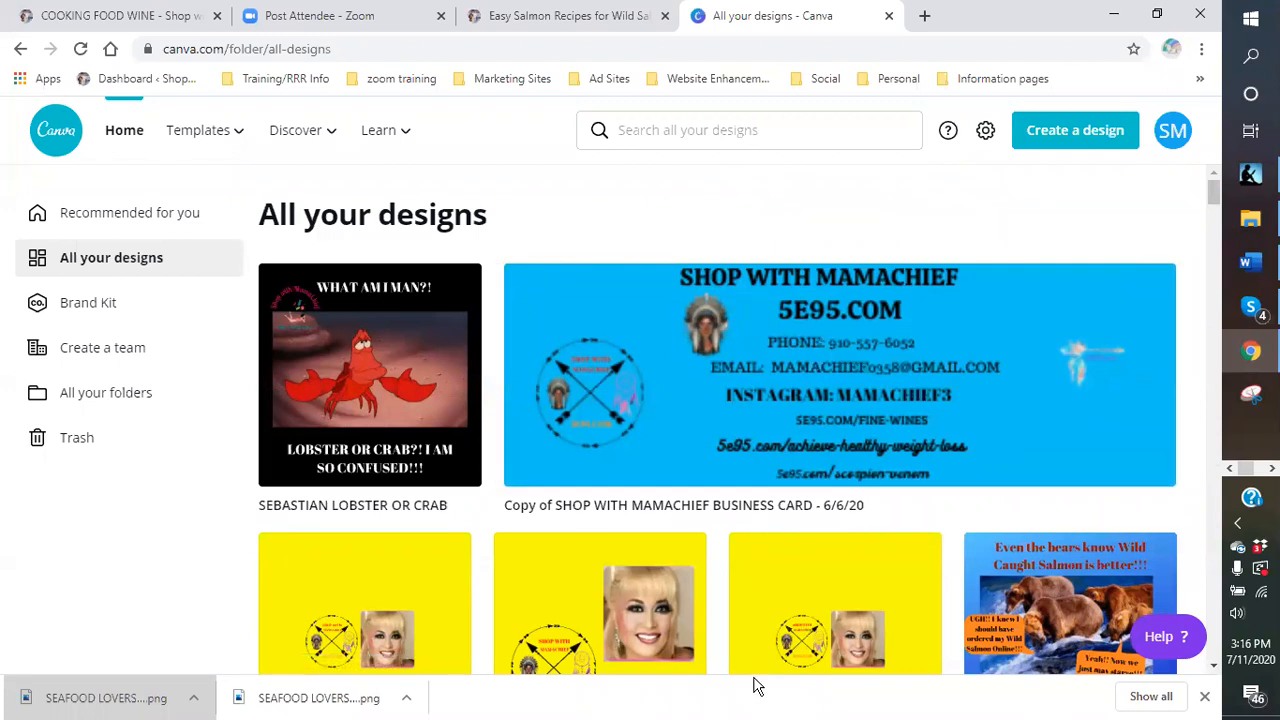
# Step: Switch to File Explorer, open the Dropbox blogging pictures folder and look through its topic subfolders
pyautogui.click(1252, 222)
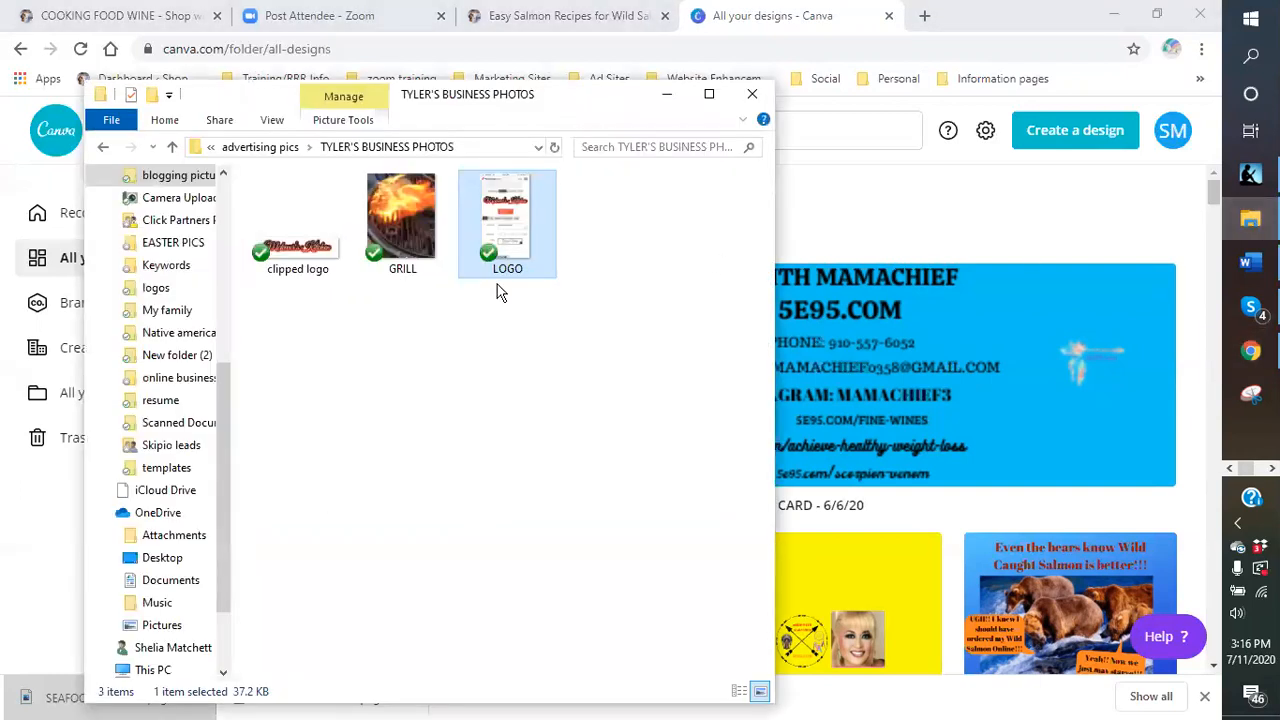
pyautogui.click(172, 185)
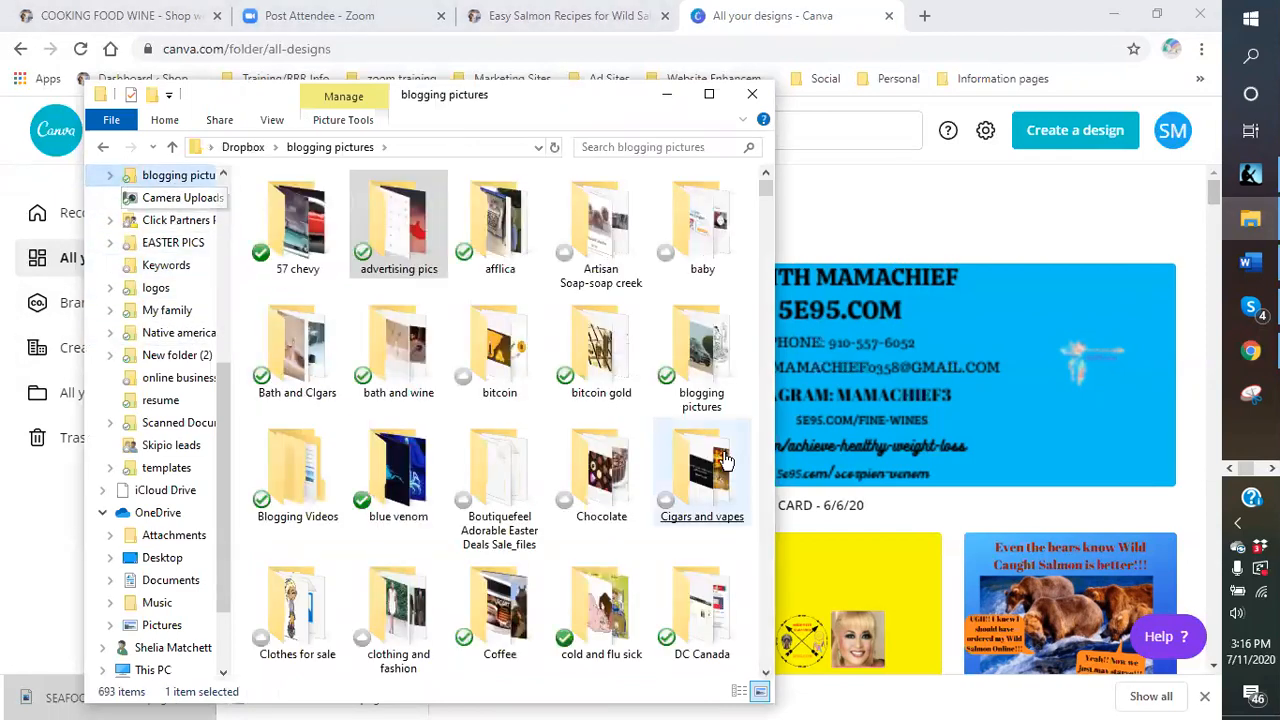
pyautogui.scroll(-15, 725, 460)
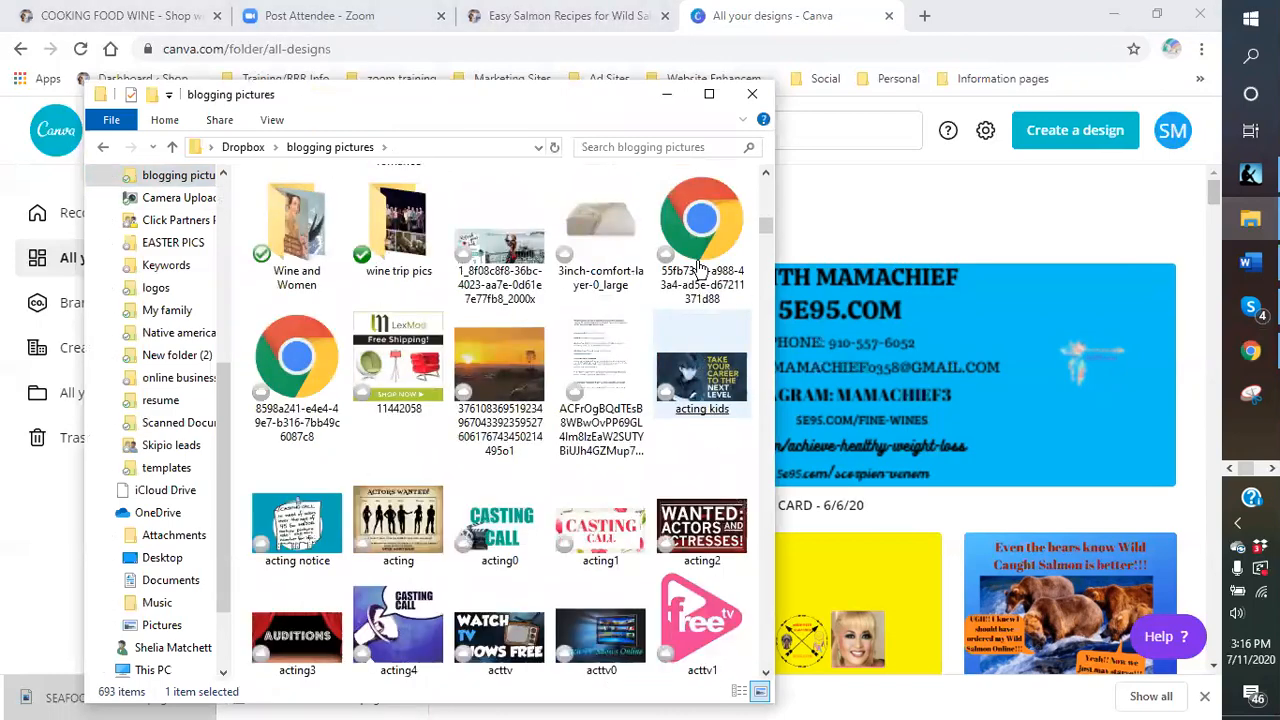
pyautogui.scroll(3, 690, 372)
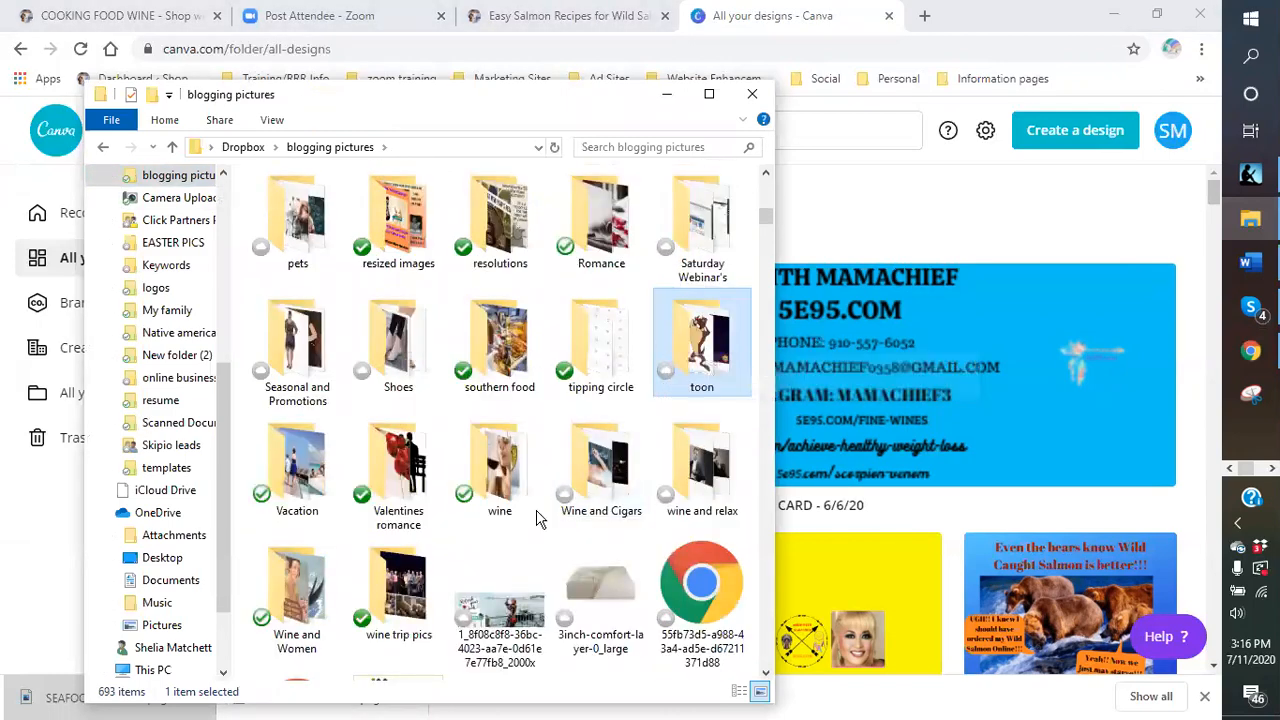
pyautogui.click(330, 580)
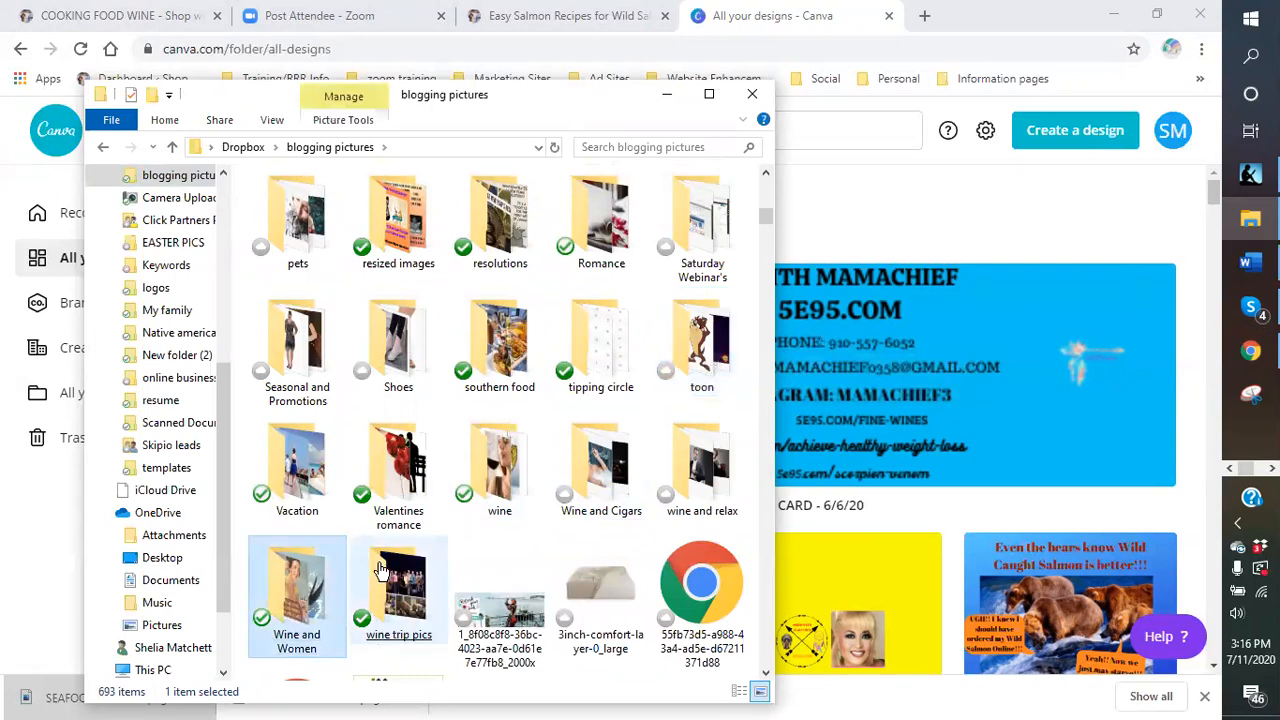
pyautogui.click(382, 568)
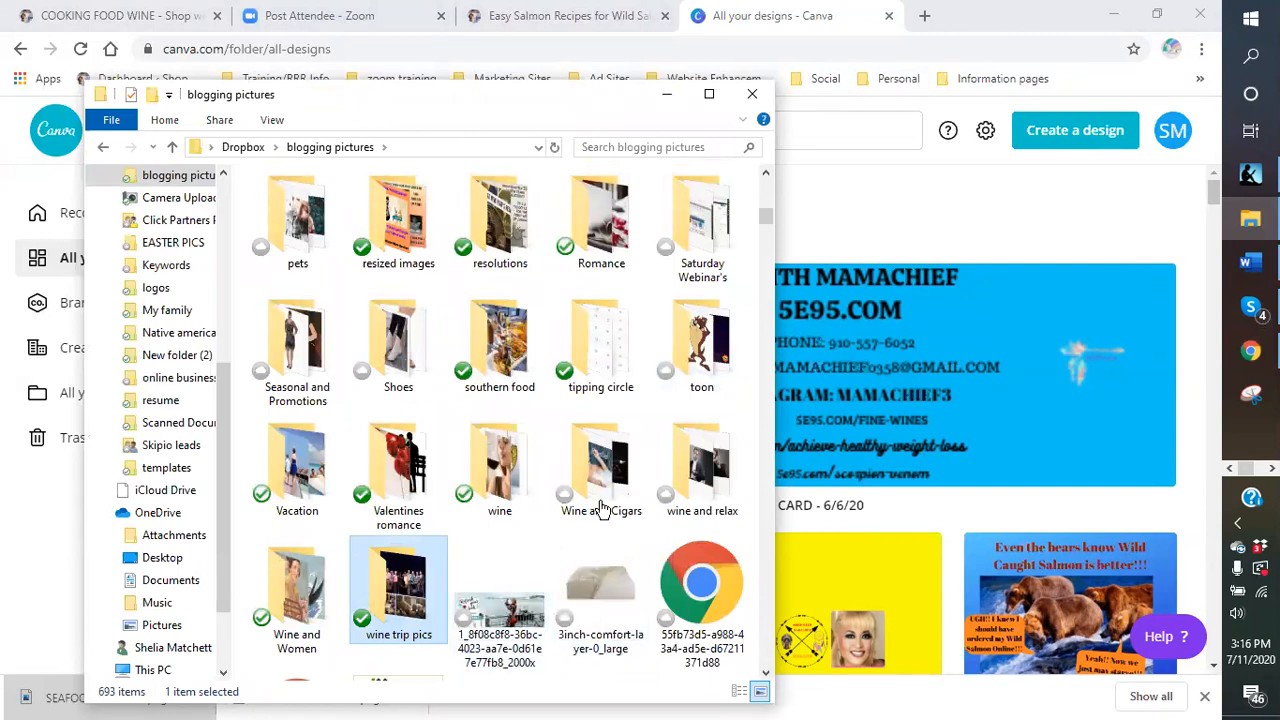
pyautogui.click(597, 335)
pyautogui.scroll(15, 597, 335)
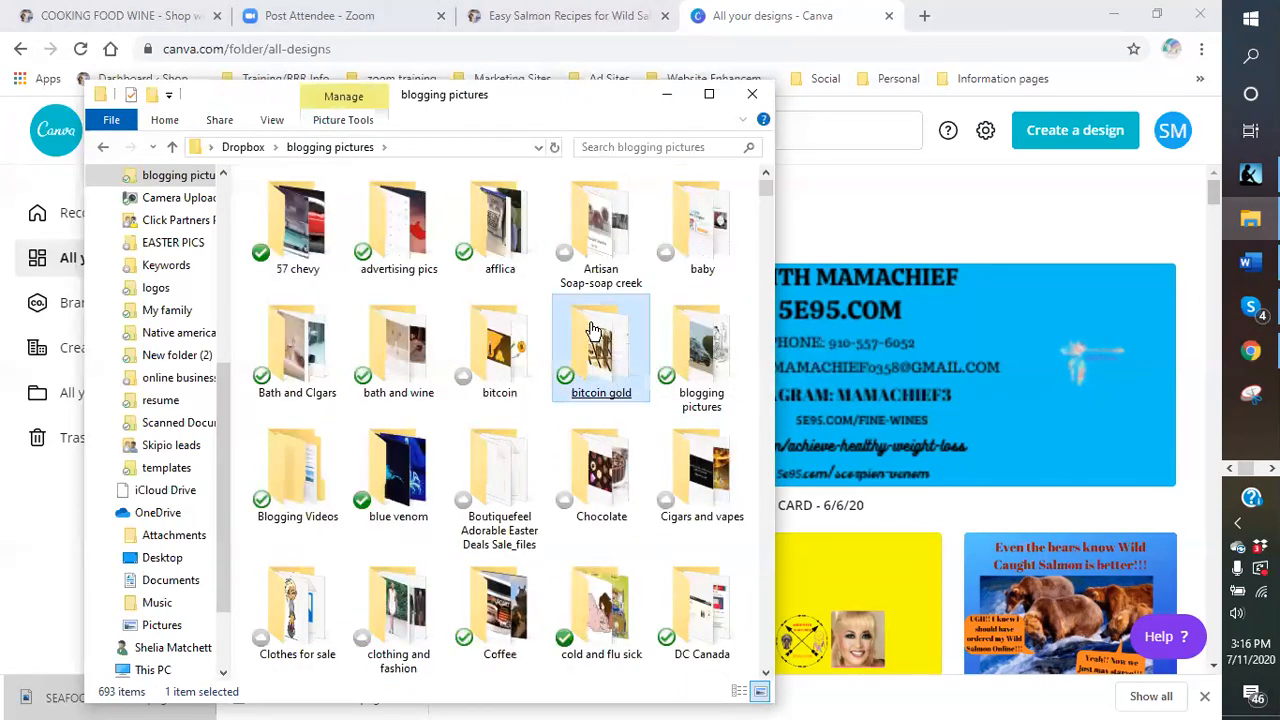
# Step: Find and open the logos subfolder within blogging pictures to view its saved graphics
pyautogui.scroll(-2, 593, 330)
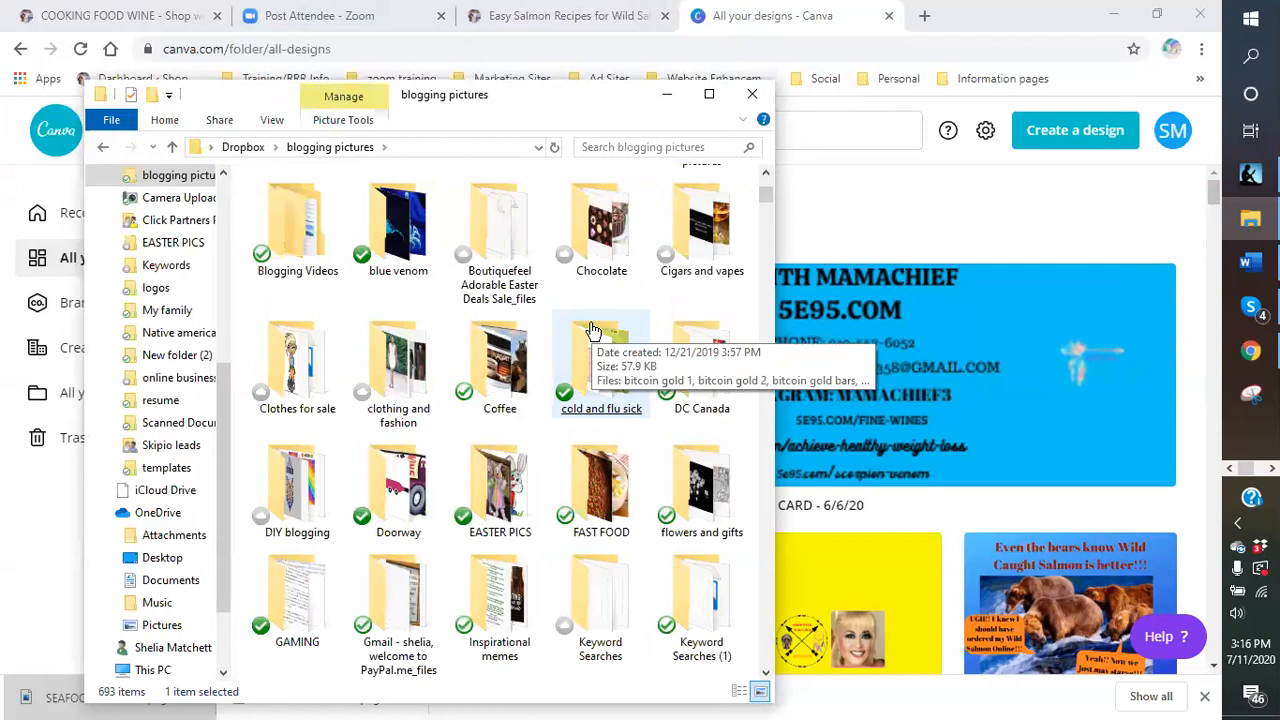
pyautogui.scroll(-3, 593, 330)
pyautogui.click(587, 332)
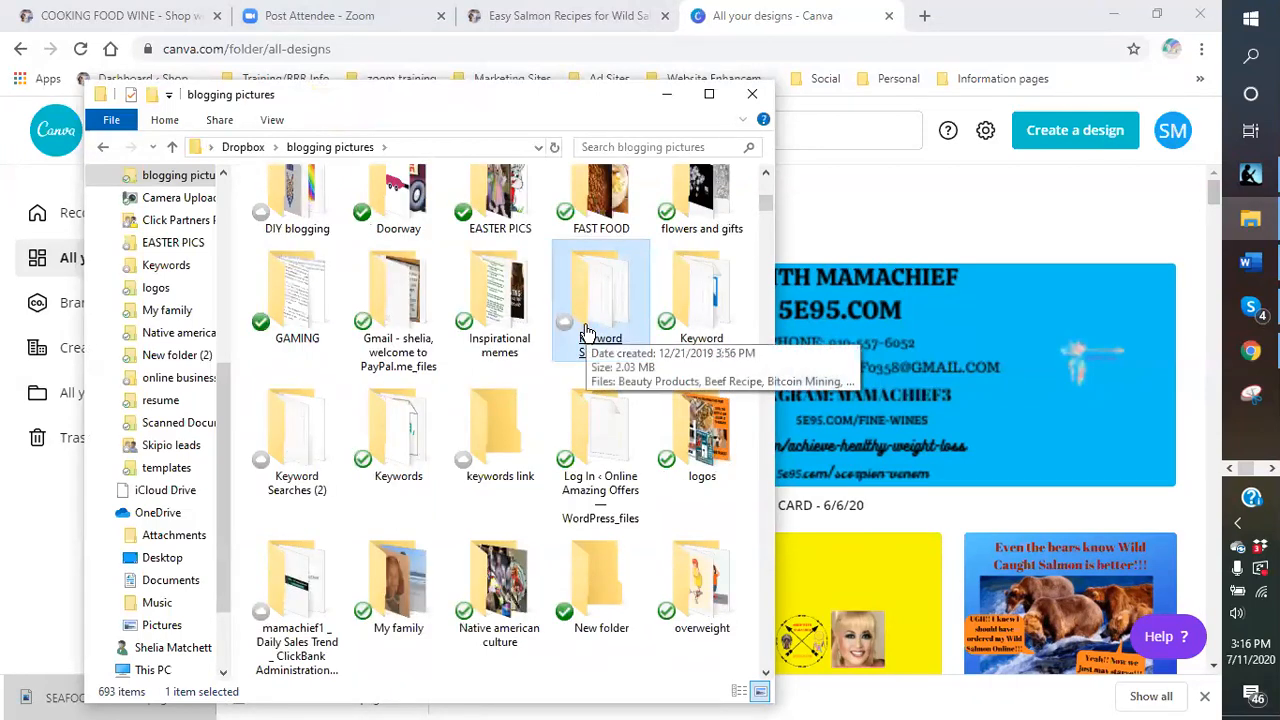
pyautogui.scroll(-3, 587, 332)
pyautogui.doubleClick(677, 214)
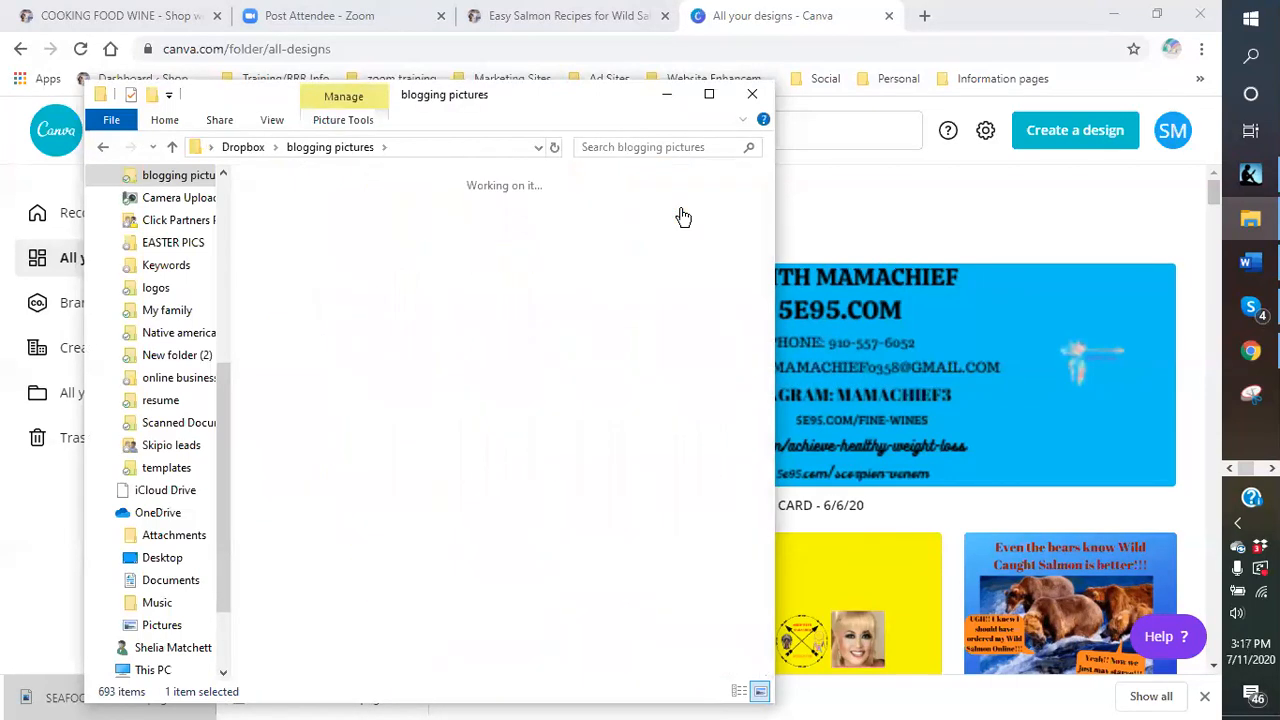
pyautogui.click(617, 325)
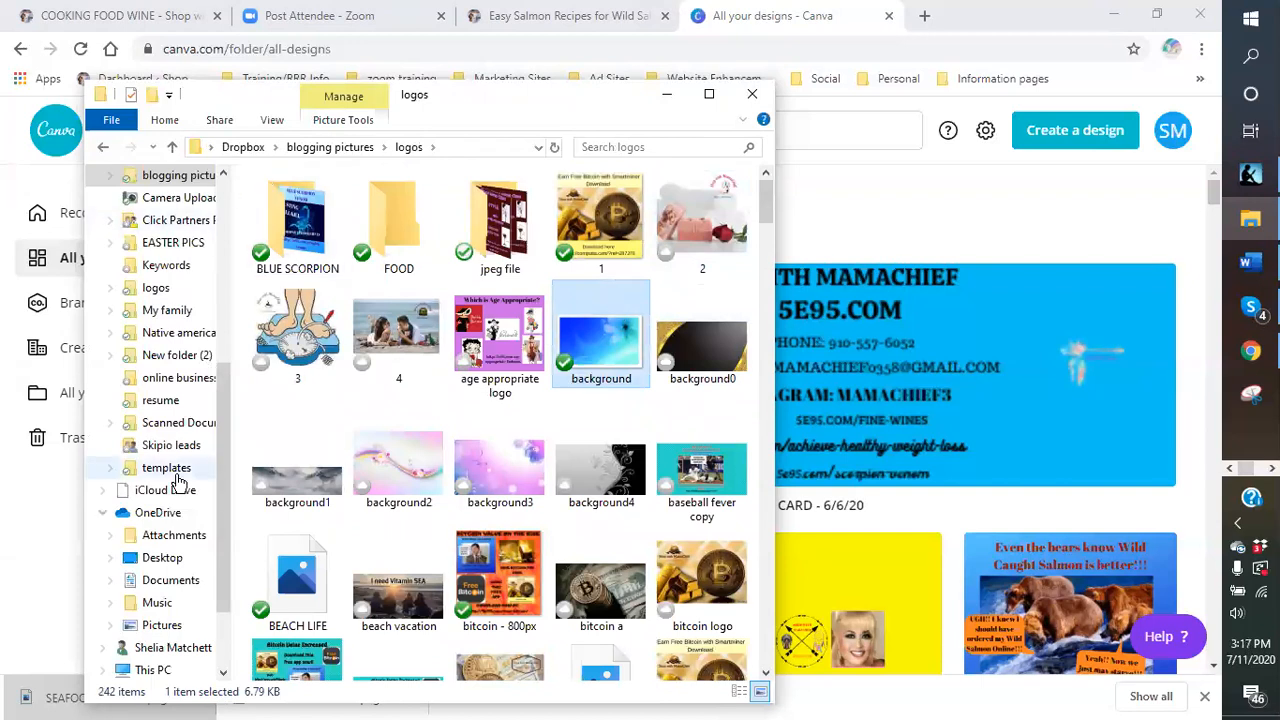
# Step: Open the wild salmon subfolder of the main Dropbox logos folder to check the saved designs, and return to Canva
pyautogui.click(152, 289)
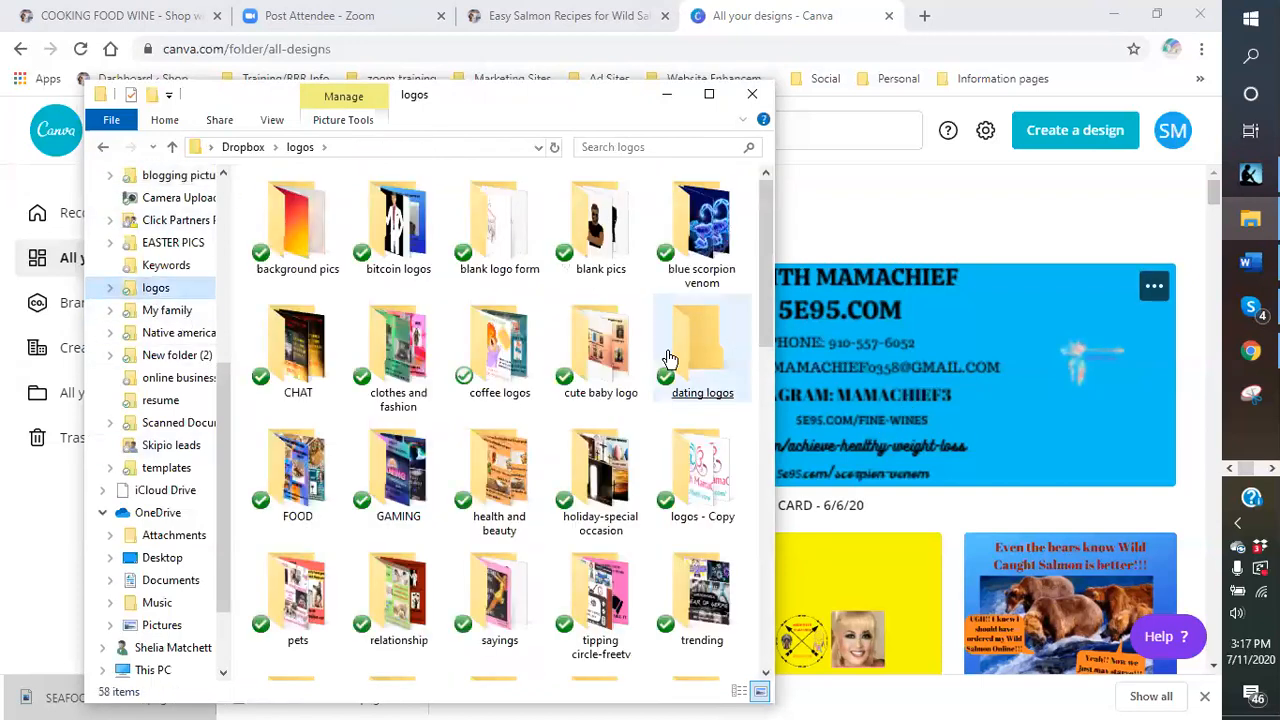
pyautogui.scroll(-3, 660, 365)
pyautogui.click(646, 372)
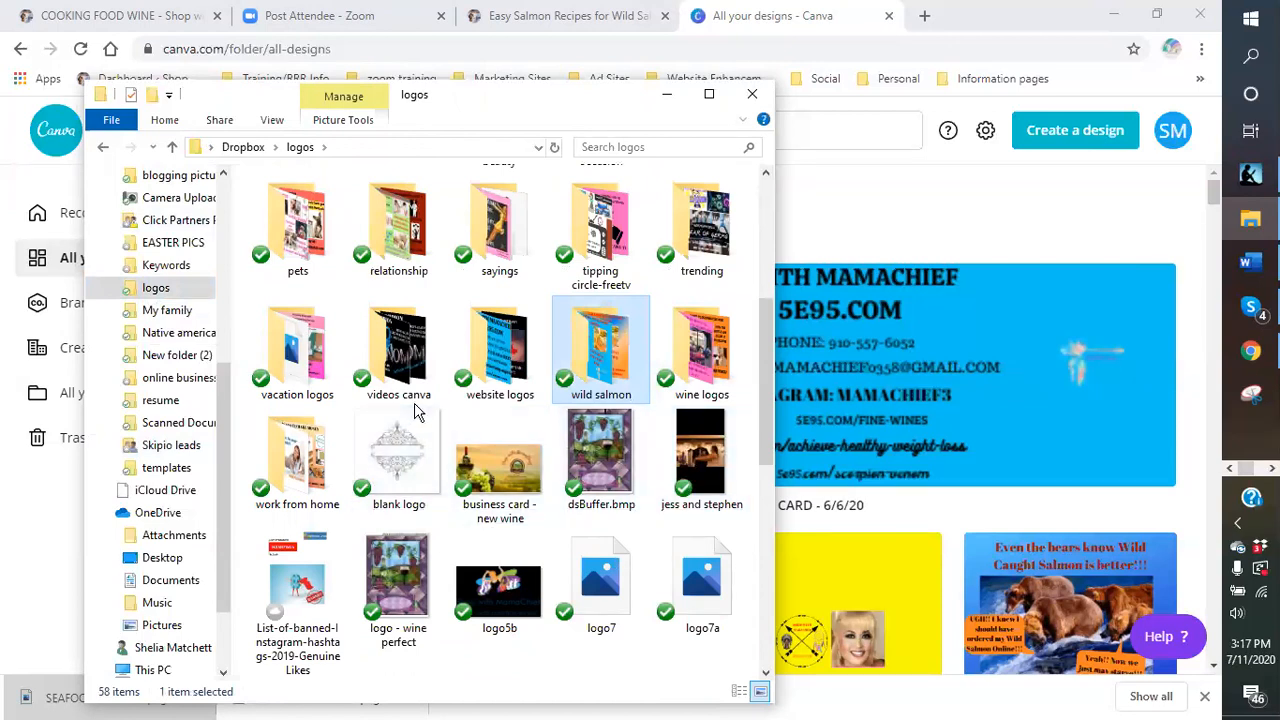
pyautogui.doubleClick(613, 367)
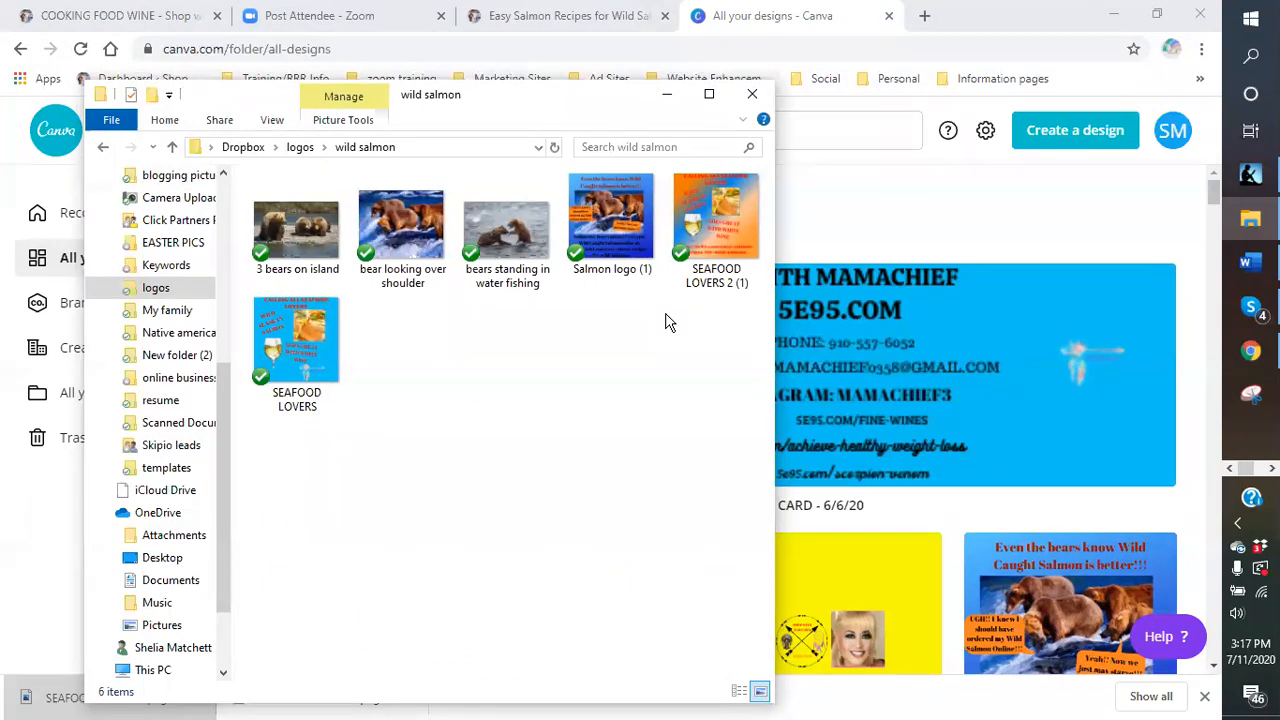
pyautogui.click(997, 214)
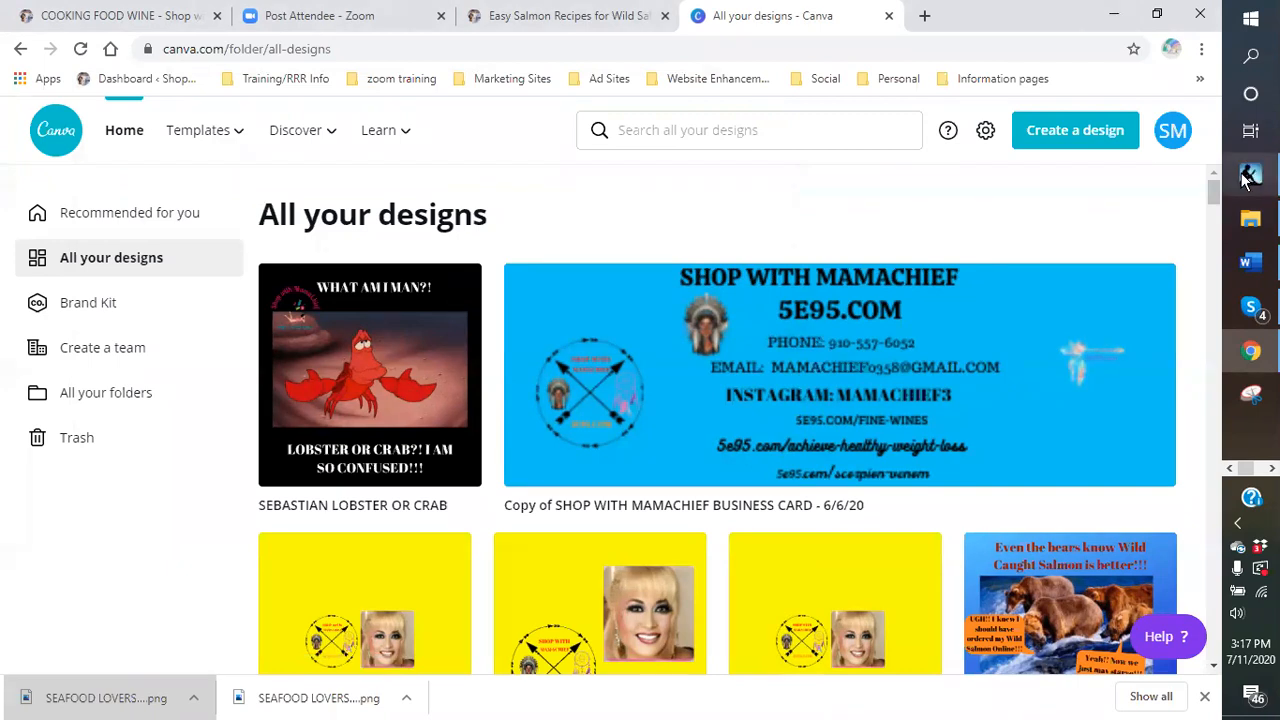
pyautogui.moveTo(1254, 224)
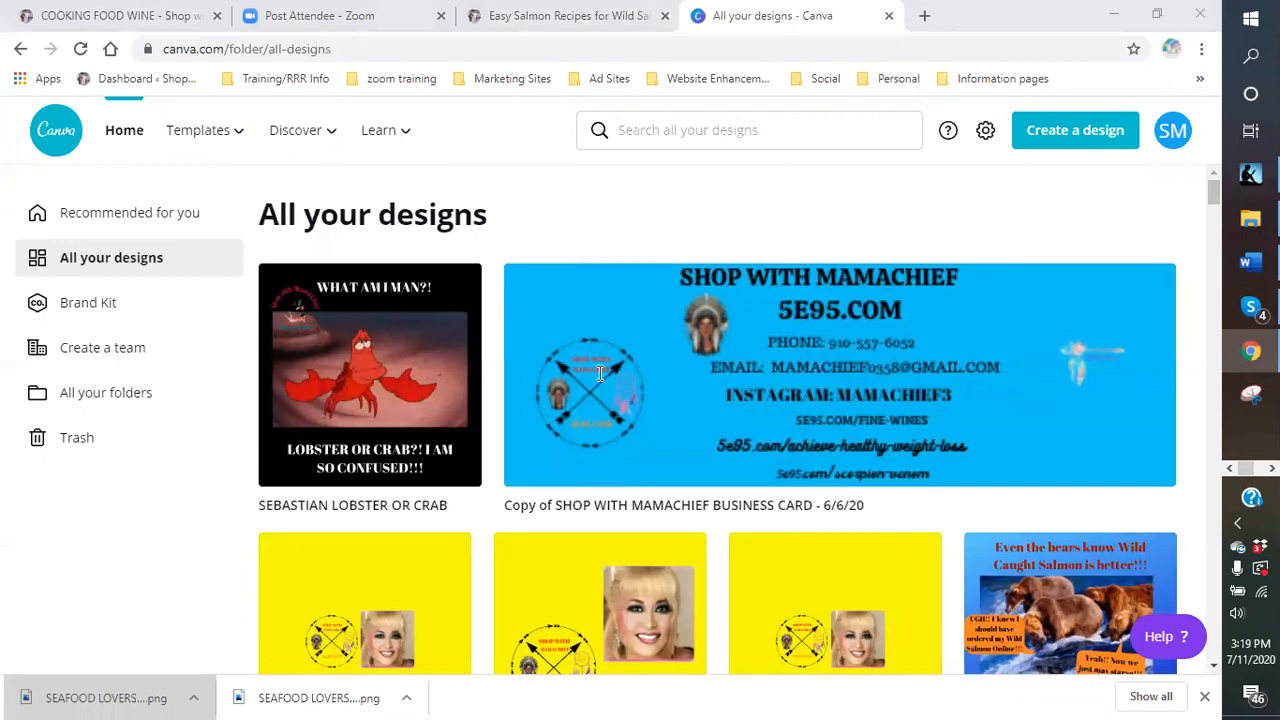
pyautogui.scroll(-1, 1022, 363)
pyautogui.scroll(-3, 1022, 363)
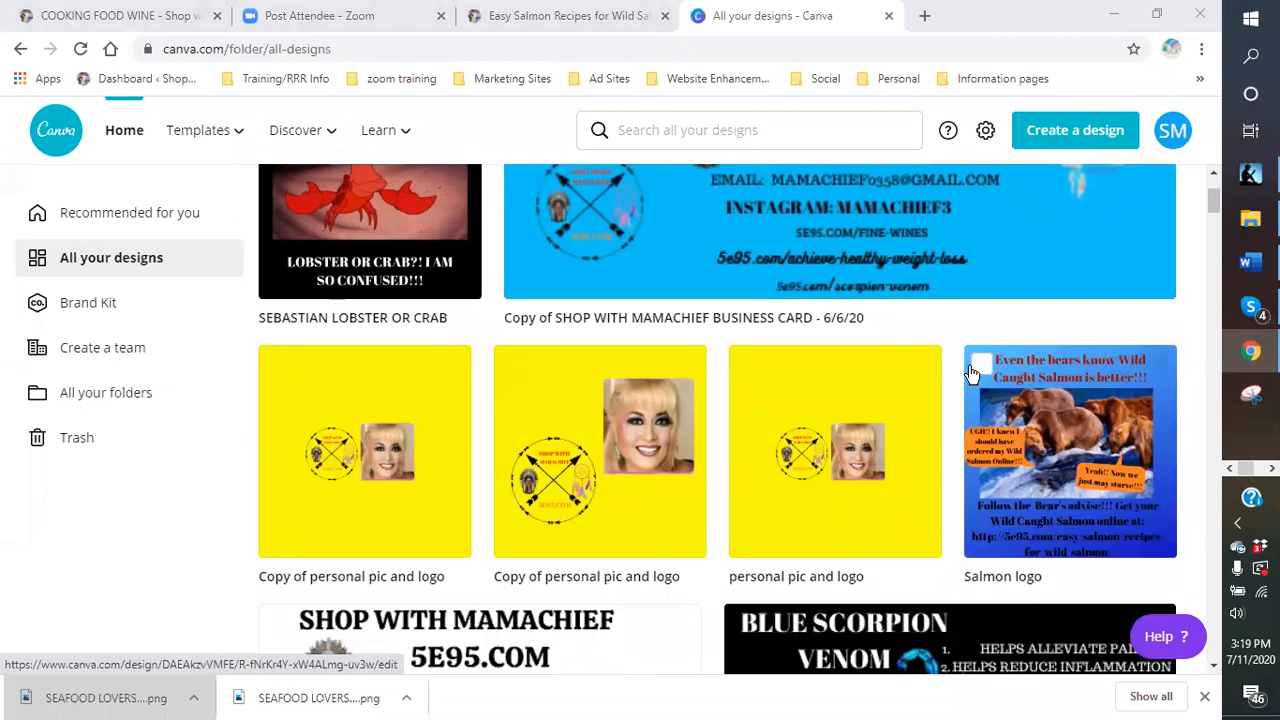
pyautogui.scroll(3, 968, 372)
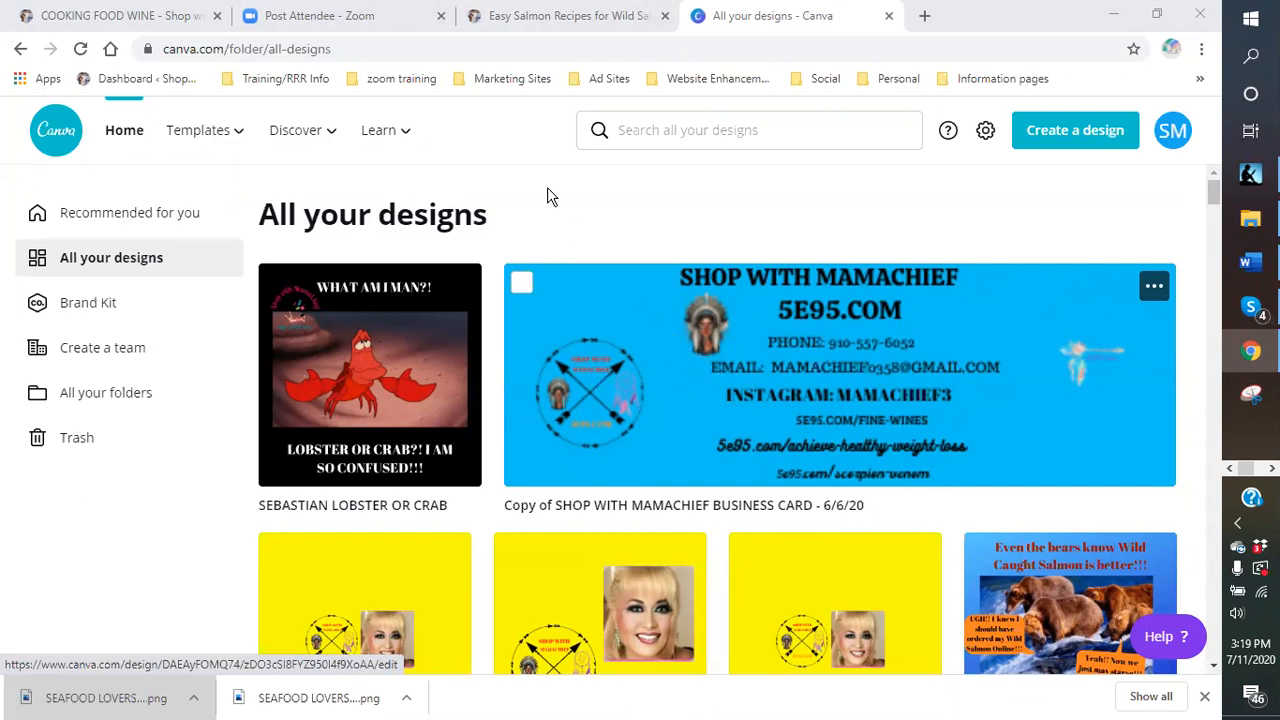
# Step: Open Facebook in a new browser tab from the social bookmarks
pyautogui.click(925, 17)
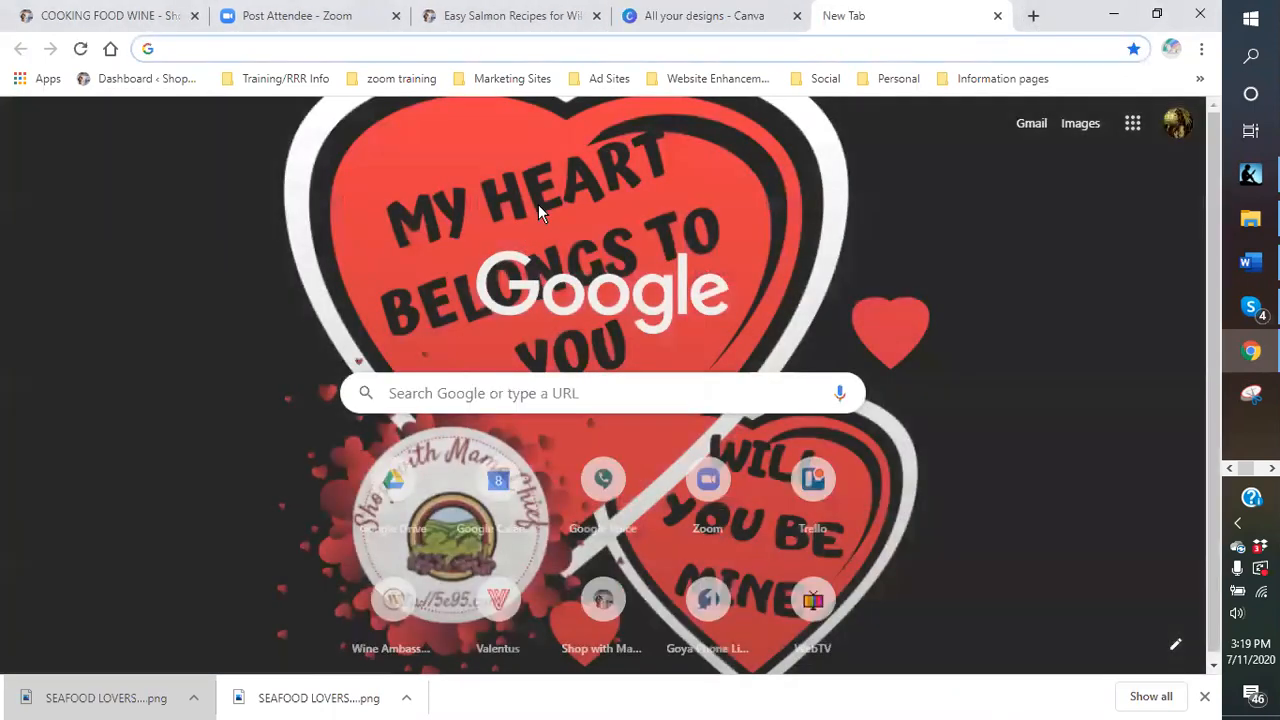
pyautogui.click(819, 82)
pyautogui.click(831, 104)
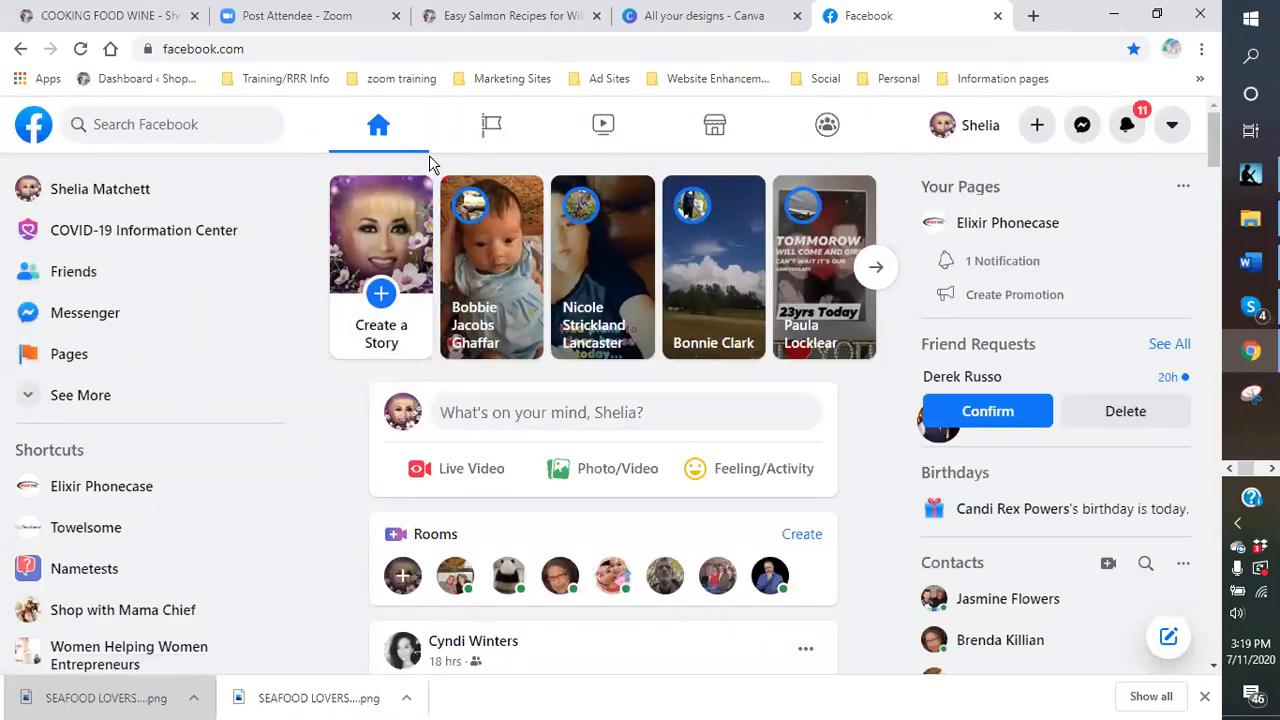
# Step: Refresh the Facebook home feed and open the account's own profile to view its family collage cover photo
pyautogui.click(977, 128)
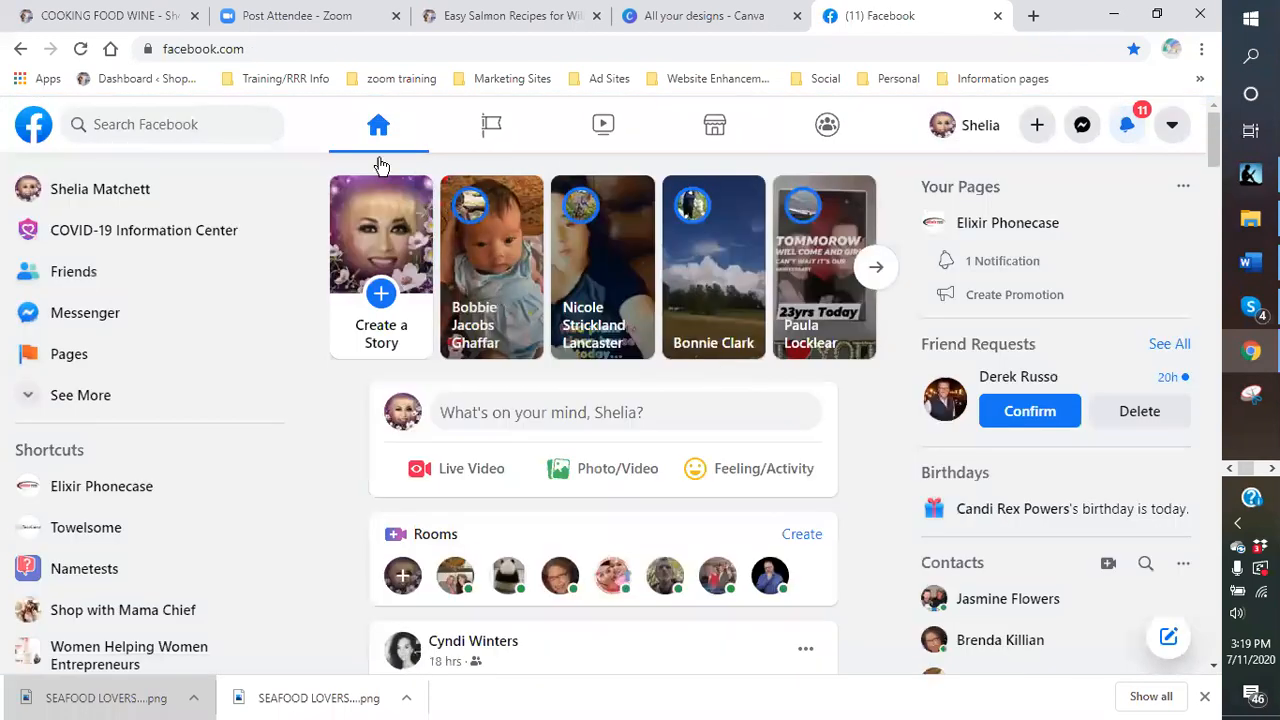
pyautogui.click(379, 137)
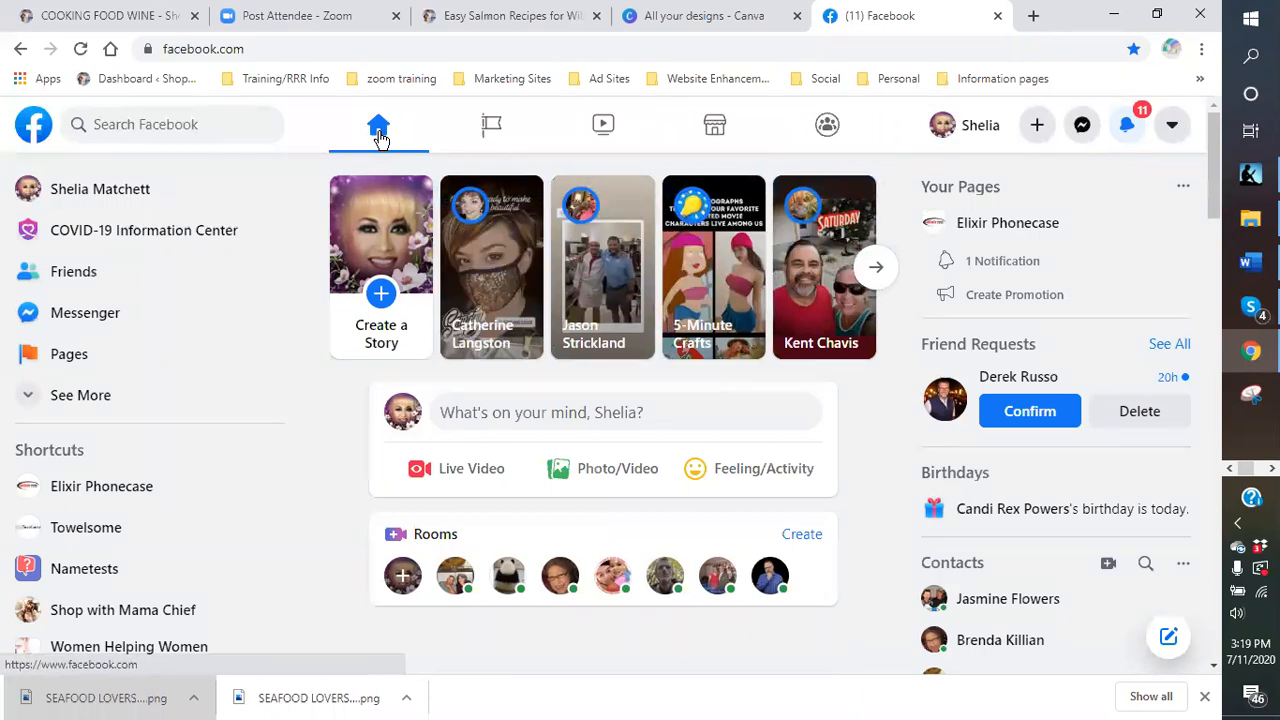
pyautogui.click(379, 137)
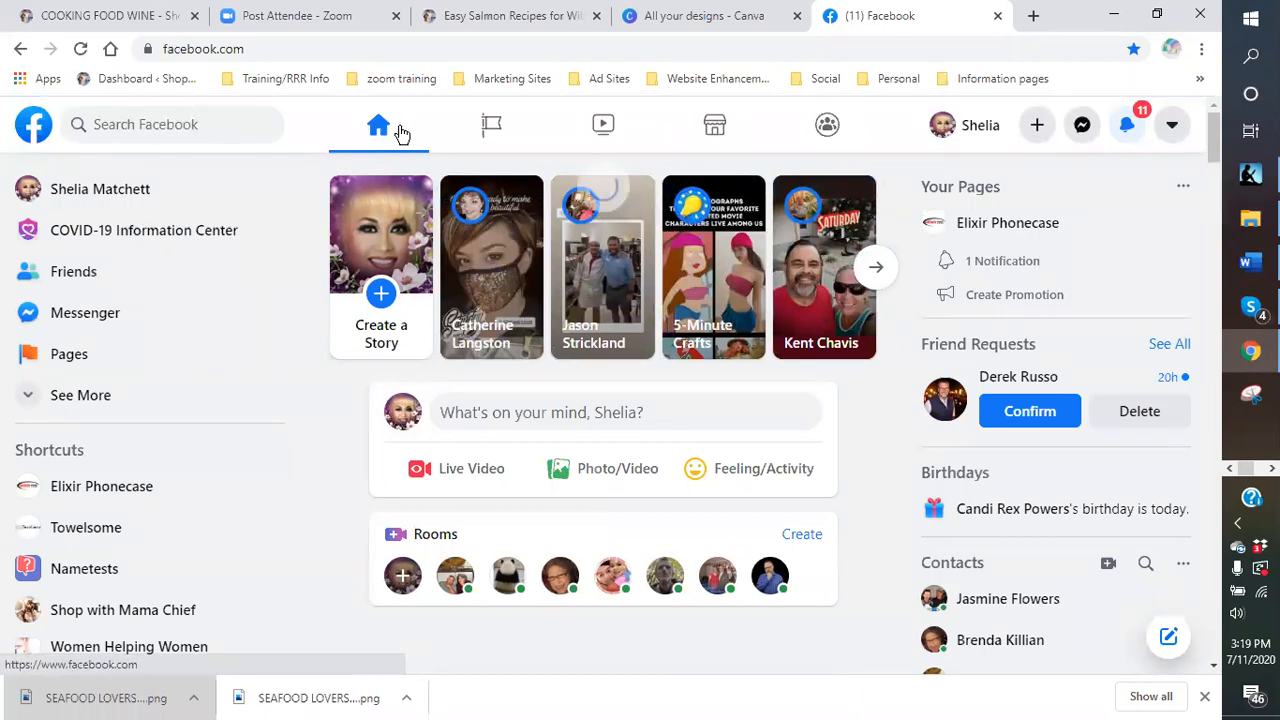
pyautogui.click(960, 132)
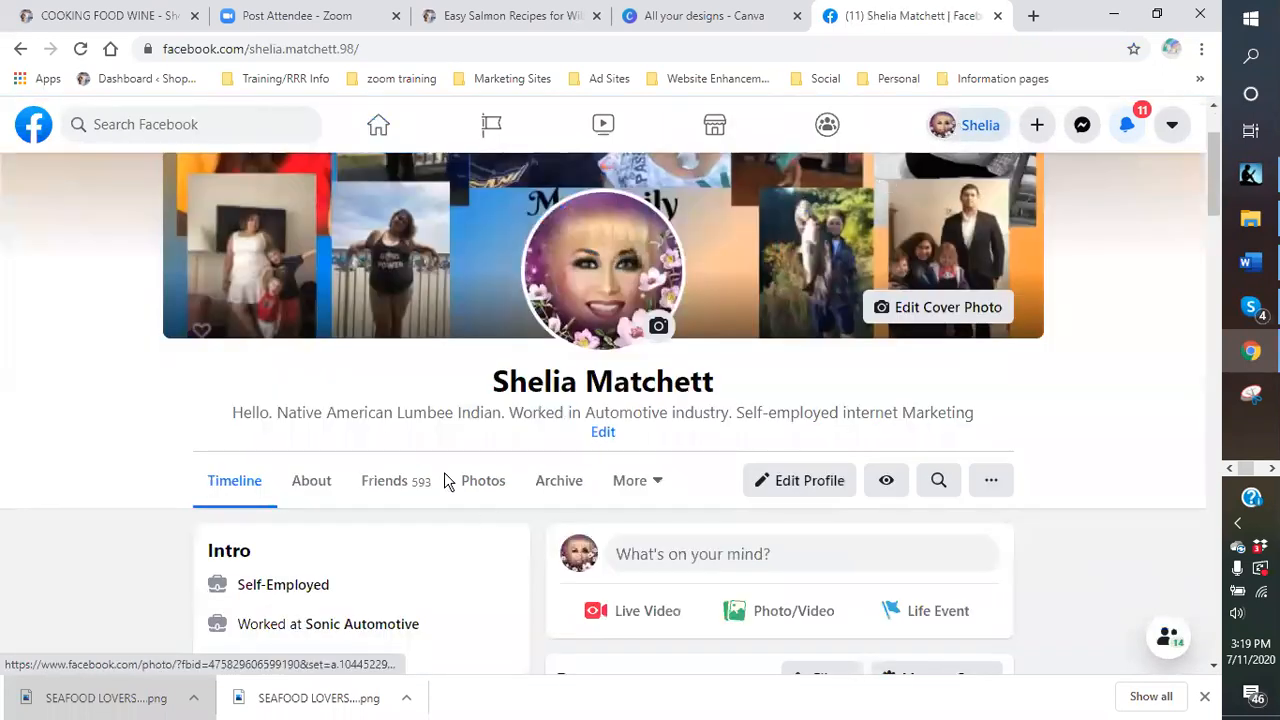
pyautogui.scroll(2, 1040, 368)
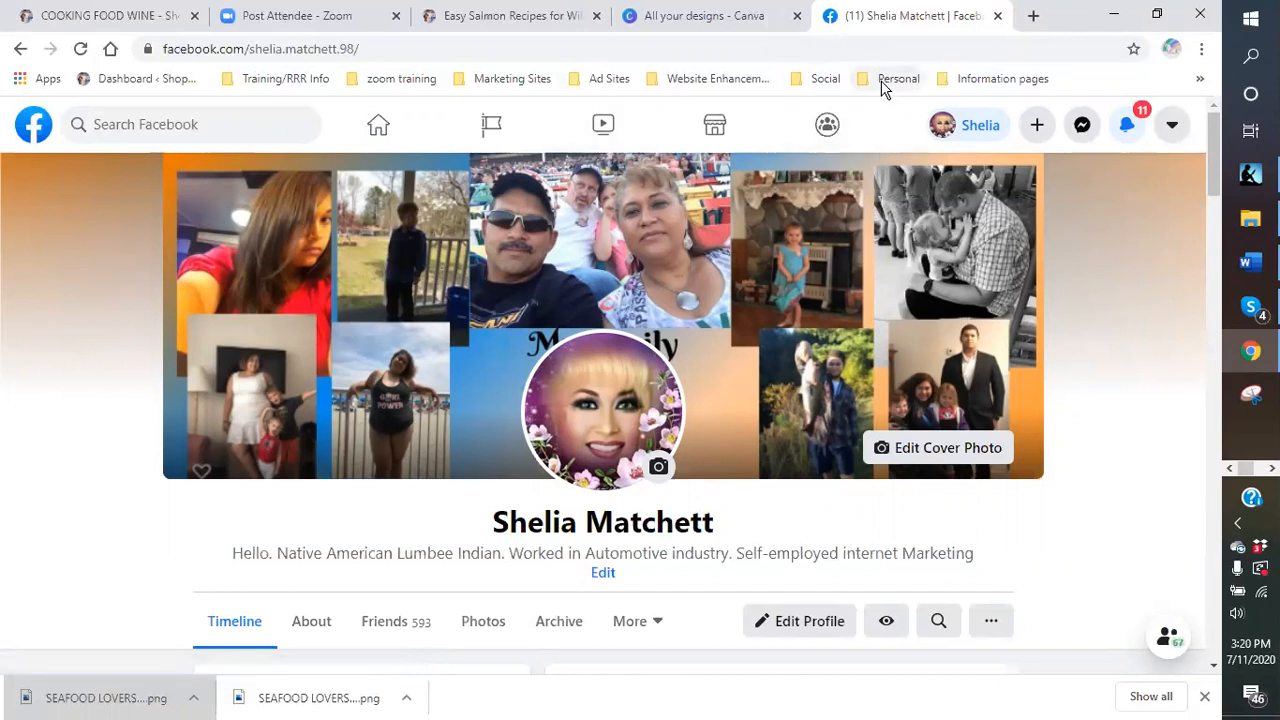
# Step: Open Parler from the social bookmarks to view its feed, and return to the Canva designs page
pyautogui.click(818, 80)
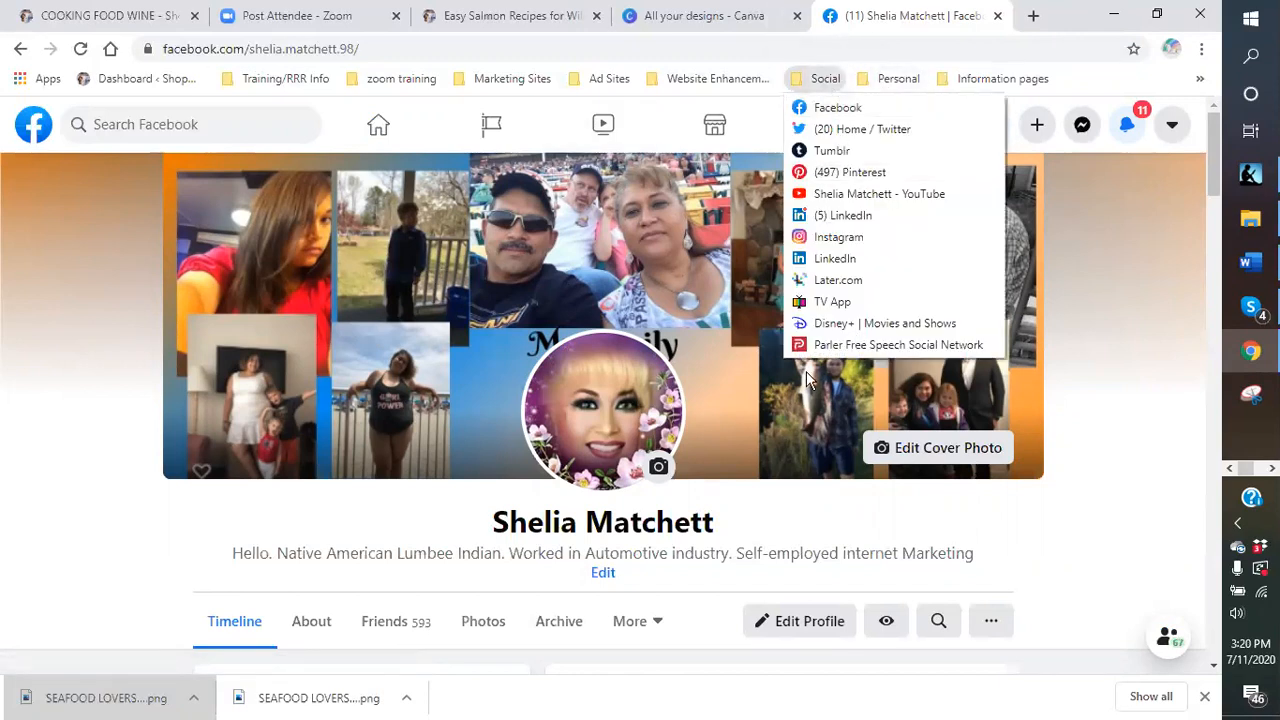
pyautogui.click(830, 343)
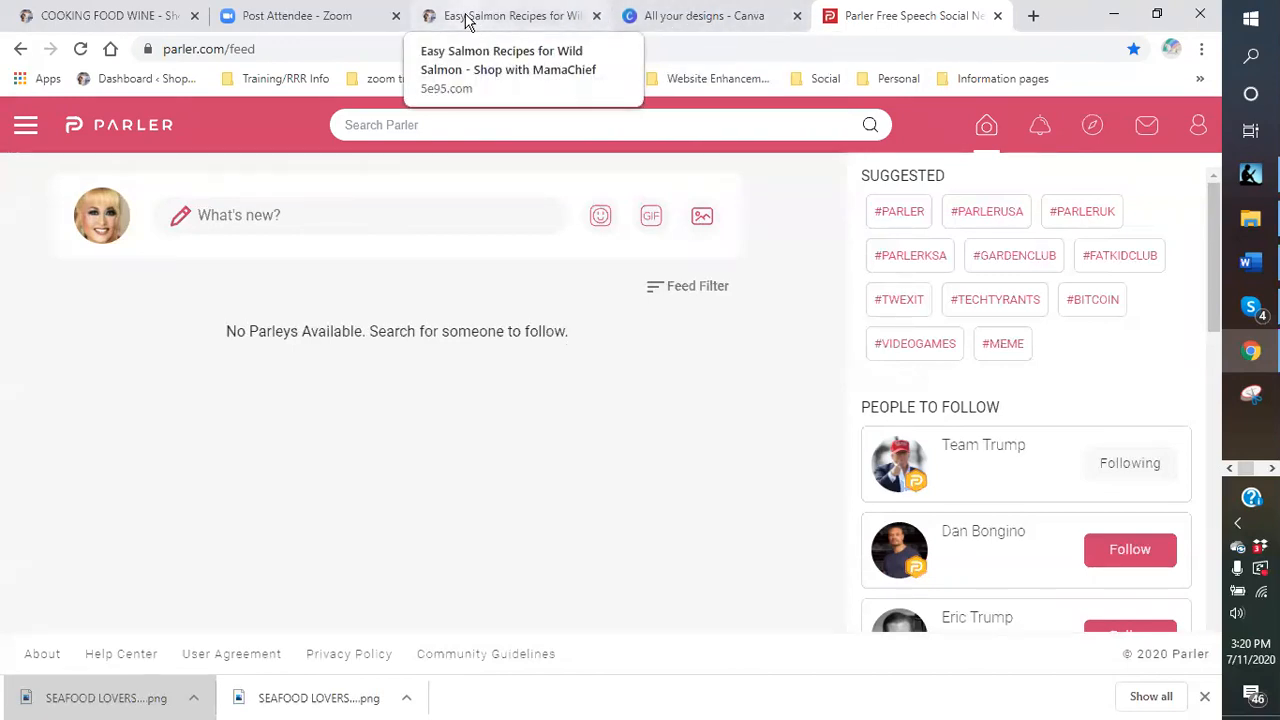
pyautogui.click(689, 20)
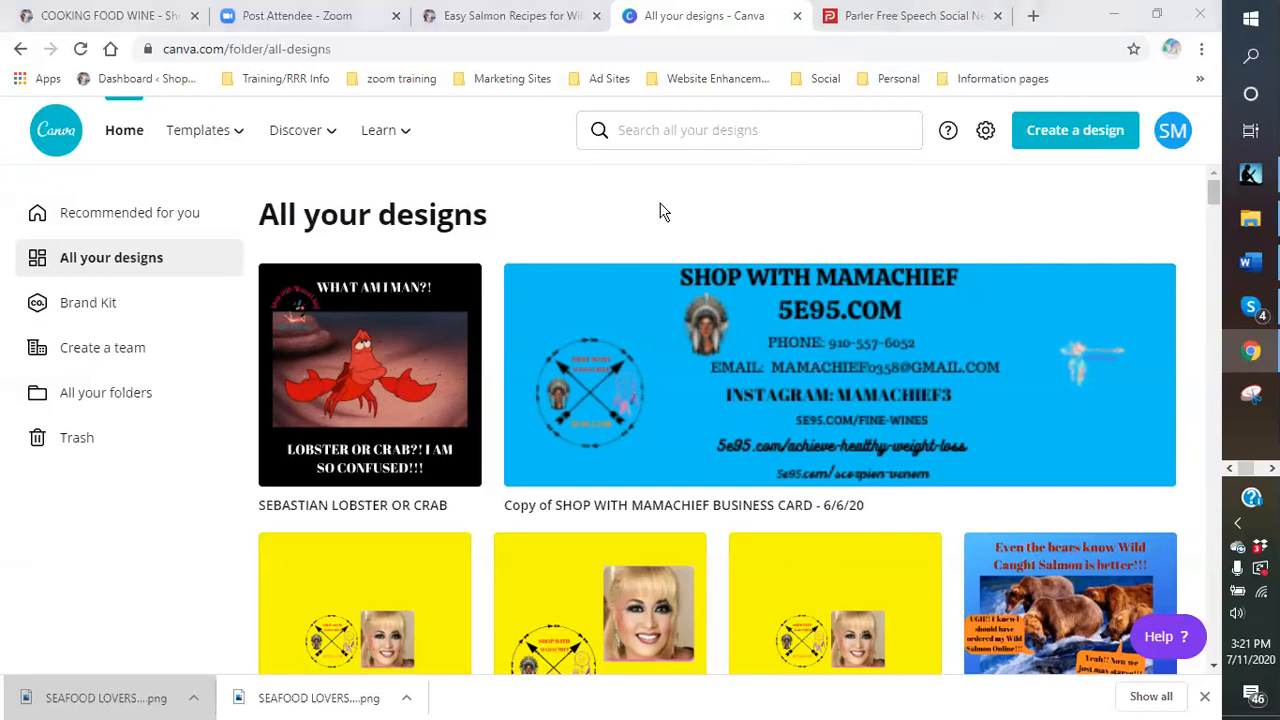
# Step: Switch to the Easy Salmon Recipes for Wild Salmon web page and open it in the WordPress page editor
pyautogui.click(68, 18)
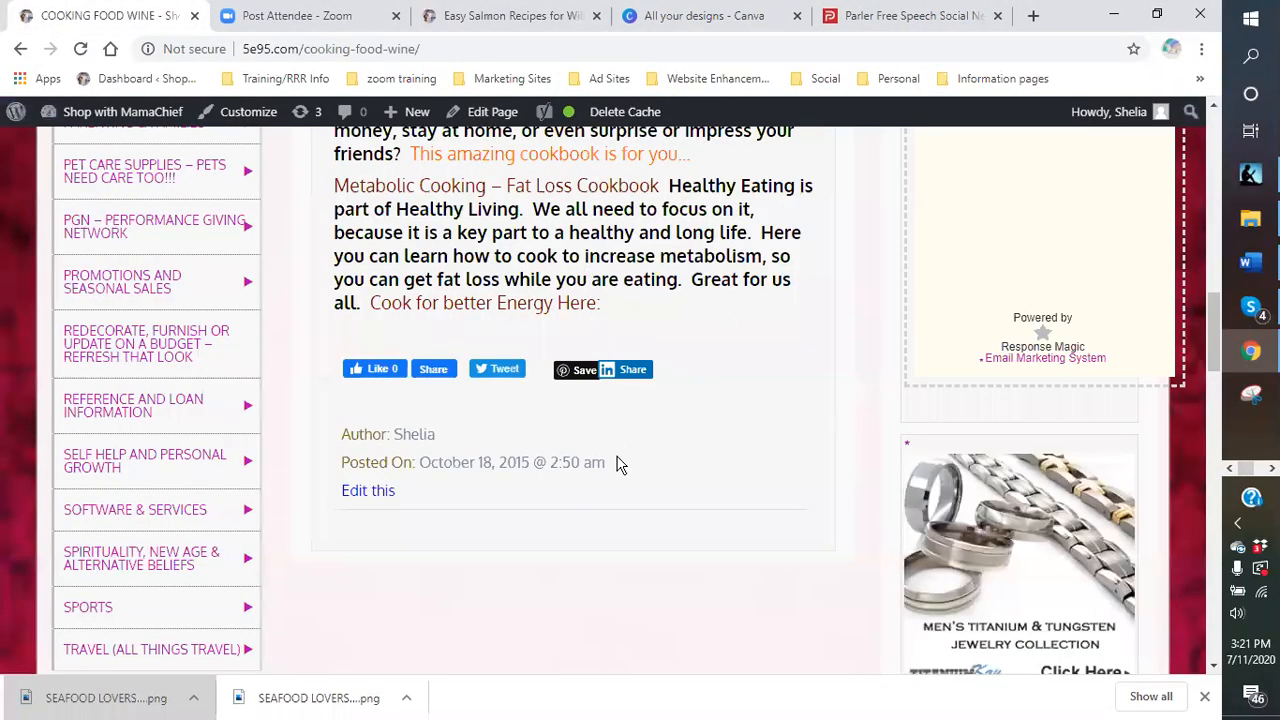
pyautogui.click(505, 16)
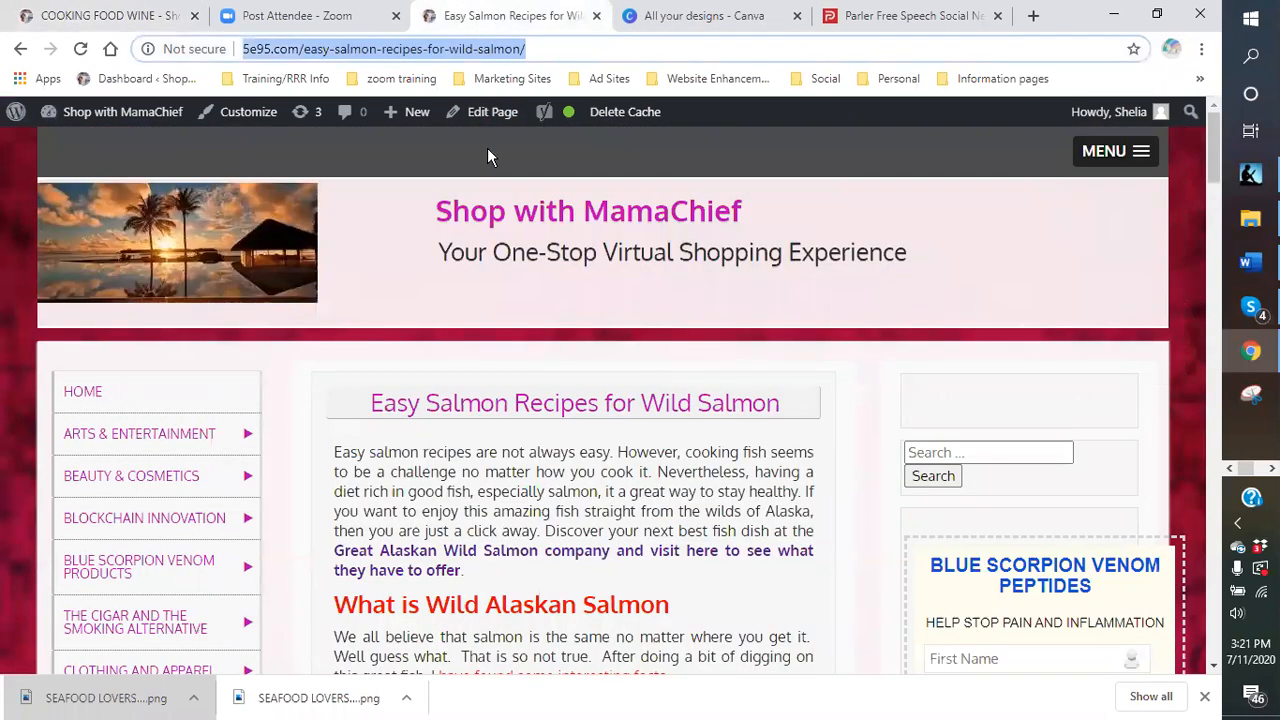
pyautogui.scroll(-1, 487, 155)
pyautogui.click(481, 116)
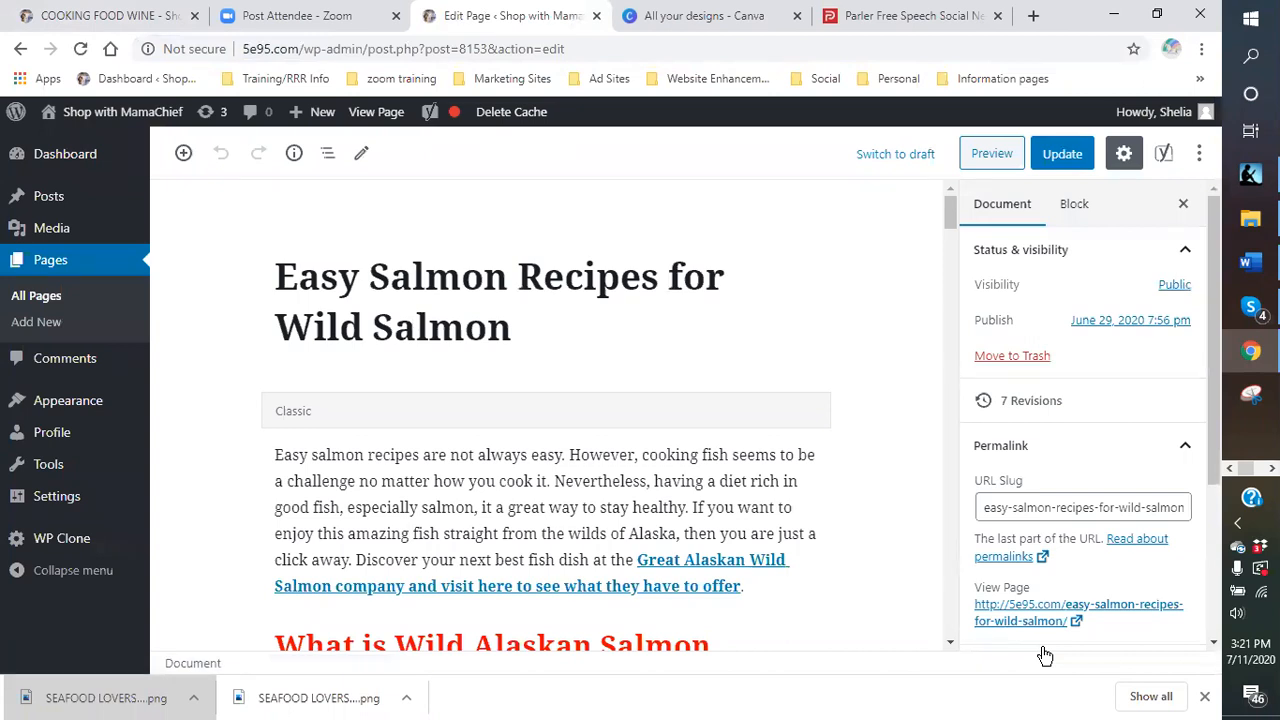
# Step: Open the block inserter above the "What is Wild Alaskan Salmon" heading and expand Common Blocks to view its options
pyautogui.scroll(-2, 680, 375)
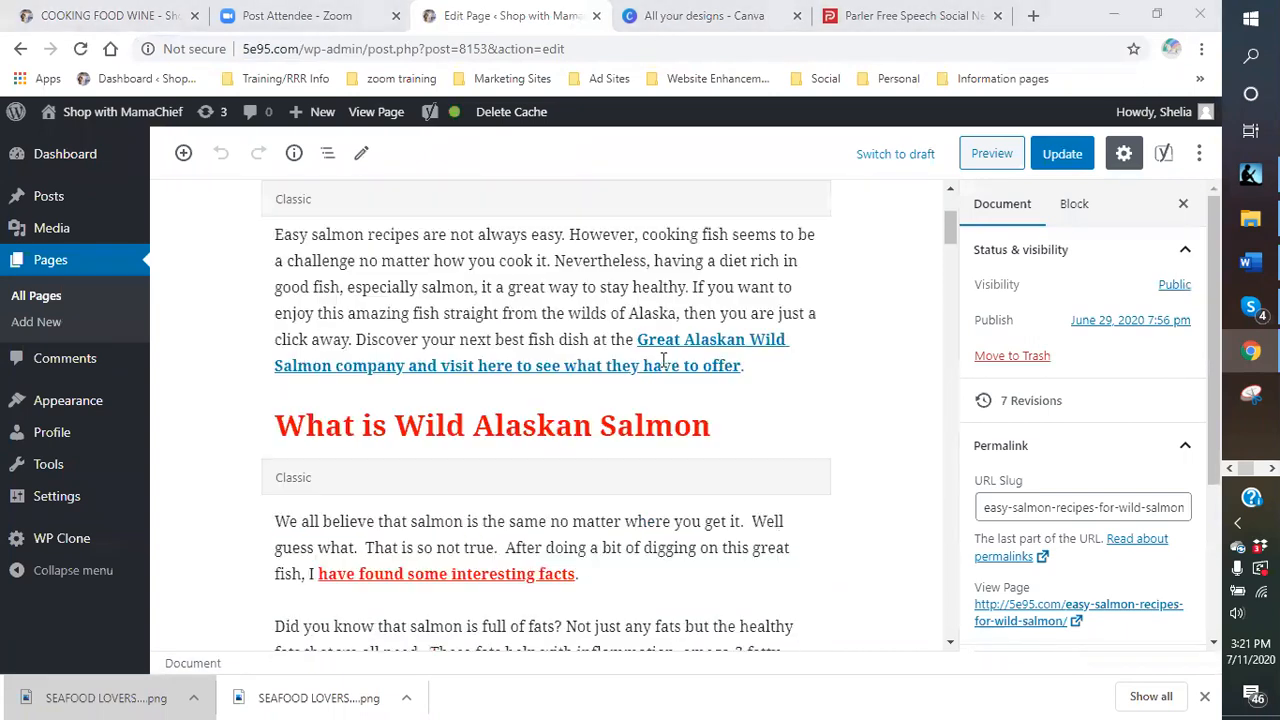
pyautogui.scroll(-1, 540, 362)
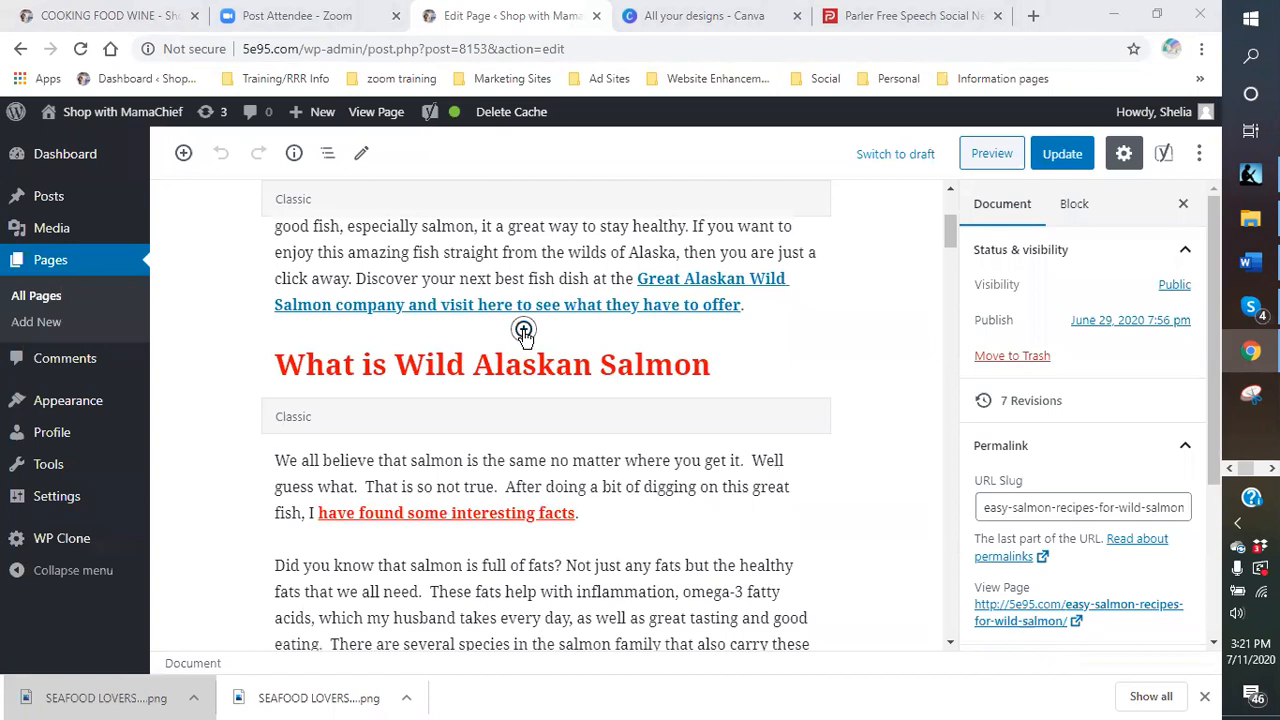
pyautogui.click(523, 331)
pyautogui.scroll(-1, 470, 355)
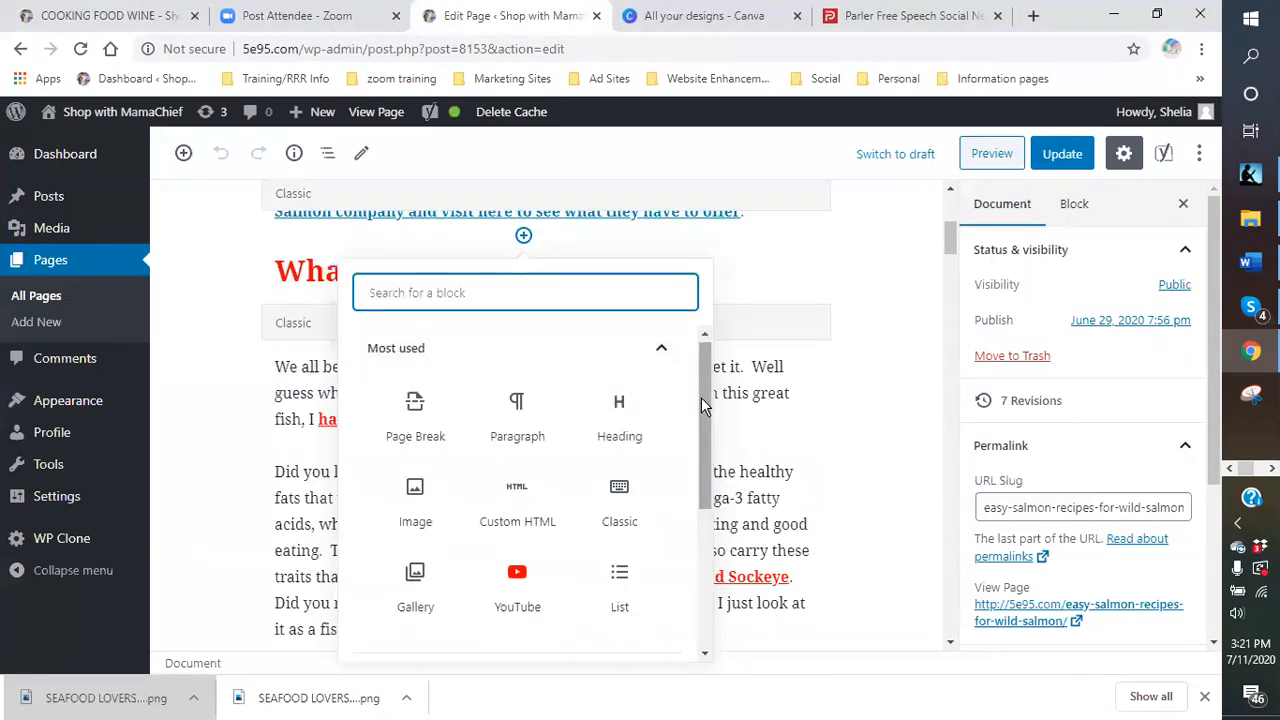
pyautogui.scroll(-3, 701, 397)
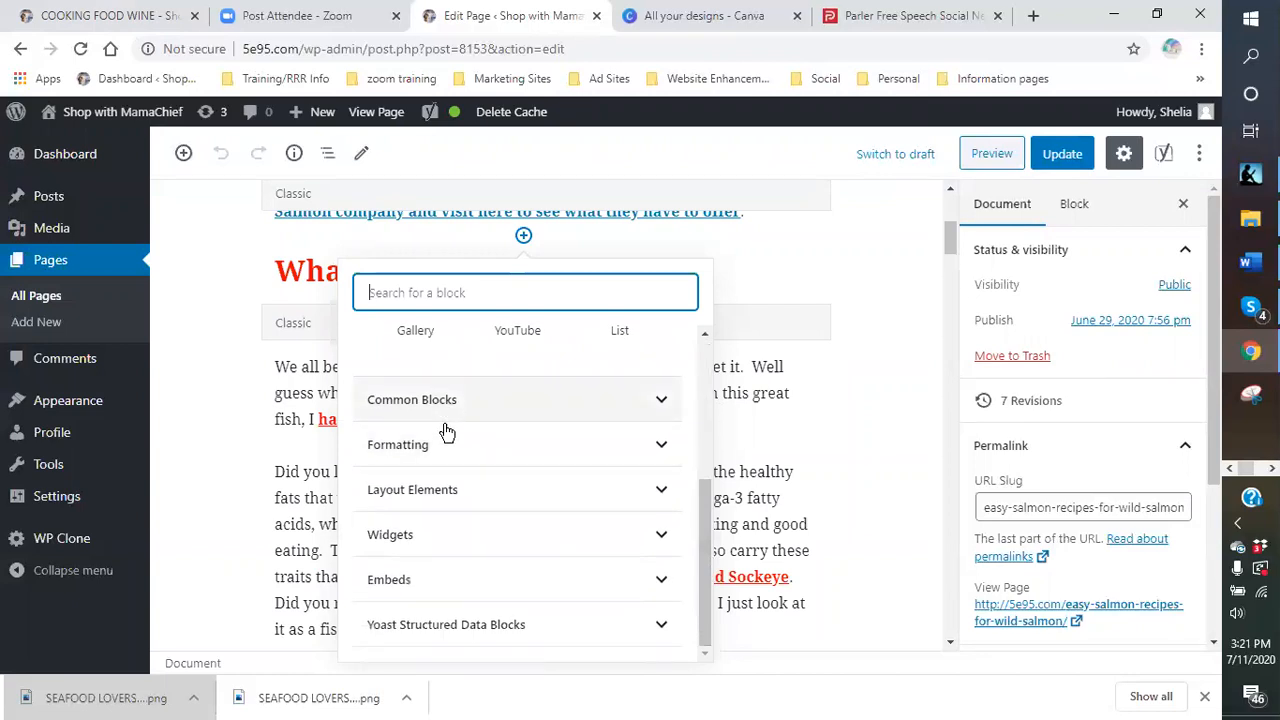
pyautogui.click(662, 401)
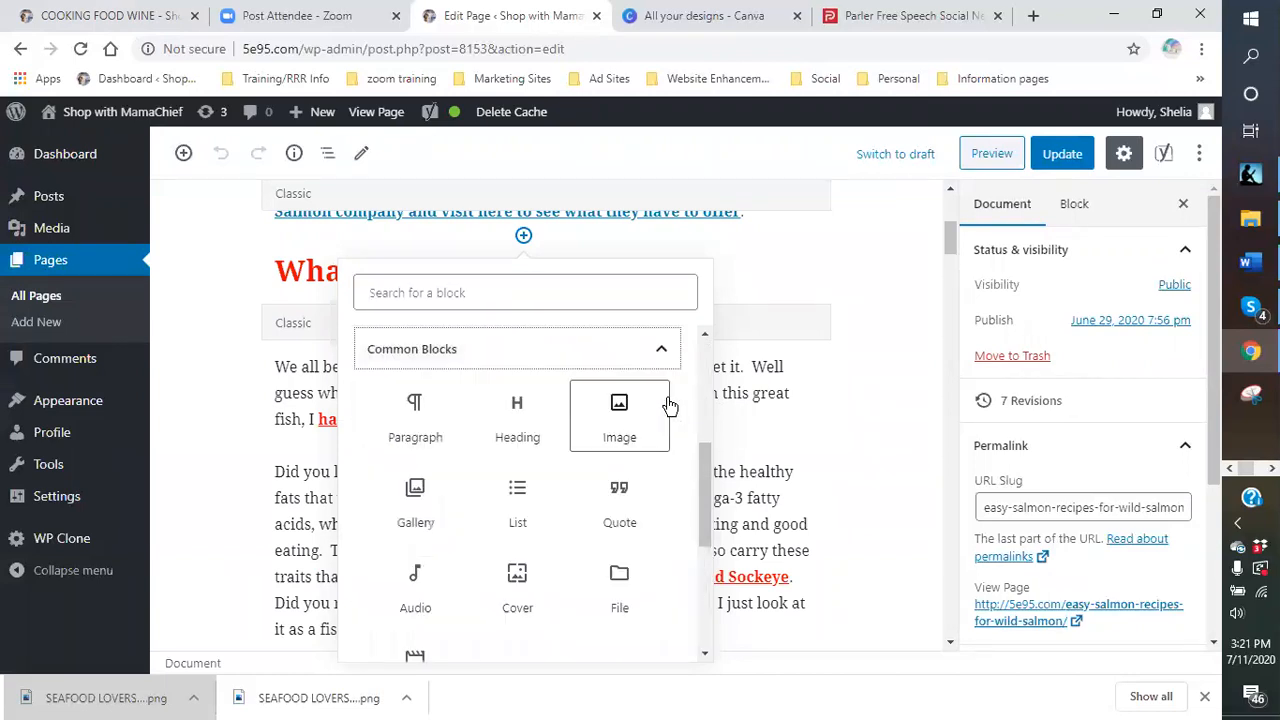
pyautogui.scroll(-2, 697, 425)
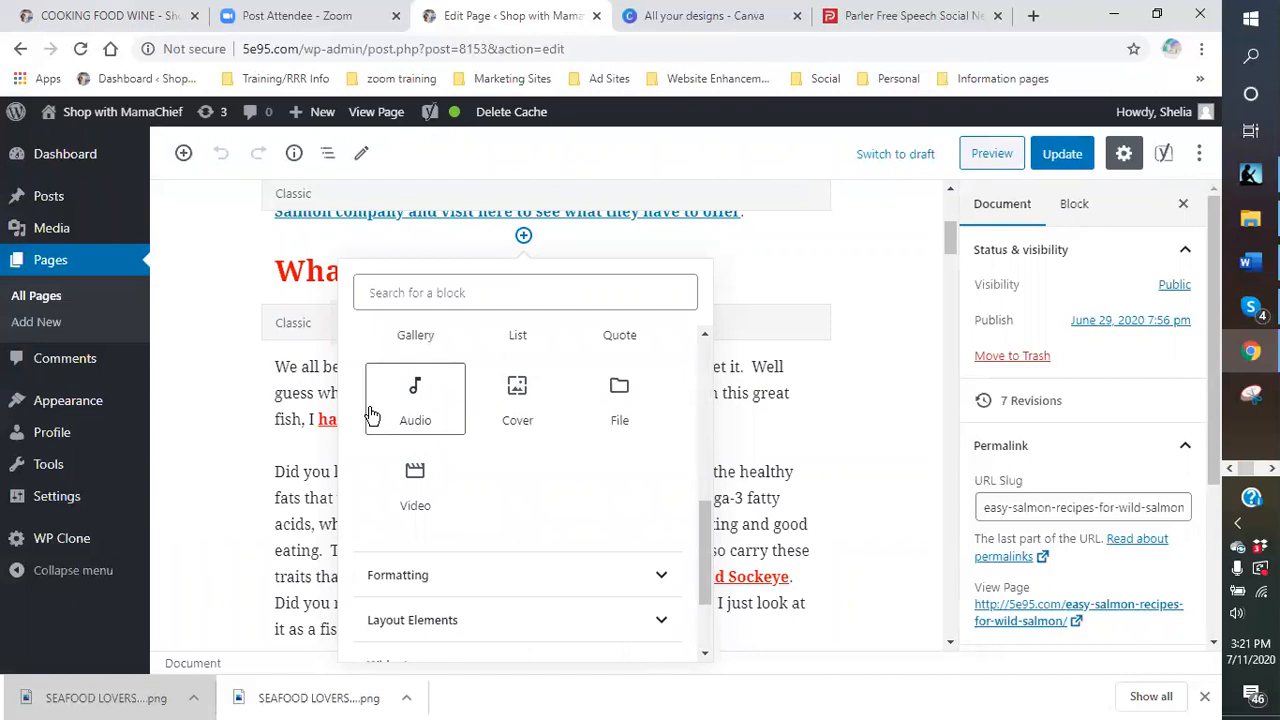
# Step: Expand the Formatting category of the block inserter and look through its block types
pyautogui.scroll(-1, 660, 495)
pyautogui.click(667, 484)
pyautogui.scroll(-3, 676, 445)
pyautogui.scroll(1, 620, 428)
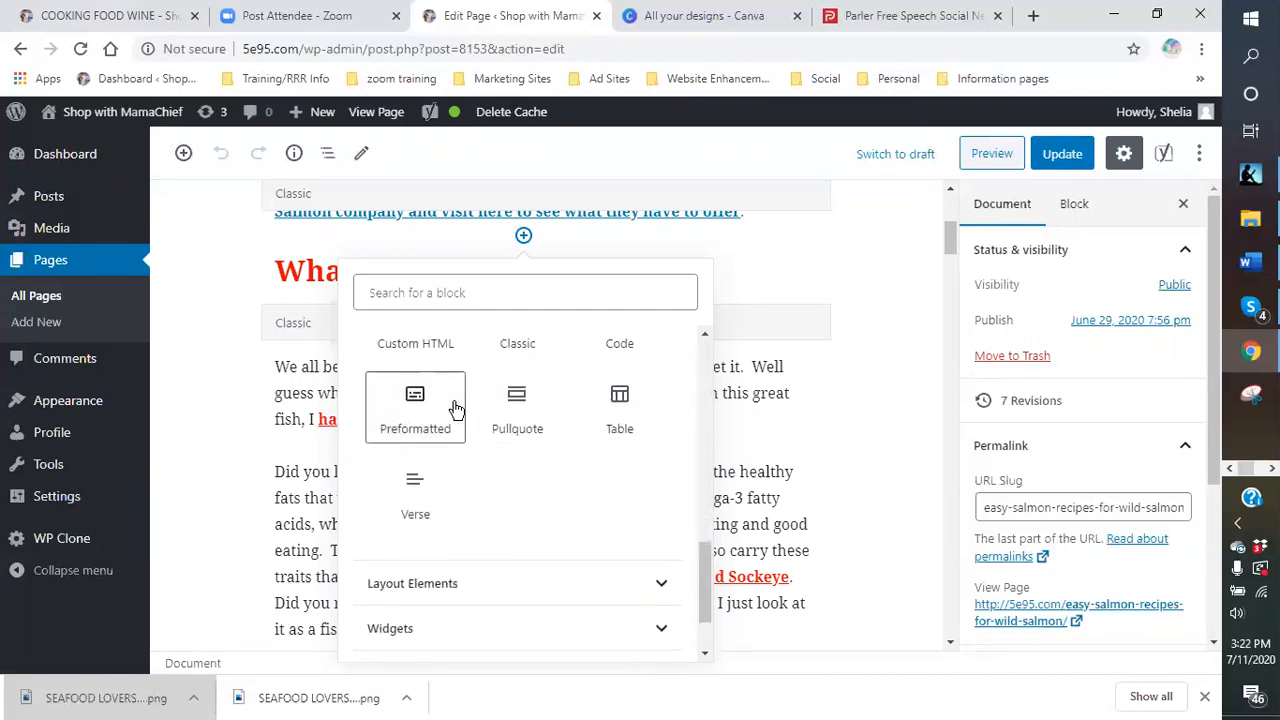
pyautogui.scroll(1, 465, 409)
pyautogui.scroll(-1, 660, 495)
pyautogui.scroll(-2, 680, 508)
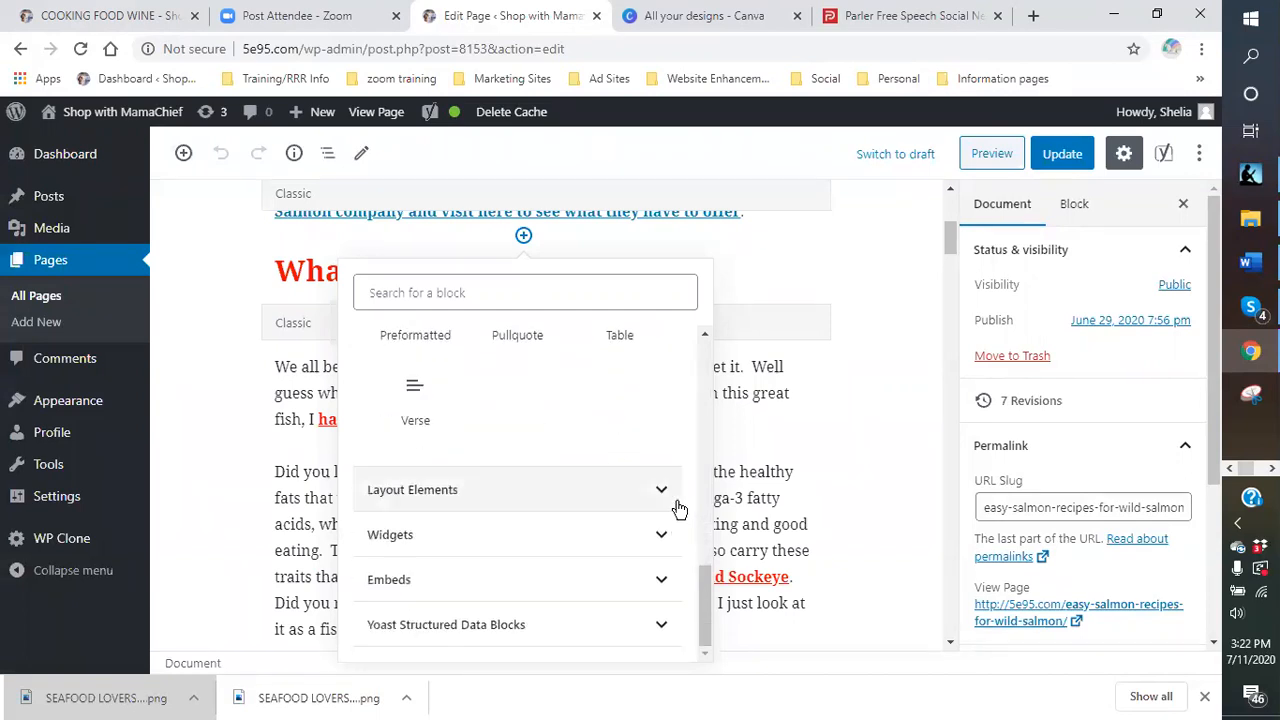
# Step: Expand the Layout Elements and Widgets categories to view their blocks, dismissing the Facebook notification
pyautogui.click(640, 491)
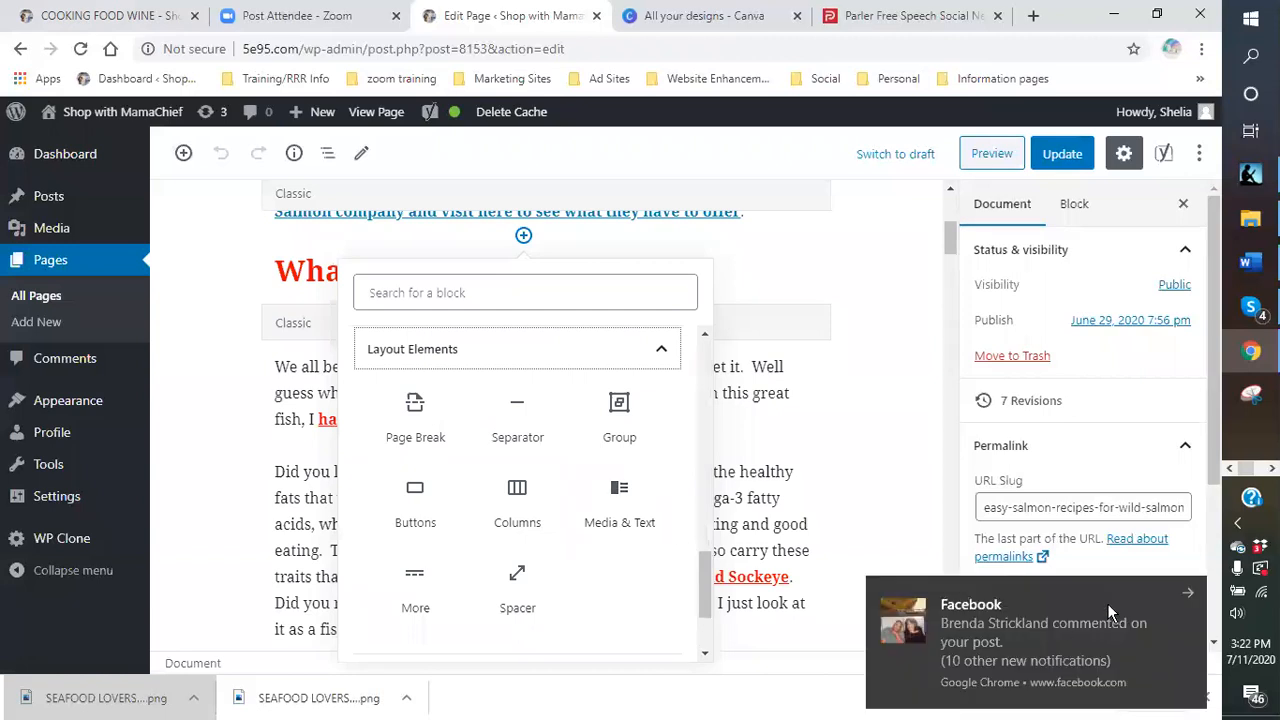
pyautogui.click(1186, 594)
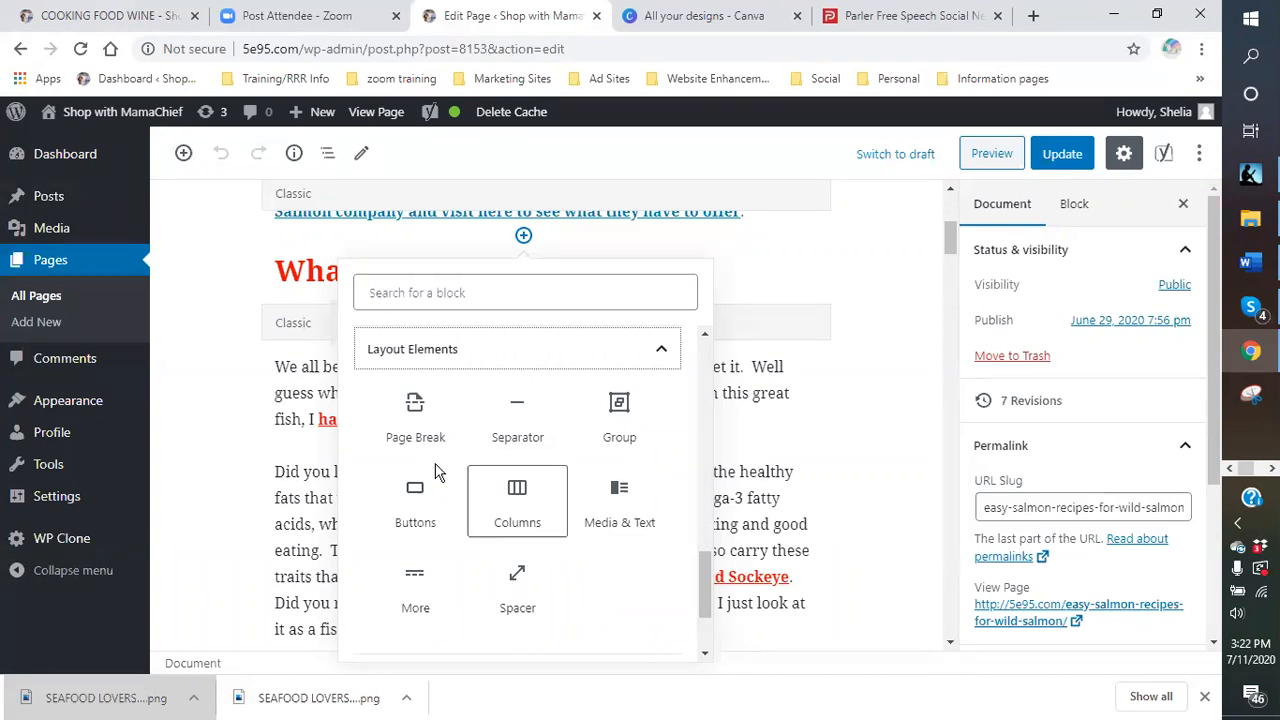
pyautogui.scroll(-2, 690, 588)
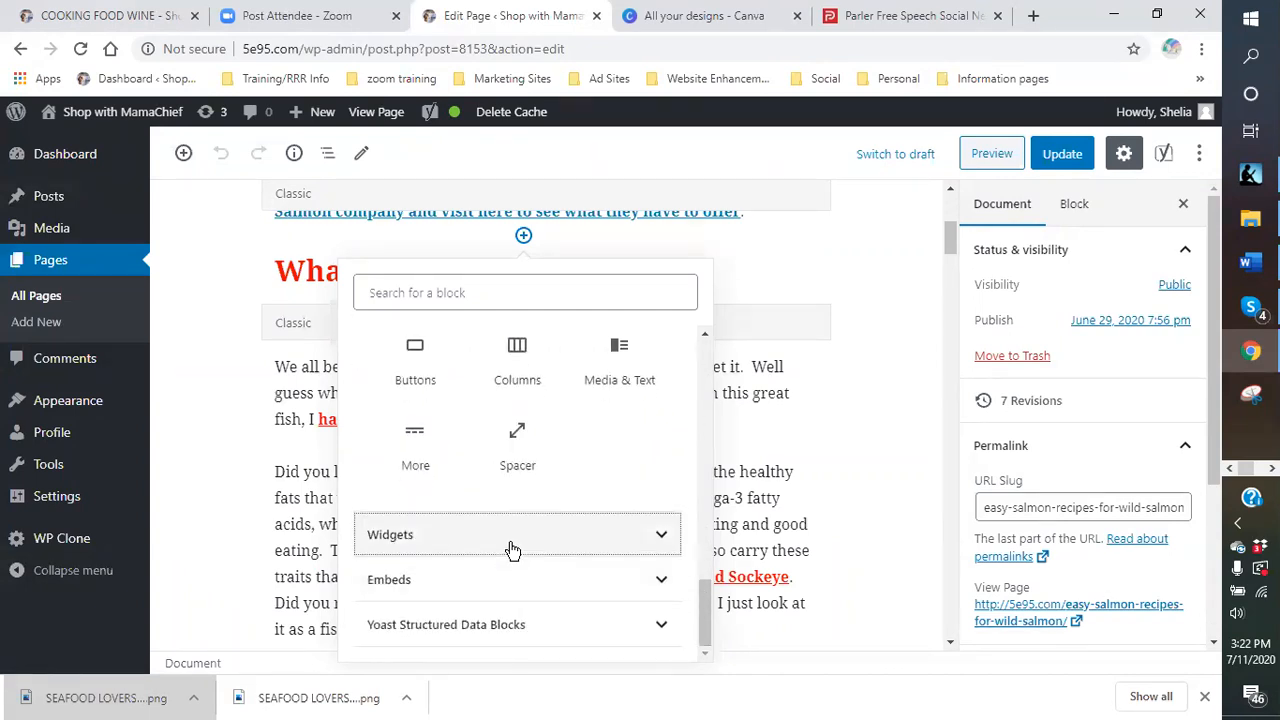
pyautogui.click(508, 548)
pyautogui.scroll(-1, 655, 480)
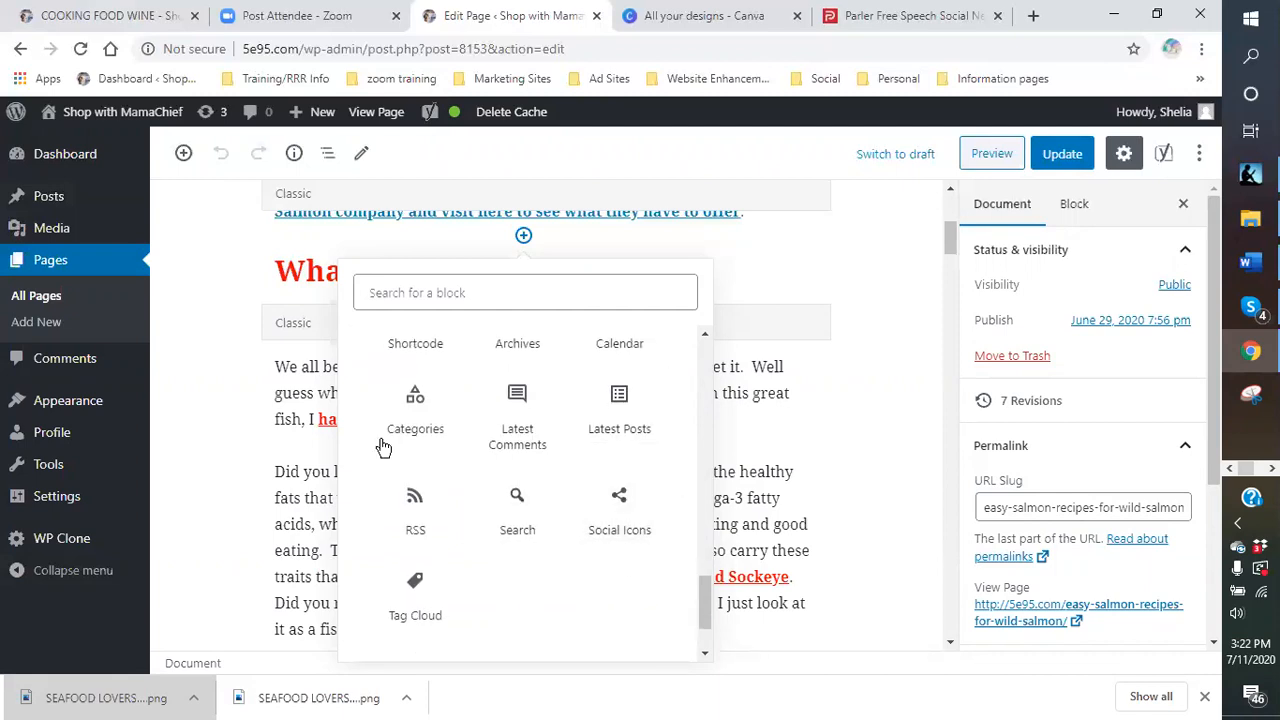
pyautogui.scroll(-1, 560, 512)
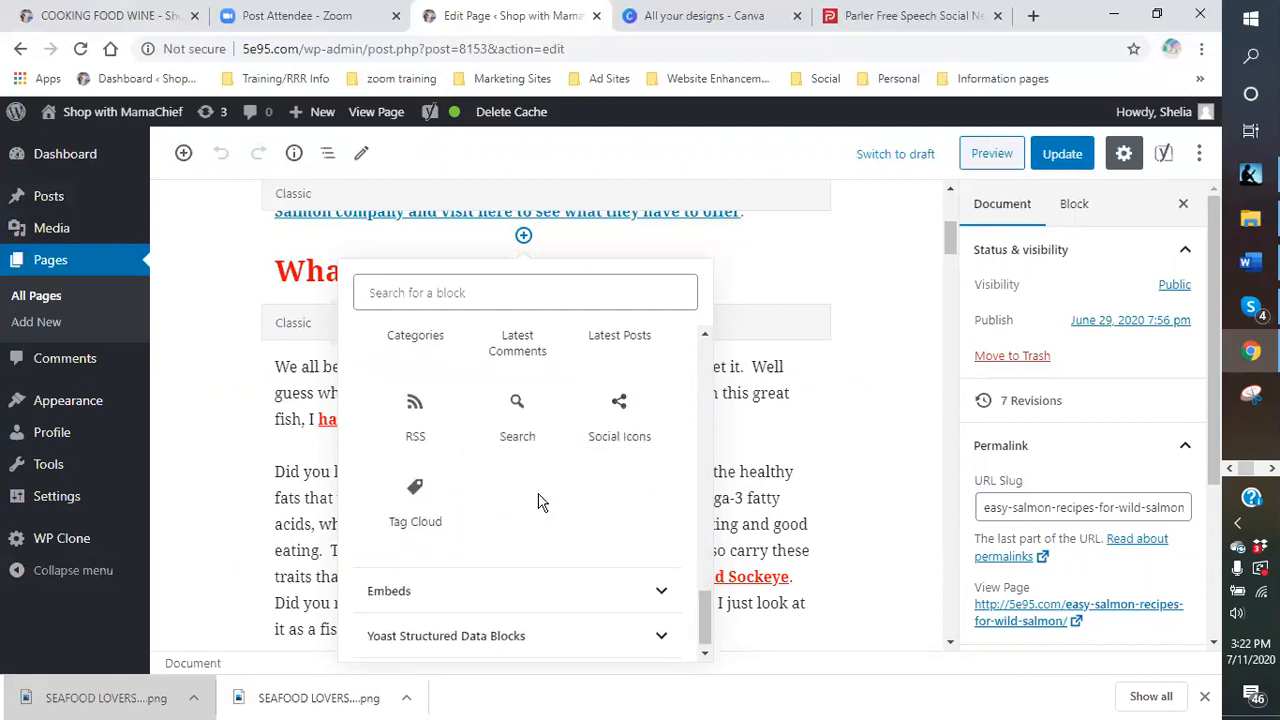
# Step: Expand the Embeds category to examine the available media and social embeds, and dismiss the advertising notification
pyautogui.click(484, 582)
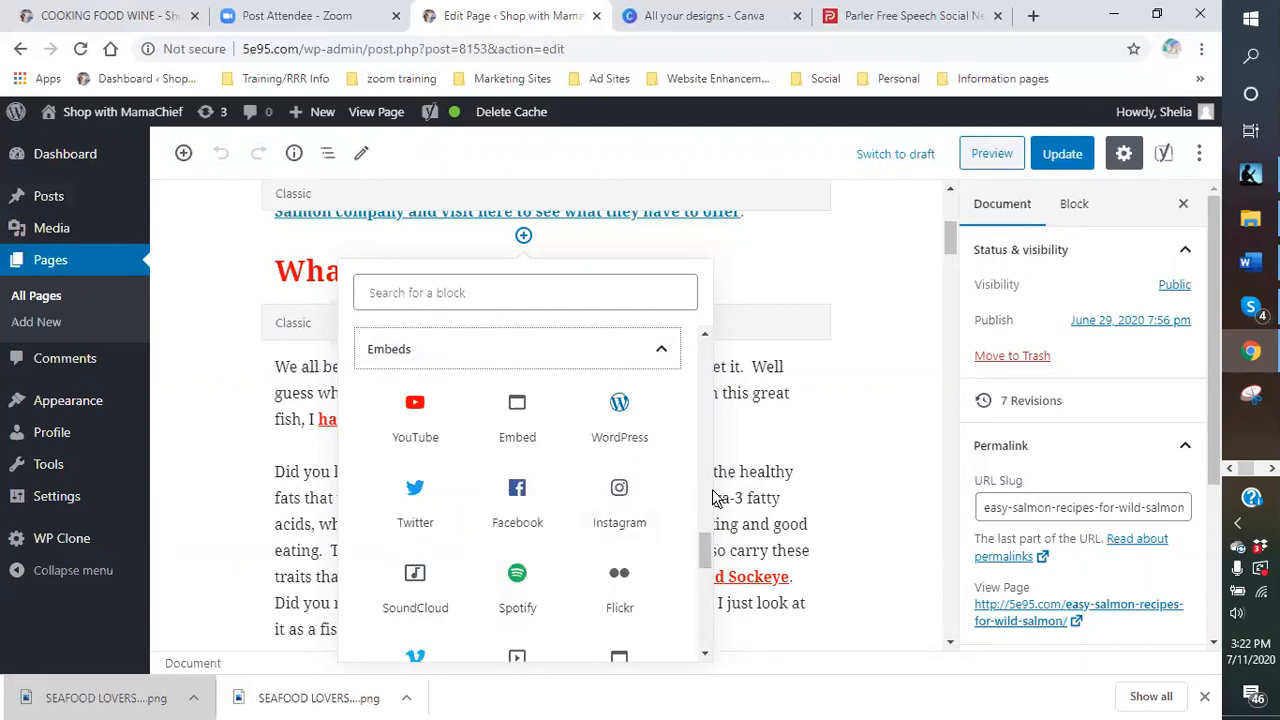
pyautogui.scroll(-1, 690, 500)
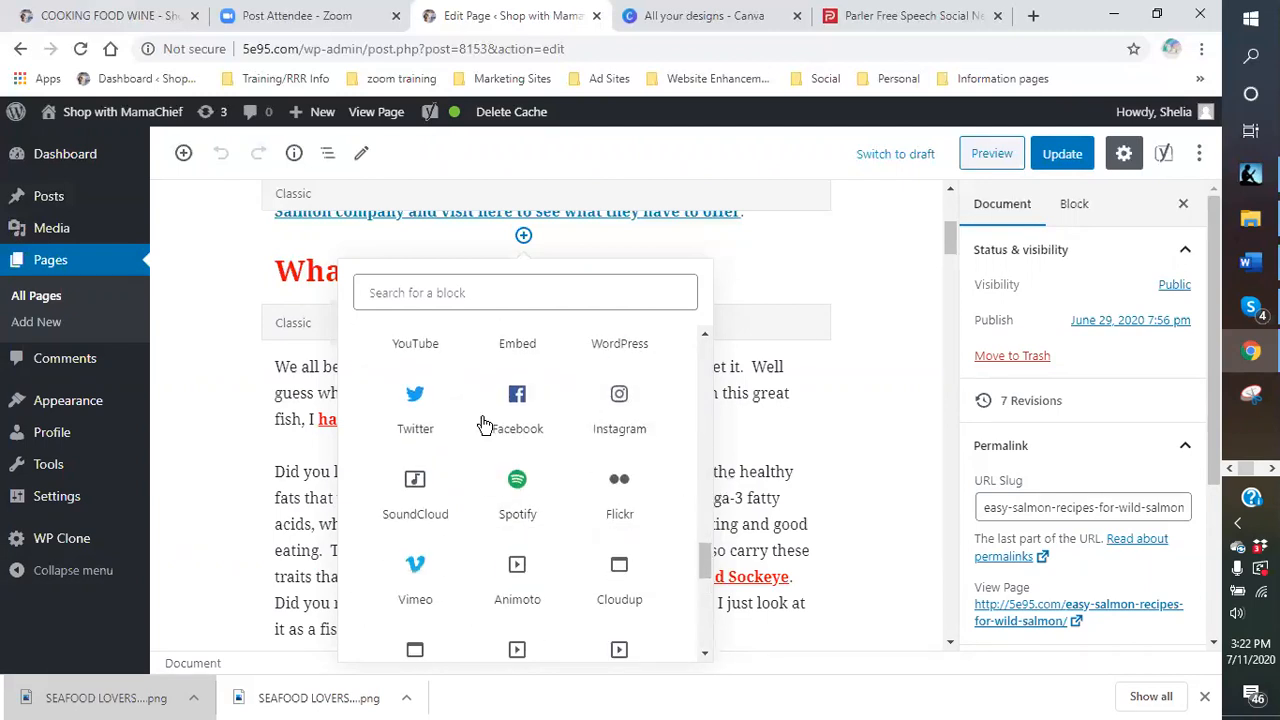
pyautogui.scroll(1, 625, 437)
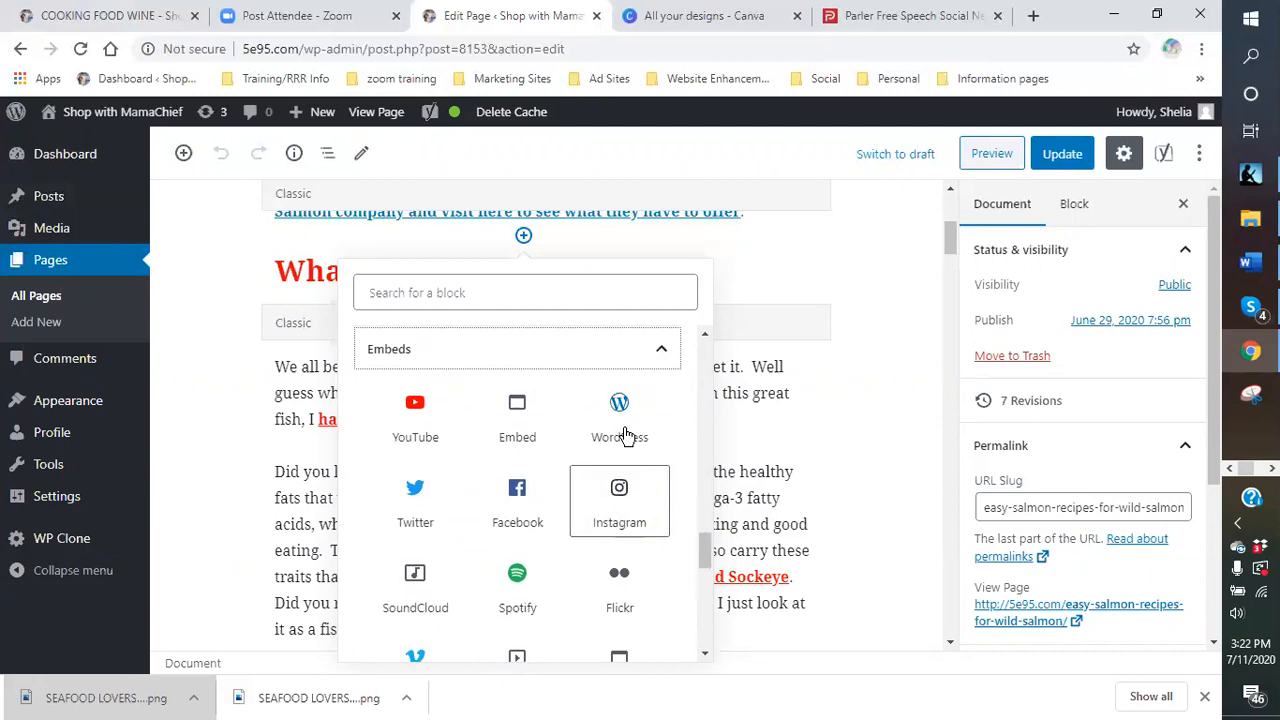
pyautogui.scroll(-1, 414, 410)
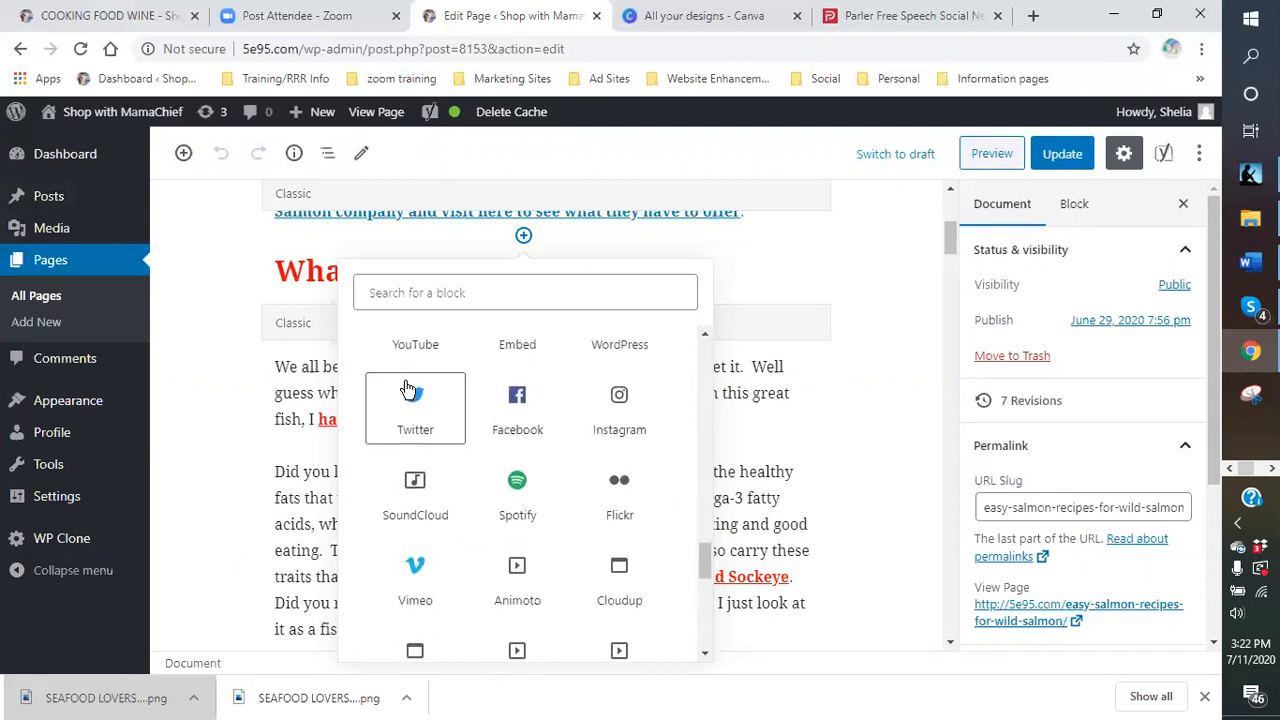
pyautogui.scroll(1, 414, 437)
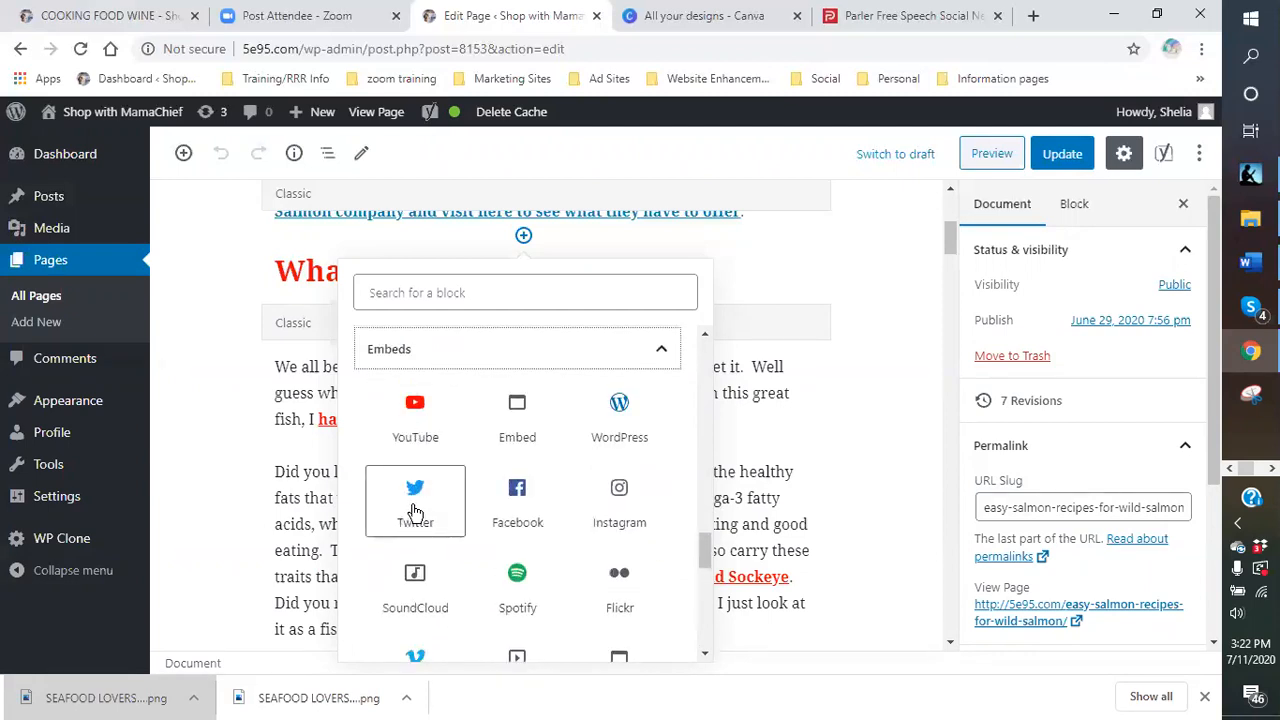
pyautogui.scroll(-1, 414, 505)
pyautogui.scroll(-2, 415, 510)
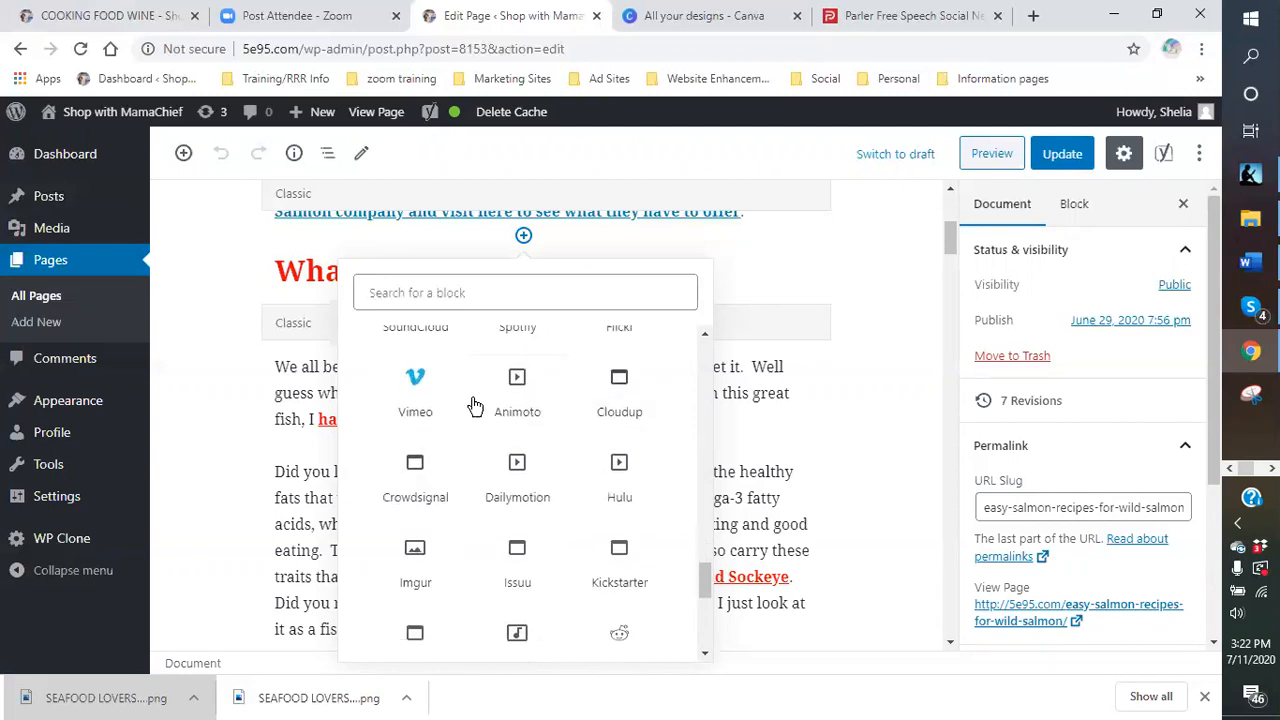
pyautogui.scroll(3, 690, 580)
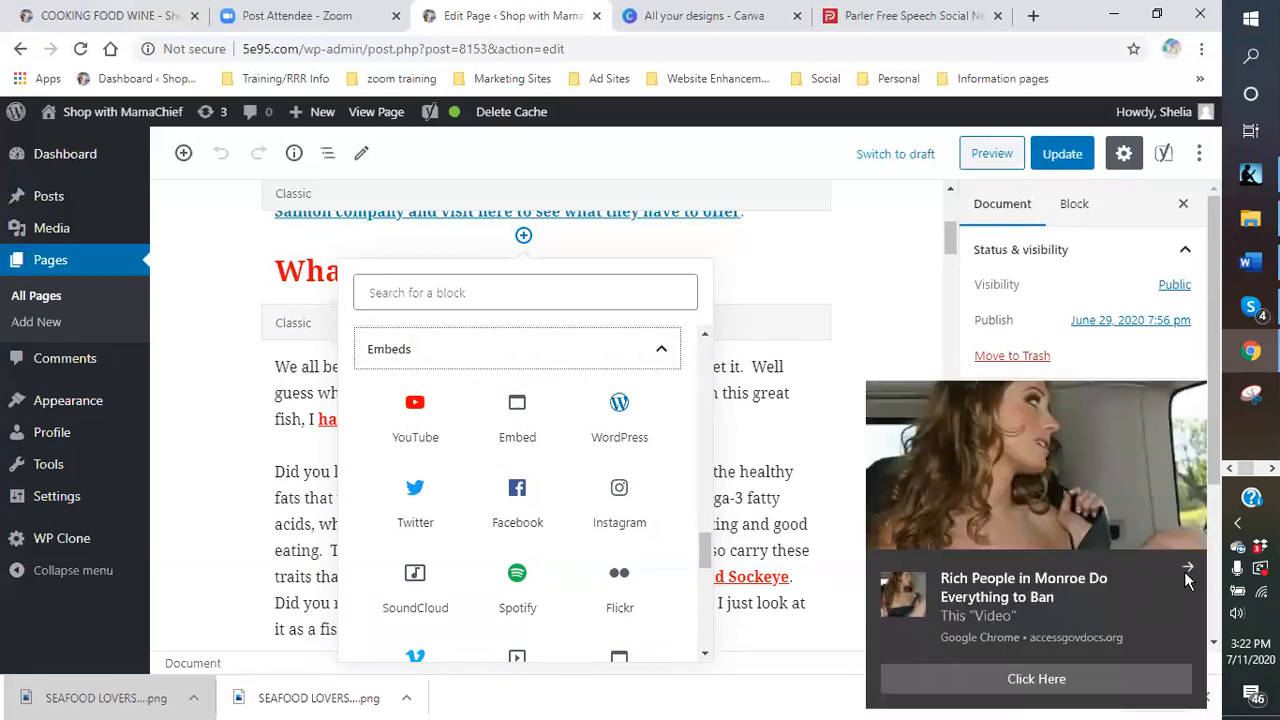
pyautogui.click(1187, 568)
# Step: Collapse the Common Blocks category and show the Most used blocks at the start of the inserter list
pyautogui.scroll(10, 676, 588)
pyautogui.click(651, 349)
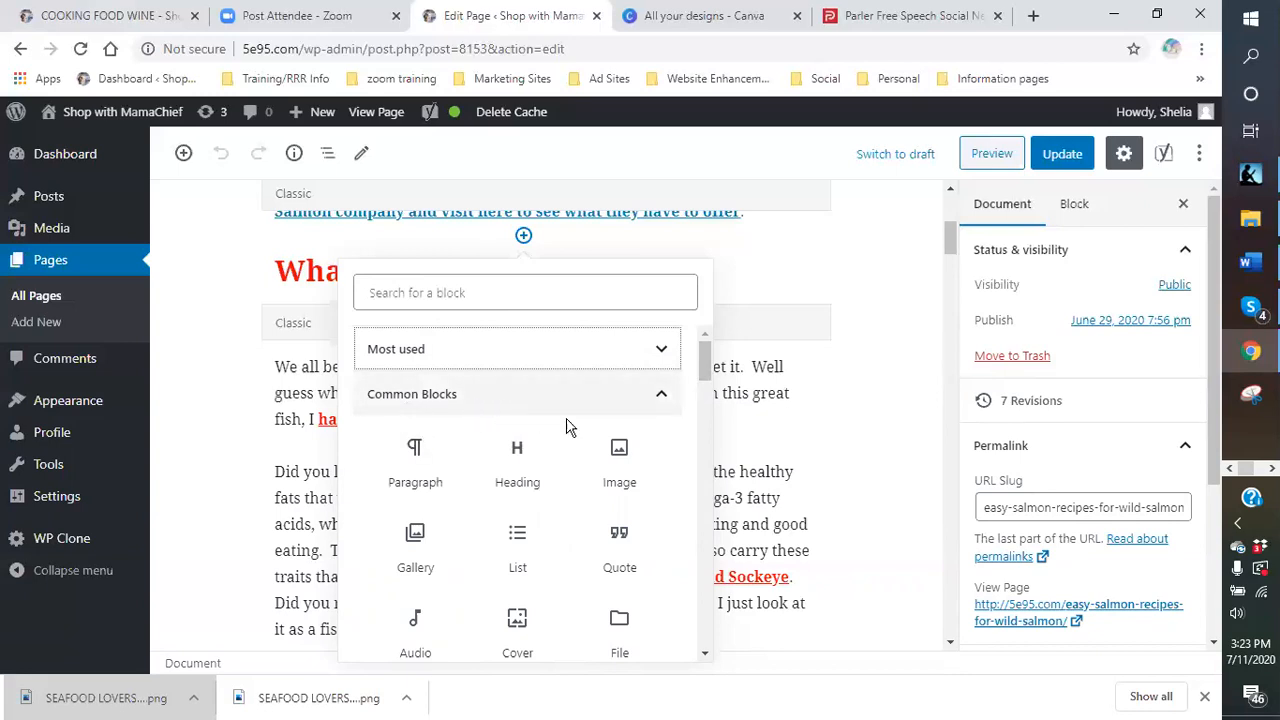
pyautogui.scroll(-1, 568, 430)
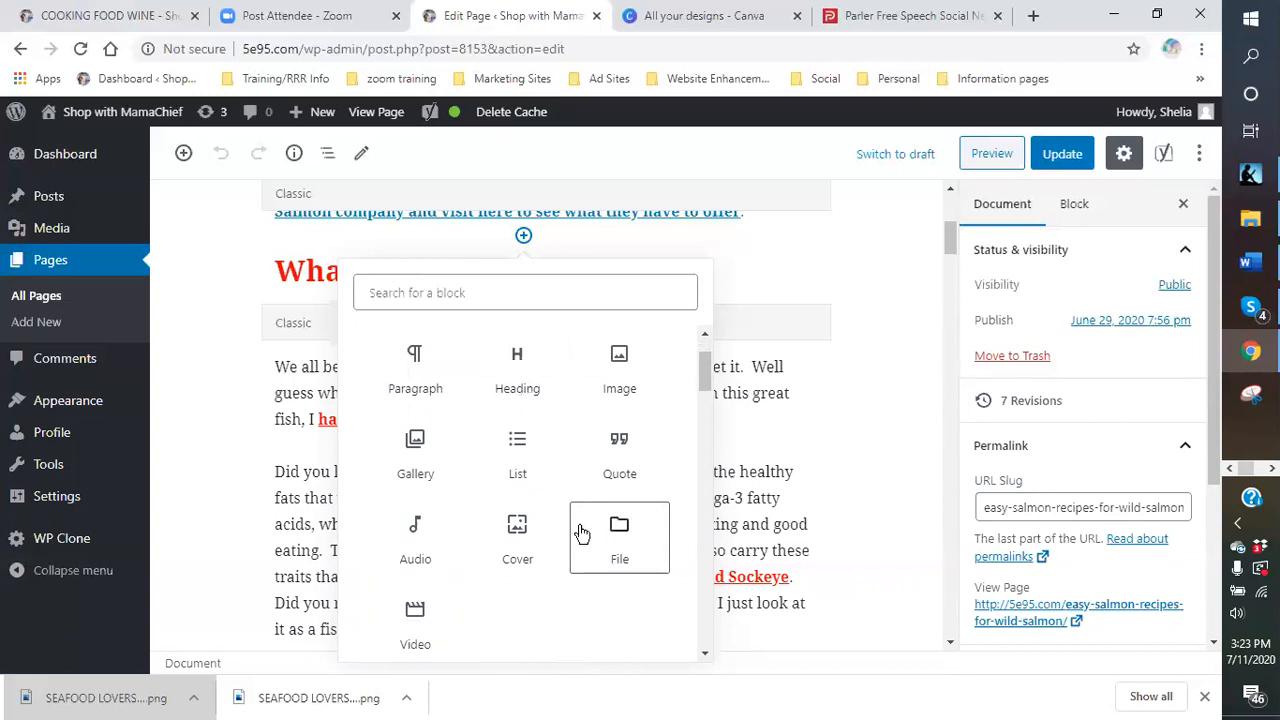
pyautogui.scroll(-2, 565, 530)
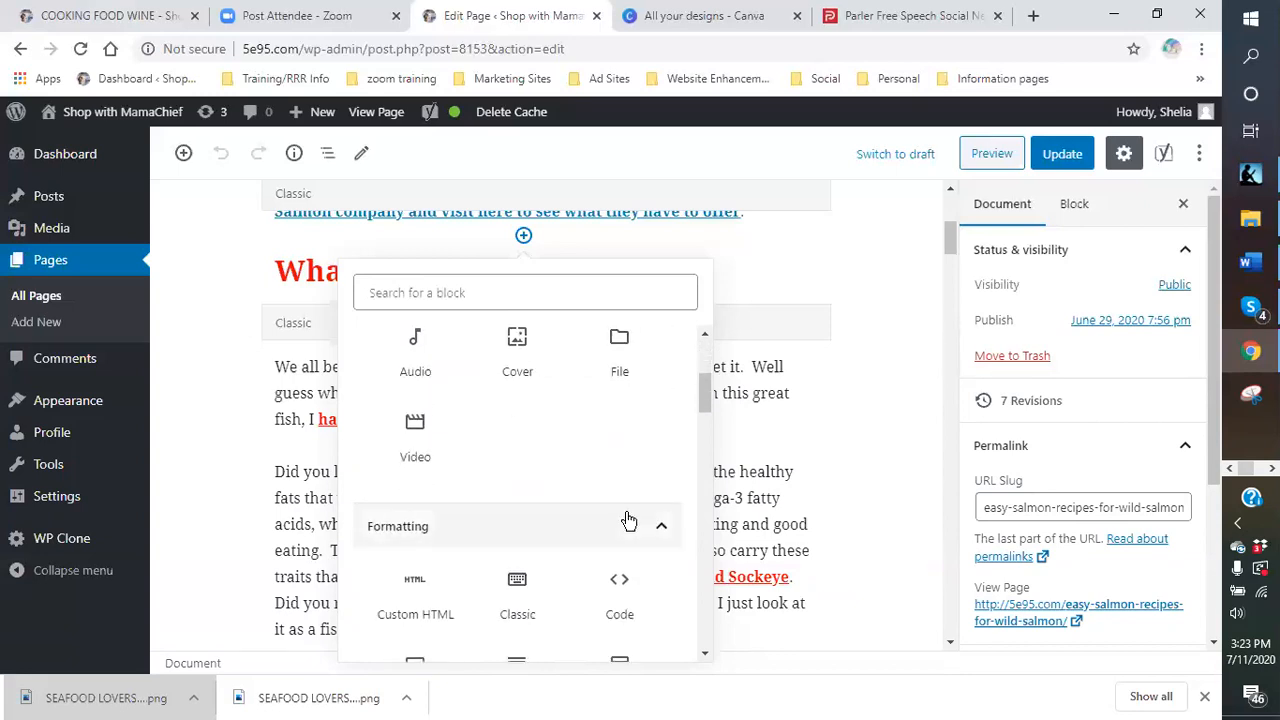
pyautogui.scroll(3, 672, 500)
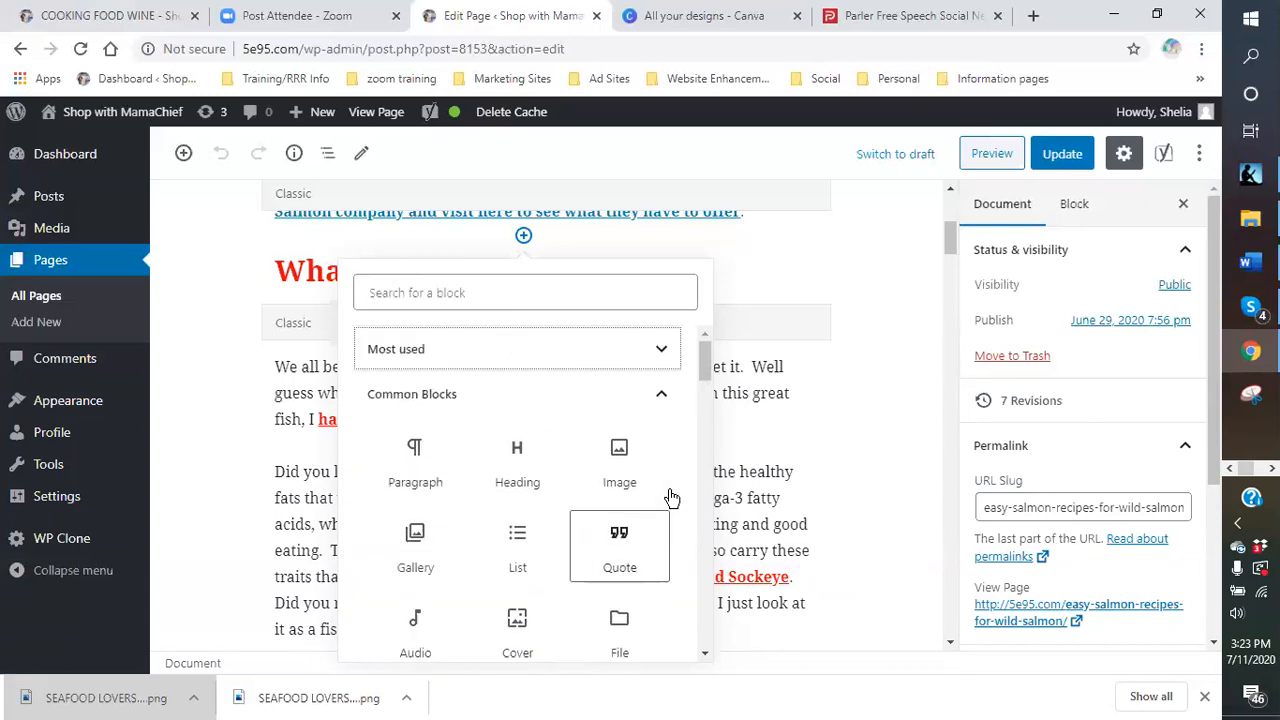
pyautogui.click(661, 394)
pyautogui.click(560, 356)
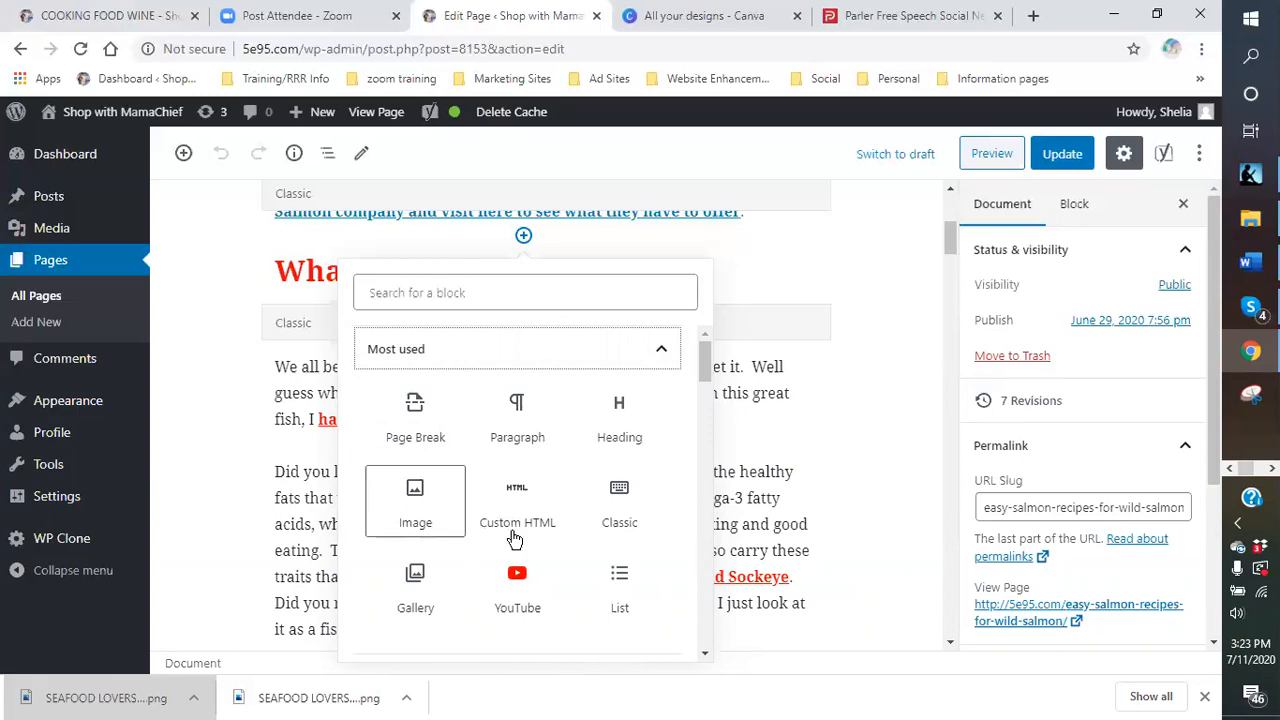
# Step: Collapse the Formatting, Layout Elements and Widgets categories in the block inserter
pyautogui.scroll(-3, 645, 512)
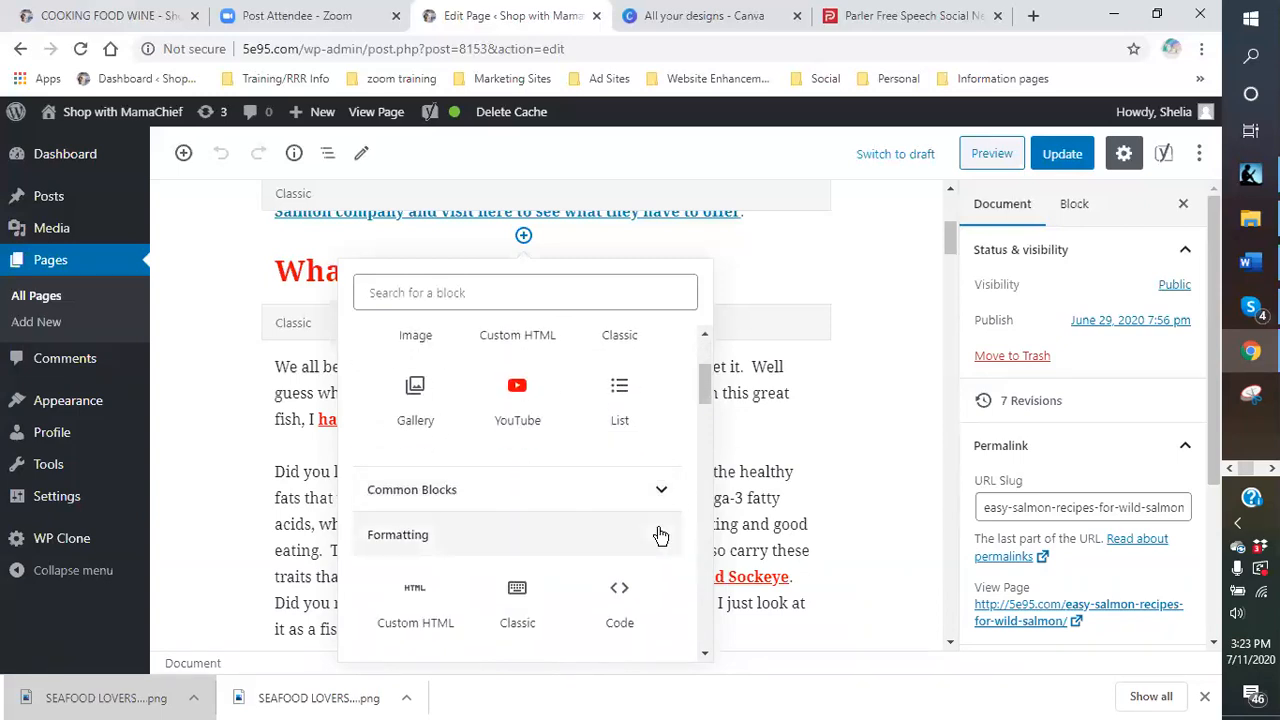
pyautogui.click(659, 536)
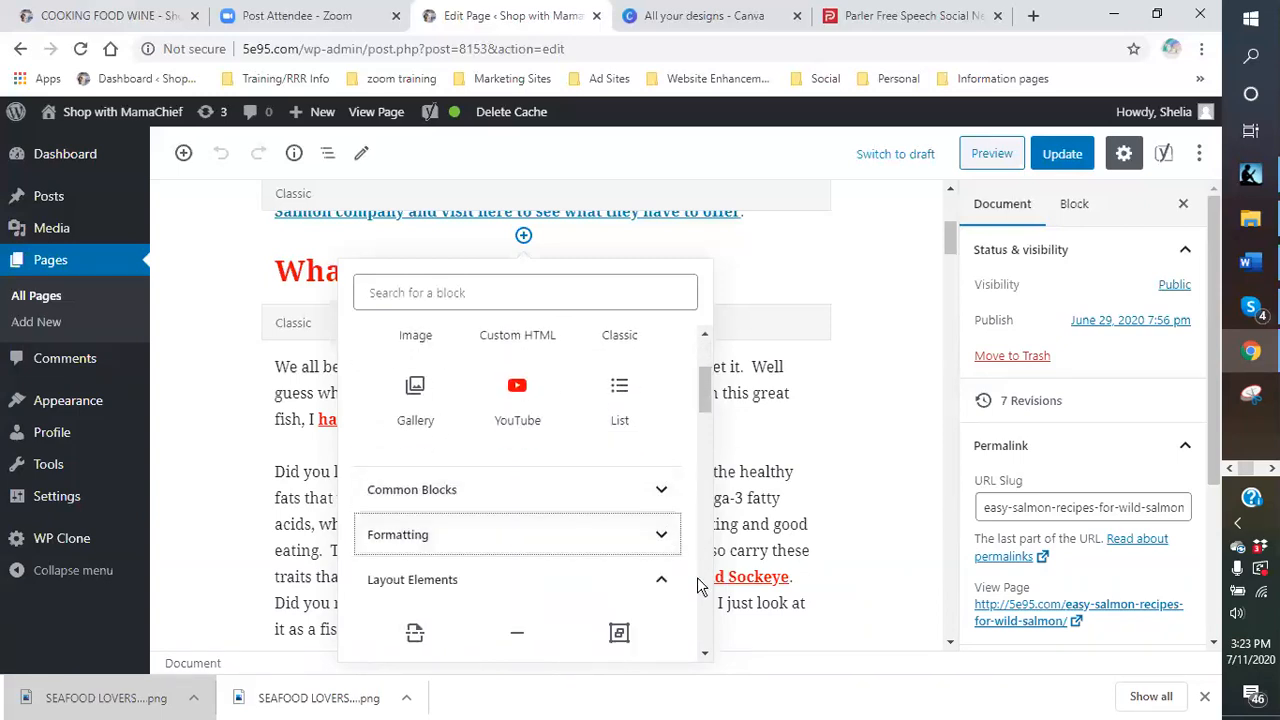
pyautogui.click(662, 581)
pyautogui.click(664, 624)
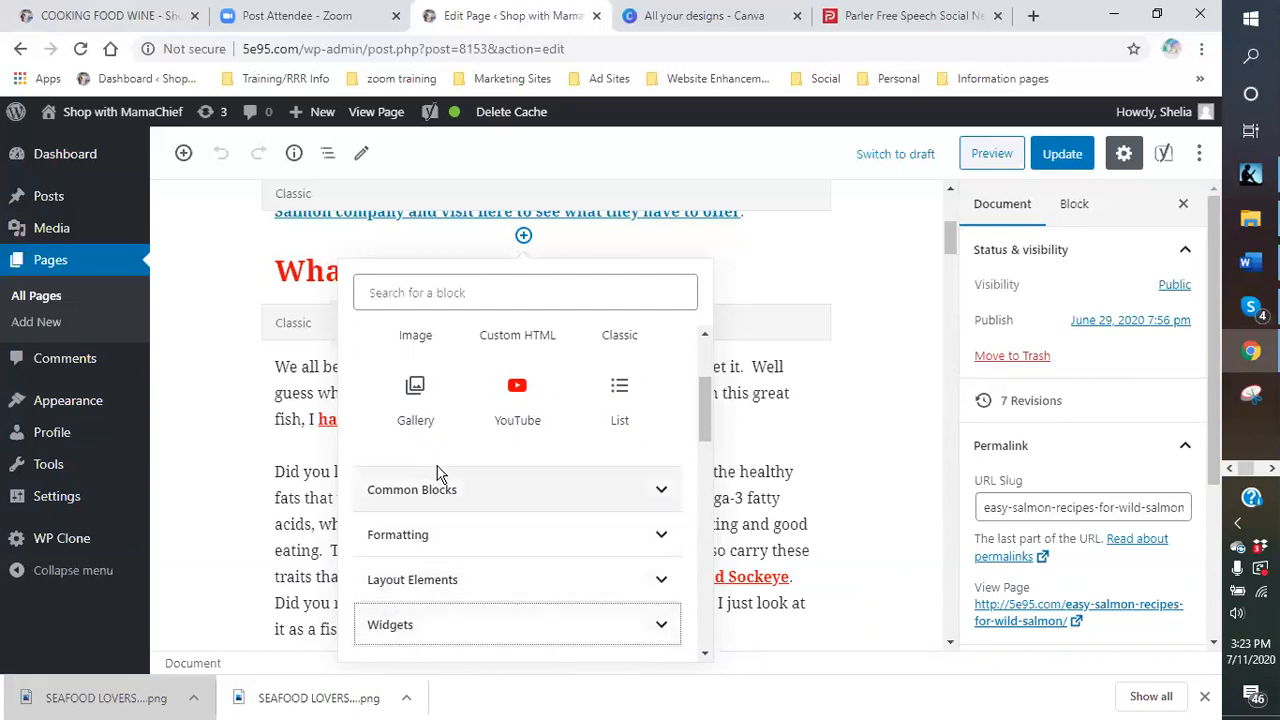
pyautogui.scroll(-1, 428, 577)
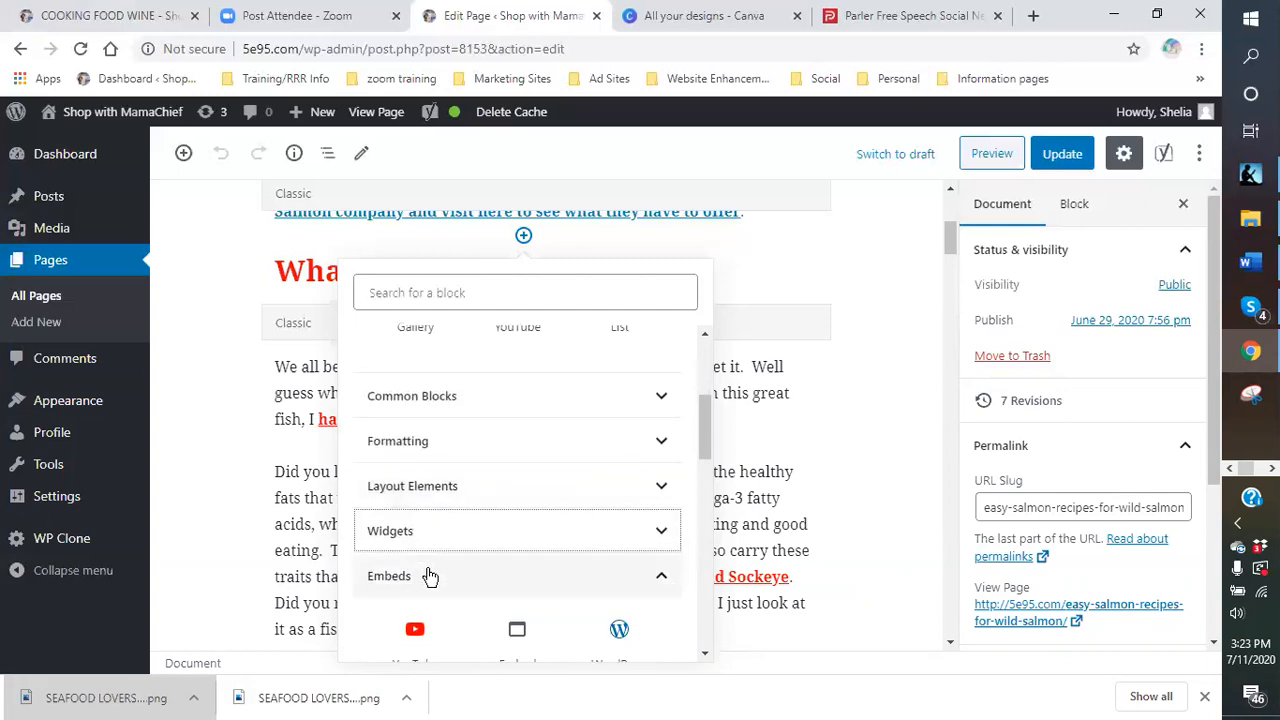
# Step: Collapse the Embeds category, examine the Layout Elements blocks such as Media & Text, and collapse that category again
pyautogui.click(661, 578)
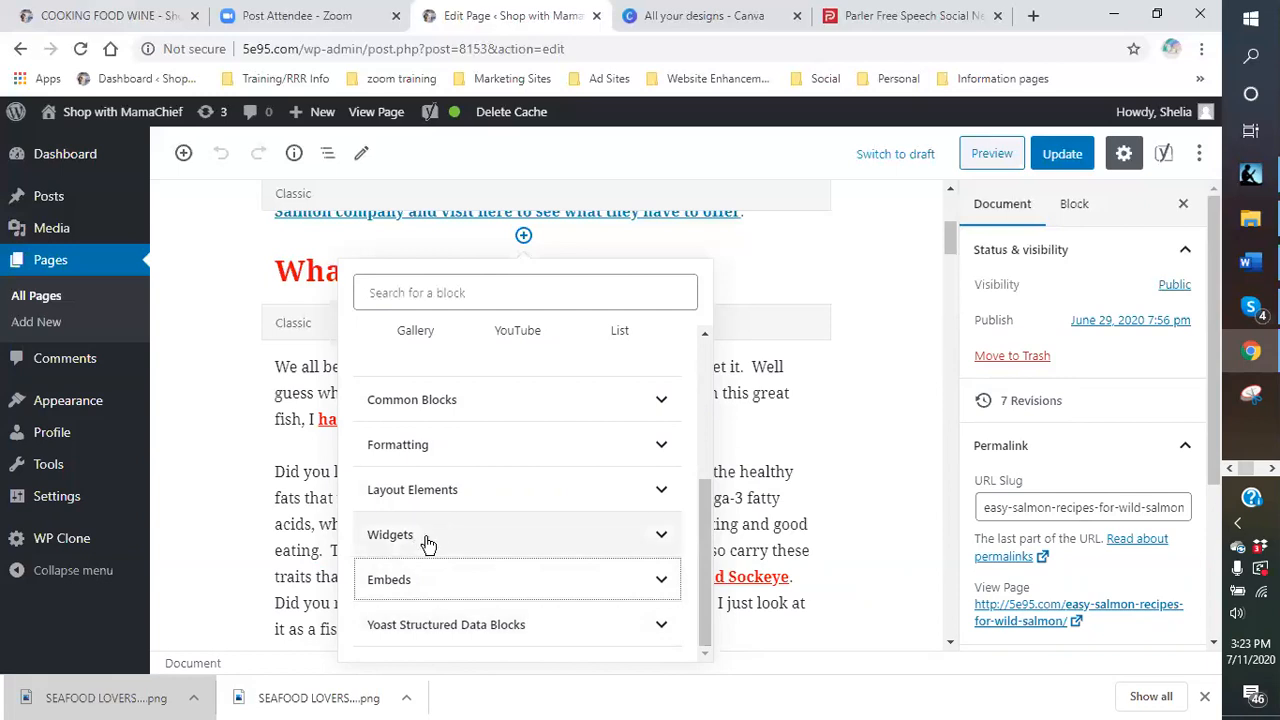
pyautogui.click(660, 490)
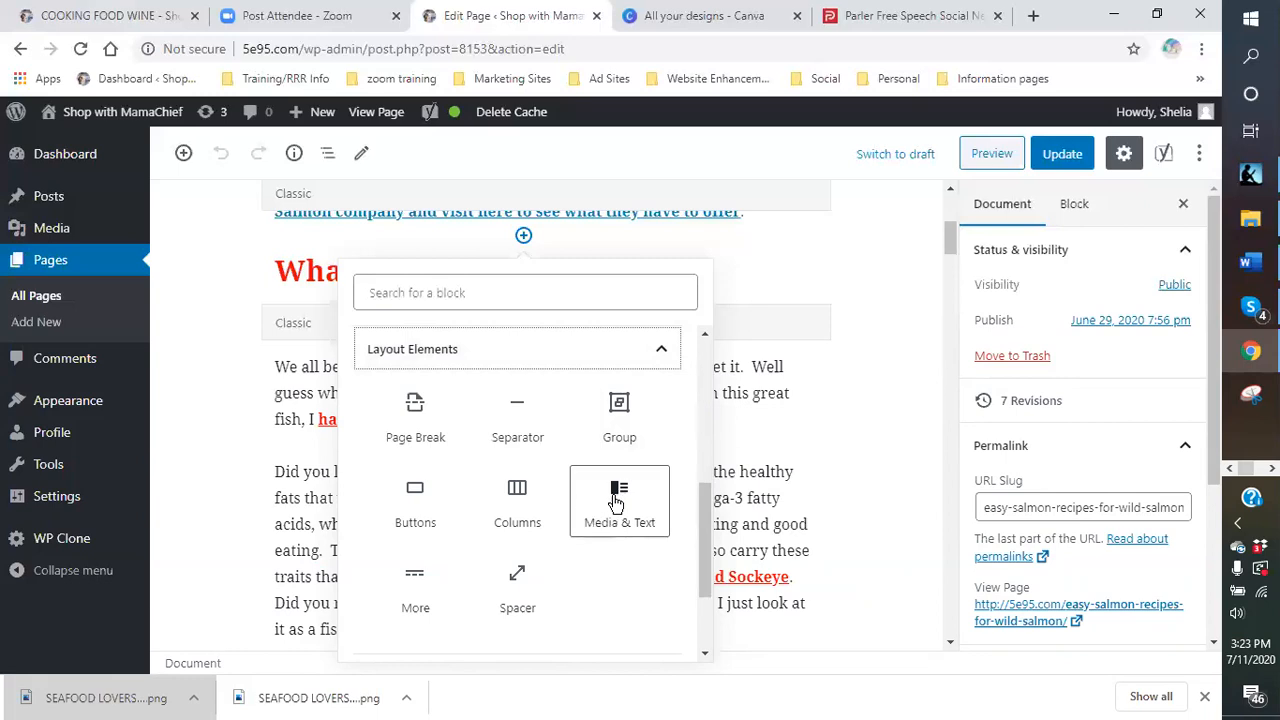
pyautogui.click(660, 355)
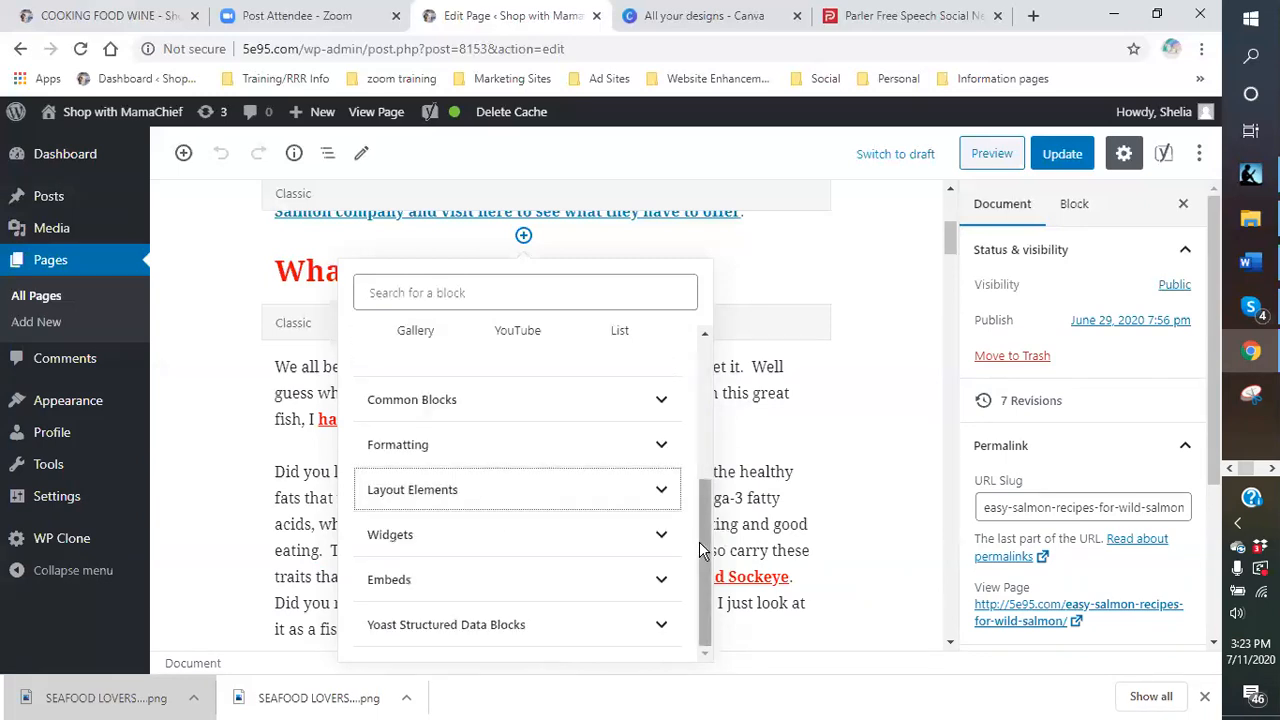
# Step: Close the block inserter without adding a block and update the salmon page
pyautogui.moveTo(701, 540); pyautogui.dragTo(689, 371)
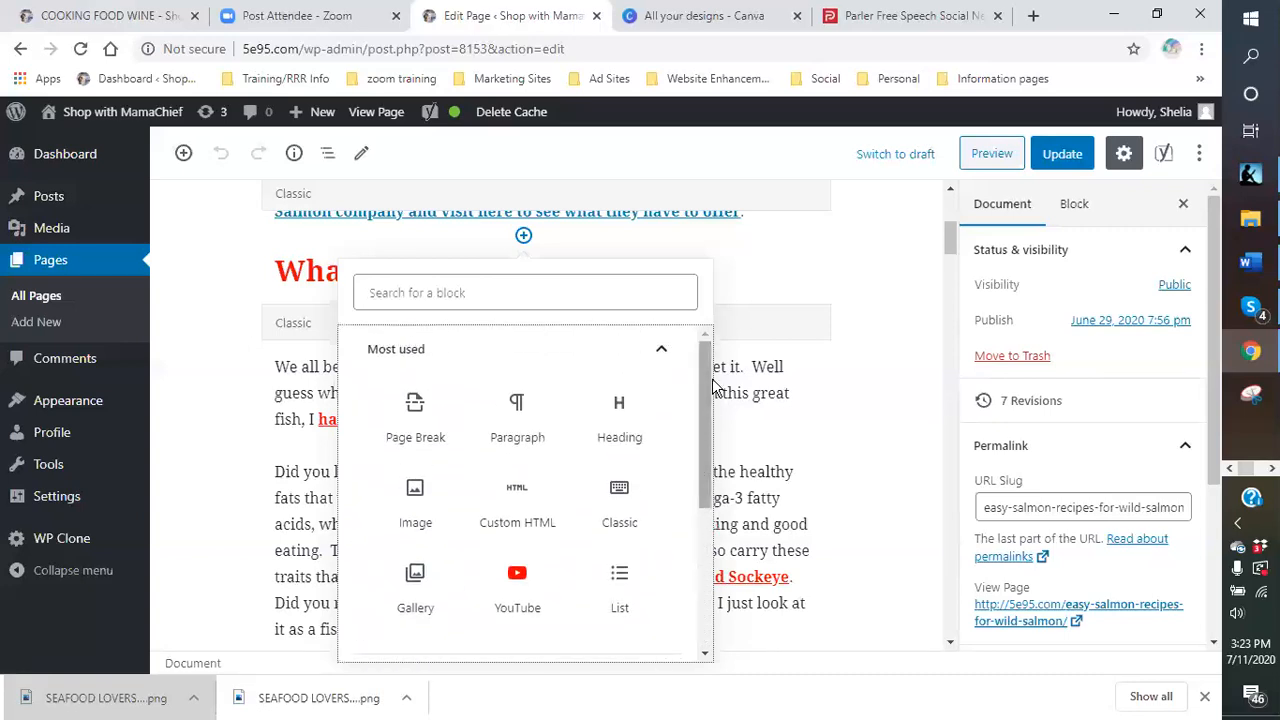
pyautogui.click(877, 459)
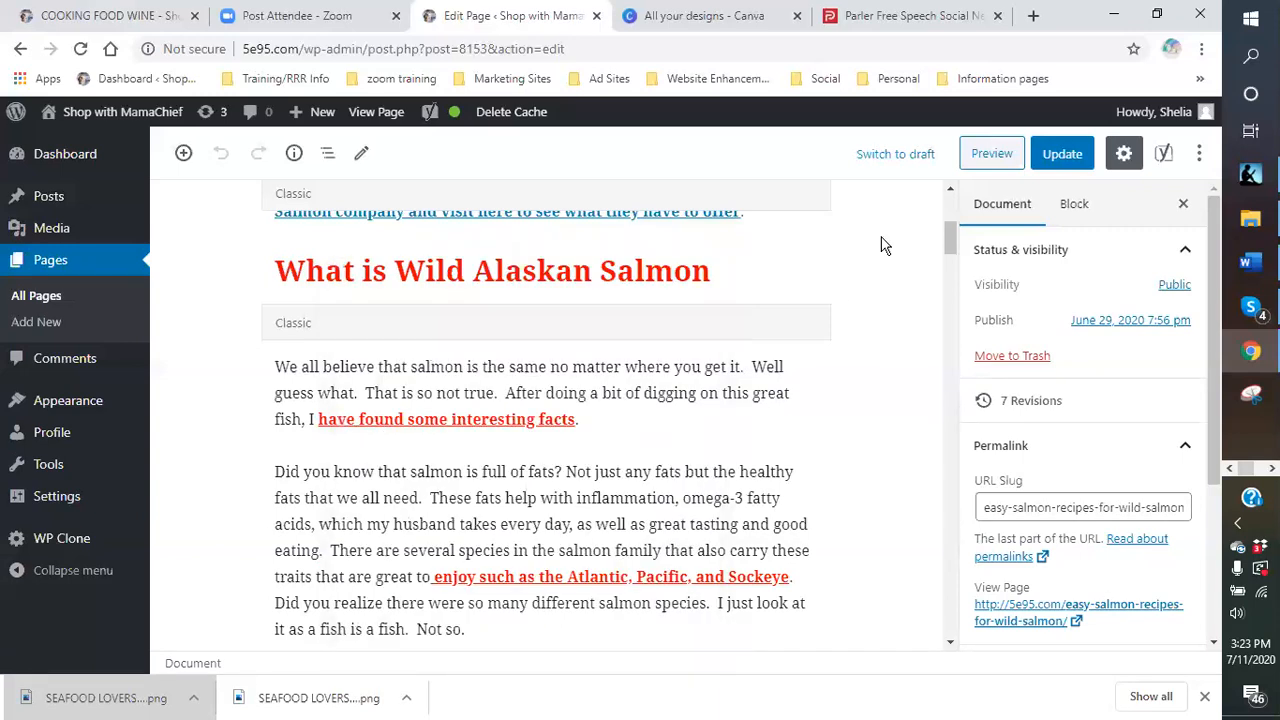
pyautogui.click(1060, 154)
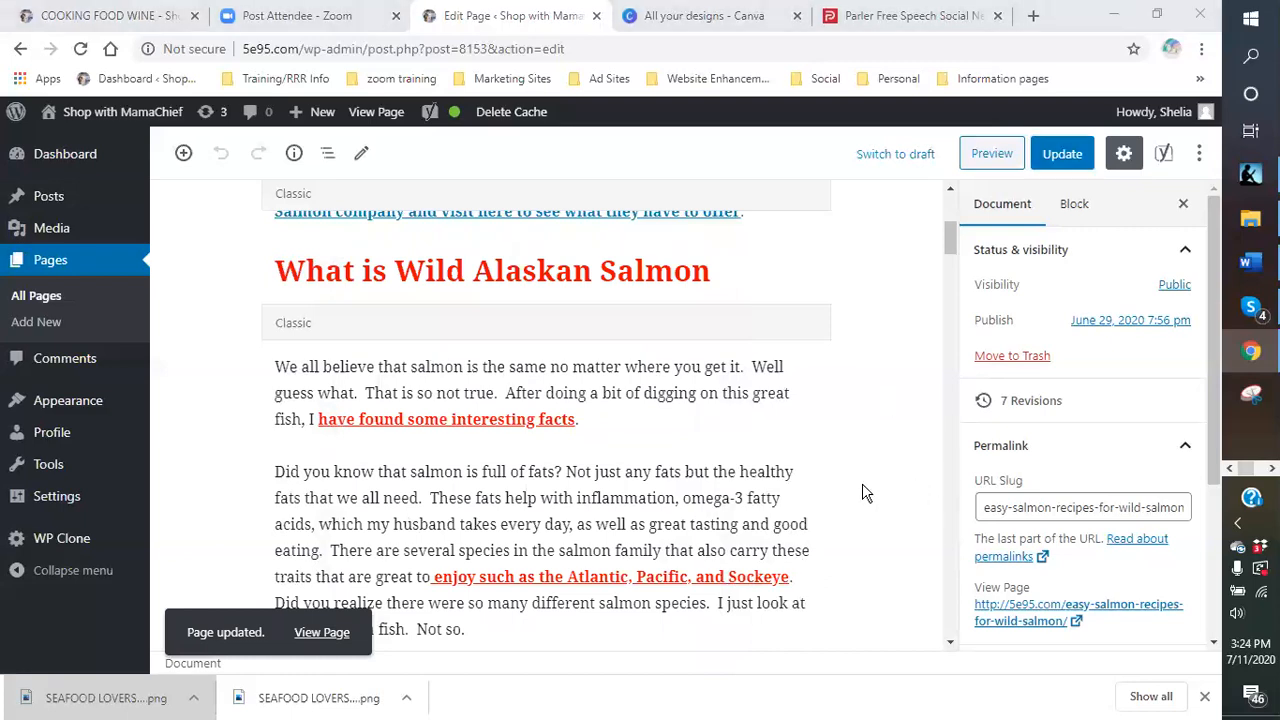
# Step: Examine the page content from the contaminants comparison through nutrition facts and health benefits to the recipes and wine pairings section
pyautogui.scroll(-9, 550, 420)
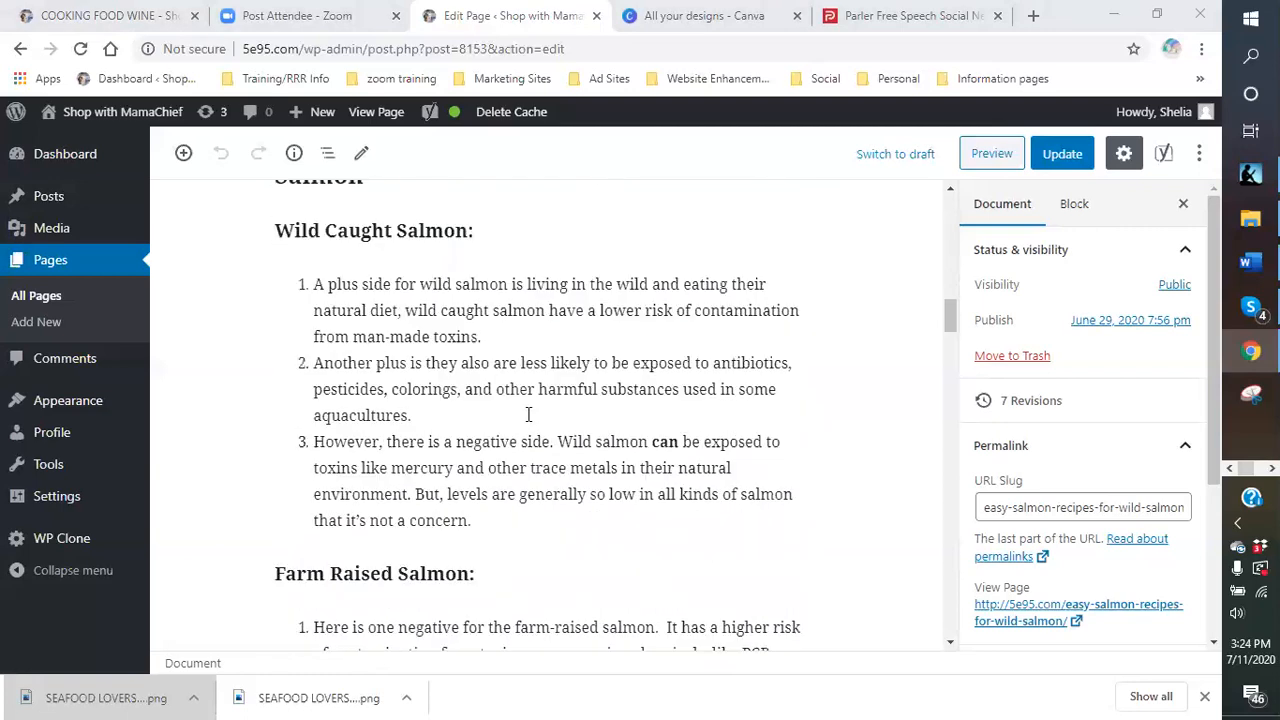
pyautogui.scroll(-2, 528, 414)
pyautogui.scroll(3, 524, 418)
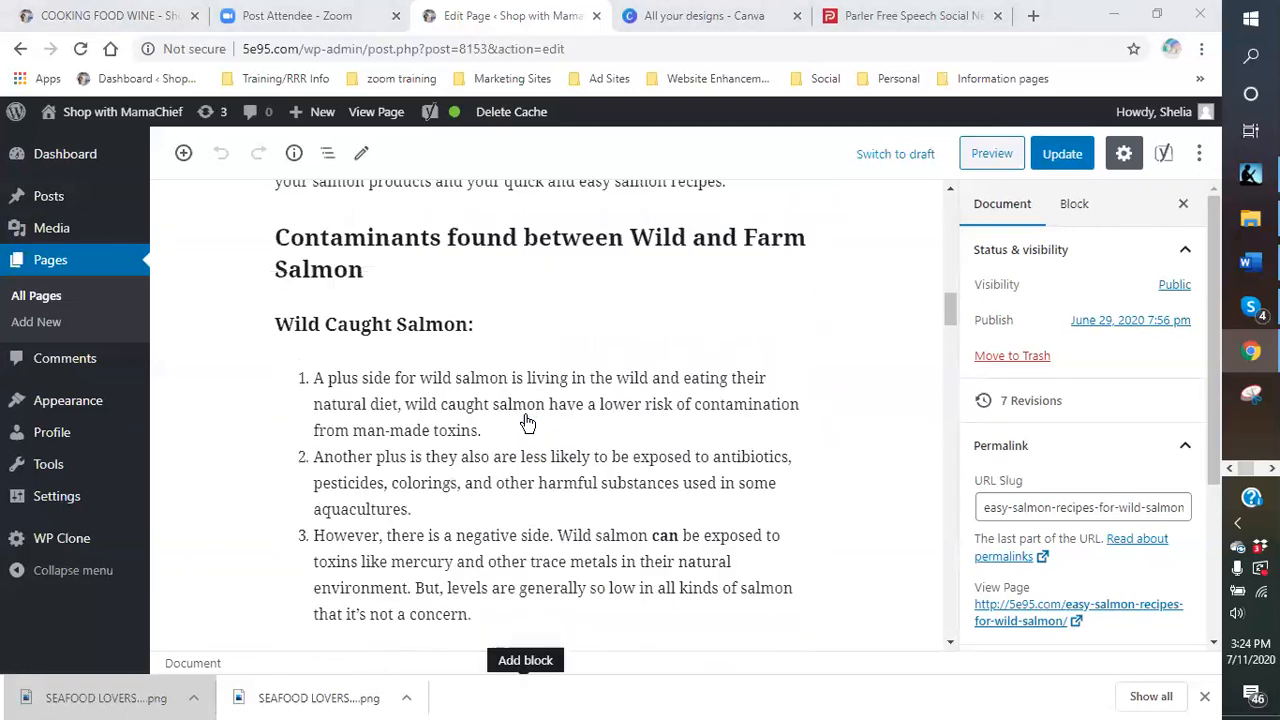
pyautogui.scroll(-11, 528, 424)
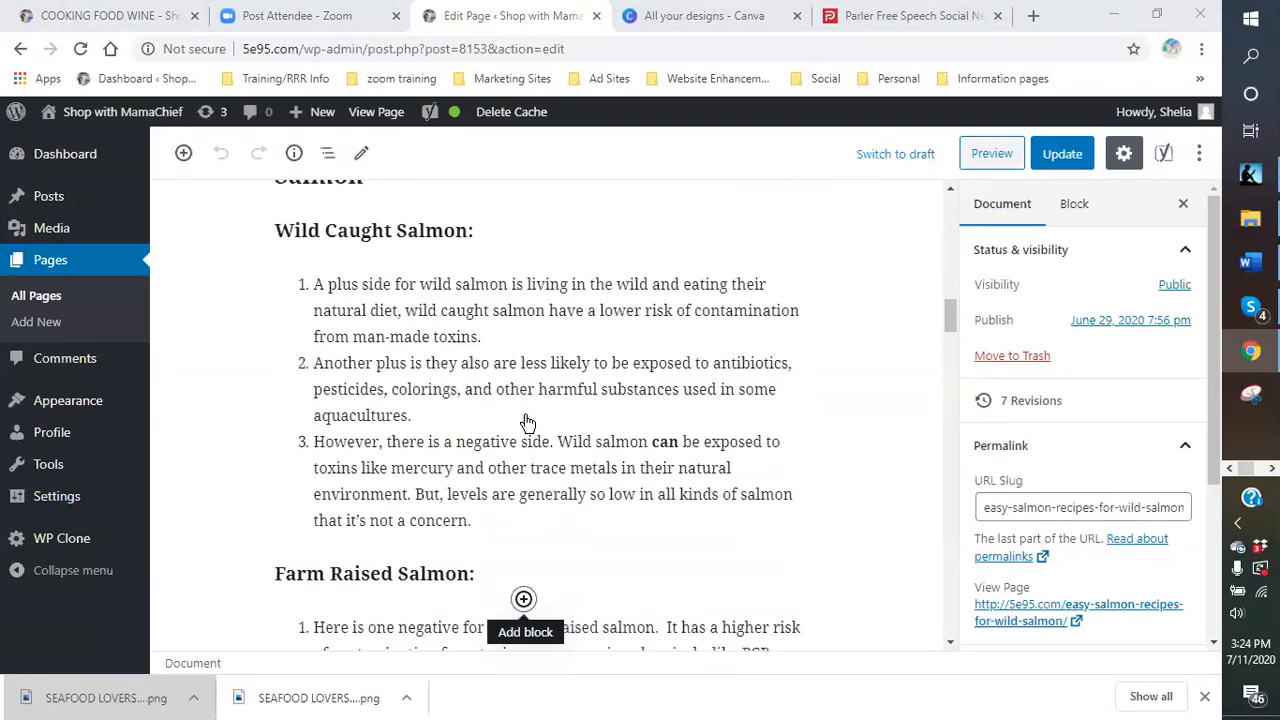
pyautogui.scroll(-7, 528, 424)
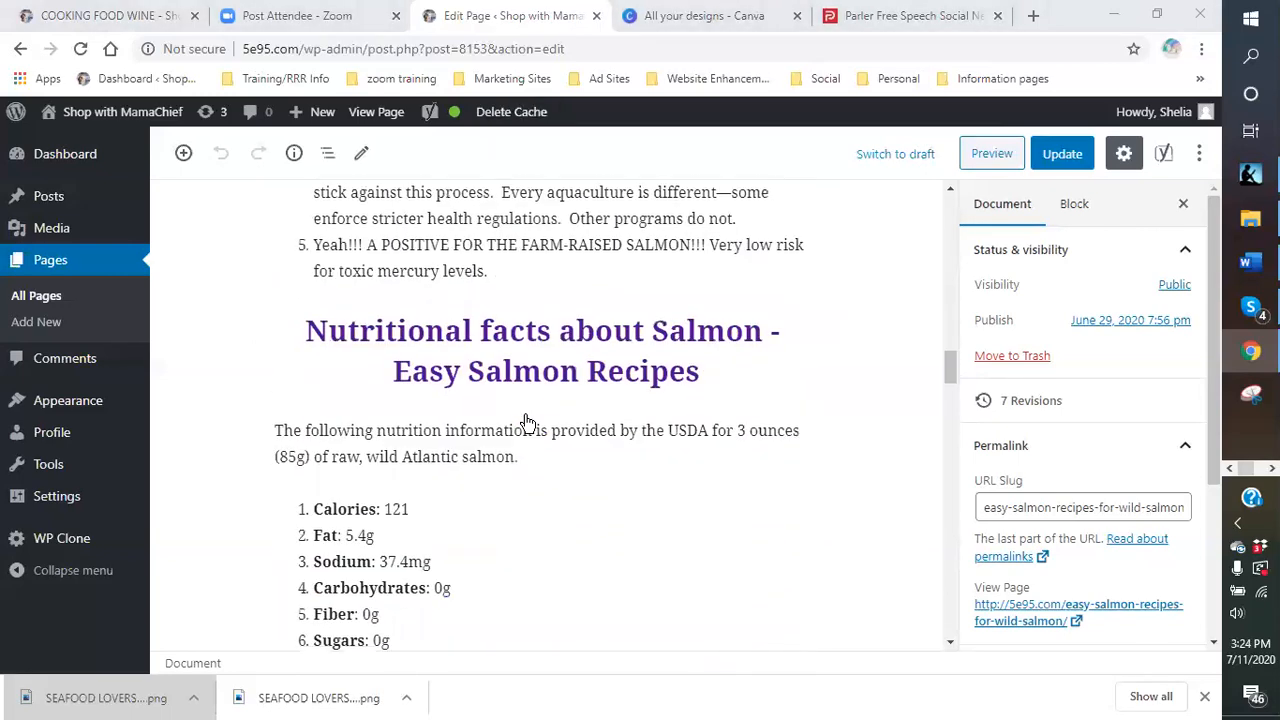
pyautogui.scroll(-1, 528, 422)
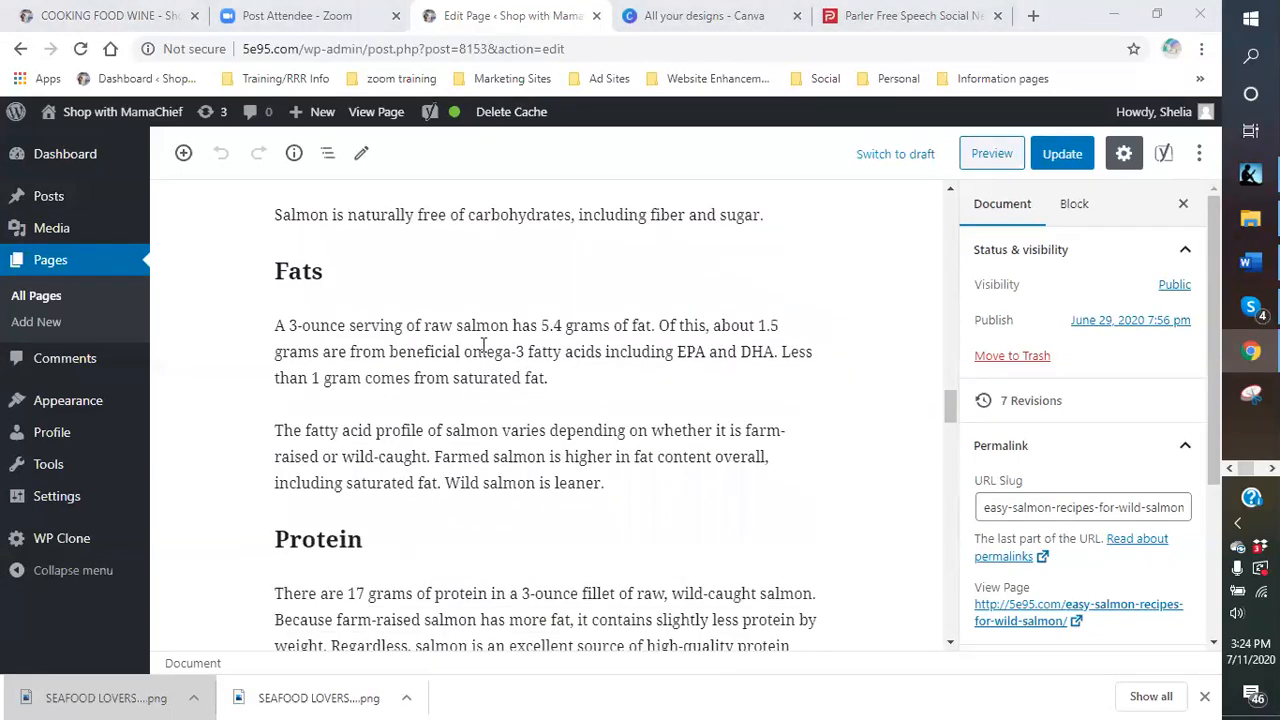
pyautogui.scroll(1, 485, 345)
pyautogui.scroll(-3, 470, 380)
pyautogui.scroll(-8, 505, 469)
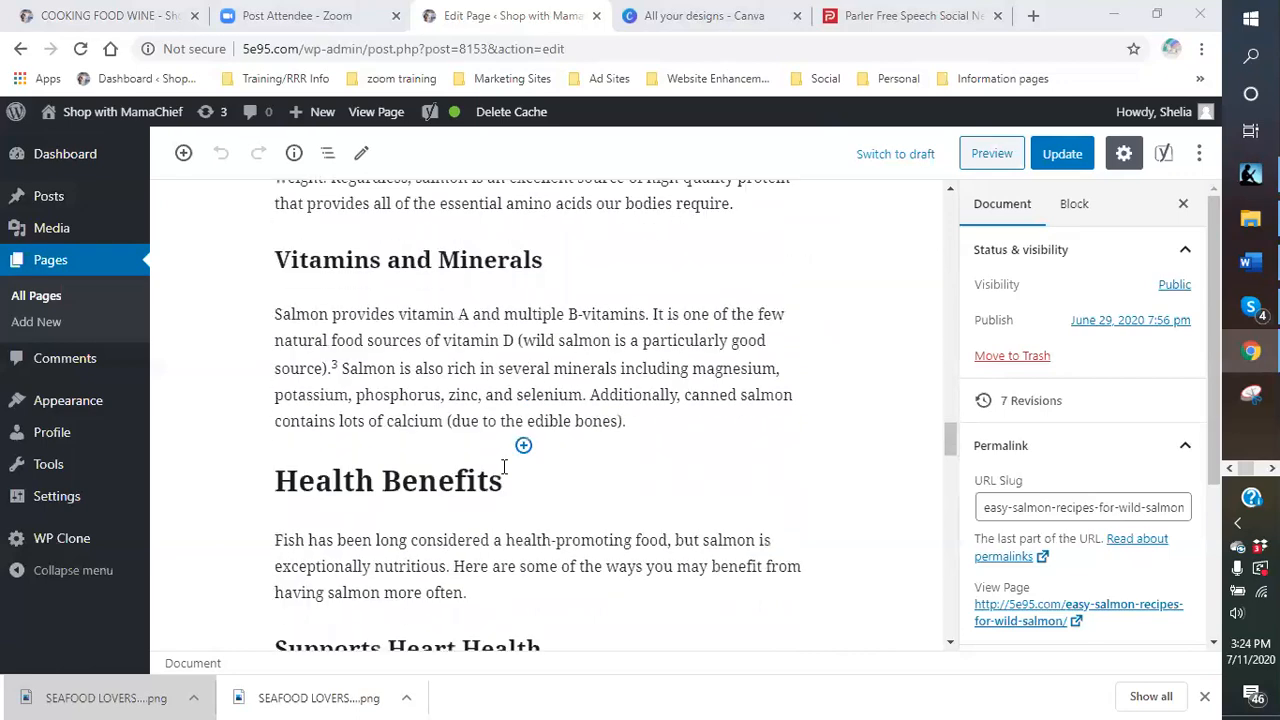
pyautogui.scroll(-9, 555, 430)
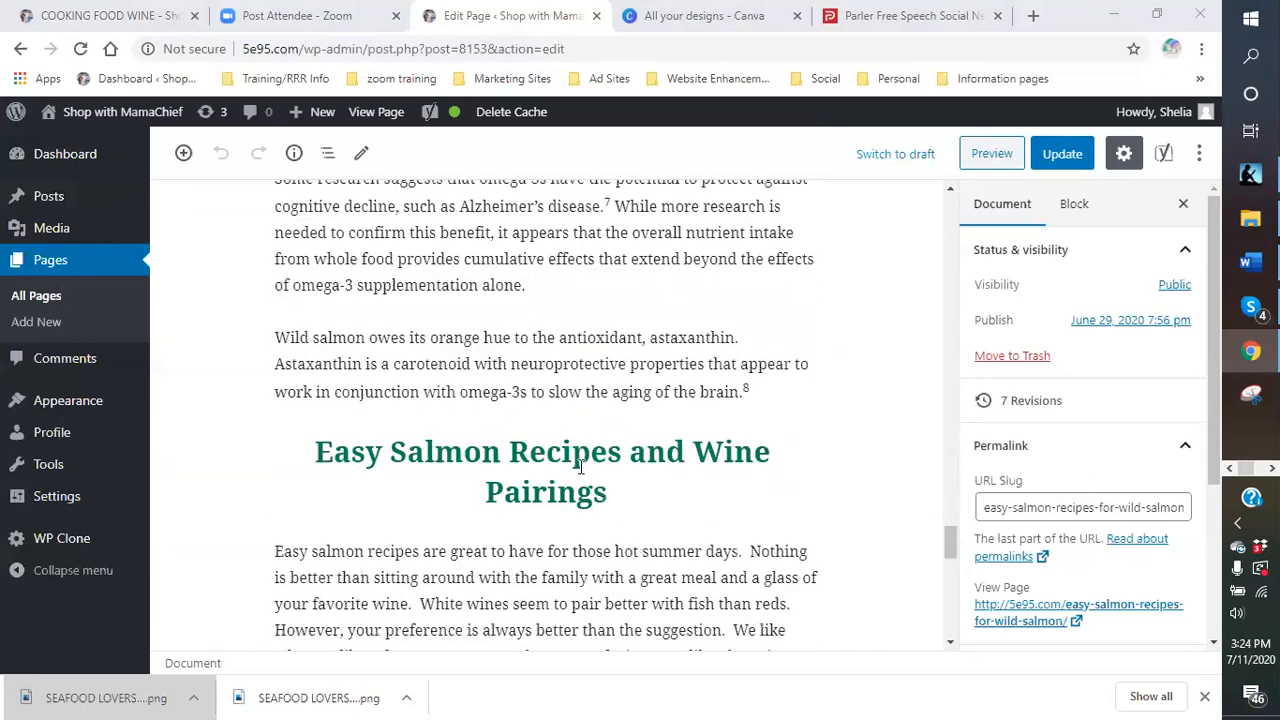
pyautogui.scroll(-2, 575, 460)
# Step: Open the Wild Alaskan salmon company link in the paragraph above the contaminants heading, view the linked site, and close its tab
pyautogui.scroll(6, 565, 455)
pyautogui.scroll(6, 565, 455)
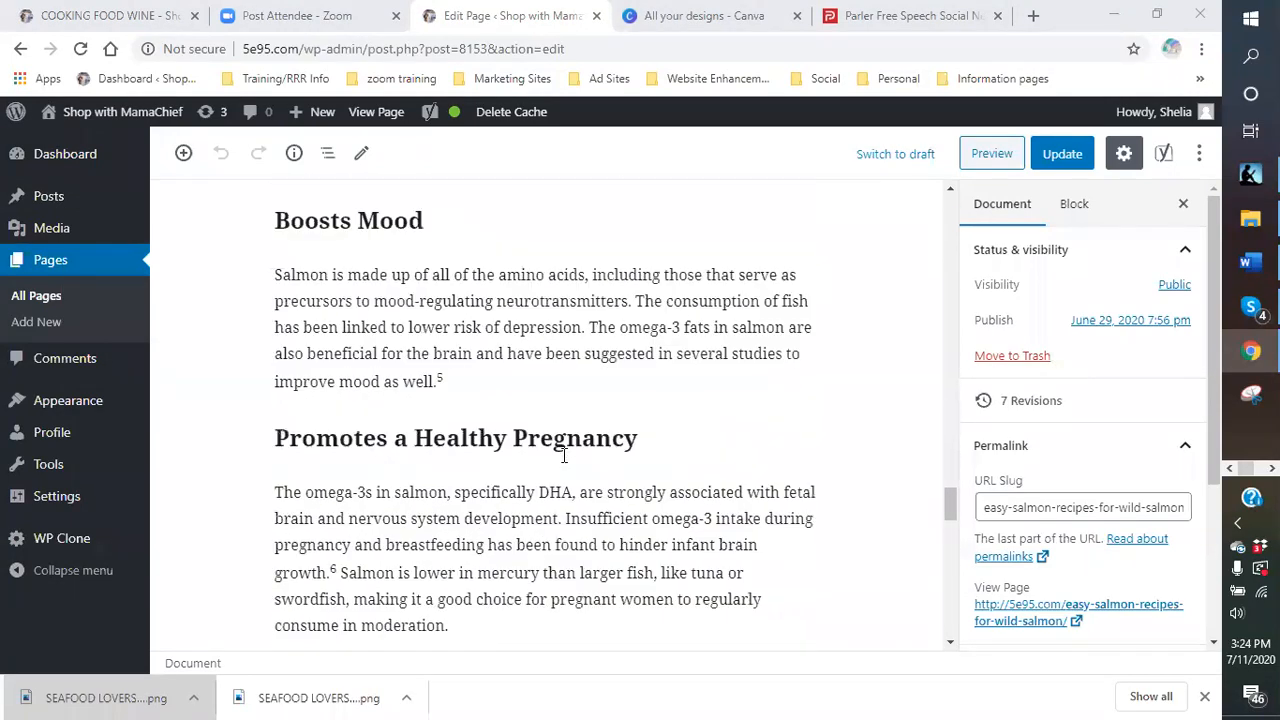
pyautogui.scroll(4, 643, 370)
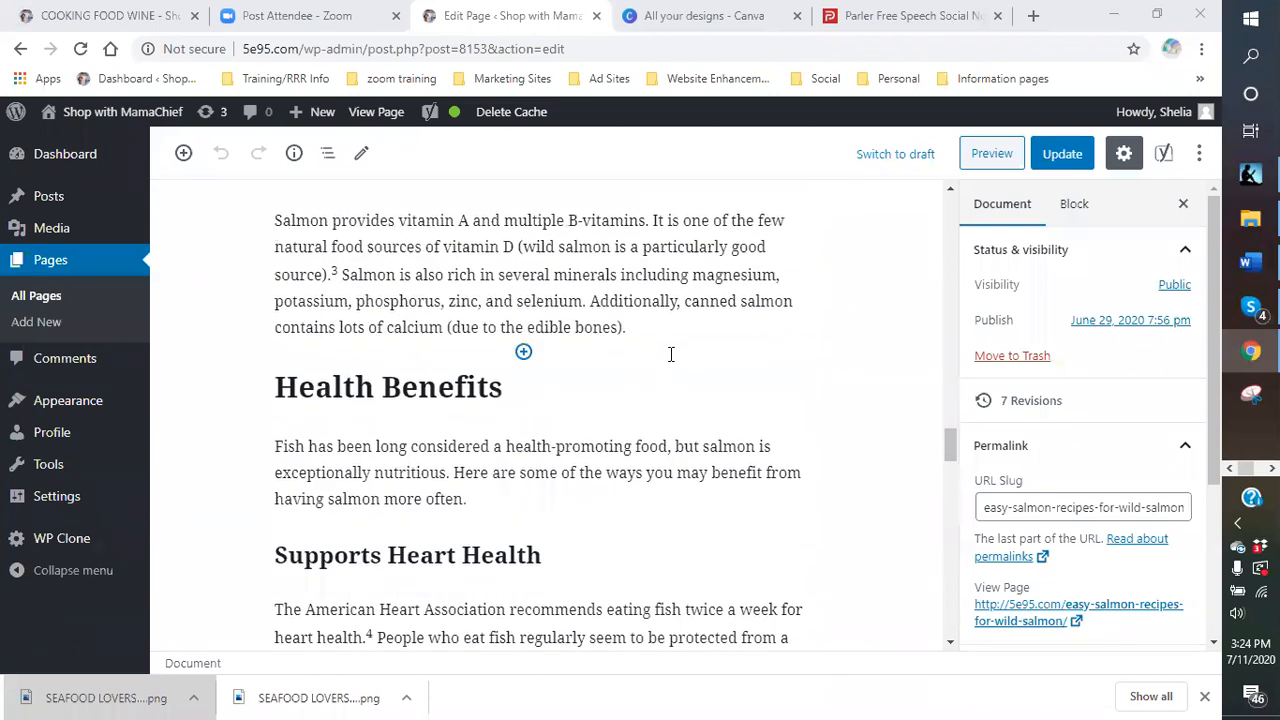
pyautogui.scroll(3, 643, 370)
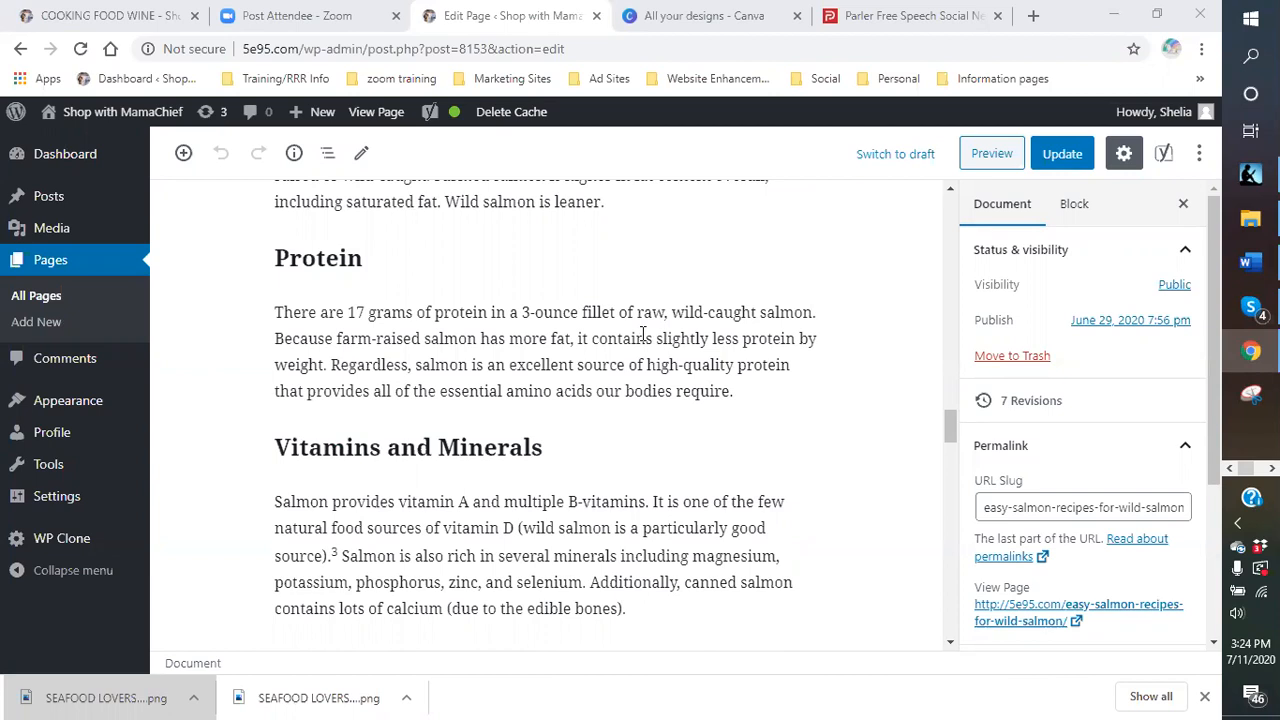
pyautogui.scroll(4, 475, 340)
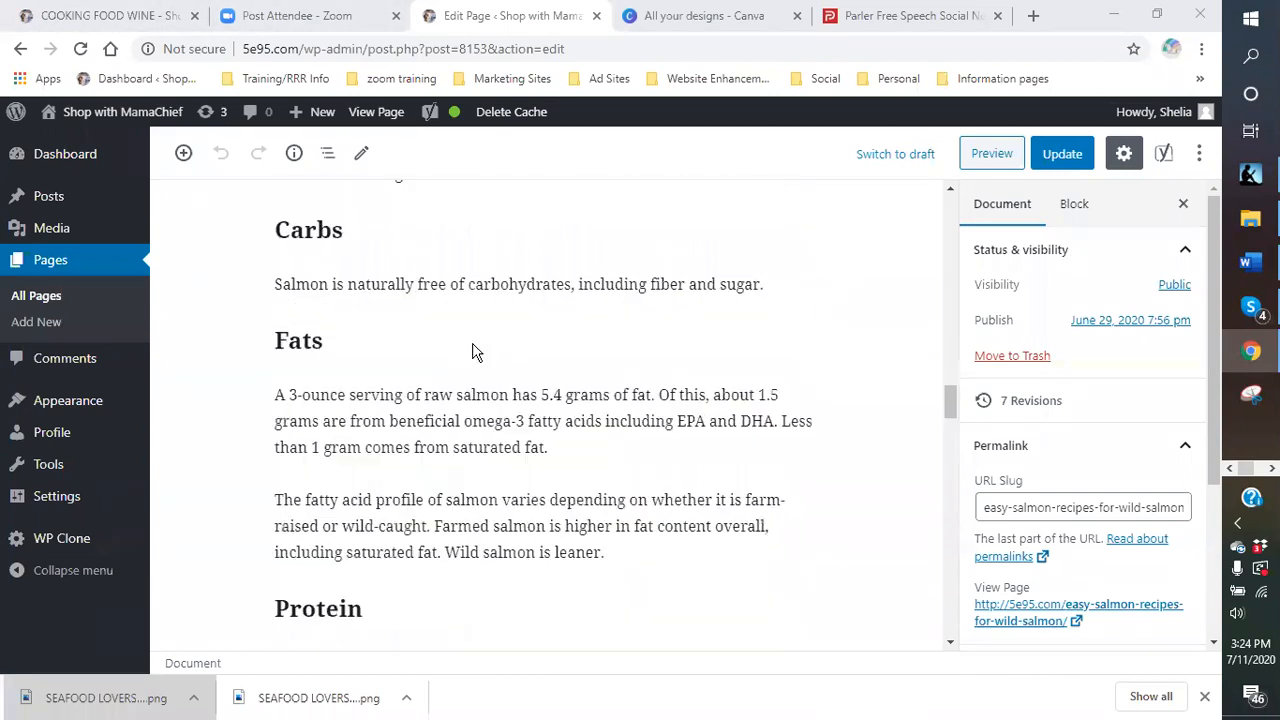
pyautogui.scroll(20, 481, 384)
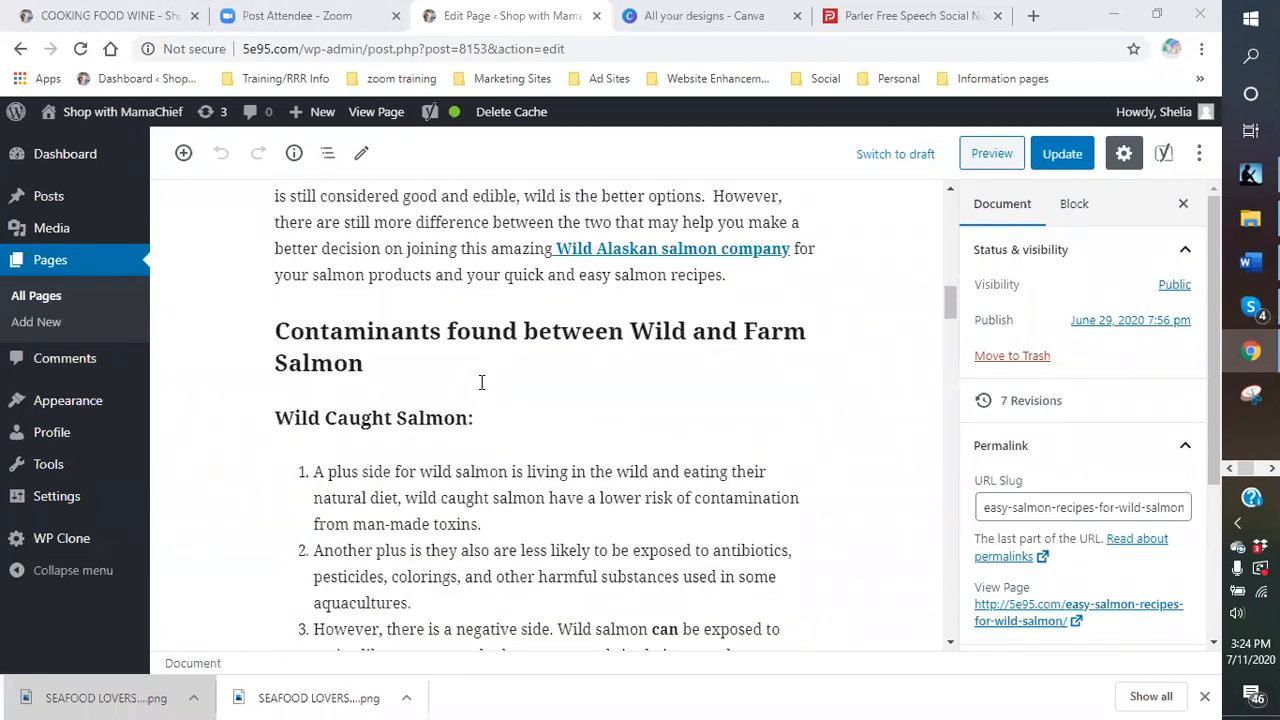
pyautogui.rightClick(621, 345)
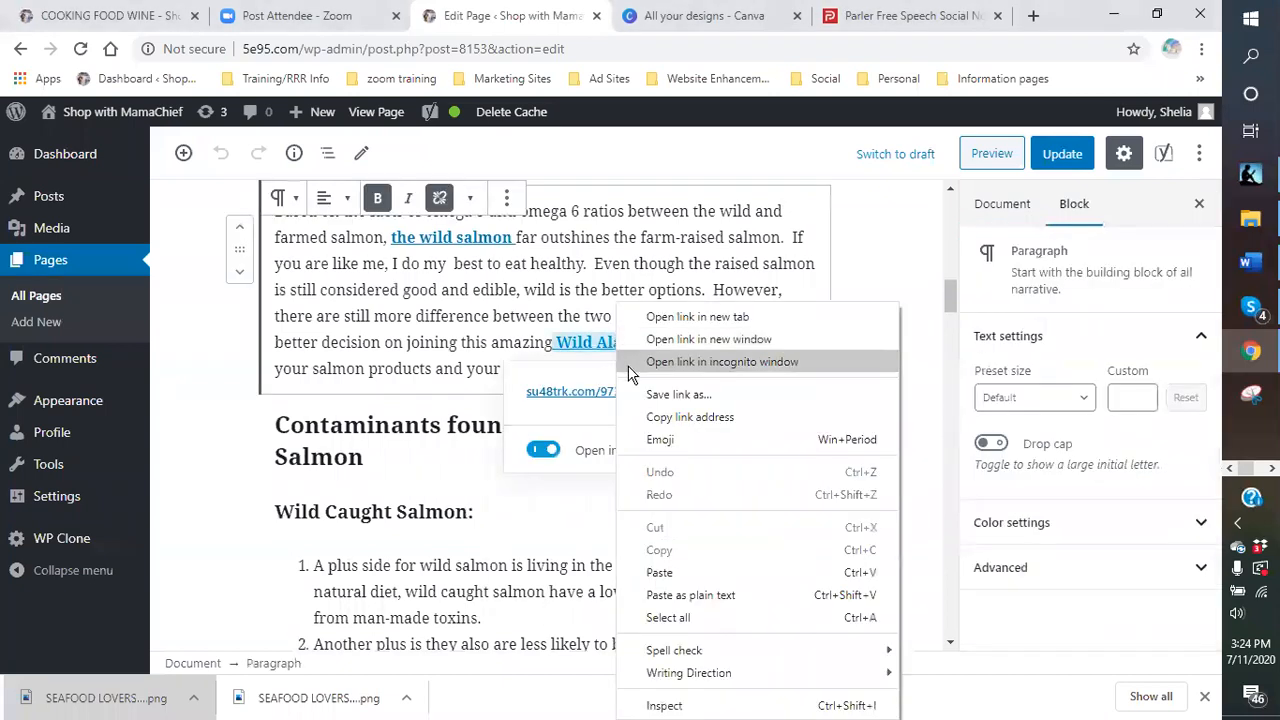
pyautogui.click(560, 392)
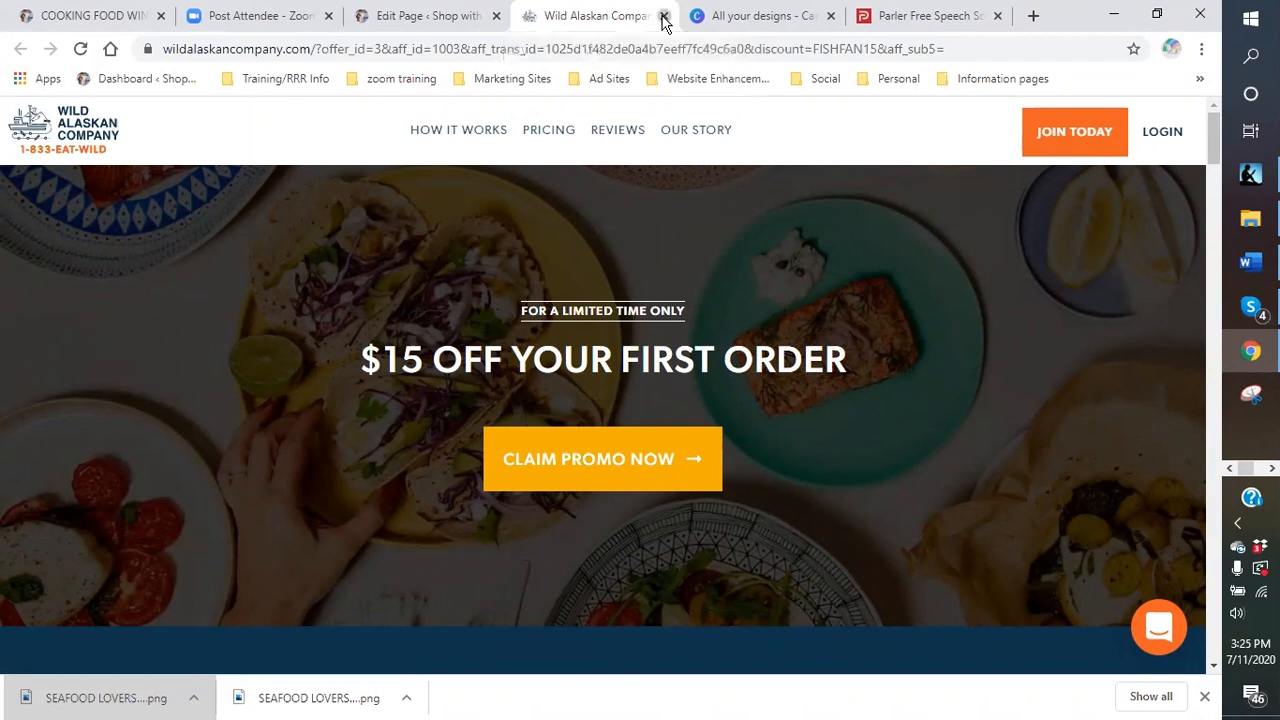
pyautogui.click(663, 18)
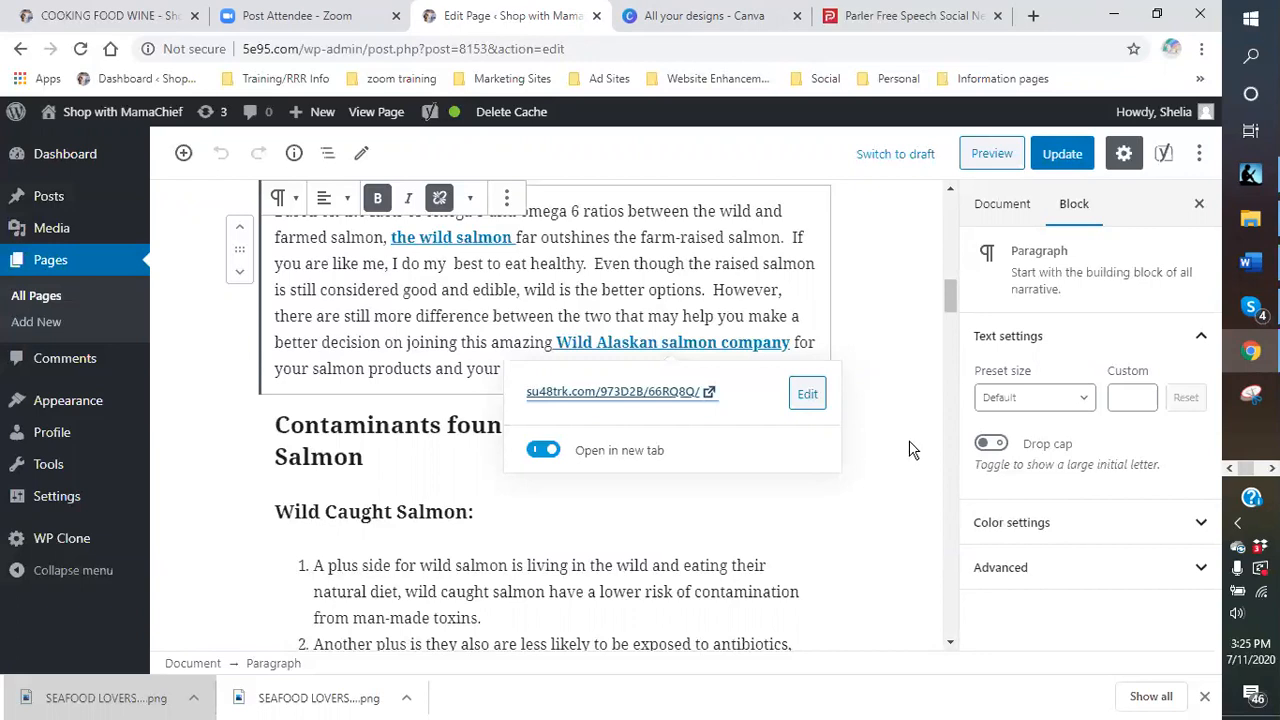
# Step: Deselect the paragraph containing the company link and update the Easy Salmon Recipes for Wild Salmon page again
pyautogui.click(862, 474)
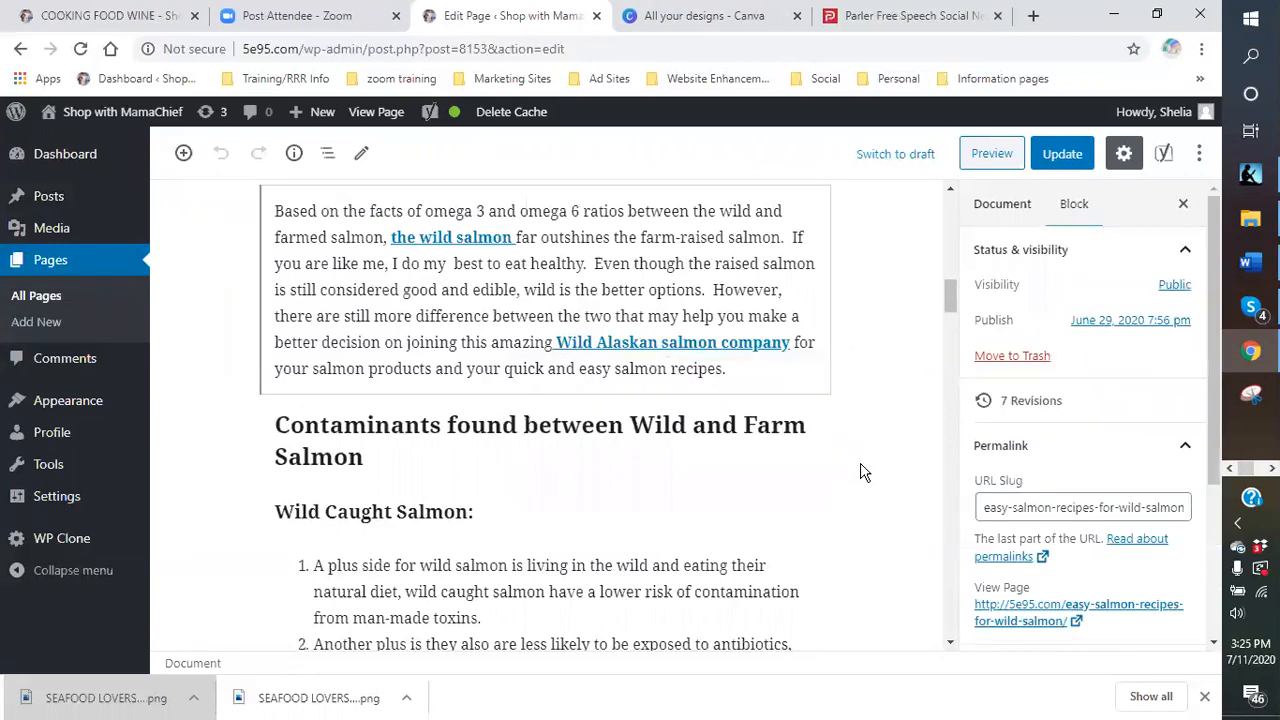
pyautogui.scroll(10, 914, 428)
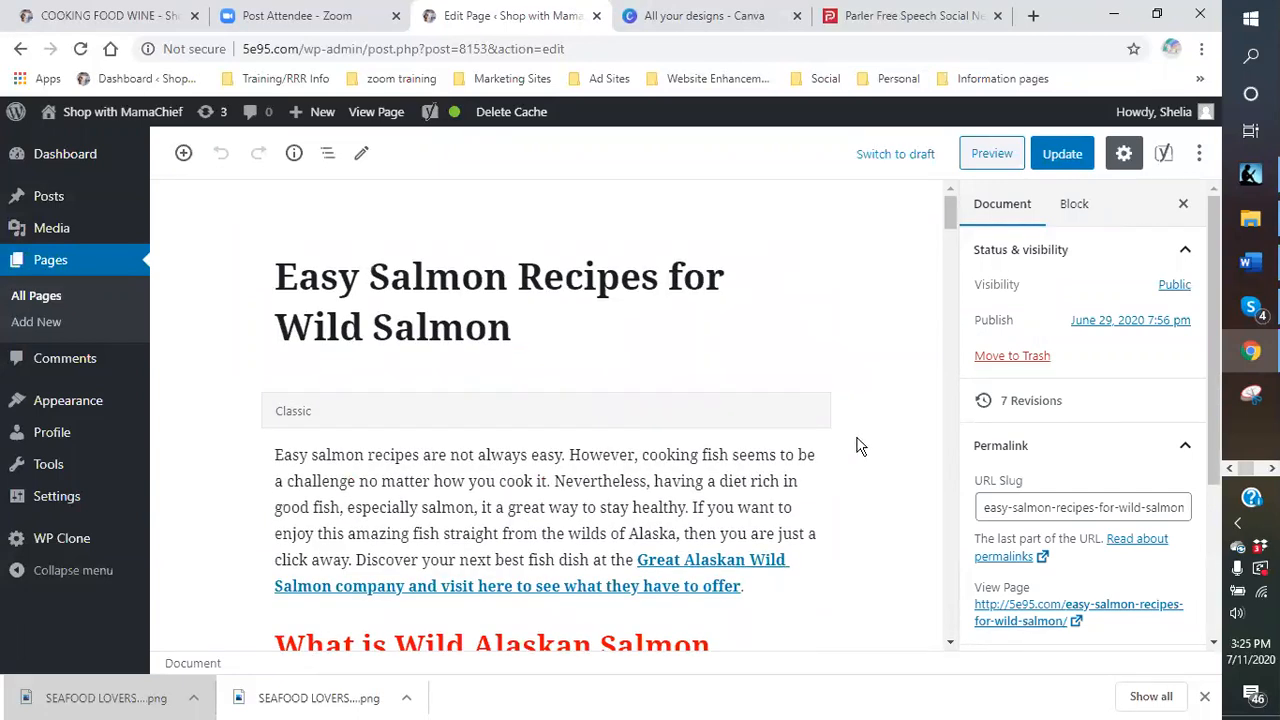
pyautogui.click(1064, 153)
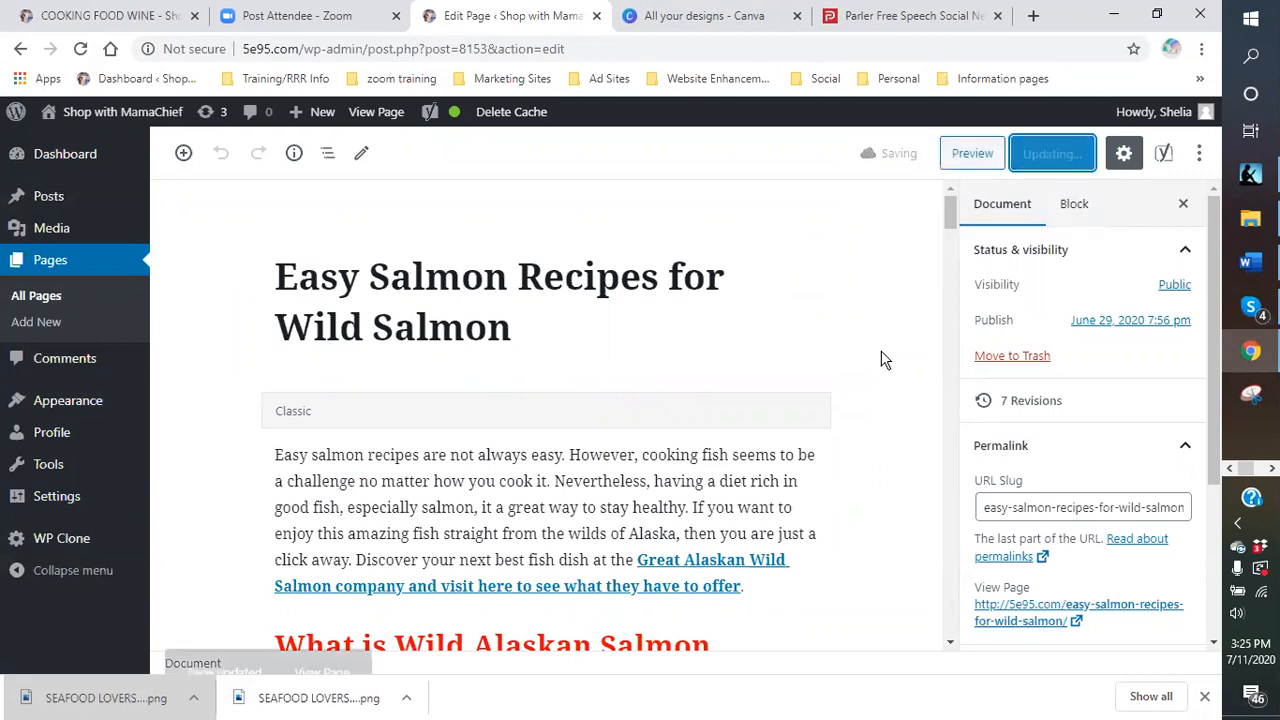